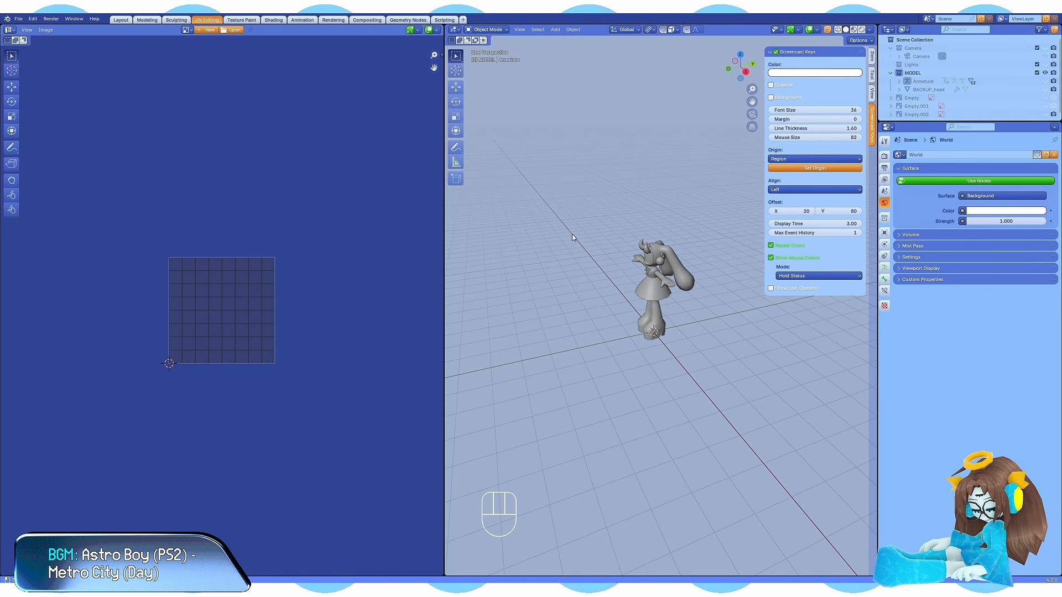
- Hide the 3D viewport's sidebar and frame the whole character in front orthographic view
middle_click_drag(653, 310, 670, 322)
key("n")
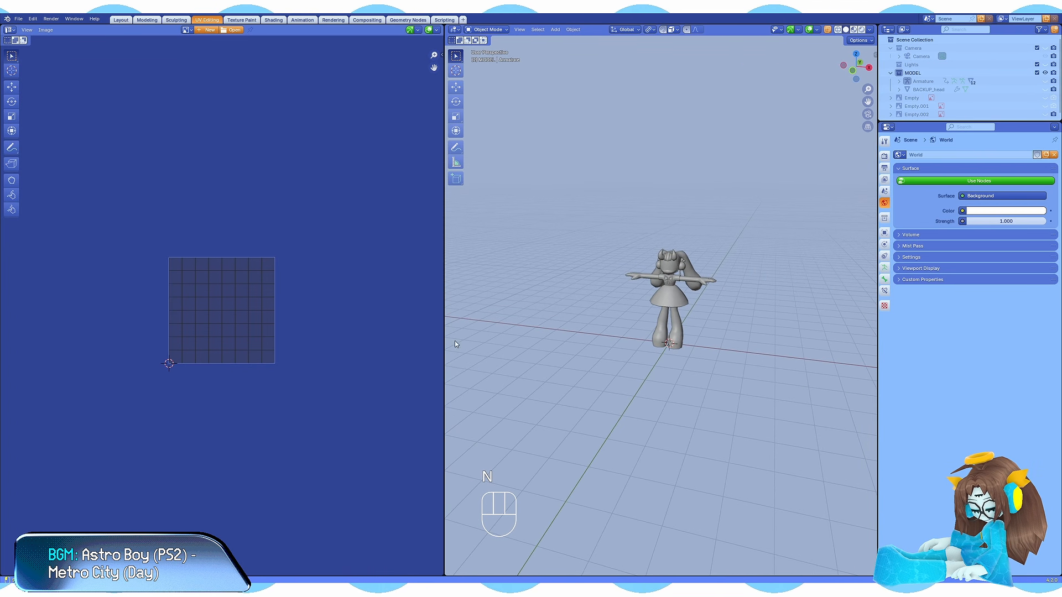
scroll(441, 344, "up", 1)
scroll(691, 286, "up", 1)
mouse_move(712, 288)
middle_mouse_down("shift")
mouse_move(686, 320)
mouse_move(712, 308)
mouse_move(719, 280)
middle_mouse_up("shift")
scroll(706, 288, "up", 4)
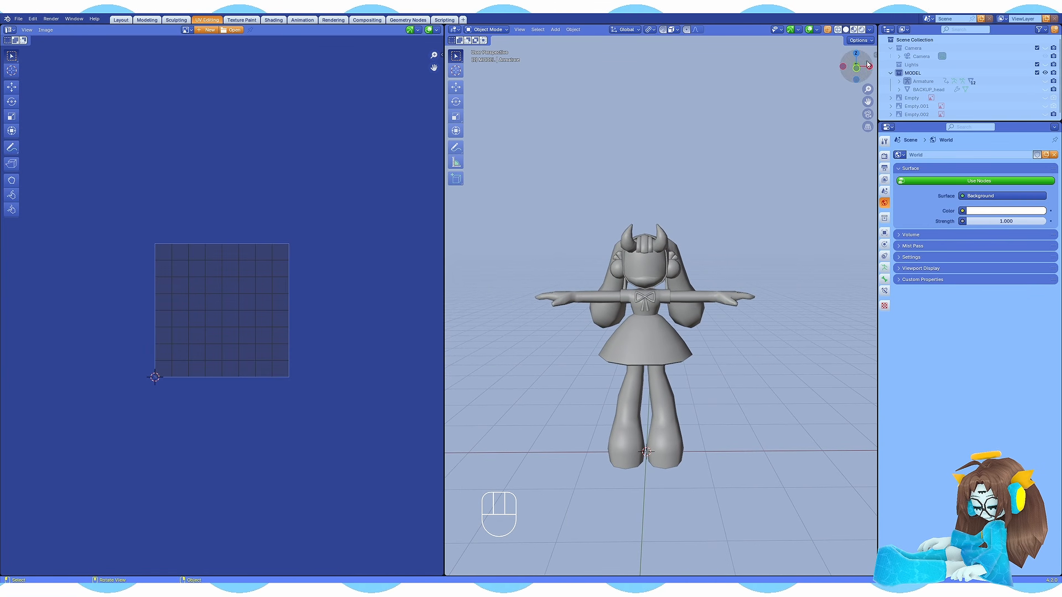
middle_click_drag(675, 154, 692, 162, "shift")
left_click(869, 30)
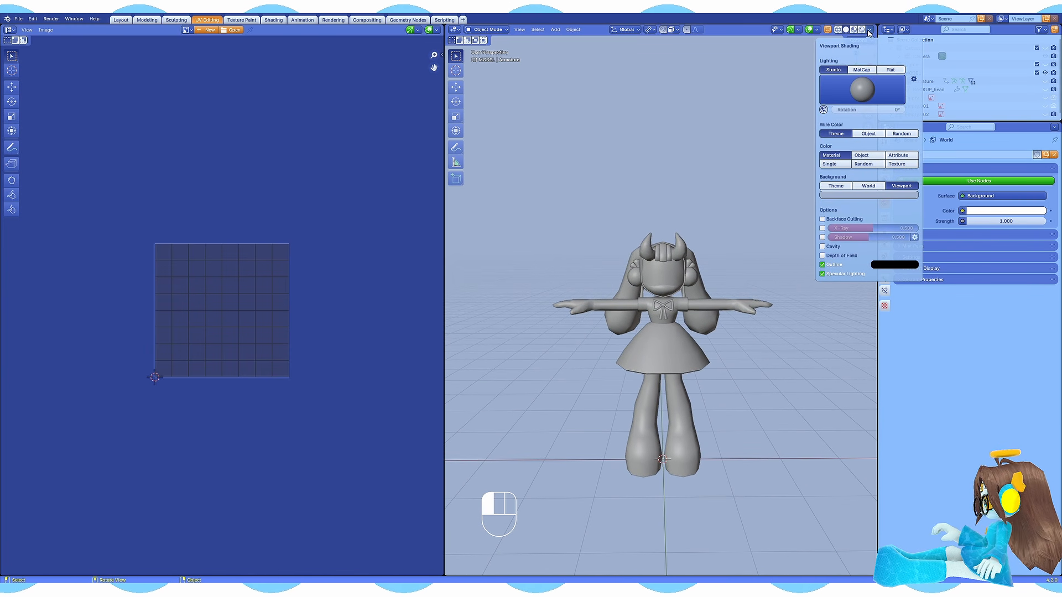
key("KP_1")
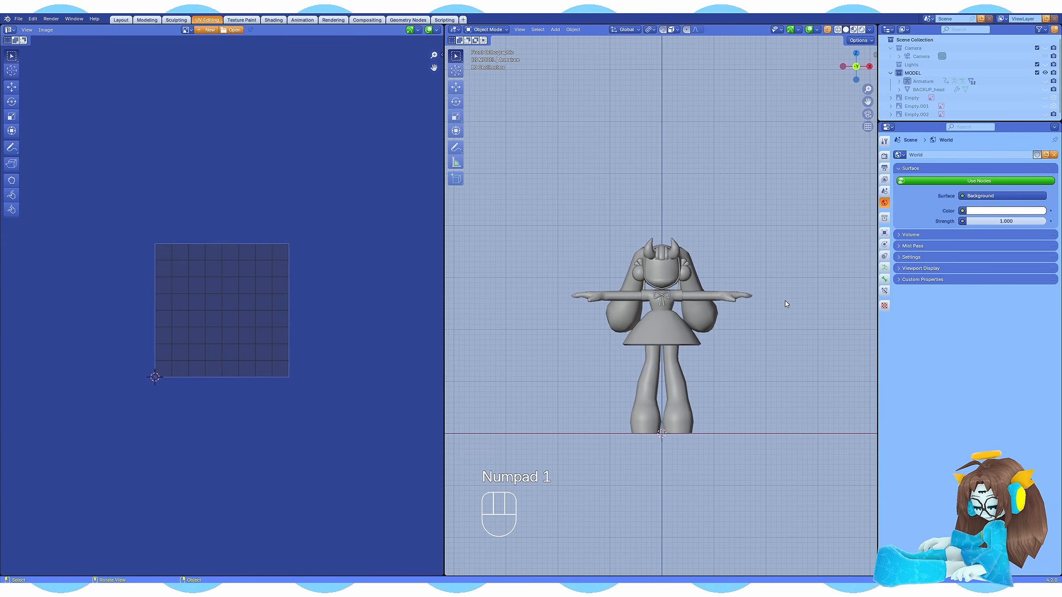
scroll(295, 303, "up", 5)
scroll(305, 280, "down", 1)
middle_click_drag(307, 221, 304, 228, "shift")
scroll(575, 261, "up", 2)
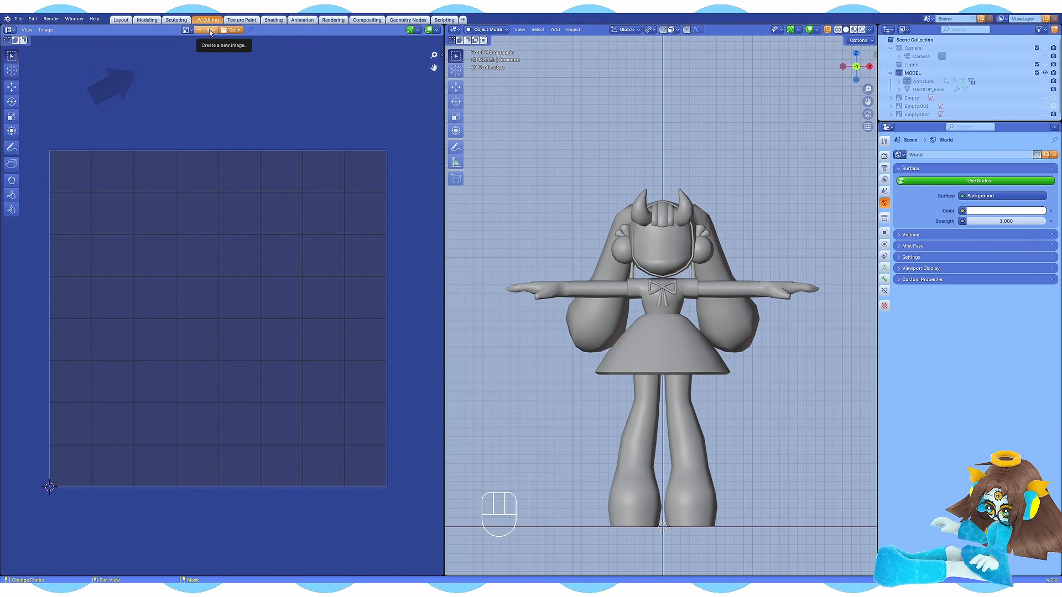
- Create a new blank 1024 × 1024 px image named texture_body with alpha and a fully transparent fill colour
left_click(209, 30)
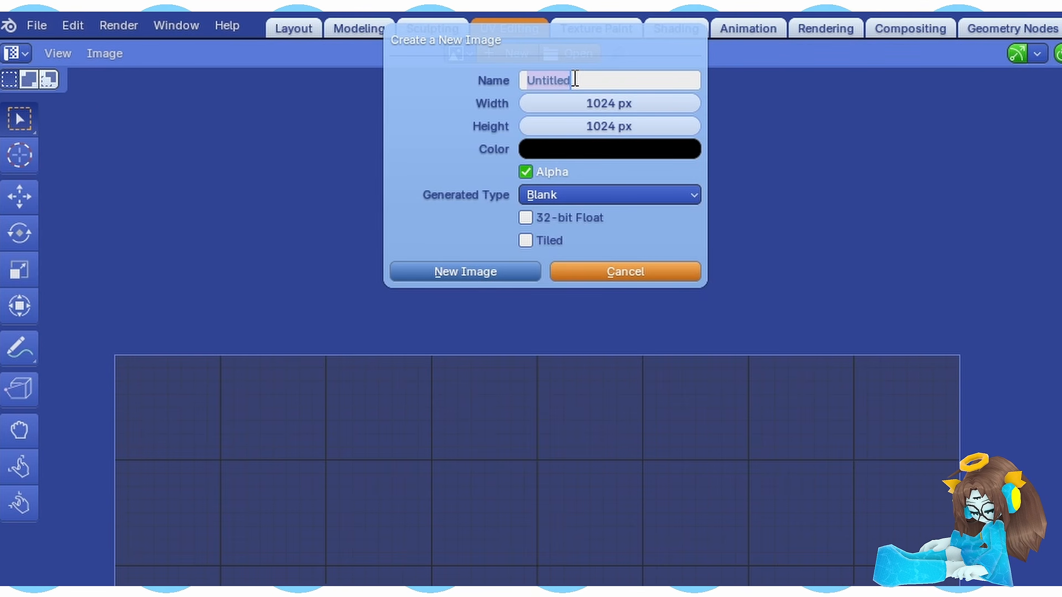
type("texture_body")
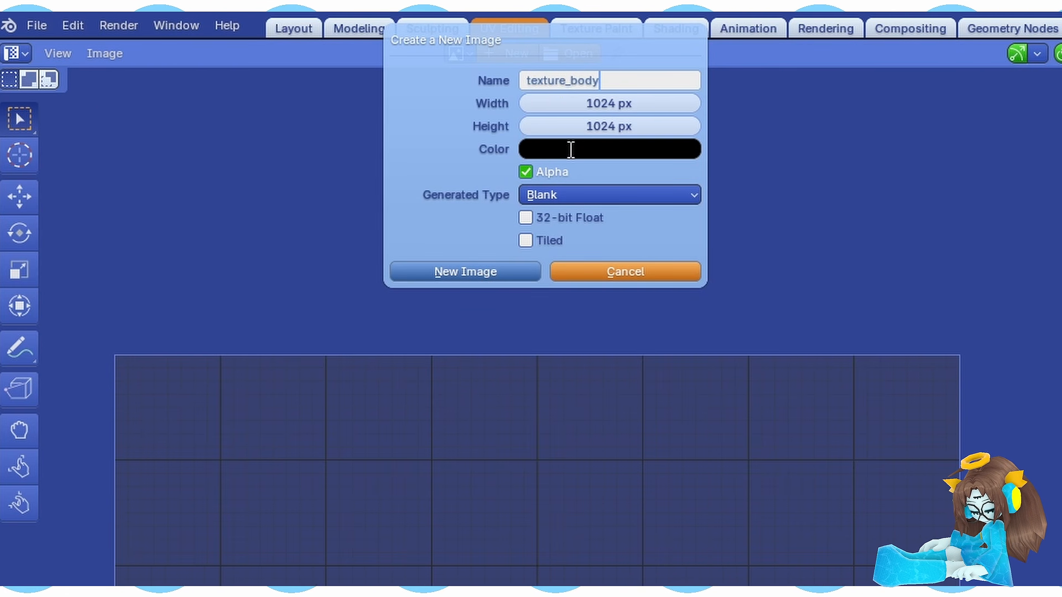
key("Return")
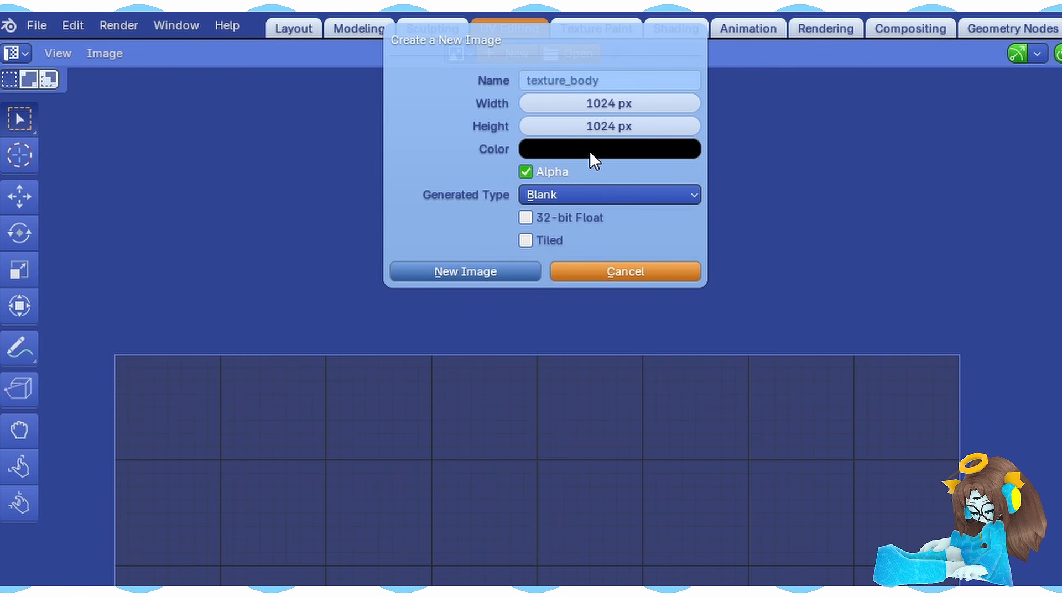
left_click(590, 151)
left_click_drag(611, 465, 529, 464)
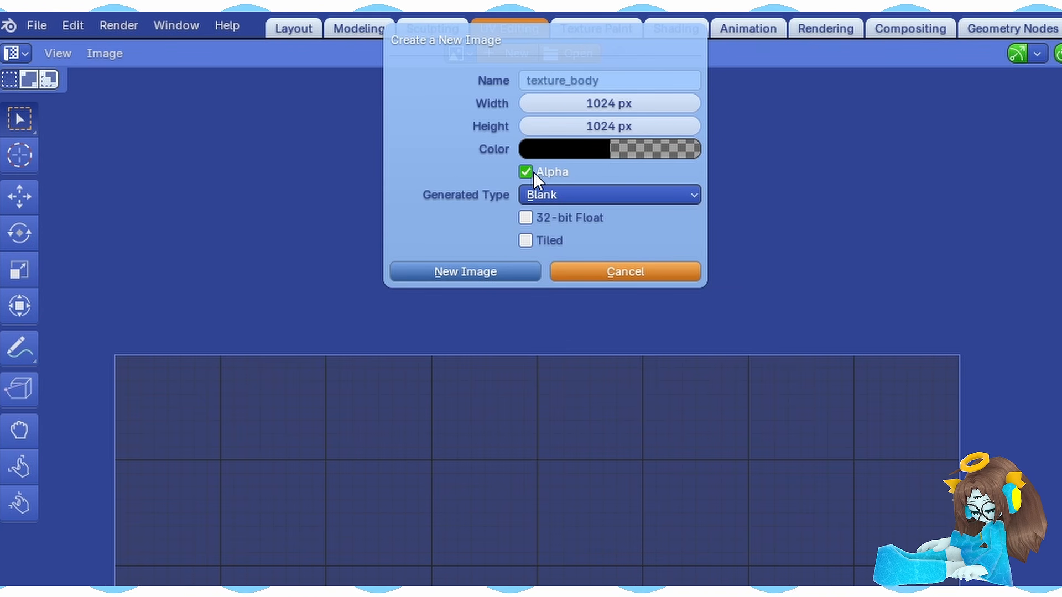
left_click(465, 272)
- Change the generated type of the texture_body image to Color Grid
key("n")
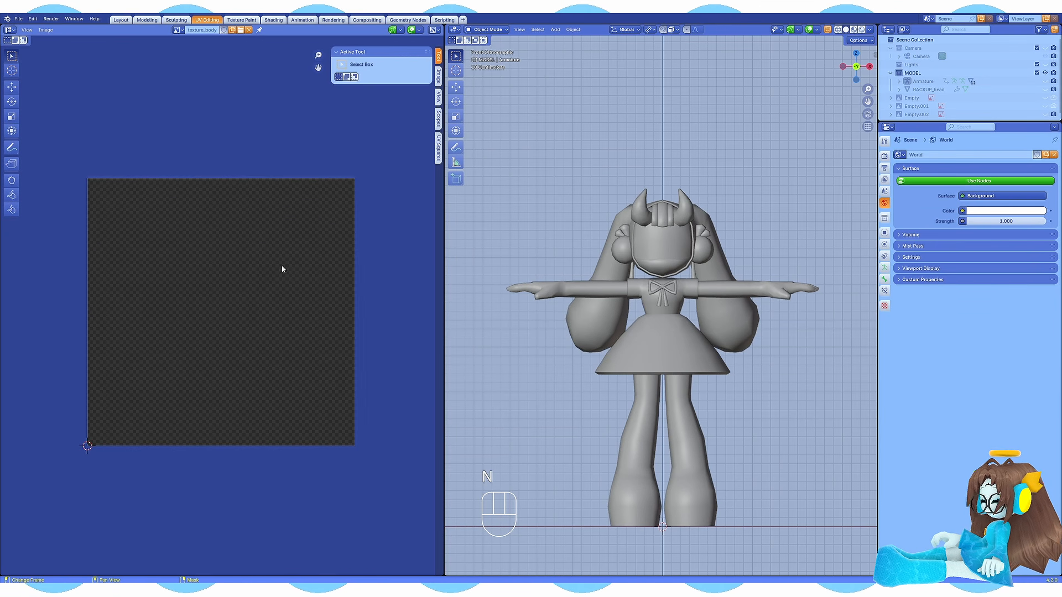
left_click(439, 76)
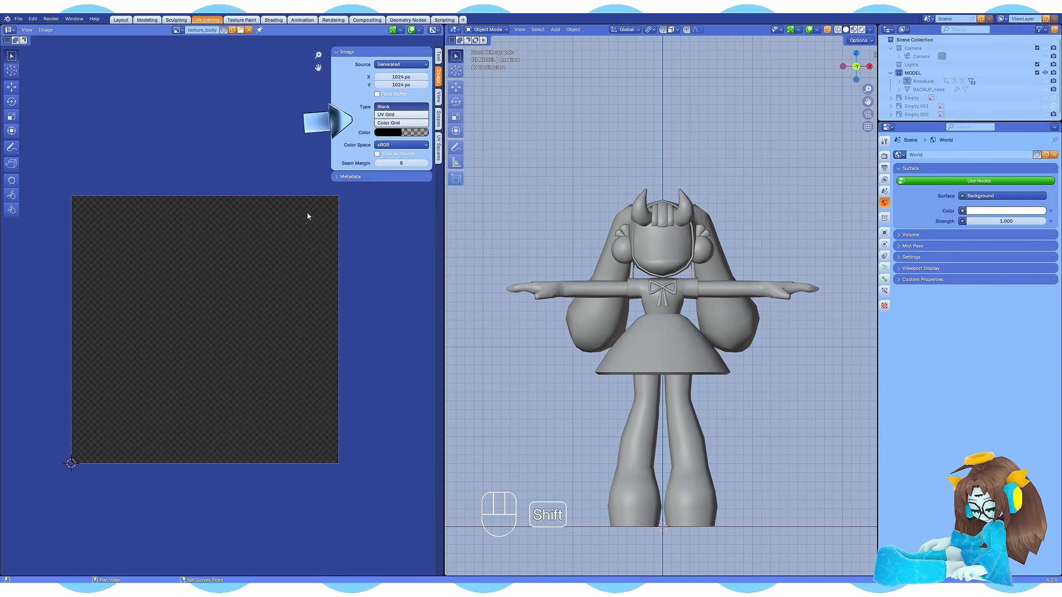
left_click(395, 122)
left_click(390, 115)
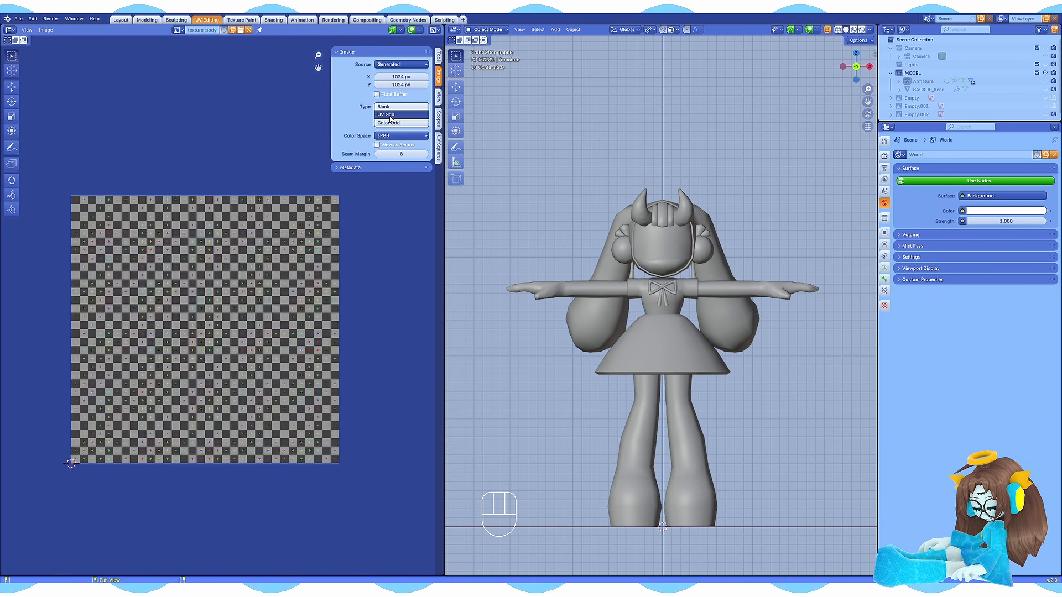
left_click(388, 106)
left_click(390, 115)
left_click(388, 123)
left_click(387, 107)
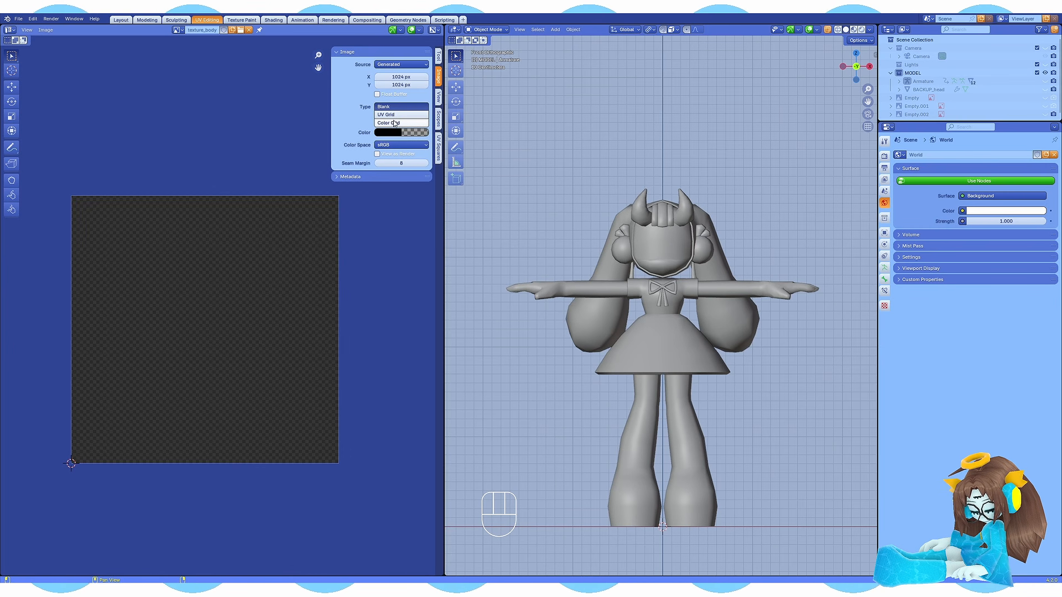
left_click(389, 123)
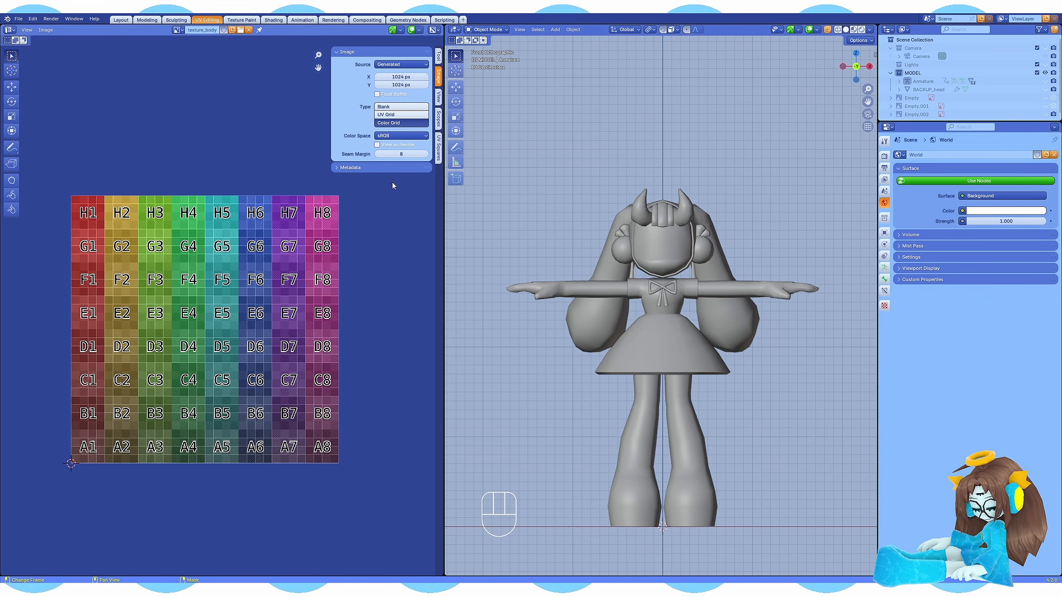
key("n")
key("n")
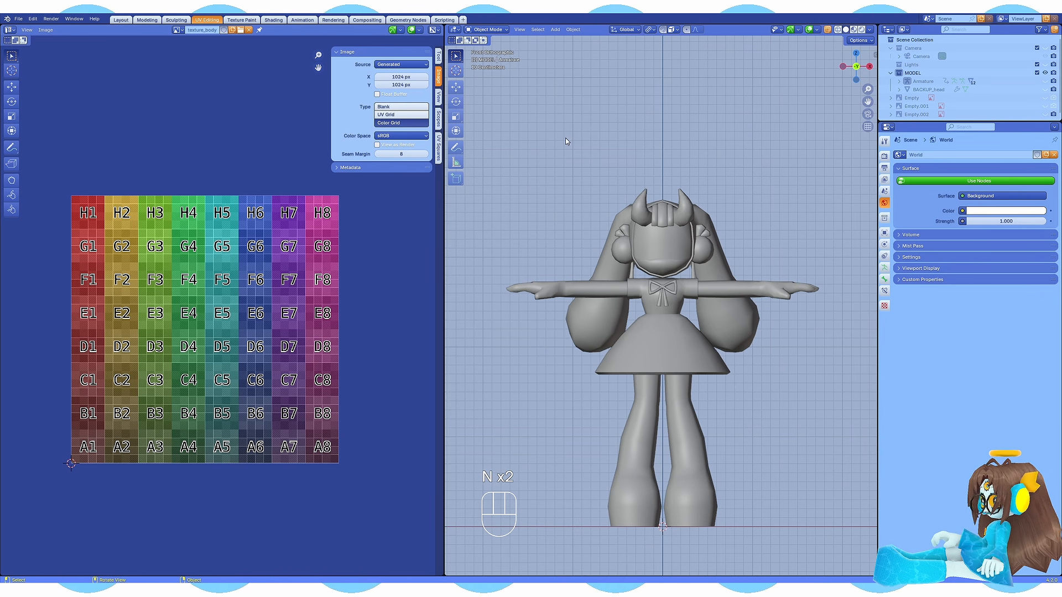
- Set the 3D viewport's solid shading to Flat lighting with Texture colour
left_click(869, 29)
left_click(884, 71)
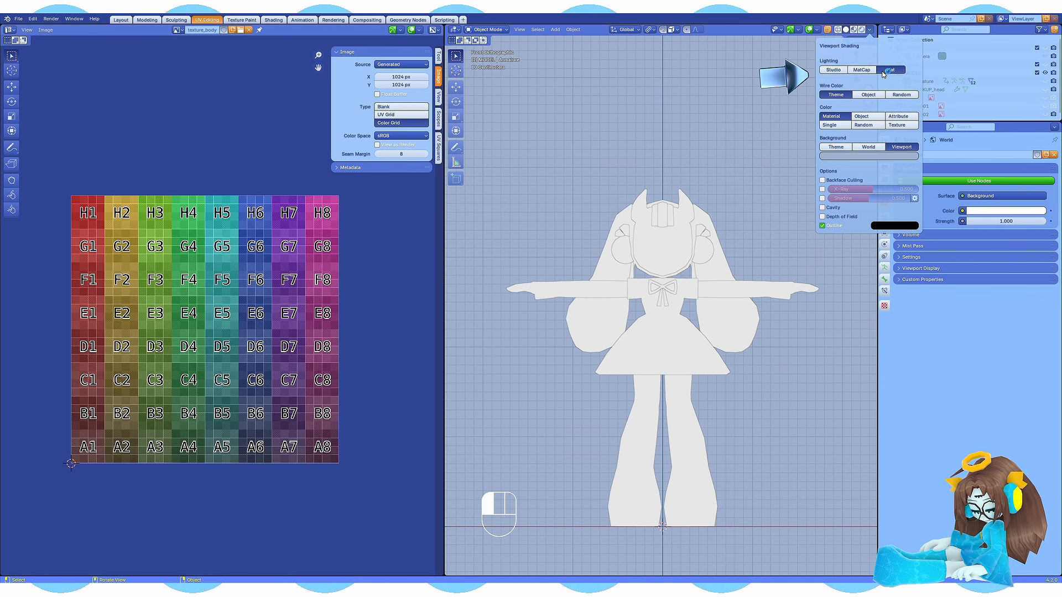
left_click(897, 126)
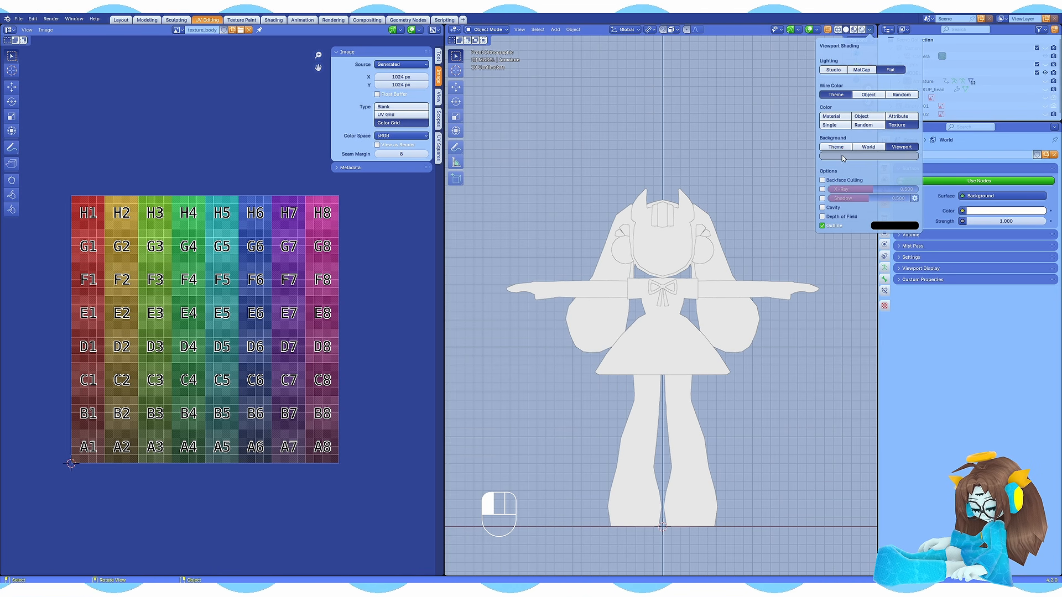
- Give the head object a new material named MODEL_texture_body
left_click(690, 235)
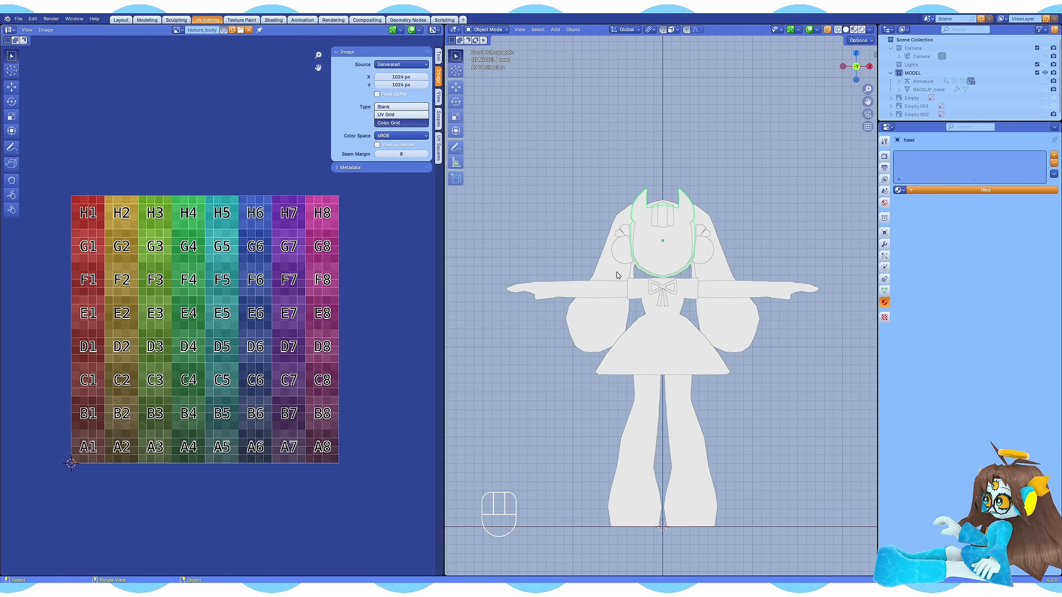
left_click(984, 190)
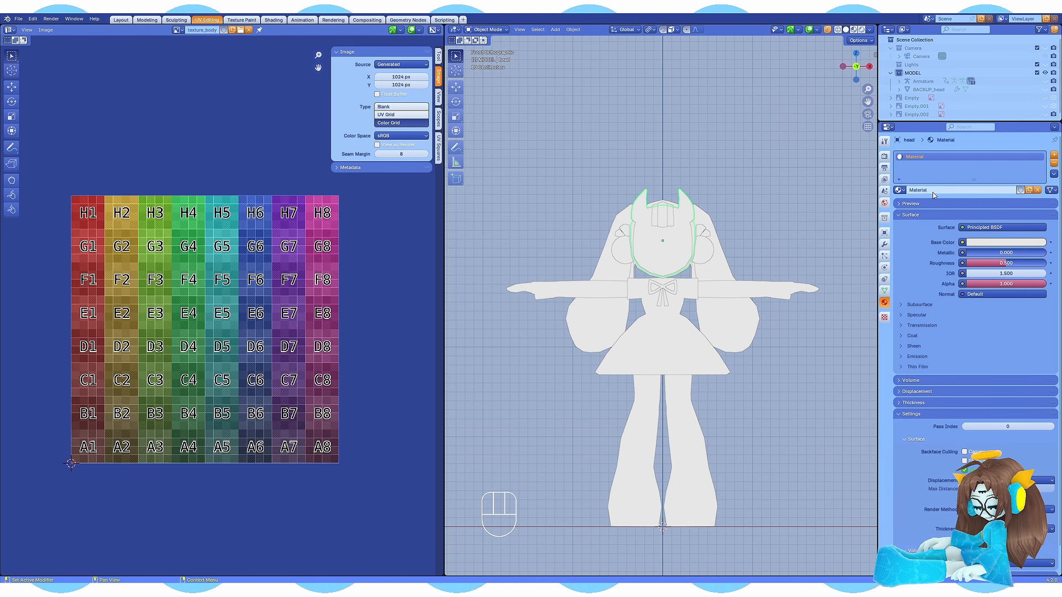
left_click(932, 191)
type("MODEL_texture_body")
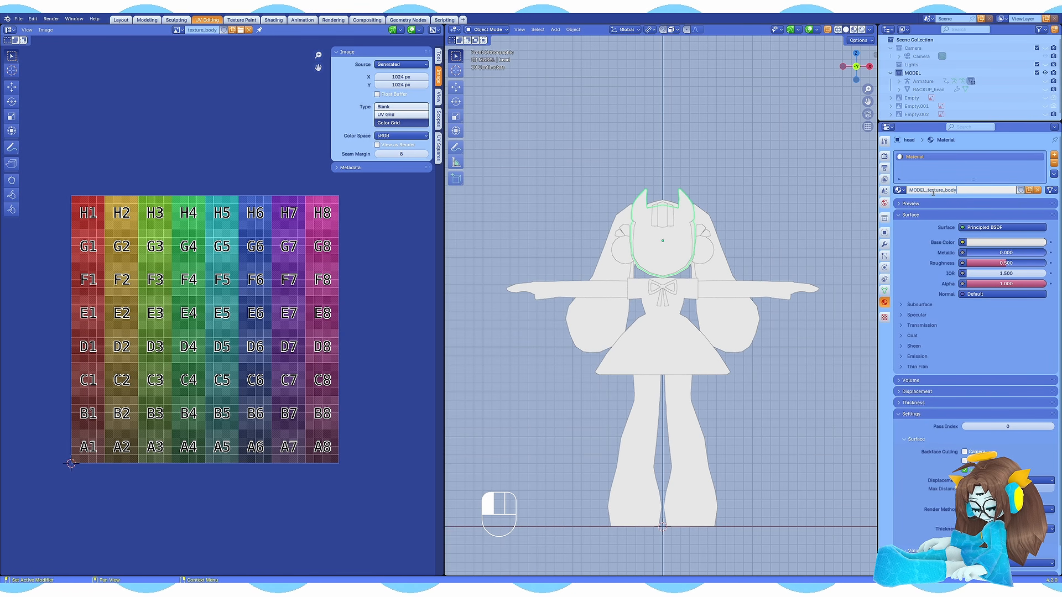
key("Return")
- Use an Image Texture with the texture_body image as the base colour of the head's material
left_click(963, 243)
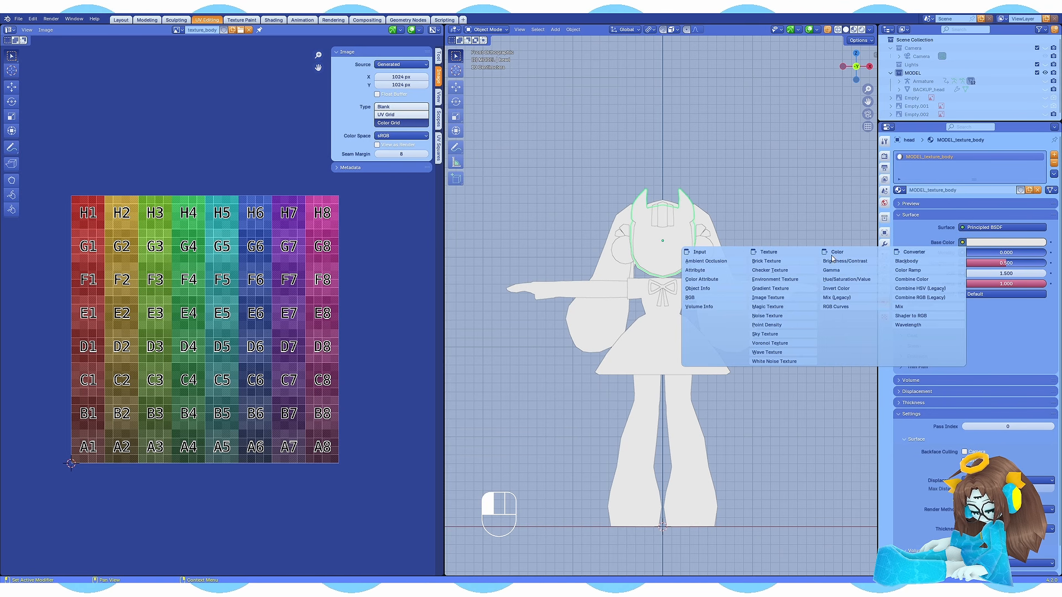
left_click(768, 298)
left_click(902, 253)
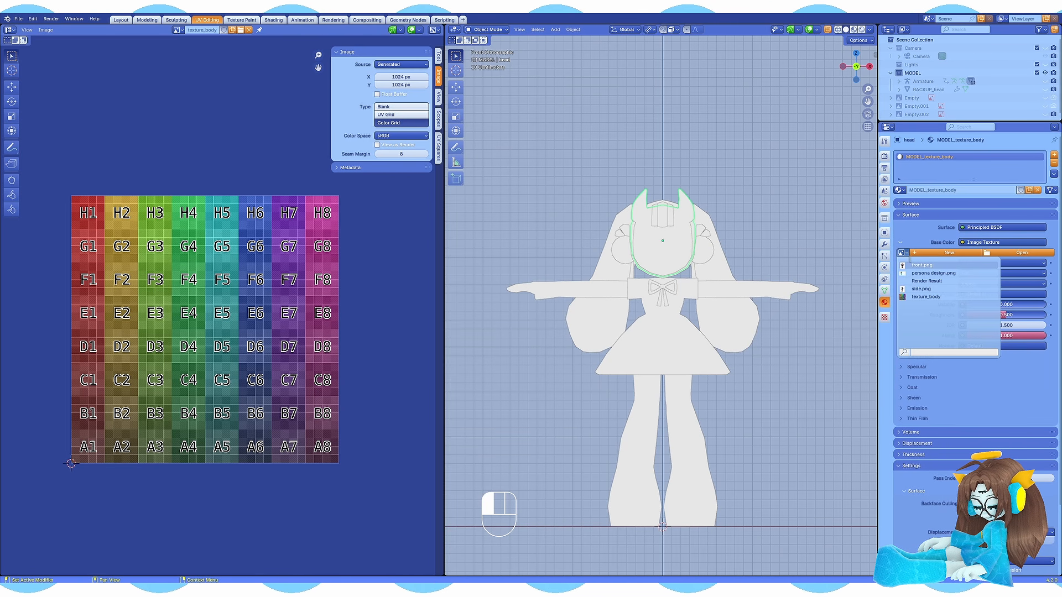
left_click(919, 297)
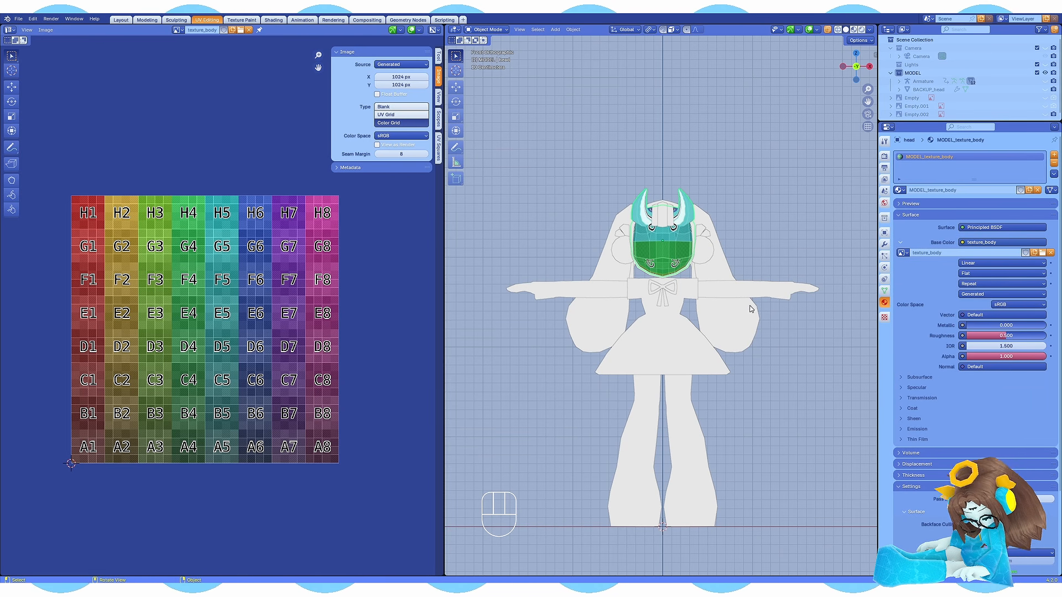
- Link the head's material to all the other objects of the character
key("a")
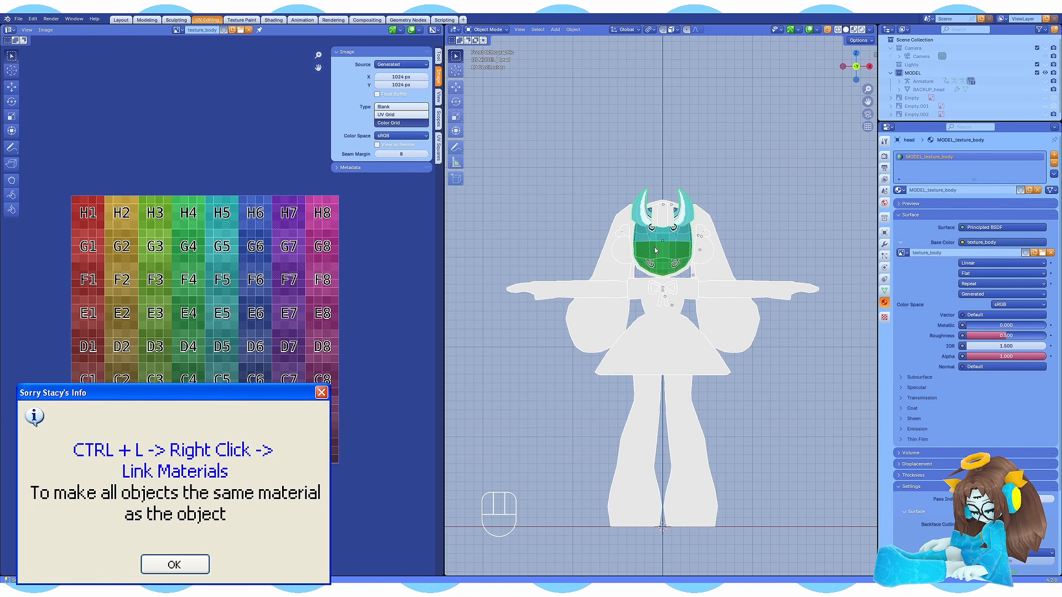
key("ctrl+l")
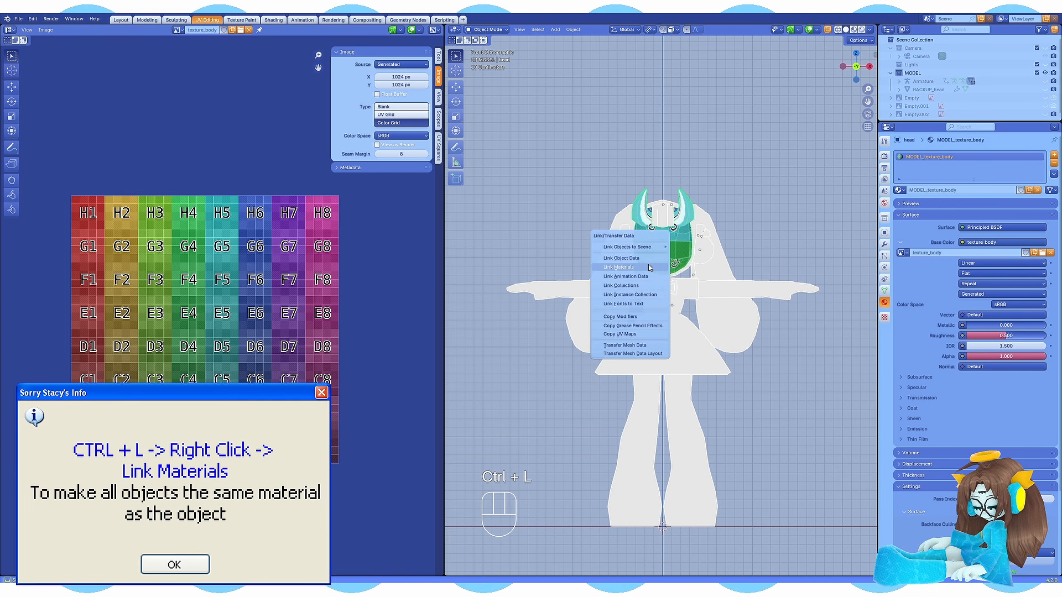
left_click(651, 267)
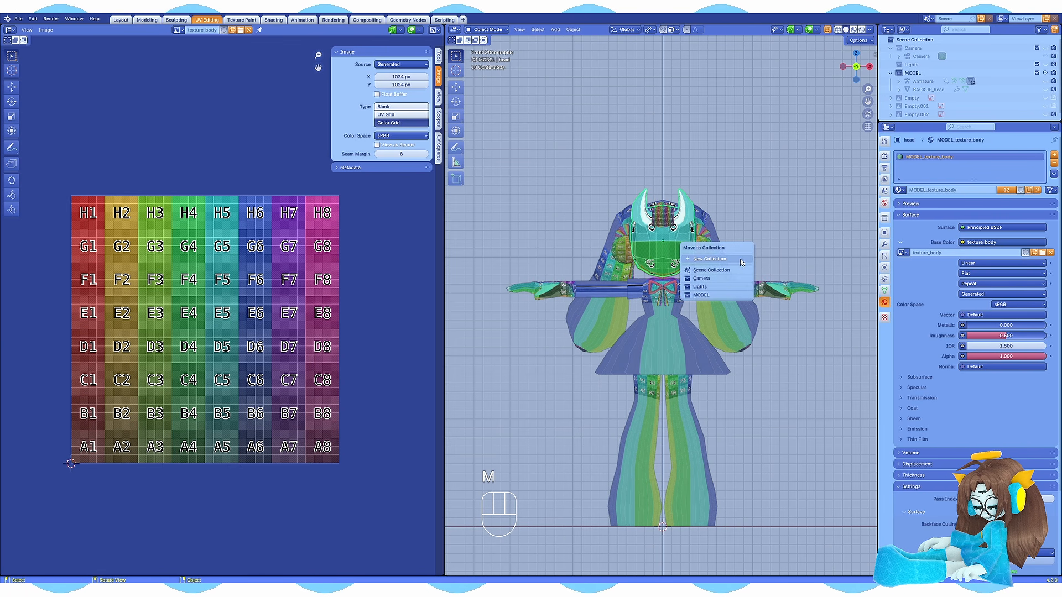
- Check the transform and active tool settings in the 3D viewport's sidebar while in Object Mode
key("n")
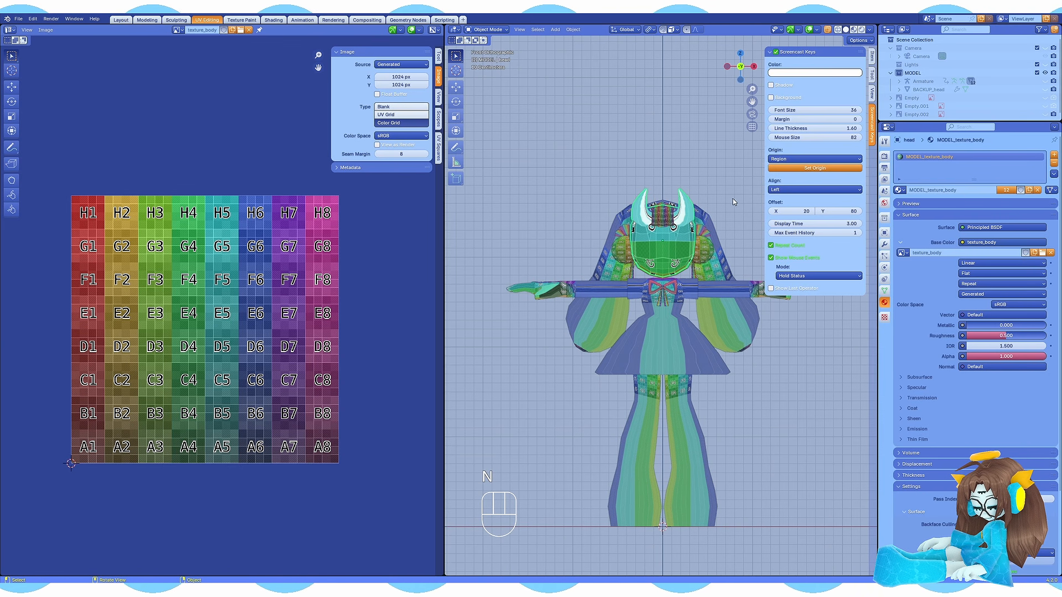
left_click(873, 73)
left_click(872, 58)
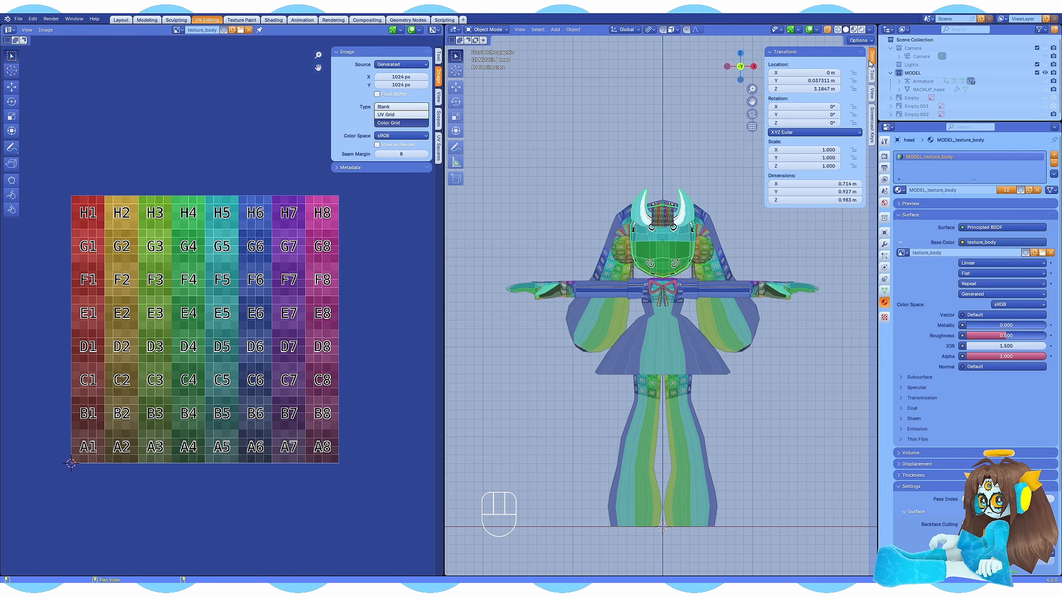
left_click(873, 77)
scroll(868, 228, "up", 3)
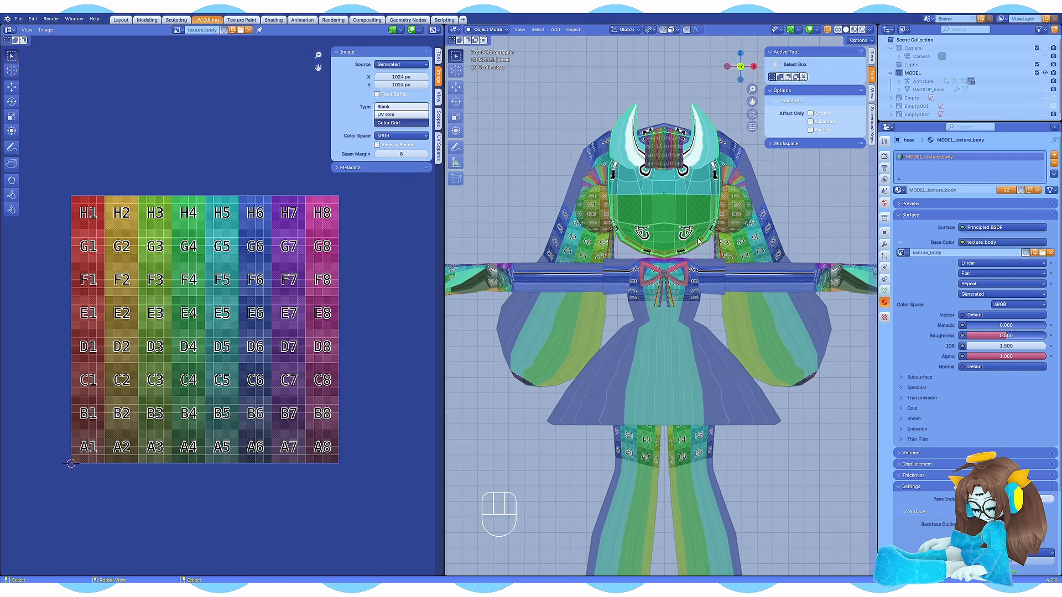
key("n")
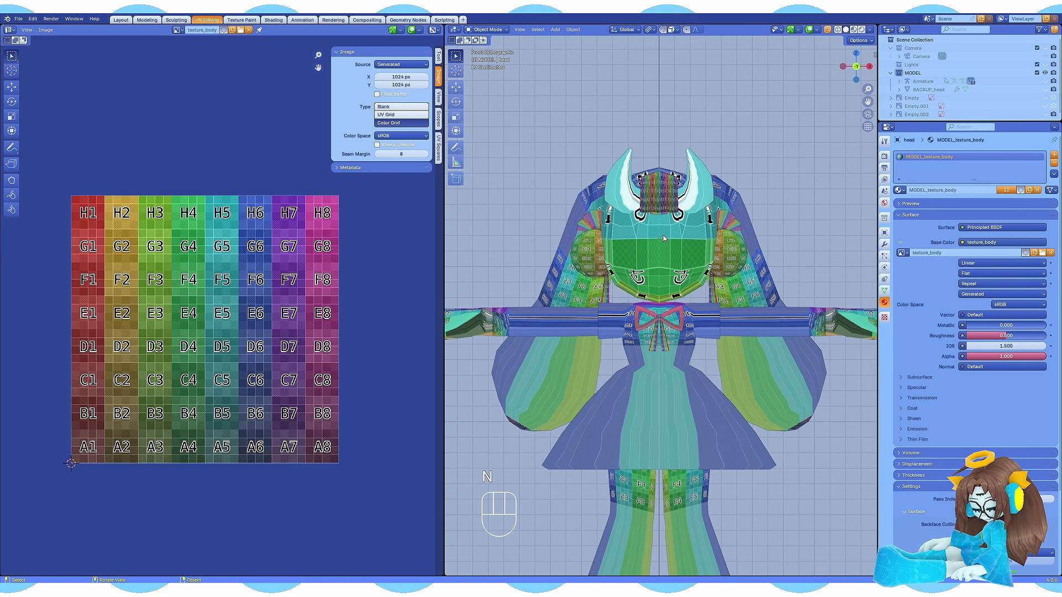
- Enter Edit Mode on the head and enable Live Unwrap in the tool options
middle_click_drag(669, 237, 674, 293, "shift")
scroll(677, 274, "up", 1)
key("Tab")
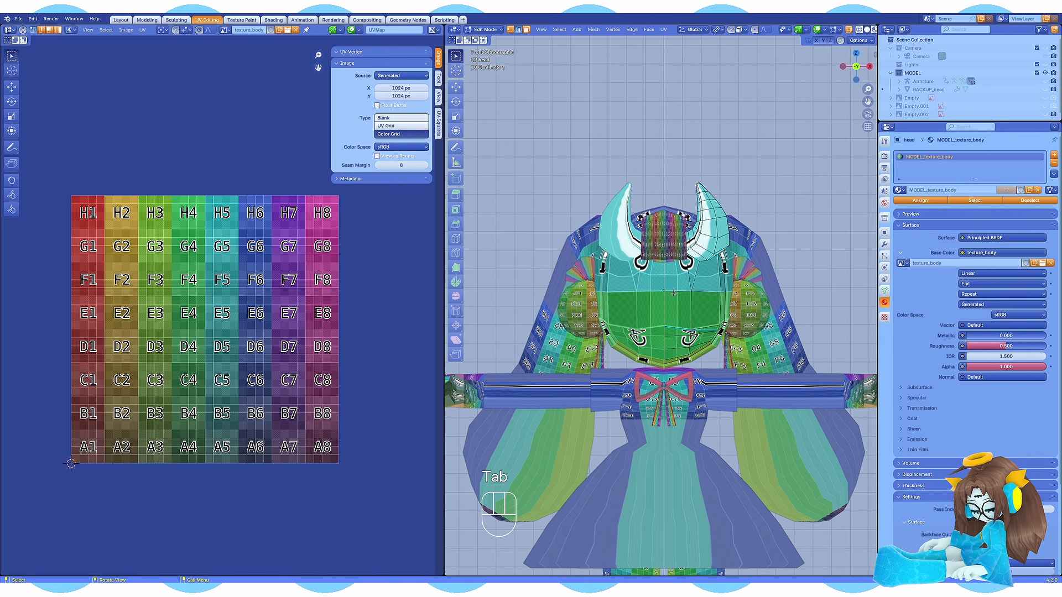
key("m")
key("n")
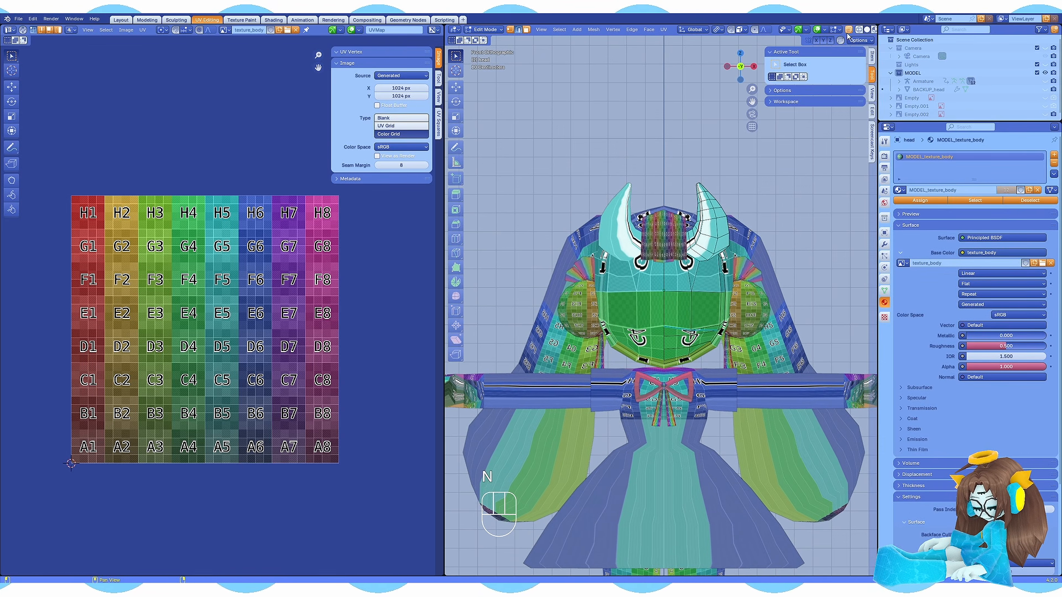
left_click(791, 91)
left_click(810, 200)
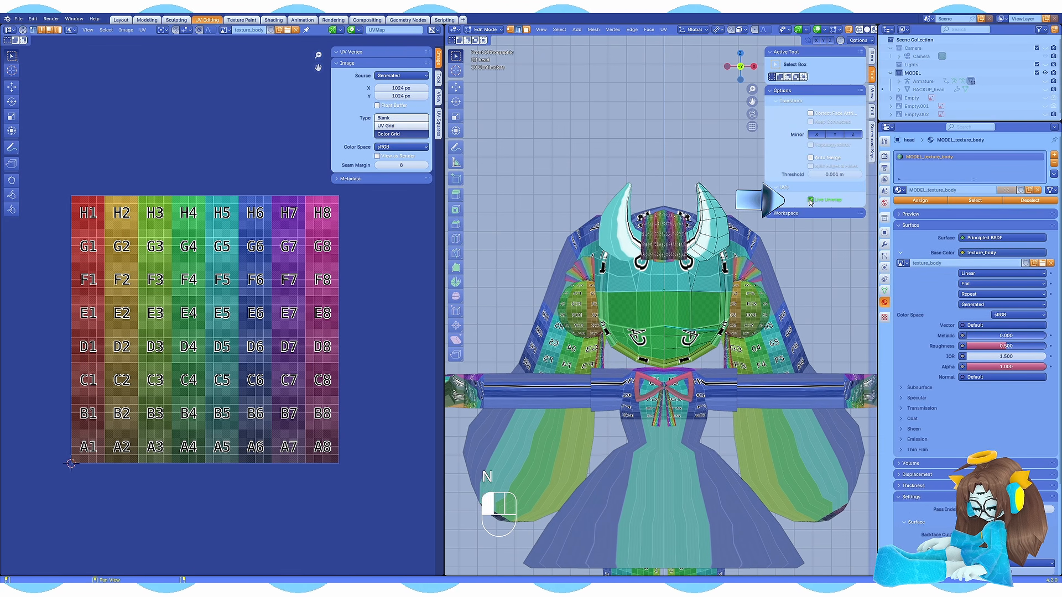
key("n")
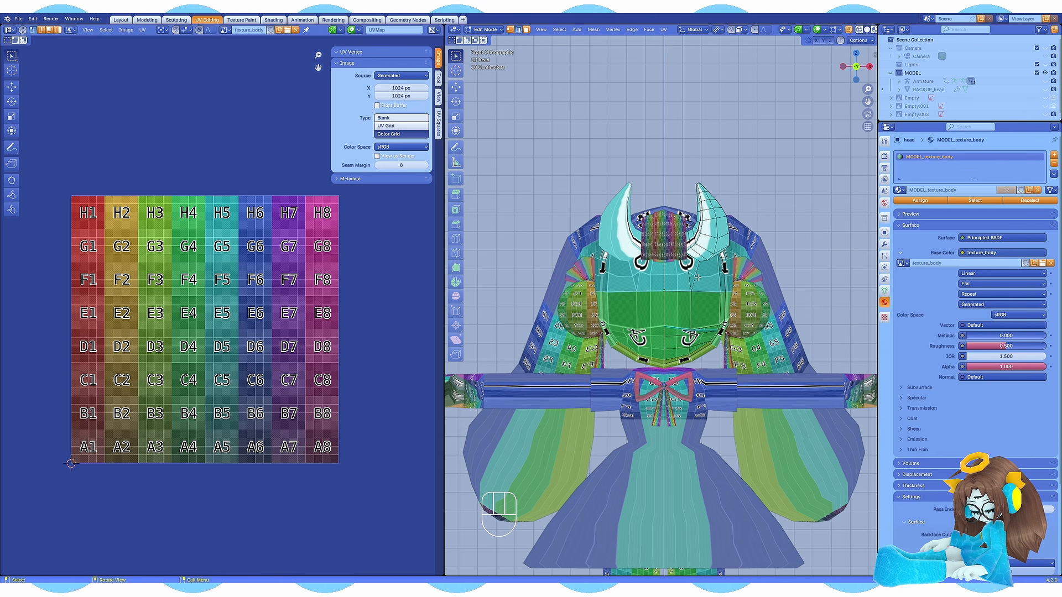
middle_click_drag(681, 302, 677, 289, "shift")
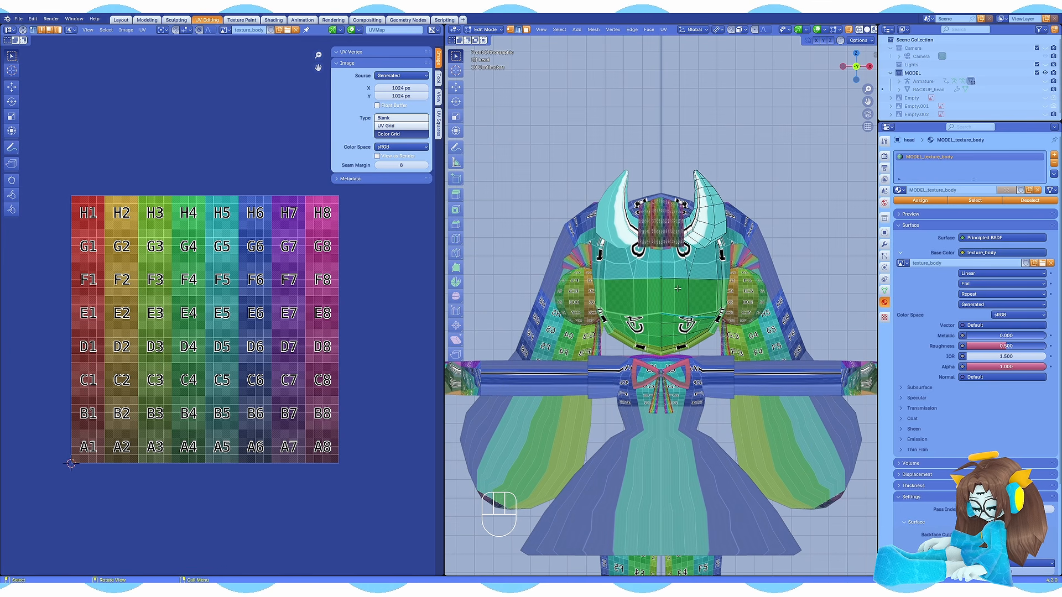
- Isolate the head in local view and mark a seam around the base of the horn
key("KP_Divide")
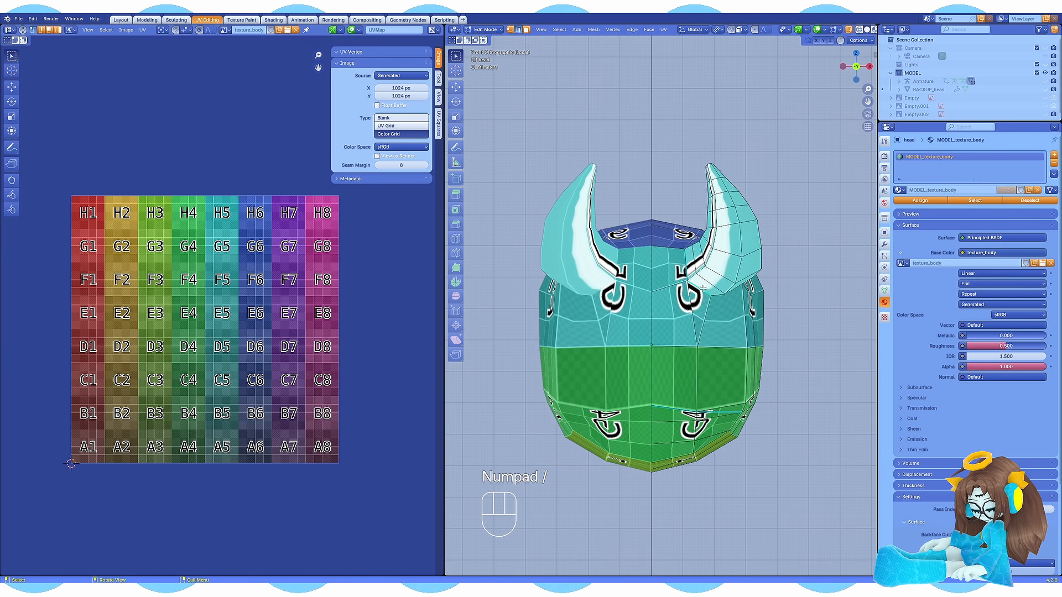
key("a")
middle_click_drag(697, 291, 723, 293)
key("m")
left_click(676, 322)
left_click(685, 294)
left_click(723, 294, "alt+shift")
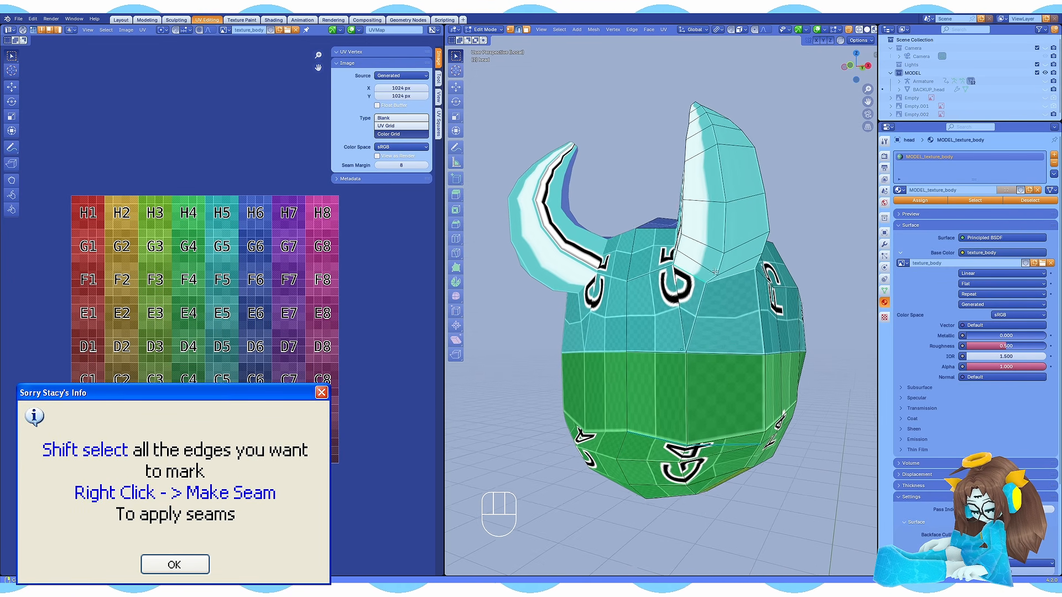
right_click(713, 274)
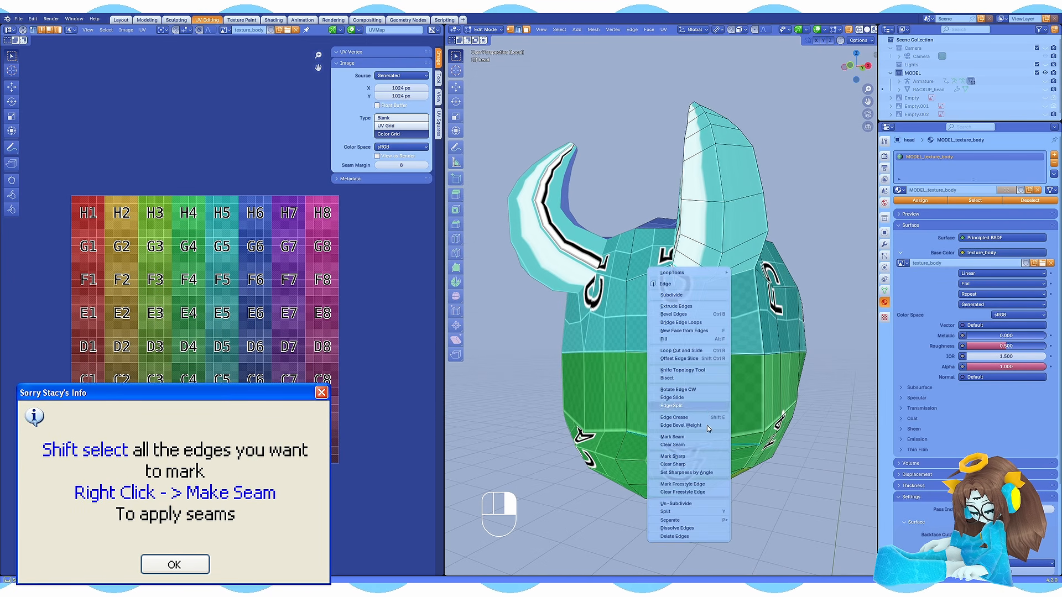
left_click(699, 439)
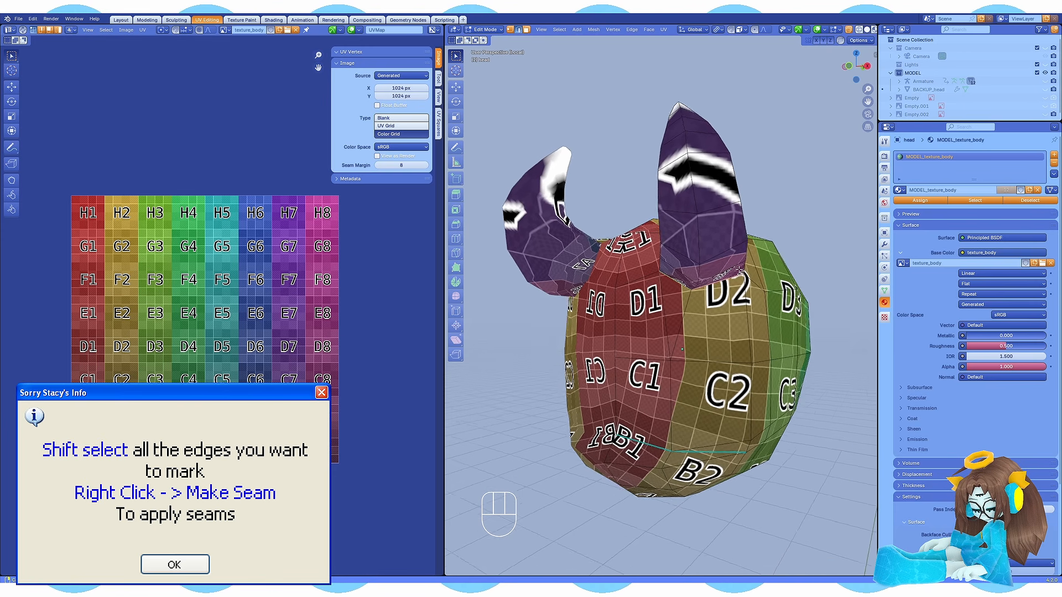
- Mark seams along the back of the horn and around its tip, and select the whole mesh to see its UVs
middle_click_drag(681, 349, 587, 289)
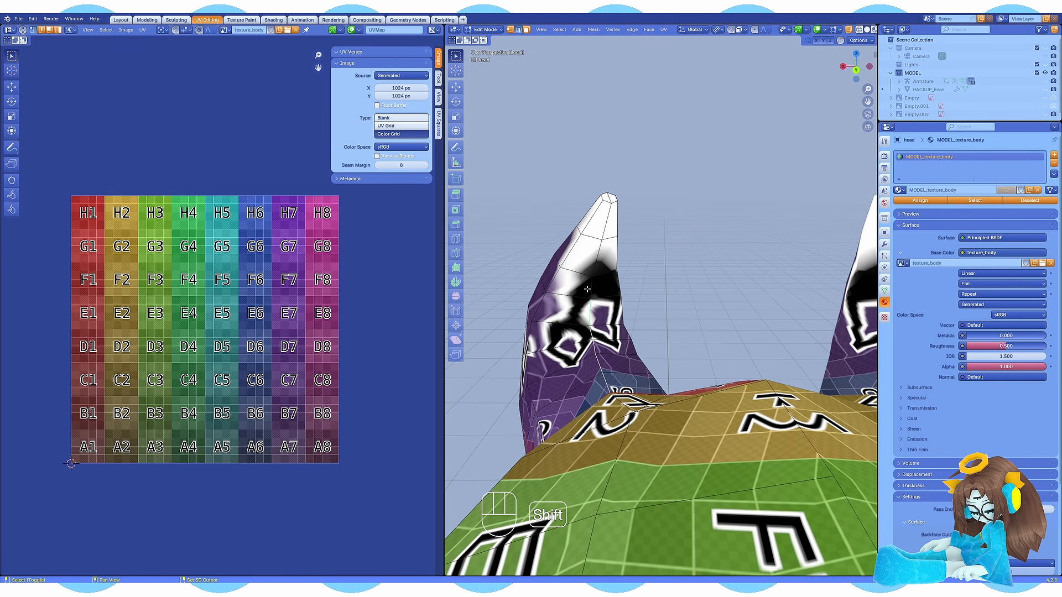
middle_click_drag(608, 218, 525, 277)
key("a")
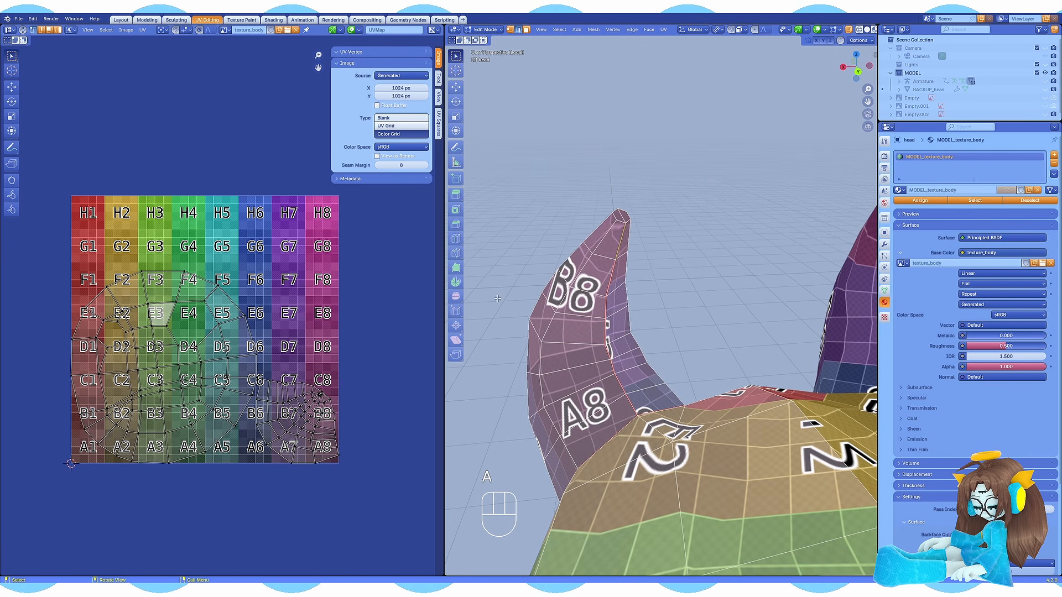
middle_click_drag(626, 258, 631, 277)
left_click(627, 247)
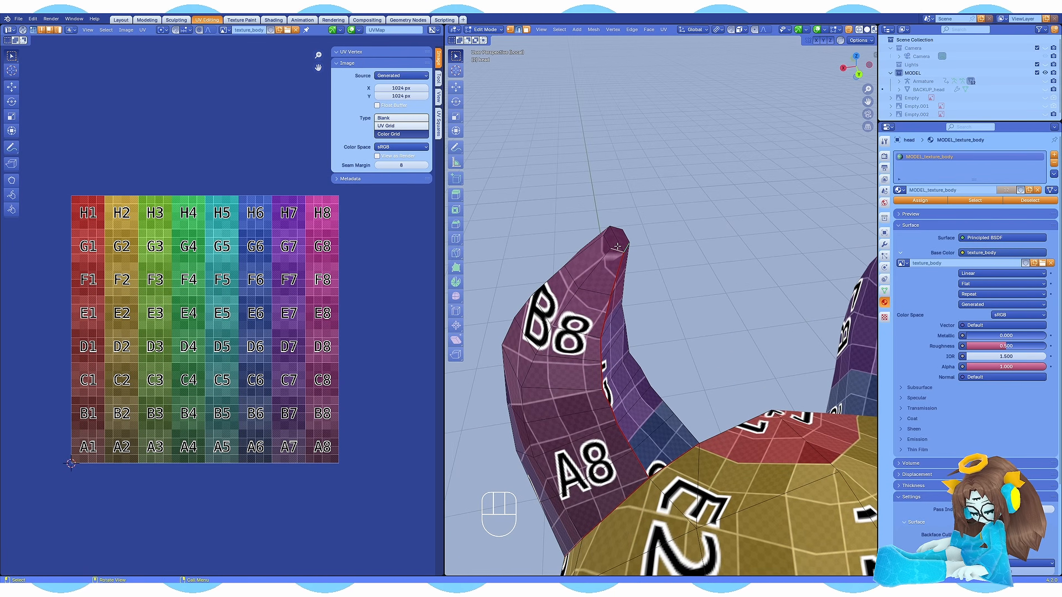
middle_click_drag(608, 243, 610, 298)
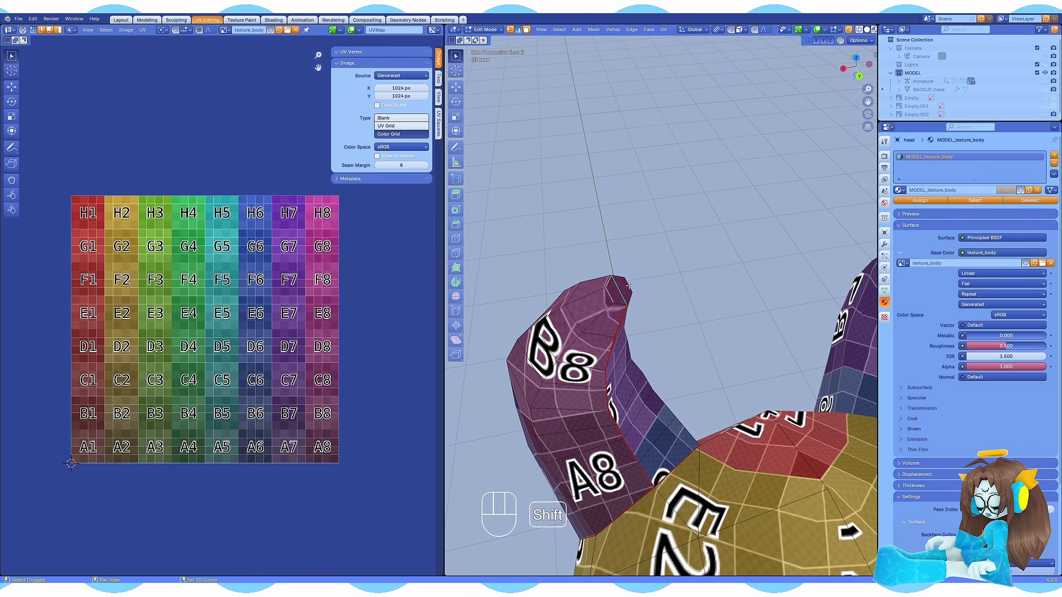
key("a")
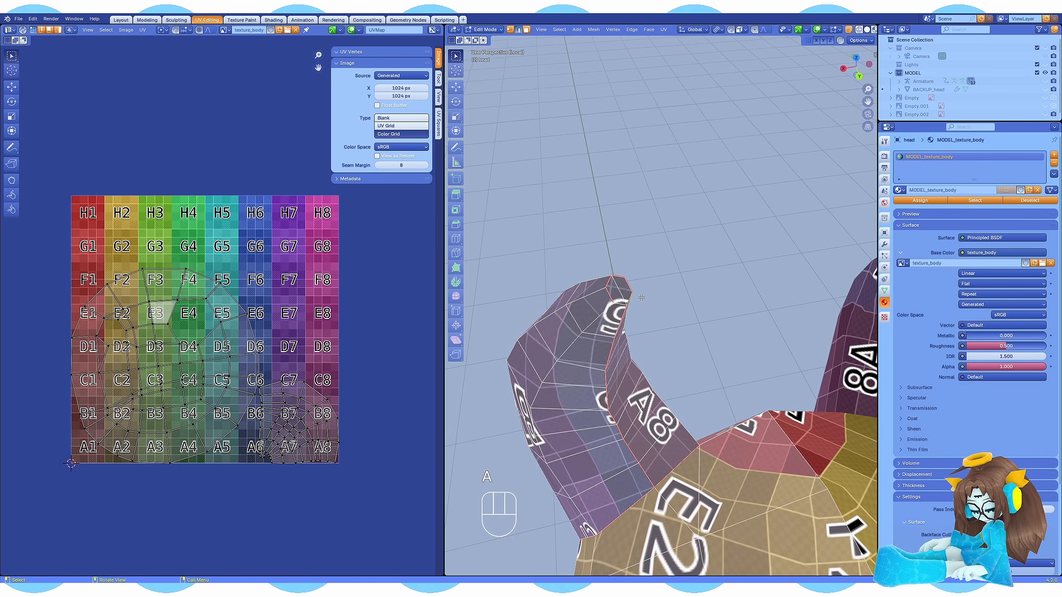
- Mark a seam along the edge loop separating the face from the side of the head, and select the whole mesh
scroll(641, 298, "down", 6)
middle_click_drag(586, 337, 785, 360)
left_click(618, 437)
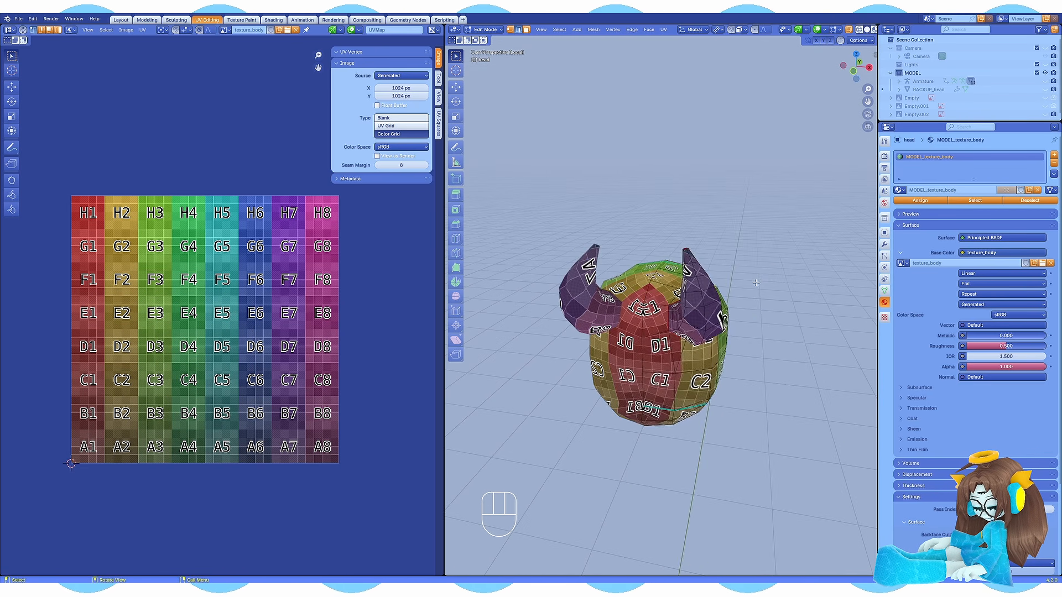
middle_click_drag(625, 429, 553, 393)
left_click(739, 362, "alt")
middle_click_drag(774, 359, 692, 382)
right_click(737, 367)
left_click(737, 369)
key("a")
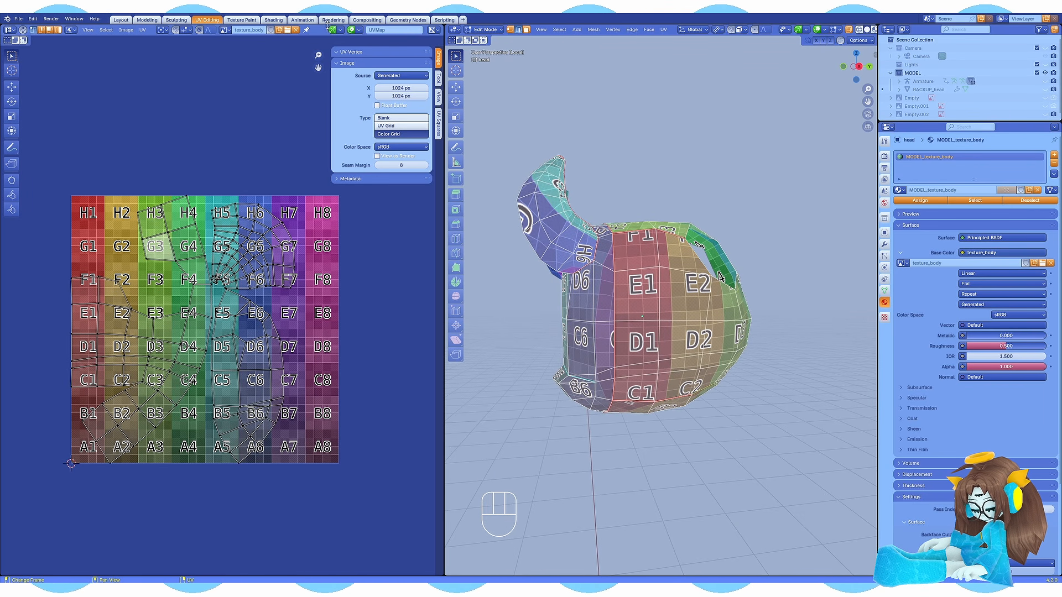
- Turn on the UV Stretch overlay in the UV editor with its opacity at 1.000, and hide the UV editor's sidebar
left_click(359, 30)
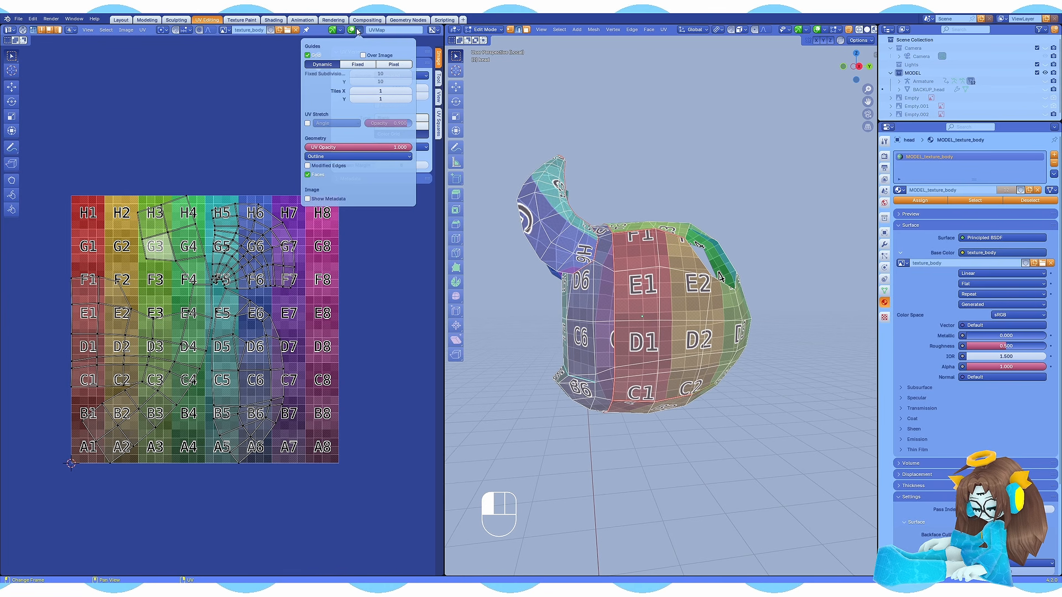
left_click(308, 123)
left_click_drag(396, 126, 410, 126)
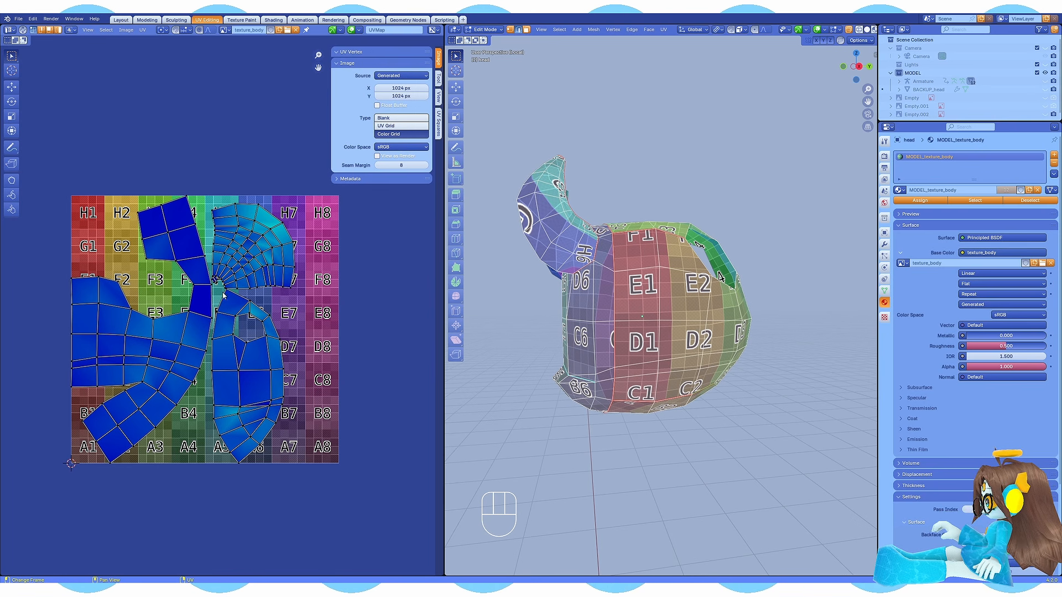
key("n")
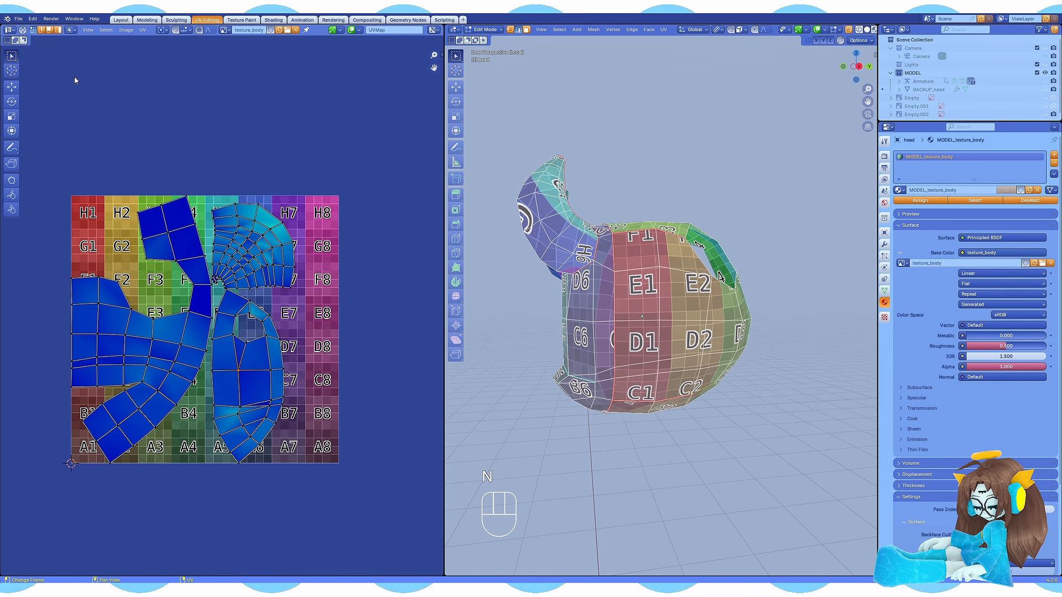
- Test-move each UV island in turn from the front view to examine which part of the head it textures
left_click(246, 367)
key("KP_1")
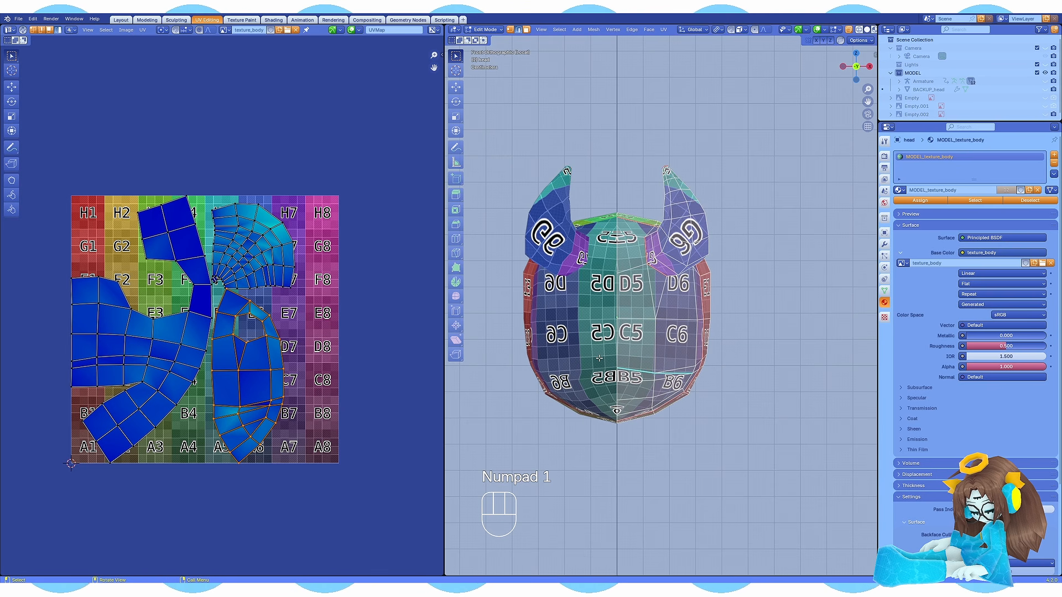
left_click(186, 355)
key("g")
right_click(207, 365)
left_click(263, 369)
key("g")
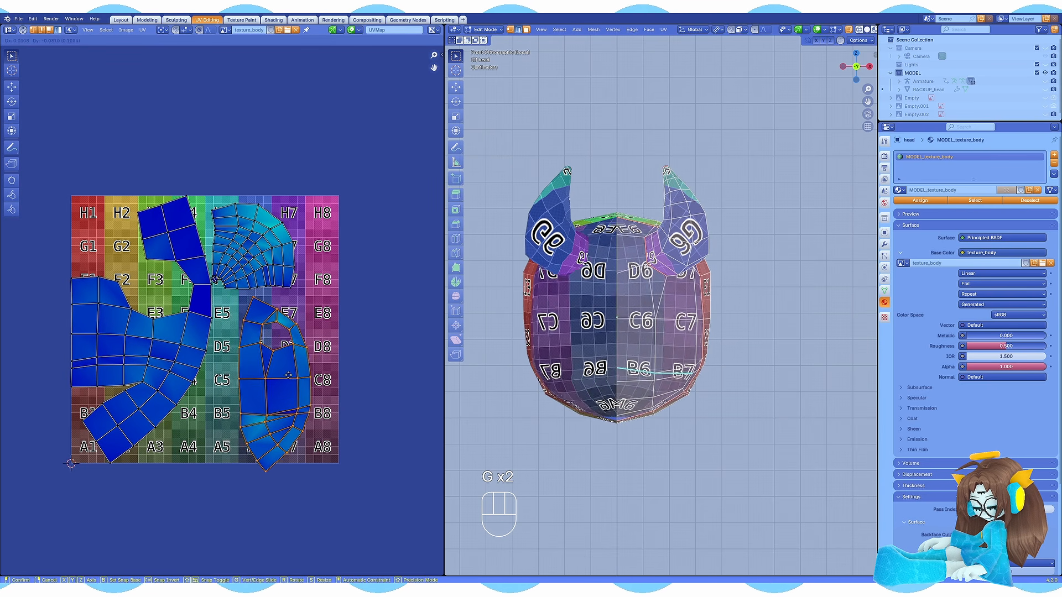
right_click(291, 380)
left_click(272, 257)
key("g")
right_click(293, 260)
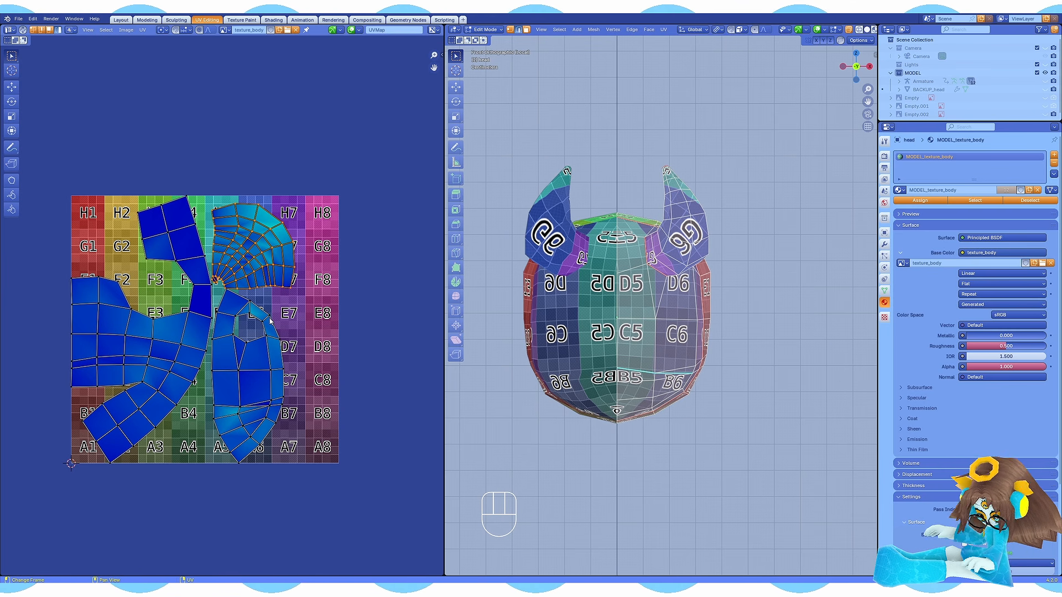
- Move the face's UV island well outside the texture grid and pin it
left_click(242, 395)
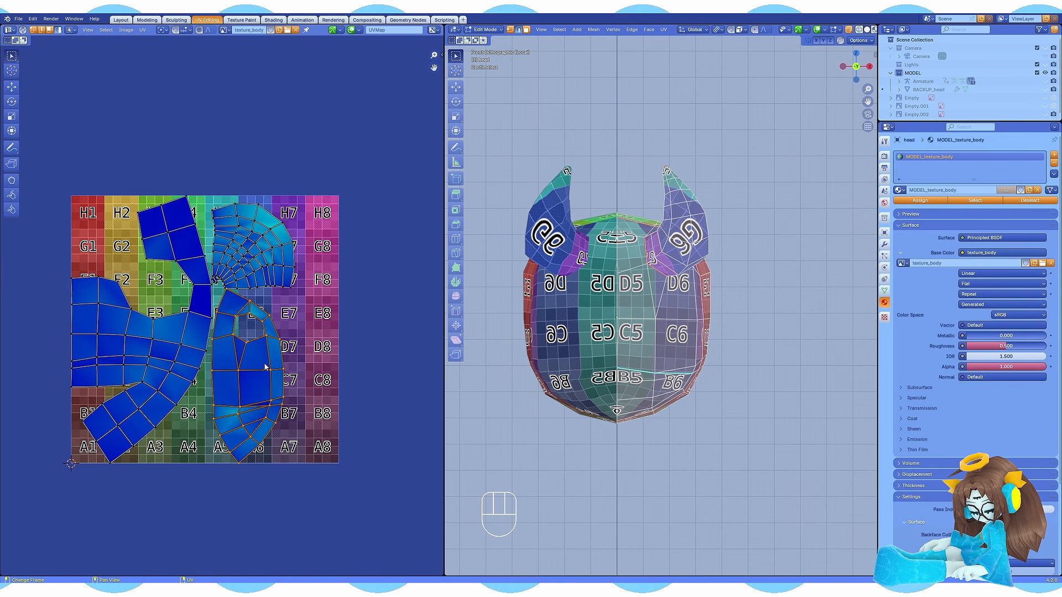
scroll(265, 367, "down", 5)
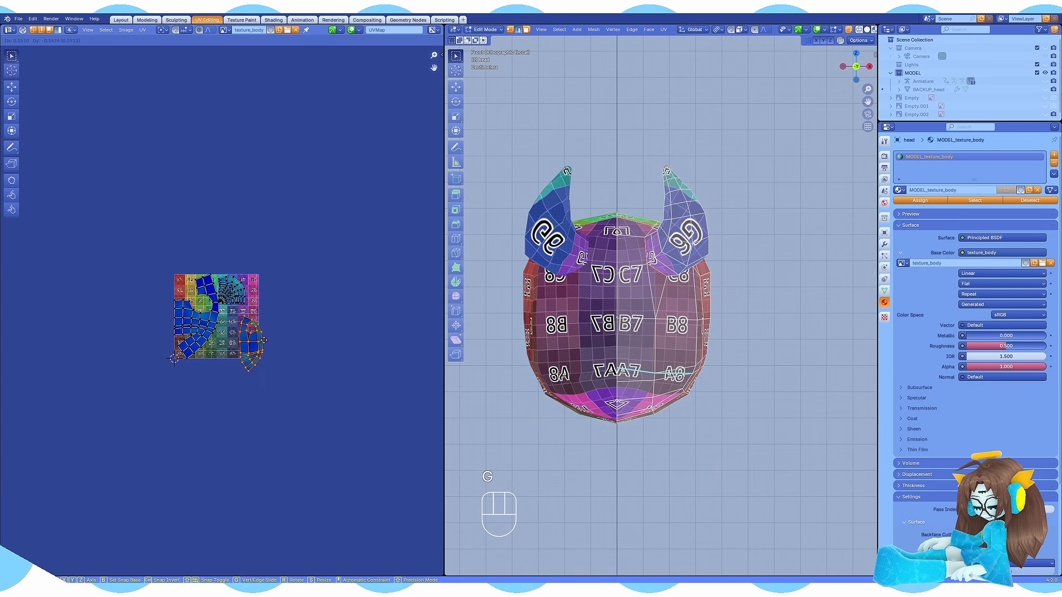
key("g")
left_click(37, 399)
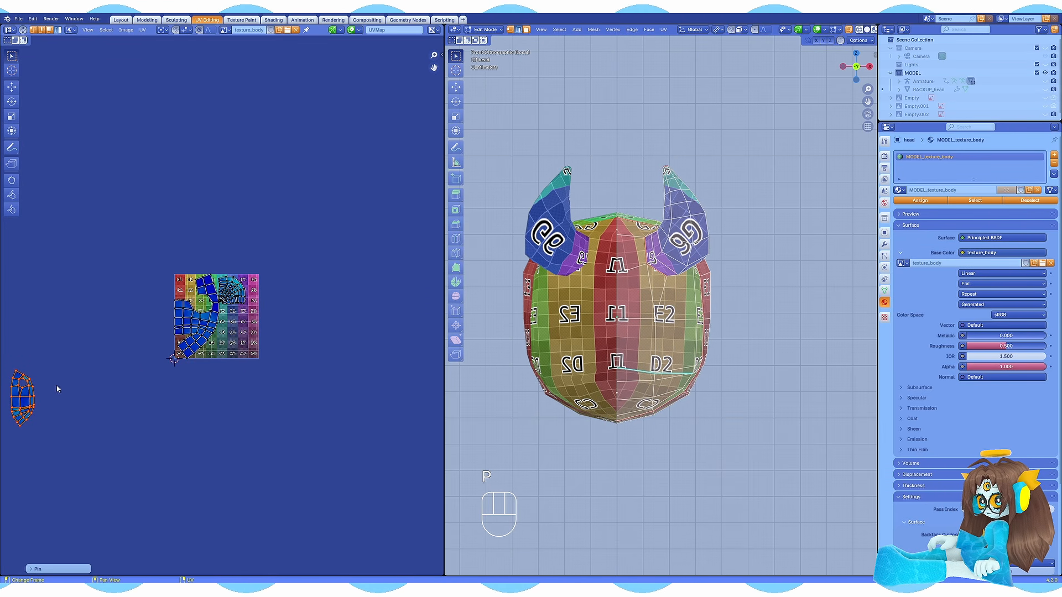
scroll(259, 351, "up", 5)
scroll(89, 381, "down", 8)
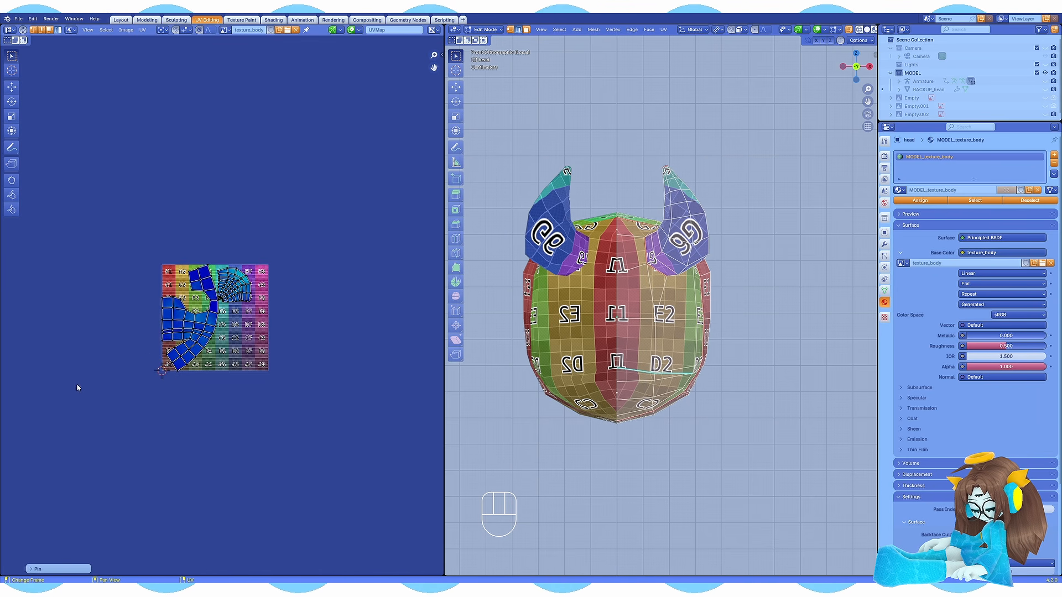
scroll(132, 374, "up", 2)
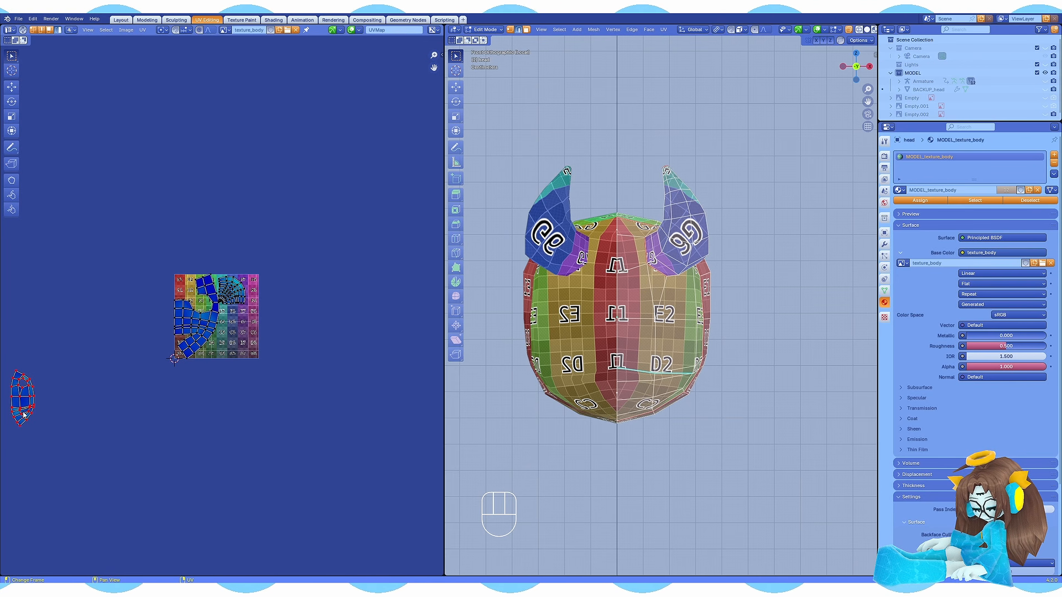
- Move the horn's UV island to the empty area lower in the grid, rotate it tip upward, and inspect its stretch
scroll(172, 310, "up", 6)
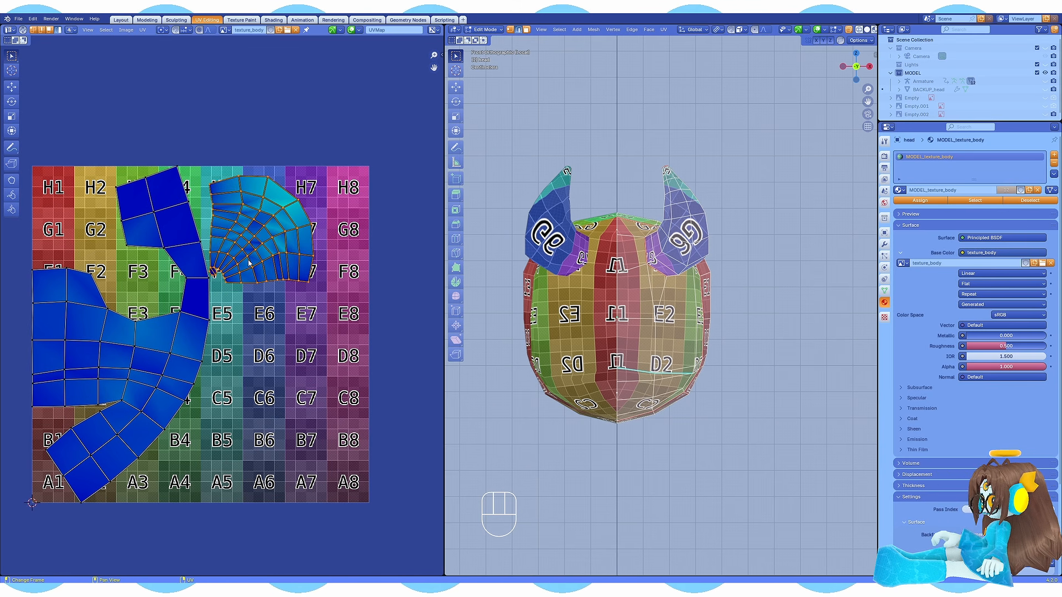
key("g")
left_click(302, 398)
key("r")
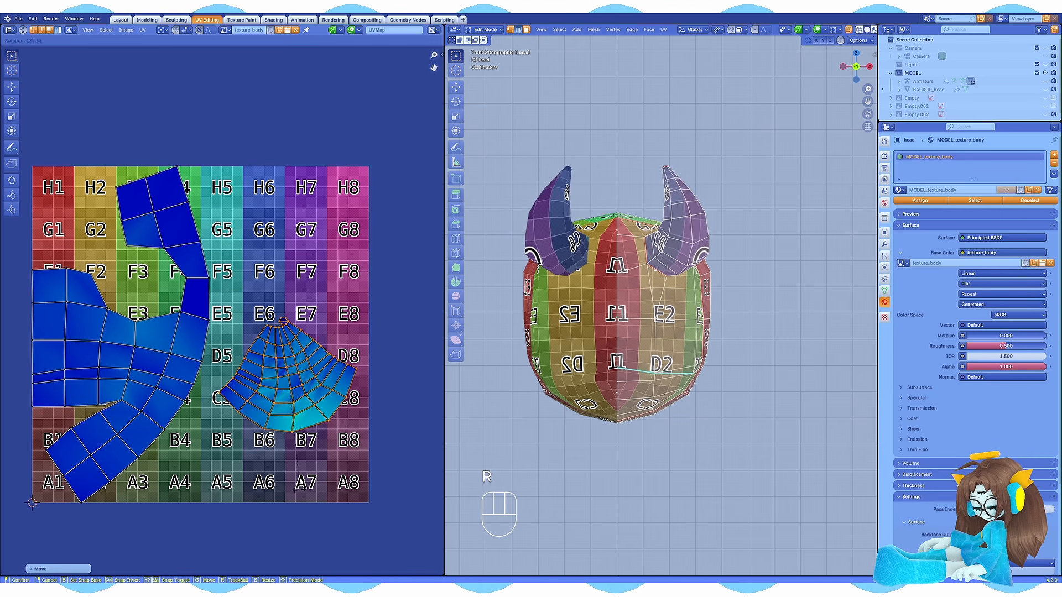
left_click(359, 30)
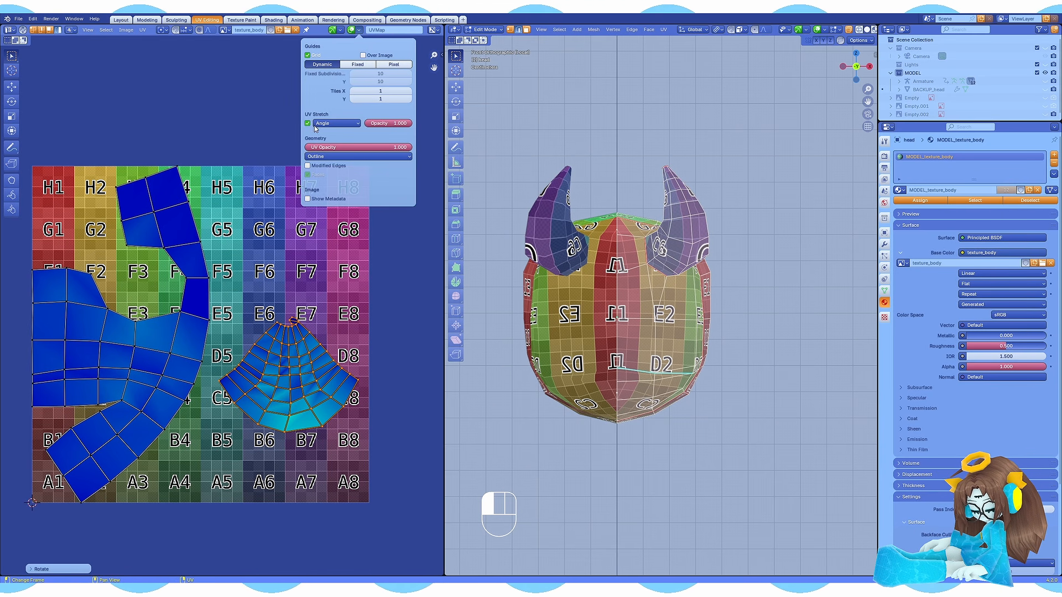
middle_click_drag(339, 341, 324, 331, "shift")
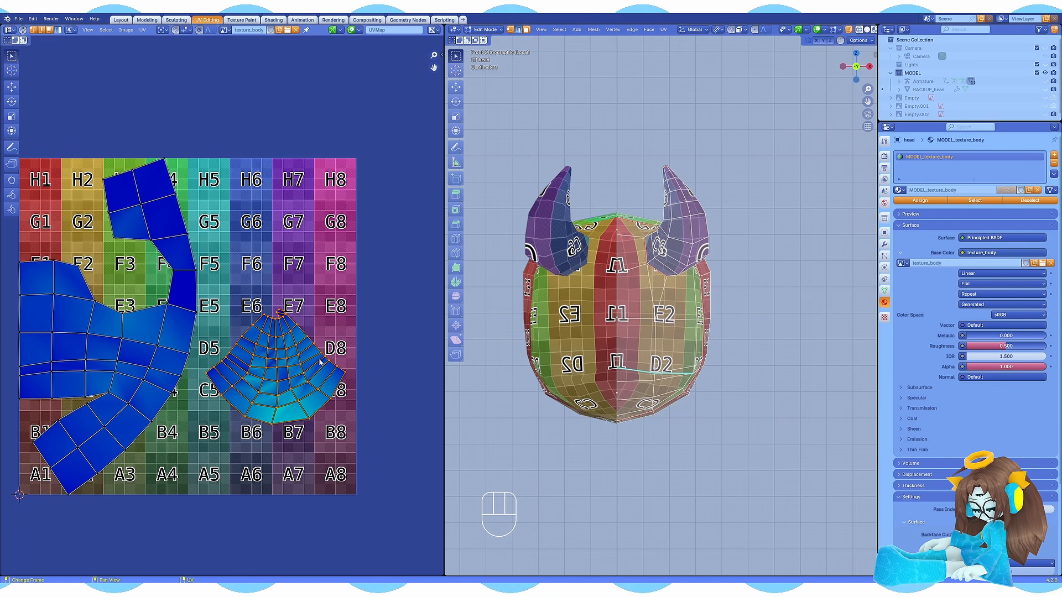
scroll(319, 339, "up", 3)
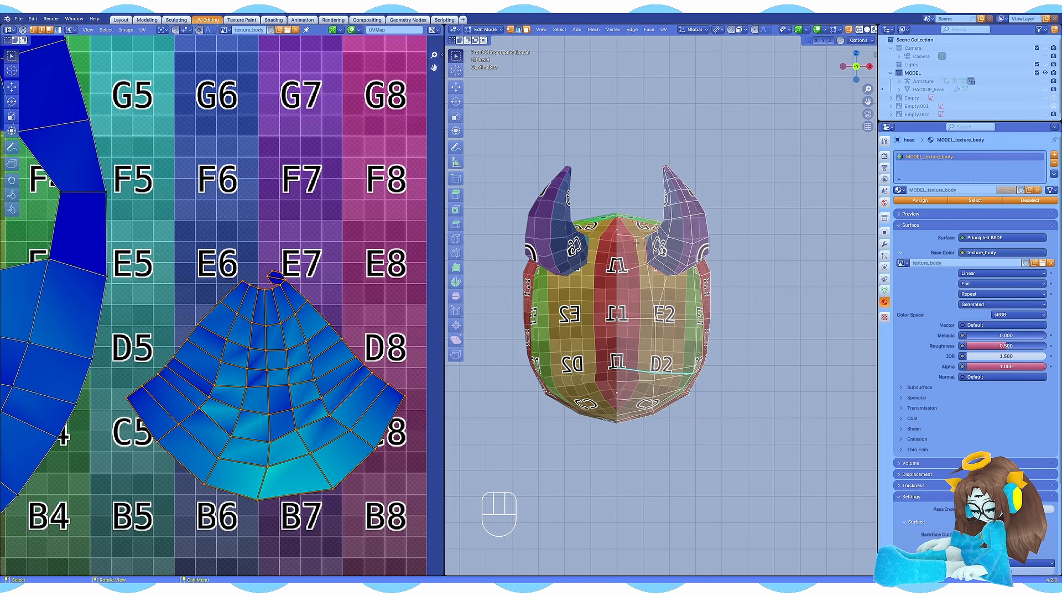
- Clear the seam running along the back of the horn
middle_click_drag(636, 242, 744, 282)
key("alt+a")
key("a")
scroll(693, 206, "up", 3)
middle_click_drag(744, 282, 655, 332)
left_click(653, 336)
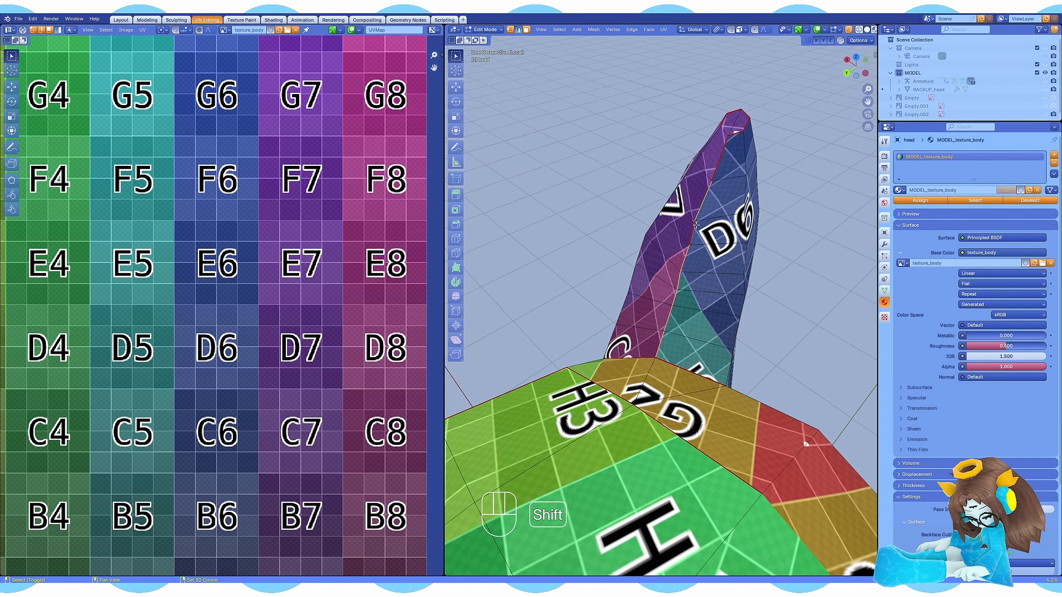
right_click(725, 121)
left_click(705, 194)
- Mark a seam along the front of the horn down to its base, and select the whole mesh
middle_click_drag(705, 194, 570, 185)
middle_click_drag(569, 186, 639, 244, "shift")
scroll(556, 213, "down", 1)
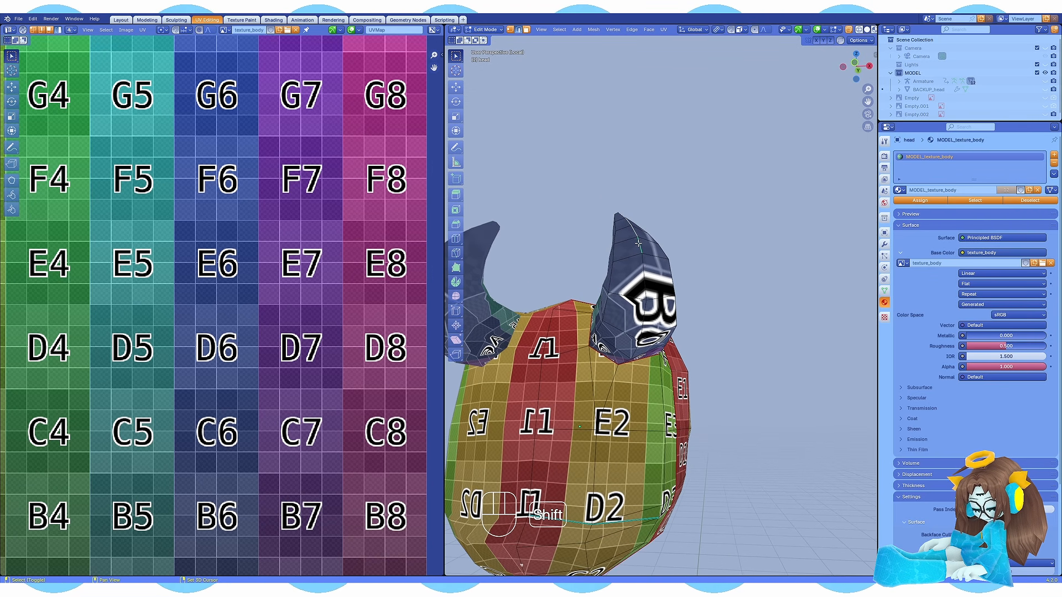
left_click(647, 305, "shift")
scroll(633, 329, "up", 3)
middle_click_drag(647, 305, 649, 337)
scroll(614, 365, "down", 1)
left_click(606, 379, "shift")
right_click(604, 379)
left_click(602, 371)
key("a")
- Adjust the seam edges at the horn's tip and reselect the whole mesh to refresh the unwrap
middle_click_drag(619, 232, 671, 290)
scroll(647, 266, "up", 2)
left_click(644, 261)
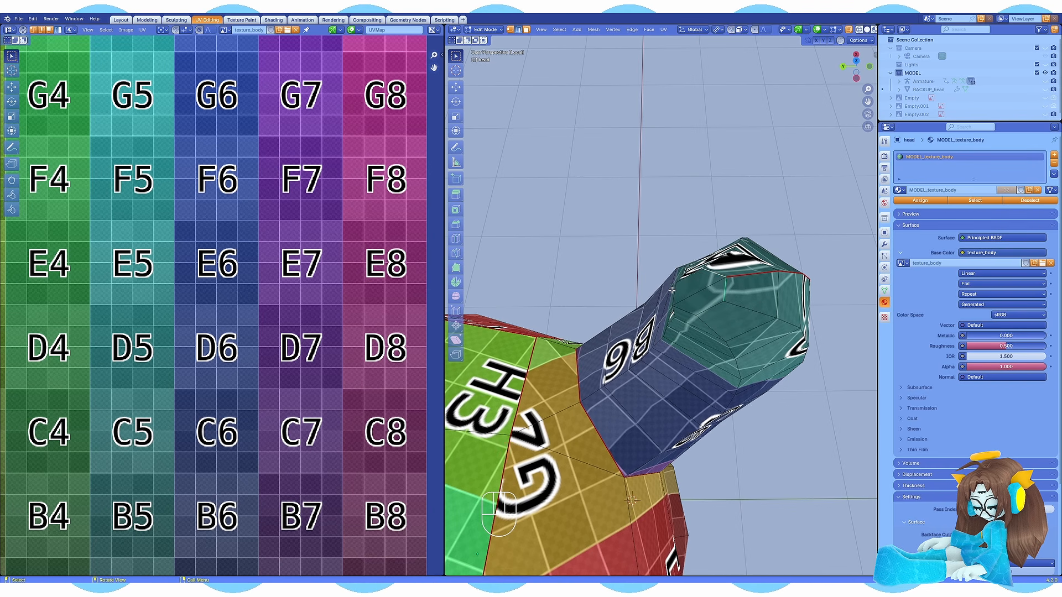
left_click(705, 305, "shift")
right_click(706, 304)
left_click(706, 304)
key("a")
- Rotate the re-unwrapped horn's UV island so its tip points up, and reposition it in the lower part of the grid
scroll(233, 311, "down", 2)
scroll(622, 344, "down", 3)
middle_click_drag(623, 344, 634, 272)
key("KP_1")
middle_click_drag(383, 385, 424, 371, "shift")
scroll(609, 285, "down", 1)
middle_click_drag(608, 284, 639, 281, "shift")
scroll(640, 281, "down", 1)
middle_click_drag(640, 281, 656, 288, "shift")
scroll(336, 287, "down", 1)
middle_click_drag(335, 287, 363, 314, "shift")
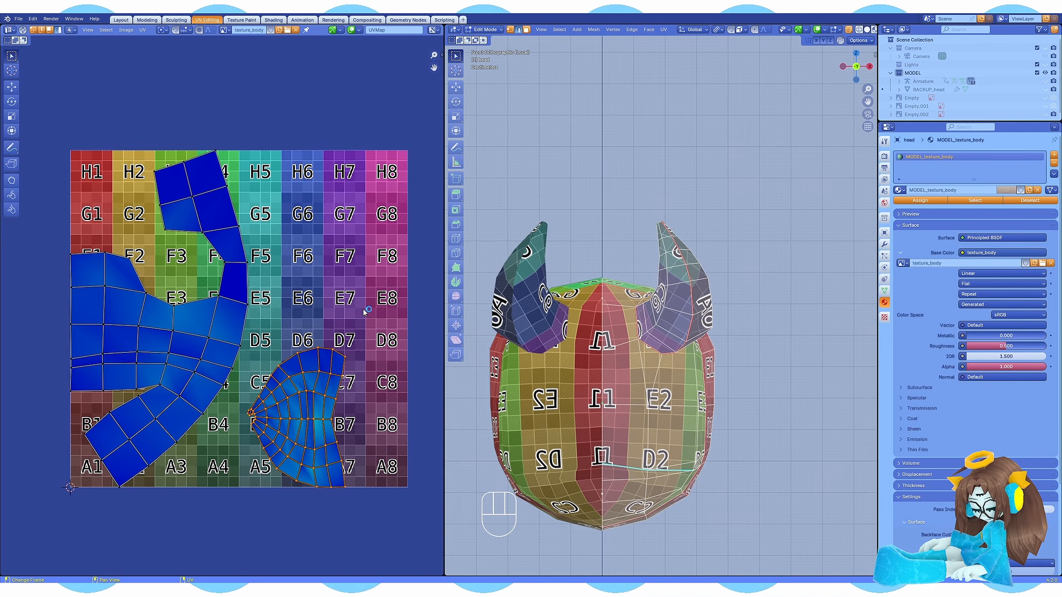
key("r")
left_click(363, 431)
middle_click_drag(362, 431, 327, 365)
key("g")
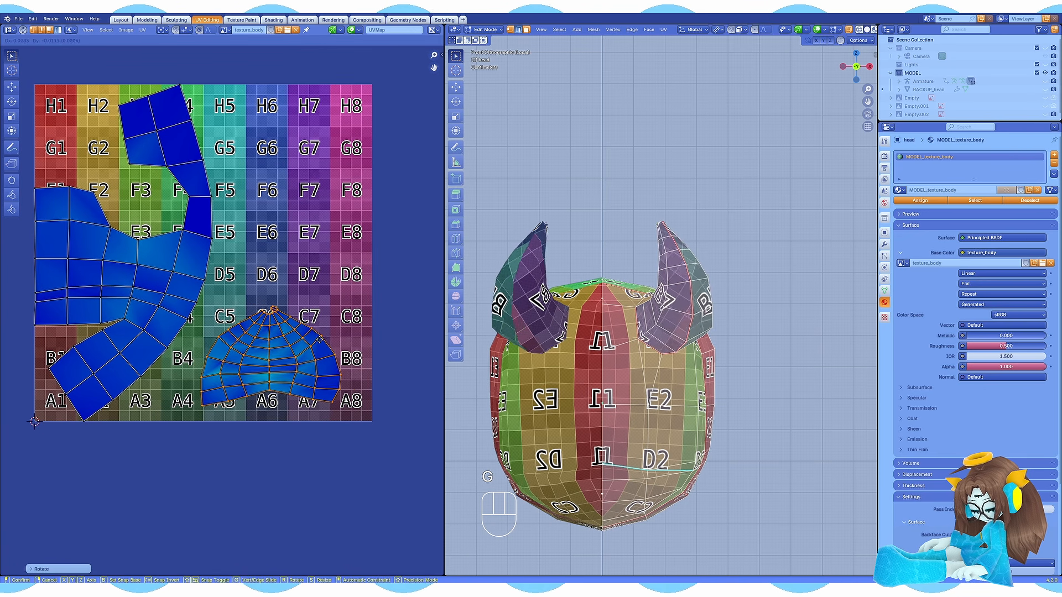
left_click(333, 336)
scroll(266, 387, "down", 2)
key("r")
left_click(300, 346)
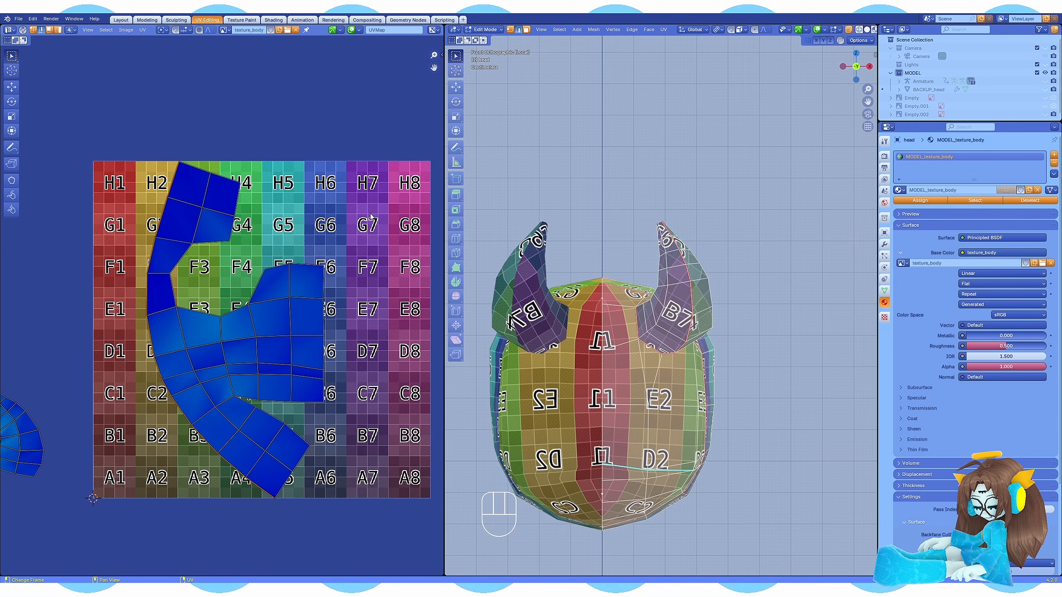
- Use UV Squares to straighten the curved outer edge of the large head UV island into a vertical line
key("n")
left_click(439, 124)
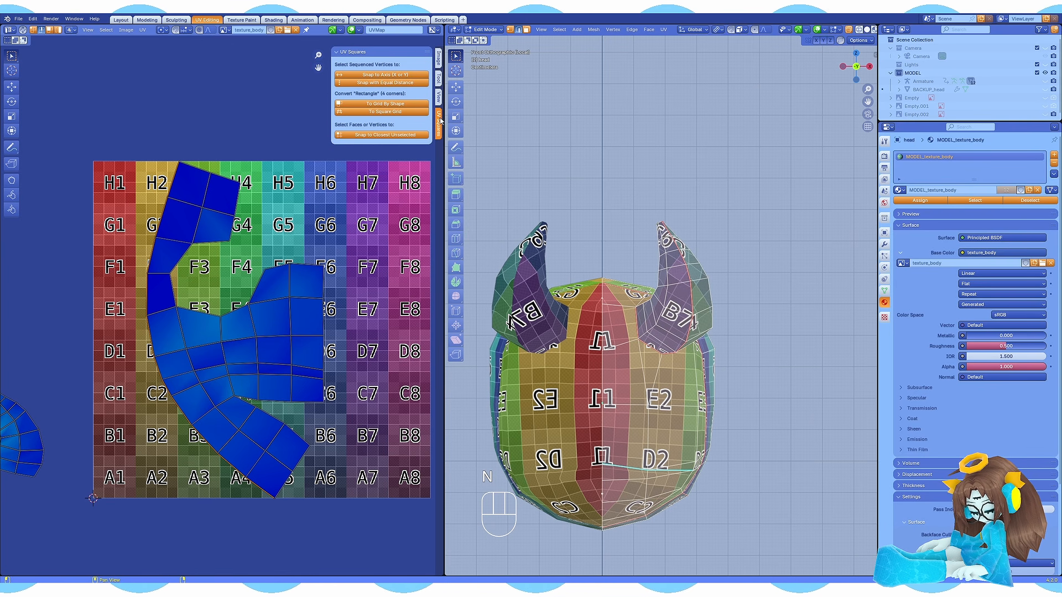
left_click(374, 104)
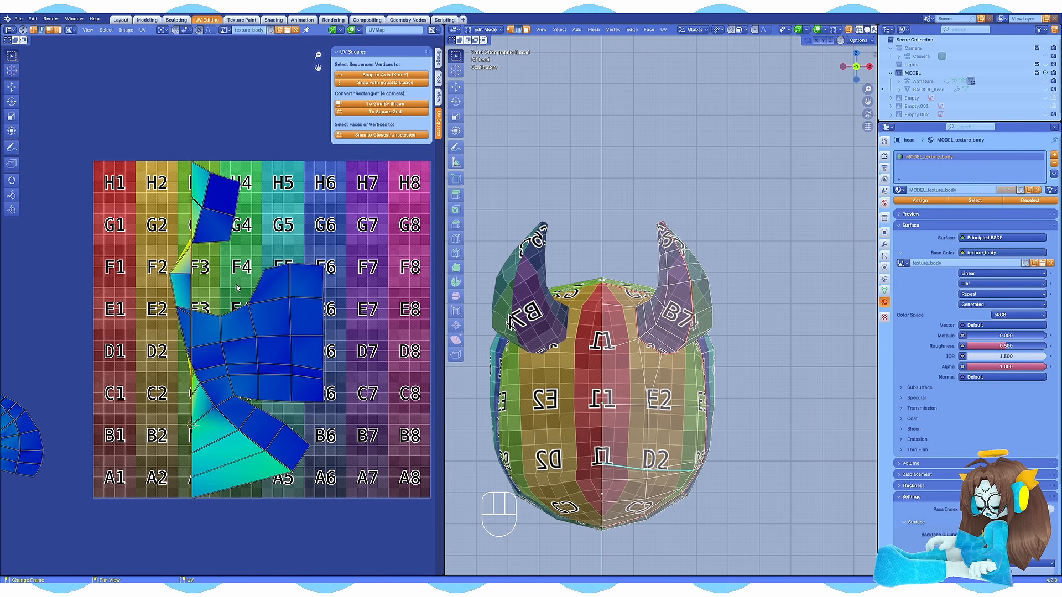
- Shift the head island's straightened vertical edge along X to the boundary between grid columns 1 and 2, and pin it
key("g")
key("x")
left_click(184, 286)
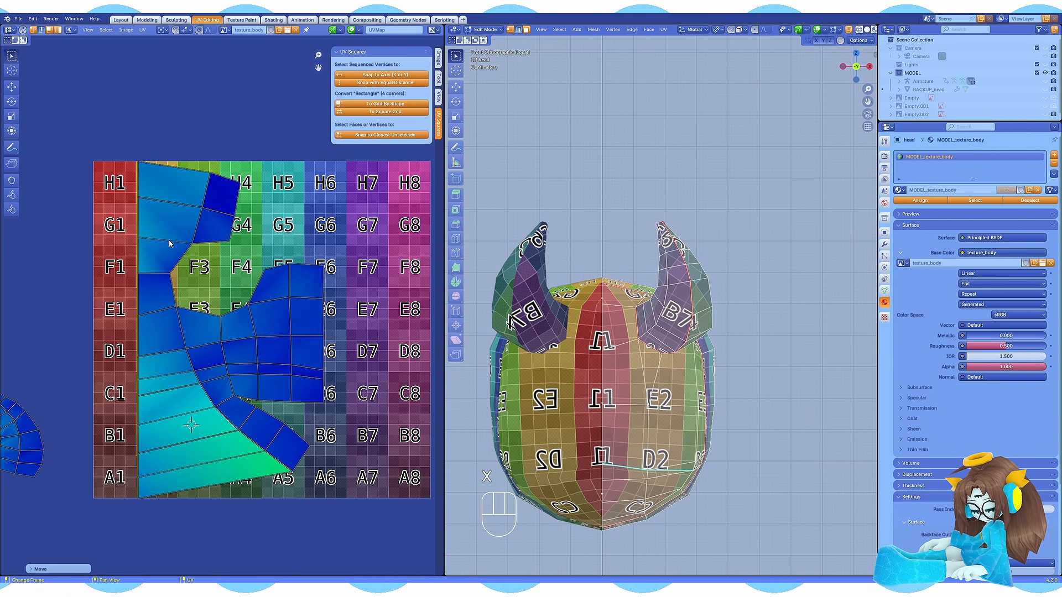
left_click(35, 30)
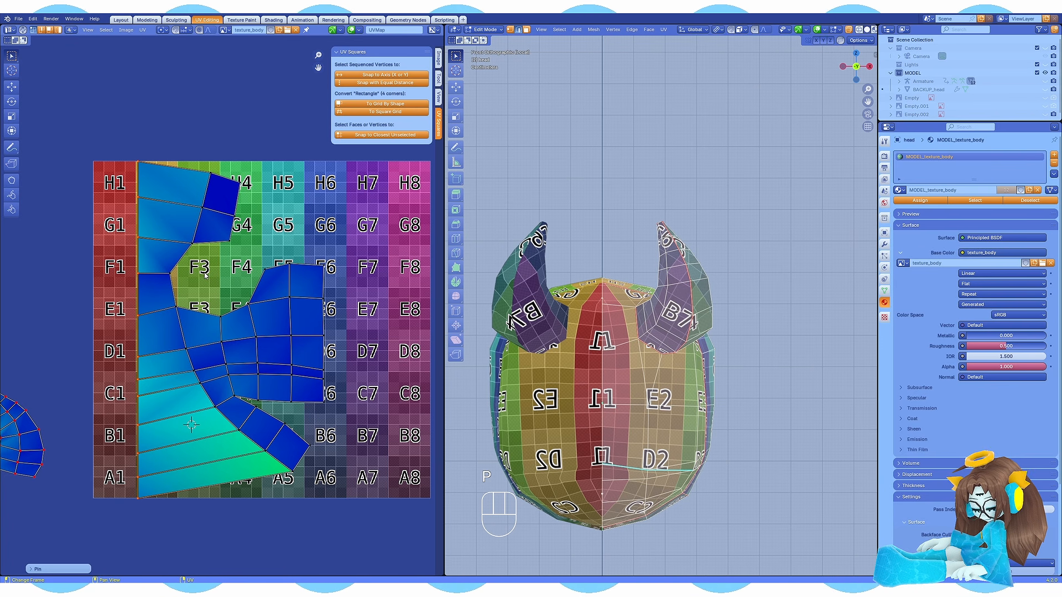
left_click_drag(119, 138, 160, 531)
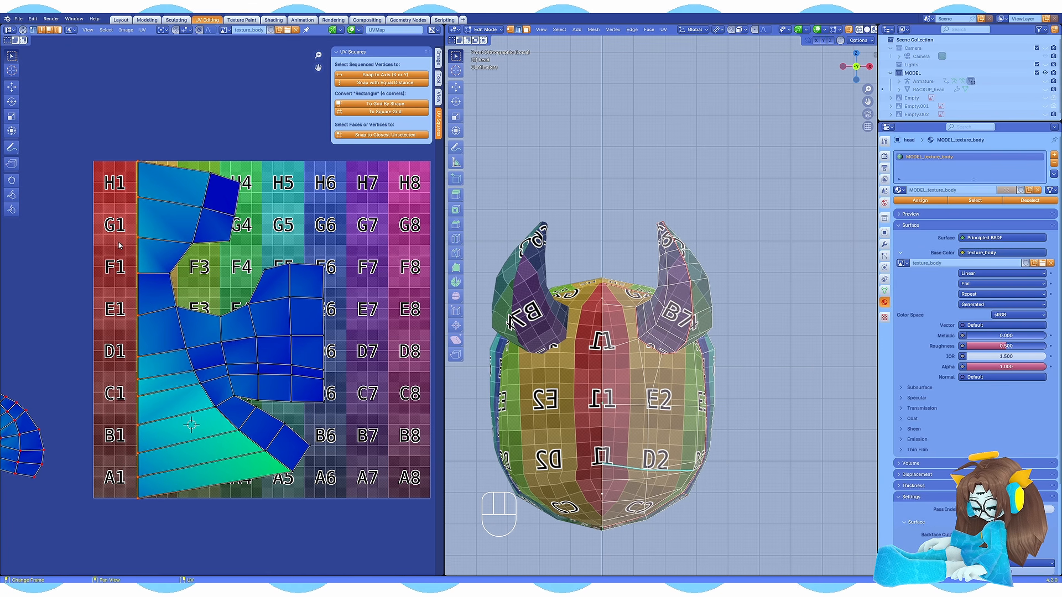
- Unwrap the entire head UV island around its pinned straight edge and move it along X back into the grid
key("4")
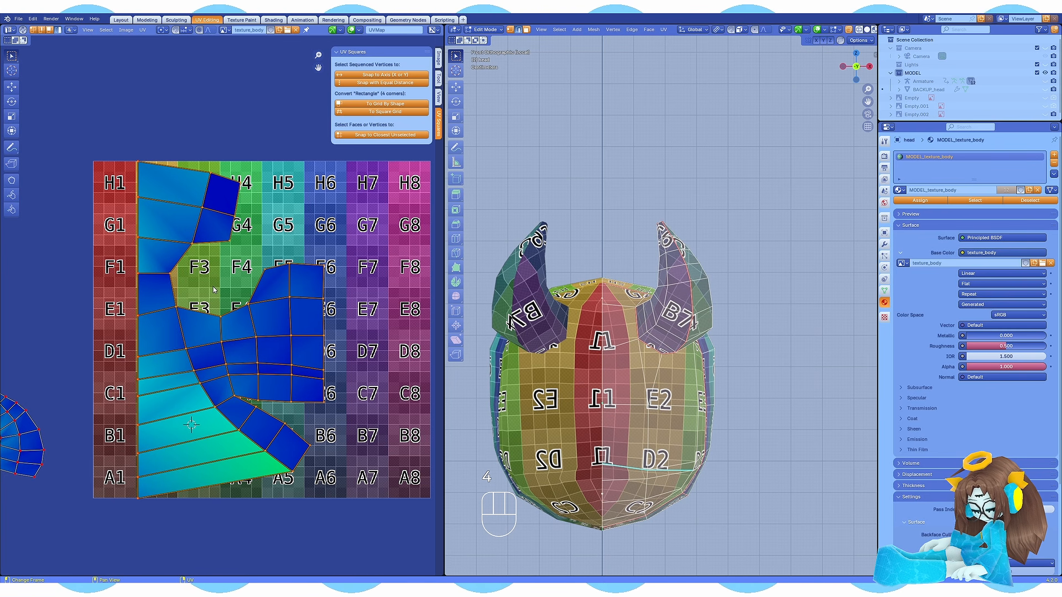
key("u")
left_click(197, 294)
key("g")
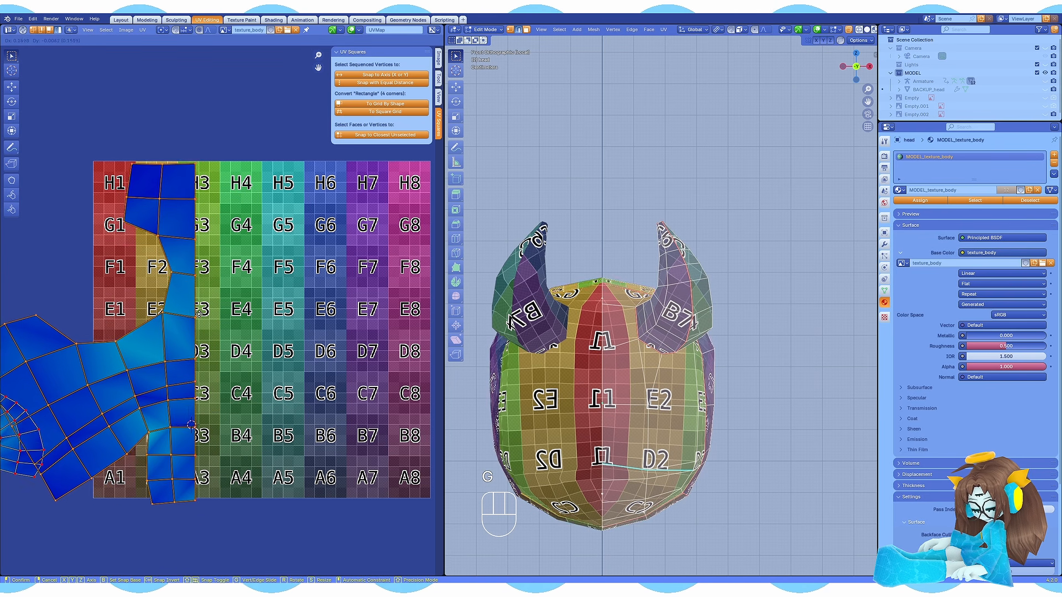
key("x")
left_click(291, 316)
- Mirror the head UV island along X and shift it horizontally
right_click(290, 317)
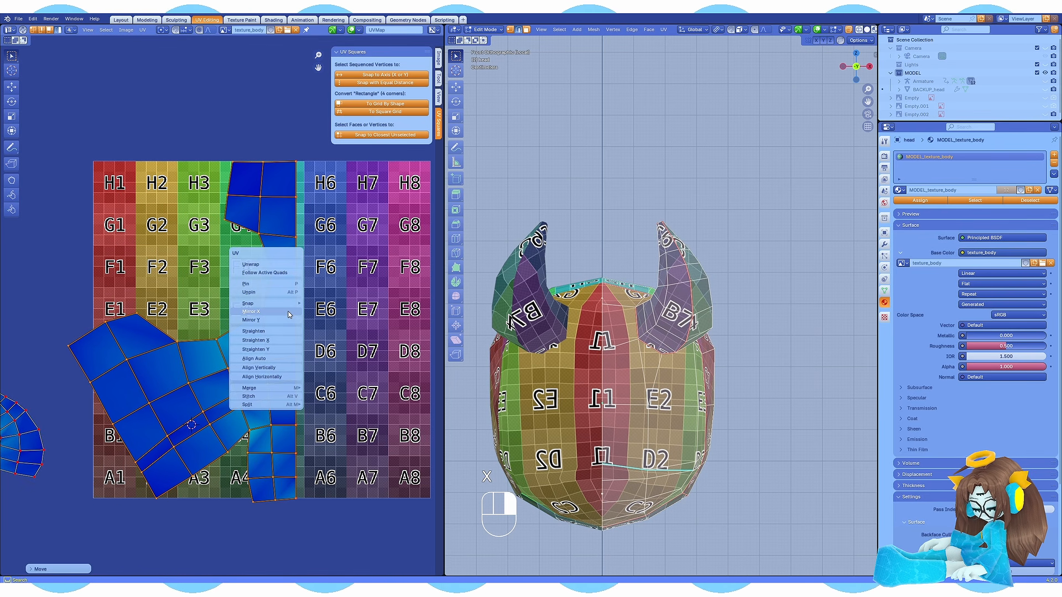
left_click(290, 317)
scroll(291, 317, "down", 1)
key("g")
key("x")
left_click(330, 328)
- Scale down the head UV island and park it outside the grid, to the left of its upper rows
key("s")
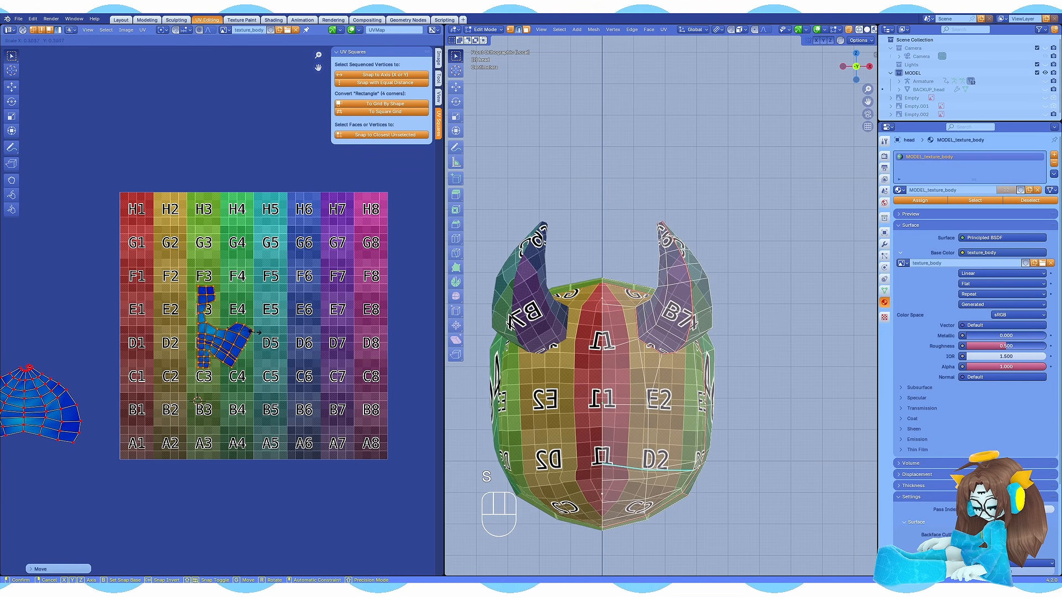
middle_click_drag(242, 316, 249, 326, "shift")
key("g")
left_click(196, 260)
scroll(197, 258, "up", 1)
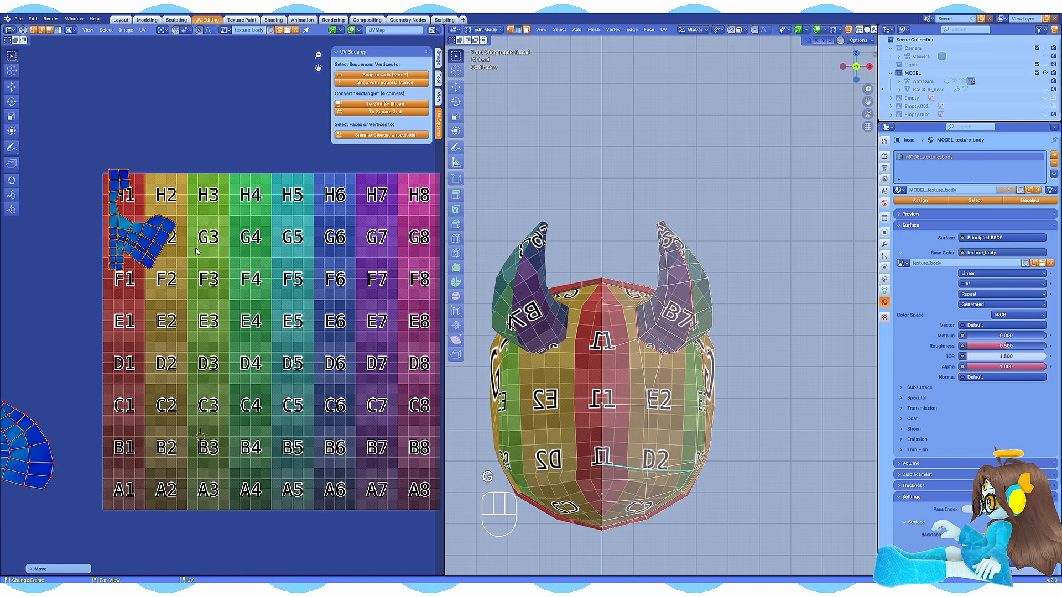
middle_click_drag(200, 252, 256, 333, "shift")
scroll(225, 304, "down", 2)
key("g")
left_click(216, 298)
scroll(218, 292, "up", 1)
key("g")
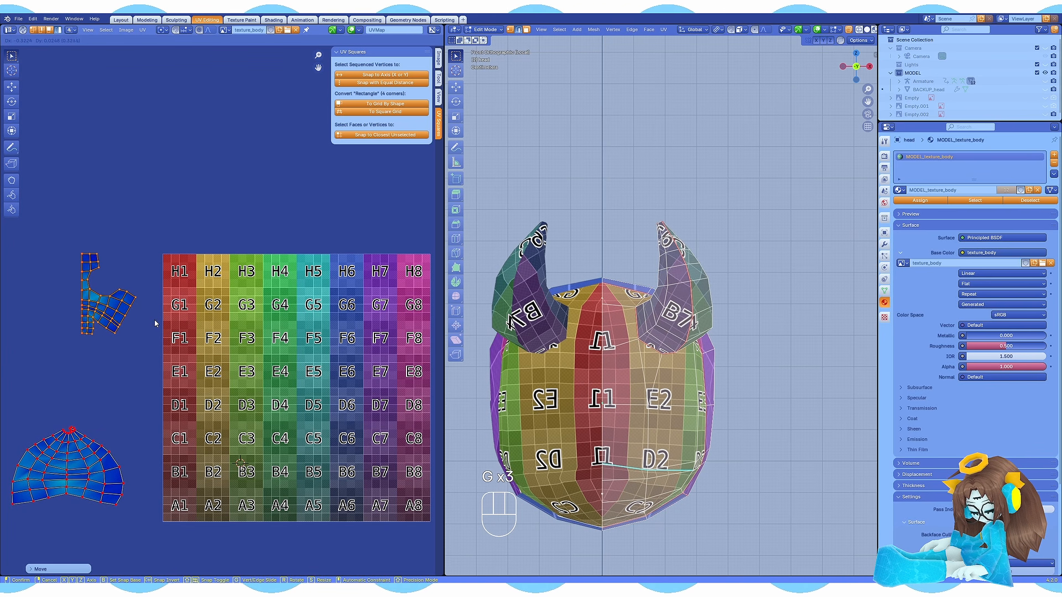
- Place the horn's UV island inside the grid and re-unwrap it with a straight horizontal base edge
key("g")
left_click(237, 392)
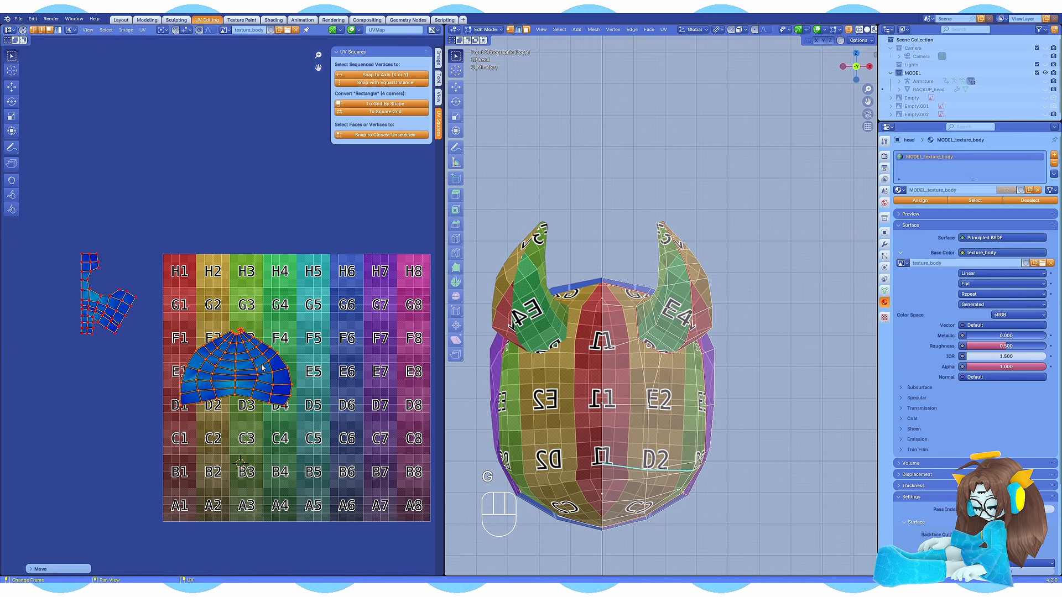
middle_click_drag(295, 355, 282, 340)
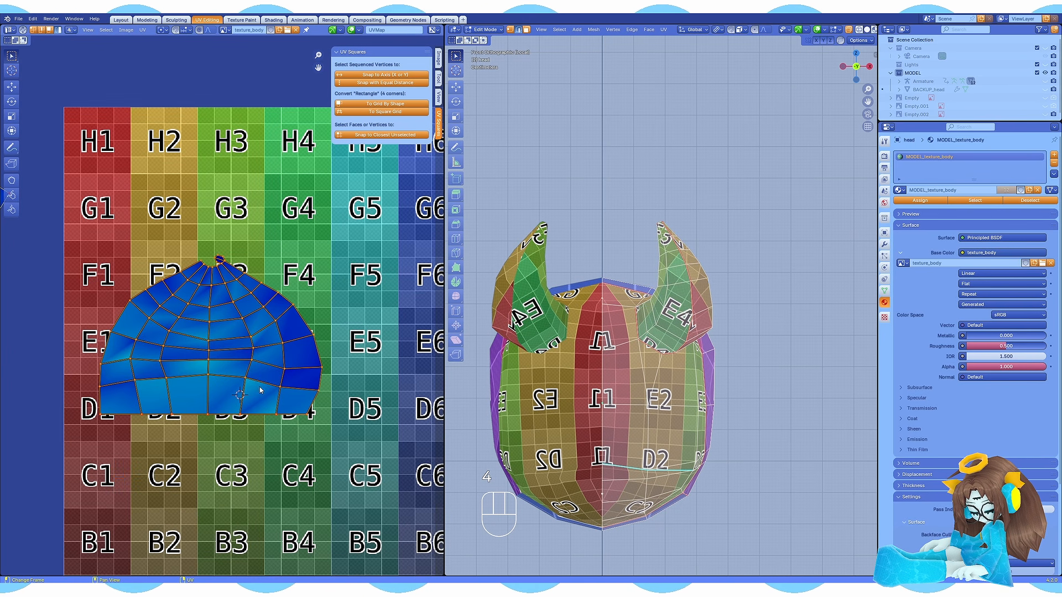
key("u")
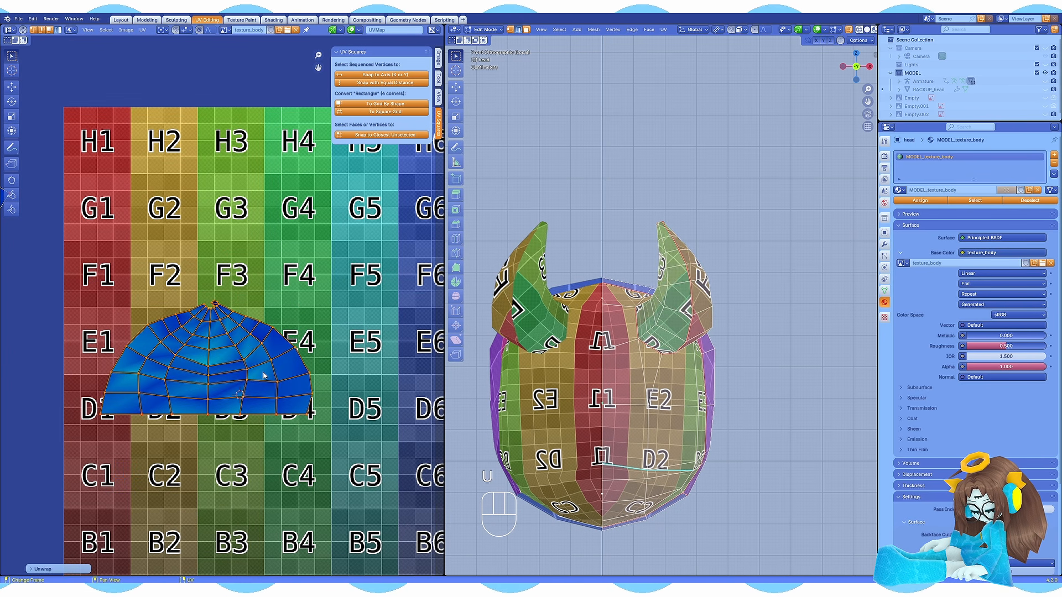
scroll(245, 334, "down", 3)
- Reposition the hair strand's narrow UV island directly beside the wide one
key("g")
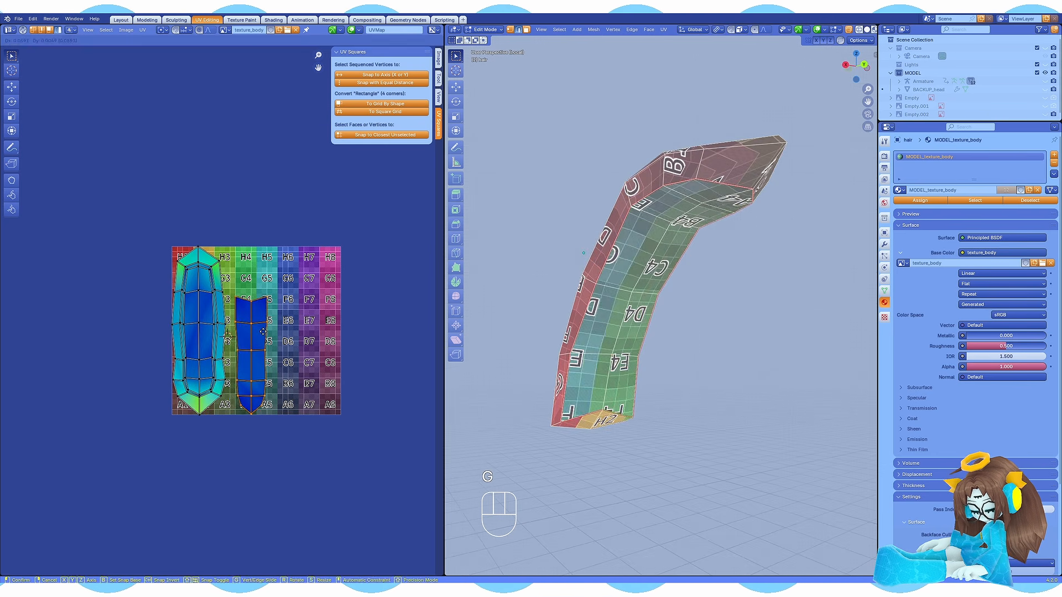
key("ctrl+z")
key("ctrl+z")
key("ctrl+z")
key("ctrl+z")
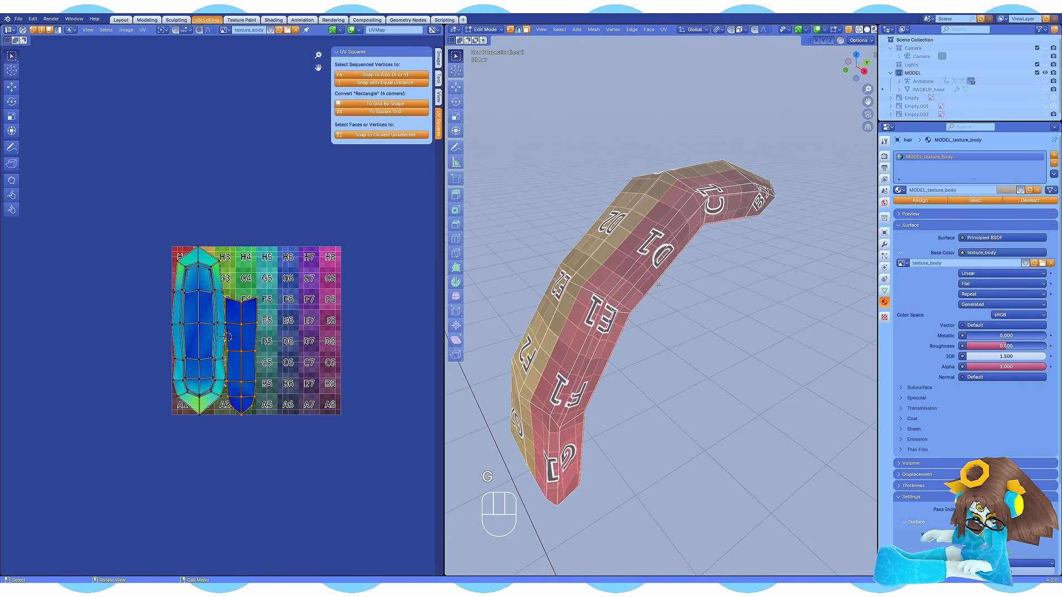
- Rework the hair strand's seams along its edge loops and select the whole strand to refresh the unwrap
middle_click_drag(598, 259, 653, 275)
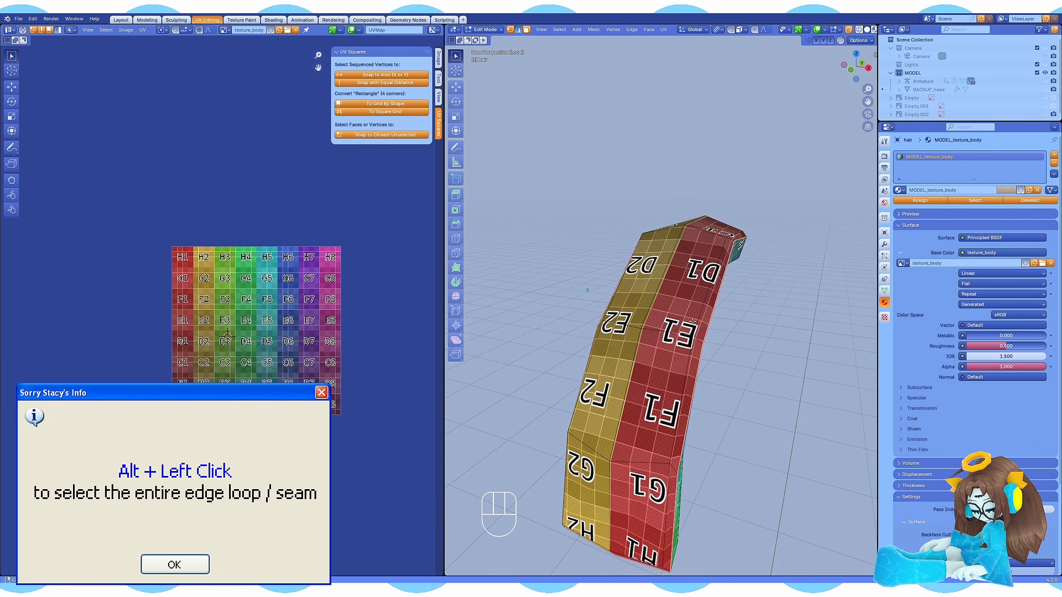
key("a")
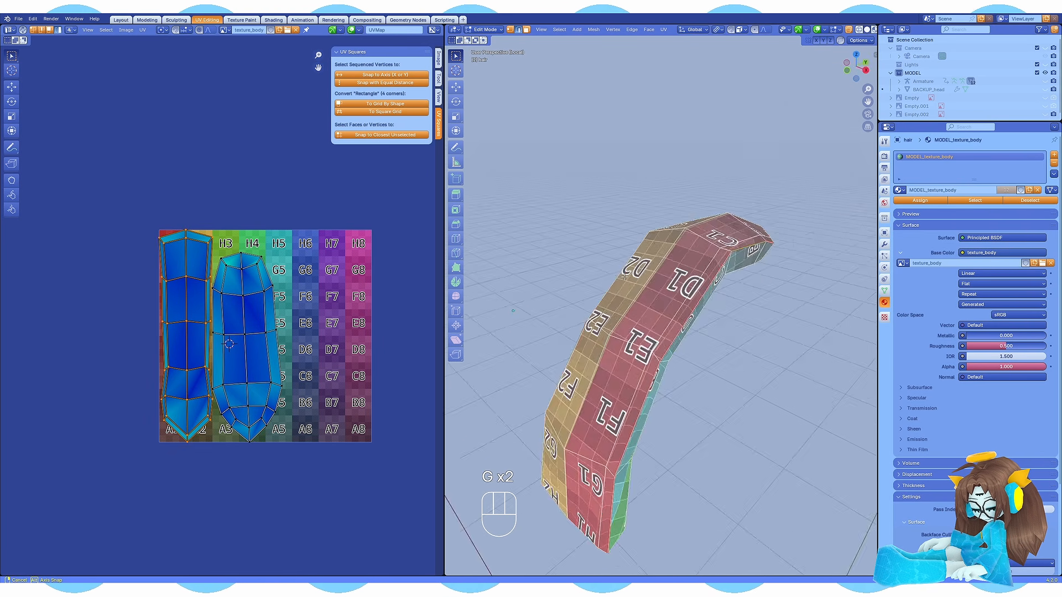
scroll(221, 326, "down", 3)
- Scale down the hair.001 strand's two UV islands, move them to the right of the grid, and save the file
key("s")
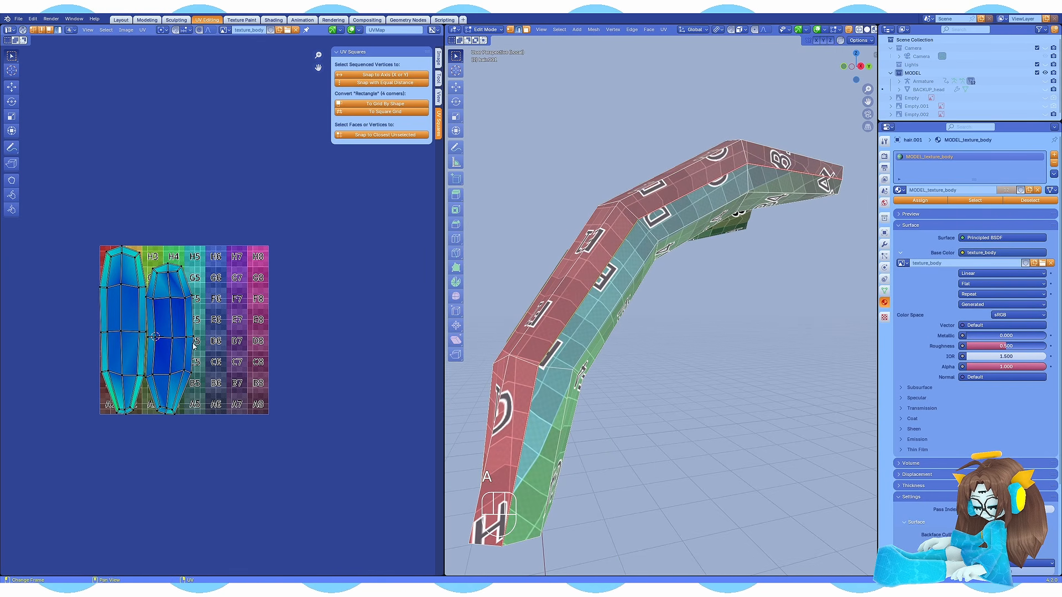
key("g")
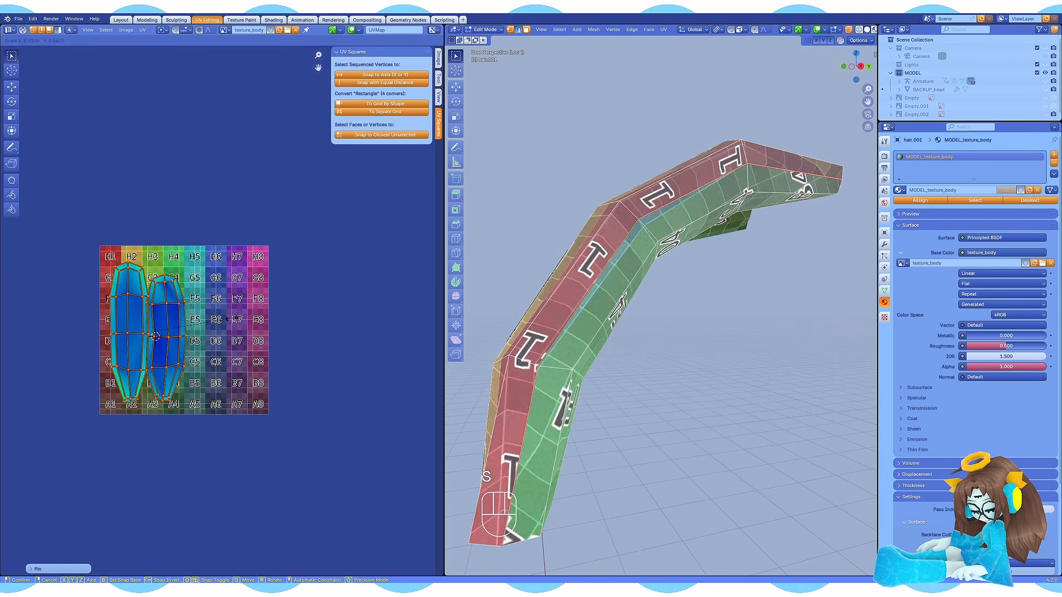
key("ctrl+s")
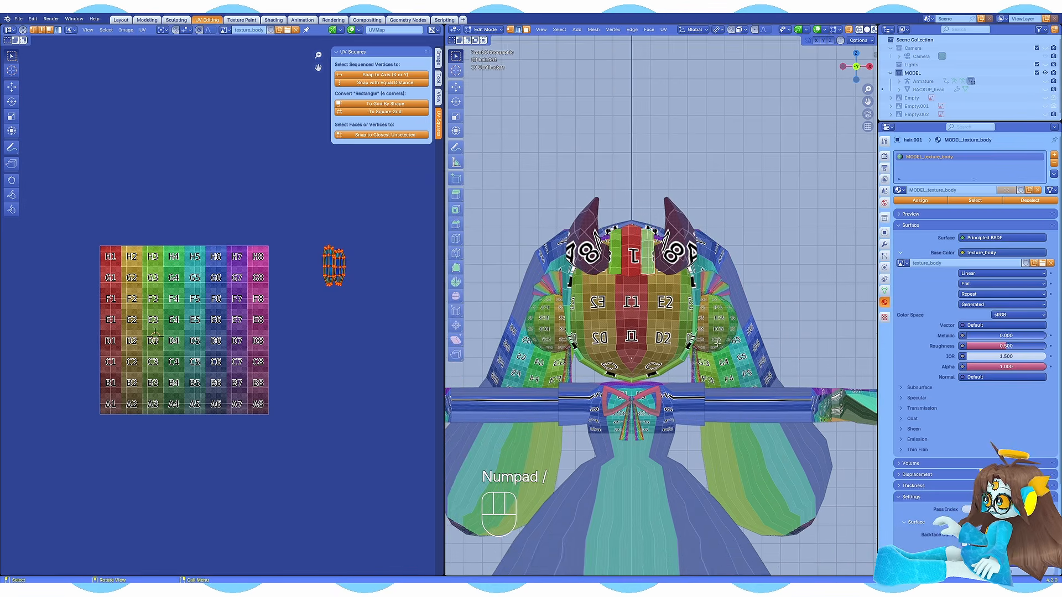
- Isolate the hood in Edit Mode and select the edge loop where its long ear flap joins the head
middle_click_drag(743, 302, 736, 298, "shift")
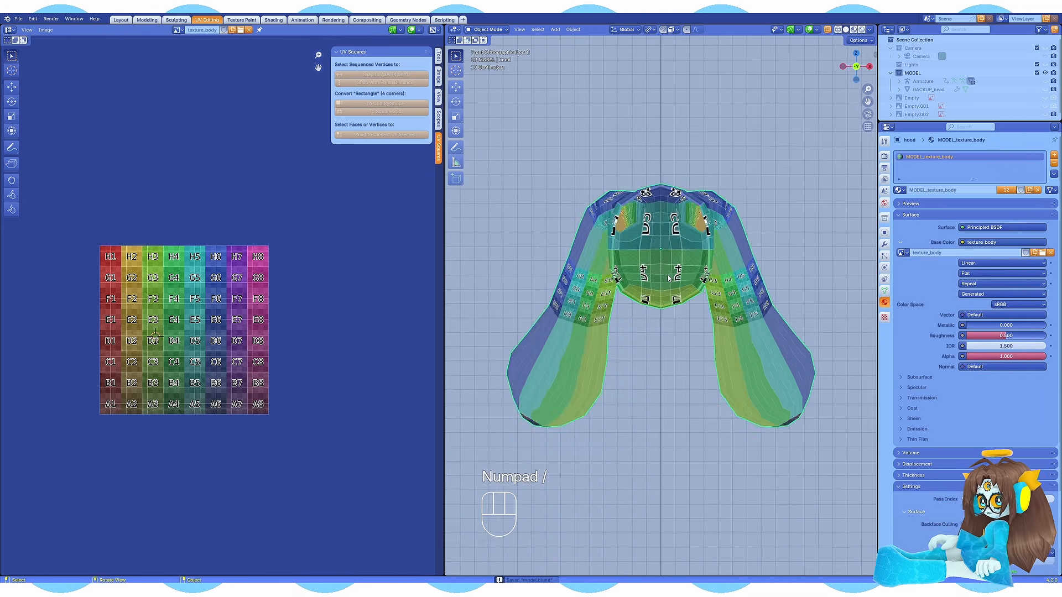
key("Tab")
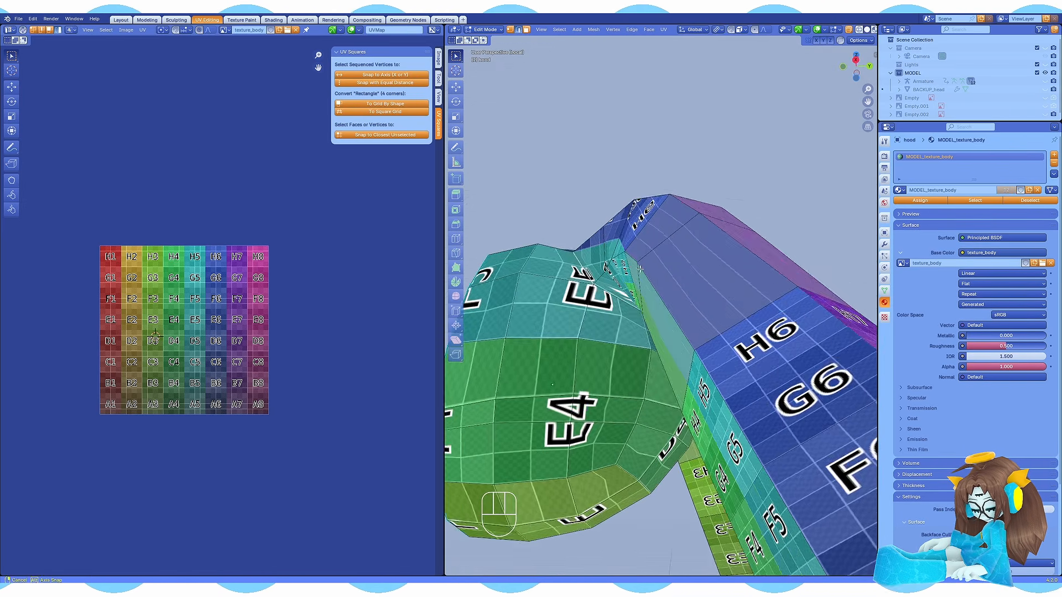
key("a")
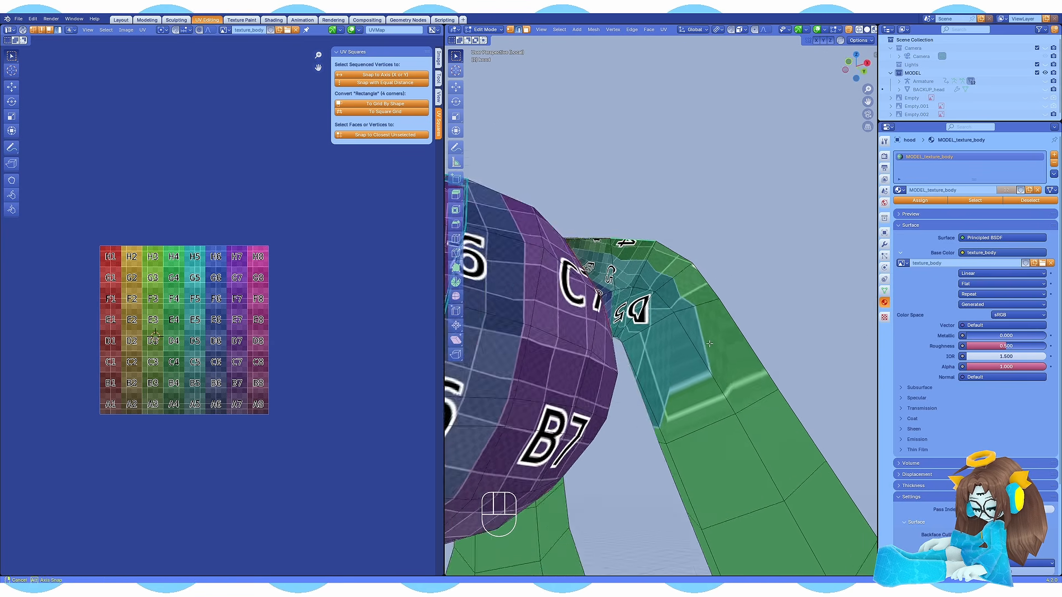
middle_click_drag(710, 343, 701, 354)
scroll(665, 354, "up", 4)
scroll(608, 266, "up", 3)
left_click(615, 265, "alt")
middle_click_drag(597, 238, 636, 293)
scroll(653, 343, "up", 3)
- Slide and vertically move the vertices in the fold where the ear flap meets the hood
key("Tab")
key("Tab")
key("z")
middle_click_drag(686, 354, 697, 301)
key("g")
key("g")
key("z")
left_click(674, 411)
- Adjust the fold vertices further along X and Y, and slide them along their edges
key("g")
key("x")
key("g")
key("y")
left_click(669, 359)
key("g")
key("g")
key("g")
key("g")
left_click(663, 277)
- Switch to edge selection, select the whole hood mesh, and unwrap it
key("2")
scroll(636, 293, "down", 6)
left_click(726, 326)
key("a")
key("u")
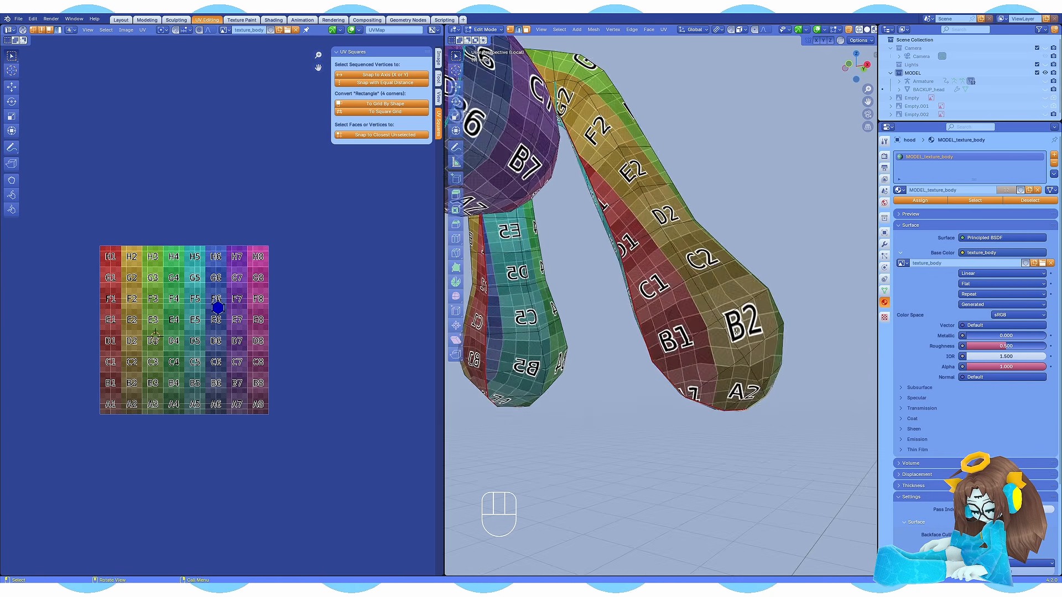
- Move the hood's half-dome and hexagonal UV islands to the right of the grid and pin them
key("a")
middle_click_drag(340, 304, 356, 325)
left_click(763, 260)
middle_click_drag(763, 259, 672, 348)
key("a")
key("l")
key("l")
key("g")
left_click(331, 345)
key("p")
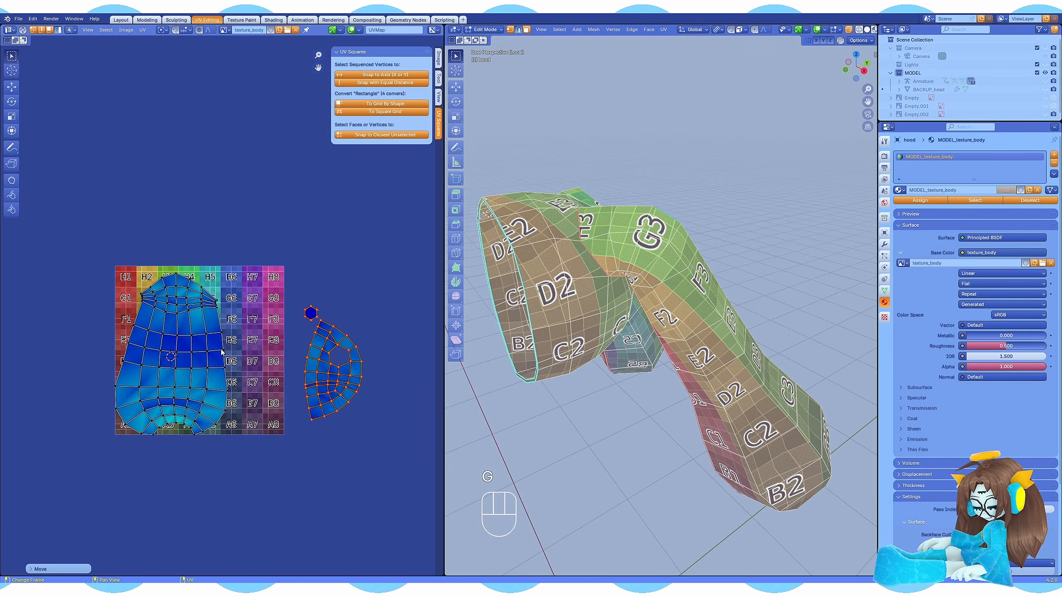
- Add seams along the hood's ear flap to split it into two long UV islands, and select the whole mesh
key("g")
key("r")
middle_click_drag(642, 314, 517, 221)
left_click(573, 288)
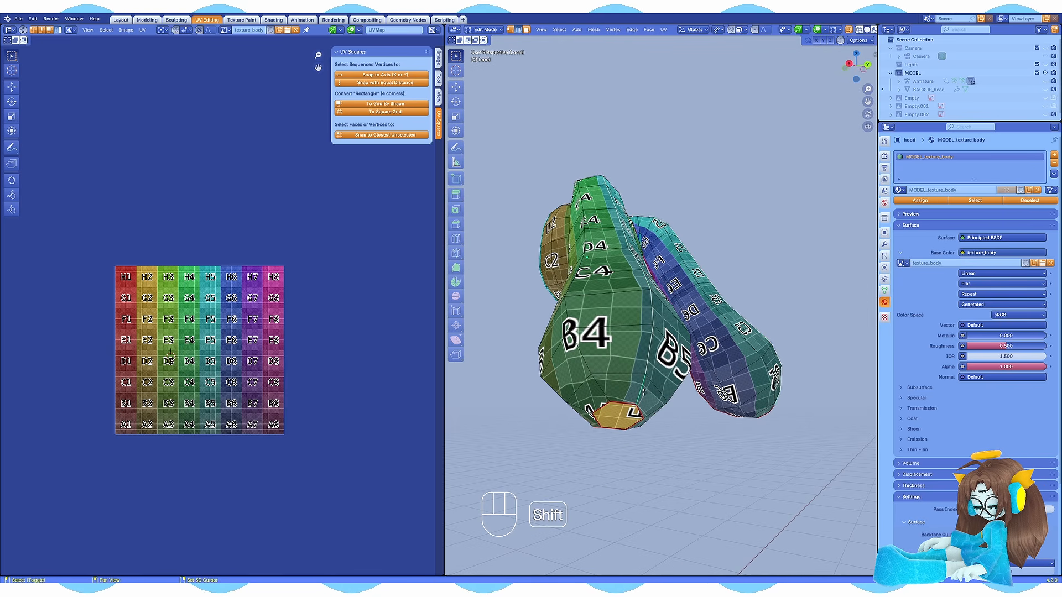
middle_click_drag(643, 392, 680, 420)
key("a")
middle_click_drag(652, 332, 685, 343)
middle_click_drag(581, 354, 607, 383)
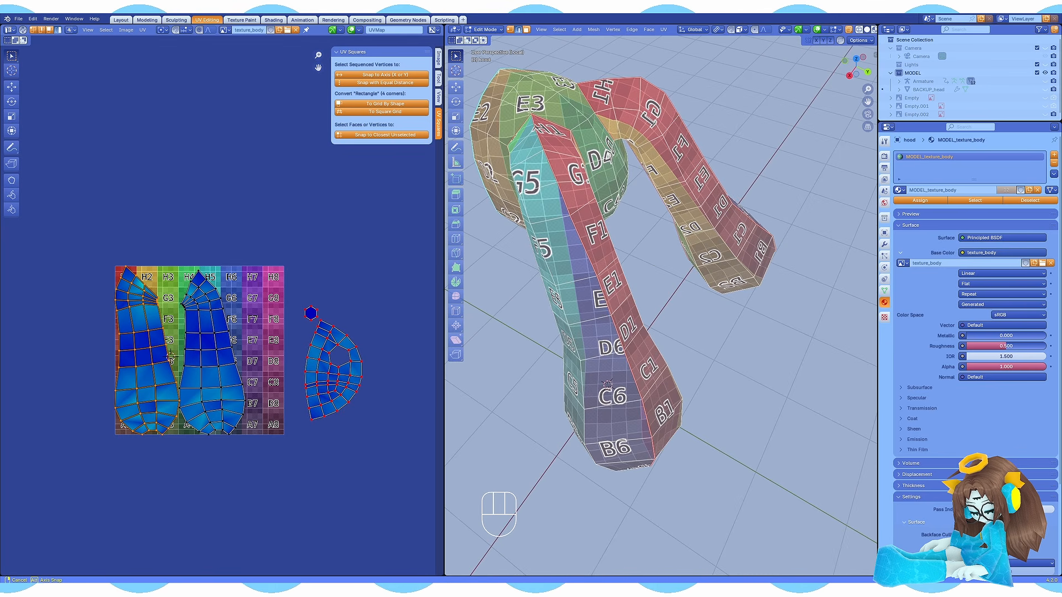
middle_click_drag(583, 322, 636, 324)
- Rotate the two ear flap UV islands slightly so both stand upright side by side in the grid
middle_click_drag(208, 334, 251, 339)
key("r")
right_click(253, 332)
scroll(257, 327, "up", 3)
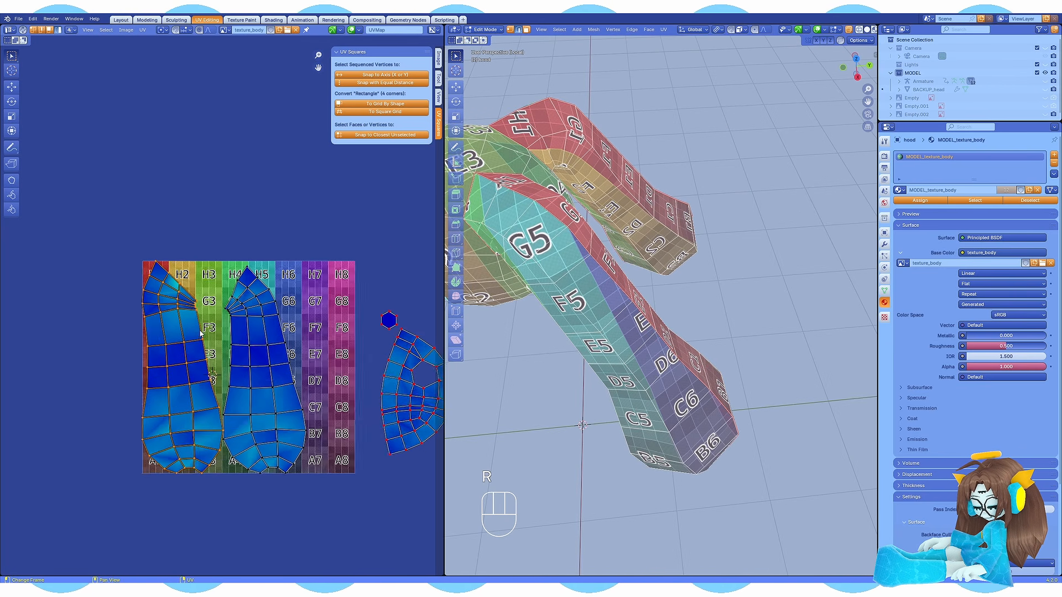
key("r")
left_click(244, 338)
middle_click_drag(244, 337, 282, 302)
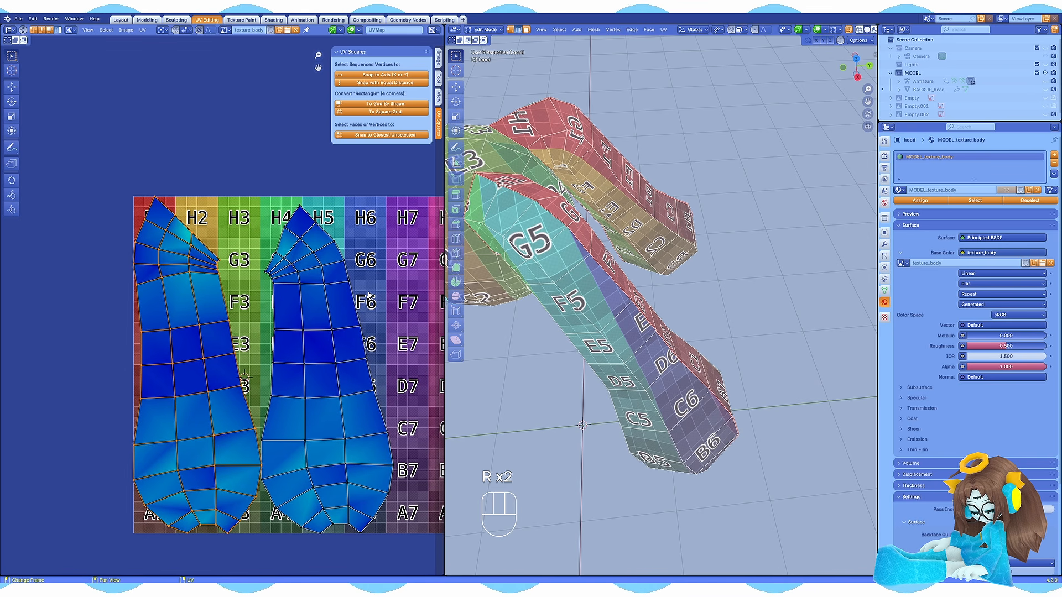
key("r")
key("x")
left_click(377, 315)
- Mirror the right-hand ear flap UV island along X, reposition it, and rotate it to resemble the left-hand island
left_click(332, 315)
right_click(341, 313)
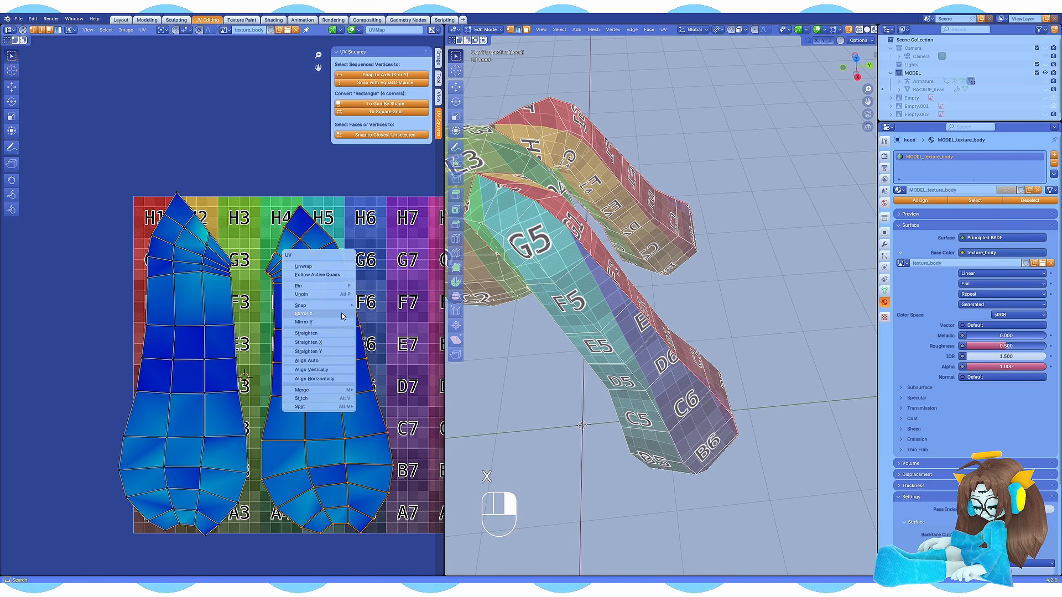
left_click(342, 315)
key("g")
left_click(342, 317)
key("r")
left_click(331, 312)
- Select the left-hand ear flap UV island and copy its UVs
left_click(194, 244)
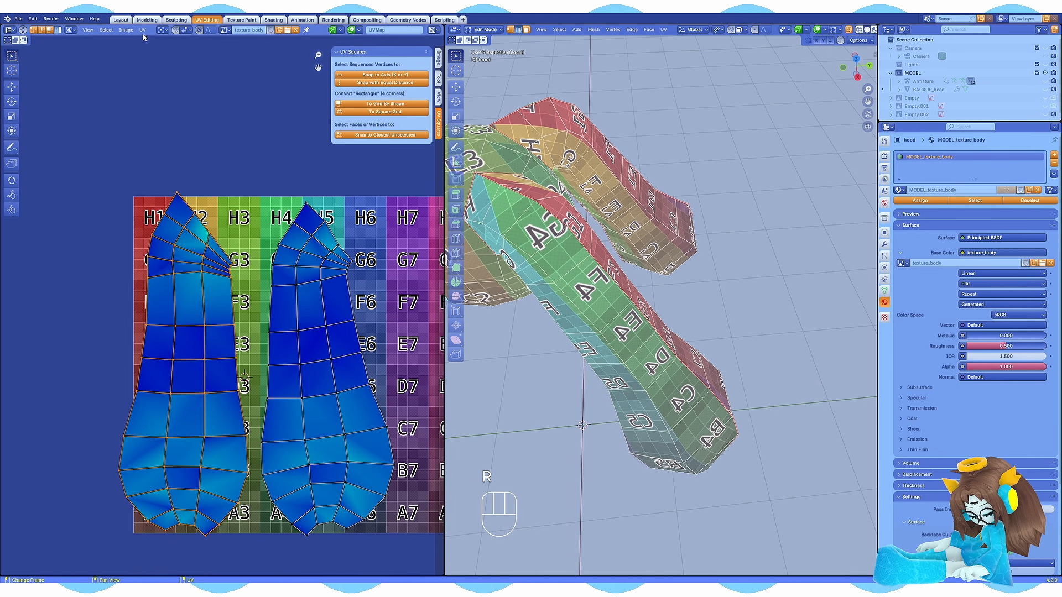
left_click(143, 30)
left_click(191, 235)
- Try to paste the copied UVs onto the right-hand ear flap island, and undo the attempts
key("a")
left_click(142, 30)
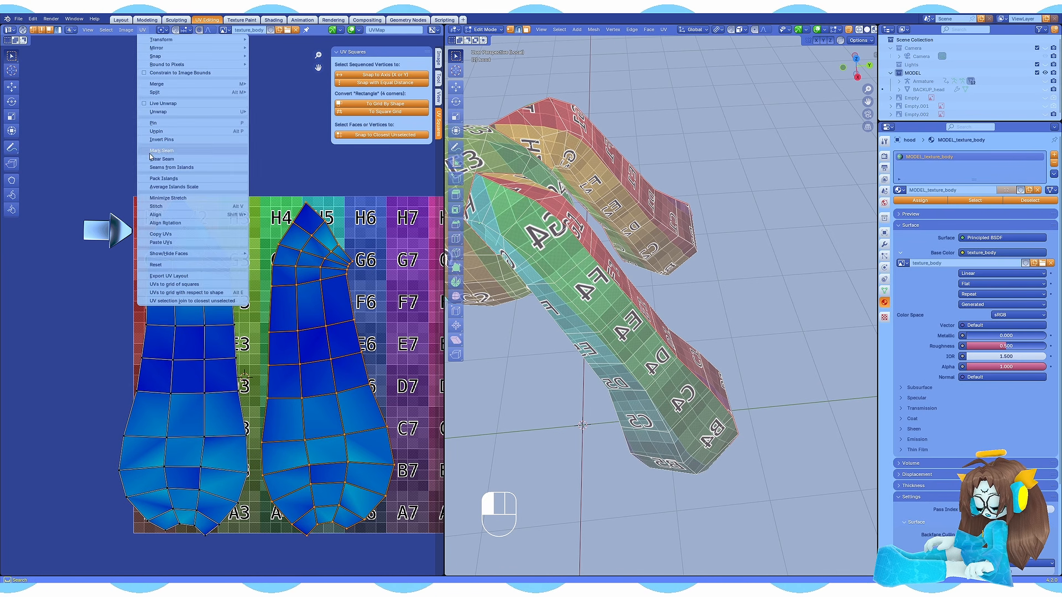
left_click(170, 243)
key("ctrl+z")
left_click(143, 30)
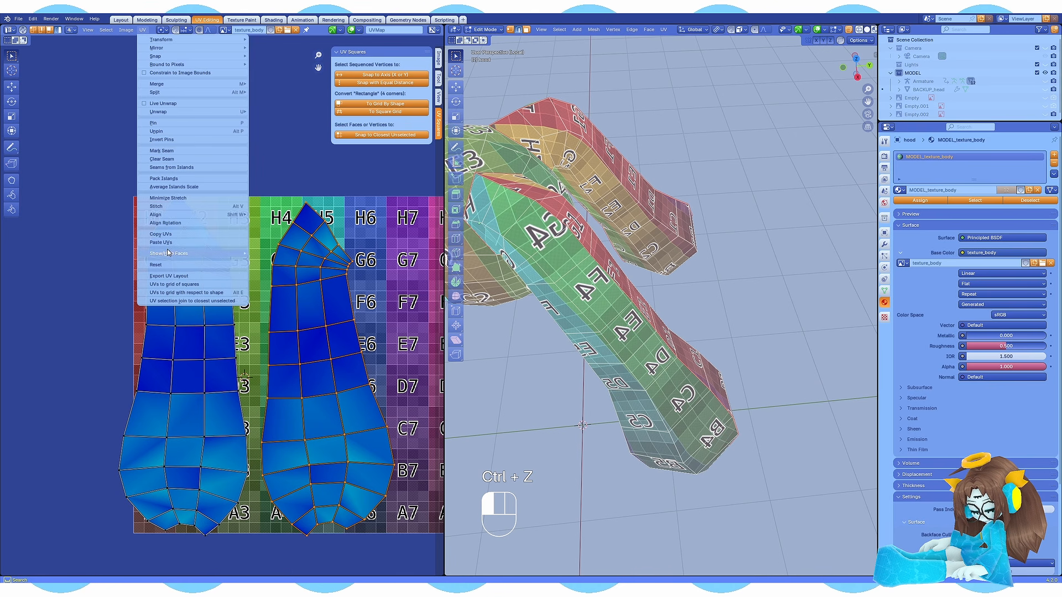
left_click(168, 243)
scroll(289, 299, "down", 1)
key("ctrl+z")
- Mirror the right-hand ear flap island along X and paste the copied UVs onto it
right_click(290, 306)
left_click(290, 306)
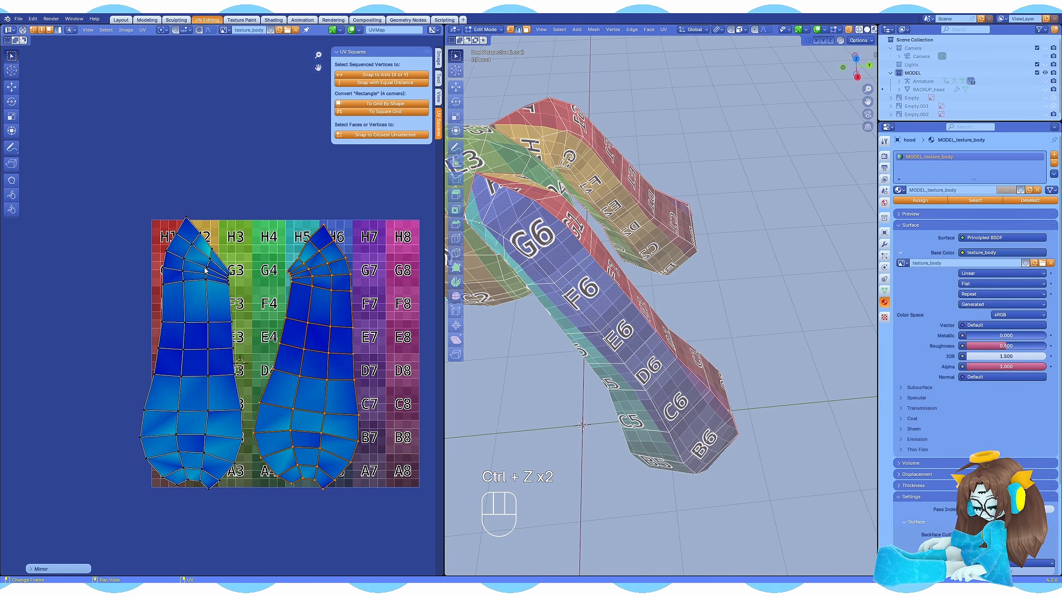
left_click(143, 30)
left_click(187, 252)
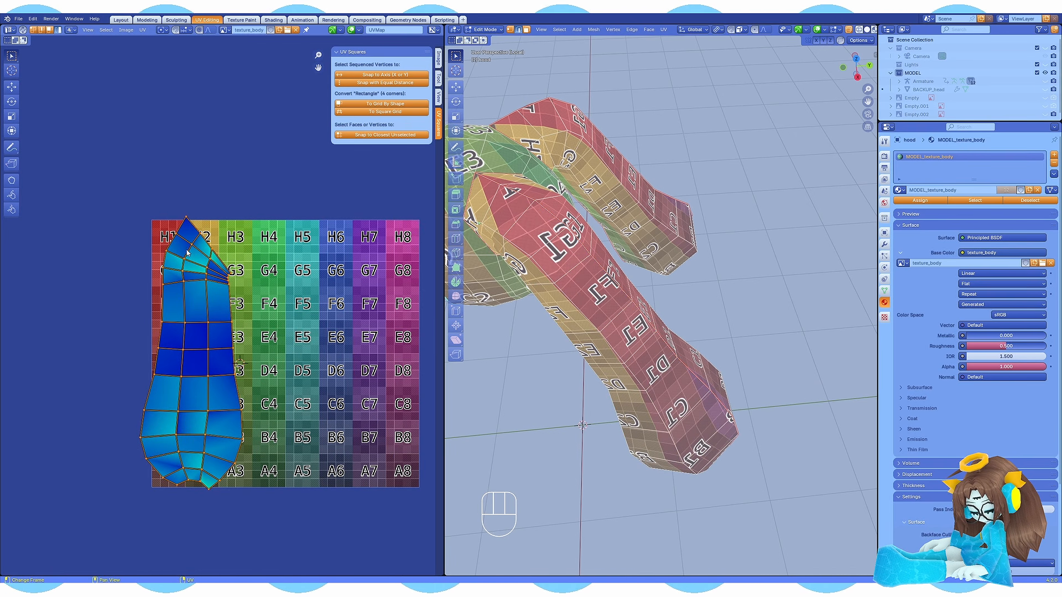
- Move the pasted ear flap UV island along X so it sits to the right of the original island
key("g")
key("x")
left_click(363, 306)
middle_click_drag(465, 279, 436, 270)
middle_click_drag(663, 310, 598, 277)
key("ctrl+z")
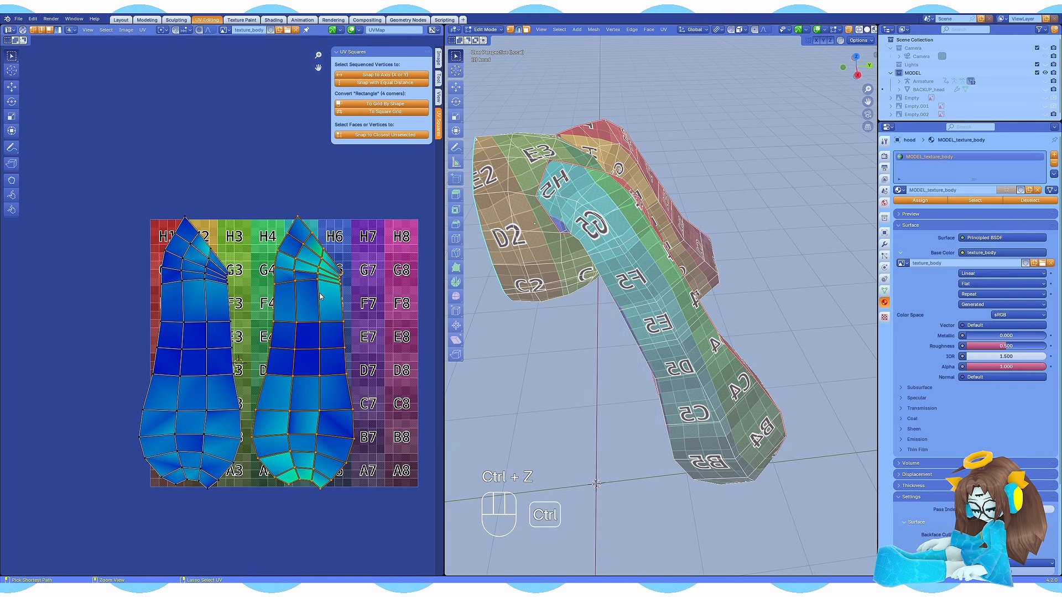
- Unwrap the rounded part of the hood and its small hexagonal piece
mouse_move(692, 282)
middle_mouse_down()
mouse_move(580, 279)
mouse_move(658, 291)
mouse_move(691, 310)
mouse_move(670, 285)
middle_mouse_up()
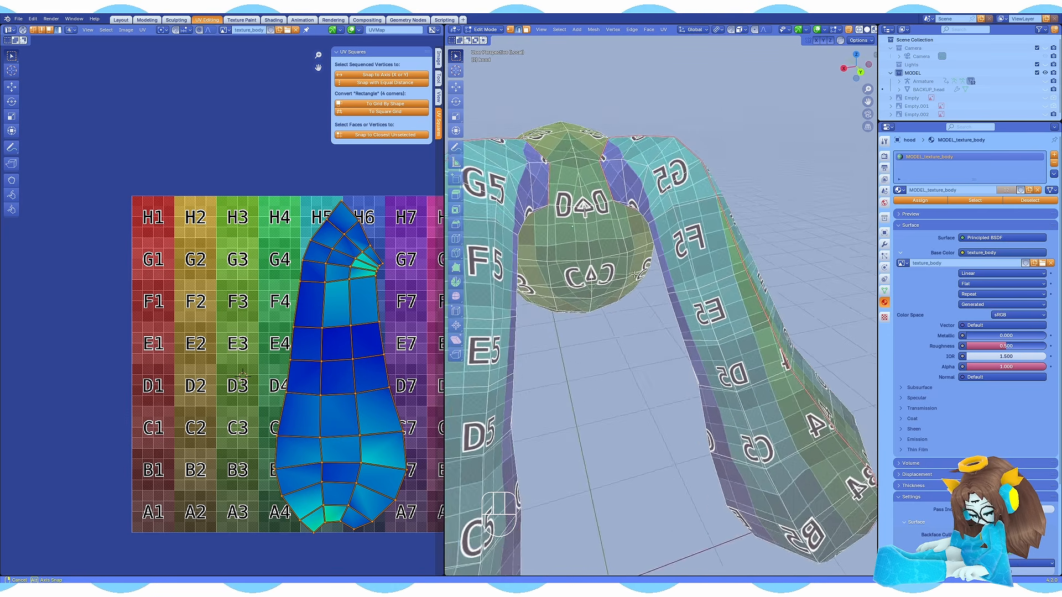
scroll(580, 280, "down", 4)
middle_click_drag(670, 285, 652, 221)
mouse_move(652, 244)
middle_mouse_down("ctrl")
mouse_move(653, 266)
mouse_move(646, 260)
middle_mouse_up("ctrl")
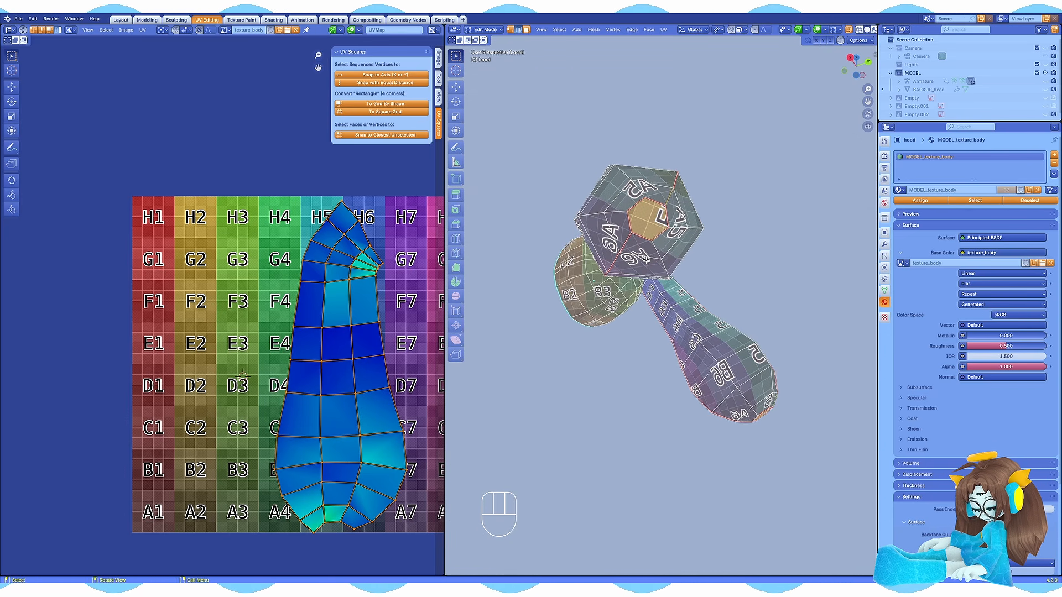
scroll(256, 349, "down", 4)
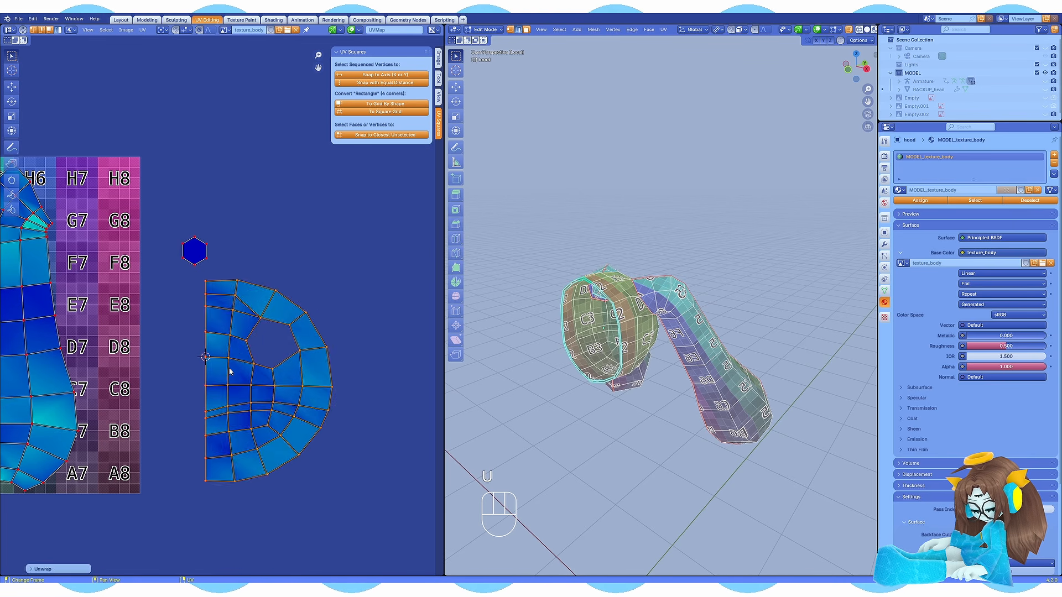
- Move the ear flap UV islands along X beyond the half-round hood island, and reposition the small hexagonal island
scroll(133, 262, "up", 3)
middle_click_drag(133, 261, 175, 324)
scroll(226, 278, "down", 4)
middle_click_drag(265, 360, 224, 352)
key("g")
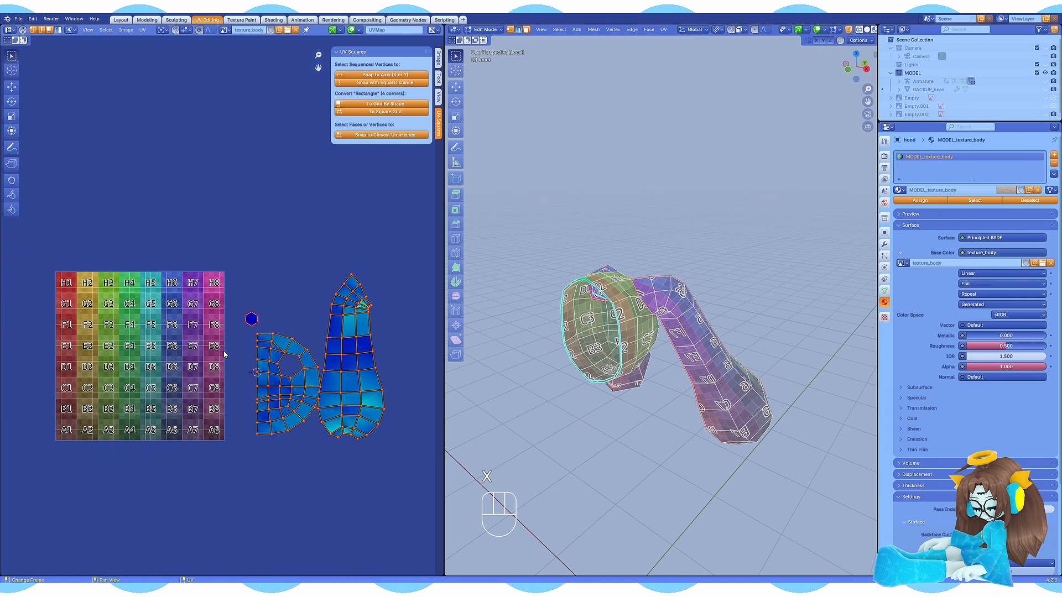
key("s")
left_click(257, 318)
key("g")
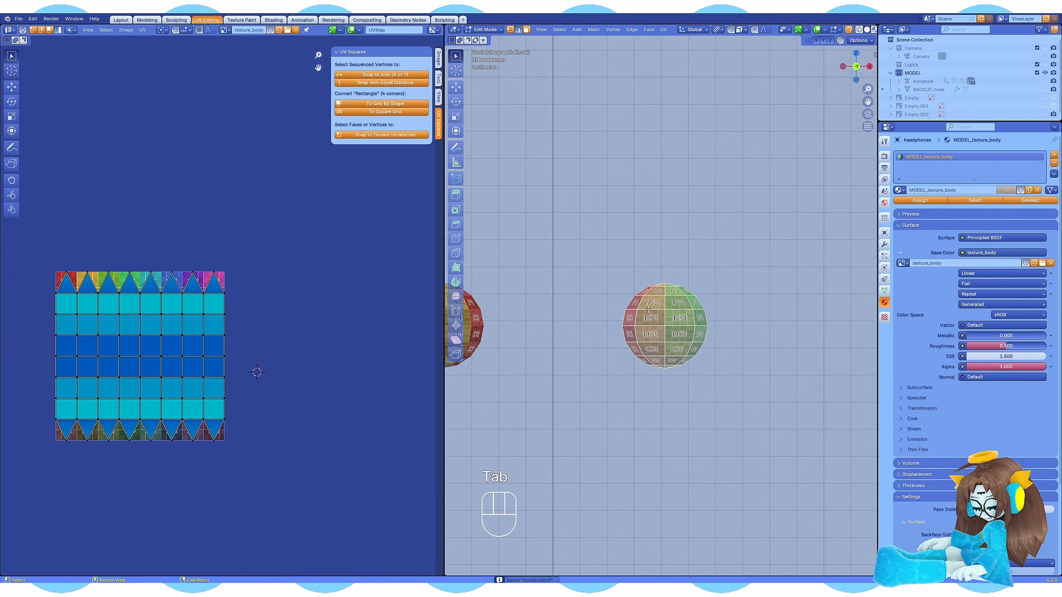
- Try unwrapping the whole headphone sphere
key("u")
left_click(641, 244)
mouse_move(682, 325)
middle_mouse_down()
mouse_move(723, 289)
mouse_move(685, 335)
middle_mouse_up()
scroll(686, 335, "up", 4)
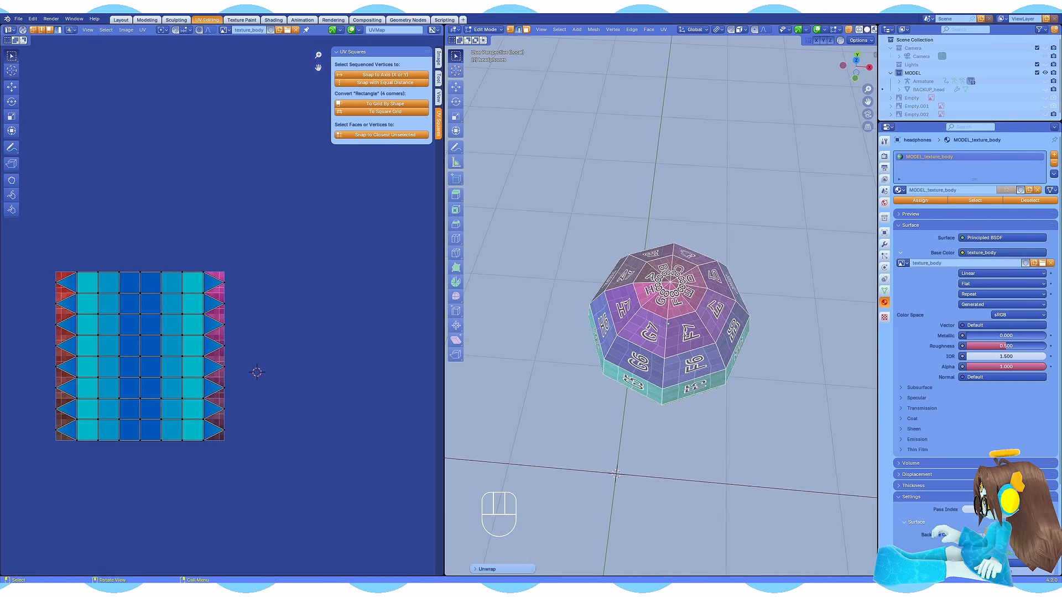
- Mark crossing seams over the headphone sphere and unwrap it into a four-petal UV island
left_click(672, 304)
middle_click_drag(669, 265, 602, 362)
key("a")
left_click(667, 301)
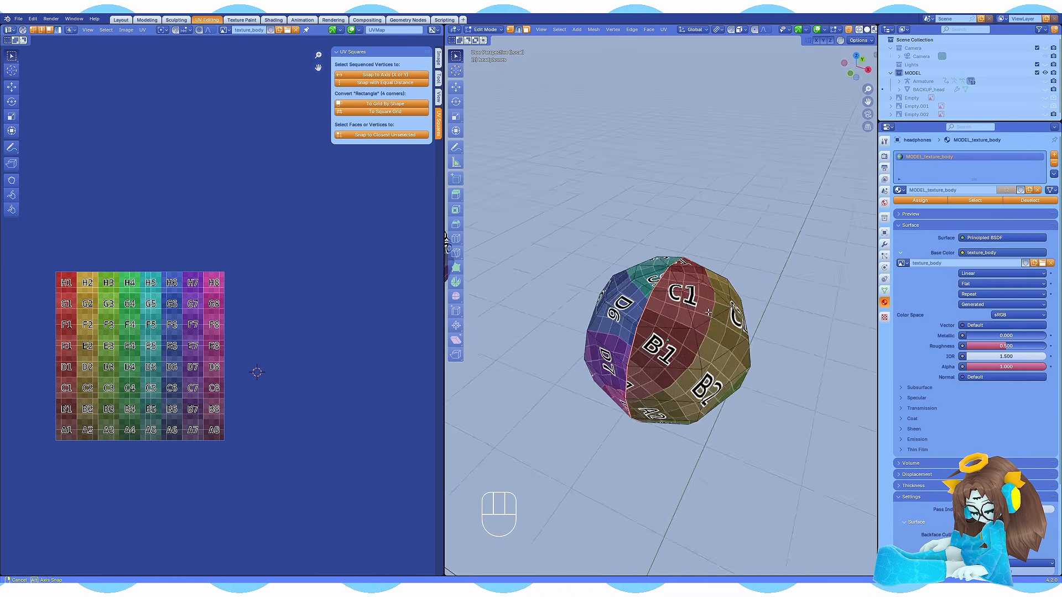
key("a")
middle_click_drag(678, 359, 699, 371)
key("ctrl+z")
middle_click_drag(675, 301, 689, 376)
key("a")
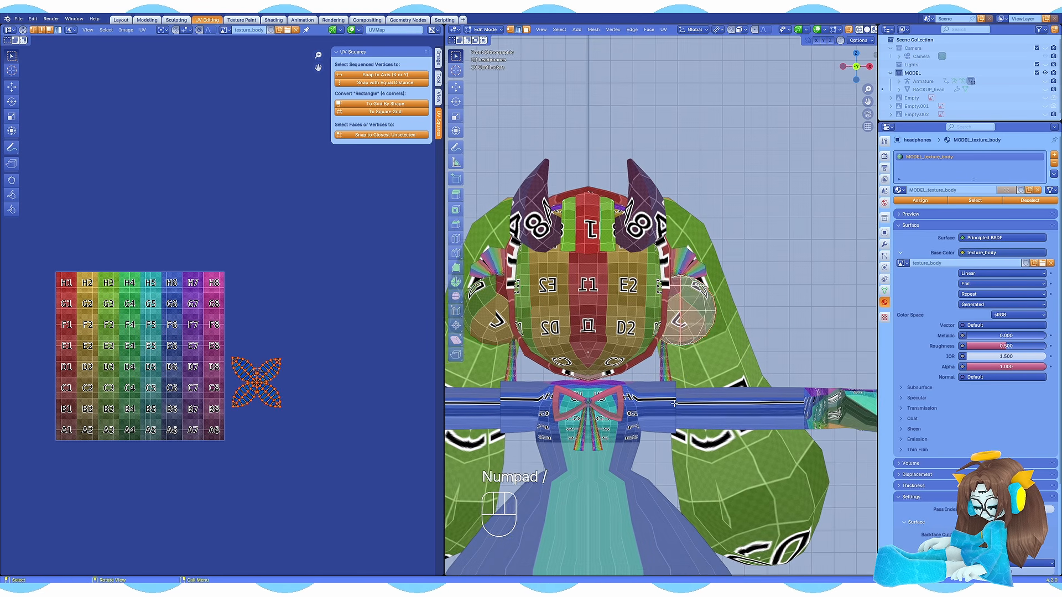
- Finish editing the headphones in Object Mode and save the file
key("ctrl+s")
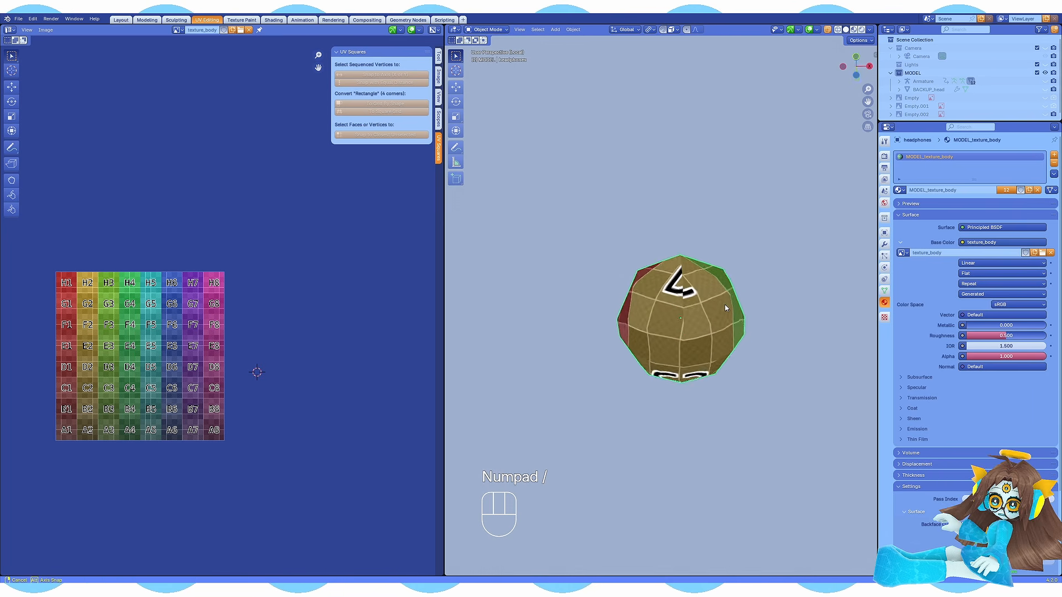
key("Tab")
key("ctrl+s")
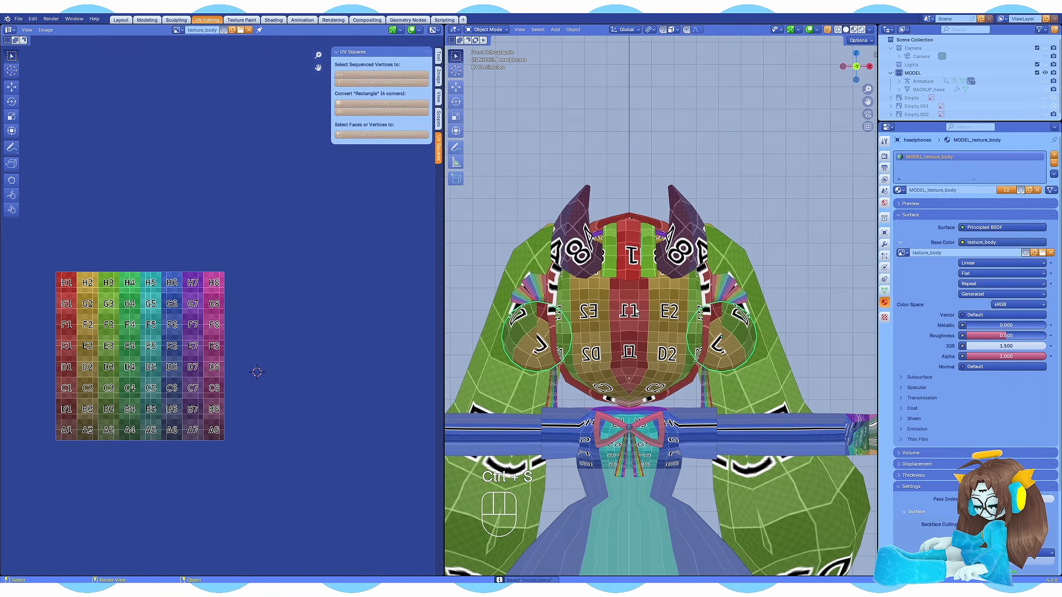
- Isolate the head bow in local view and open it in Edit Mode
scroll(637, 318, "down", 2)
mouse_move(637, 319)
middle_mouse_down("shift")
mouse_move(639, 334)
mouse_move(597, 346)
mouse_move(636, 327)
middle_mouse_up("shift")
scroll(664, 318, "up", 5)
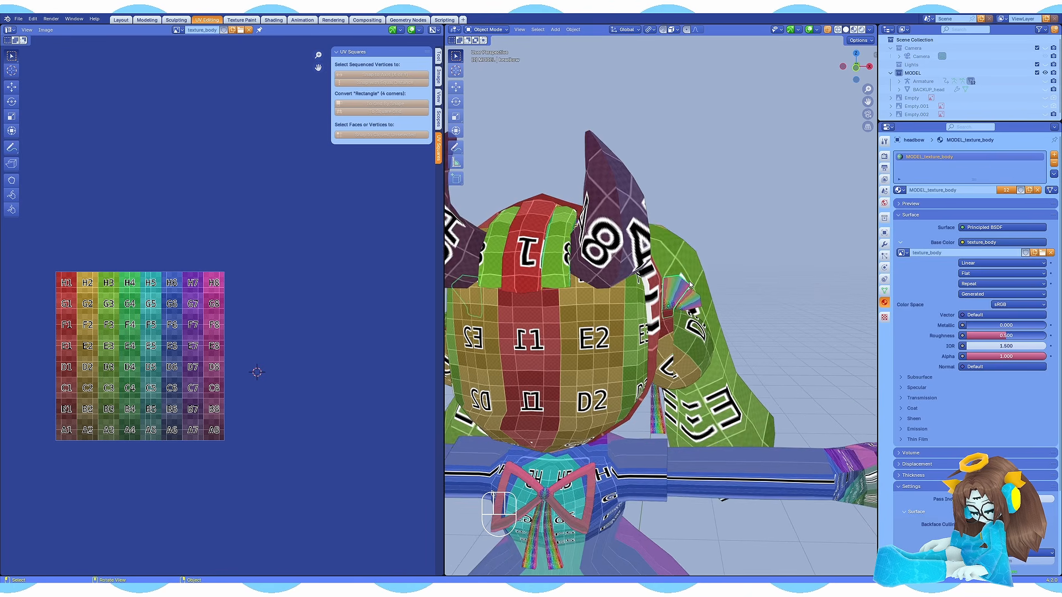
left_click(689, 313)
key("slash")
key("Tab")
- Rotate the head bow's UV islands, try mirroring one along X, and undo the last two changes
middle_click_drag(689, 267, 692, 260)
scroll(691, 260, "up", 3)
key("a")
key("r")
right_click(161, 382)
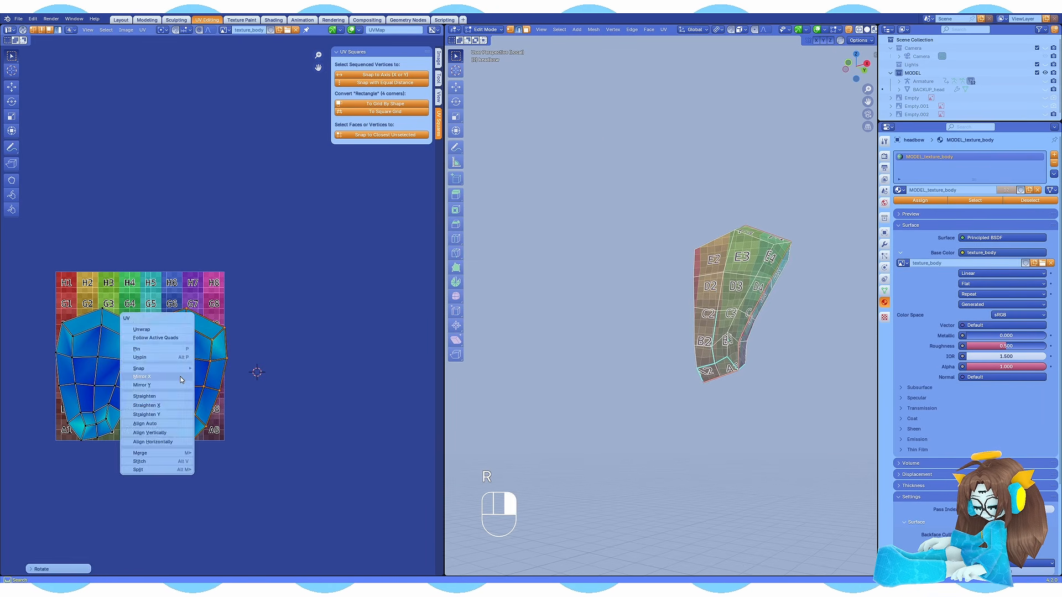
left_click(161, 383)
left_click(142, 29)
left_click(163, 237)
middle_click_drag(768, 313, 633, 332)
key("ctrl+z")
key("ctrl+z")
- Rotate the second head bow piece's UV island upright and move it along X over the texture
scroll(223, 305, "up", 2)
middle_click_drag(193, 370, 301, 314)
key("r")
left_click(363, 324)
key("g")
key("x")
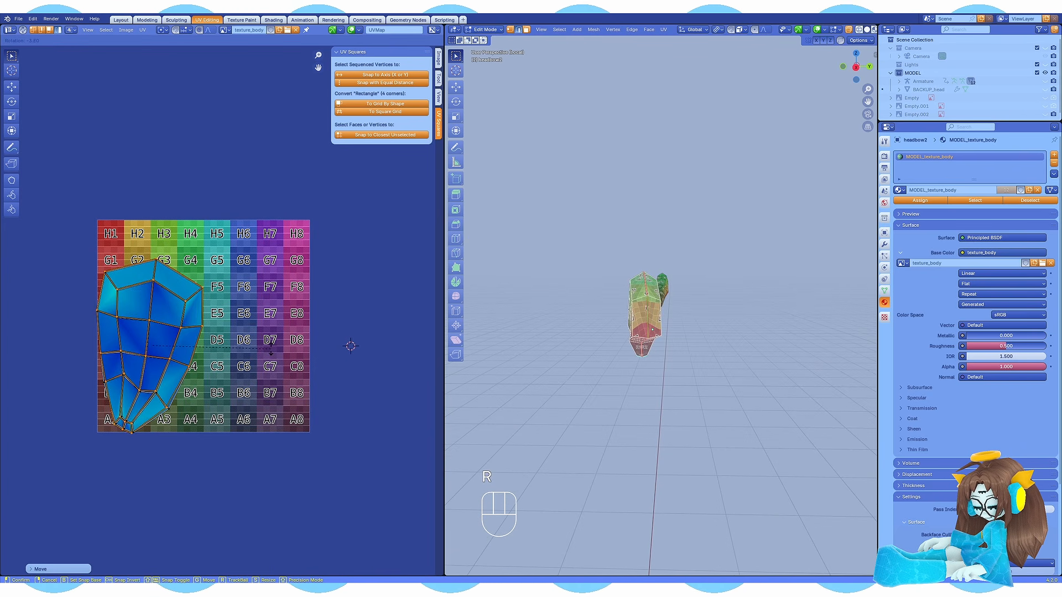
scroll(404, 335, "up", 3)
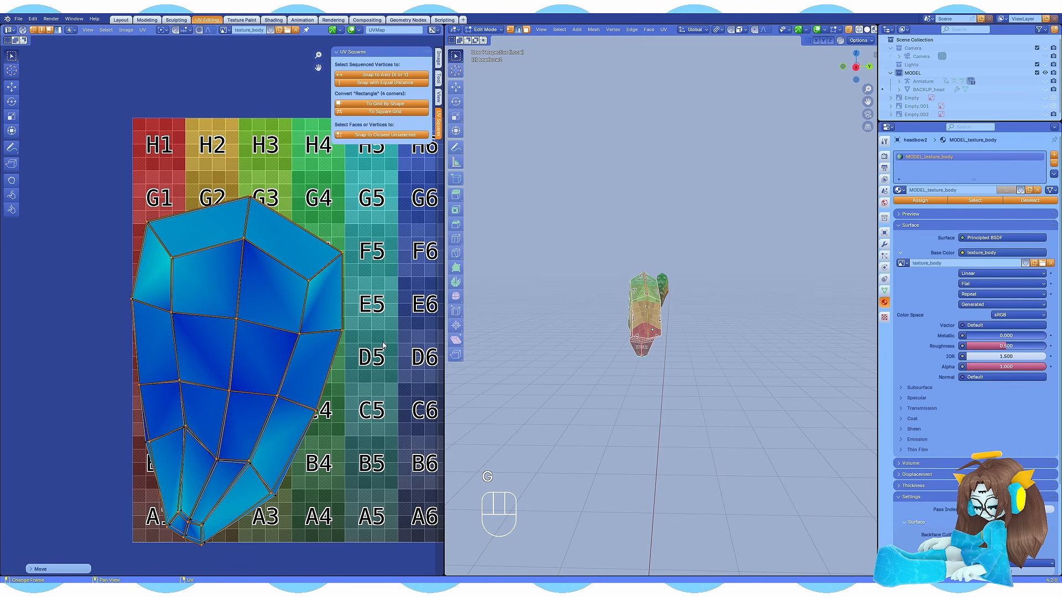
key("r")
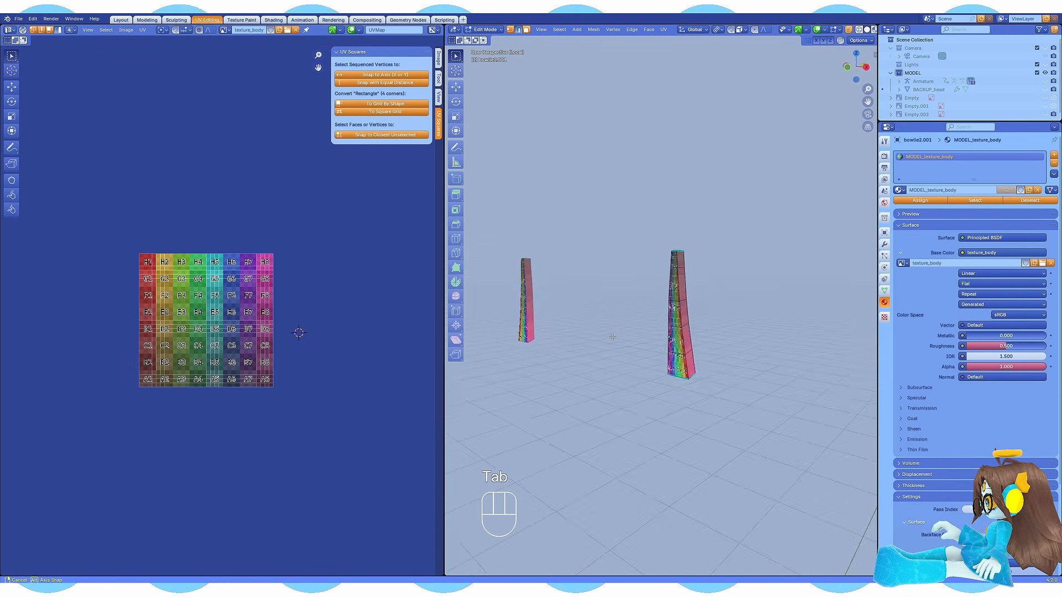
- Undo the recent unwrap changes on the narrow ribbon strips
middle_click_drag(680, 310, 655, 311)
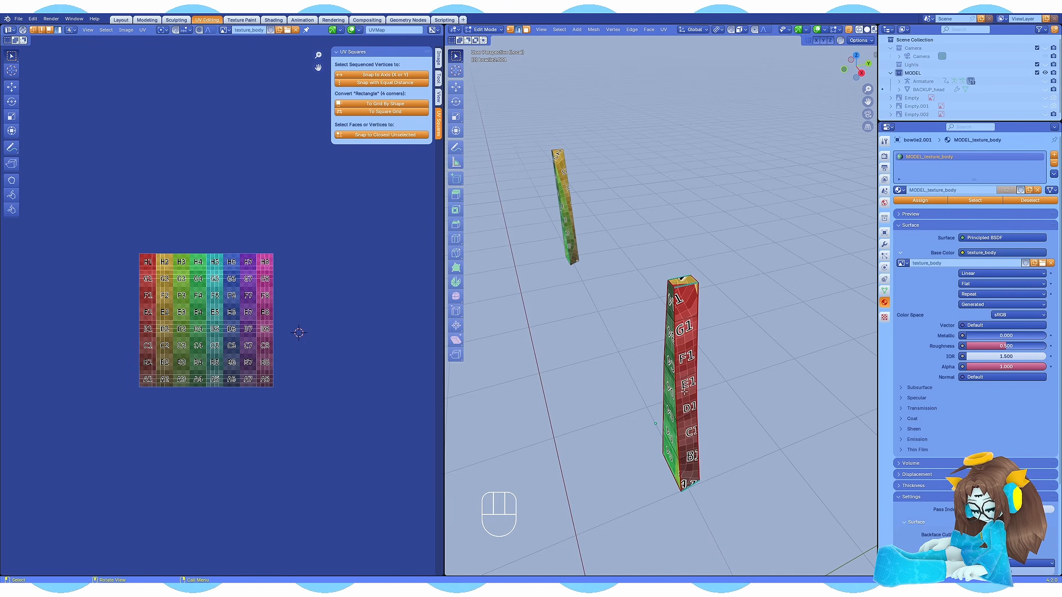
key("ctrl+z")
key("ctrl+z")
key("ctrl+z")
key("ctrl+z")
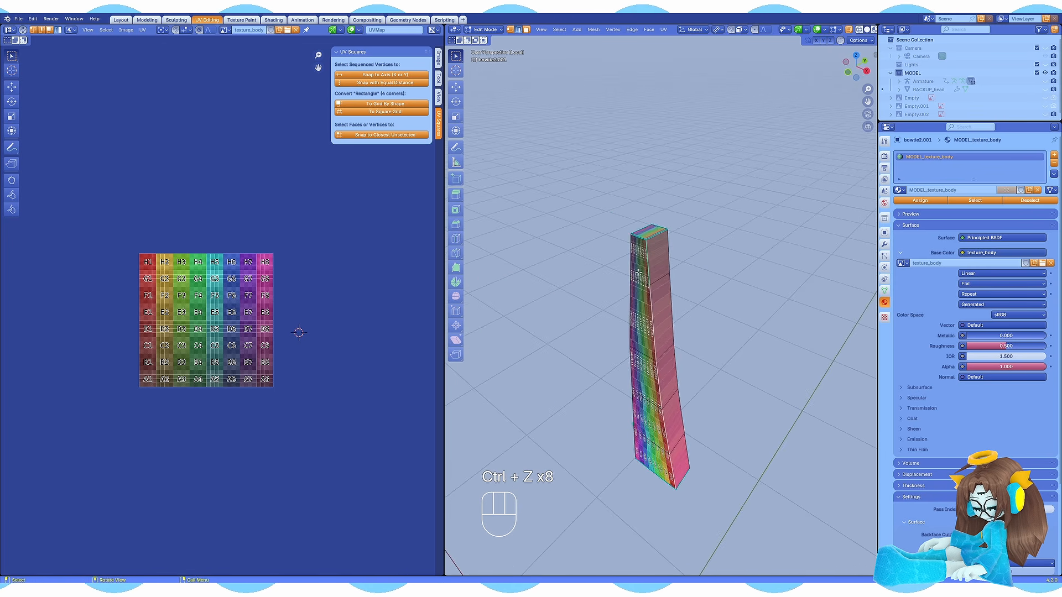
- Mark the selected ribbon strip edges as seams and unwrap the strip
key("u")
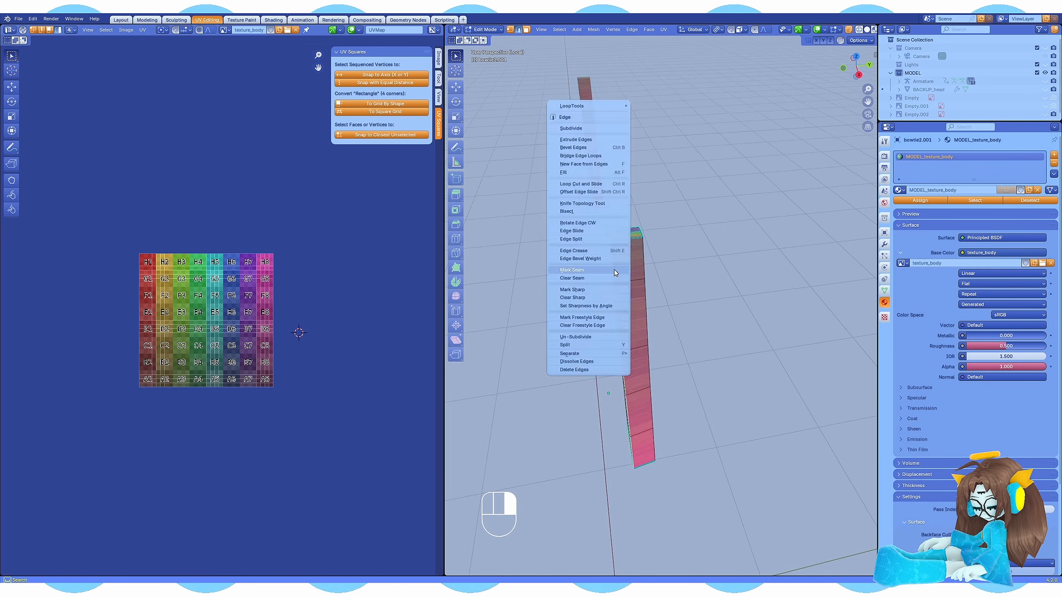
left_click(614, 269)
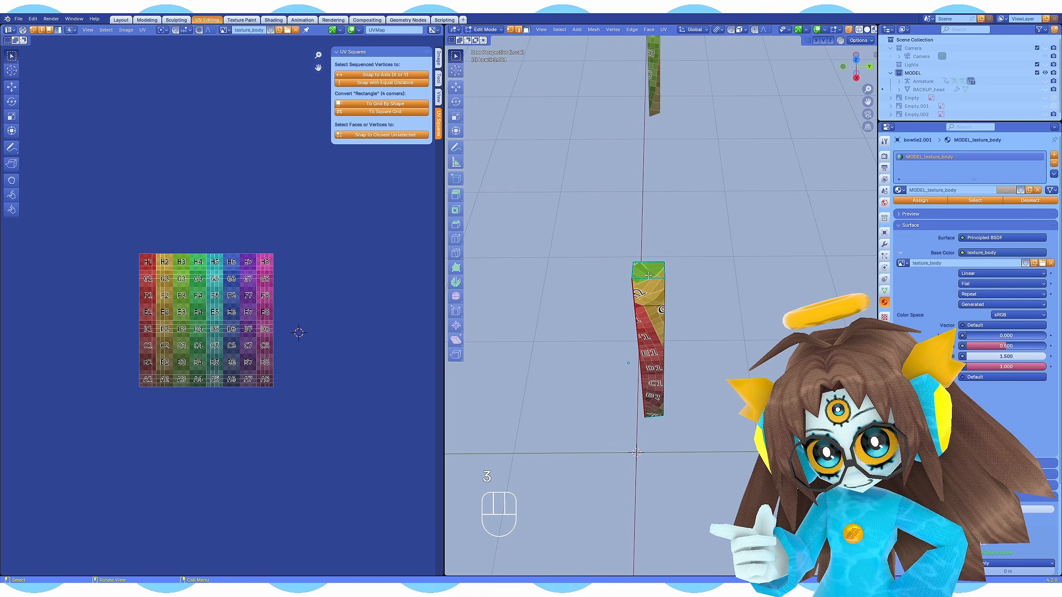
key("u")
left_click(642, 437)
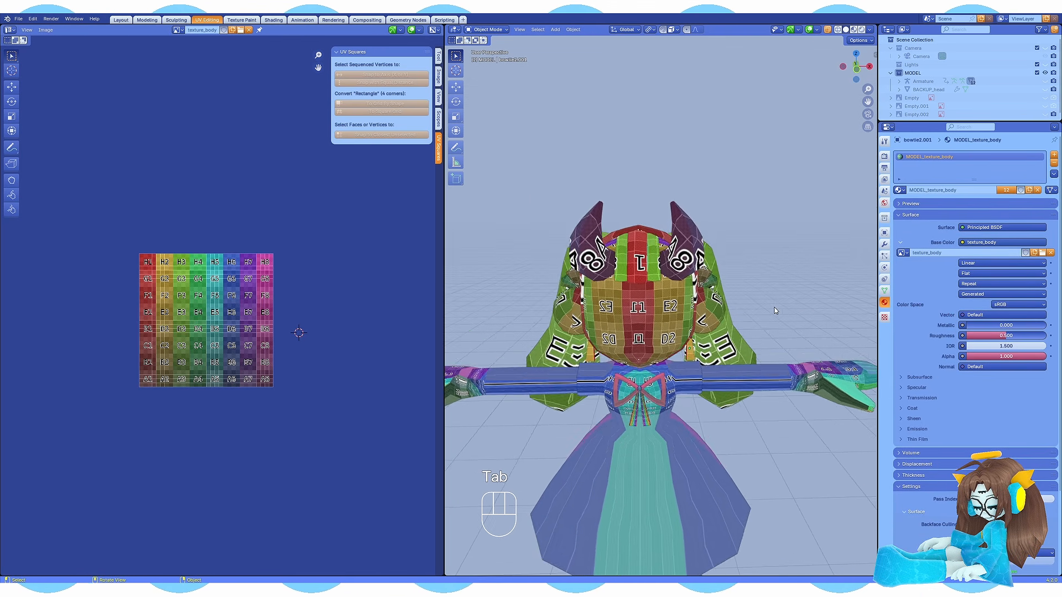
- Isolate the bow tie in local view and unwrap its loops and knot along their seams
key("KP_Divide")
key("Tab")
middle_click_drag(644, 315, 586, 320)
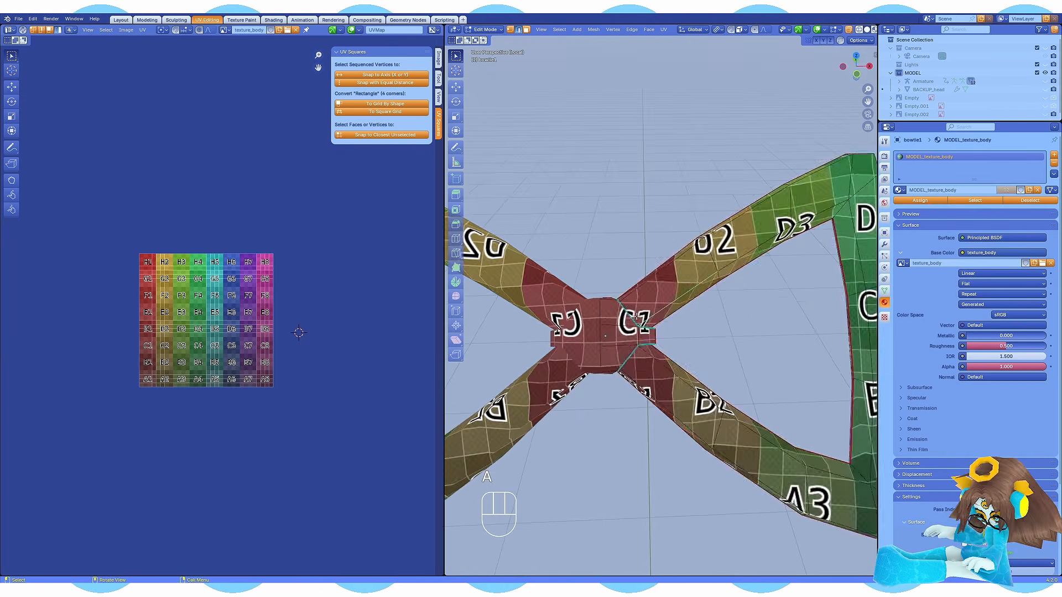
middle_click_drag(553, 320, 520, 315)
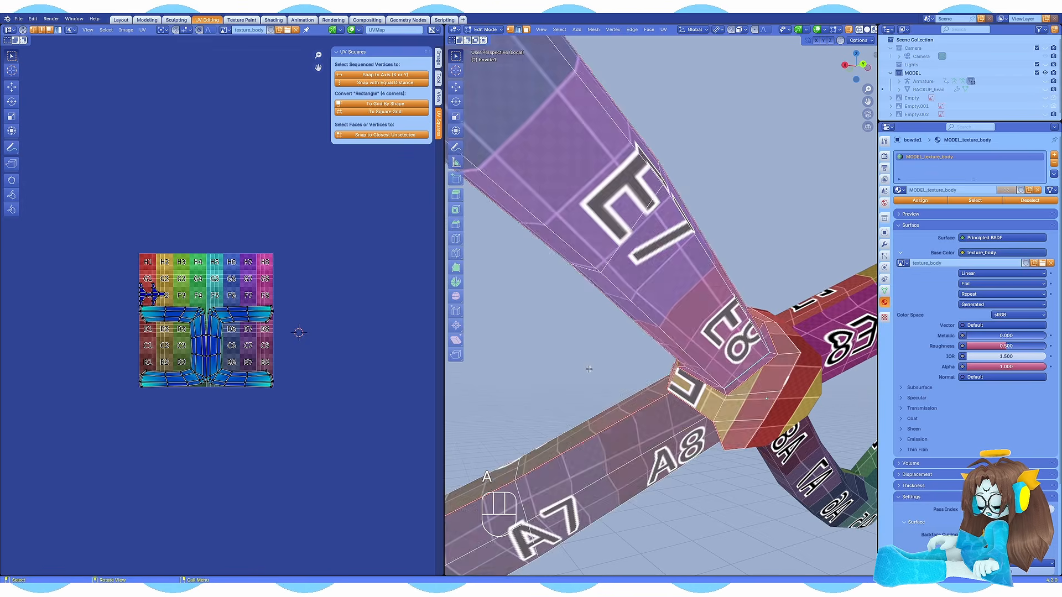
middle_click_drag(652, 331, 595, 312)
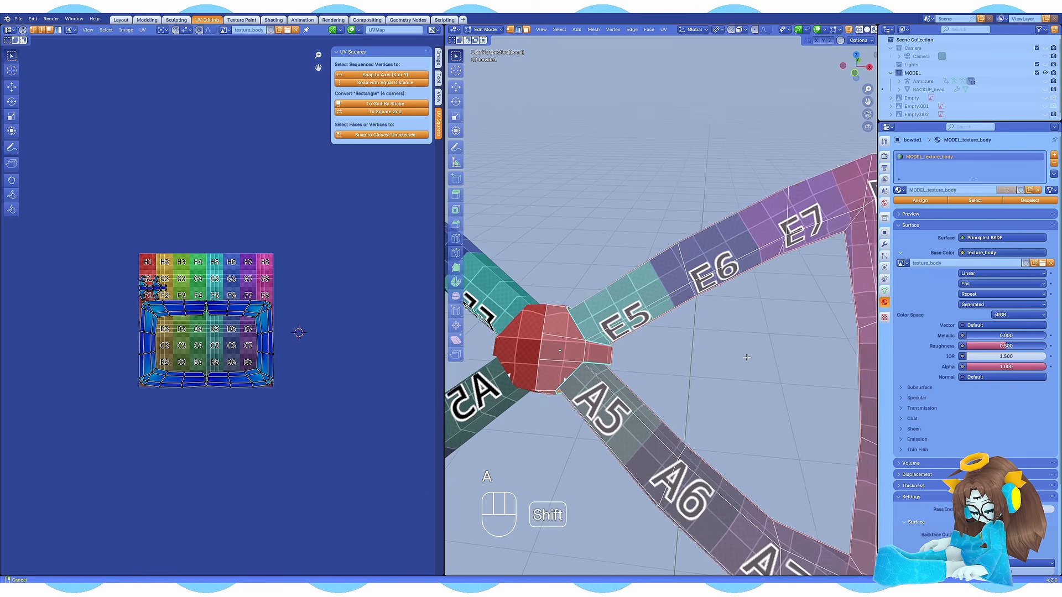
- Mirror the left bow tie loop's UV island and move it along X onto the right loop's island
key("g")
right_click(375, 327)
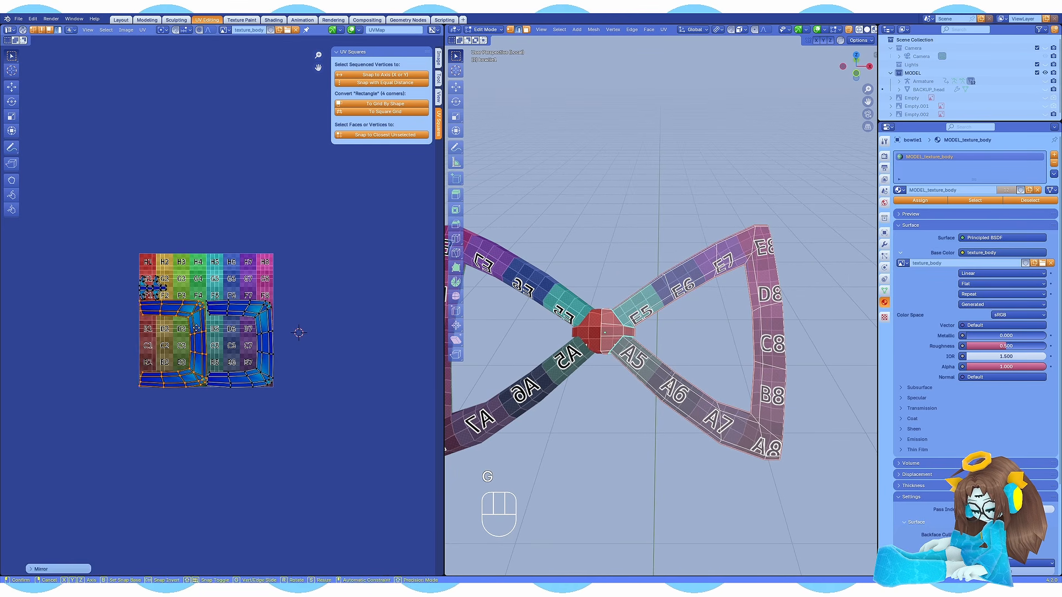
scroll(224, 313, "up", 2)
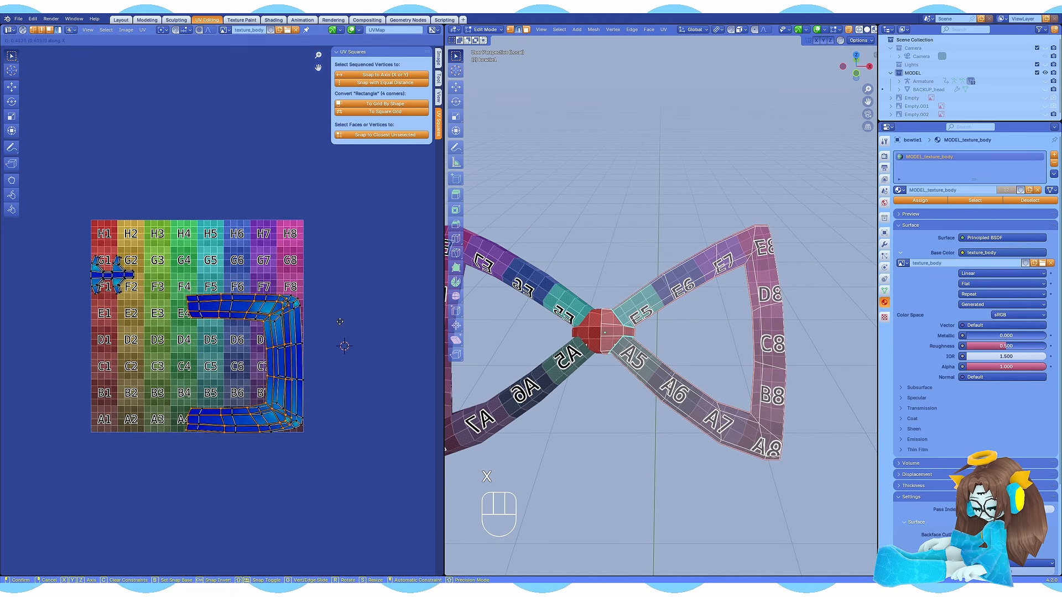
scroll(282, 311, "up", 5)
scroll(222, 311, "down", 6)
- Try moving part of the bow tie knot's UV island, and undo the move
middle_click_drag(111, 276, 209, 332)
scroll(210, 328, "up", 9)
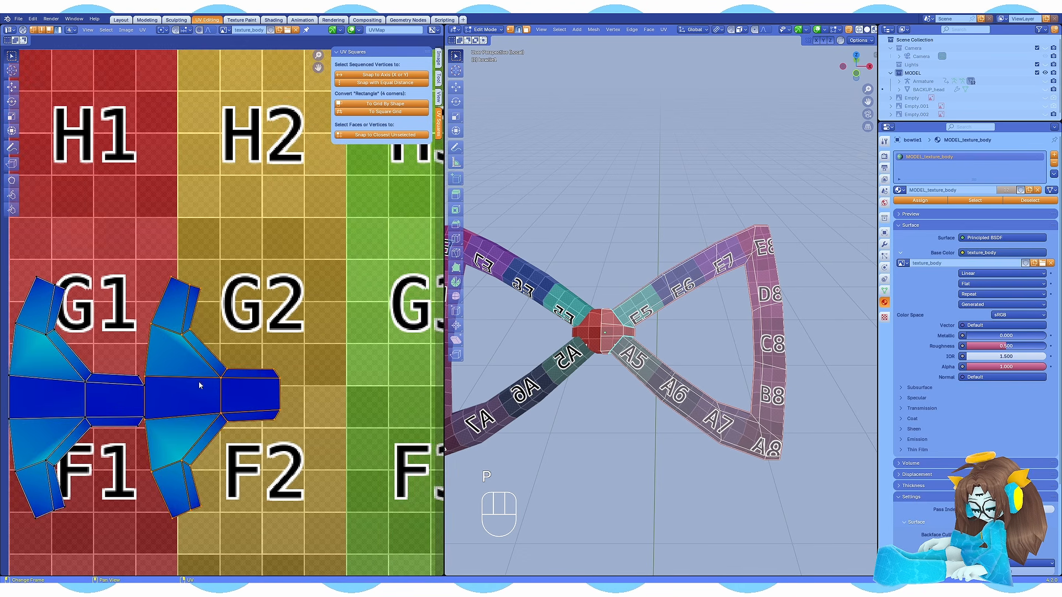
middle_click_drag(199, 384, 250, 336)
left_click(251, 336)
key("g")
left_click(115, 336)
scroll(223, 320, "down", 2)
key("ctrl+z")
- Finish the bow tie knot's UV layout and save the file
left_click(142, 30)
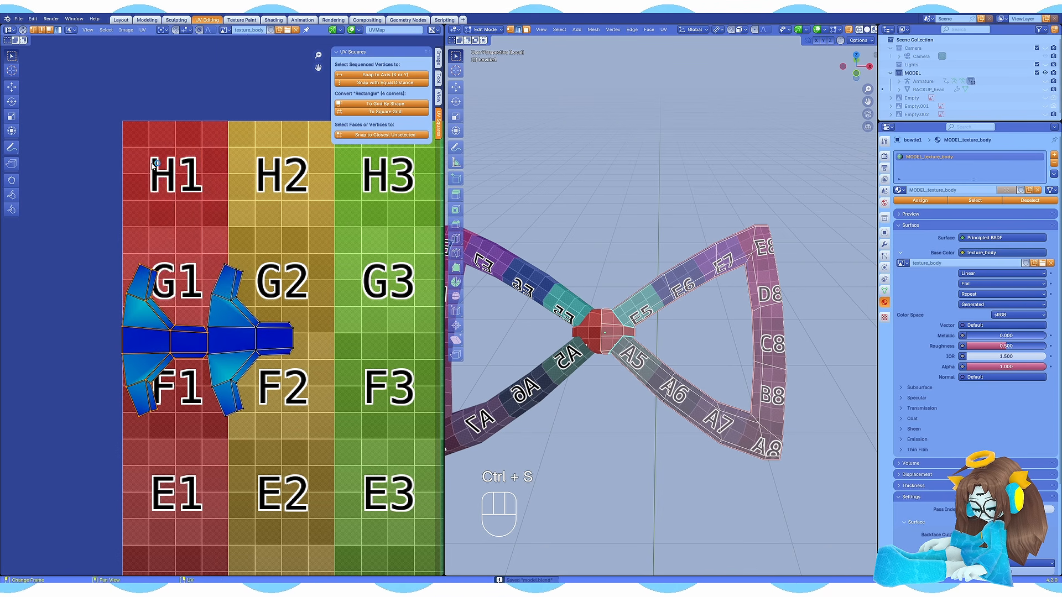
left_click(312, 313)
key("ctrl+s")
scroll(205, 261, "down", 4)
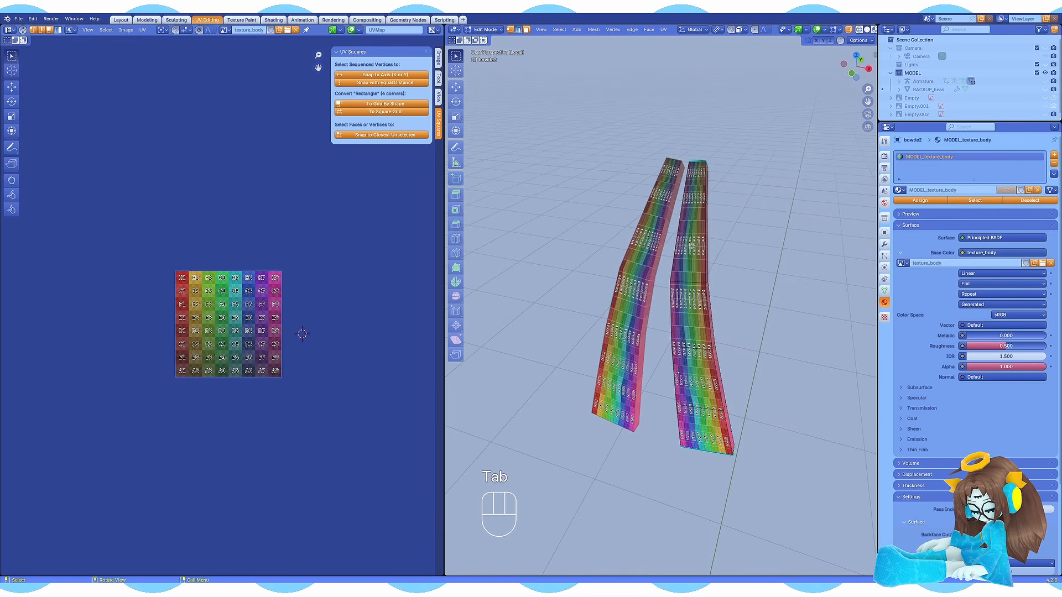
- Unwrap the bow tie's two hanging ribbons along seams with one ribbon's UVs mirrored, and save the file
right_click(648, 240)
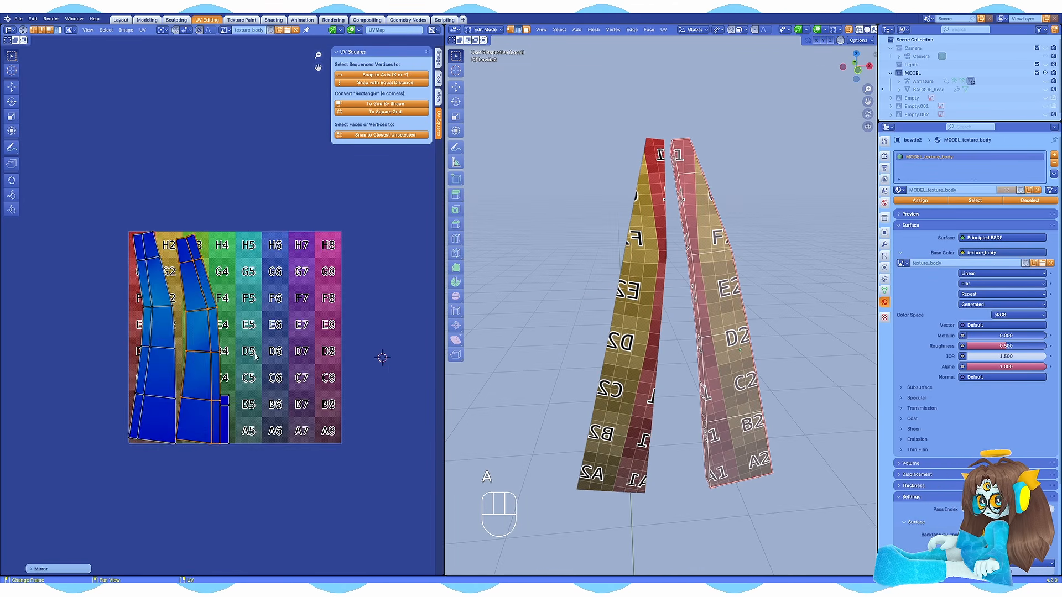
scroll(255, 357, "down", 5)
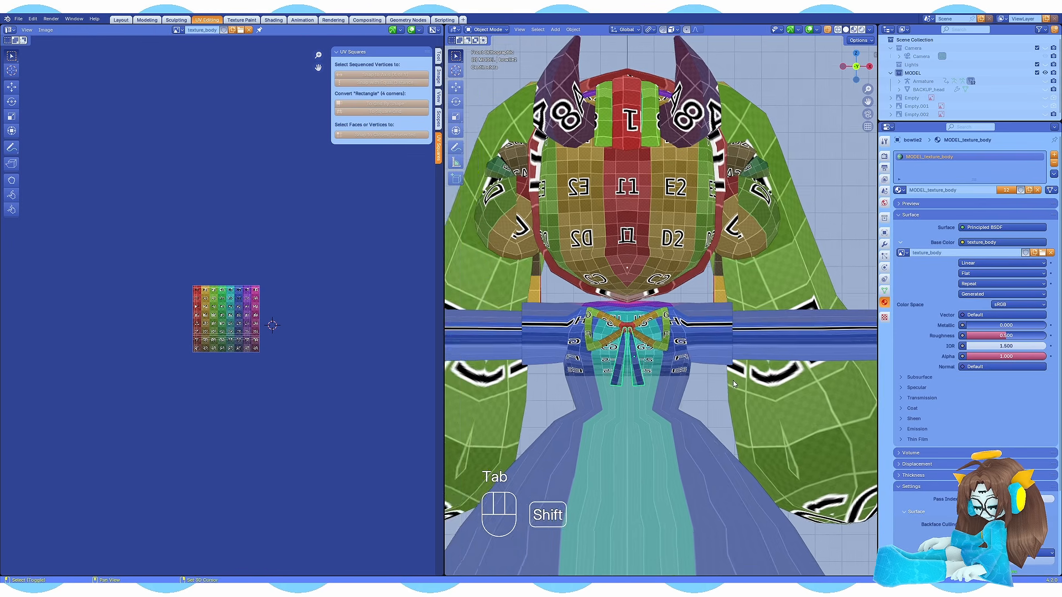
key("ctrl+s")
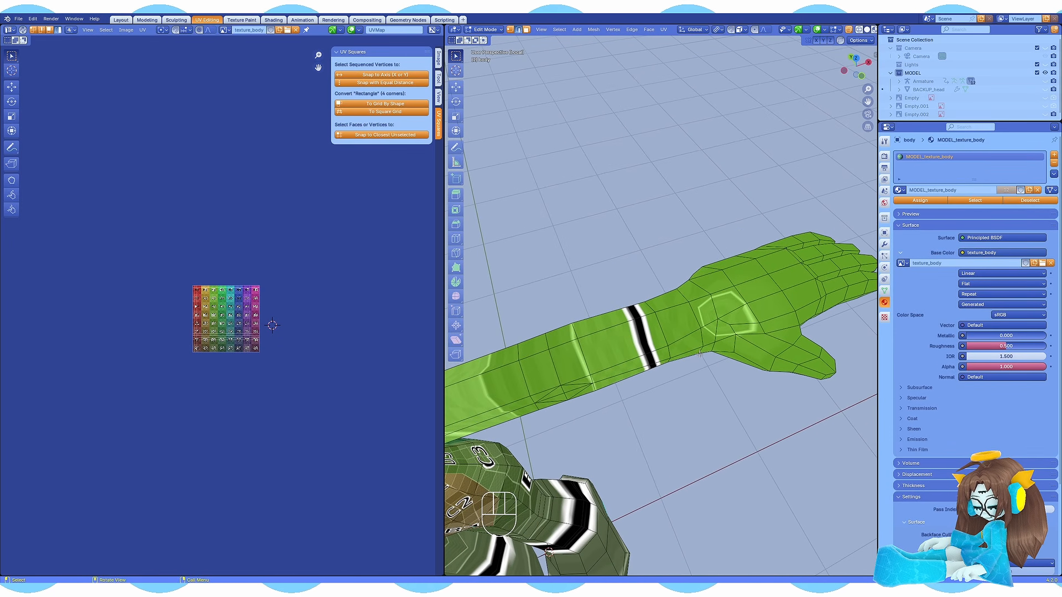
- Mark seams around the body's shoulder and wrist, unwrap the arm and hand, and move their UV islands
middle_click_drag(700, 354, 663, 270)
right_click(663, 270)
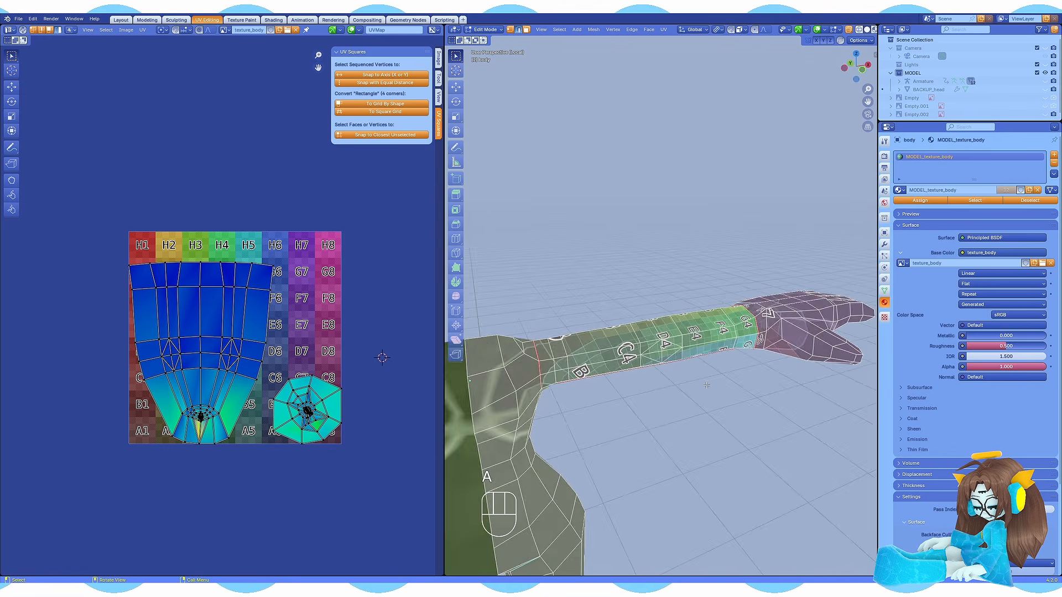
key("g")
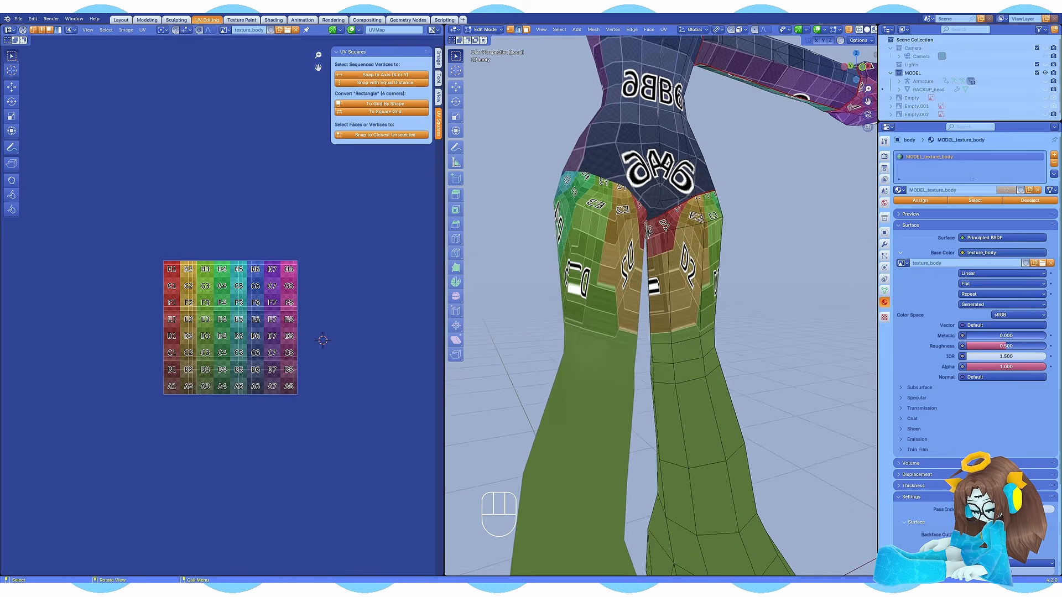
- Mark a seam down the body's inner leg and unwrap the legs
scroll(731, 266, "up", 5)
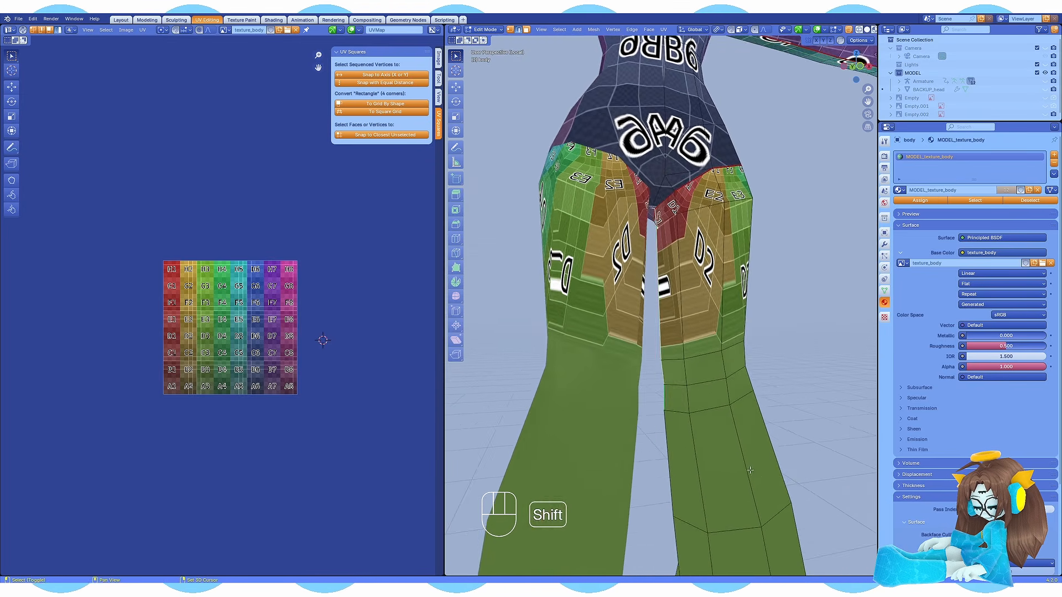
right_click(640, 296)
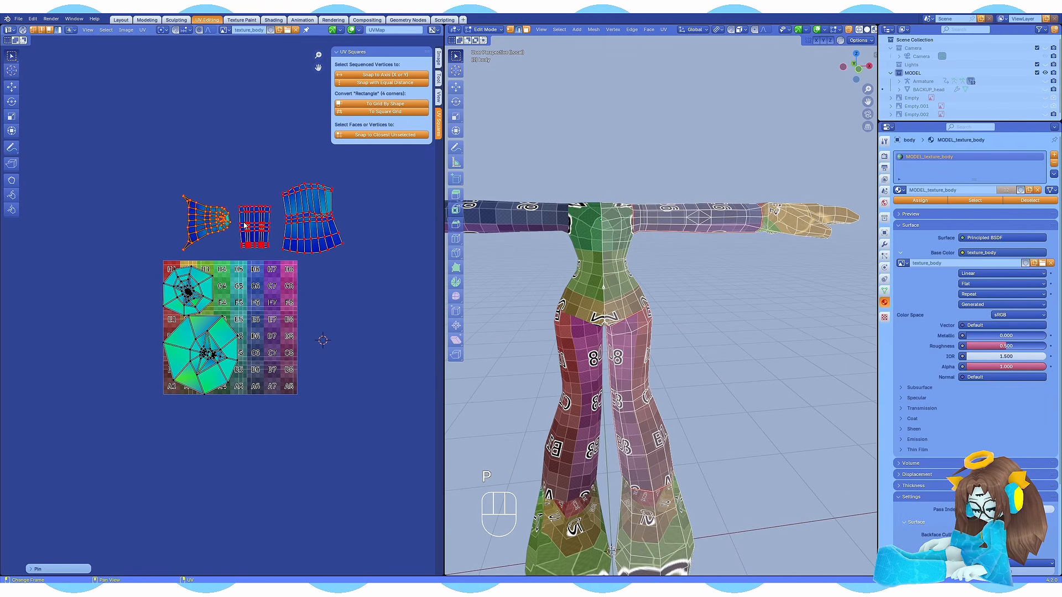
- Unwrap the sole and upper part of the foot, and move their UV islands outside the texture
key("a")
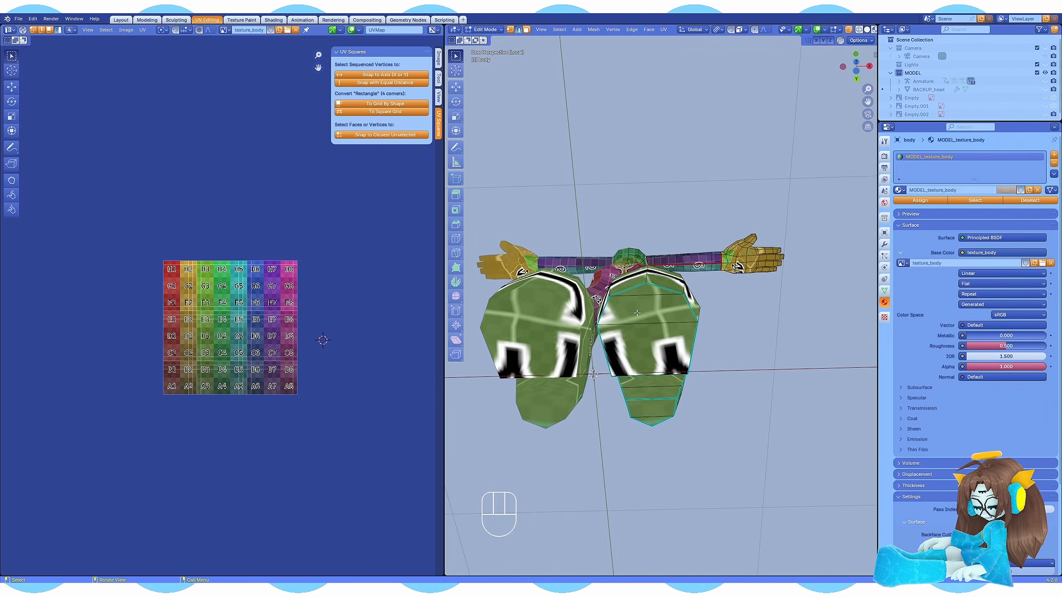
right_click(665, 393)
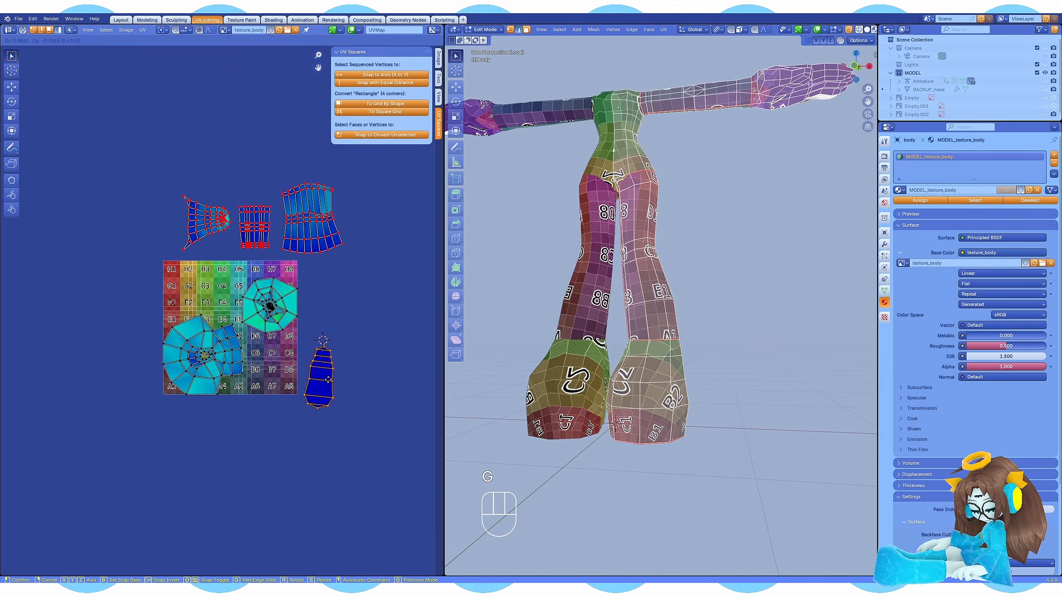
right_click(680, 474)
left_click(681, 474)
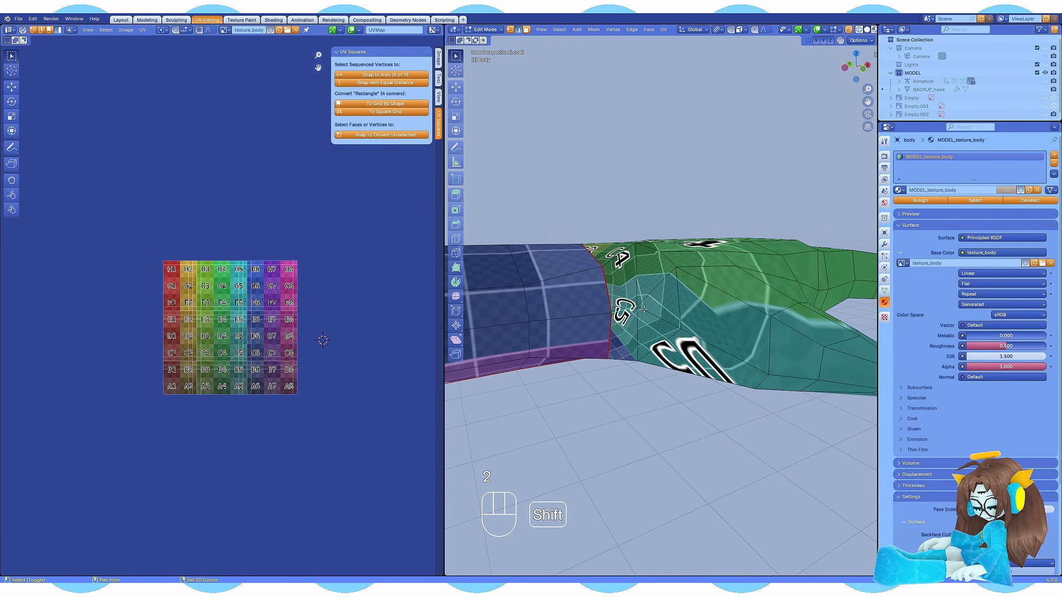
- Mark a seam around the hand's side and fingers dividing the back from the palm, and unwrap the hand
middle_click_drag(643, 308, 662, 322)
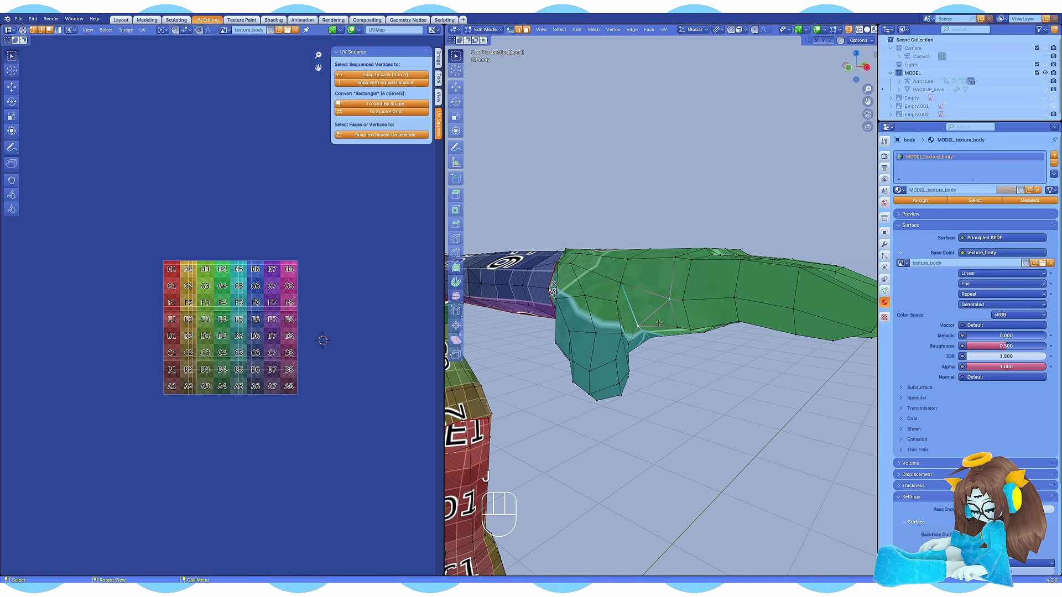
middle_click_drag(738, 301, 636, 349)
scroll(658, 301, "up", 4)
left_click(595, 309, "ctrl")
right_click(586, 310)
left_click(586, 310)
left_click(672, 305)
right_click(672, 304)
left_click(671, 305)
key("a")
scroll(180, 381, "up", 2)
scroll(311, 365, "down", 3)
scroll(186, 356, "up", 3)
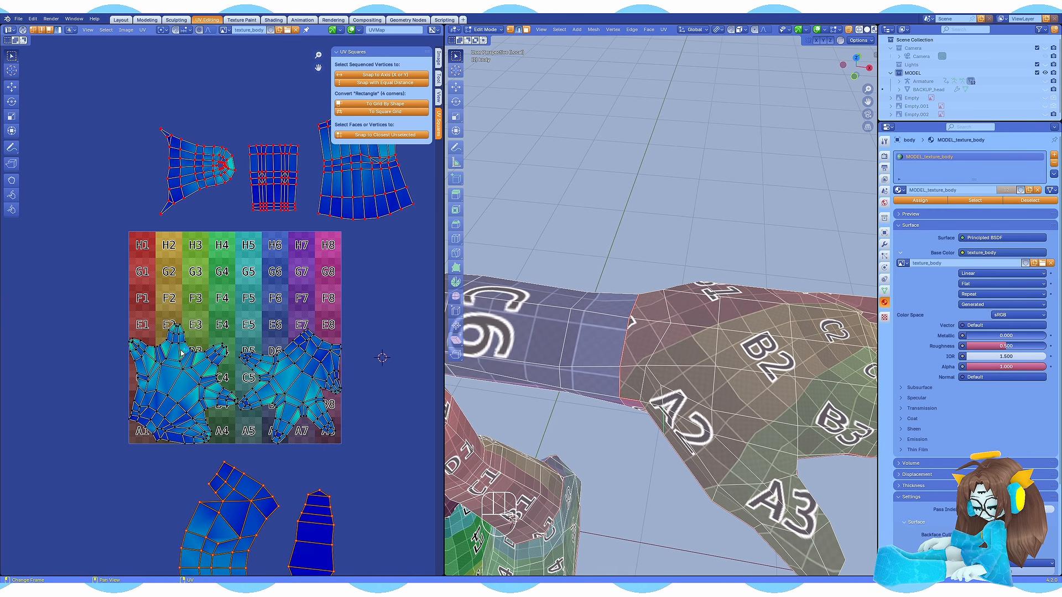
- Move the palm island outside the texture and the back-of-hand island to its middle, and save the file
key("g")
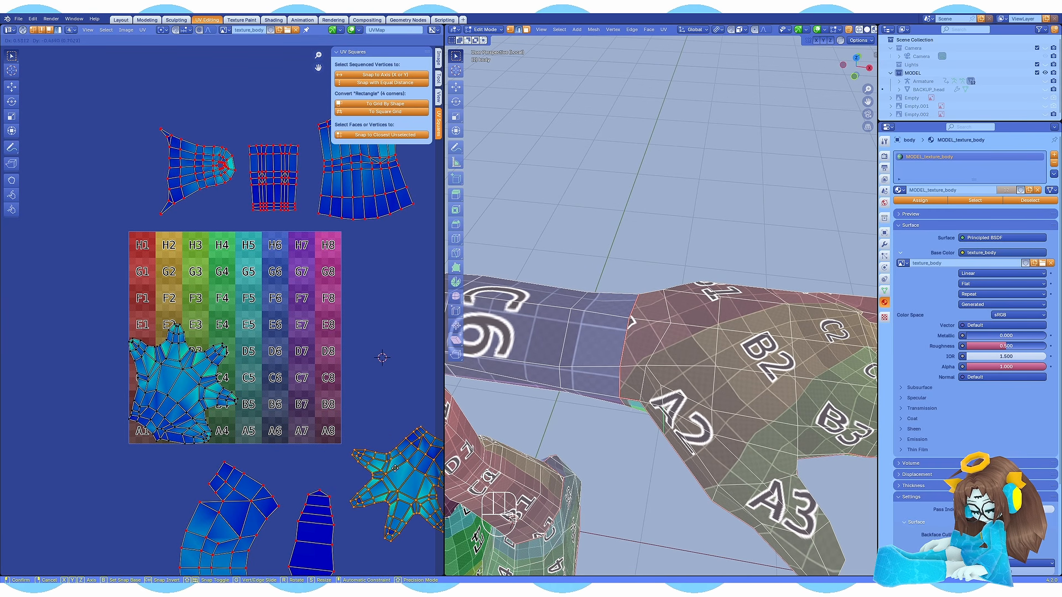
left_click_drag(182, 375, 258, 330)
key("KP_7")
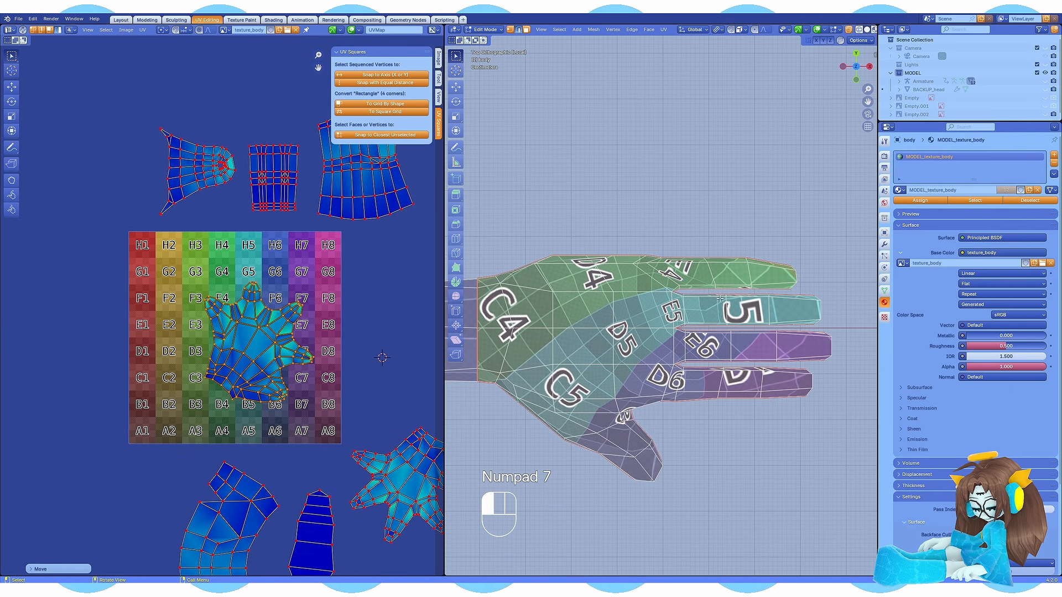
left_click(664, 218)
middle_click_drag(652, 209, 683, 238, "shift")
scroll(683, 238, "down", 1)
key("ctrl+s")
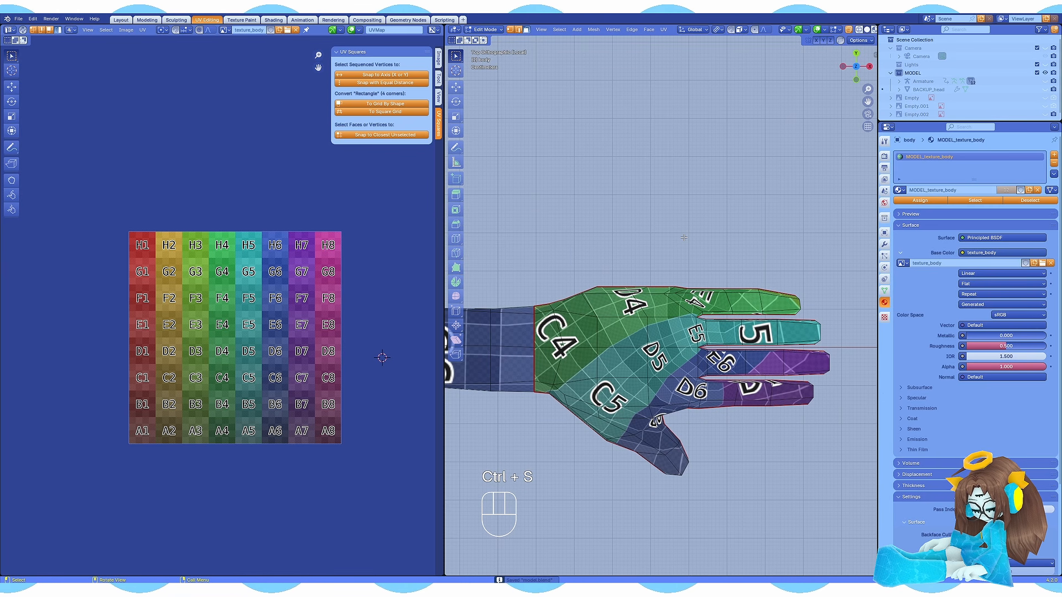
- Project the upward-facing faces of the back of the hand and fingers from the top view, and pin their UVs
left_click(621, 306, "shift")
left_click(668, 306, "shift")
left_click(671, 333, "shift")
left_click(623, 333, "shift")
left_click(623, 363, "shift")
left_click(671, 362, "shift")
left_click(670, 392, "shift")
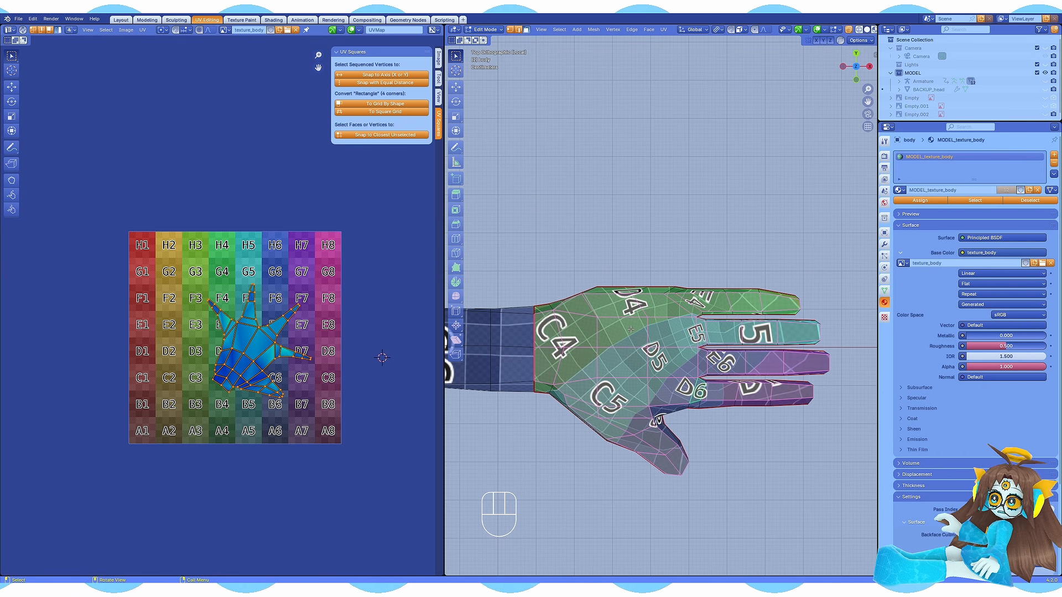
scroll(631, 329, "down", 1)
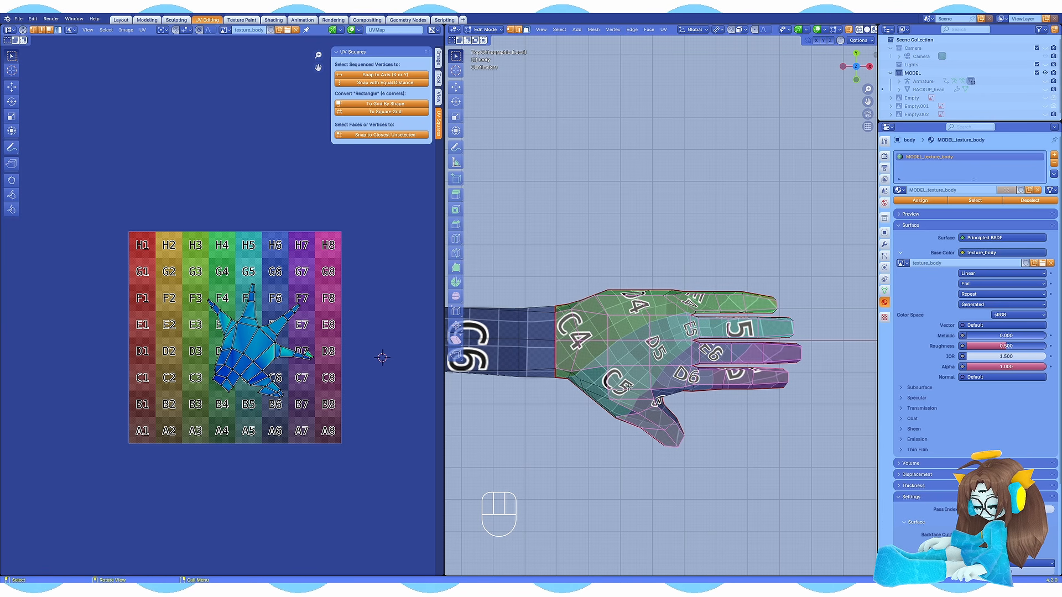
key("u")
left_click(642, 367)
key("ctrl+z")
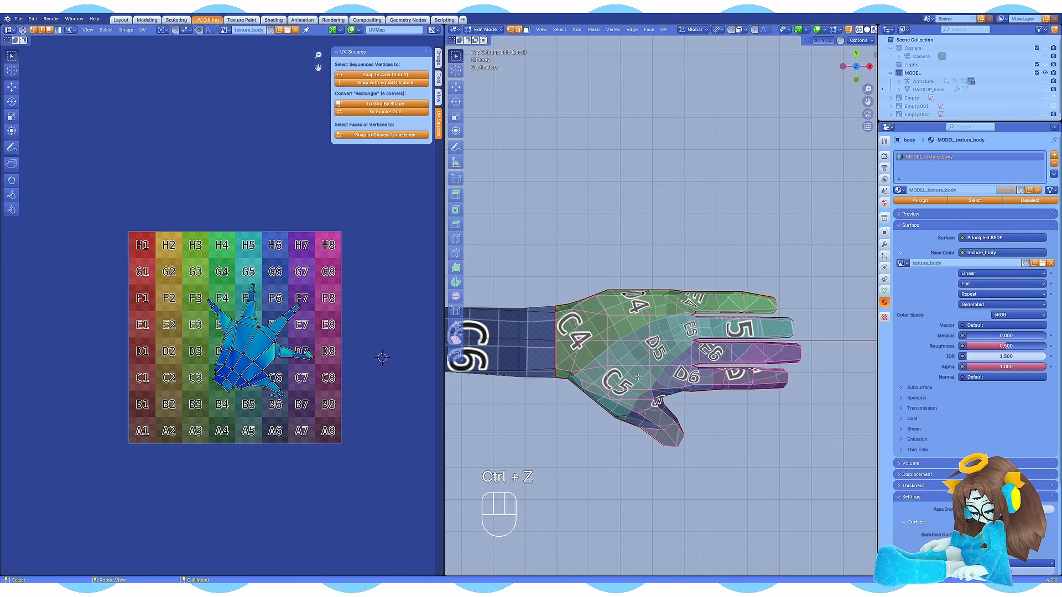
key("u")
left_click(642, 367)
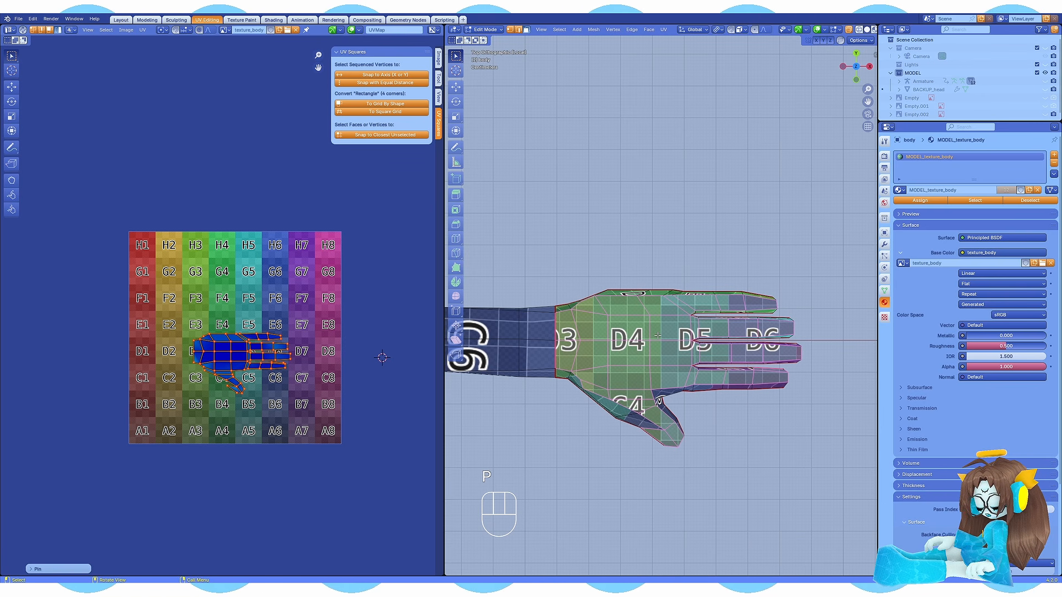
- Unwrap the rest of the back-of-hand island around the pinned UVs and clear the pins
key("a")
key("a")
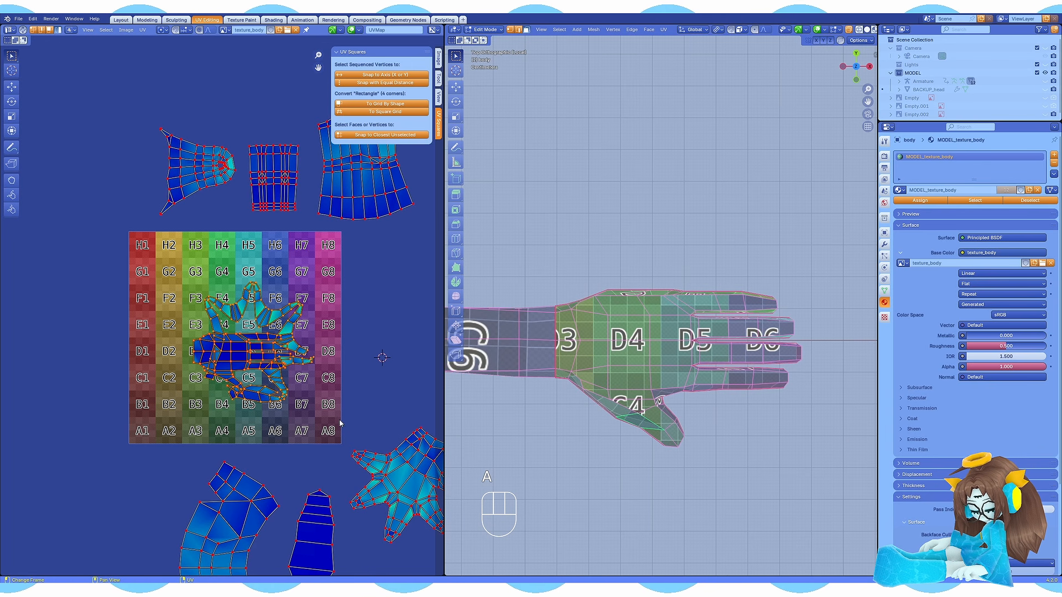
key("u")
left_click(320, 367)
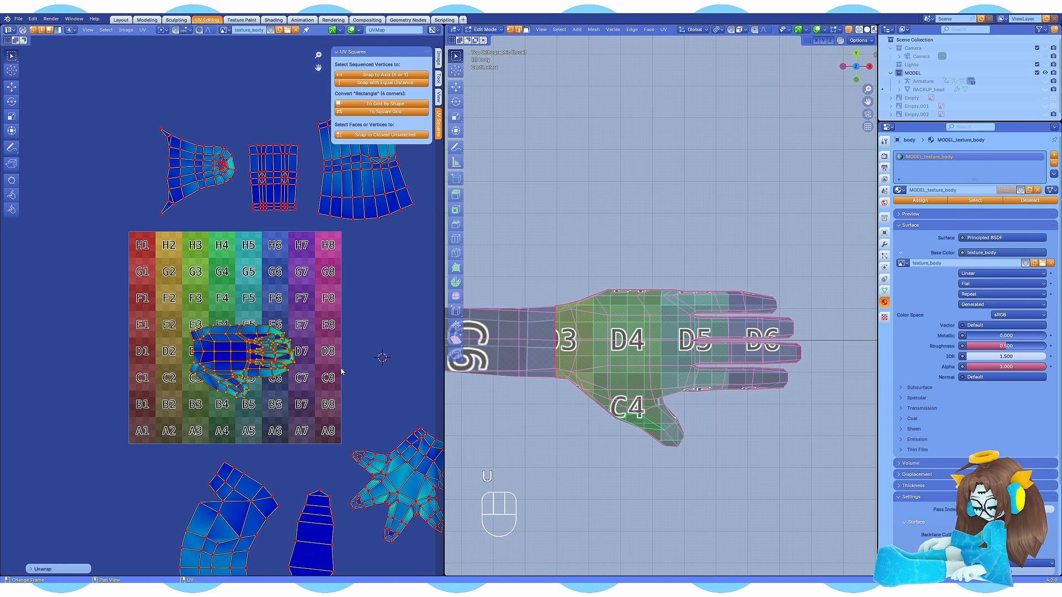
scroll(284, 320, "up", 4)
key("a")
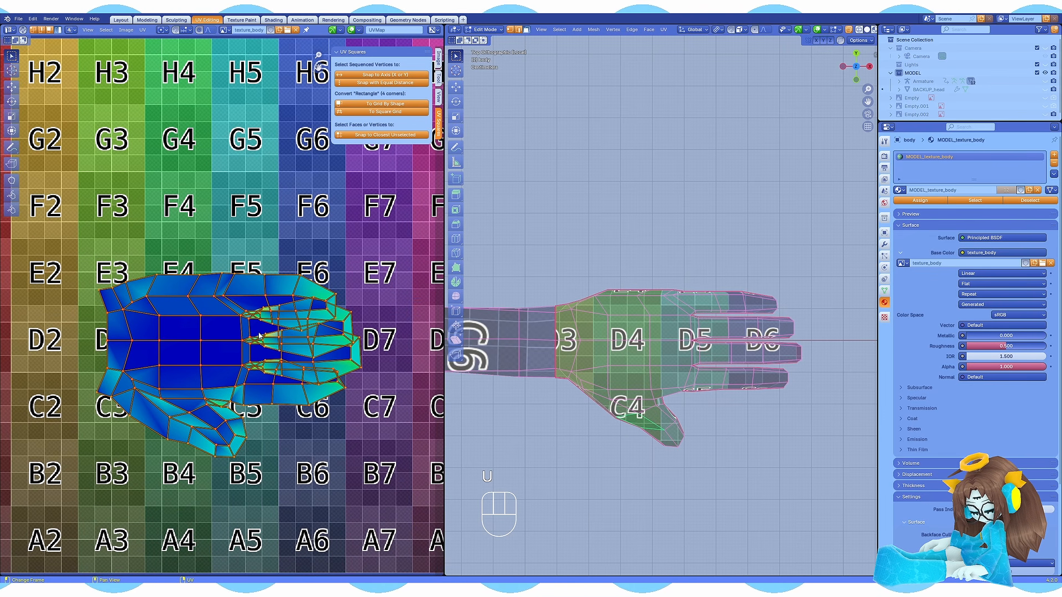
left_click(270, 250)
middle_click_drag(271, 250, 288, 258)
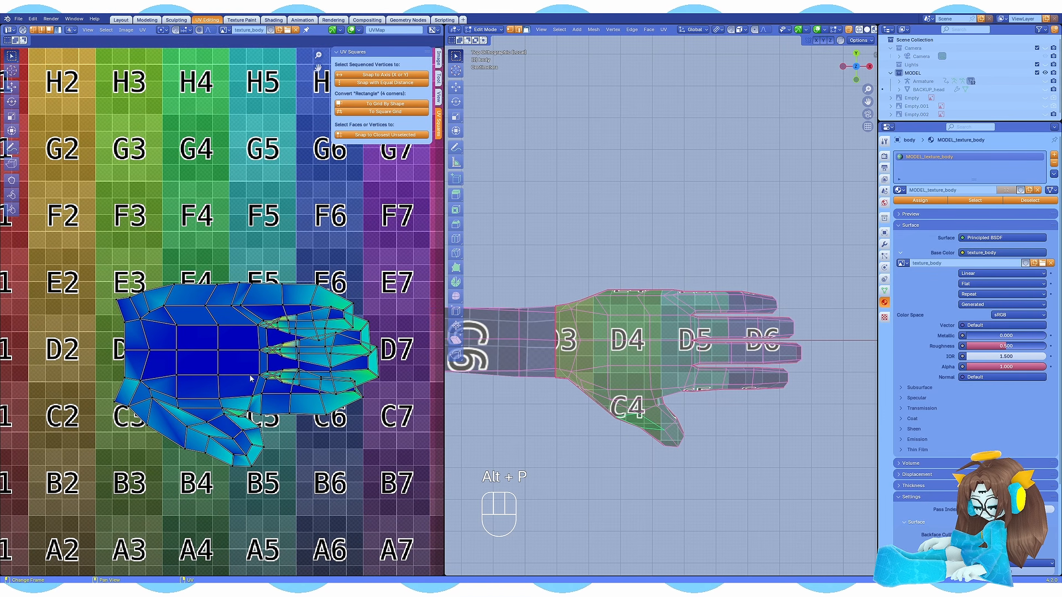
- Rotate the thumb's UVs away from the palm on the back-of-hand island and adjust the vertices around its base
middle_click_drag(229, 437, 237, 407)
left_click_drag(282, 399, 185, 449)
scroll(221, 421, "up", 3)
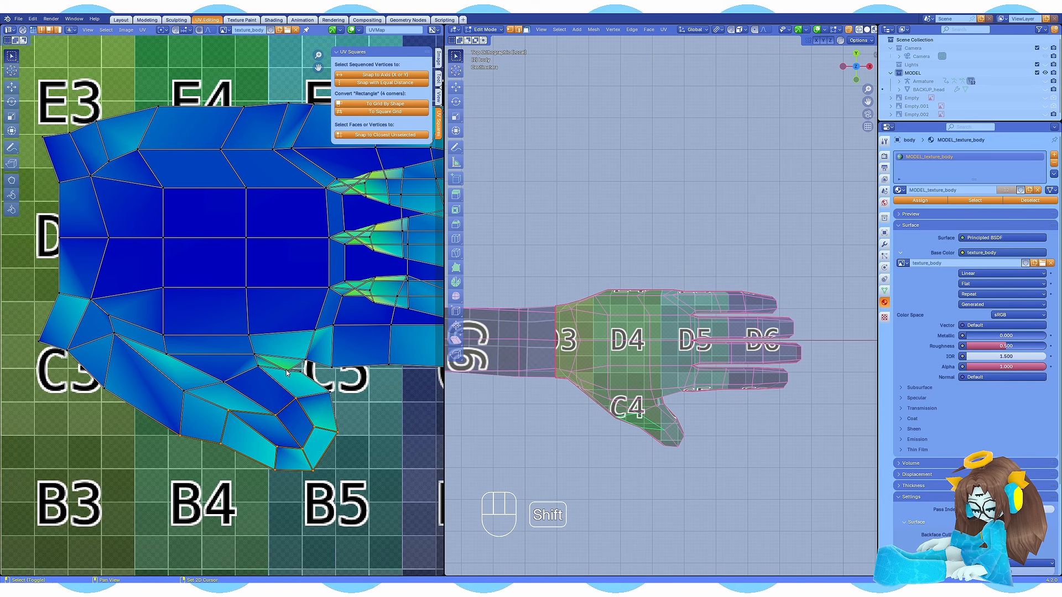
key("r")
key("ctrl+z")
key("r")
key("g")
left_click(273, 370)
key("g")
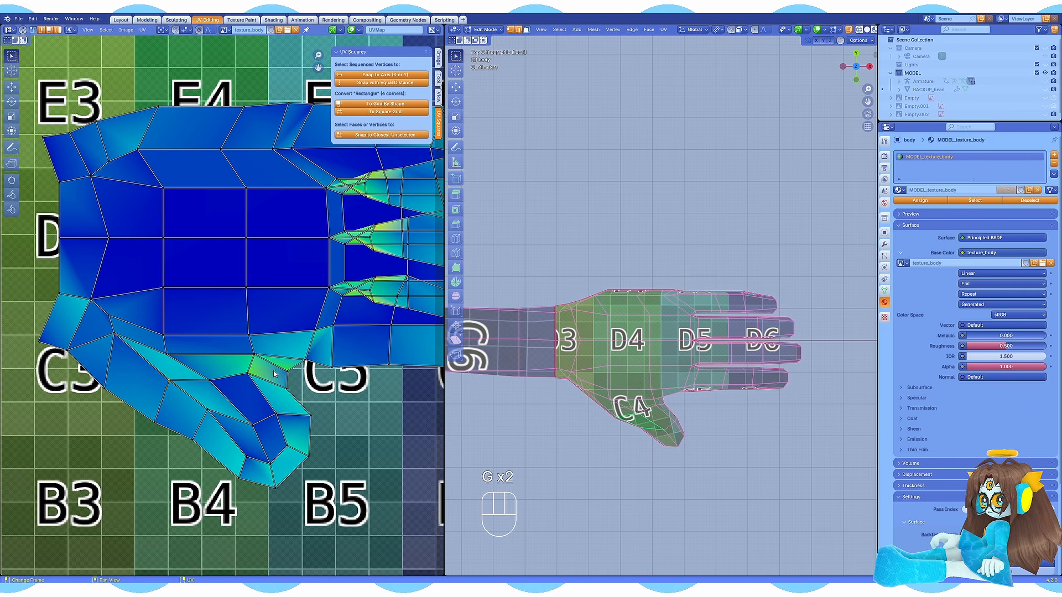
key("g")
scroll(257, 372, "down", 2)
scroll(259, 373, "up", 2)
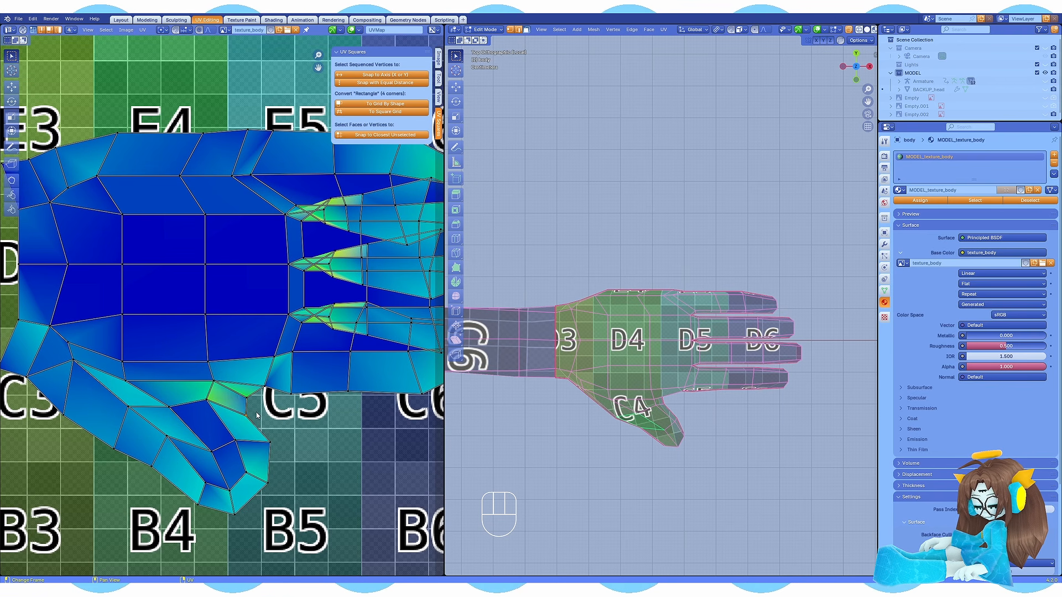
key("g")
left_click(117, 445)
- Move and rotate the index finger's UVs away from the other fingers on the back-of-hand island, and adjust their vertices
scroll(115, 457, "down", 2)
middle_click_drag(222, 420, 196, 437)
left_click(226, 435)
scroll(310, 406, "up", 1)
left_click(277, 446, "shift")
left_click(326, 423, "shift")
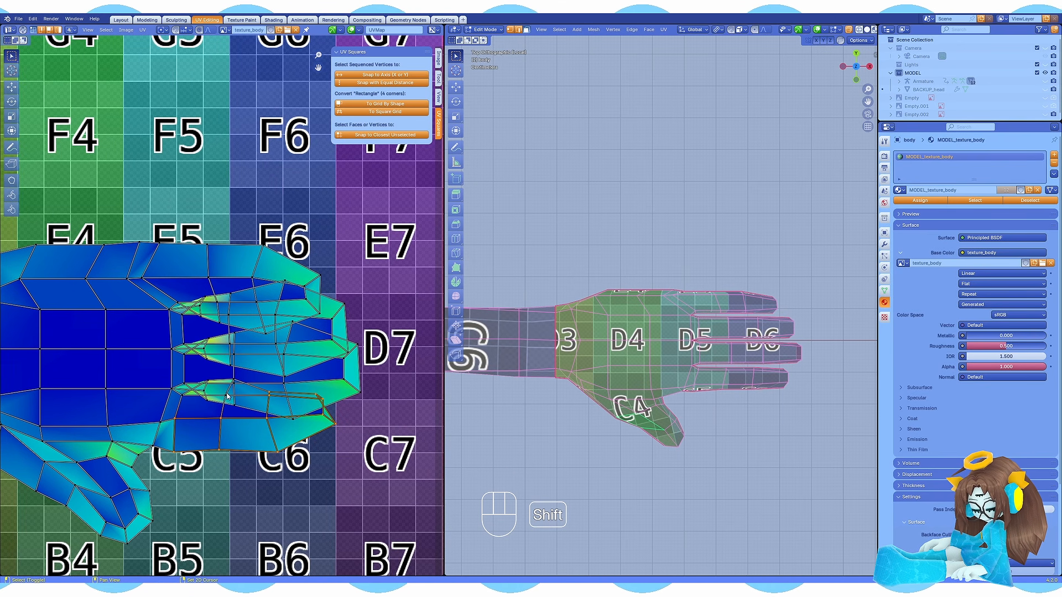
key("g")
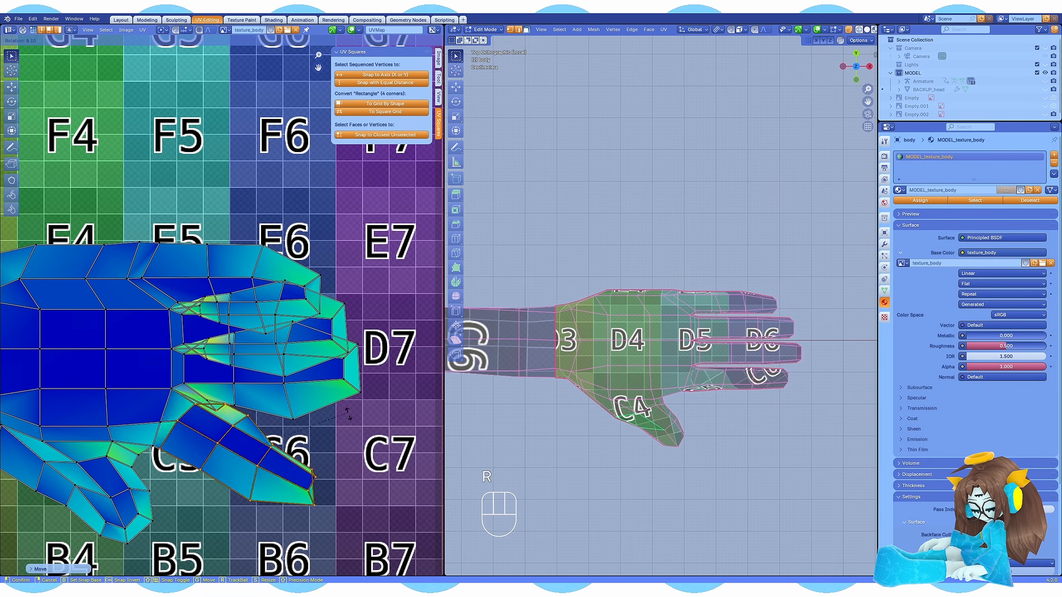
left_click(221, 424)
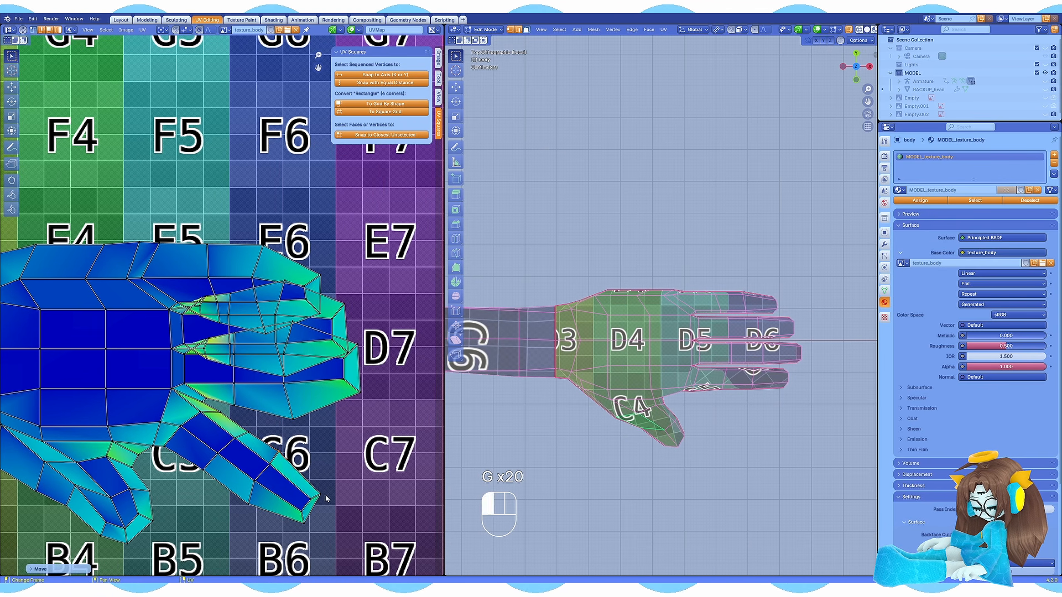
middle_click_drag(242, 403, 247, 411)
left_click_drag(133, 239, 222, 261)
key("g")
left_click(220, 273)
left_click(268, 253)
key("g")
left_click(264, 268)
left_click(324, 283)
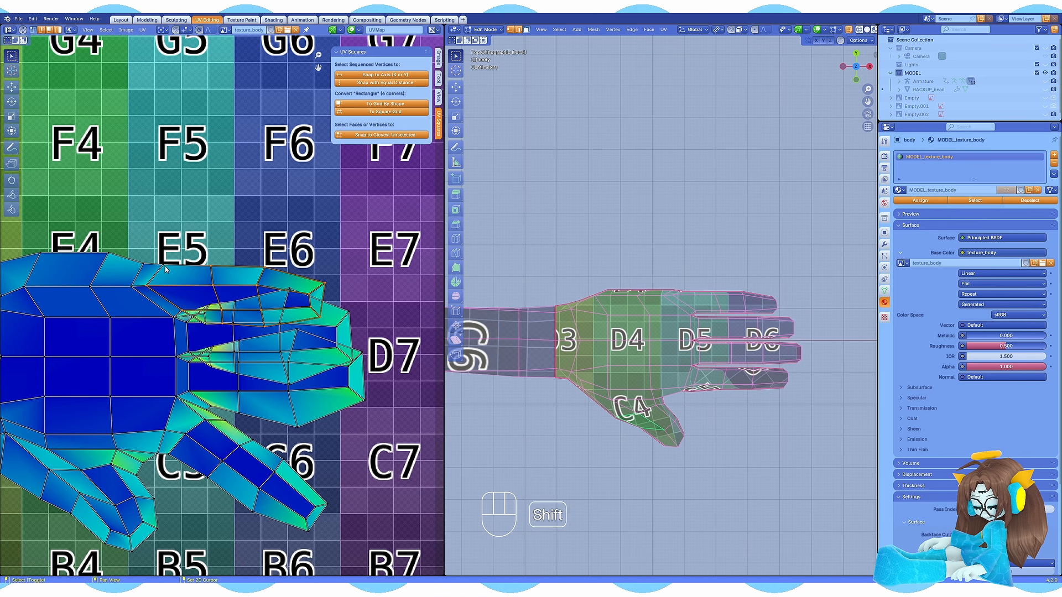
key("ctrl+z")
key("ctrl+z")
key("ctrl+z")
key("ctrl+z")
key("ctrl+z")
key("ctrl+z")
- Rotate the little finger's UVs outward on the back-of-hand island and adjust their vertices
left_click(209, 312)
key("g")
key("g")
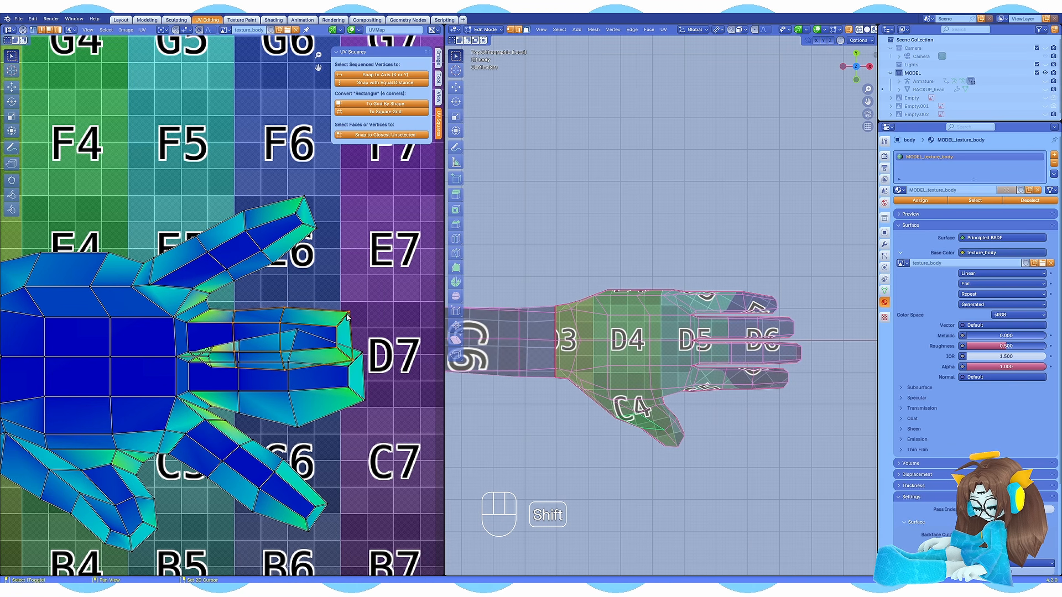
- Rotate the ring and middle fingers' UVs apart on the back-of-hand island and adjust the vertices between them
key("r")
left_click(391, 279)
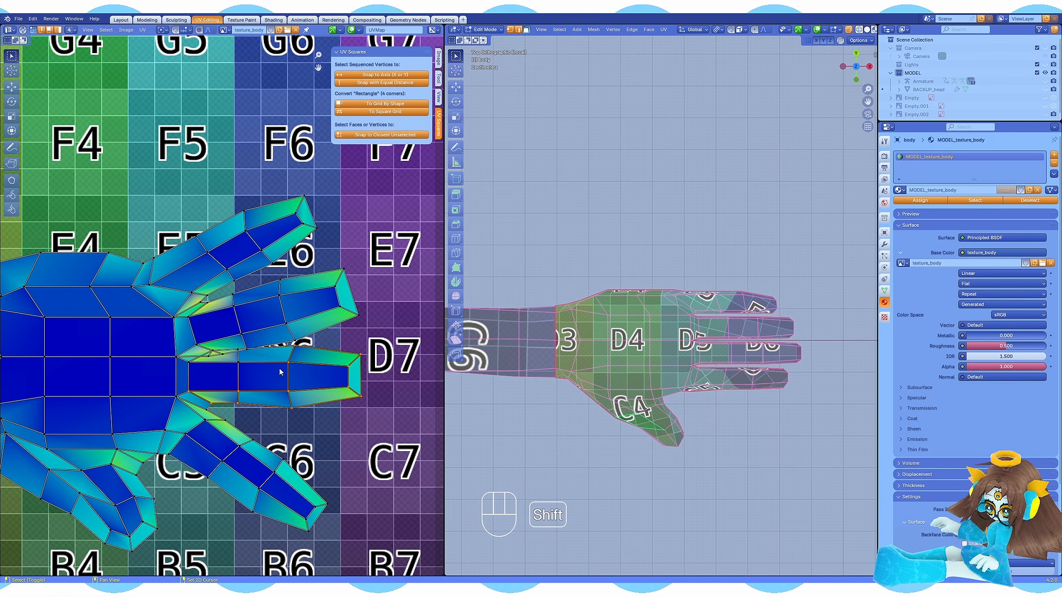
key("g")
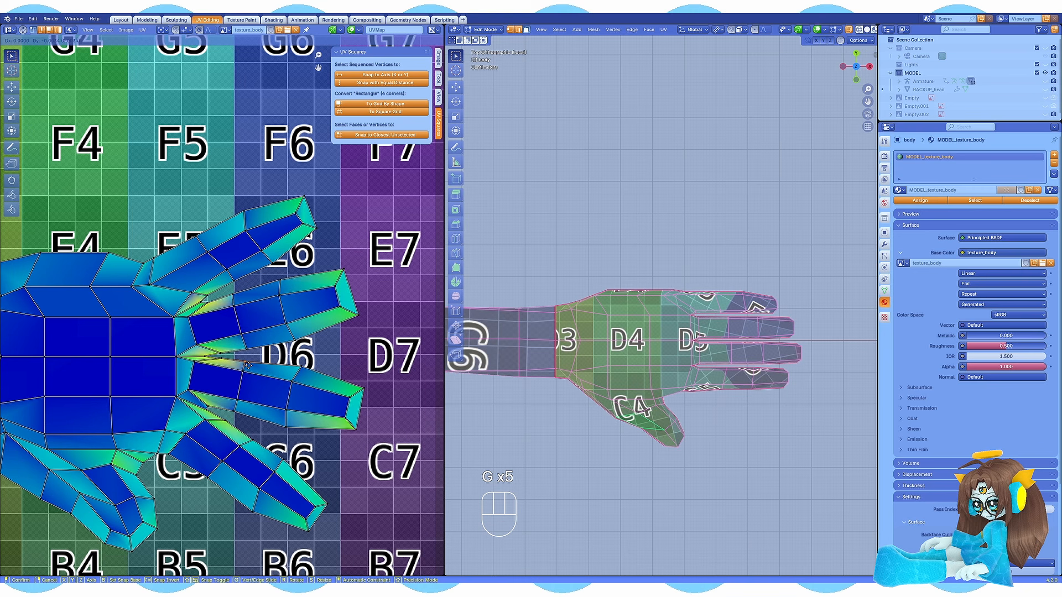
- Move the back-of-hand island outside the texture and the palm island onto the texture
key("g")
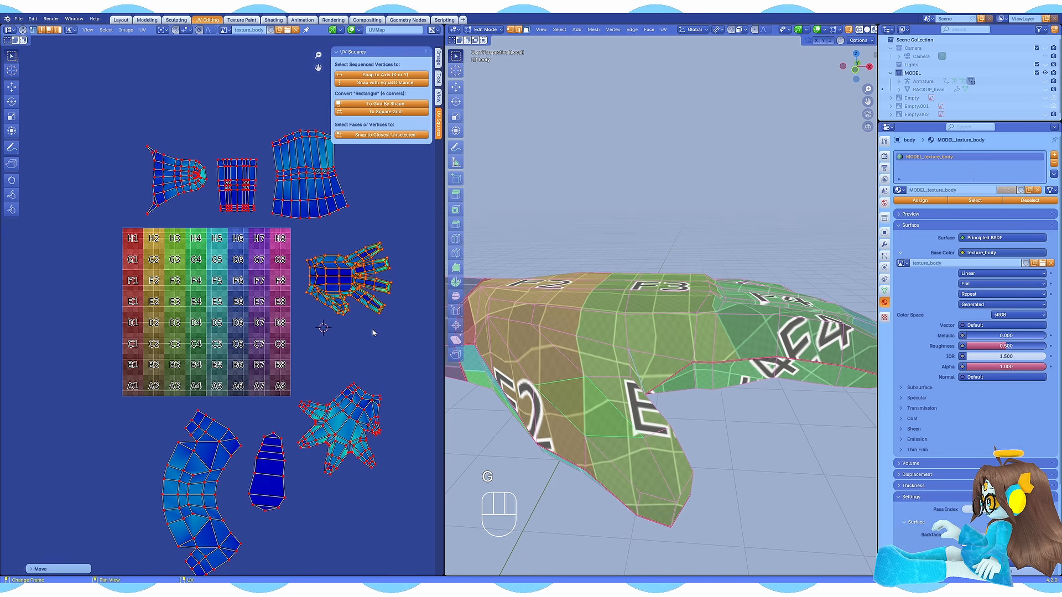
left_click(343, 427)
key("g")
left_click(207, 317)
- Project the downward-facing faces of the palm and fingers from the bottom view
key("KP_8")
key("KP_8")
key("KP_8")
key("KP_8")
key("KP_8")
key("KP_8")
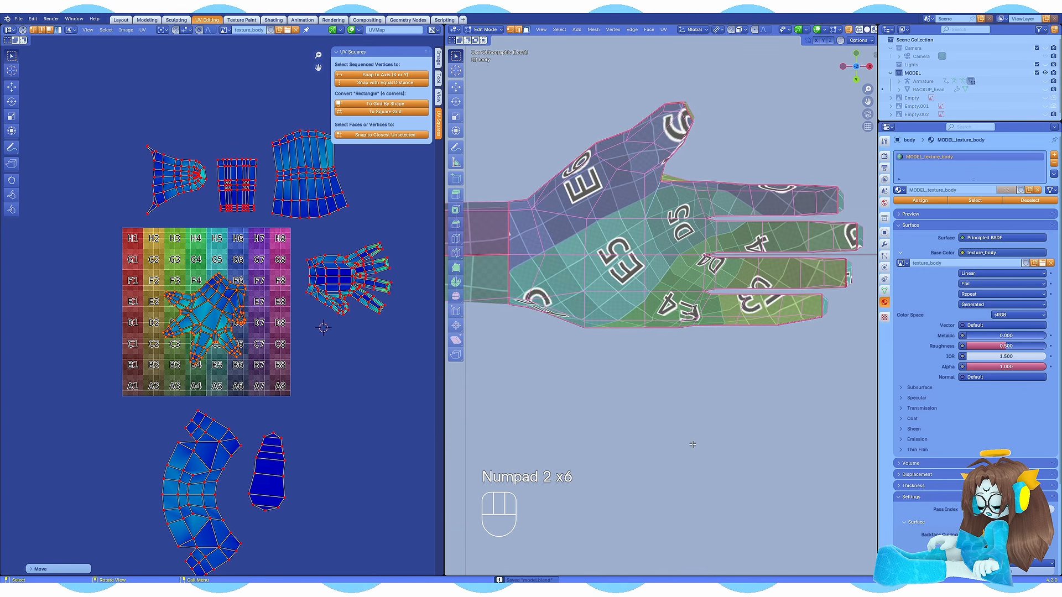
scroll(693, 407, "down", 8)
key("KP_8")
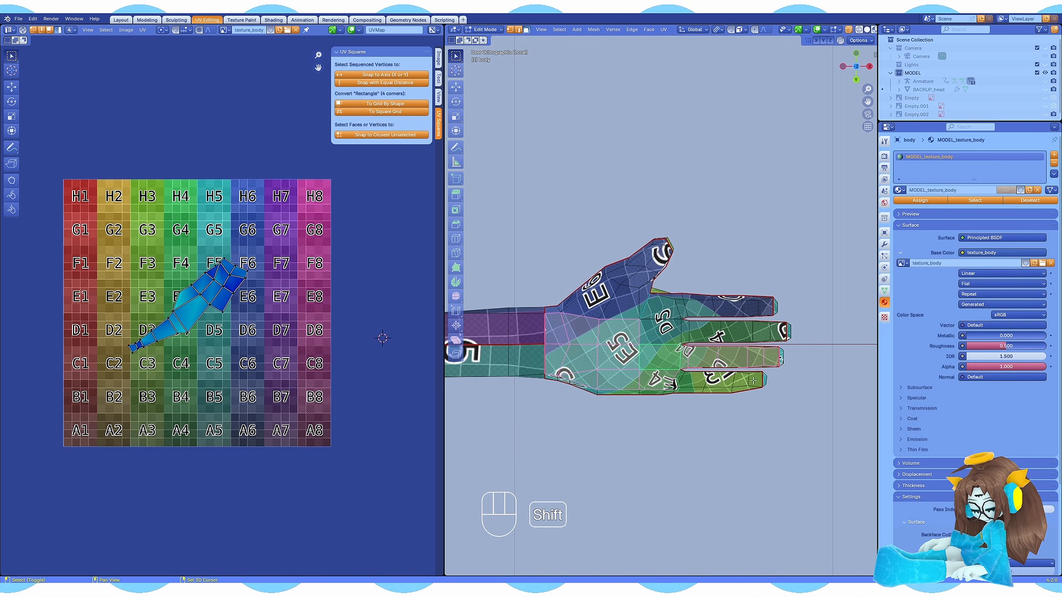
left_click(610, 306, "shift")
left_click(622, 283, "shift")
middle_click_drag(636, 287, 686, 332)
key("KP_8")
key("KP_8")
key("KP_8")
key("KP_8")
key("KP_8")
key("KP_8")
key("u")
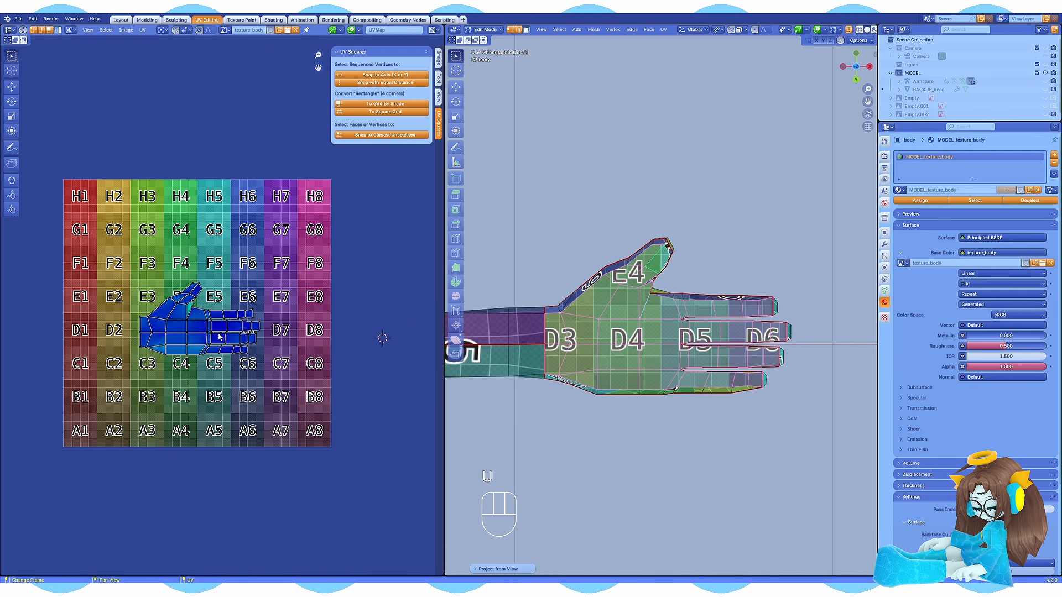
- Unwrap the rest of the palm island around its projected faces and clear the pins
key("a")
left_click(209, 340)
key("ctrl+z")
key("a")
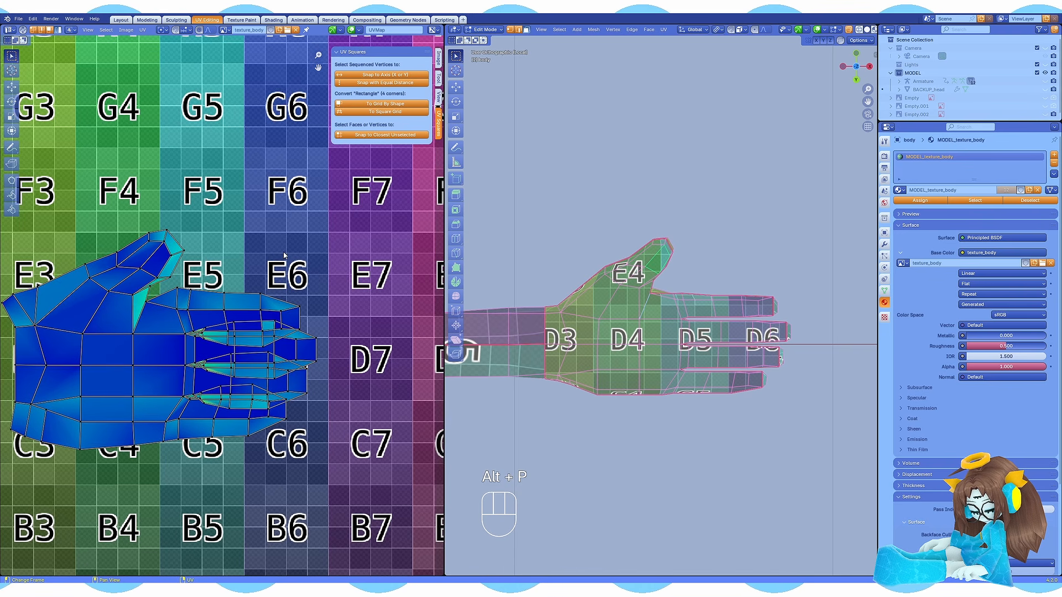
- Rotate the thumb's UVs on the palm island and adjust the vertices at its base
key("g")
key("g")
key("r")
middle_click_drag(260, 349, 204, 298)
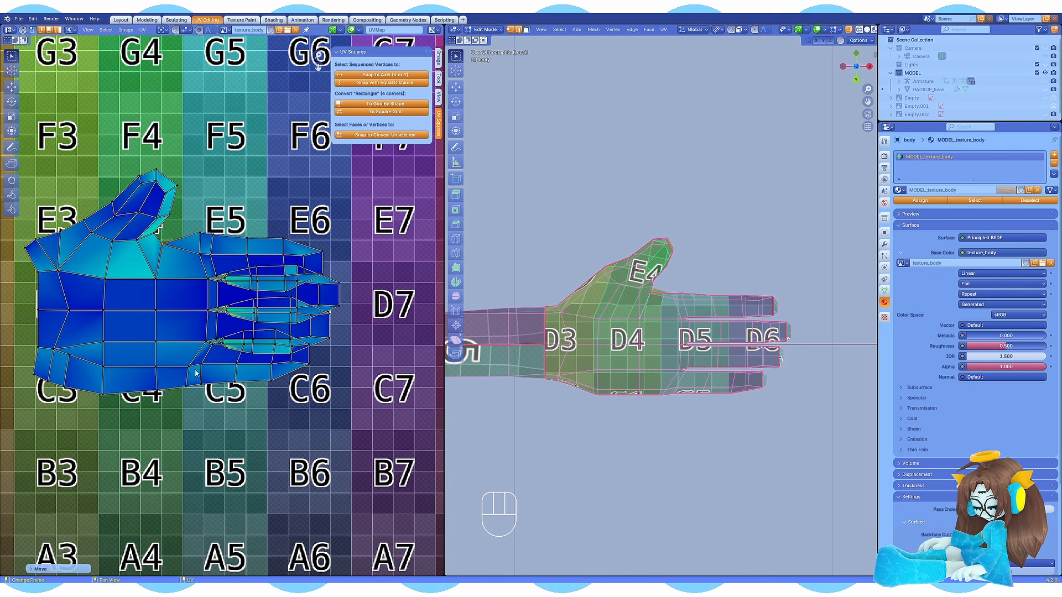
- Move and rotate the little finger's UVs outward on the palm island and adjust the vertices at its base
scroll(204, 298, "up", 2)
left_click(305, 348, "shift")
left_click(192, 425, "ctrl")
key("g")
left_click(239, 412)
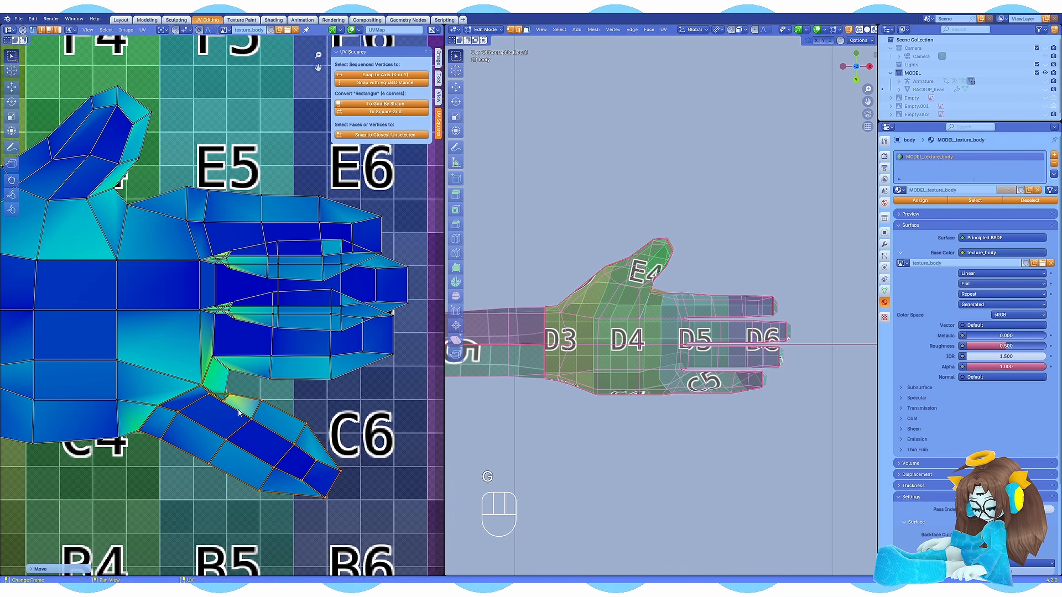
left_click(230, 390)
- Move and rotate the index finger's UVs toward the thumb on the palm island
middle_click_drag(188, 191, 178, 284)
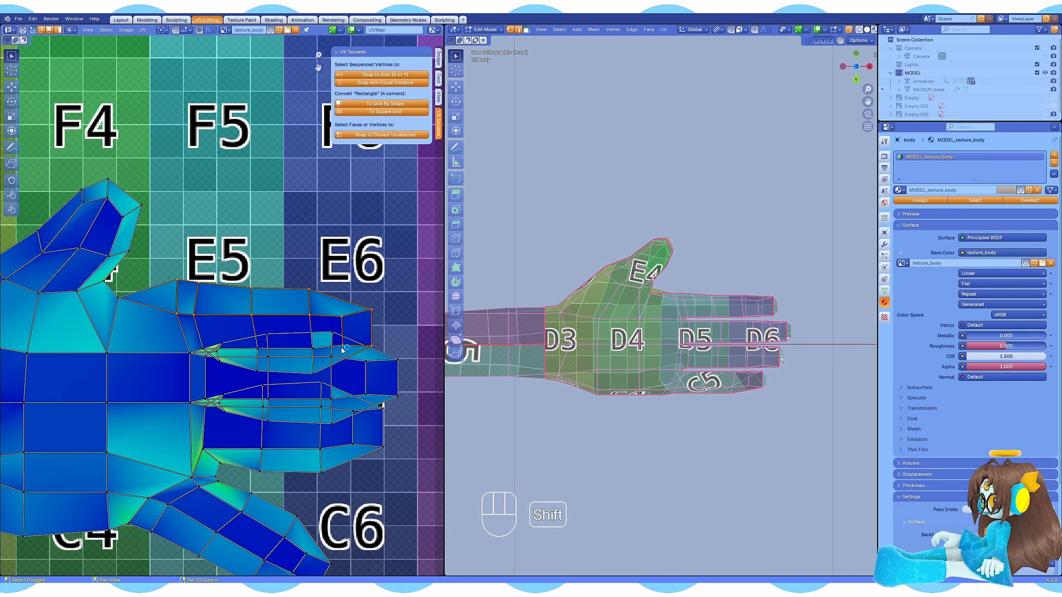
left_click(313, 349, "shift")
key("g")
left_click(298, 332)
key("r")
left_click(221, 210)
- Move and rotate the middle and ring fingers' UVs apart on the palm island and adjust the vertices between them
scroll(200, 193, "down", 1)
left_click_drag(234, 388, 325, 426)
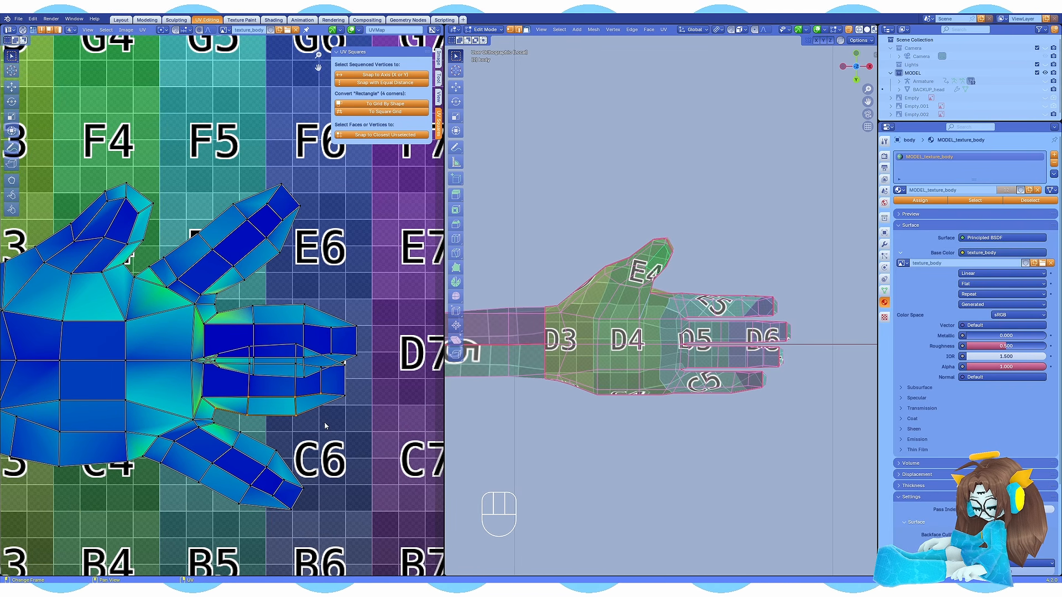
key("ctrl+z")
key("ctrl+z")
key("ctrl+z")
key("ctrl+z")
key("ctrl+z")
key("ctrl+z")
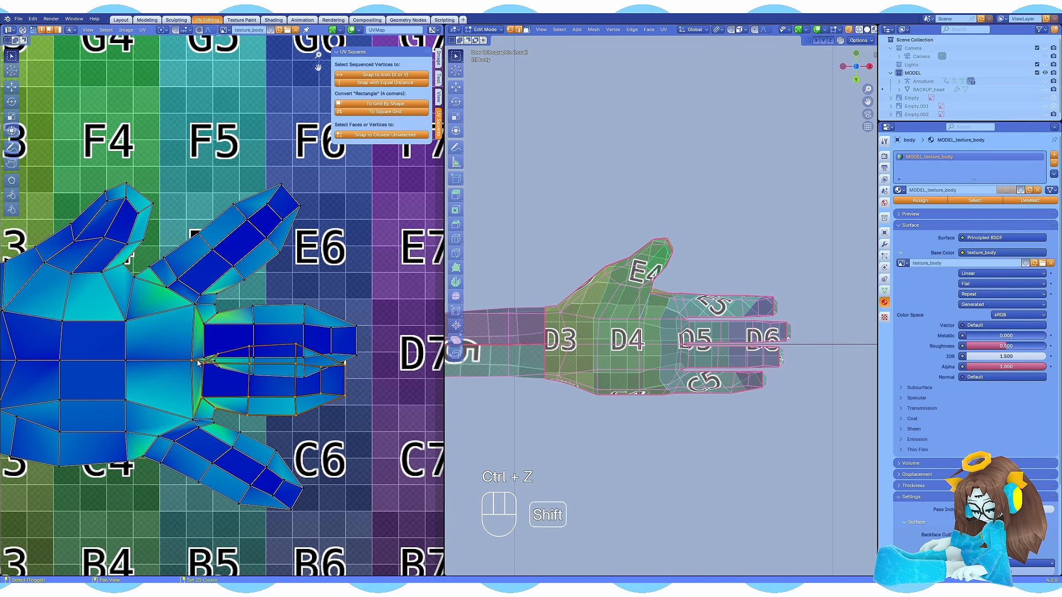
key("g")
key("g")
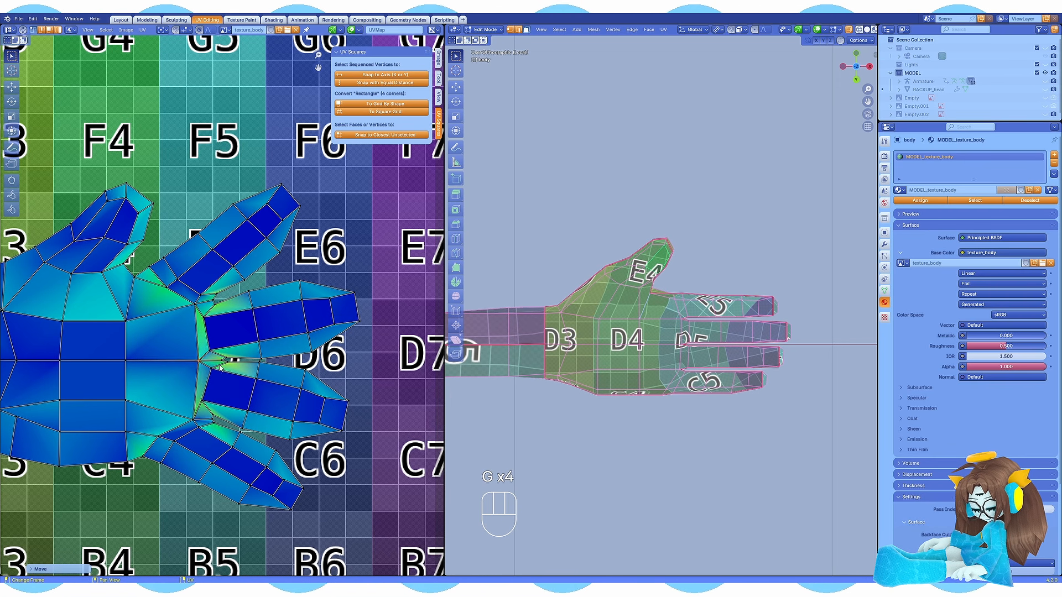
- Adjust the UV vertices around the bases of the ring and little fingers on the palm island
middle_click_drag(253, 475, 255, 460)
left_click(278, 437)
key("g")
key("g")
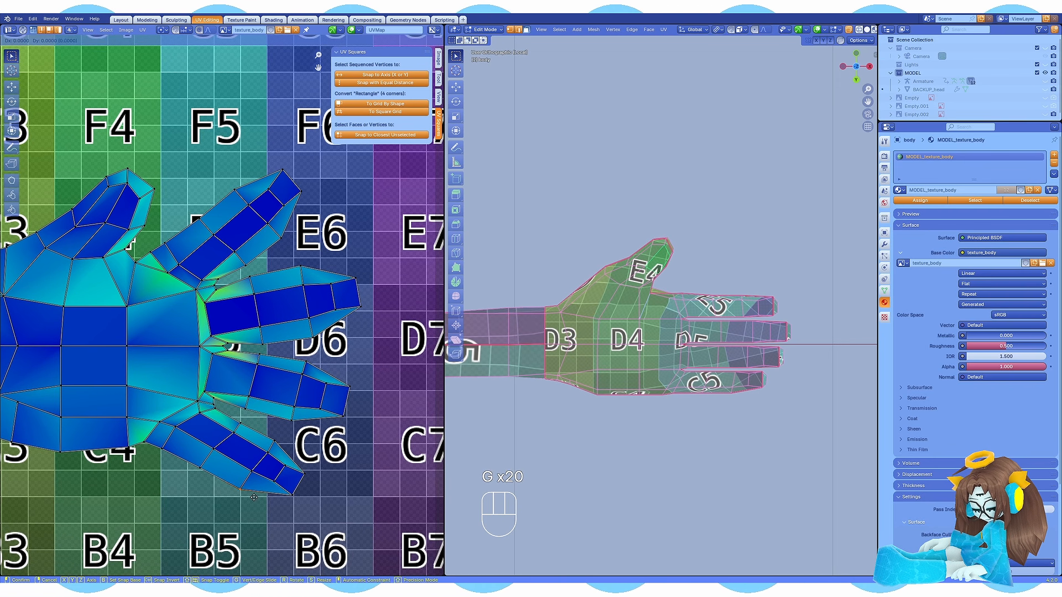
left_click(201, 466)
key("g")
key("g")
key("g")
key("g")
- Fine-tune the remaining UV vertices along the finger bases and palm edge to reduce stretch
scroll(223, 279, "up", 2)
left_click(347, 258)
key("g")
key("g")
key("g")
key("g")
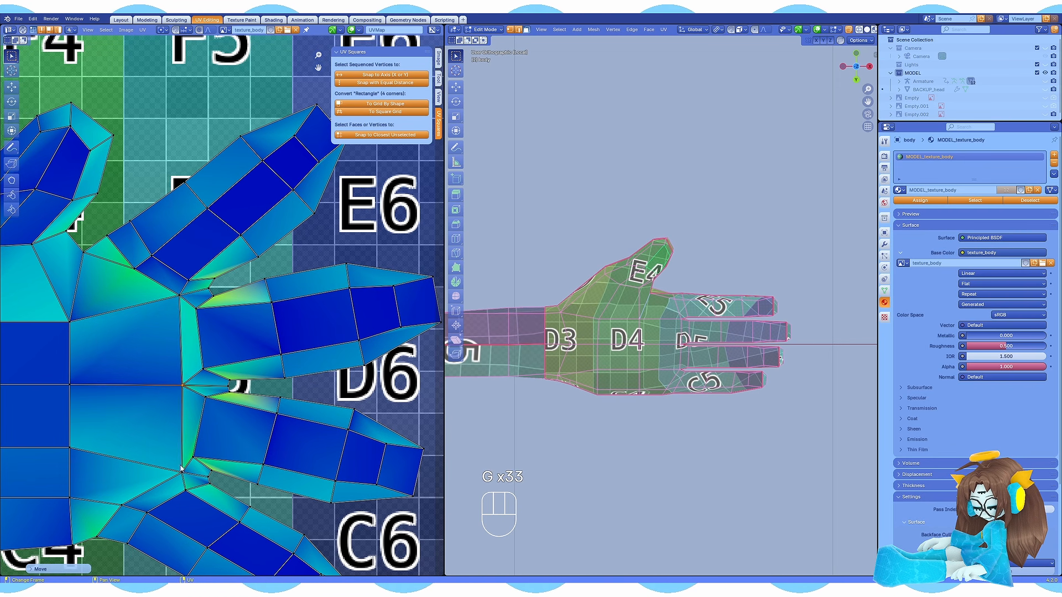
scroll(61, 298, "down", 6)
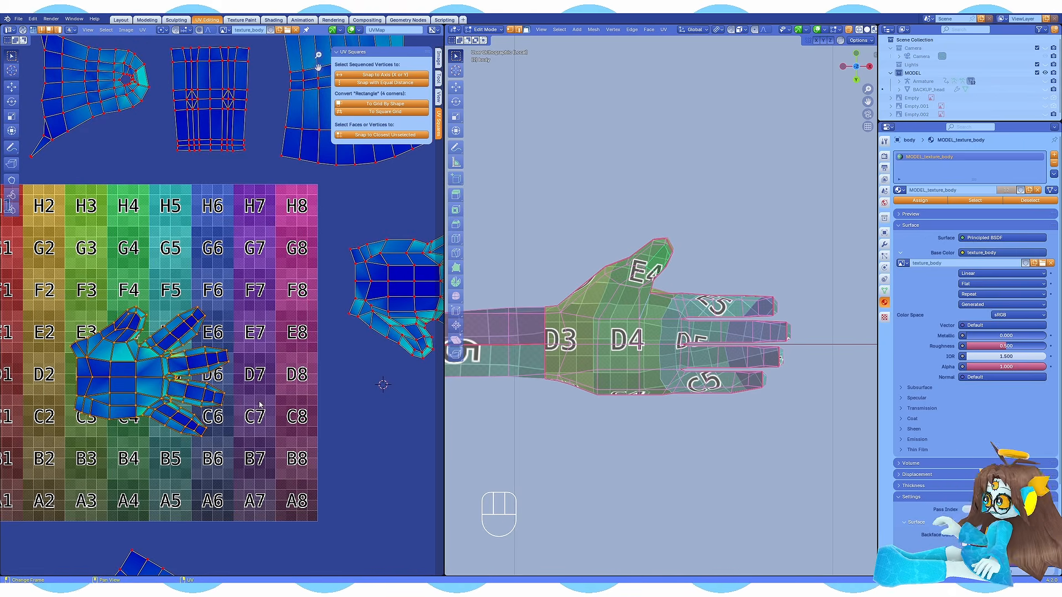
scroll(260, 405, "up", 5)
scroll(170, 486, "down", 4)
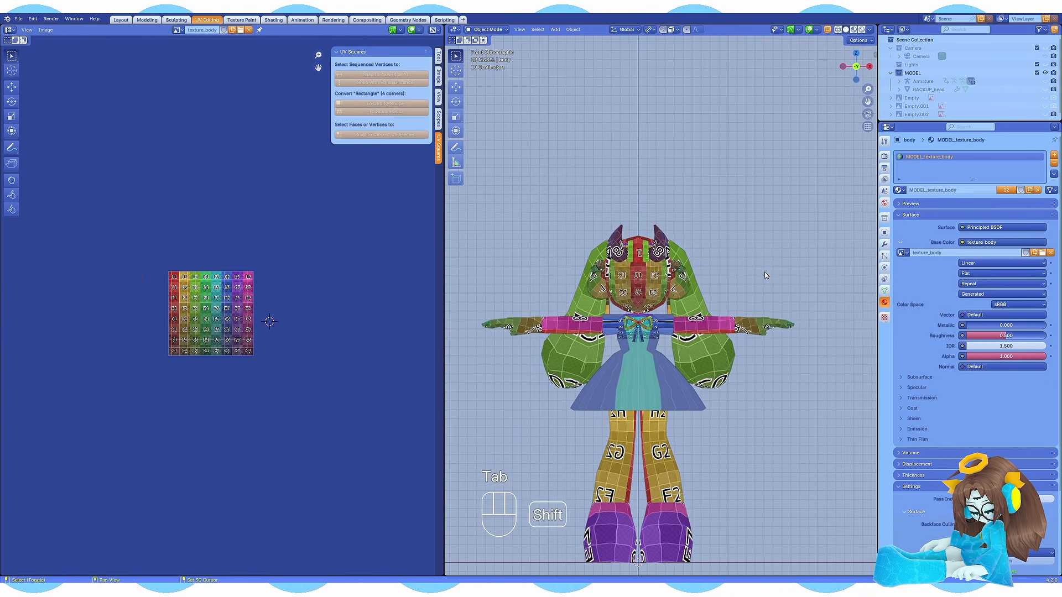
- Isolate the dress in local view, mark seams at its sleeve openings and unwrap the whole mesh
scroll(569, 321, "up", 3)
key("KP_1")
key("KP_Divide")
middle_click_drag(680, 252, 625, 279)
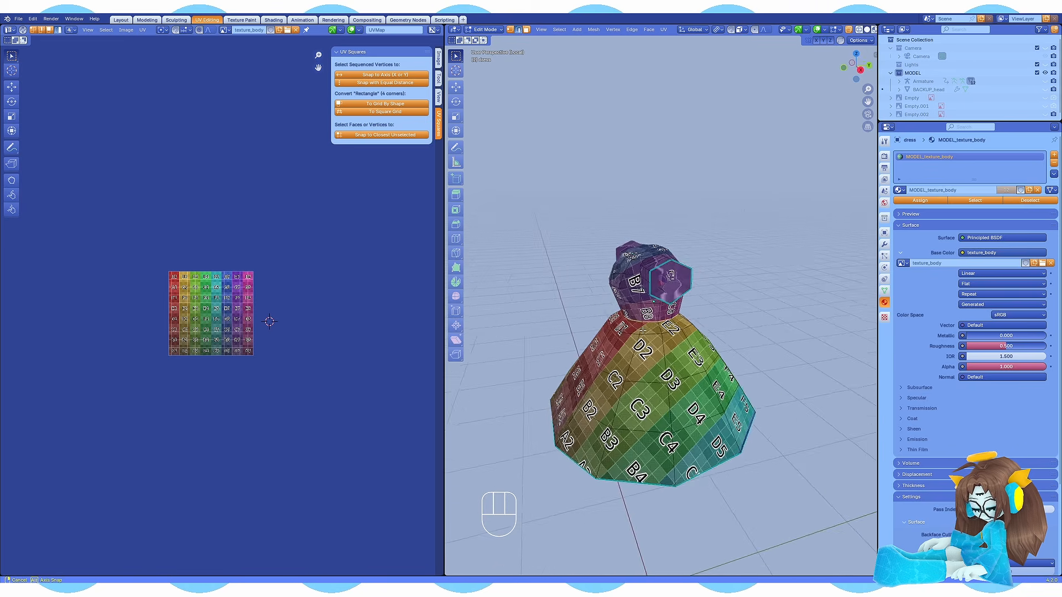
key("a")
key("alt+a")
scroll(711, 299, "up", 4)
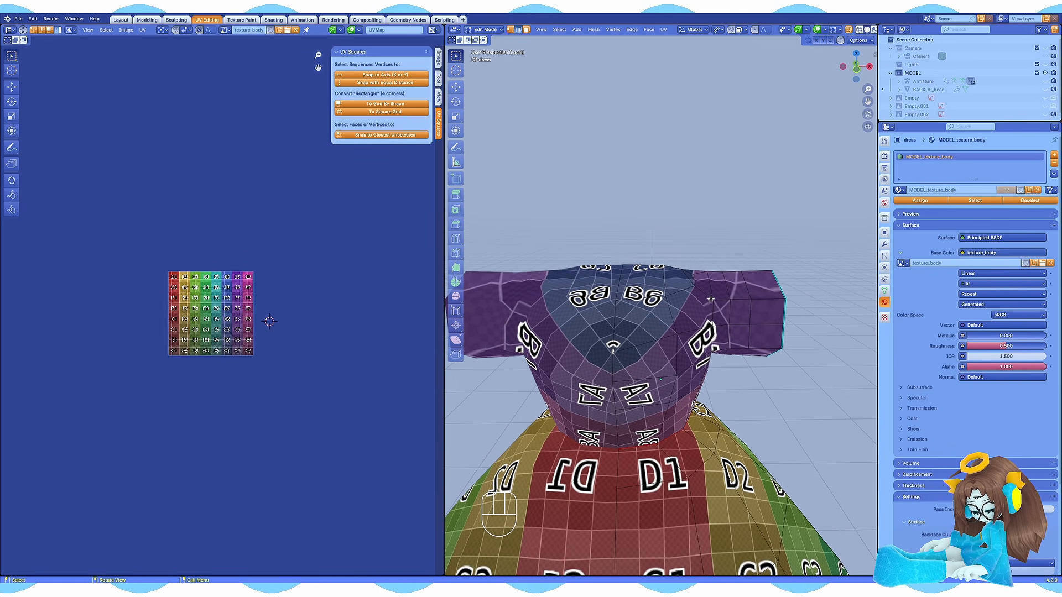
middle_click_drag(711, 300, 624, 272)
middle_click_drag(630, 279, 701, 336)
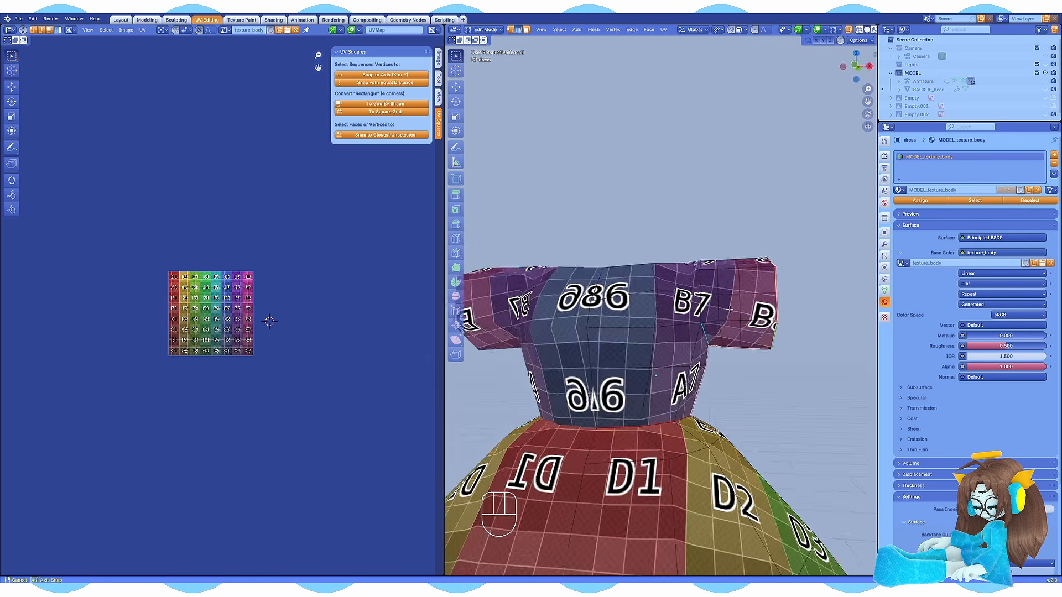
key("a")
middle_click_drag(636, 343, 636, 310)
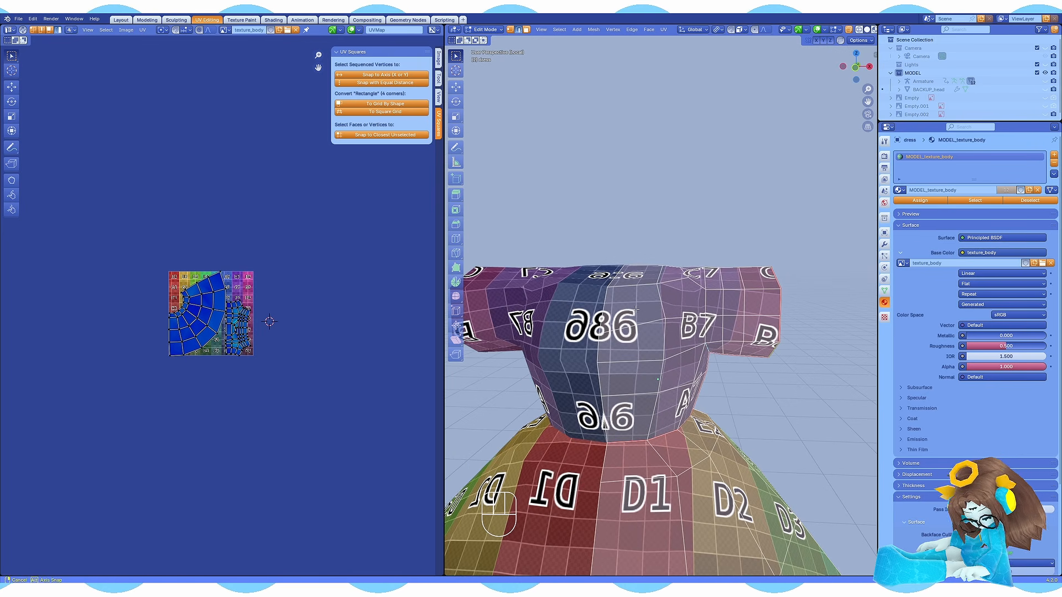
- Try separating the dress sleeve from the bodice with a seam around the shoulder
key("alt+a")
middle_click_drag(708, 306, 653, 313)
left_click(650, 354, "alt")
key("a")
scroll(221, 310, "up", 4)
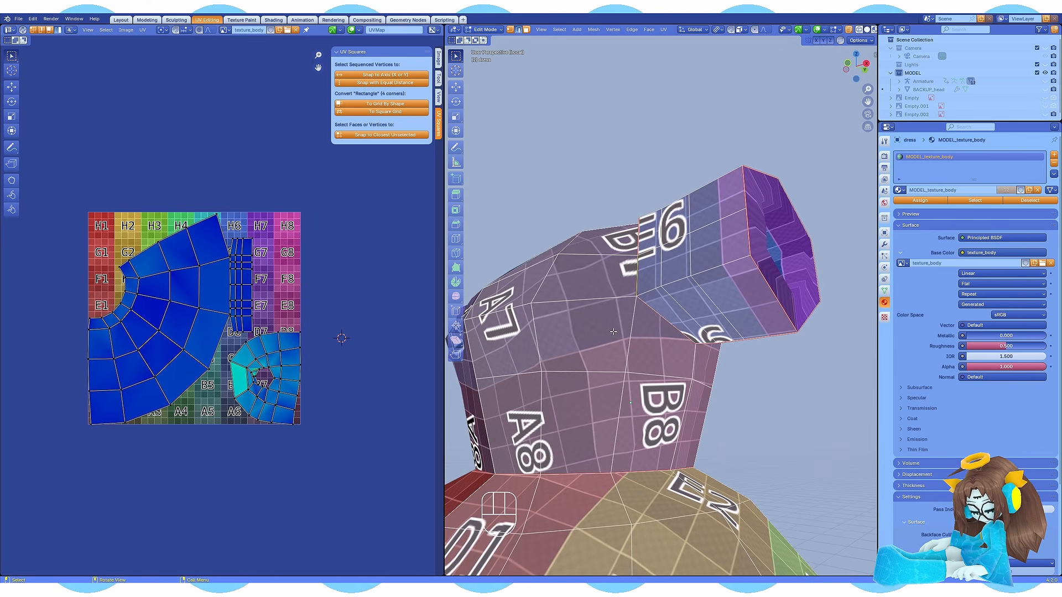
key("ctrl+z")
- Unwrap the dress with its sleeves joined to the bodice, and scale and move its UV islands
key("a")
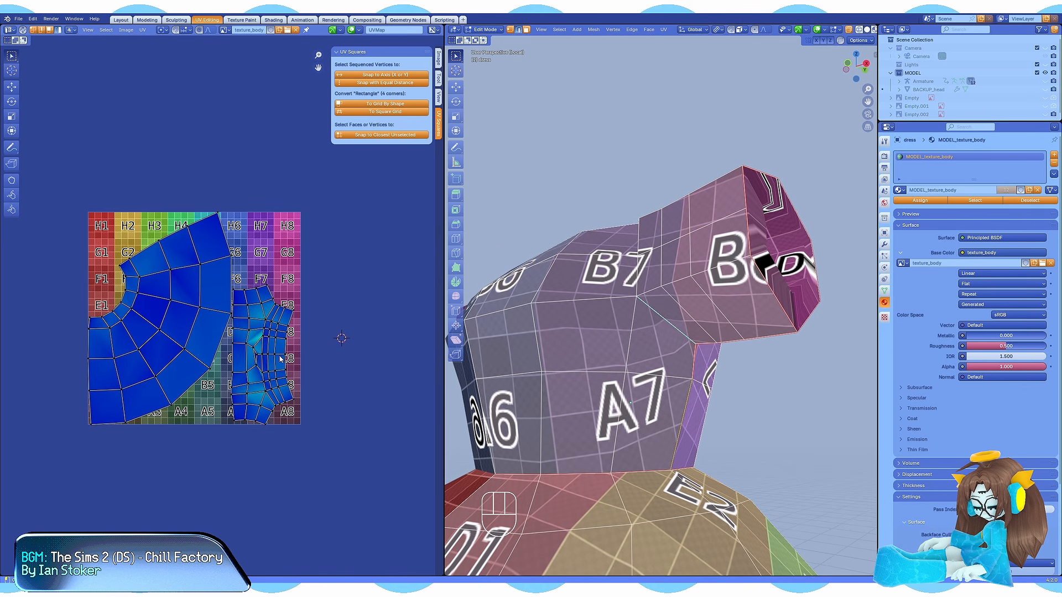
middle_click_drag(707, 305, 636, 310)
scroll(279, 358, "down", 3)
key("s")
key("g")
- Leave Edit Mode and local view on the dress and save the file
key("Tab")
key("KP_Divide")
middle_click_drag(719, 265, 627, 287)
key("ctrl+s")
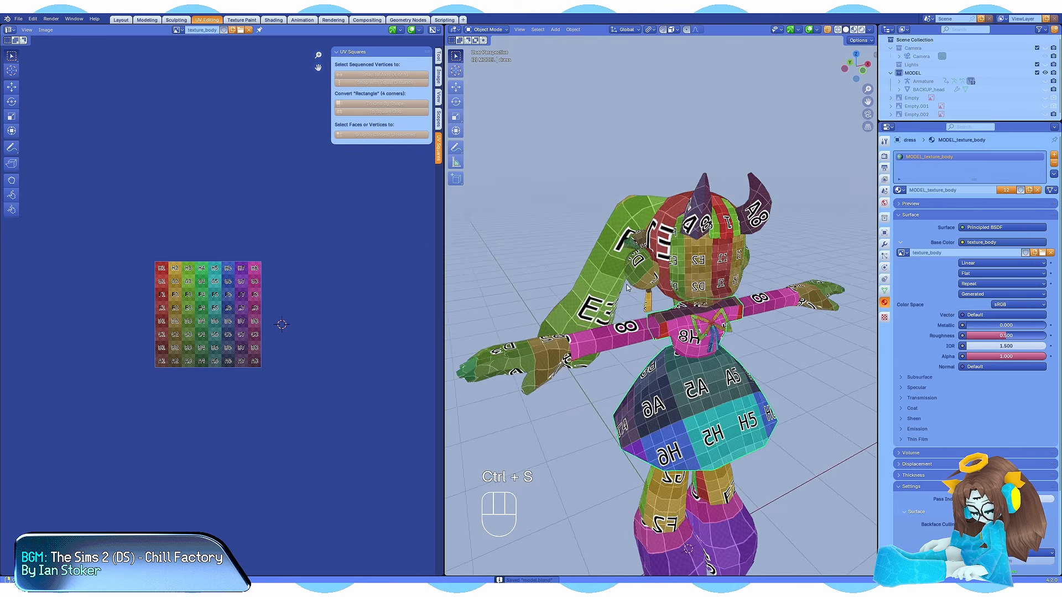
- Select all the model's objects and enter Edit Mode on them together
key("KP_1")
key("a")
key("Tab")
- Move the branching UV island into the grid corner at H1 and scale it up to reach F2
scroll(167, 258, "up", 5)
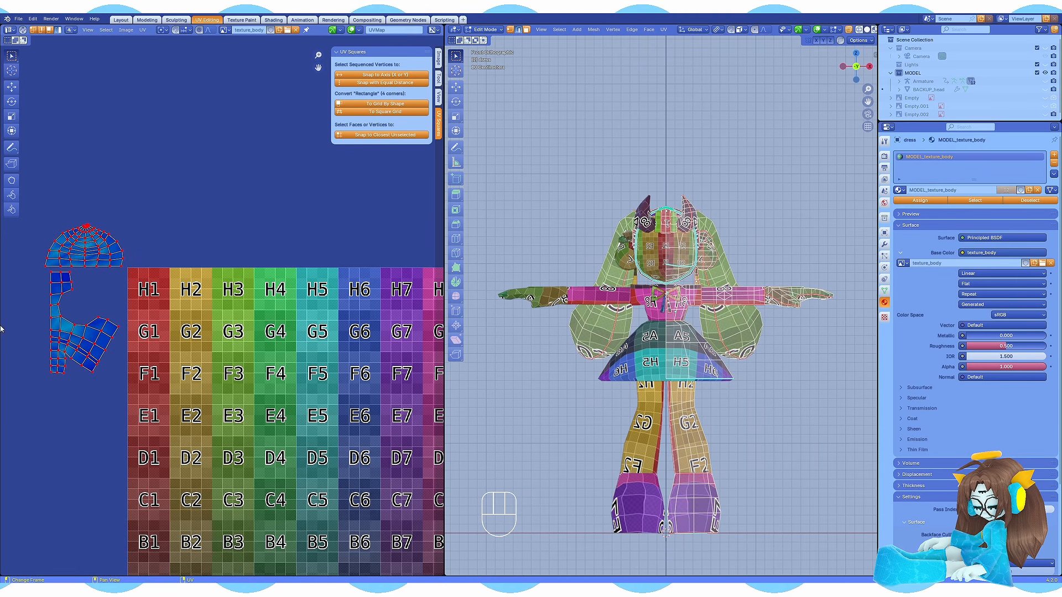
scroll(168, 354, "up", 2)
scroll(220, 307, "down", 1)
key("l")
key("g")
scroll(220, 307, "up", 1)
middle_click_drag(207, 315, 231, 307)
key("s")
left_click(255, 311)
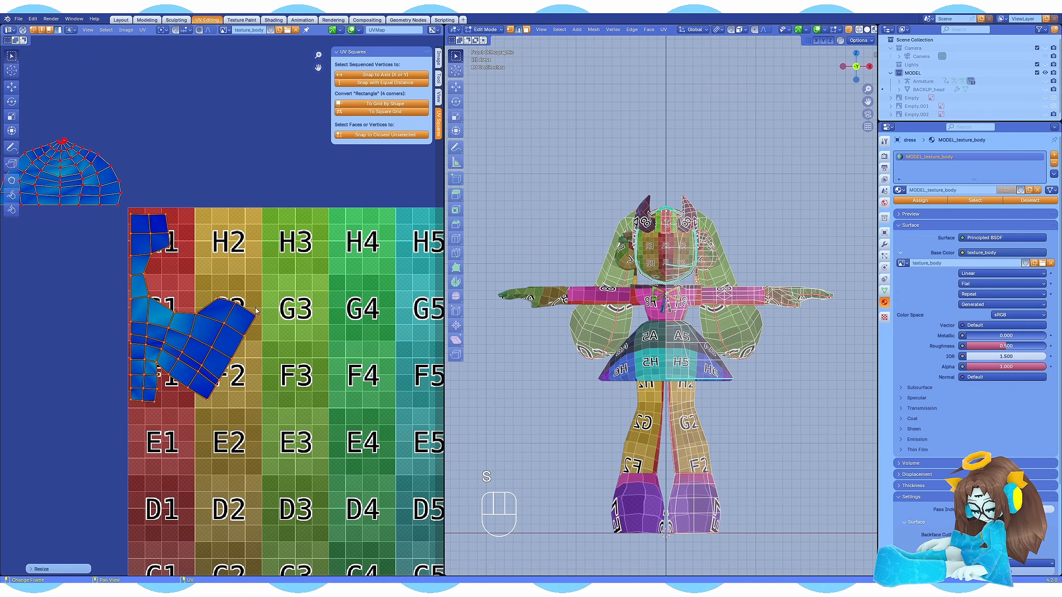
- Move the dome-shaped UV island onto grid cells H3 and H4
scroll(254, 322, "down", 3)
scroll(329, 314, "up", 2)
middle_click_drag(653, 310, 714, 310)
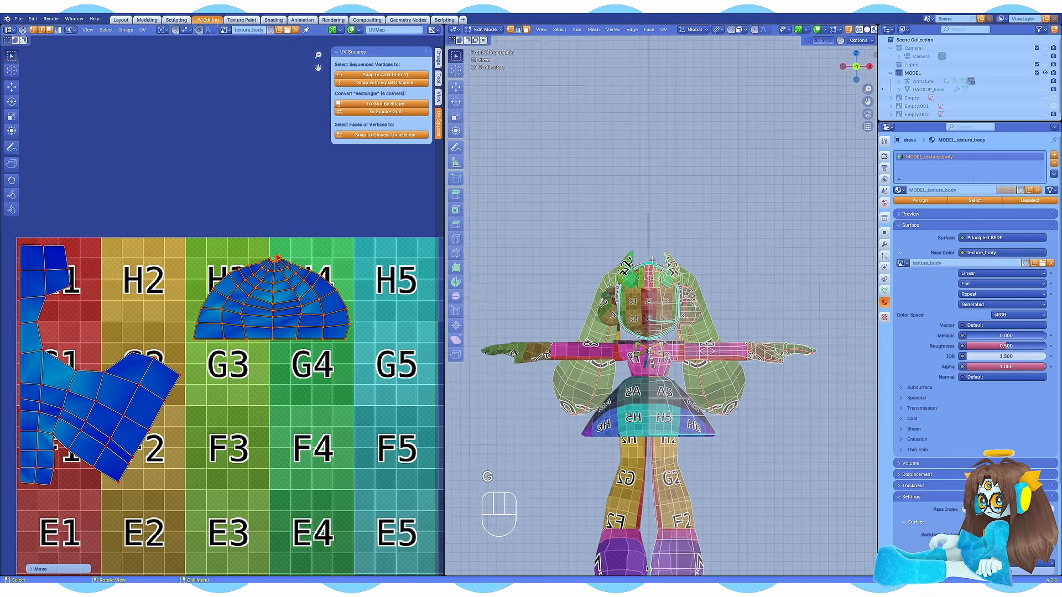
scroll(679, 249, "up", 4)
key("KP_1")
- Enlarge the dome-shaped island slightly and shift it up toward the grid's upper edge
key("s")
left_click(369, 298)
key("g")
key("y")
left_click(372, 297)
key("g")
left_click(370, 294)
middle_click_drag(653, 277, 658, 354)
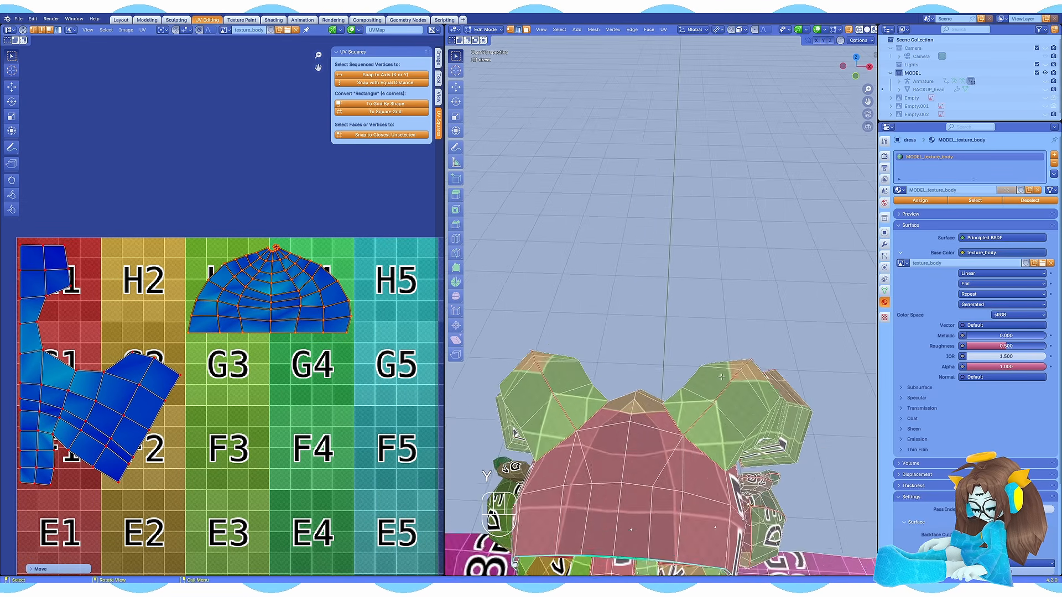
key("KP_1")
- Move the two hand islands beneath the dome-shaped island and scale them together
scroll(233, 310, "down", 7)
key("g")
scroll(279, 327, "up", 7)
key("g")
middle_click_drag(752, 359, 658, 319, "shift")
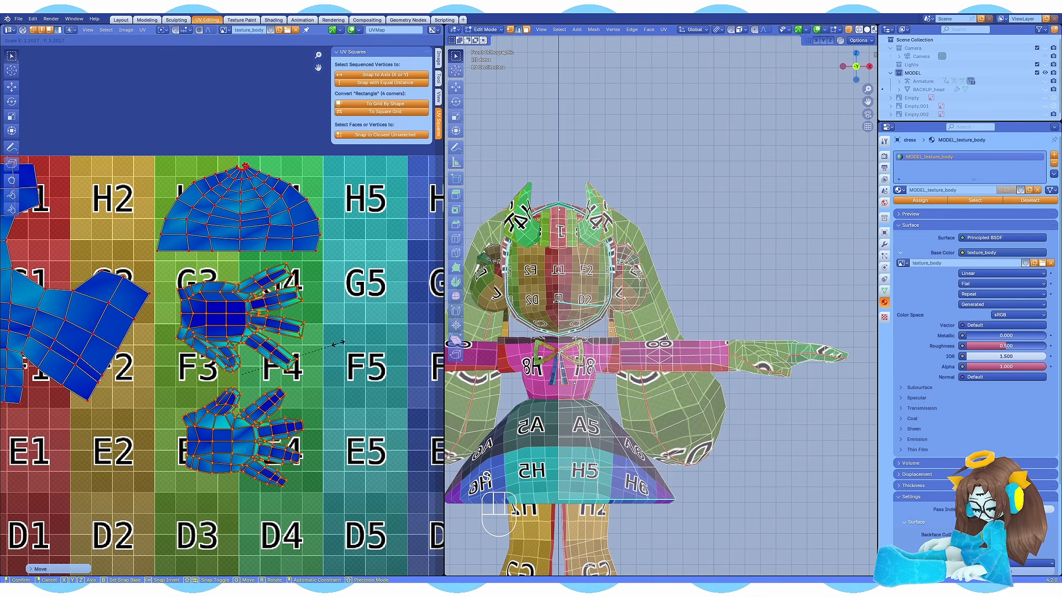
- Move the foot, arm and leg islands closer to the UV grid as a group
scroll(330, 317, "down", 6)
left_click_drag(149, 343, 14, 284)
key("g")
left_click(74, 312)
middle_click_drag(702, 332, 705, 381)
- Reposition the two hand islands in grid columns 3 and 4
scroll(705, 382, "up", 4)
left_click_drag(310, 353, 349, 318)
key("g")
middle_click_drag(663, 332, 675, 371)
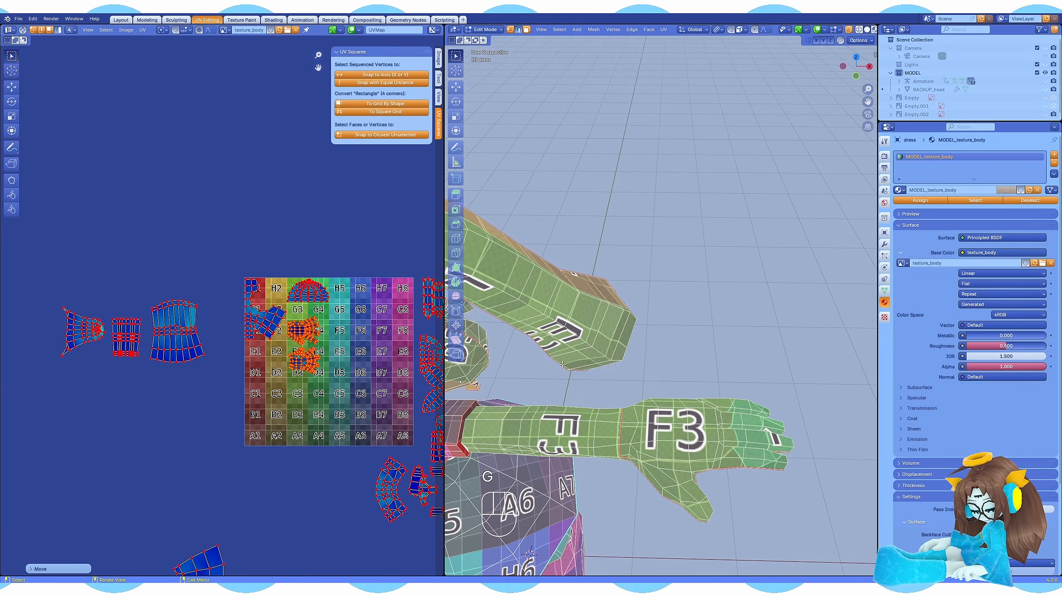
key("KP_1")
- Move the dome-shaped island vertically and scale it down slightly above the hand islands
scroll(675, 354, "down", 4)
scroll(238, 310, "up", 7)
middle_click_drag(387, 276, 221, 243)
left_click(304, 239)
key("g")
key("y")
left_click(303, 232)
key("s")
left_click(299, 235)
middle_click_drag(299, 238, 298, 289)
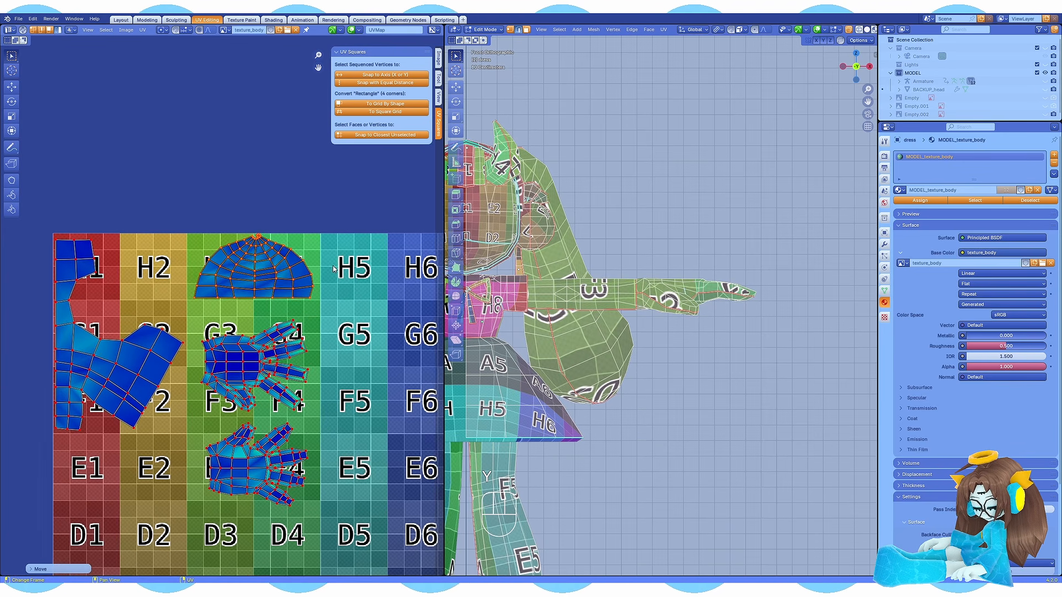
- Move the hand islands up along Y so they stack tightly under the dome-shaped island
scroll(255, 437, "up", 1)
left_click(265, 431)
key("g")
key("y")
left_click(282, 405)
scroll(282, 406, "down", 8)
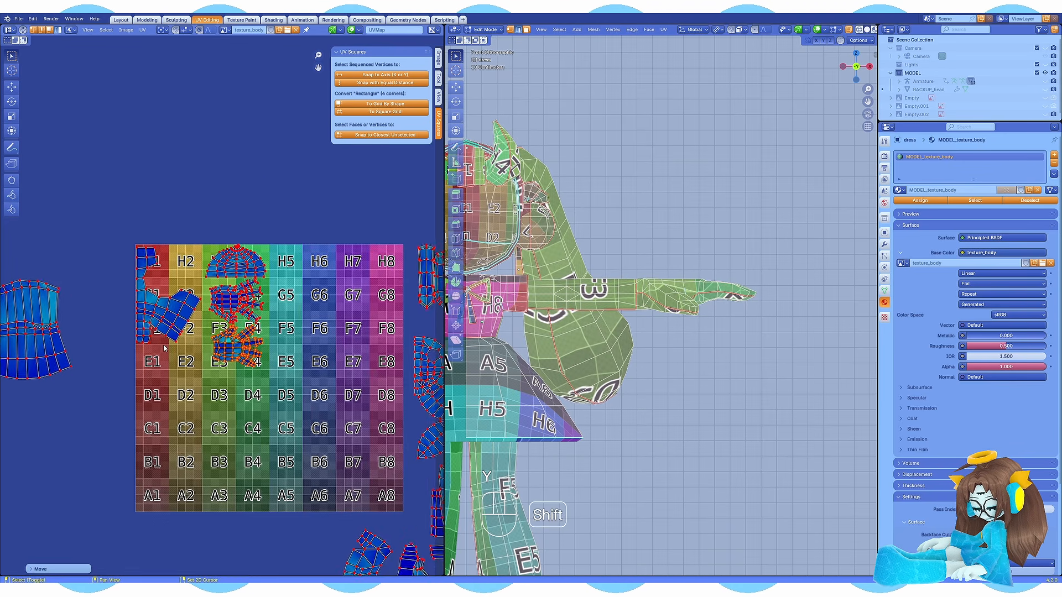
- Scale down the branching island and move it back into the grid corner at H1
scroll(192, 355, "up", 6)
scroll(222, 315, "up", 1)
middle_click_drag(221, 315, 258, 317)
left_click(233, 365)
key("s")
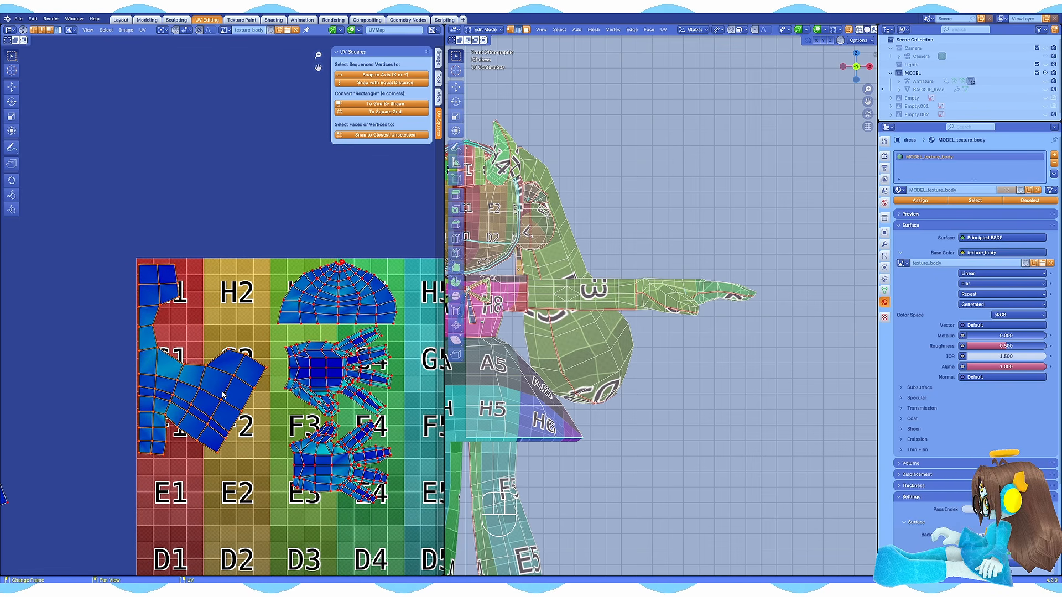
left_click(221, 354)
key("g")
left_click(194, 337)
- Move the arm island beneath the branching island, over cells F1 and E1, and save the file
scroll(194, 343, "down", 5)
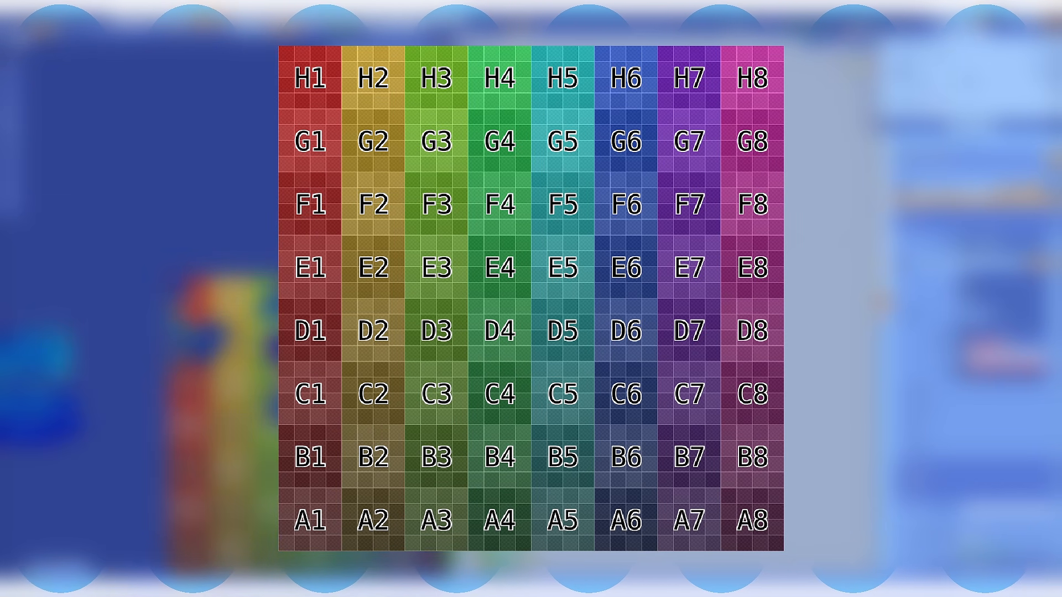
scroll(249, 354, "up", 5)
left_click(227, 365)
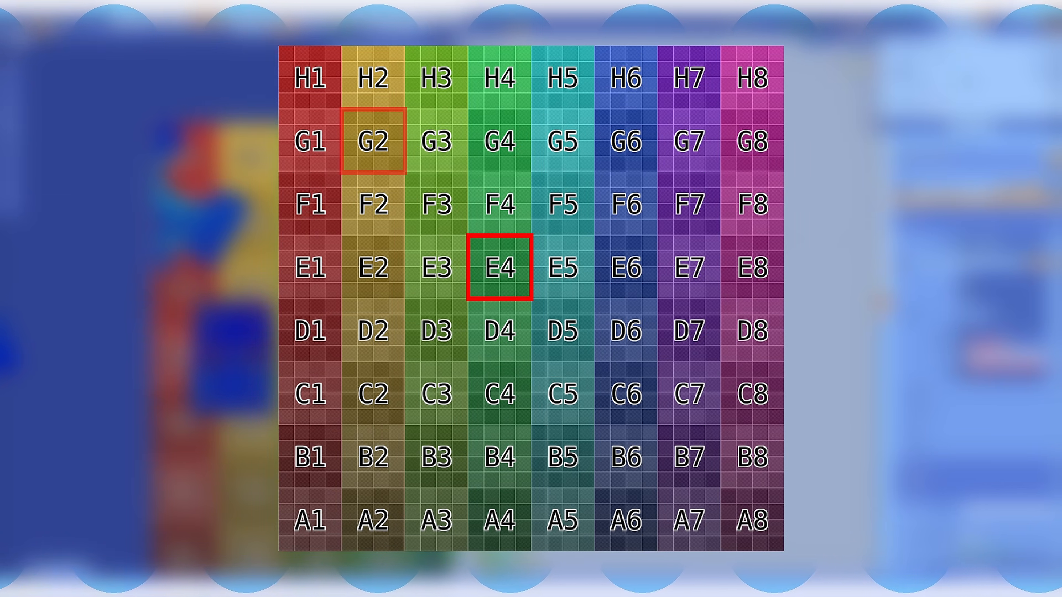
key("g")
left_click(199, 348)
middle_click_drag(199, 349, 160, 372)
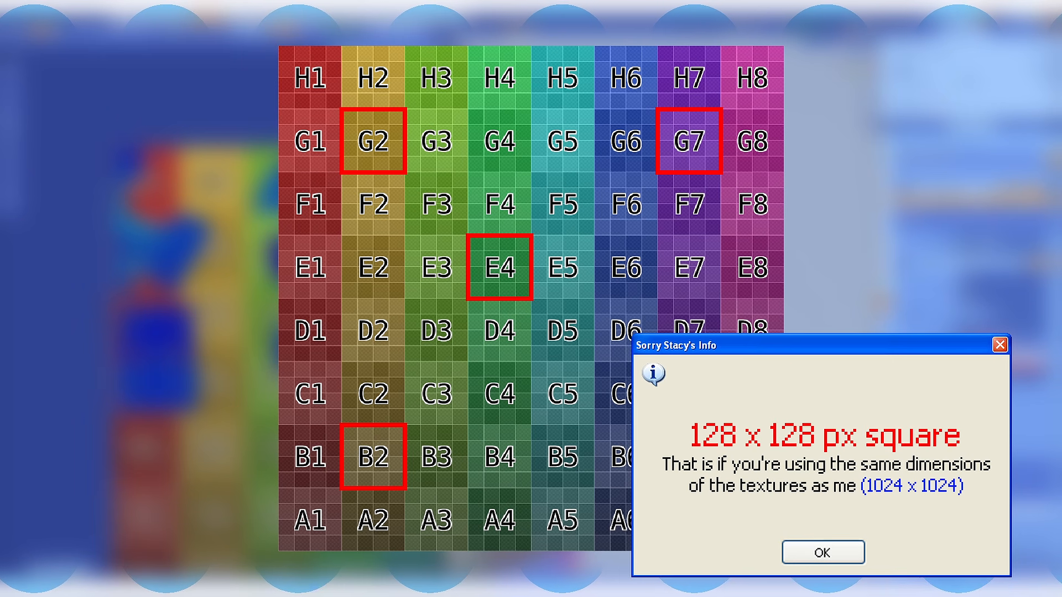
scroll(238, 326, "down", 4)
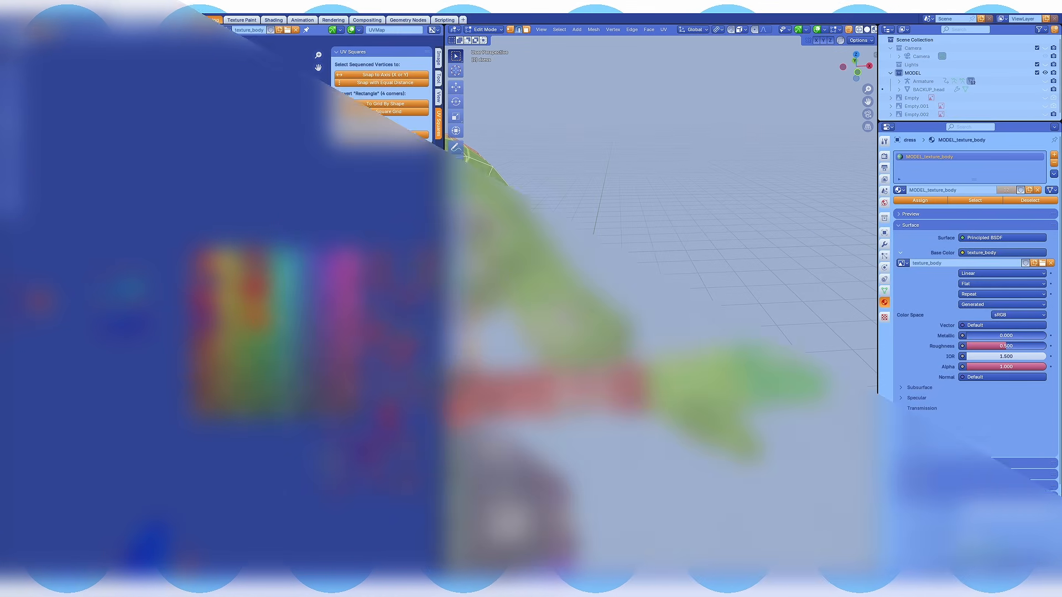
scroll(315, 354, "down", 1)
scroll(282, 314, "up", 4)
key("ctrl+s")
- Move, rotate and scale down the leg island so it fits beneath the arm island around D1 to C2
key("n")
left_click(310, 92)
key("g")
left_click(249, 431)
middle_click_drag(248, 432, 266, 358)
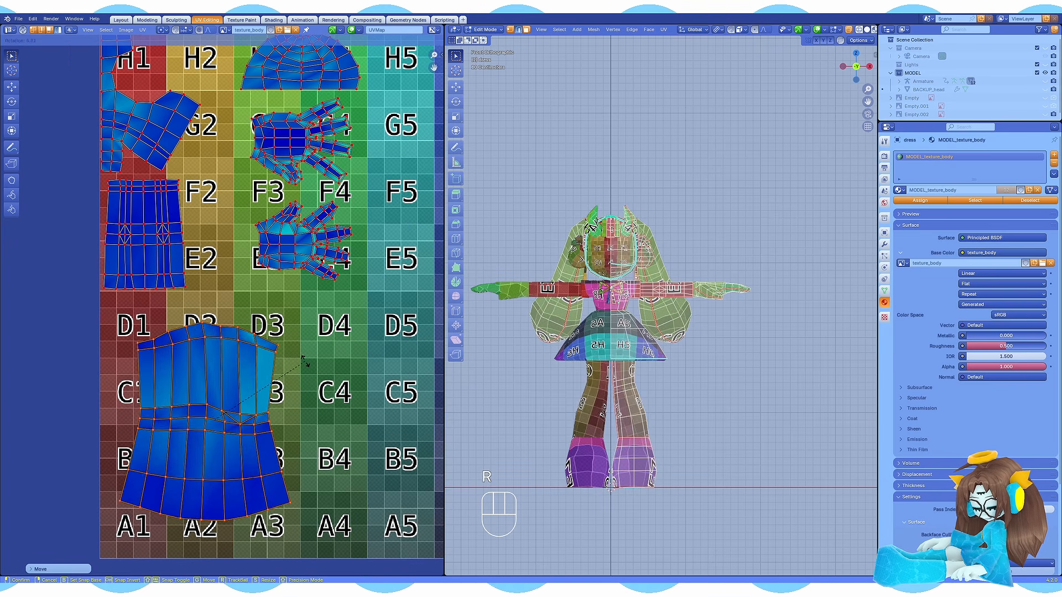
key("s")
scroll(259, 335, "up", 3)
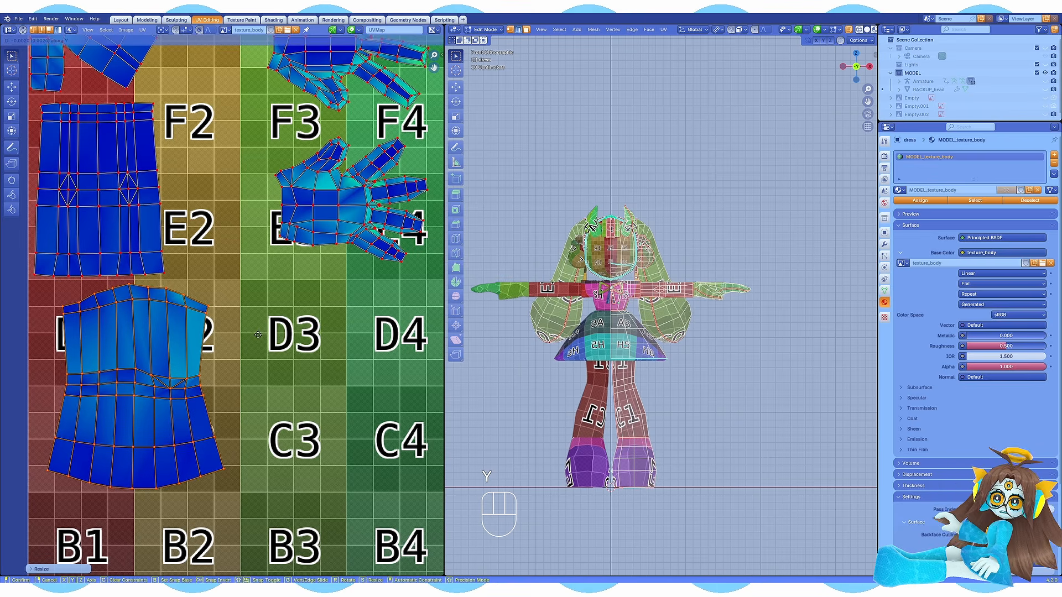
left_click(258, 334)
- Move and rotate the foot island into the space beside the leg island, around D3 to C4
scroll(243, 343, "down", 6)
left_click(183, 154)
key("g")
scroll(267, 344, "up", 3)
key("r")
key("g")
scroll(227, 337, "down", 4)
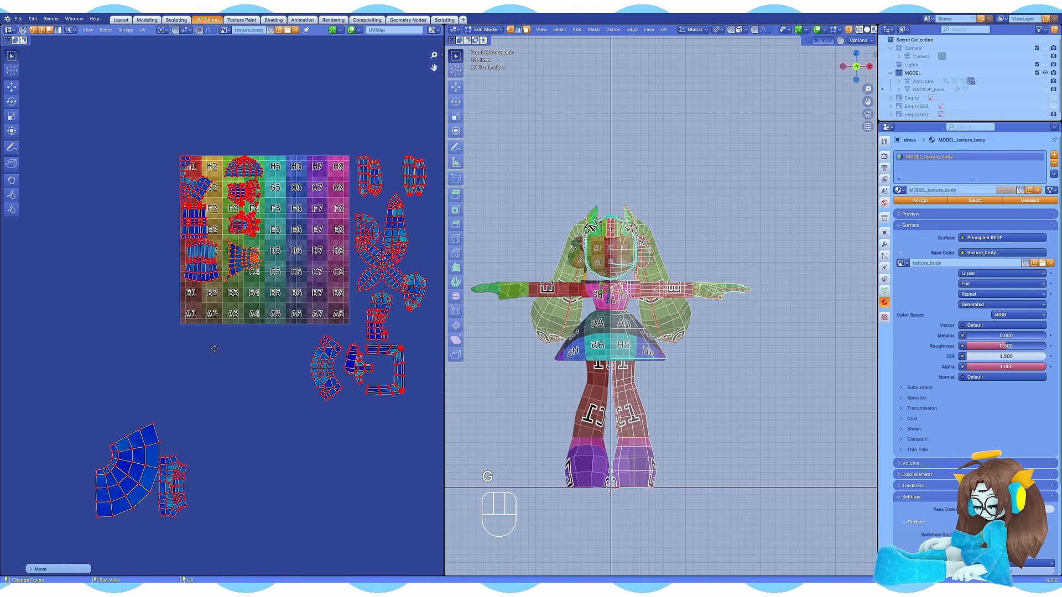
- Move the skirt island into the grid corner around D8 to A7, scaling and rotating it to fit
middle_click_drag(215, 348, 198, 373)
scroll(218, 393, "up", 3)
scroll(218, 394, "down", 3)
left_click(83, 470)
key("g")
scroll(166, 308, "up", 2)
key("s")
key("r")
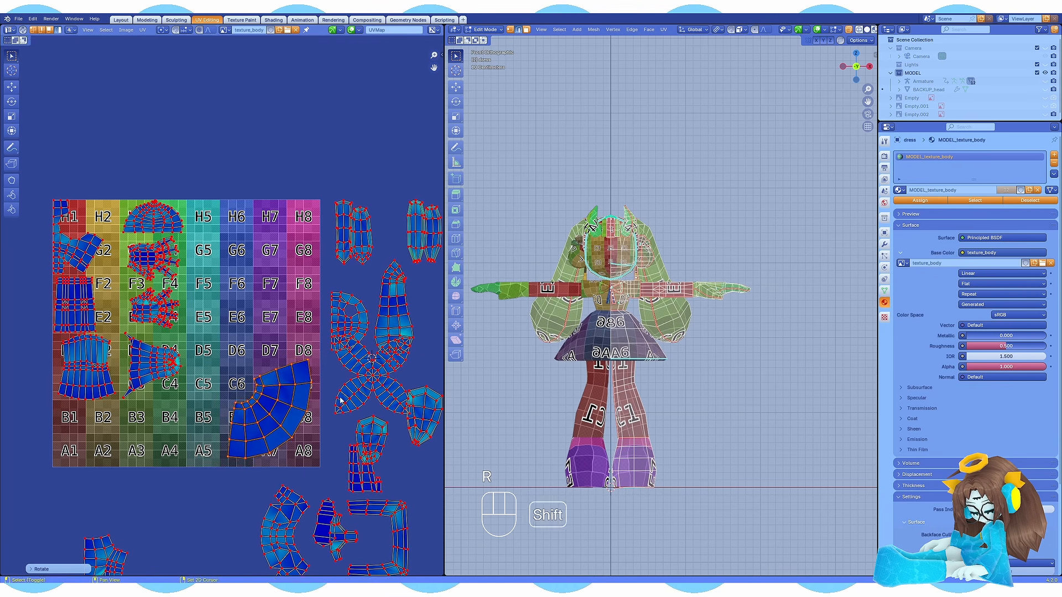
- Refine the skirt island's position, size and rotation so it sits snugly in the grid corner around A8
scroll(271, 386, "up", 3)
key("g")
key("s")
key("r")
left_click(395, 401)
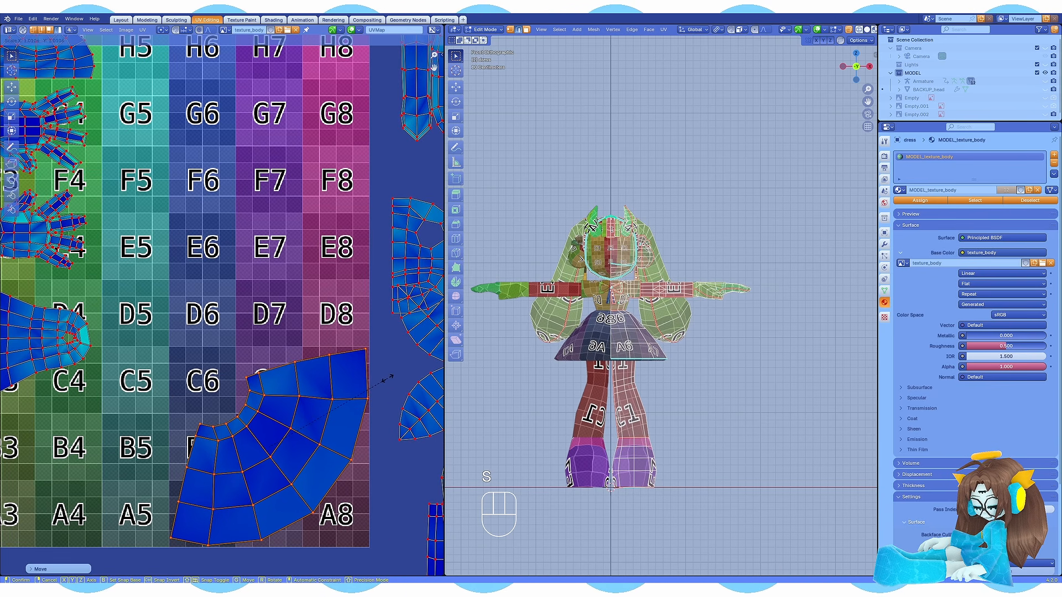
left_click(387, 379)
- Move the upper-body clothing island into the space above the skirt island, around D5 to D8, turning it horizontal and scaling it
scroll(187, 420, "down", 3)
left_click(108, 492)
key("g")
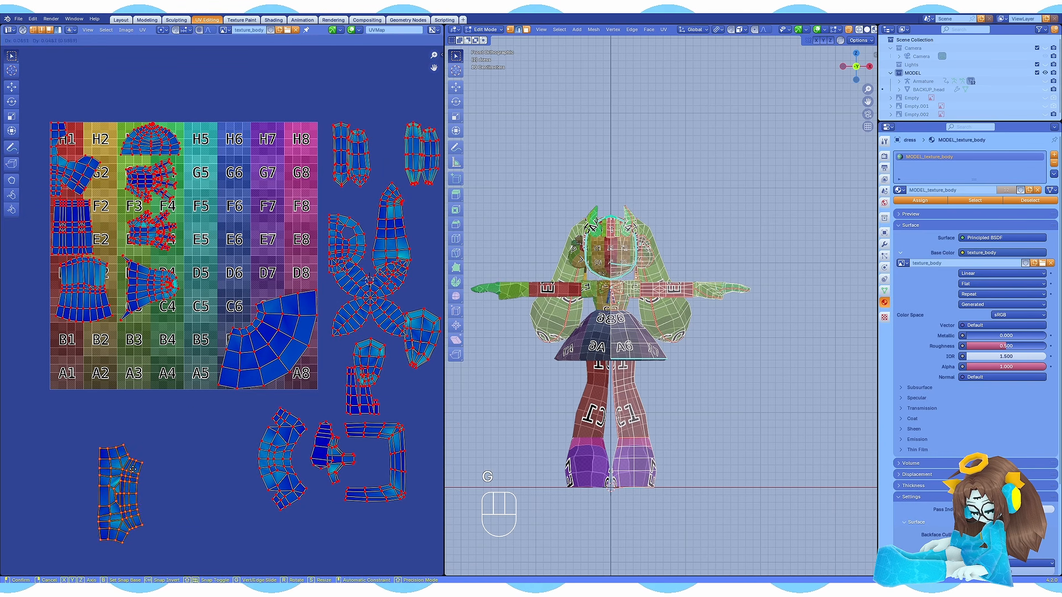
scroll(191, 343, "up", 2)
left_click(167, 430)
right_click(167, 430)
key("x")
scroll(255, 293, "up", 2)
key("g")
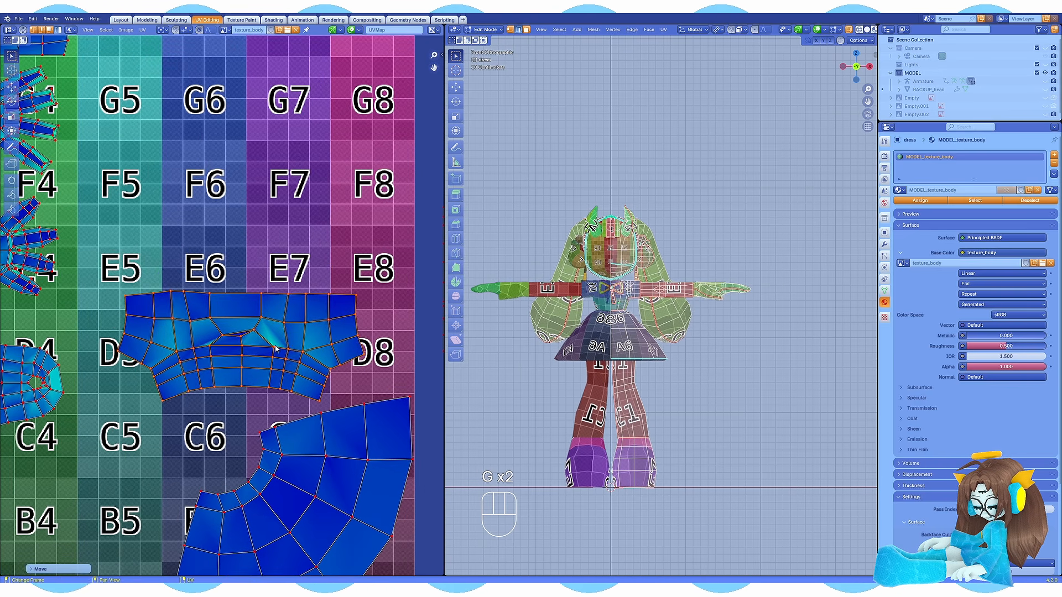
key("s")
- Align the shoe island with the grid's lower edge around A3 to A5
key("g")
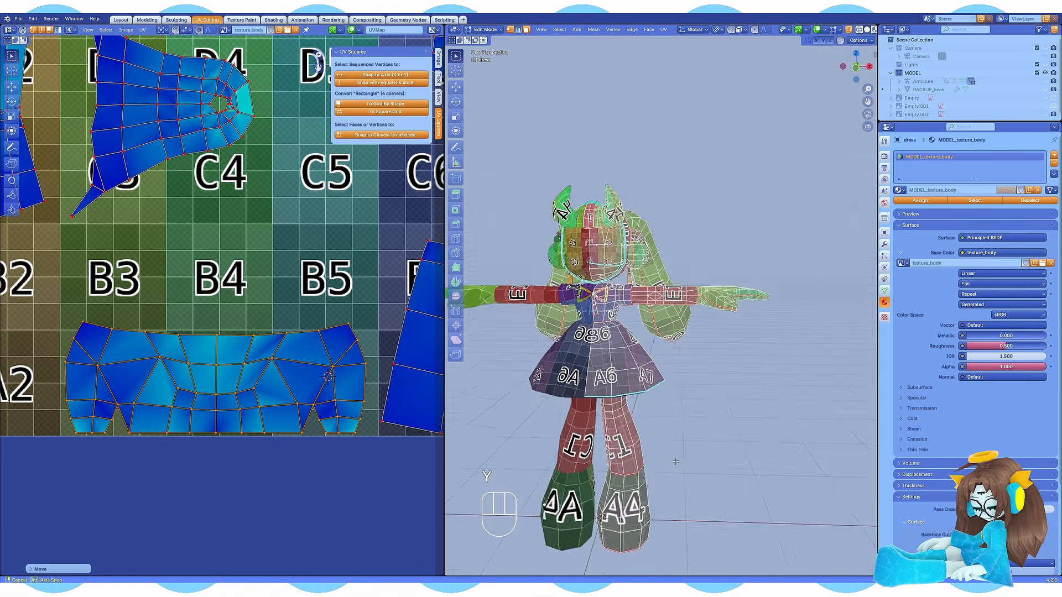
key("KP_1")
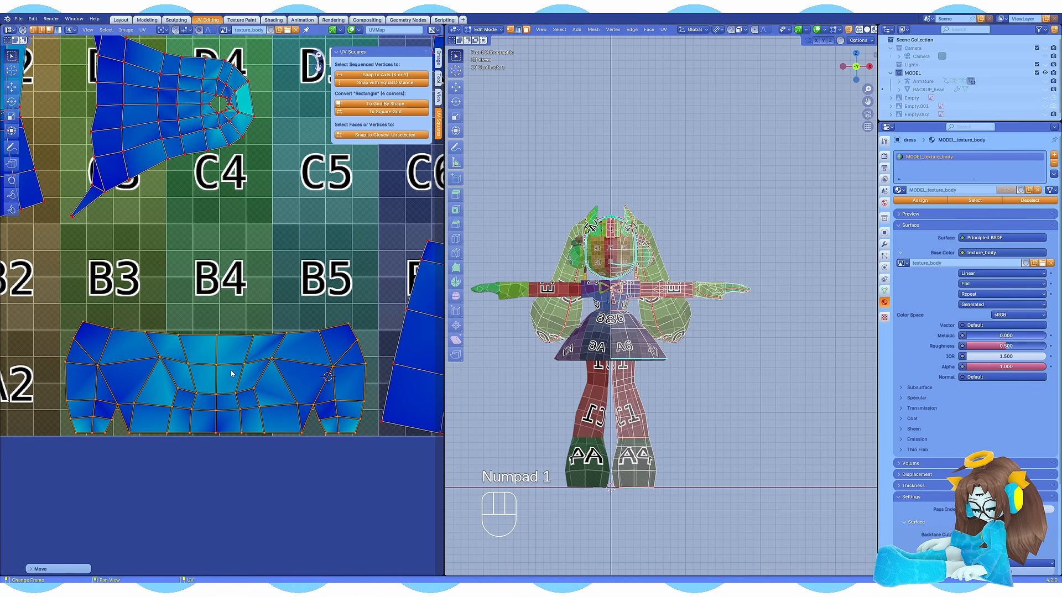
scroll(232, 373, "down", 5)
middle_click_drag(262, 399, 196, 550)
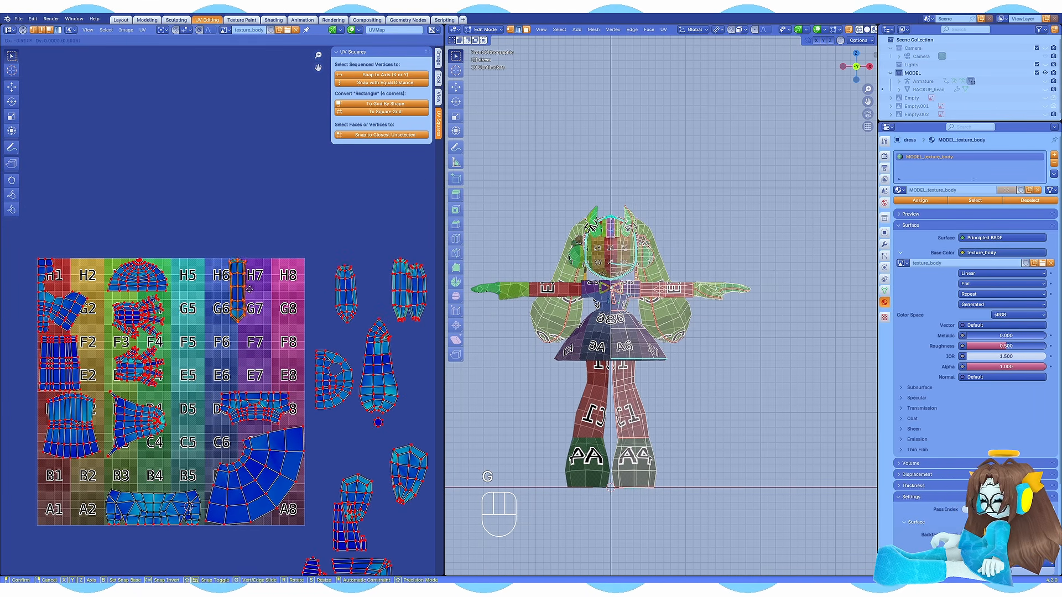
- Bring the narrow strip islands from outside the grid into the H6 to H8 area and scale them to fit
left_click_drag(281, 244, 421, 313)
key("g")
left_click(232, 307)
scroll(226, 304, "up", 1)
key("s")
left_click(315, 297)
key("g")
left_click(387, 296)
scroll(382, 293, "up", 2)
scroll(388, 312, "down", 1)
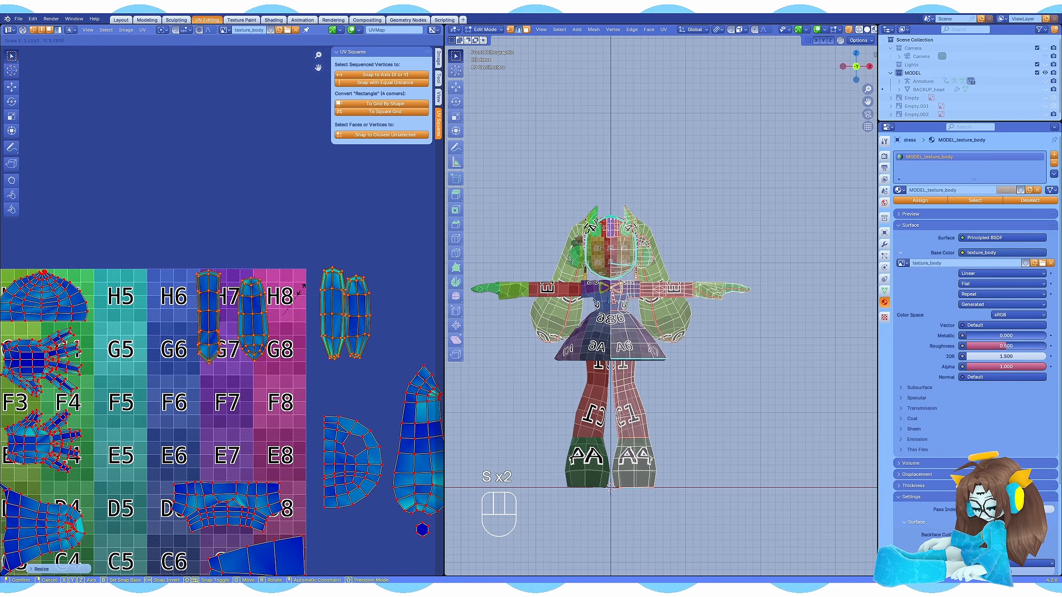
key("s")
key("g")
left_click(249, 313)
scroll(252, 312, "up", 1)
scroll(252, 312, "down", 1)
- Place the half-dome horn island around H5 to G5 and move both hand islands up to H3 to F4
key("g")
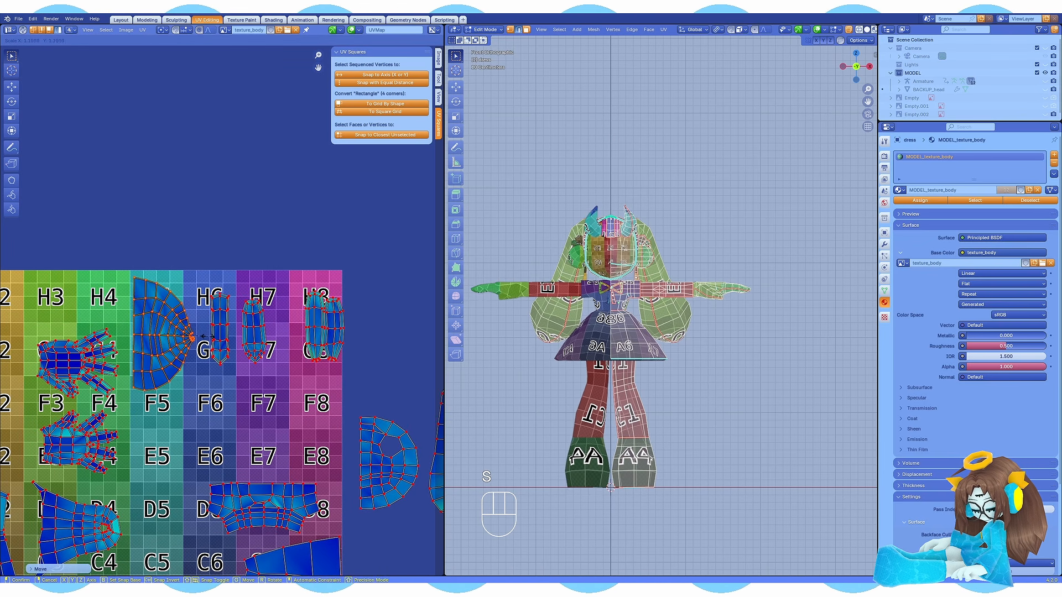
left_click(207, 336)
middle_click_drag(207, 336, 246, 332)
key("g")
left_click(221, 432)
scroll(246, 332, "up", 1)
- Reposition and group the narrow strip islands around H6 and save the file
left_click_drag(384, 279, 219, 359)
key("g")
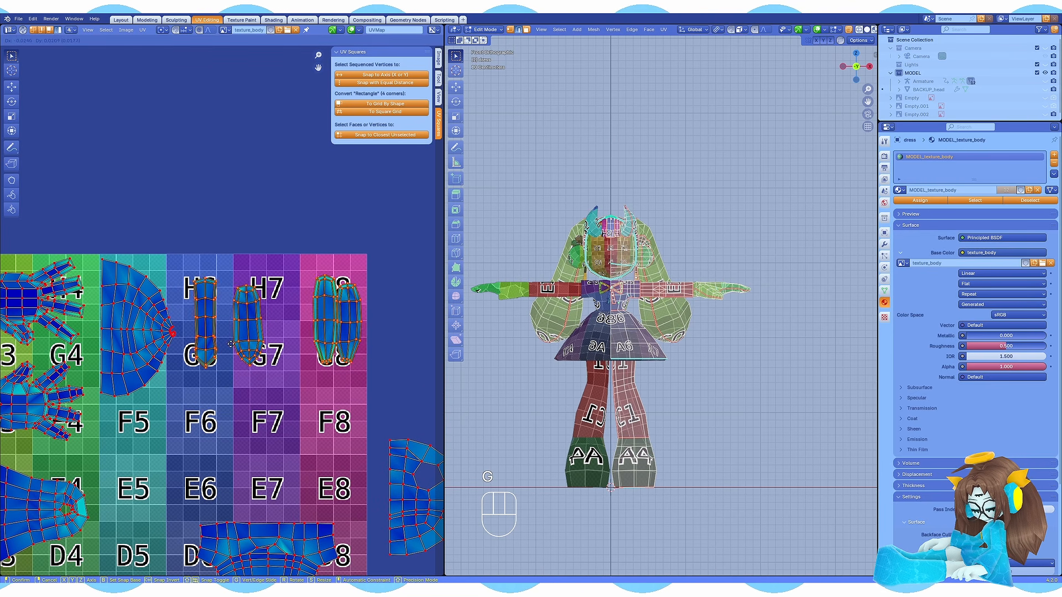
left_click(266, 327)
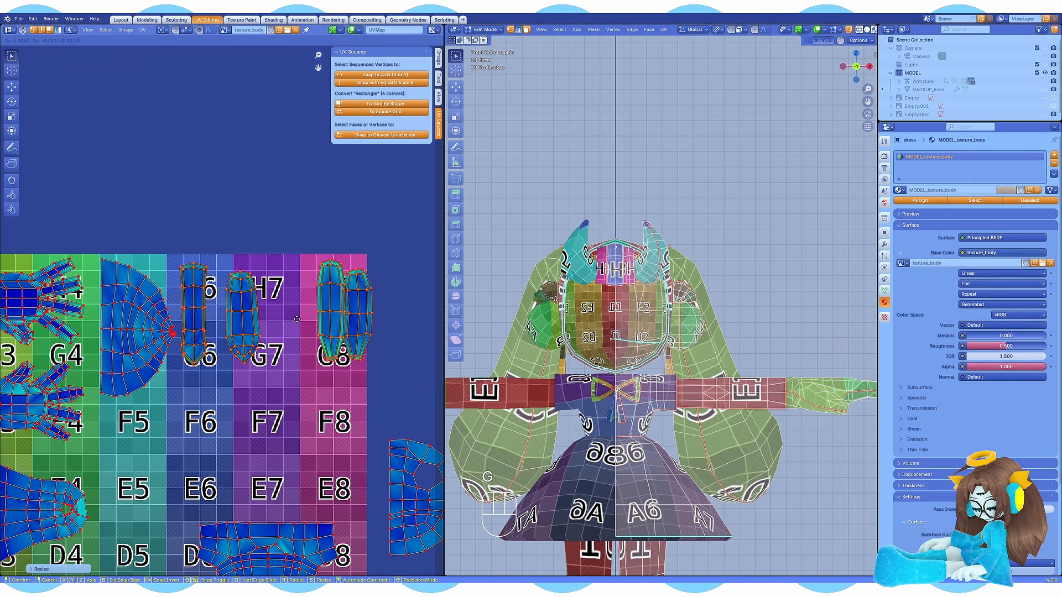
left_click(222, 299)
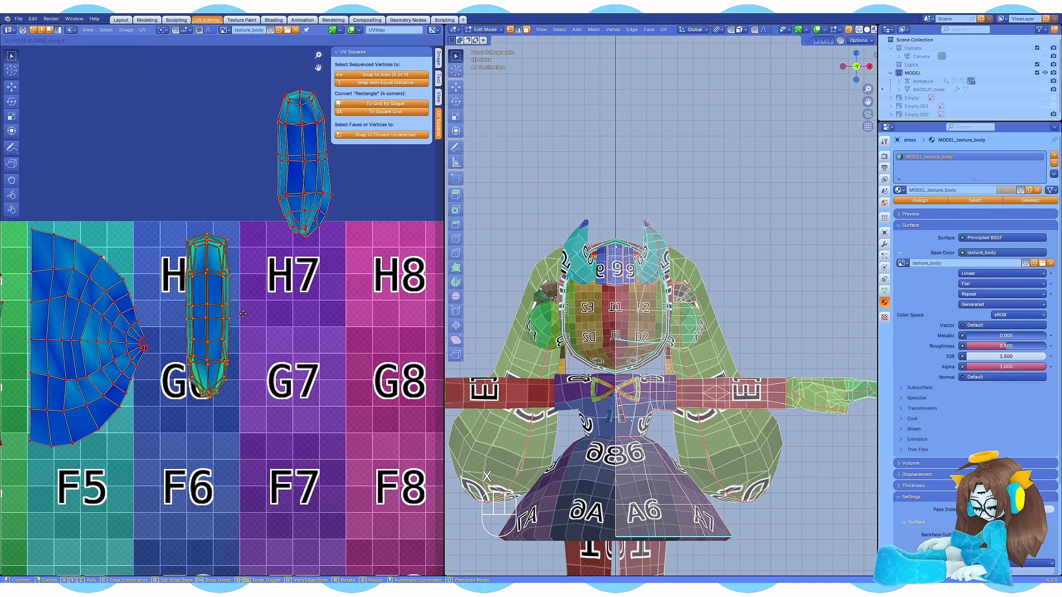
scroll(223, 299, "down", 4)
key("ctrl+s")
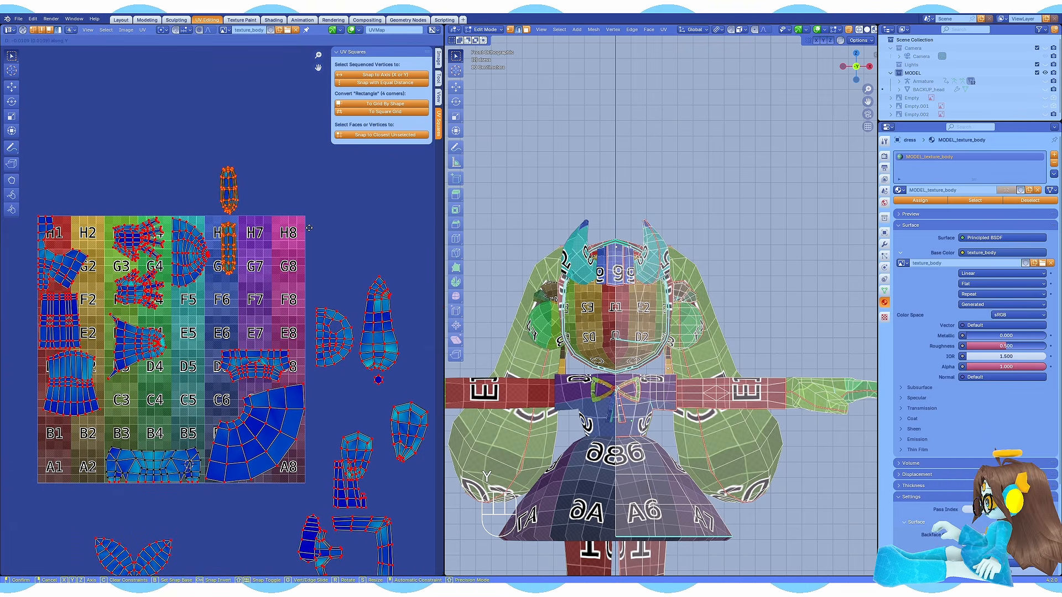
- Shift the strip island to the edge at H8 and fit the long hair island, scaled up, around H6 to E7
key("g")
left_click(225, 309)
scroll(225, 309, "up", 1)
key("s")
left_click(254, 268)
scroll(254, 268, "up", 3)
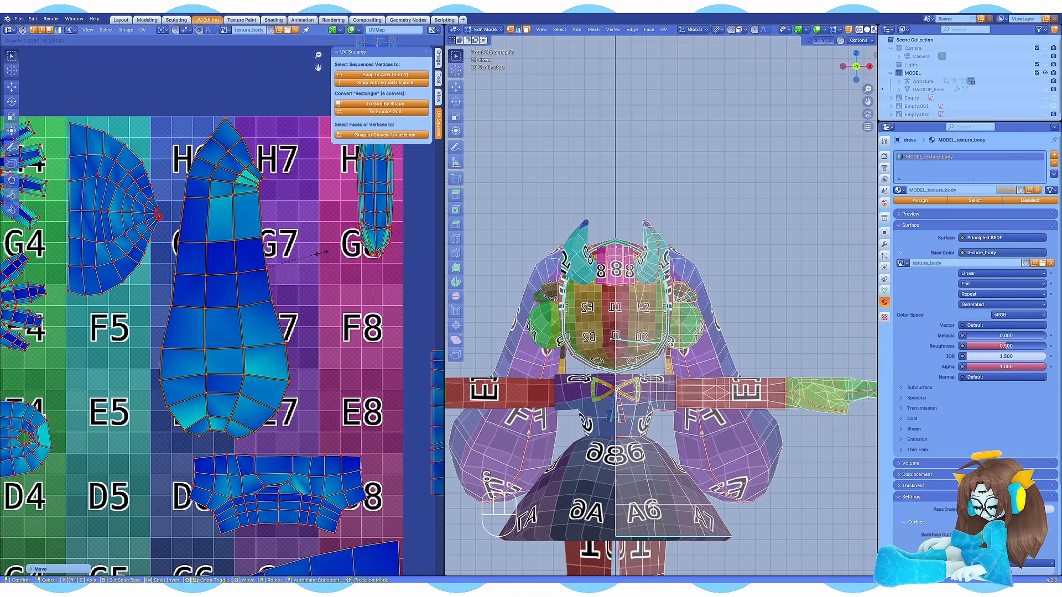
key("s")
left_click(324, 268)
scroll(324, 268, "down", 5)
key("g")
left_click(311, 287)
- Move the small hexagon island into the gap between the long hair and upper-body islands, scale it, and save the file
scroll(310, 287, "up", 1)
key("g")
left_click(336, 301)
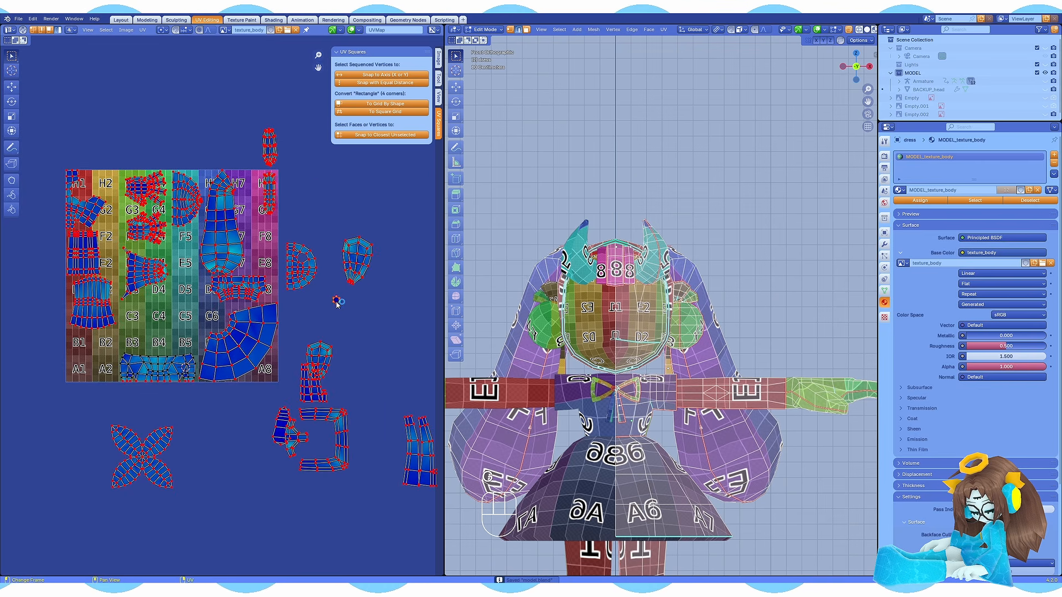
scroll(215, 249, "up", 8)
key("g")
scroll(182, 243, "down", 7)
scroll(185, 227, "up", 4)
key("g")
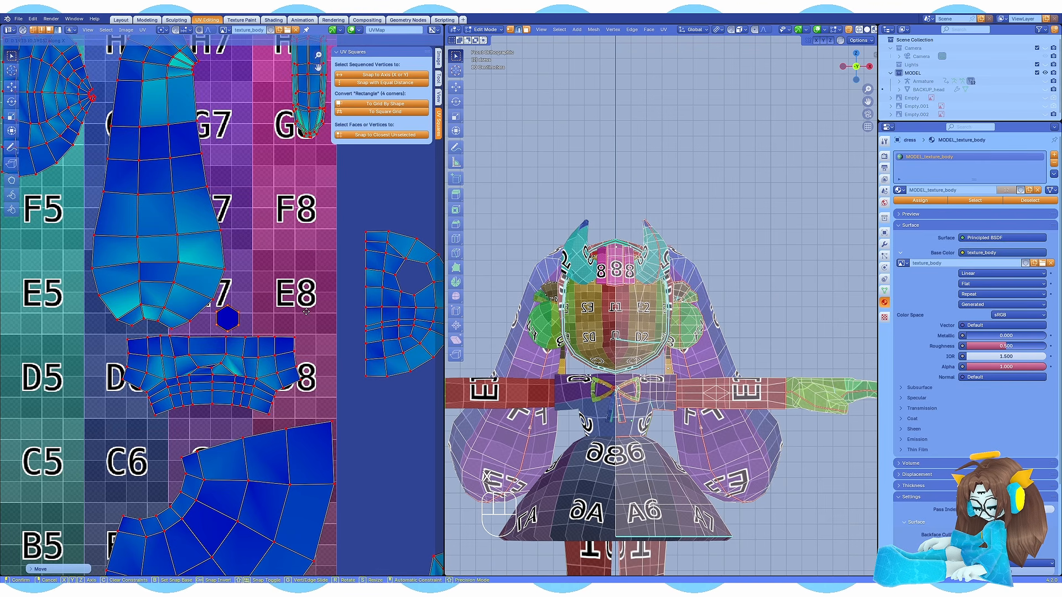
scroll(72, 293, "up", 3)
key("s")
left_click(219, 309)
scroll(219, 310, "down", 3)
key("ctrl+s")
scroll(216, 344, "down", 4)
- Undo the last change and move the small rounded island off the straight-sided island it overlaps
middle_click_drag(313, 339, 303, 294)
key("ctrl+z")
left_click_drag(321, 380, 293, 347)
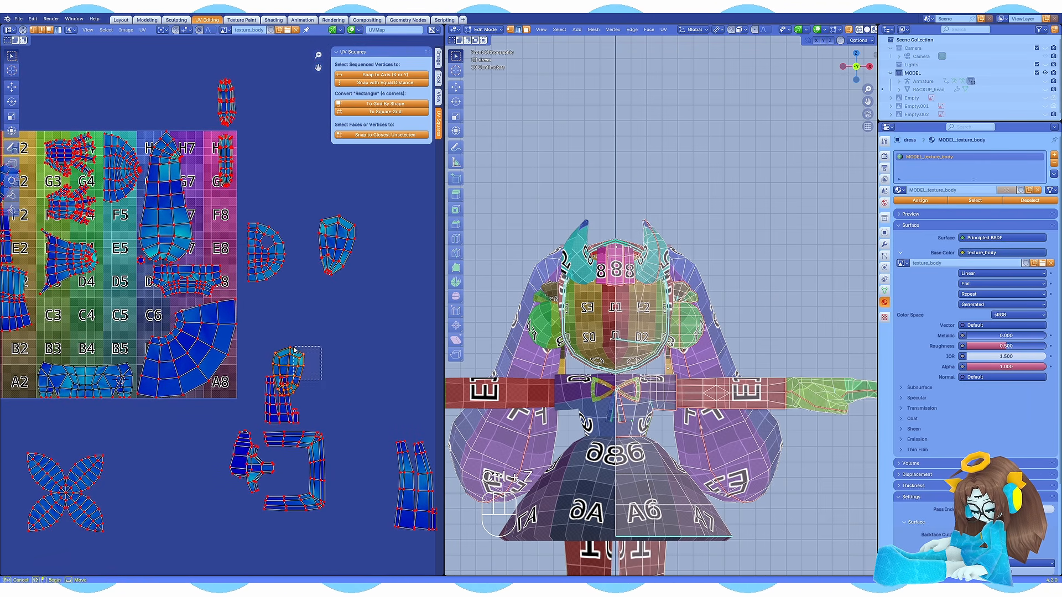
scroll(238, 396, "up", 2)
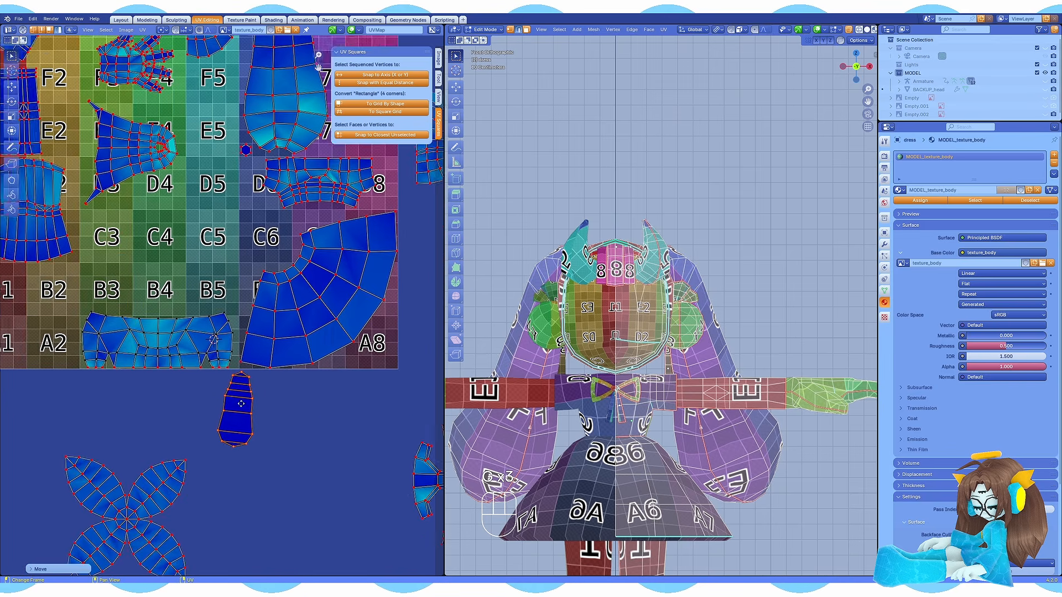
- Move, rotate and scale the shoe sole island to fit above the shoe island around B3 to B5, and save the file
middle_click_drag(232, 354, 343, 385)
key("r")
key("g")
left_click(310, 320)
scroll(310, 310, "up", 2)
middle_click_drag(658, 354, 672, 188)
key("s")
left_click(356, 310)
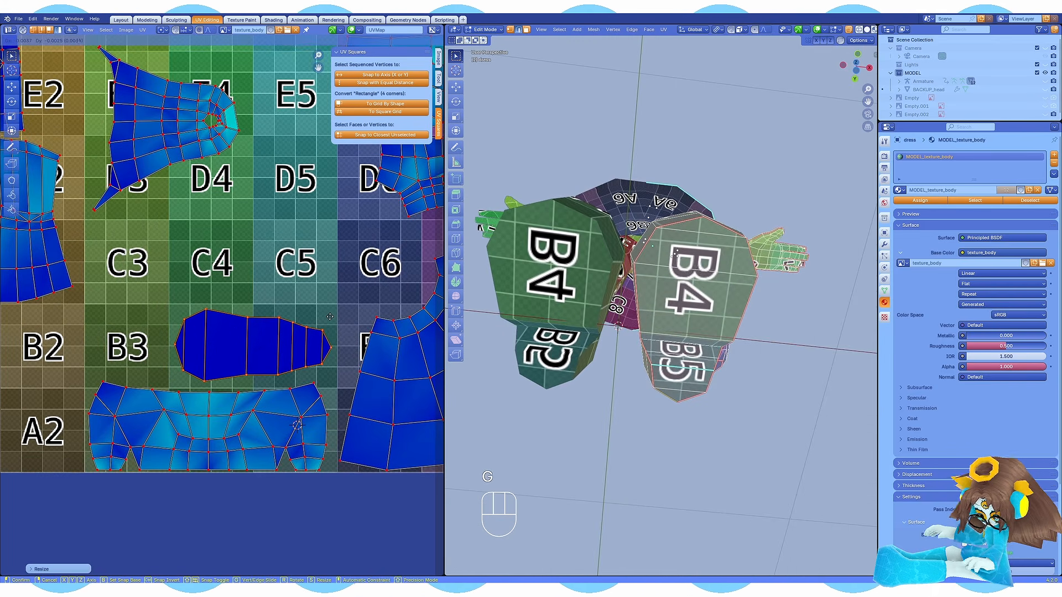
key("KP_1")
scroll(177, 326, "down", 5)
key("ctrl+s")
- Move the fan-shaped island out of D3 to C4, the leg island to around E3, and the four-petal island into the A1 corner area
middle_click_drag(155, 249, 208, 311)
scroll(207, 311, "up", 1)
key("g")
left_click(169, 386)
key("g")
left_click(243, 333)
left_click(245, 544)
key("g")
left_click(212, 433)
scroll(212, 433, "up", 2)
scroll(703, 322, "up", 4)
middle_click_drag(702, 321, 678, 323, "shift")
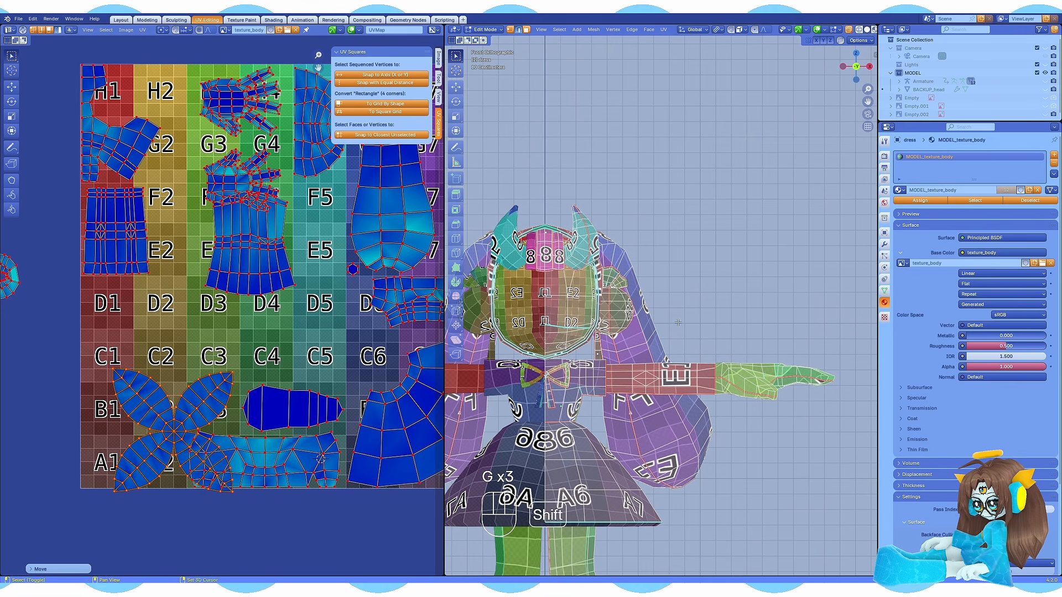
- Fit the four-petal island into the A1 corner by moving, rotating and scaling it, and save the file
key("g")
left_click(176, 437)
scroll(176, 436, "up", 3)
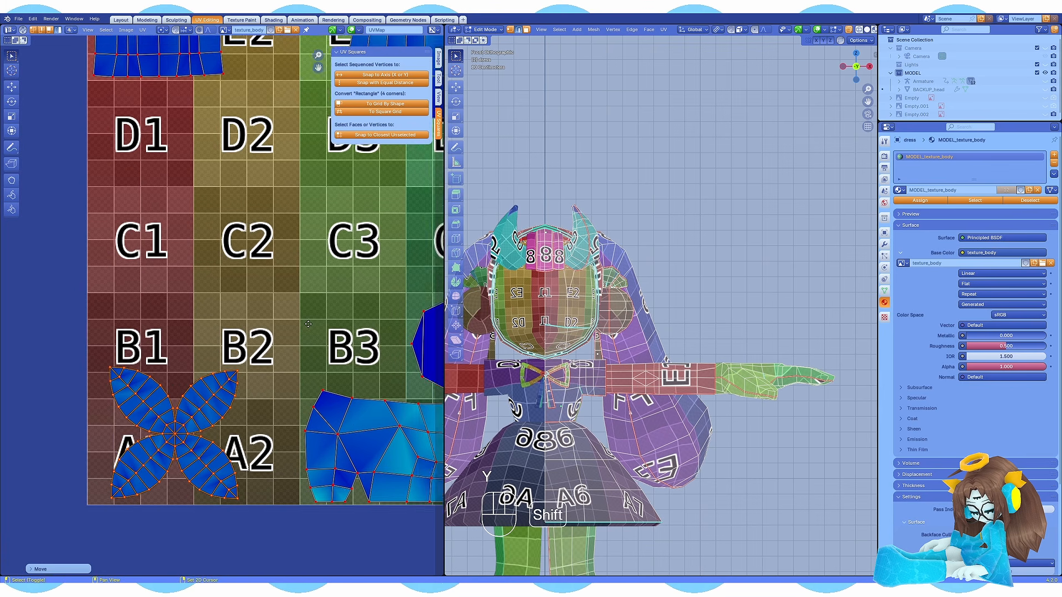
key("r")
left_click(276, 426)
scroll(289, 431, "up", 3)
middle_click_drag(289, 431, 367, 354)
key("s")
left_click(334, 362)
scroll(188, 342, "down", 13)
key("ctrl+s")
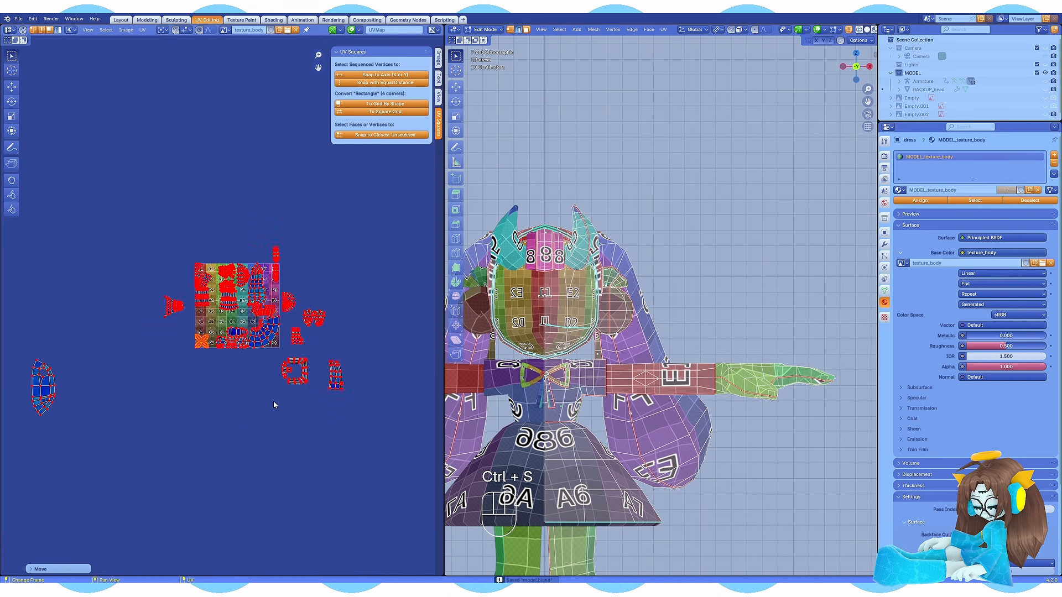
middle_click_drag(257, 347, 310, 396)
scroll(310, 396, "up", 4)
scroll(304, 397, "down", 2)
key("ctrl+s")
- Move the curved two-strip island beside the straight-sided island outside the grid, scale and rotate it, and save the file
left_click_drag(343, 469, 315, 446)
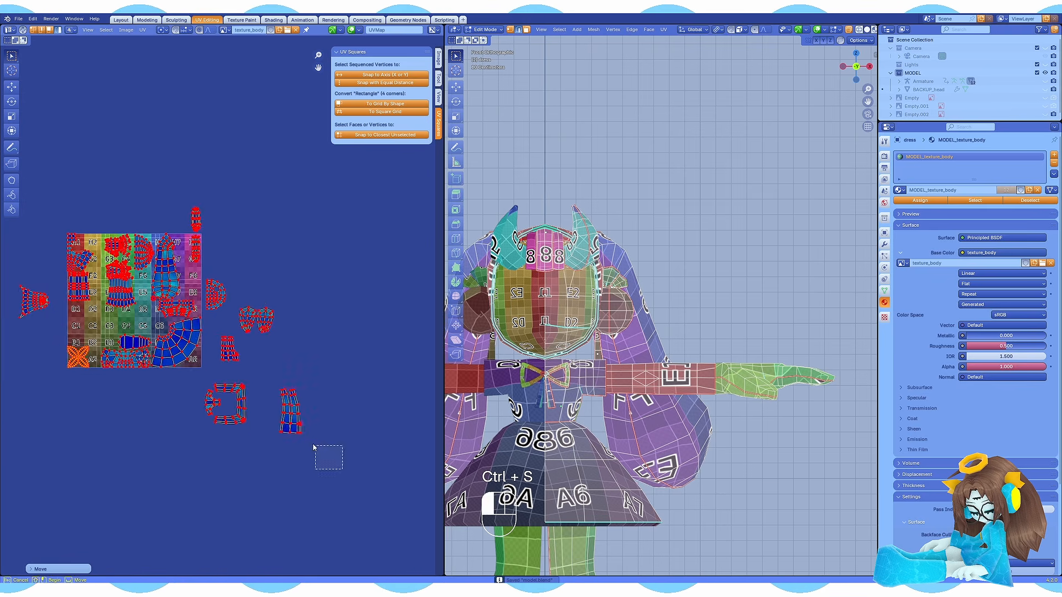
key("g")
scroll(313, 277, "up", 4)
key("g")
scroll(387, 368, "up", 2)
key("s")
left_click(398, 365)
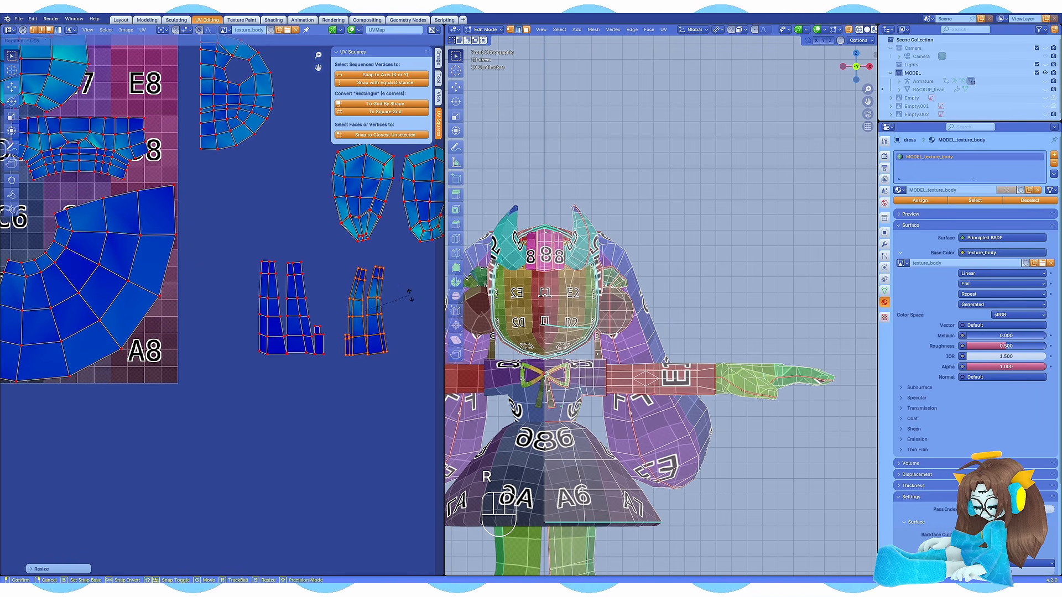
scroll(332, 343, "down", 5)
key("ctrl+s")
- Move the frame-shaped island above the straight-sided island outside the grid, making it smaller
key("b")
left_click(291, 429)
key("g")
middle_click_drag(277, 387, 332, 379)
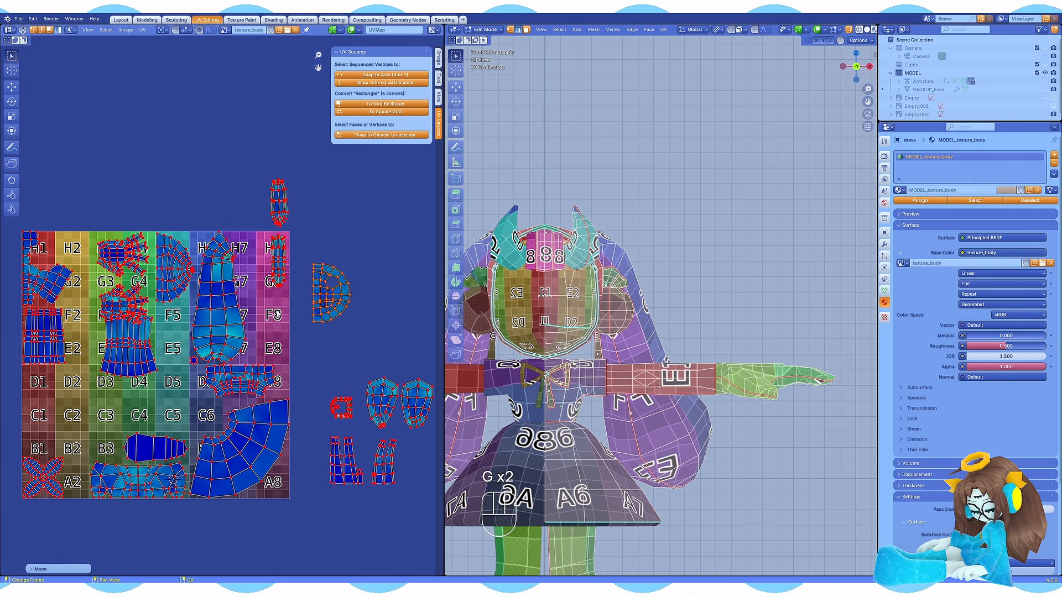
- Move the leg island back beneath the arm island around D1 to C2, adjust its rotation, and save the file
scroll(188, 388, "up", 3)
key("g")
key("g")
scroll(194, 393, "up", 2)
key("g")
key("r")
left_click(403, 337)
scroll(221, 315, "down", 2)
scroll(696, 166, "down", 4)
key("ctrl+s")
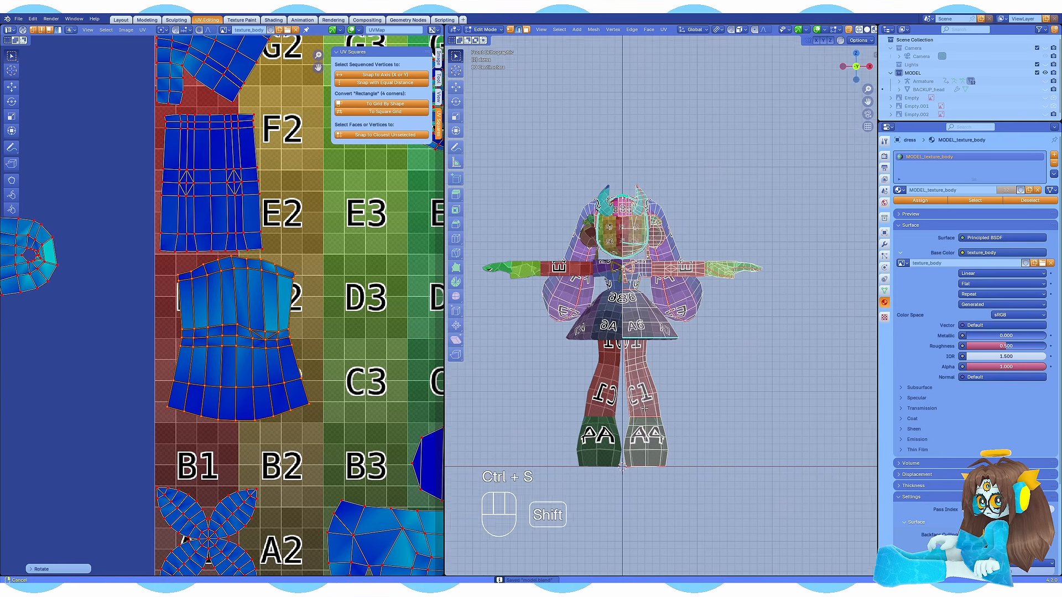
- Relocate the half-dome horn island to around F7 to E8 and the long hair island to around H5 to E6
middle_click_drag(232, 332, 222, 396)
scroll(221, 404, "down", 3)
scroll(230, 331, "up", 3)
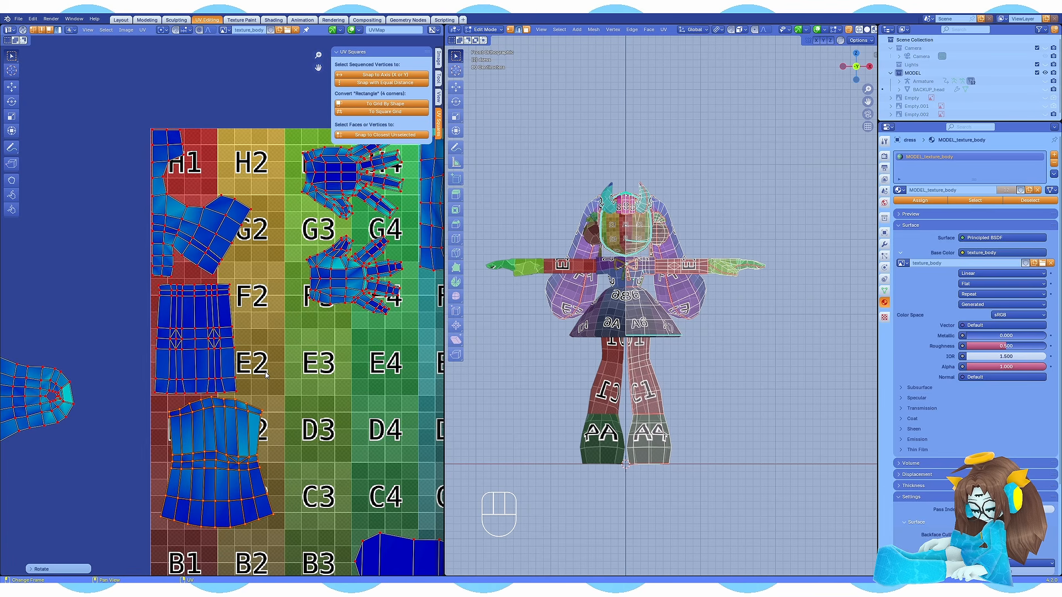
middle_click_drag(244, 440, 241, 372)
scroll(242, 372, "down", 4)
middle_click_drag(310, 365, 210, 378)
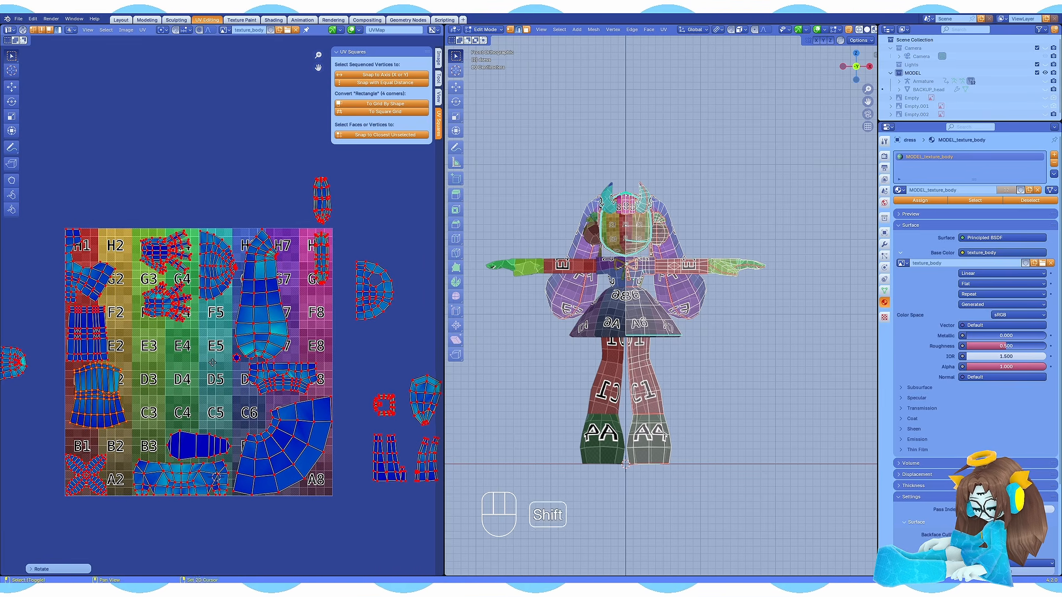
key("g")
left_click(204, 121)
left_click(218, 267)
key("g")
scroll(343, 321, "up", 4)
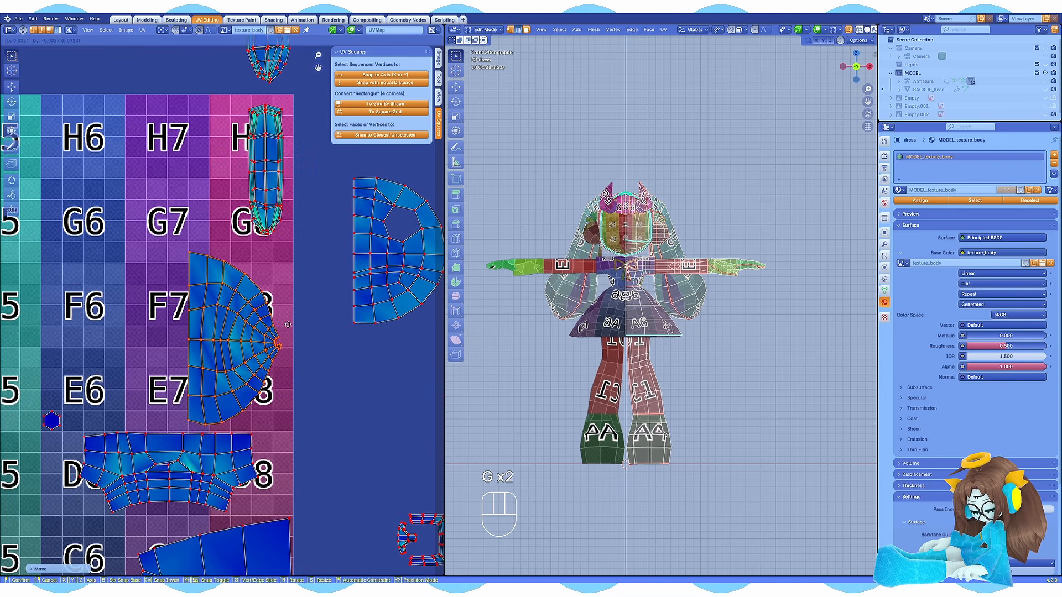
scroll(343, 354, "down", 4)
scroll(286, 317, "up", 4)
key("g")
left_click(269, 343)
- Place the D-shaped head island around H6 to G7, mirror it along X, and nudge the horn island along X
middle_click_drag(343, 372, 216, 379)
key("g")
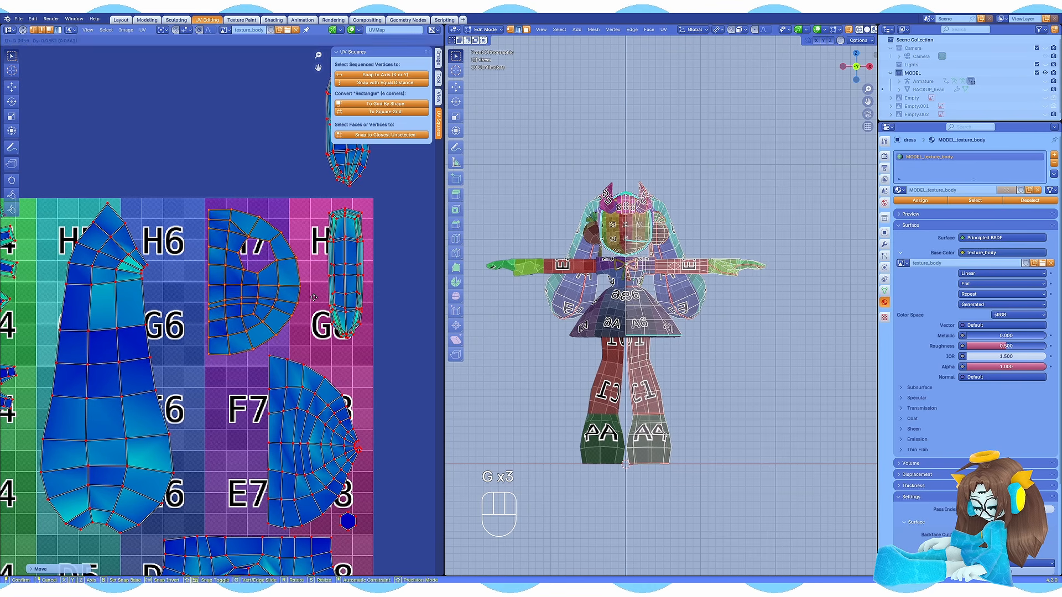
middle_click_drag(653, 238, 656, 342)
key("ctrl+m")
key("x")
key("g")
key("x")
left_click(357, 523)
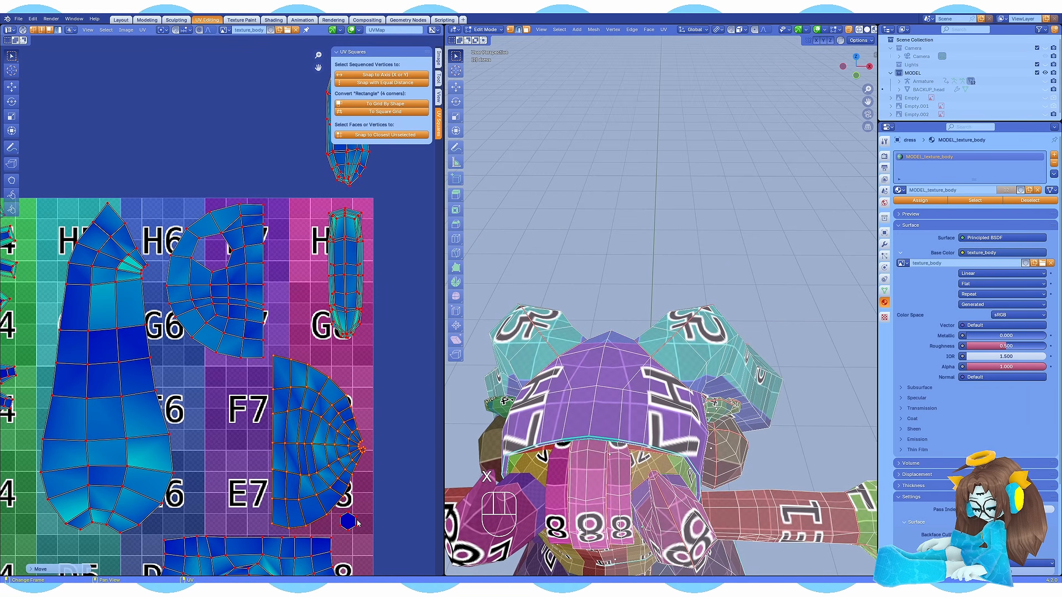
- Place the hexagonal island at H6, nudge the half-dome horn island around F7 to E8, and save the file
left_click(177, 218)
left_click(332, 443)
key("g")
left_click(339, 443)
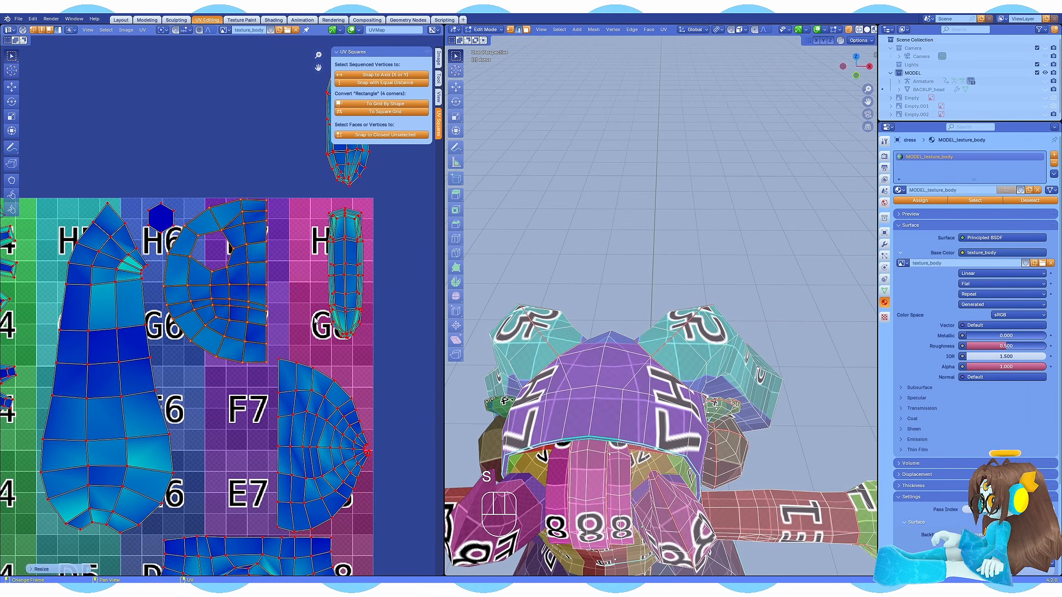
scroll(218, 307, "down", 5)
key("KP_1")
left_click(103, 350)
key("ctrl+s")
key("g")
left_click(234, 341)
scroll(238, 357, "up", 4)
scroll(186, 320, "down", 4)
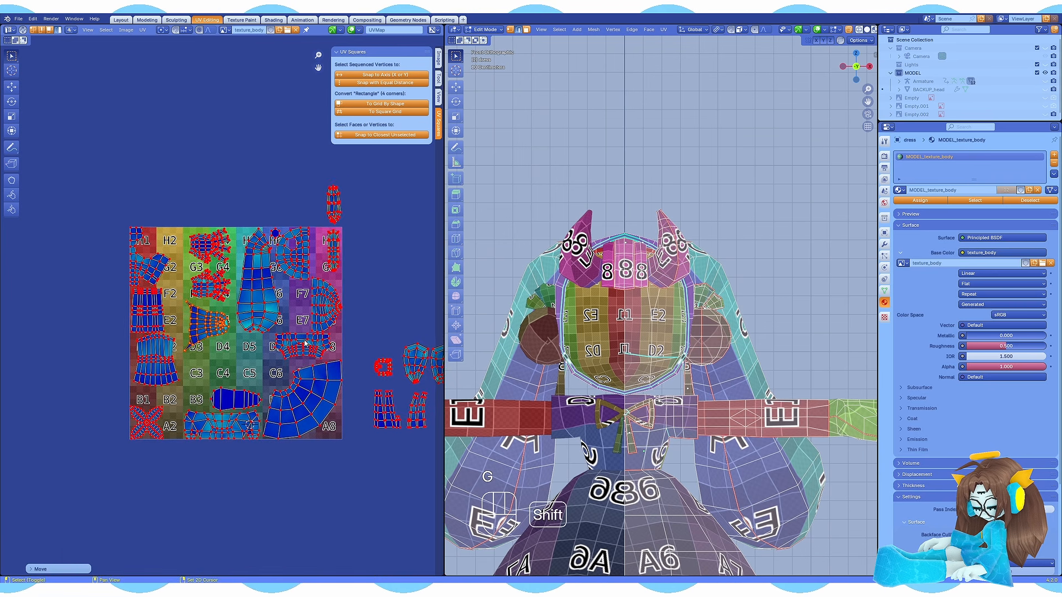
- Scale down the half-dome horn island while checking the texture as UV Grid and Blank, and restore the Color Grid type
middle_click_drag(658, 459, 661, 338, "shift")
scroll(661, 337, "down", 4)
left_click(438, 58)
left_click(401, 150)
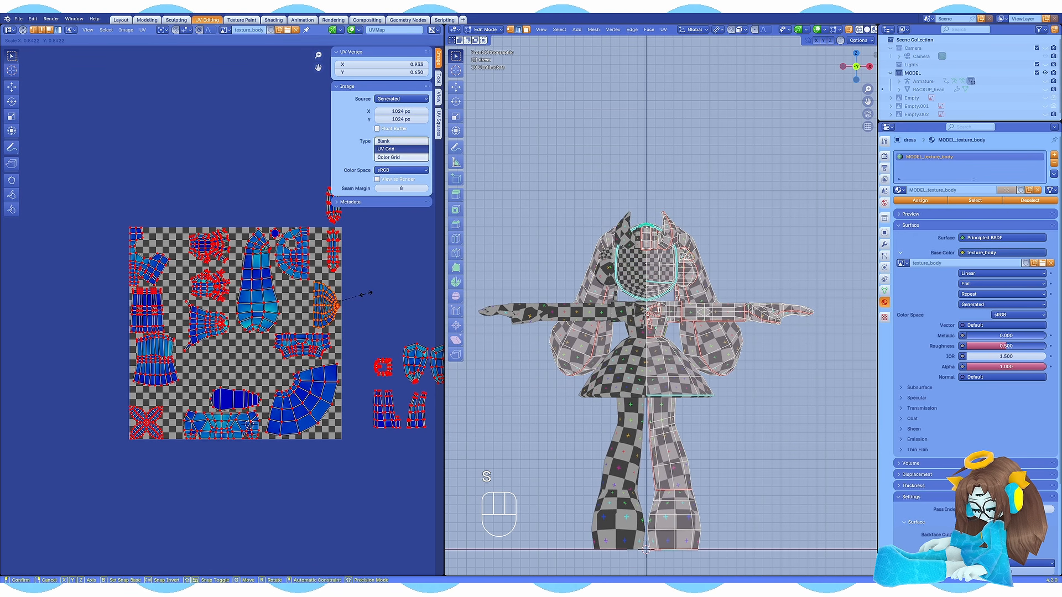
left_click(386, 141)
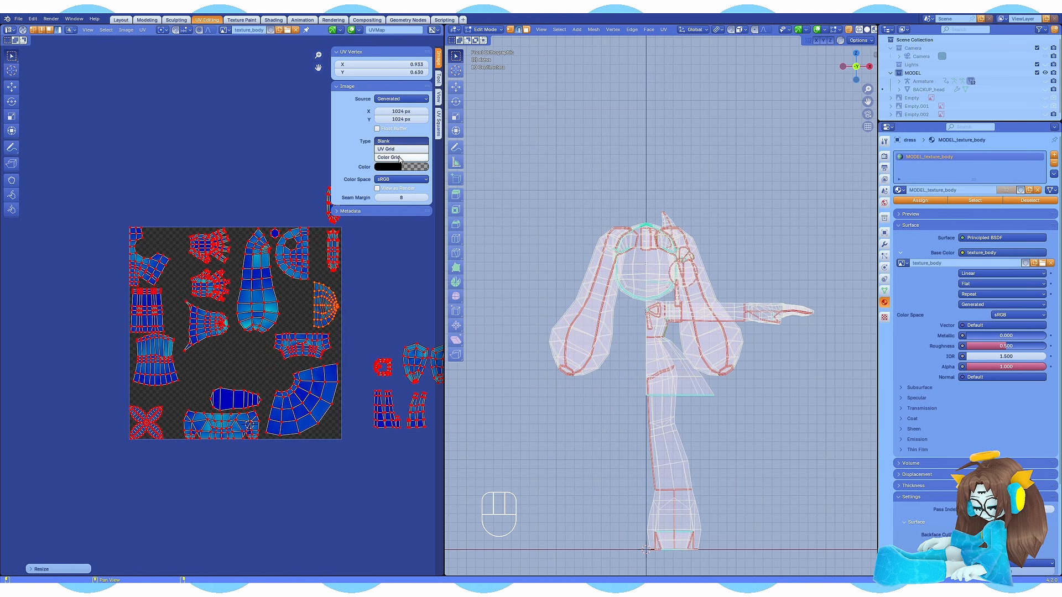
left_click(389, 157)
- Shift the fan-shaped skirt island and the shirt island above it along Y
scroll(354, 401, "up", 4)
left_click(265, 401)
key("g")
key("y")
left_click(356, 362)
scroll(360, 356, "up", 1)
left_click(268, 209)
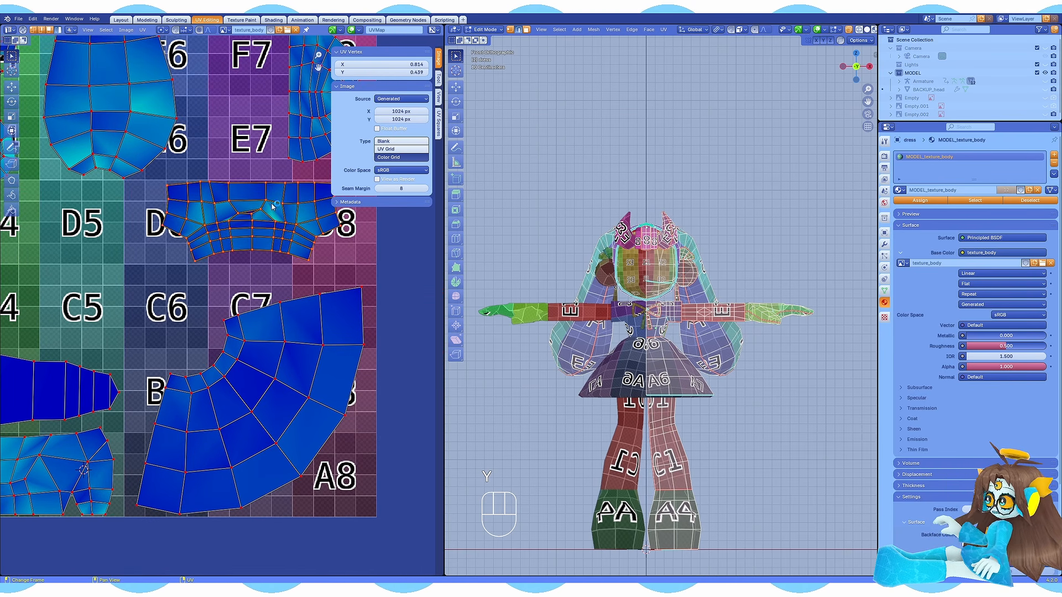
key("g")
key("y")
left_click(268, 230)
- Hide the sidebar and reposition the half-dome horn island around F8 to E8
middle_click_drag(267, 230, 267, 278)
scroll(263, 318, "down", 4)
key("n")
scroll(271, 238, "up", 4)
left_click(290, 294)
key("g")
left_click(299, 329)
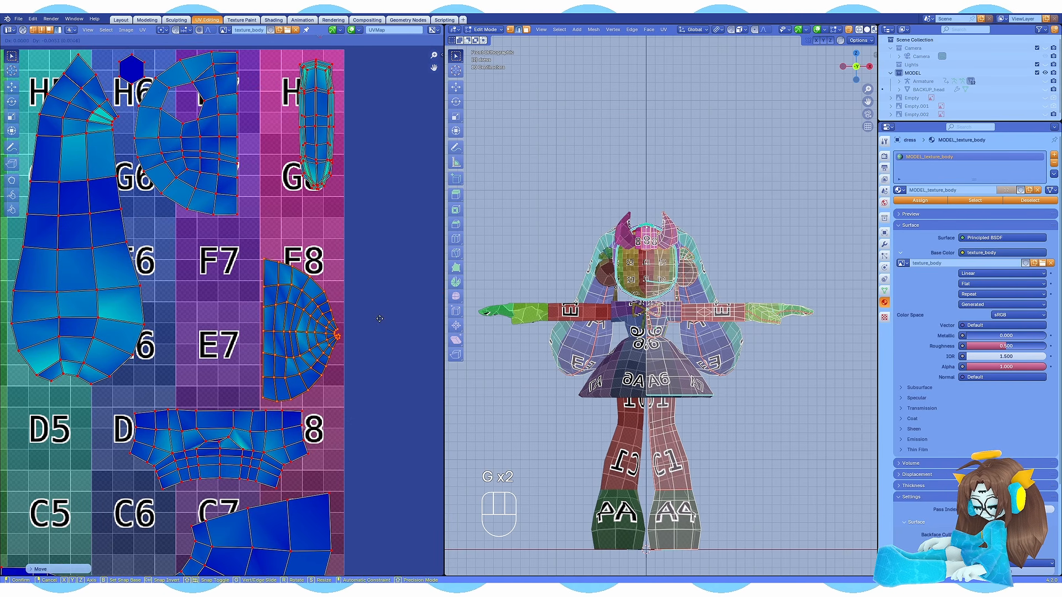
key("g")
left_click(299, 334)
- Move the D-shaped head island out of the grid, above column H5
scroll(273, 360, "down", 3)
middle_click_drag(188, 316, 309, 320)
middle_click_drag(365, 261, 298, 291)
left_click(298, 291)
key("g")
left_click(203, 182)
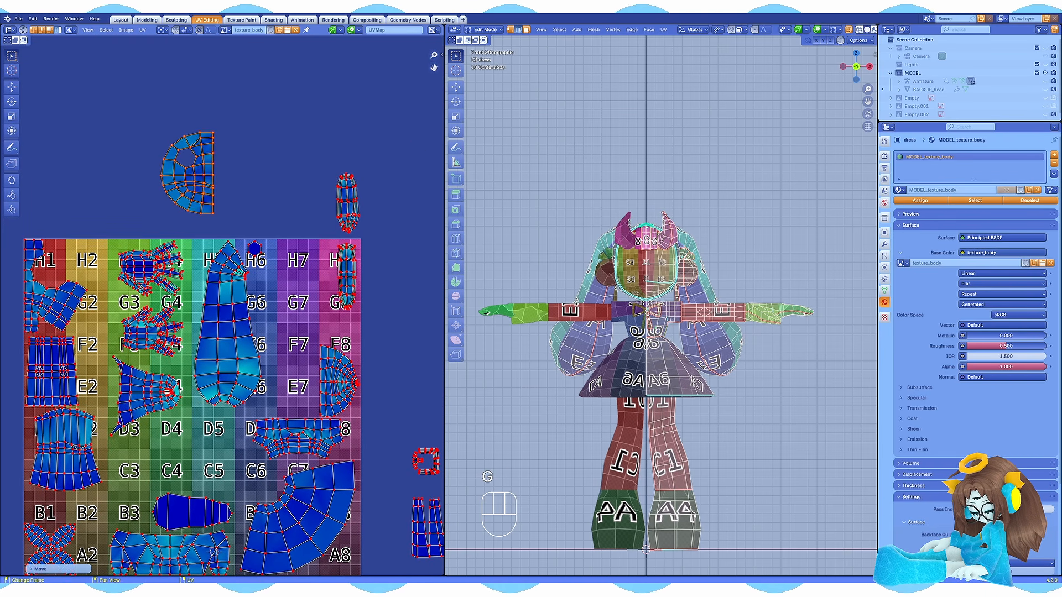
- Slide the long hair island along X towards column 7 and place the hexagonal island beneath it
left_click(250, 278)
scroll(222, 308, "up", 2)
key("g")
key("x")
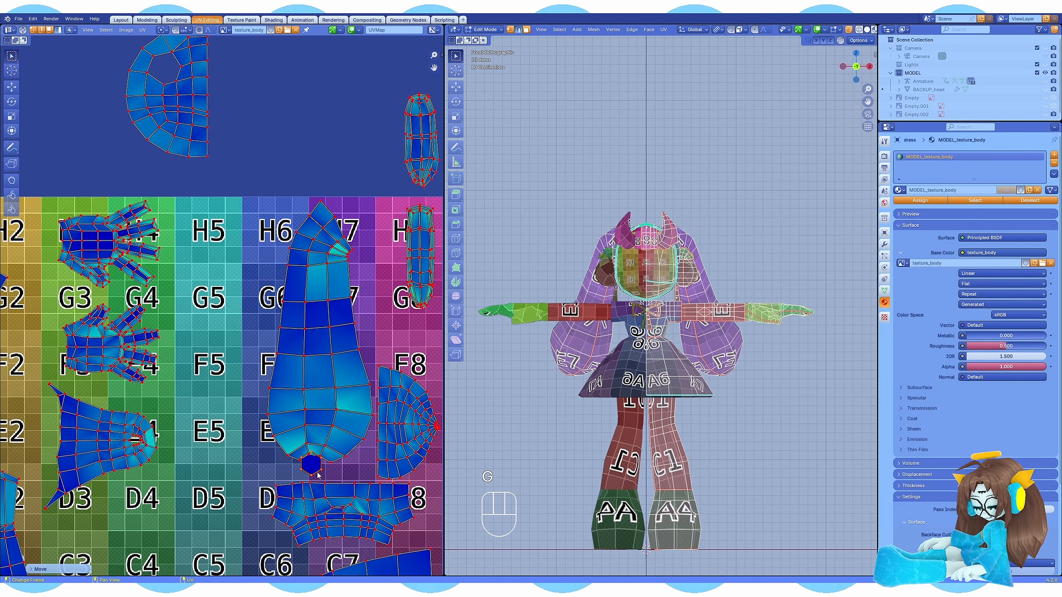
- Place the D-shaped head island around H5 to G5 and save the file
key("g")
left_click(224, 308)
scroll(224, 310, "down", 6)
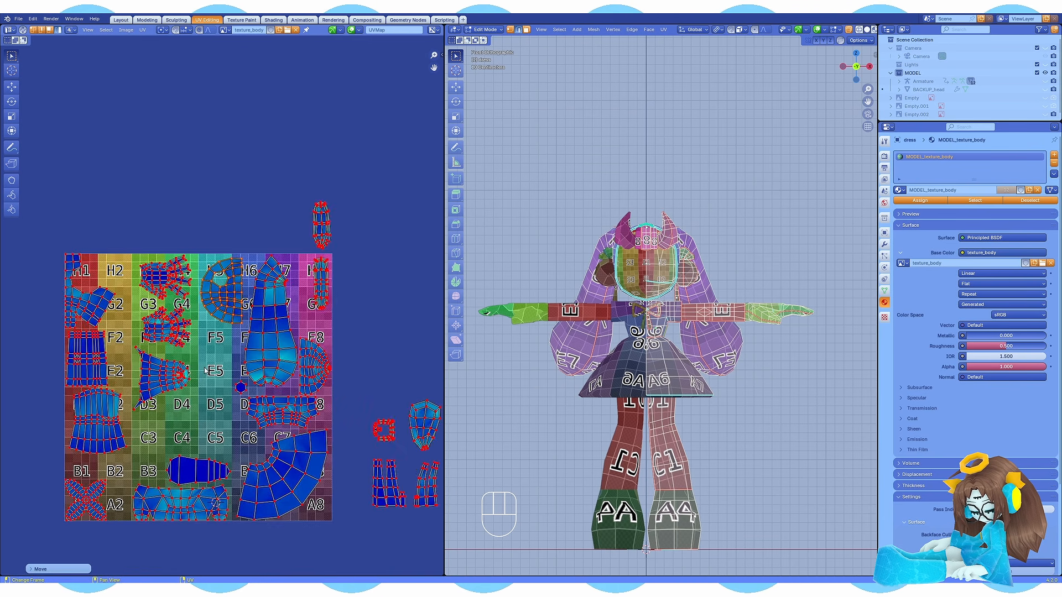
key("ctrl+s")
scroll(308, 328, "up", 5)
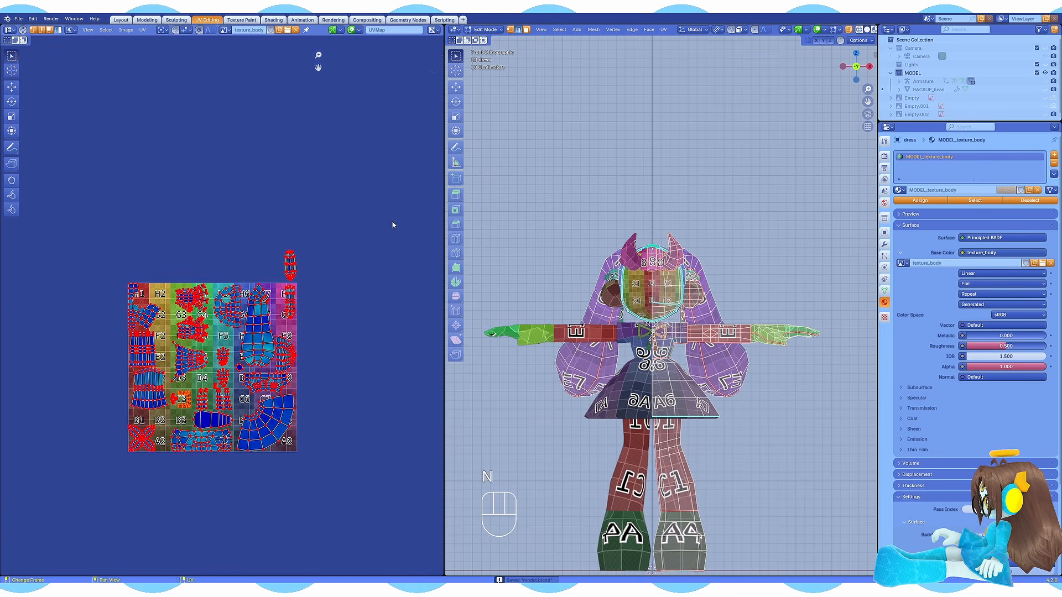
- Examine the UV Grid checker pattern across the character from several angles, and return the texture to Color Grid
key("n")
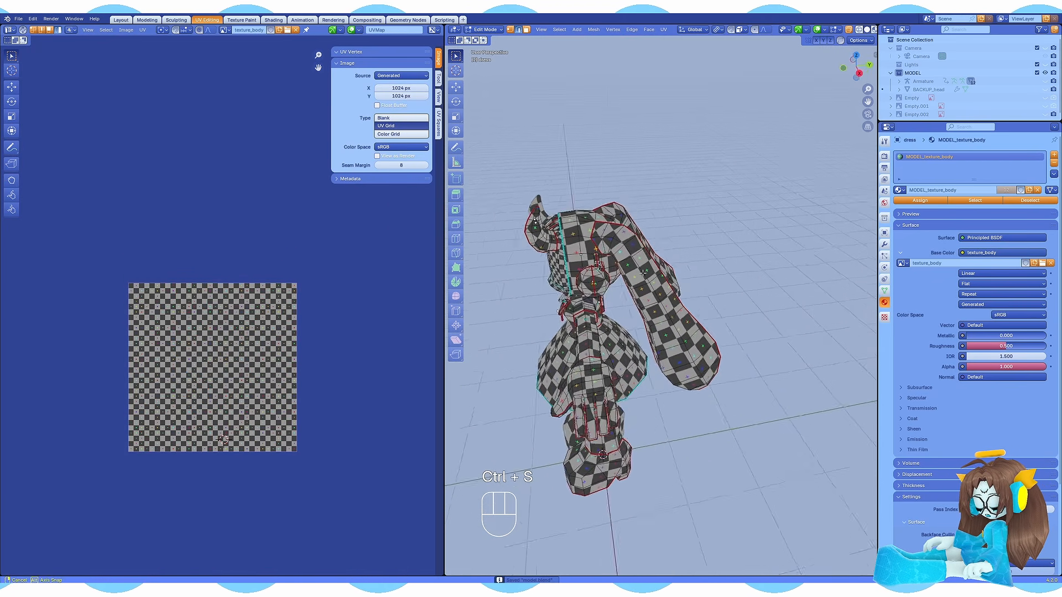
middle_click_drag(609, 337, 663, 335)
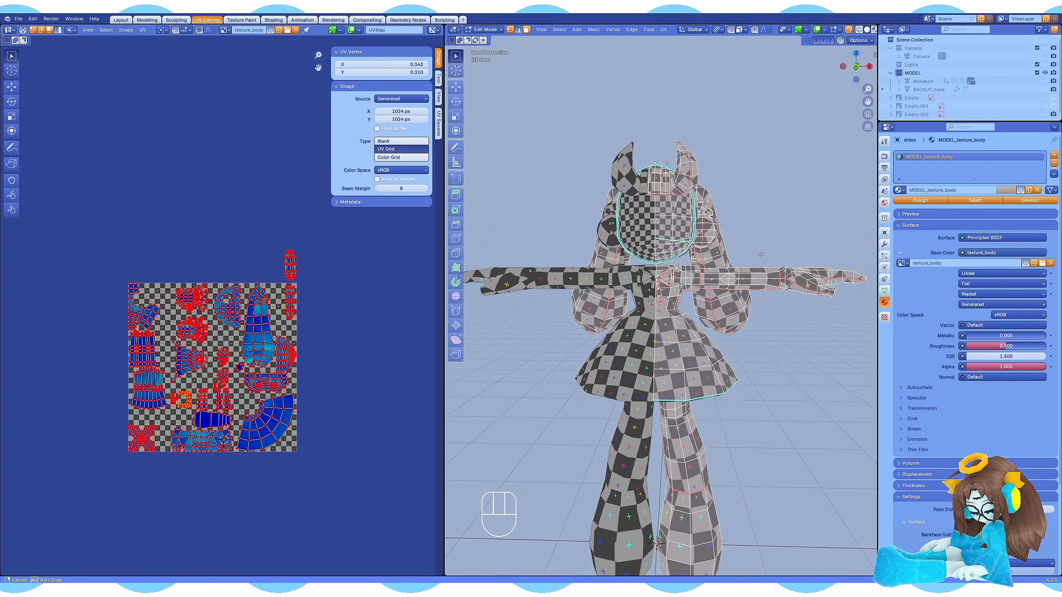
middle_click_drag(761, 250, 770, 268)
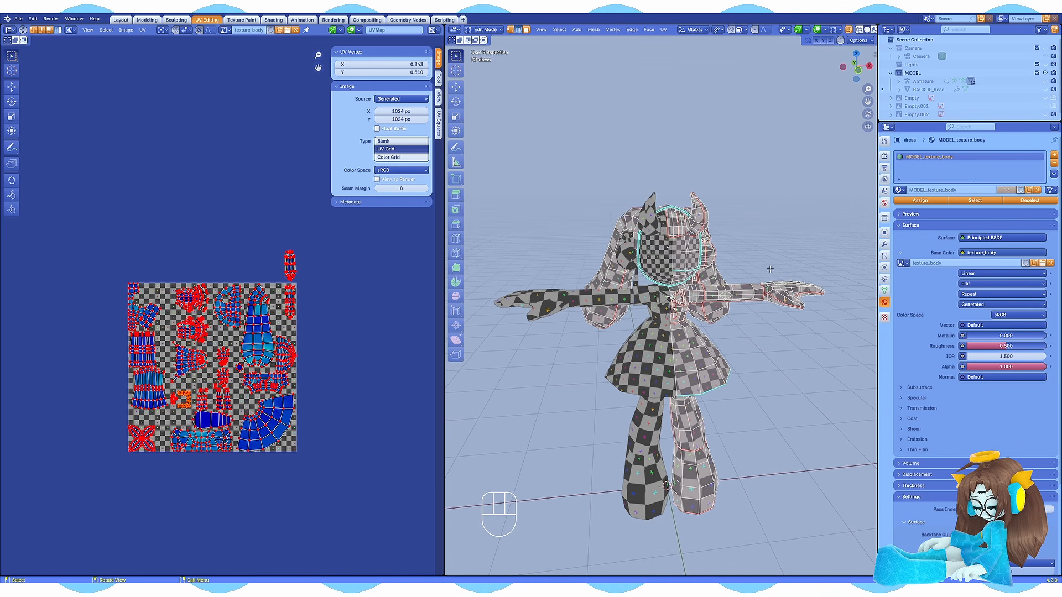
key("KP_1")
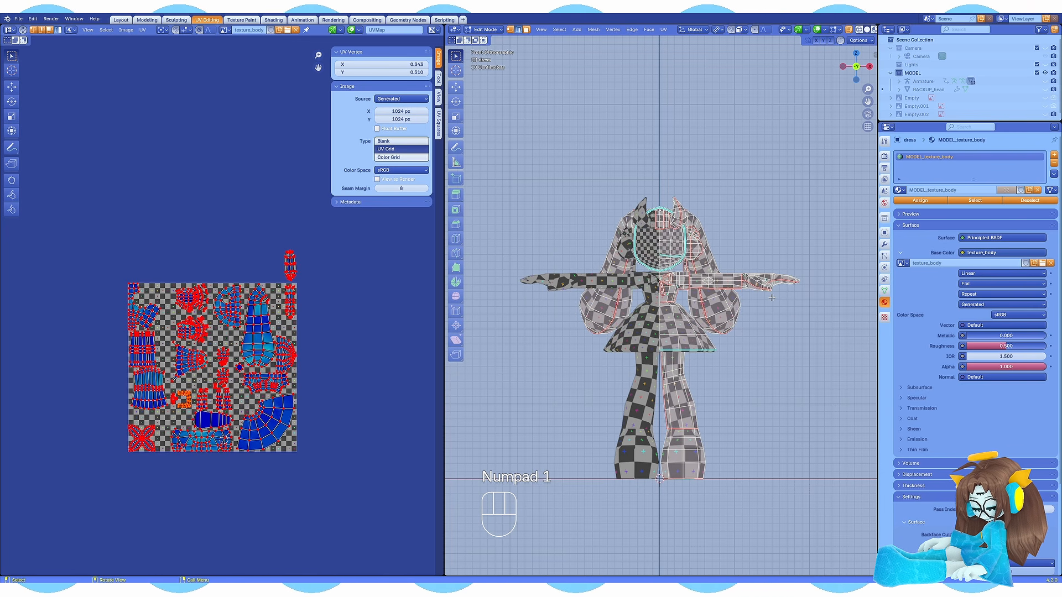
left_click(387, 157)
scroll(765, 270, "up", 2)
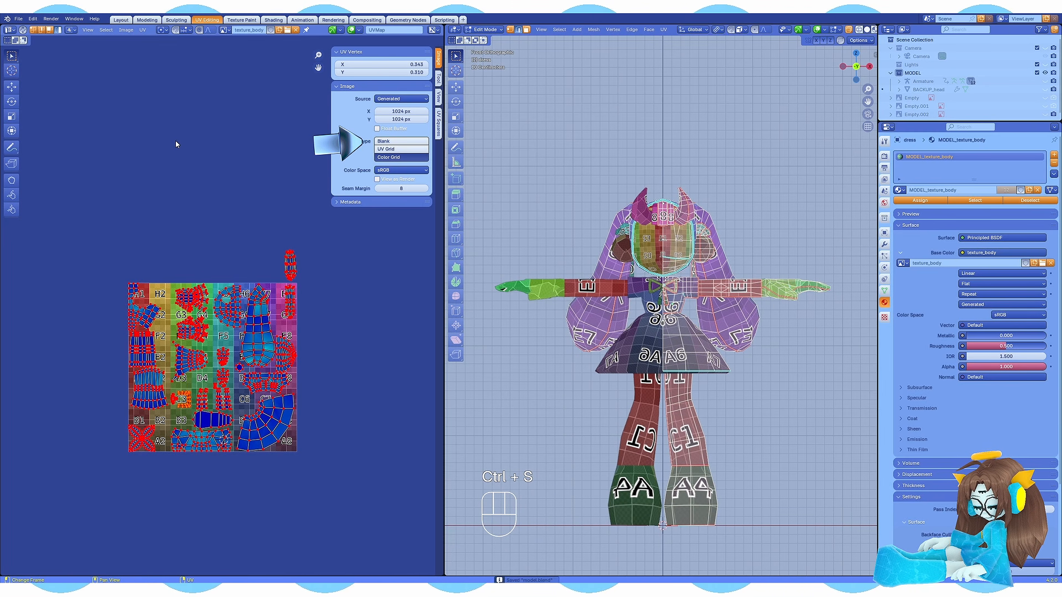
- Set the generated texture_body image to Blank and export the UV layout
left_click(396, 141)
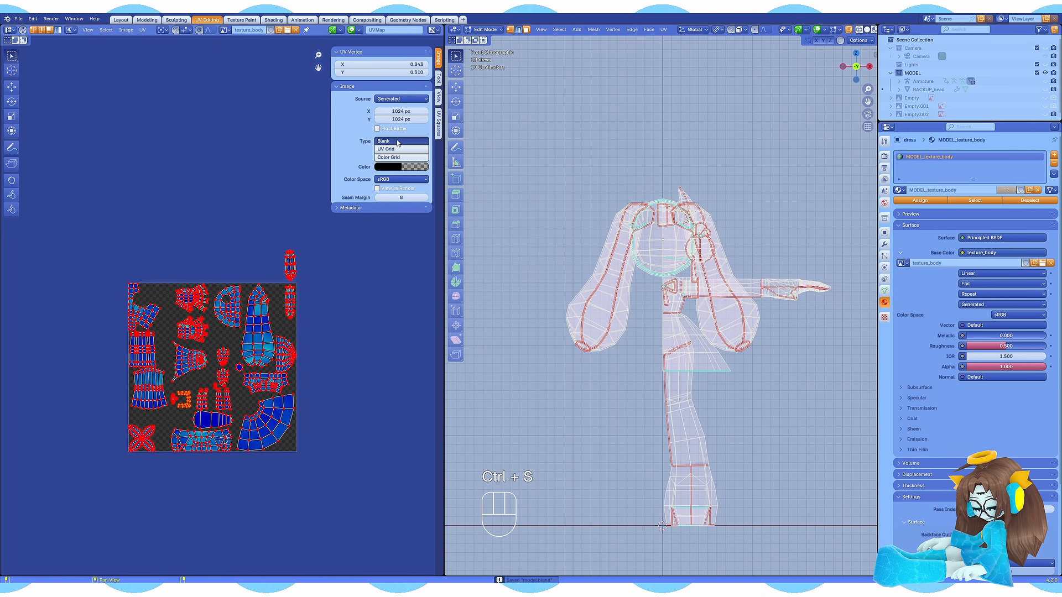
left_click(144, 31)
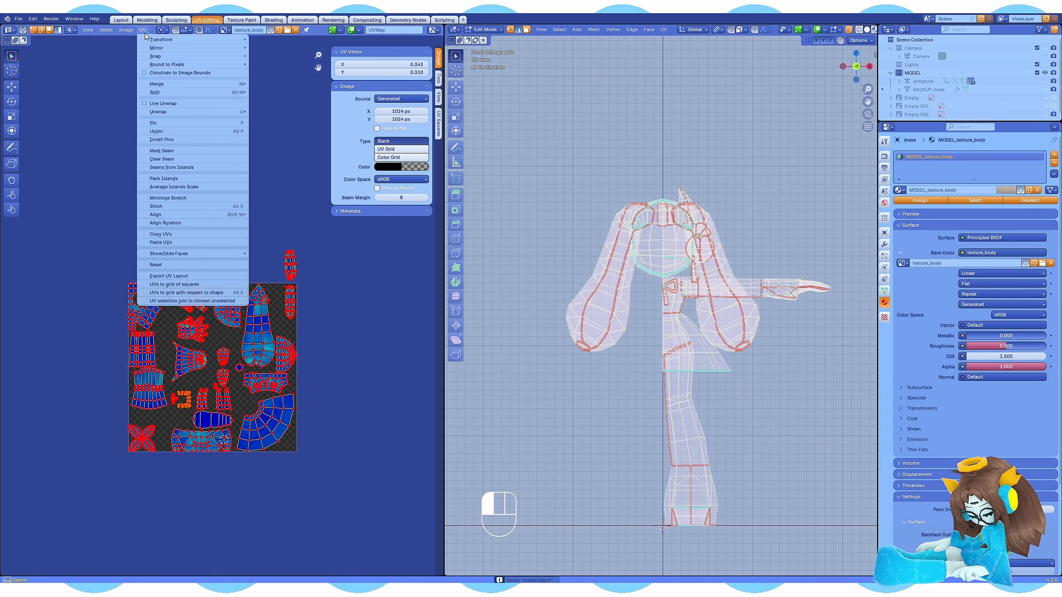
left_click(202, 274)
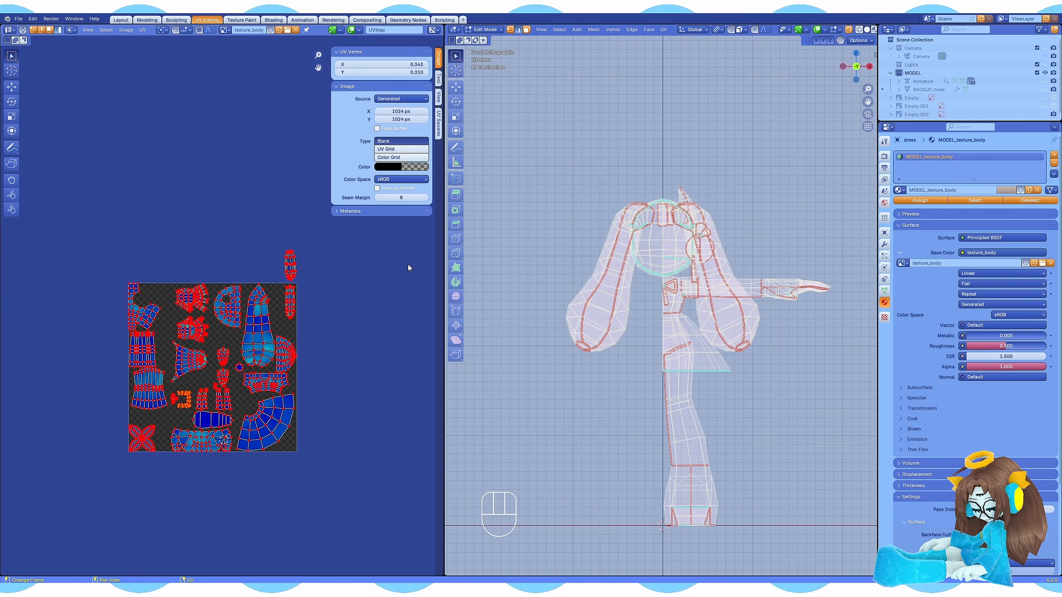
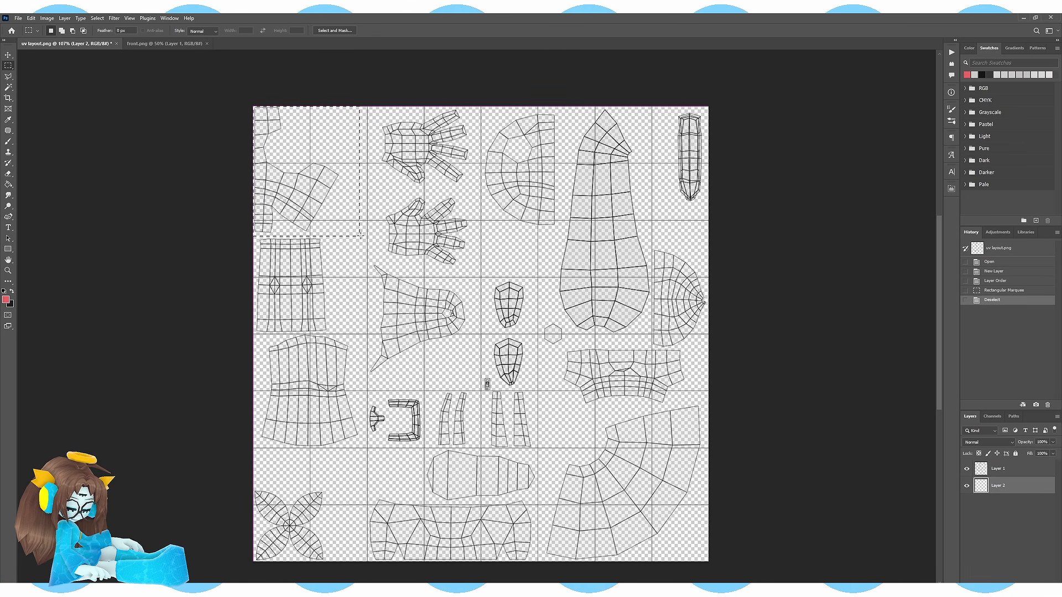
- In Photoshop, select a rectangle around the head islands in the corner of the UV layout and fill it with the pinkish-red skin color
left_click(197, 223)
left_click_drag(411, 279, 367, 238)
left_click(367, 238)
left_click_drag(254, 107, 366, 236)
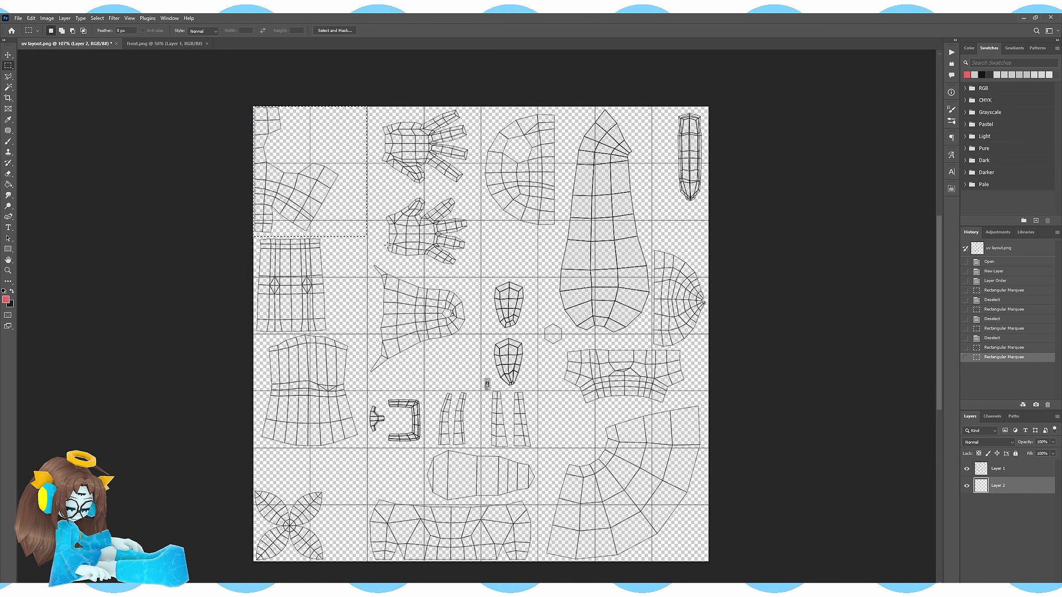
key("g")
left_click(332, 149)
- Name the filled layer head, put it in a new group named skin, and add an empty layer above it
double_click(998, 485)
type("head")
double_click(999, 483)
type("skin")
key("Return")
left_click_drag(996, 513, 1003, 503)
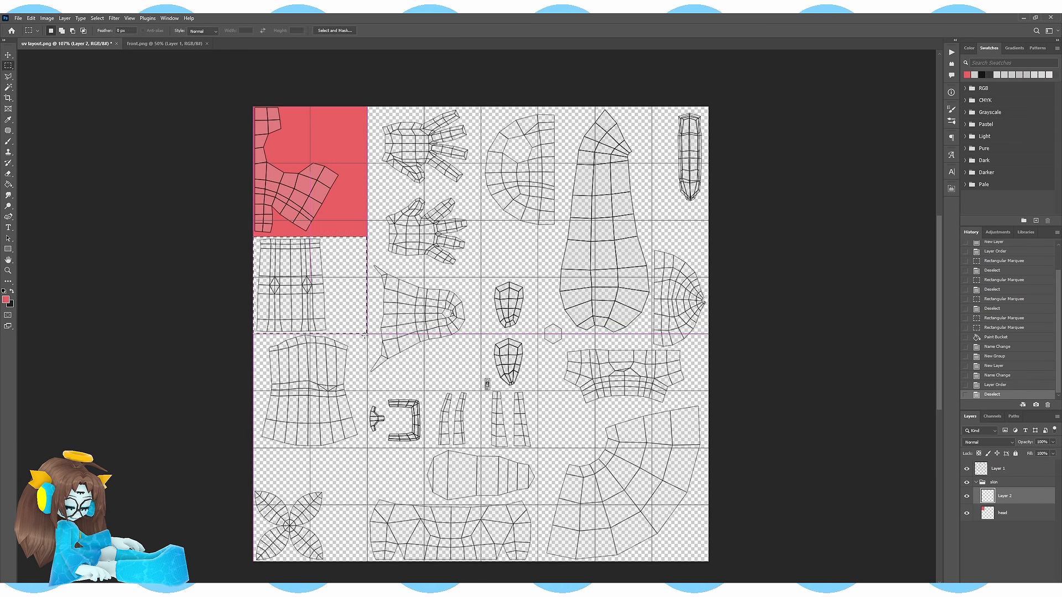
- Fill a rectangle around the arm island below the head area with the skin color, and name the layer arm
left_click_drag(365, 335, 366, 334)
key("g")
left_click(346, 299)
double_click(1004, 496)
type("arm")
- On a new layer named hands, fill the area around both hand islands with the skin color, excluding the leg island's tip
left_click(1014, 548)
key("m")
key("ctrl+d")
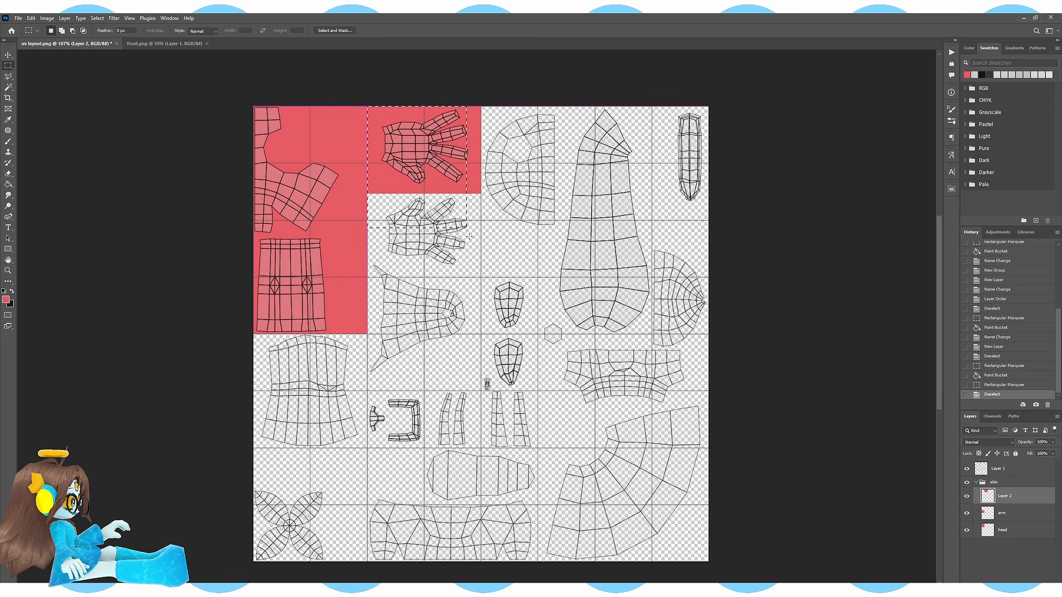
left_click_drag(367, 106, 481, 268)
left_click_drag(367, 258, 388, 268, "alt")
key("g")
left_click(431, 238)
double_click(1004, 496)
type("hands")
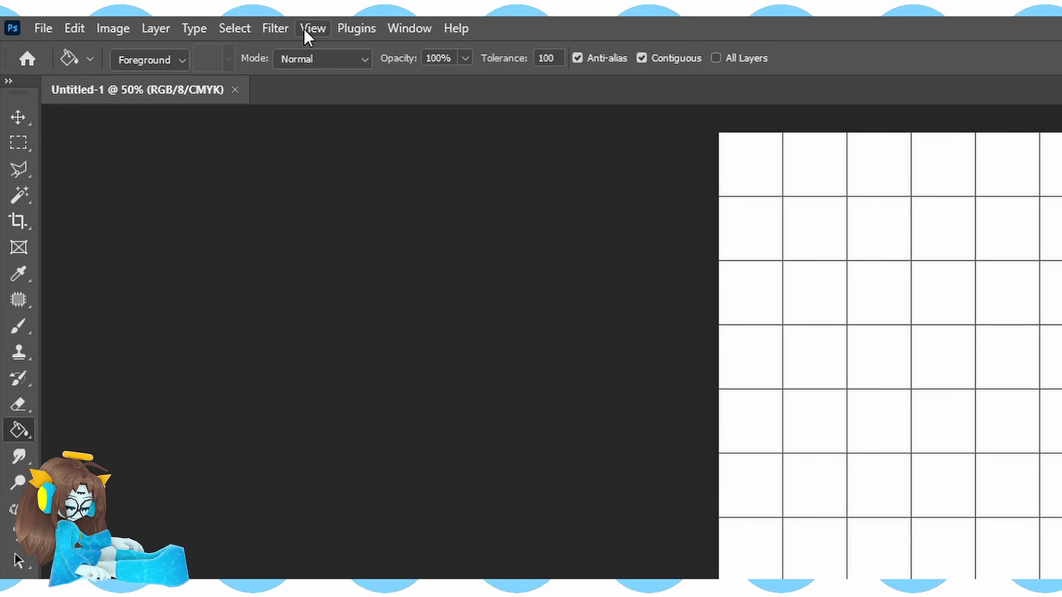
- Display the Snap To options for the document
left_click(129, 18)
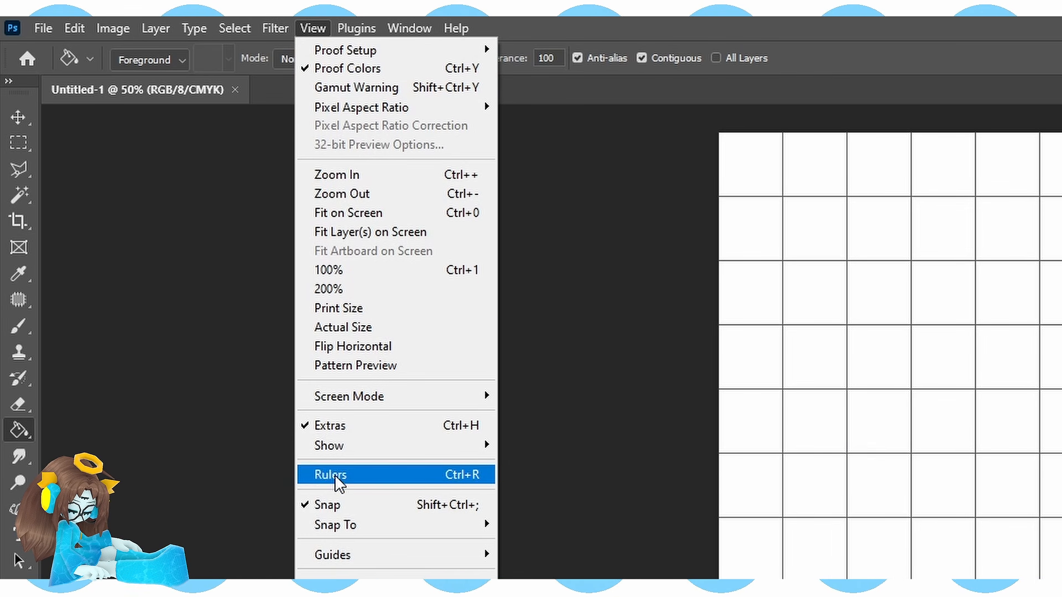
mouse_move(340, 526)
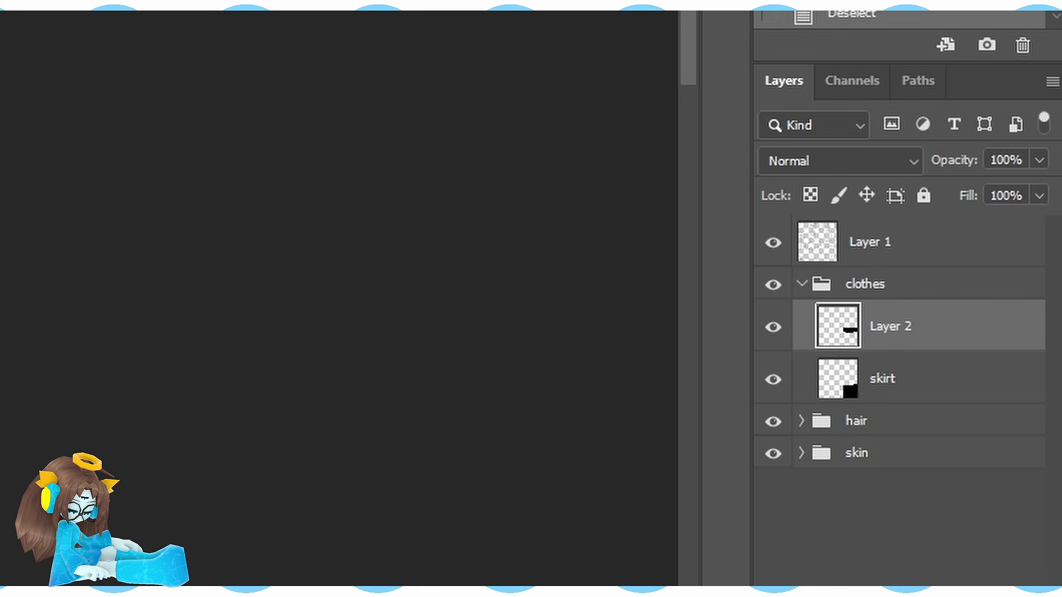
- Rename Layer 2 in the clothes group as shirt and expand the skin group
double_click(891, 329)
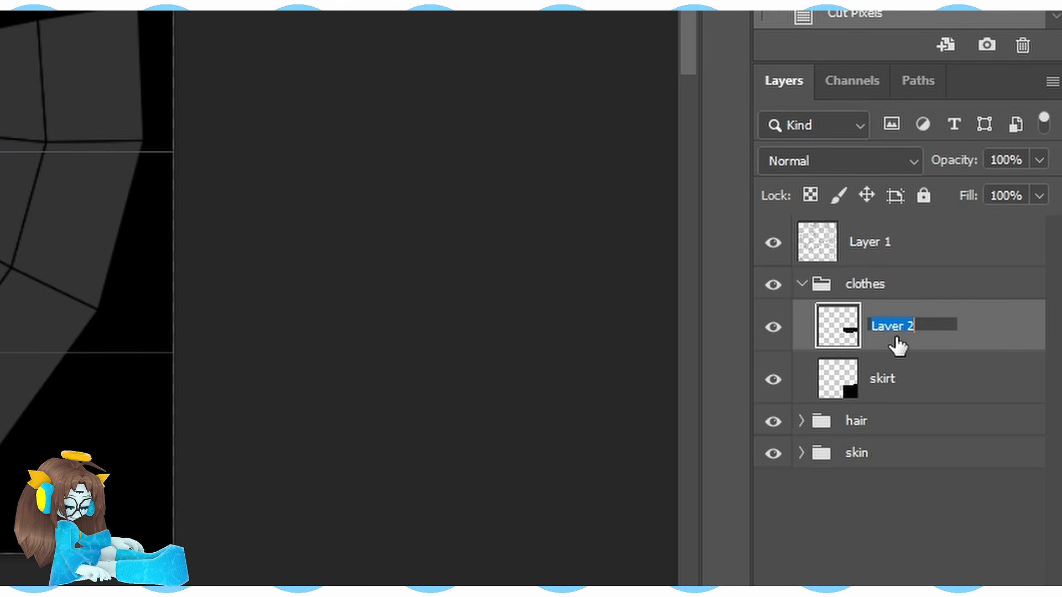
type("shirt")
key("Return")
left_click(801, 454)
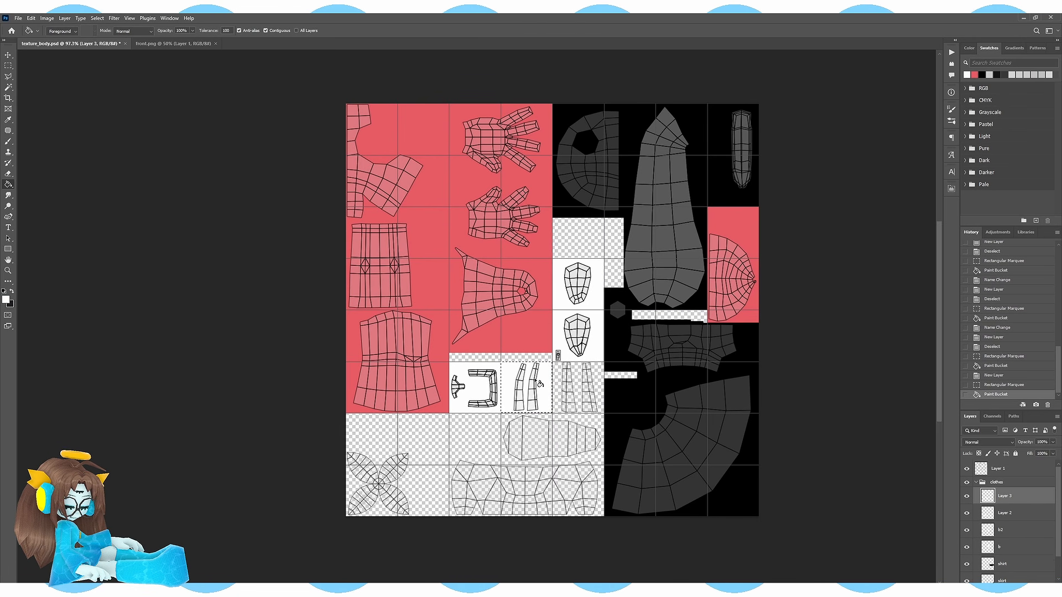
- Fill a square around the remaining pair of ribbon strips beside the skirt area with white
key("m")
left_click_drag(552, 363, 603, 413)
key("g")
left_click(579, 387)
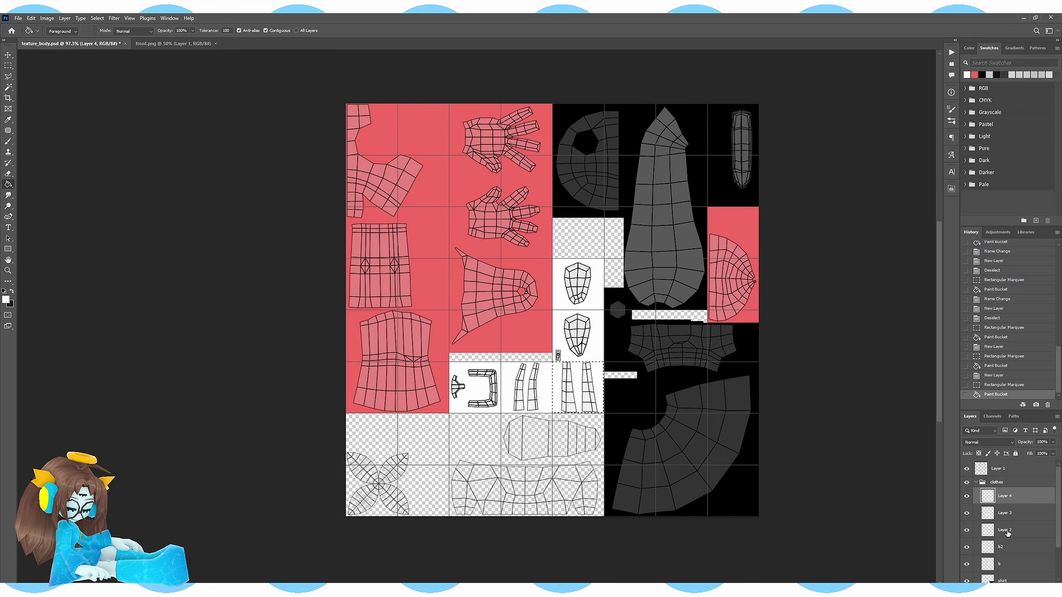
- Rename the three white-filled layers in the clothes group as b3, b4 and b5
double_click(1004, 531)
type("b3")
double_click(1004, 513)
type("n4")
double_click(1000, 515)
type("b4")
double_click(1001, 497)
type("b5")
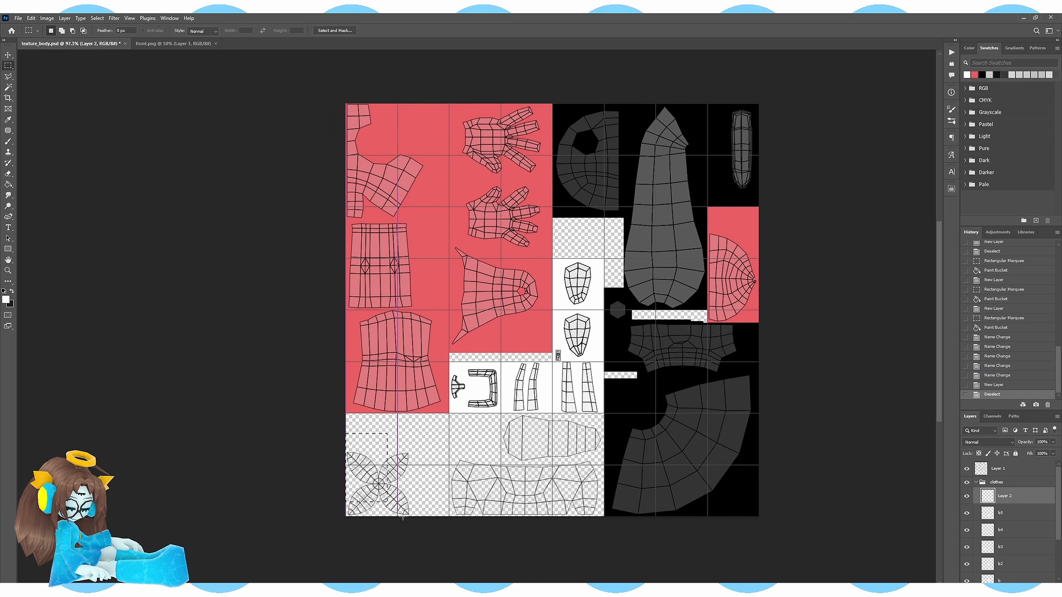
- Fill a rectangle around the four-petal island with white and name its layer headphones
left_click_drag(346, 516, 421, 434)
left_click(387, 459)
double_click(1010, 496)
type("headholi")
- Fill a rectangle around the wide shoe island with black and name its layer shoe
left_click(620, 402)
key("m")
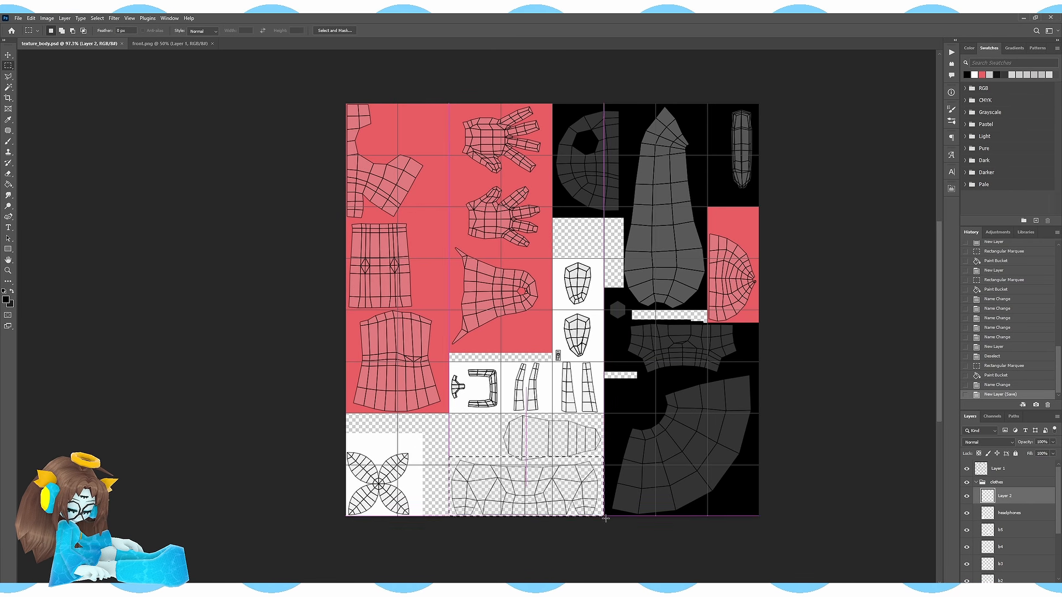
left_click_drag(603, 517, 449, 457)
key("g")
left_click(542, 487)
double_click(1003, 497)
type("shoe")
- Fill a rectangle around the sole island with the pinkish-red color, name its layer shoe sole, and save the file
key("ctrl+d")
scroll(569, 467, "up", 8, "alt")
left_click_drag(644, 355, 425, 452)
key("g")
left_click(564, 406)
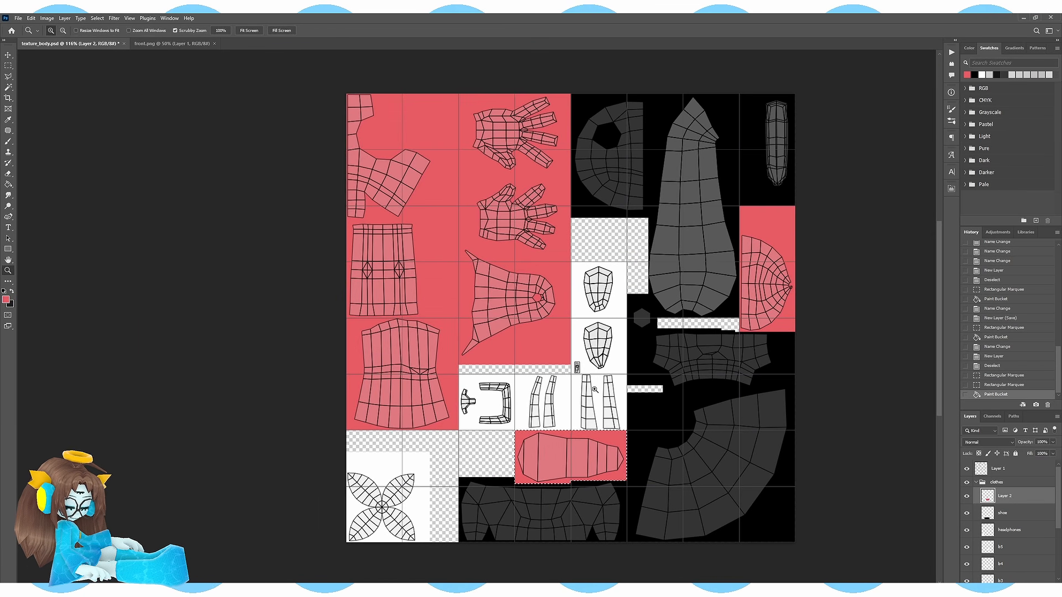
double_click(1006, 497)
type("shoe sole")
key("ctrl+s")
- Add a black-filled background layer beneath the skin group and hide the UV wireframe in Layer 1
left_click(975, 482)
left_click(1036, 587)
left_click_drag(999, 485, 998, 526)
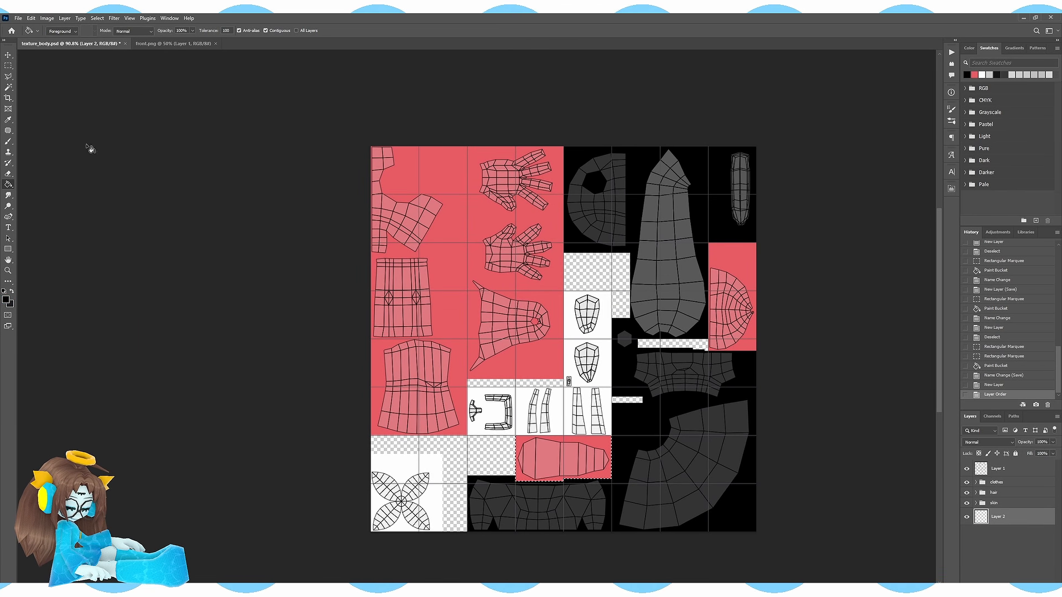
key("ctrl+d")
left_click(491, 454)
left_click(967, 469)
- Switch to Blender and replace the blank texture_body image with the painted body texture
key("alt+Tab")
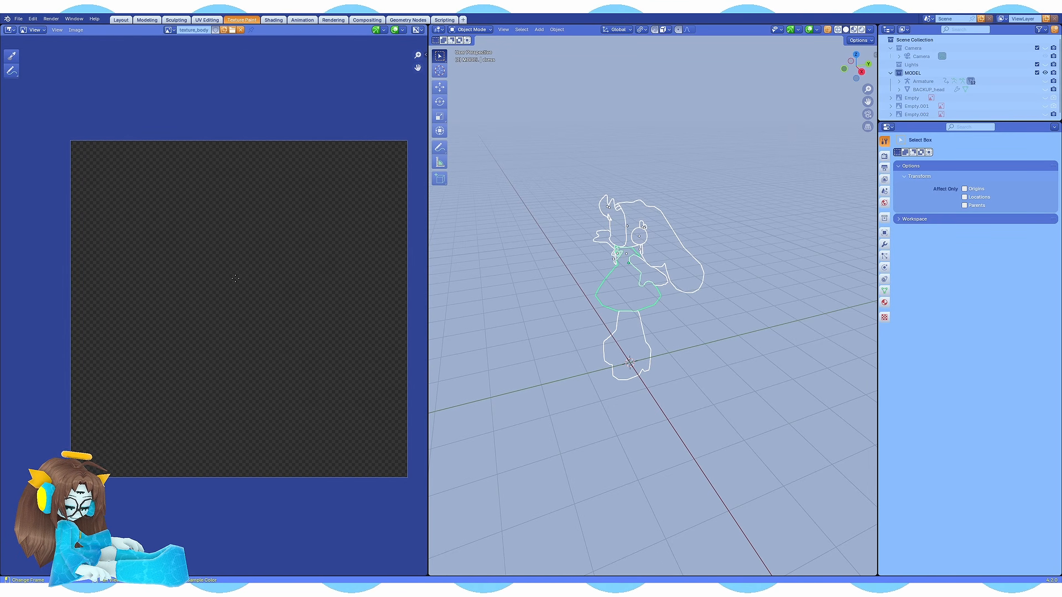
left_click(76, 30)
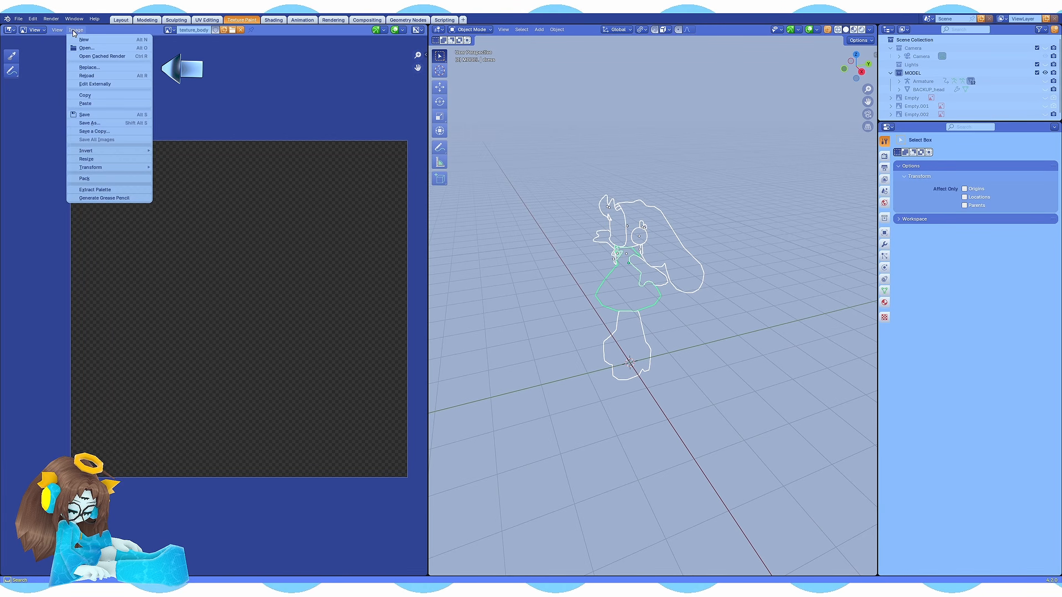
left_click(85, 67)
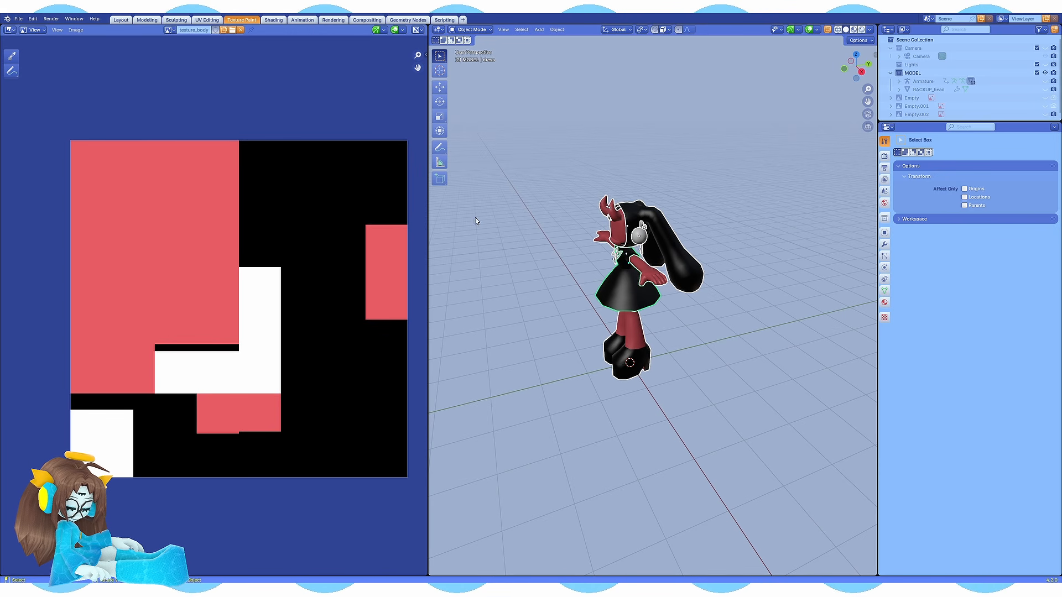
- View the textured character from the front and set the solid viewport shading's lighting to Flat
scroll(568, 184, "up", 3)
middle_click_drag(514, 160, 678, 287)
key("KP_1")
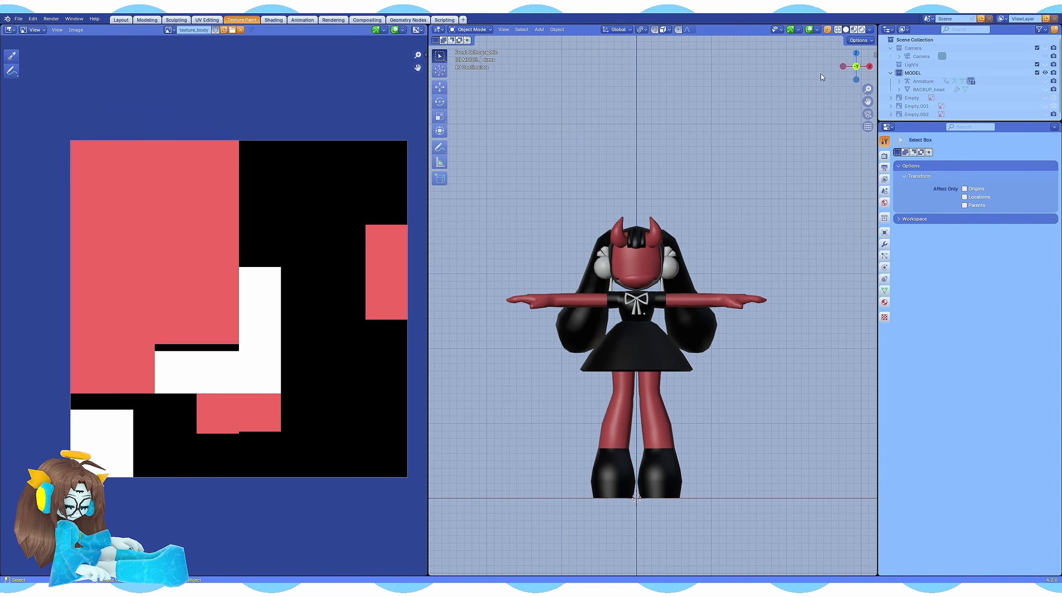
left_click(869, 29)
left_click(836, 58)
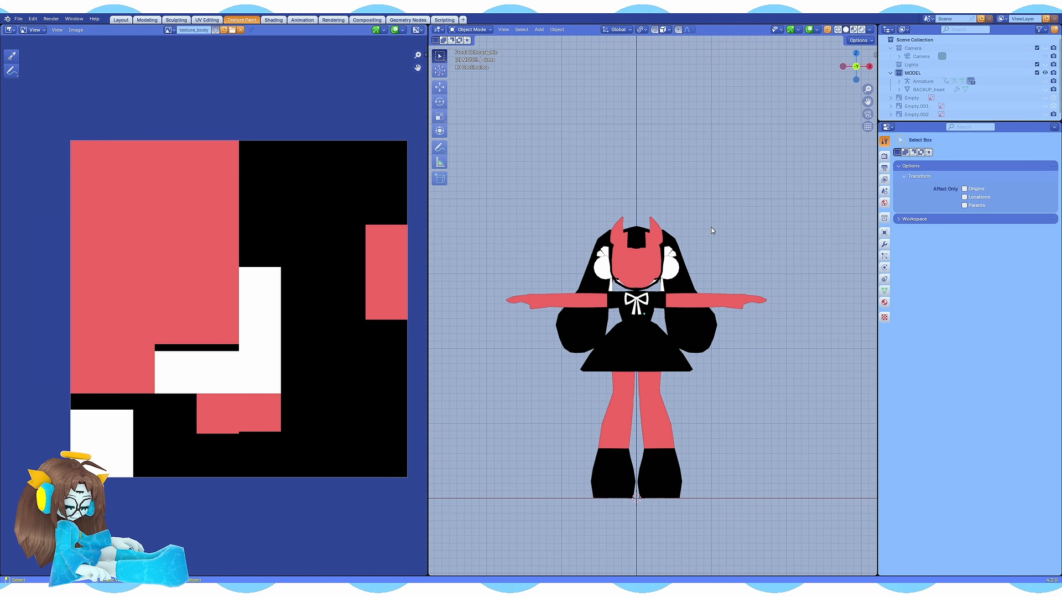
- Try the AgX view transform in color management, compare it in the shaded preview, and restore the view transform to Standard
left_click(861, 31)
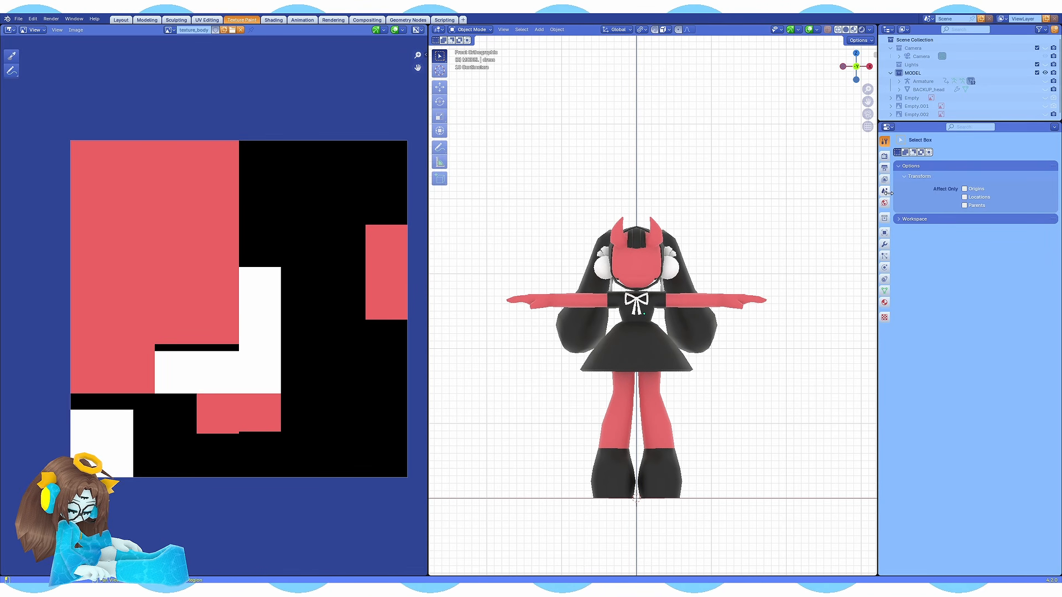
left_click(846, 30)
left_click(884, 156)
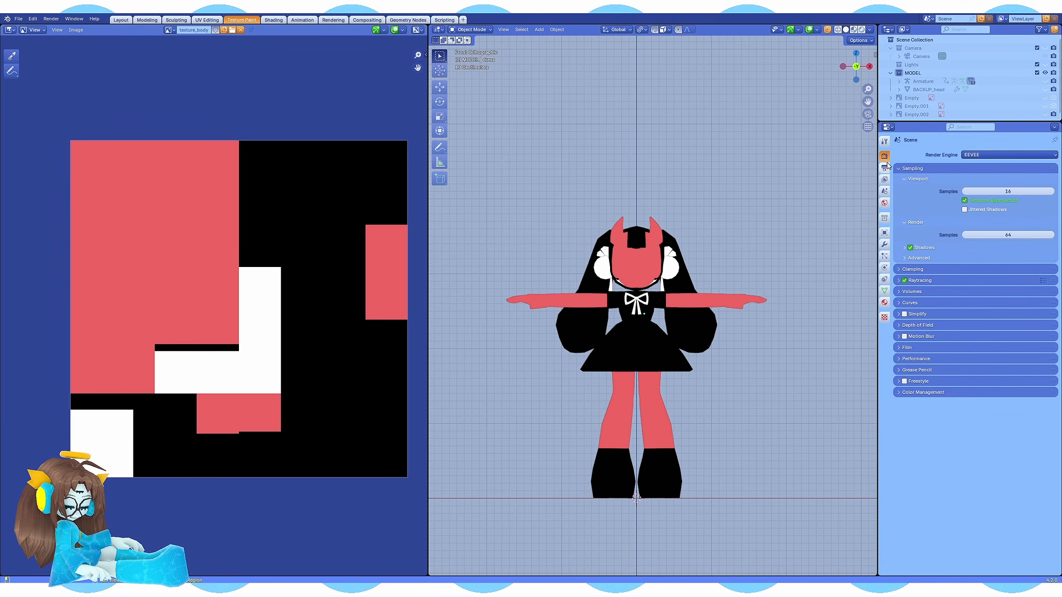
left_click(902, 392)
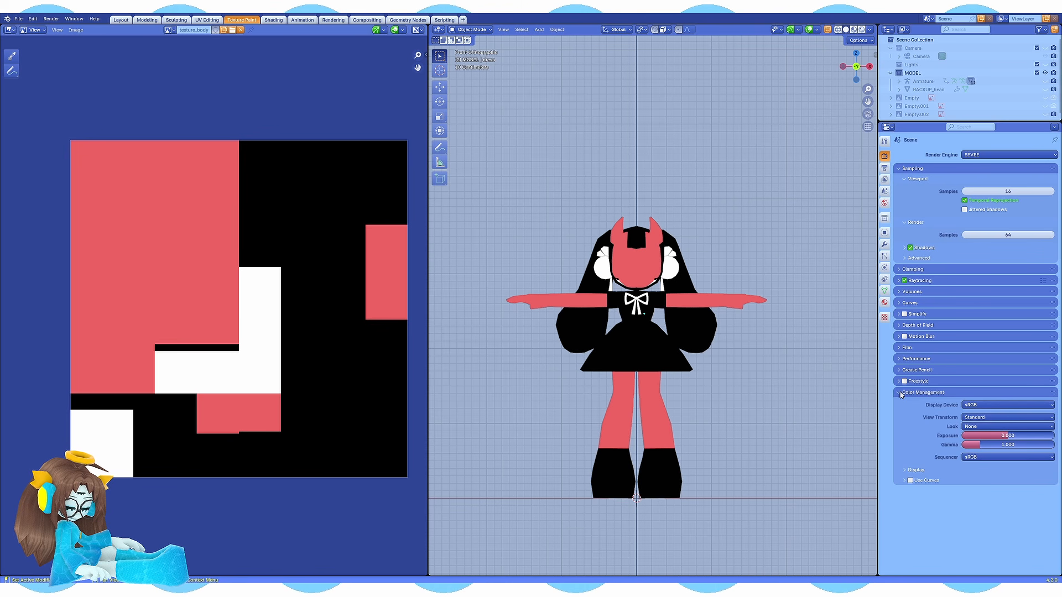
left_click(979, 419)
left_click(979, 444)
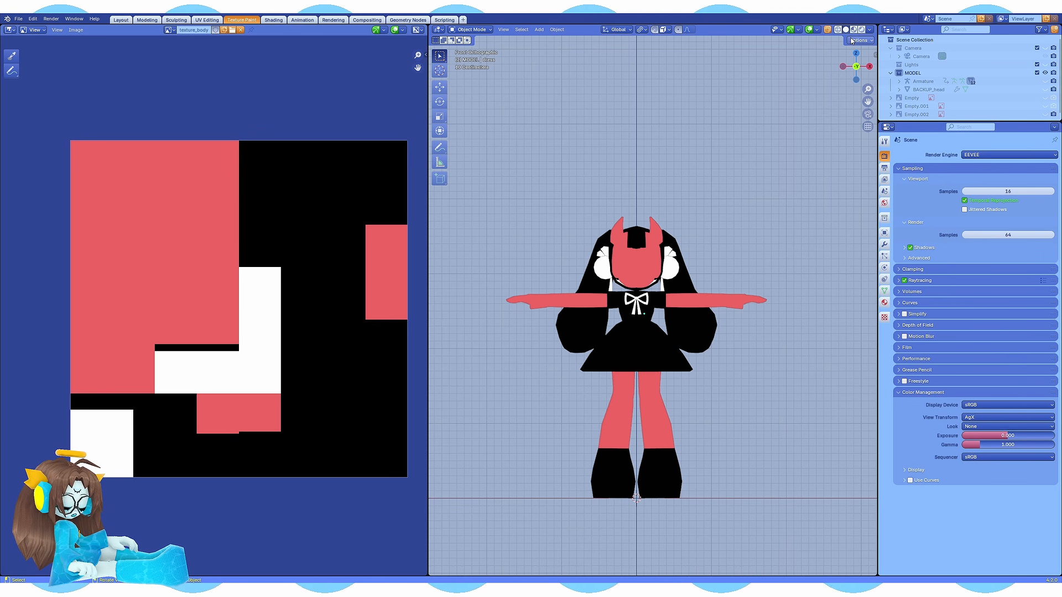
left_click(853, 29)
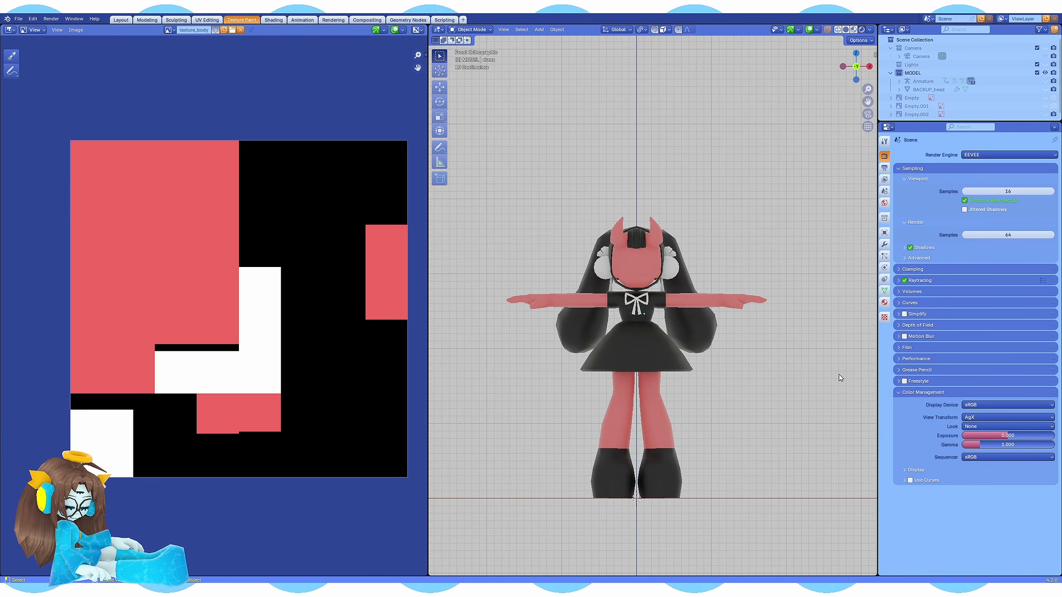
left_click(974, 418)
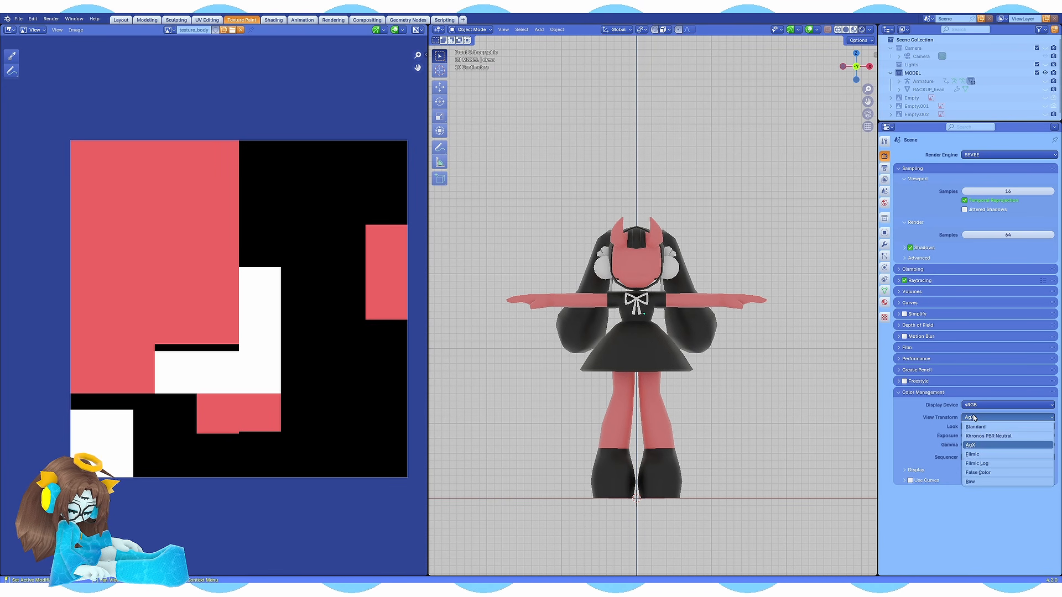
left_click(971, 427)
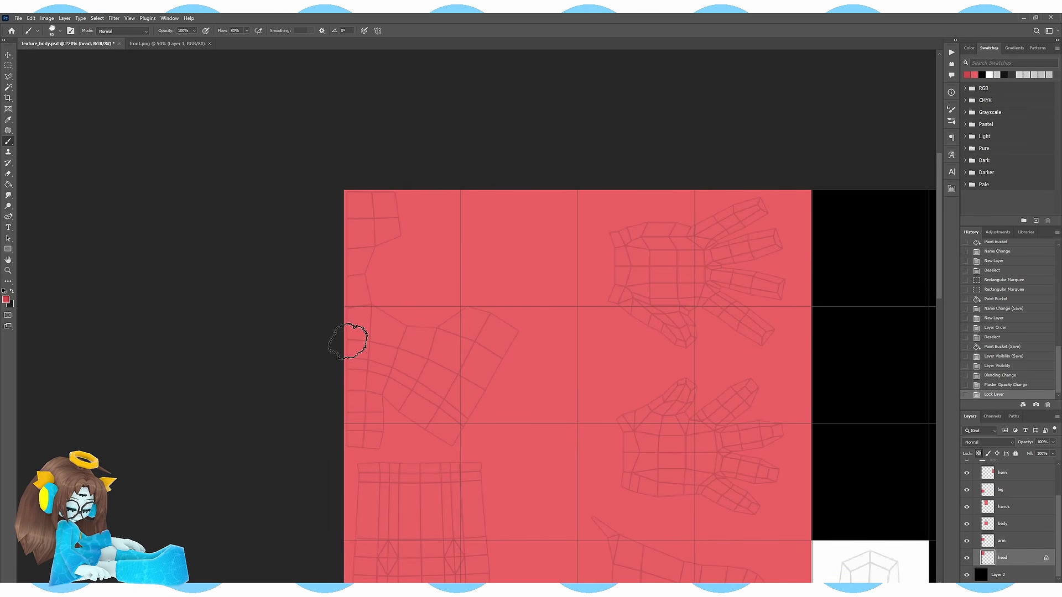
- Brush soft darker red shading over the islands on the head layer
mouse_move(348, 342)
left_mouse_down()
mouse_move(481, 394)
mouse_move(346, 405)
mouse_move(368, 221)
left_mouse_up()
left_click_drag(461, 313, 436, 272)
- Lock the arm layer's transparent pixels, brush darker red shading along the upper edge and sides of the arm island, and save
left_click(1002, 541)
left_click(978, 454)
left_click_drag(463, 402, 500, 268)
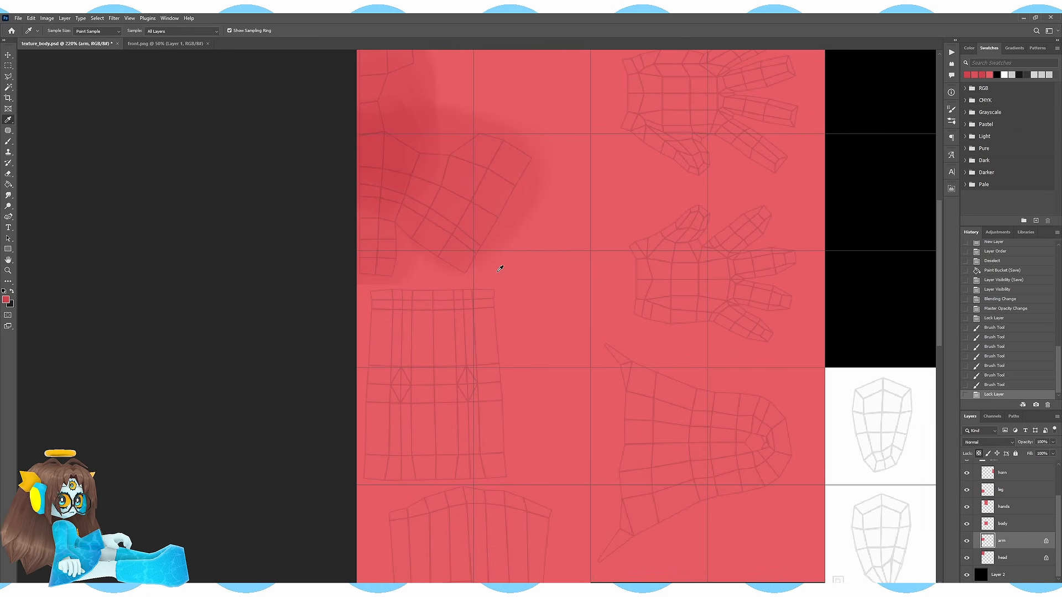
key("ctrl+s")
left_click_drag(369, 280, 545, 273)
scroll(420, 316, "up", 1, "alt")
mouse_move(370, 301)
left_mouse_down()
mouse_move(503, 301)
mouse_move(368, 405)
left_mouse_up()
key("ctrl+s")
left_click_drag(517, 290, 521, 387)
left_click_drag(492, 310, 494, 376)
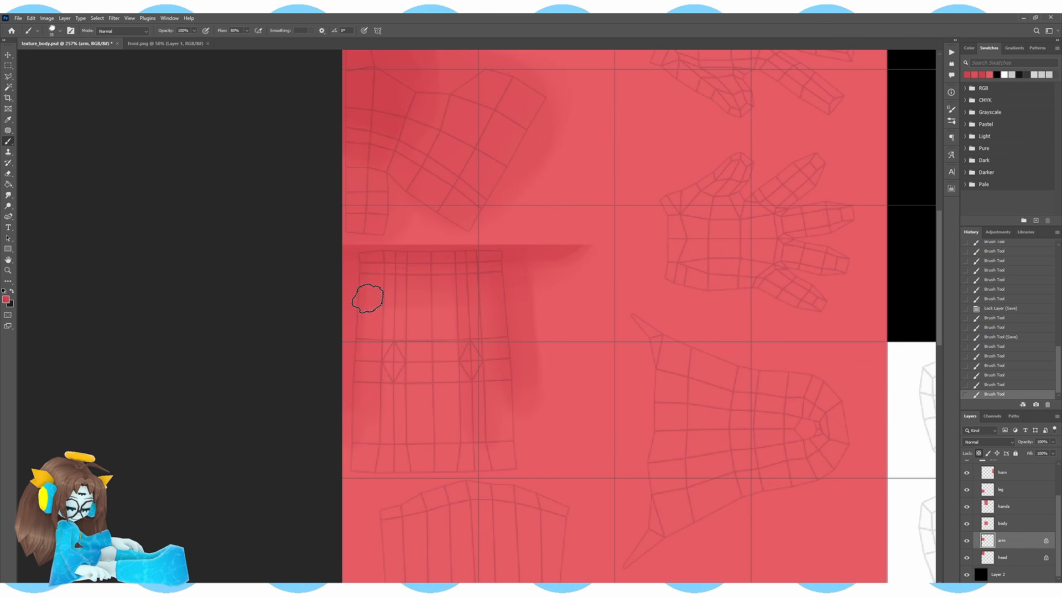
- Lower the opacity of the UV wireframe in Layer 1
key("i")
scroll(1007, 515, "up", 5)
left_click(1007, 467)
left_click_drag(1025, 443, 1014, 442)
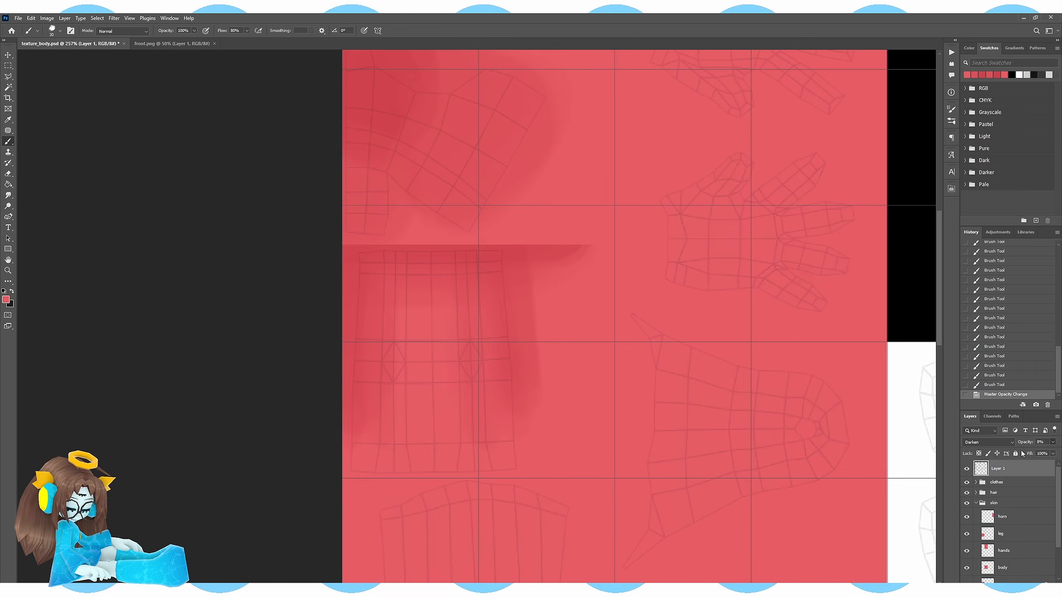
- Refine the arm layer's shading with sampled reds, adding a lighter vertical band down the middle of the arm island, and save
scroll(1007, 514, "down", 5)
left_click(1001, 540)
left_click(454, 341, "alt")
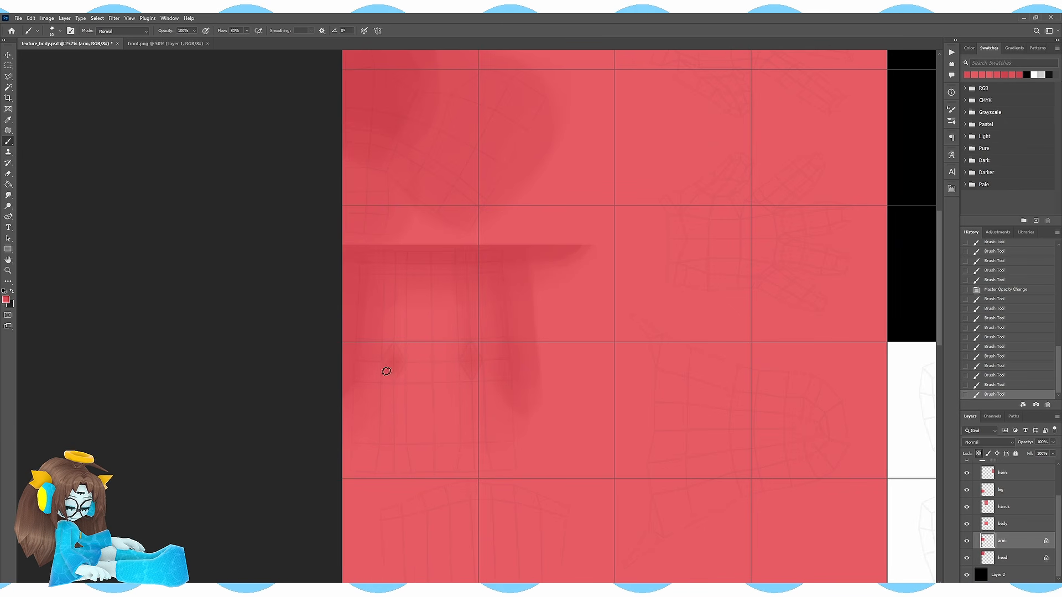
key("ctrl+s")
mouse_move(431, 310)
left_mouse_down()
mouse_move(425, 440)
mouse_move(441, 360)
left_mouse_up()
scroll(399, 346, "down", 5, "alt")
key("ctrl+s")
- Lock the body layer's transparent pixels, brush darker red shading down the body islands' sides with a larger brush, and save
left_click(1003, 524)
left_click(978, 454)
left_click(424, 257, "alt")
key("bracketright")
key("bracketright")
key("bracketright")
key("bracketright")
key("bracketright")
key("bracketright")
left_click_drag(644, 309, 641, 434)
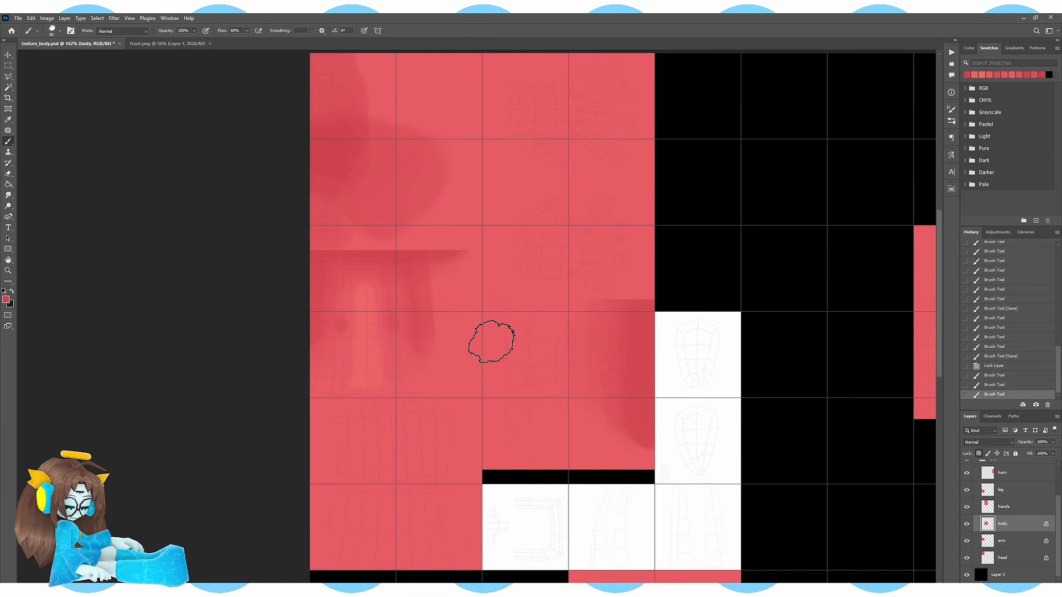
left_click_drag(490, 299, 493, 465)
left_click_drag(578, 322, 573, 468)
key("ctrl+s")
- Add a new layer above the body layer and clip it to that layer
scroll(562, 337, "up", 3, "alt")
key("ctrl+shift+alt+n")
key("ctrl+alt+g")
- Paint the left side of the body area black on the clipped layer with a smaller brush, undoing the last stray stroke
key("bracketleft")
key("bracketleft")
key("bracketleft")
key("bracketleft")
key("bracketleft")
key("bracketleft")
key("bracketleft")
key("bracketleft")
mouse_move(467, 293)
left_mouse_down()
mouse_move(443, 332)
mouse_move(433, 288)
left_mouse_up()
scroll(477, 398, "up", 2, "alt")
mouse_move(468, 338)
left_mouse_down()
mouse_move(450, 462)
mouse_move(474, 492)
left_mouse_up()
left_click_drag(423, 249, 449, 246)
mouse_move(556, 288)
left_mouse_down()
mouse_move(552, 367)
mouse_move(536, 346)
mouse_move(550, 463)
mouse_move(575, 470)
left_mouse_up()
key("ctrl+z")
- Paint the right section of the body area black out to its edges on the clipped layer and save the file
scroll(559, 338, "up", 4, "alt")
key("bracketleft")
key("bracketleft")
key("bracketleft")
key("bracketright")
key("bracketright")
key("bracketright")
key("bracketright")
left_click_drag(565, 266, 569, 238)
key("bracketright")
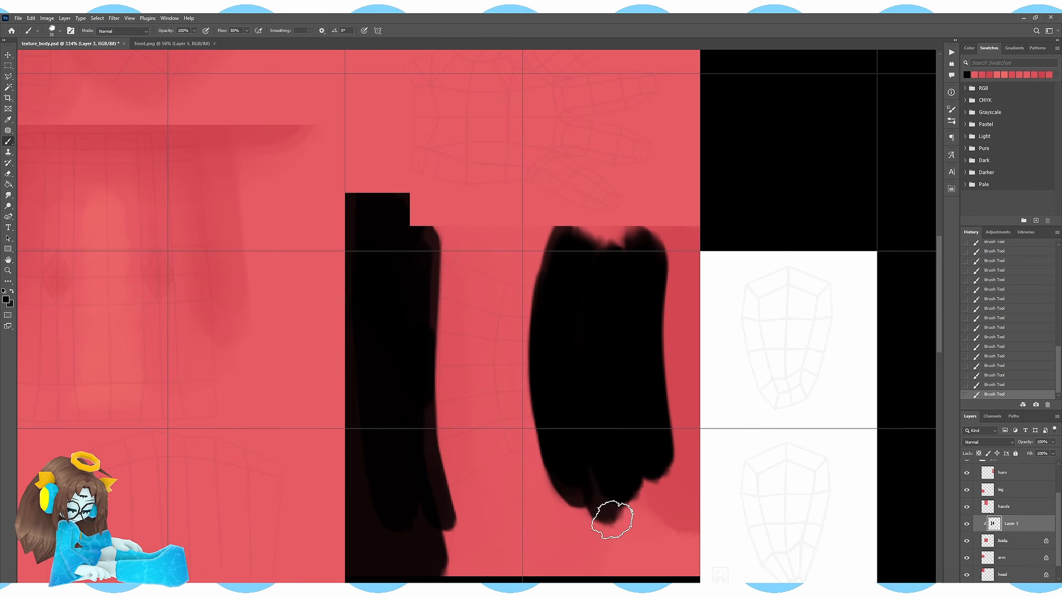
left_click_drag(683, 238, 683, 525)
scroll(657, 266, "down", 3, "alt")
left_click_drag(642, 479, 678, 442)
scroll(553, 354, "down", 5, "alt")
key("ctrl+s")
- Make the hands layer active for painting
left_click(1024, 506)
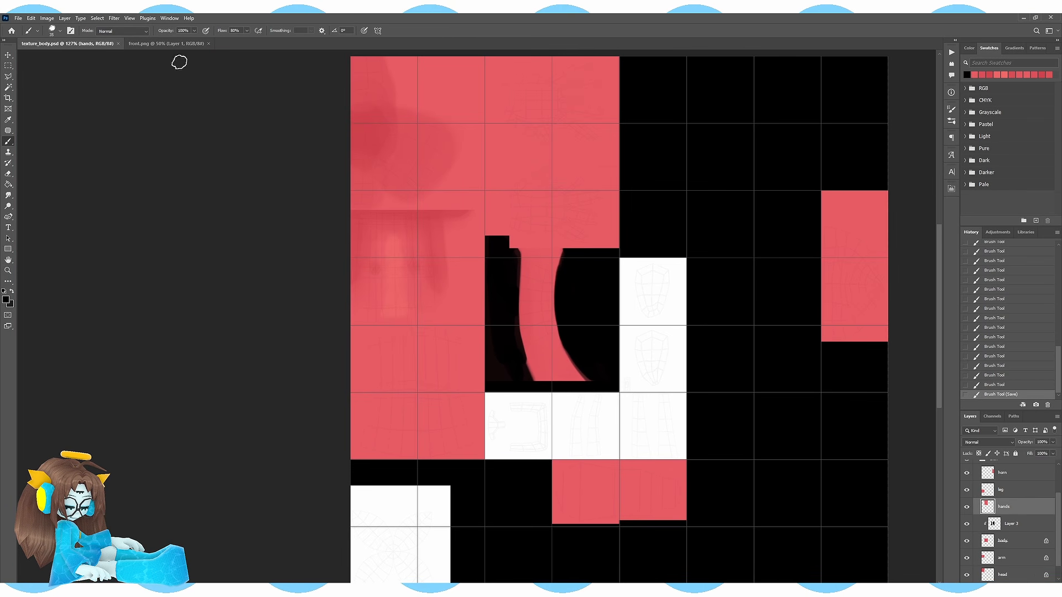
- Sample the darker skin tone and paint it along the lower end of the arm texture on the arm layer
left_click(166, 43)
left_click(67, 44)
scroll(987, 491, "down", 3)
left_click(1002, 540)
scroll(368, 194, "up", 3, "alt")
left_click(387, 221, "alt")
mouse_move(480, 366)
left_mouse_down()
mouse_move(334, 367)
mouse_move(498, 354)
left_mouse_up()
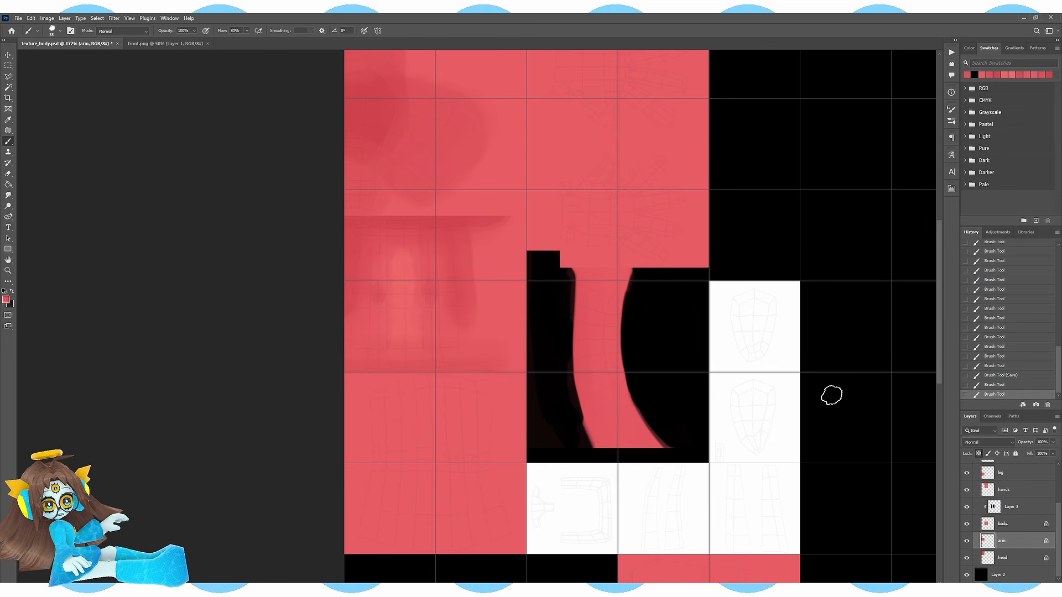
- Lock the hands layer's transparent pixels and brush a darker skin tone over the hand area
scroll(1003, 520, "up", 2)
left_click(1003, 531)
left_click(978, 453)
mouse_move(588, 125)
left_mouse_down()
mouse_move(502, 234)
mouse_move(559, 357)
left_mouse_up()
- With a larger brush, paint darker shading over the fingers and thumbs of both hands
key("bracketright")
scroll(602, 155, "up", 4, "alt")
mouse_move(581, 284)
left_mouse_down()
mouse_move(506, 227)
mouse_move(539, 251)
left_mouse_up()
key("ctrl+z")
left_click_drag(600, 218, 535, 207)
left_click_drag(597, 152, 533, 171)
left_click_drag(574, 112, 522, 136)
left_click_drag(479, 298, 458, 272)
left_click_drag(475, 338, 458, 365)
left_click_drag(606, 398, 553, 410)
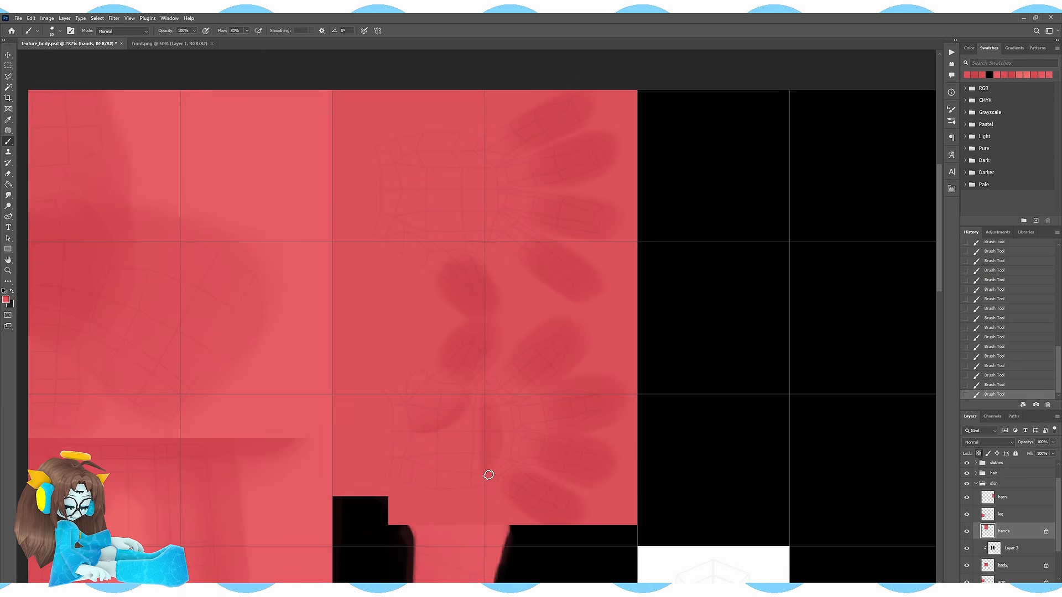
- Undo the last knuckle dabs, repaint the shading at the upper hand's finger bases, and save the file
scroll(513, 287, "down", 5, "alt")
scroll(521, 287, "up", 4, "alt")
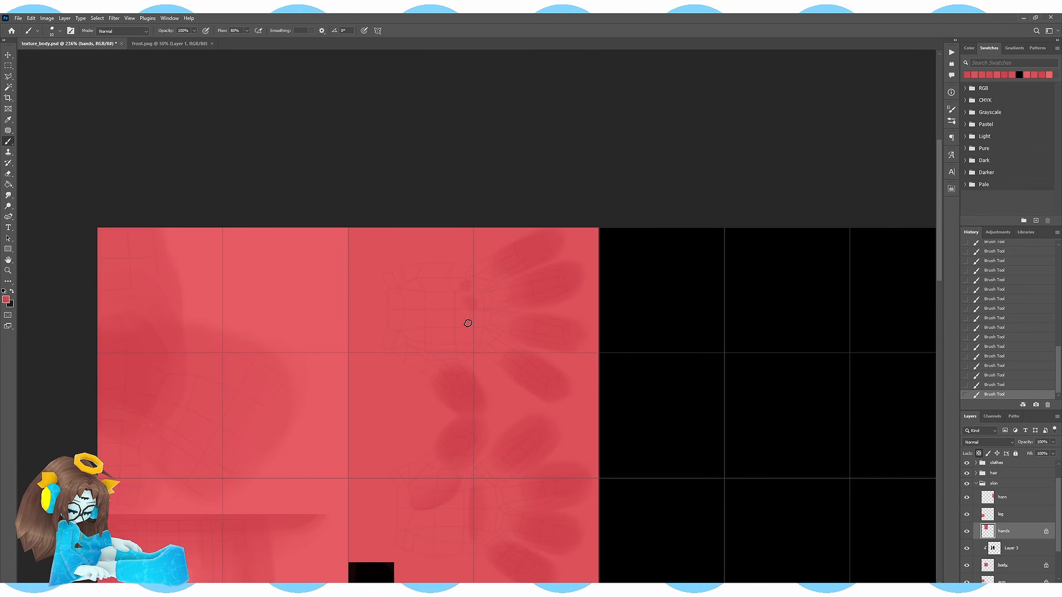
key("ctrl+z")
key("ctrl+z")
key("ctrl+z")
left_click_drag(487, 339, 479, 282)
scroll(472, 282, "down", 4, "alt")
key("ctrl+s")
- Lock the leg layer's transparent pixels, enlarge the brush, paint a dark band across the top of the leg, and save
left_click(1000, 514)
left_click(979, 454)
scroll(336, 420, "up", 3, "alt")
key("ctrl+s")
key("bracketright")
key("bracketright")
key("bracketright")
key("bracketright")
left_click_drag(301, 384, 450, 378)
scroll(340, 454, "up", 2, "alt")
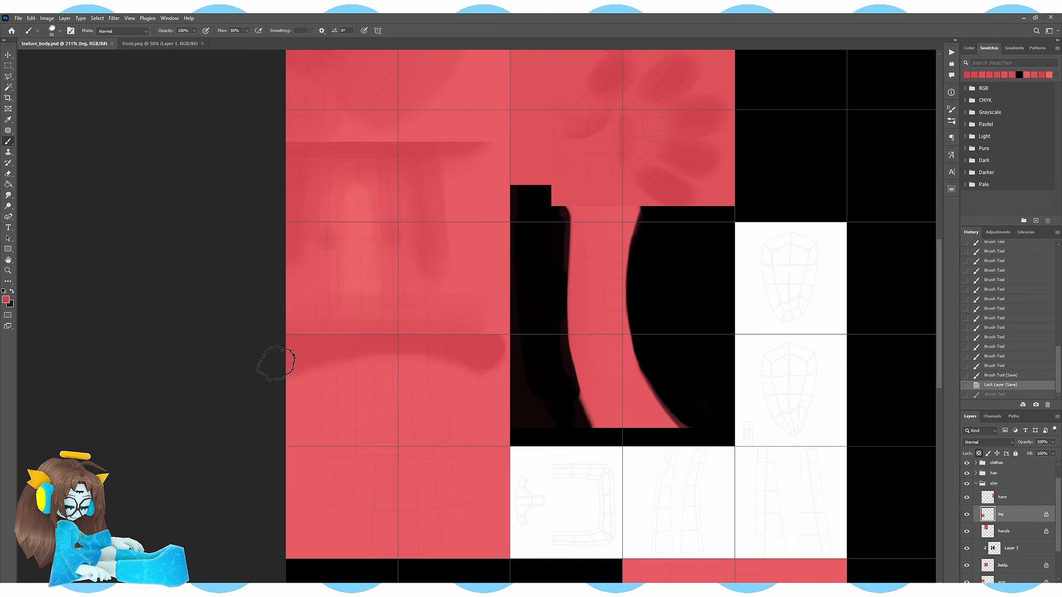
left_click_drag(277, 363, 382, 376)
key("ctrl+s")
- Paint vertical dark shading down both side edges of the leg texture
mouse_move(324, 428)
left_mouse_down()
mouse_move(329, 340)
mouse_move(310, 514)
left_mouse_up()
left_click_drag(324, 387, 318, 498)
left_click_drag(494, 334, 492, 443)
left_click_drag(474, 313, 478, 426)
left_click_drag(470, 387, 498, 520)
left_click_drag(500, 398, 506, 520)
left_click_drag(334, 354, 324, 509)
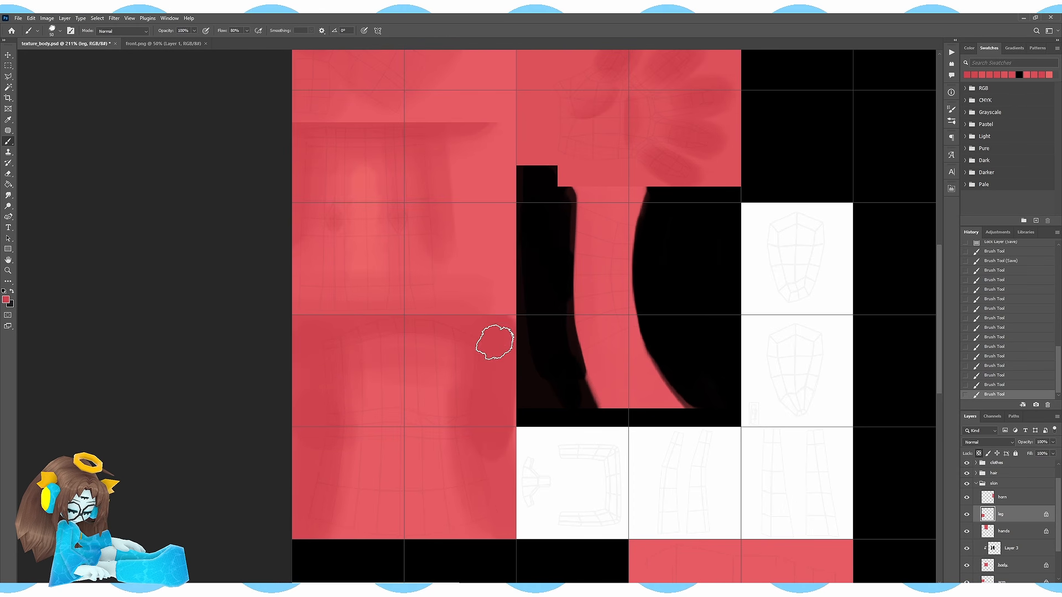
- Sample a lighter skin tone, paint two vertical highlights on the upper leg, and check the front.png reference
left_click(361, 230, "alt")
left_click_drag(366, 362, 373, 410)
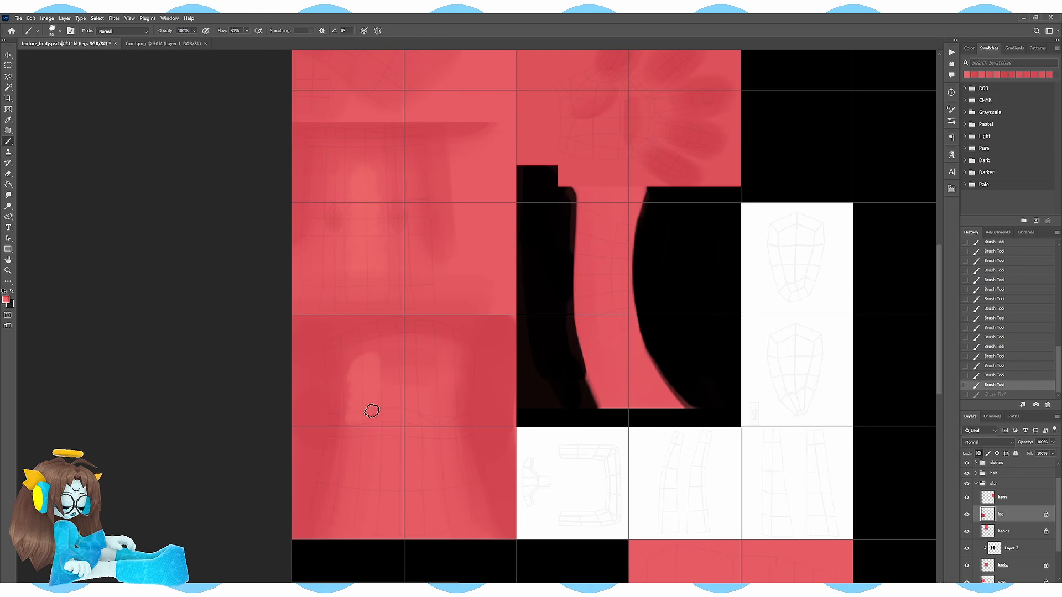
mouse_move(433, 353)
left_mouse_down()
mouse_move(462, 393)
mouse_move(442, 426)
left_mouse_up()
left_click(163, 44)
left_click(65, 44)
- Lock the horn layer's transparent pixels and paint dark horizontal shading across the middle of the horn texture
scroll(352, 337, "down", 4, "alt")
left_click(1002, 517)
left_click(979, 453)
scroll(719, 227, "up", 6, "alt")
left_click_drag(614, 348, 571, 348)
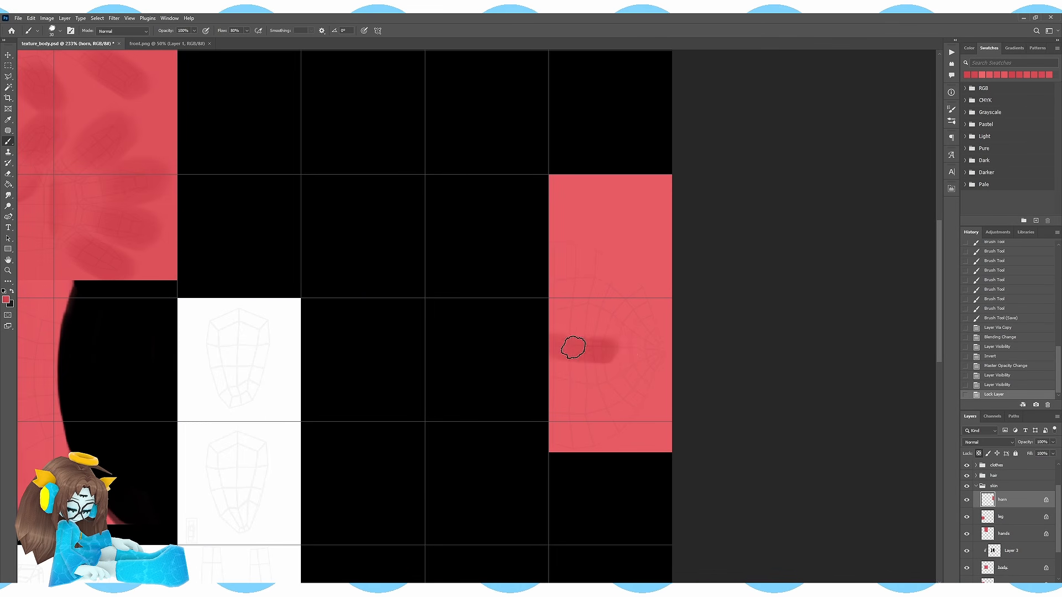
left_click_drag(672, 344, 533, 362)
mouse_move(552, 299)
left_mouse_down()
mouse_move(664, 338)
mouse_move(681, 311)
left_mouse_up()
- Refine the horn texture with further shading strokes around its dark middle band
scroll(639, 314, "down", 6, "alt")
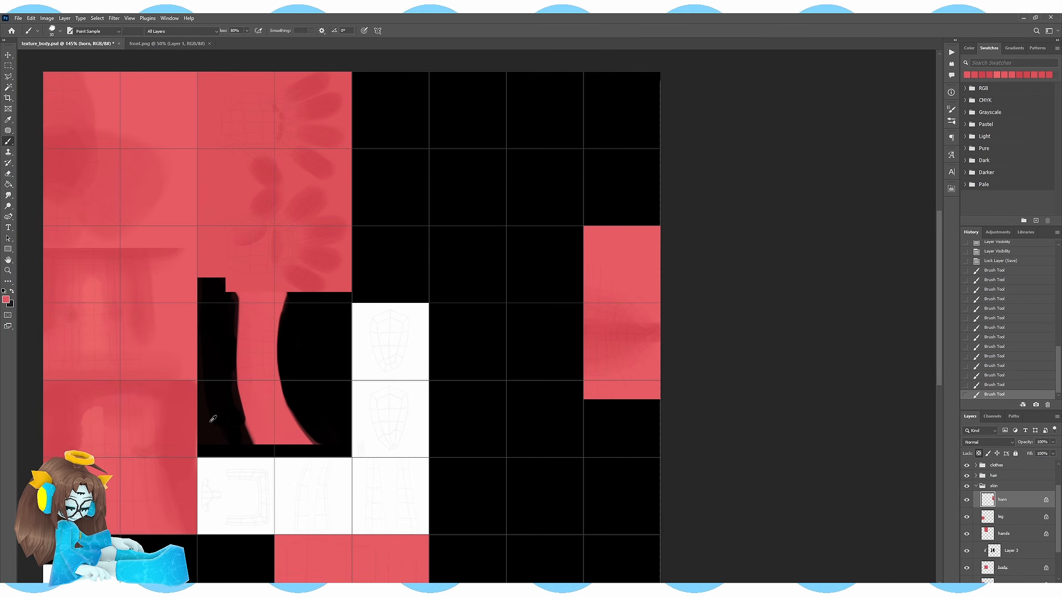
left_click(647, 349, "ctrl")
left_click_drag(608, 325, 713, 342, "ctrl")
left_click(1002, 517)
left_click_drag(586, 392, 631, 426)
mouse_move(635, 234)
left_mouse_down("ctrl")
mouse_move(330, 252)
mouse_move(444, 258)
left_mouse_up("ctrl")
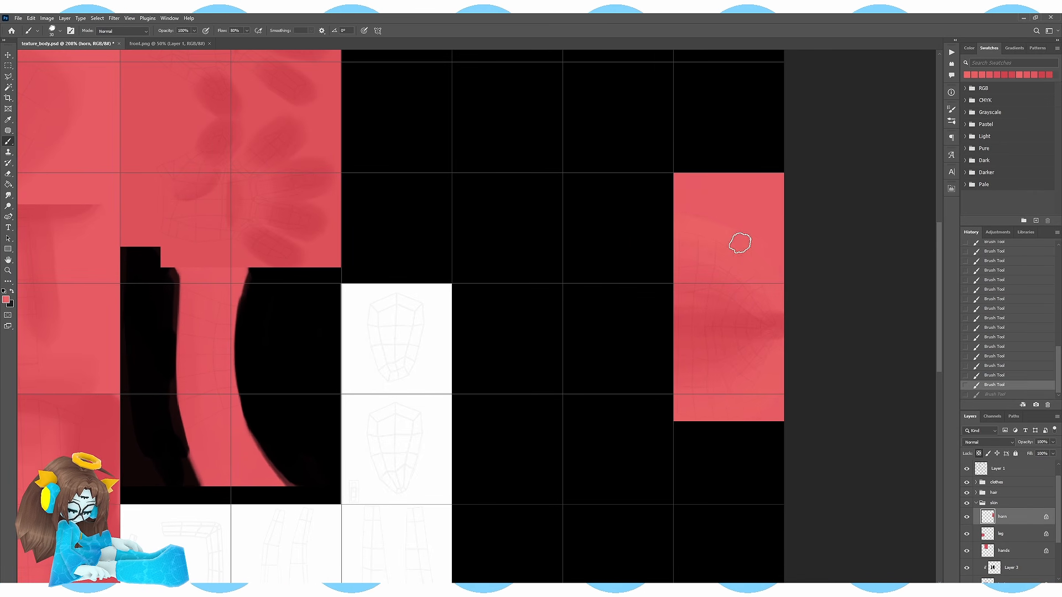
left_click_drag(745, 387, 769, 367)
scroll(768, 368, "down", 4, "alt")
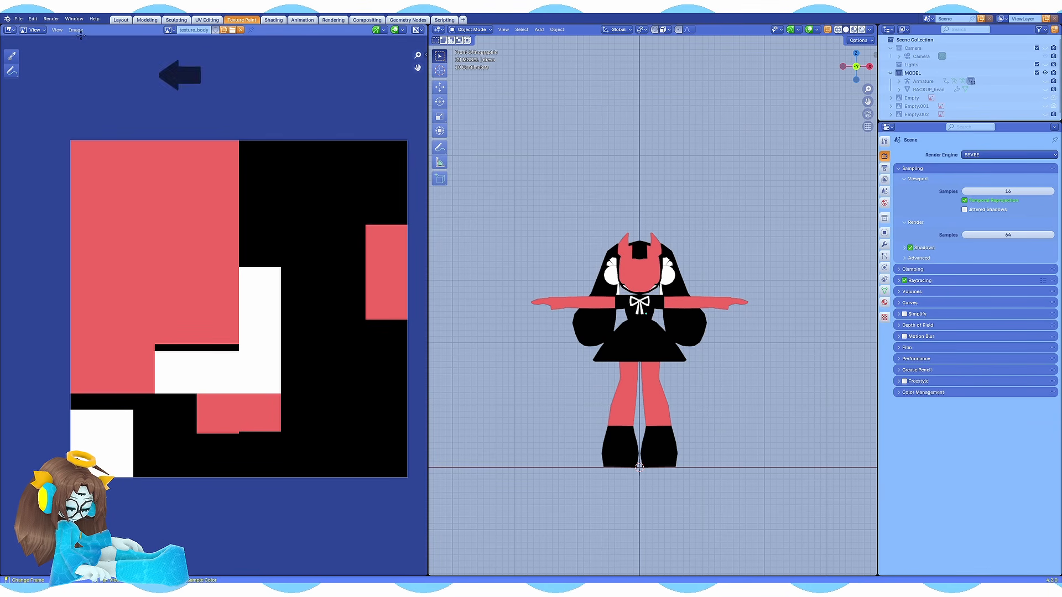
- Reload the texture_body image in Blender to update the character model
left_click(77, 30)
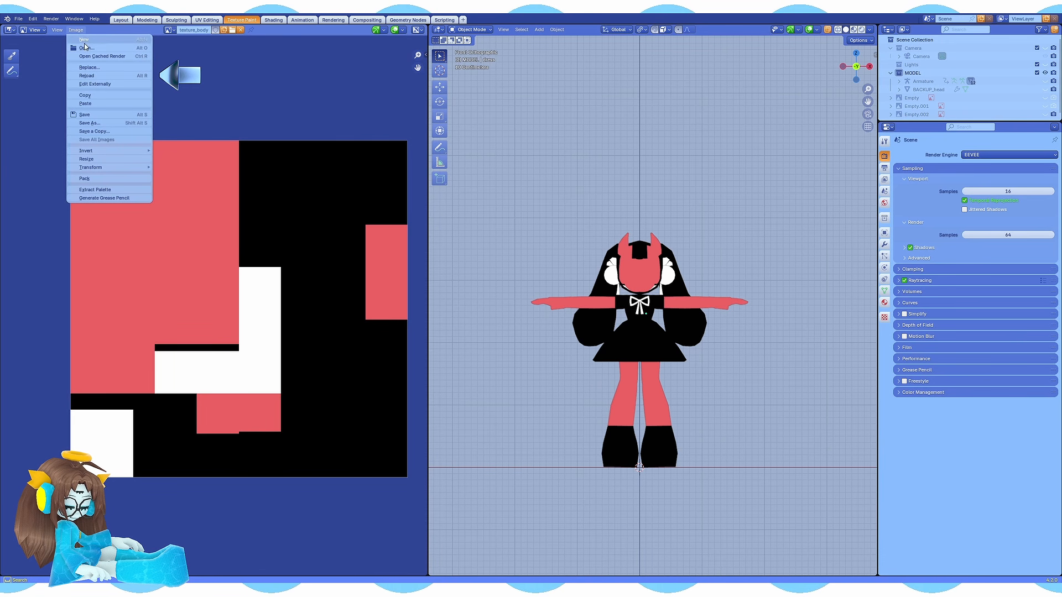
left_click(95, 76)
scroll(693, 291, "up", 2)
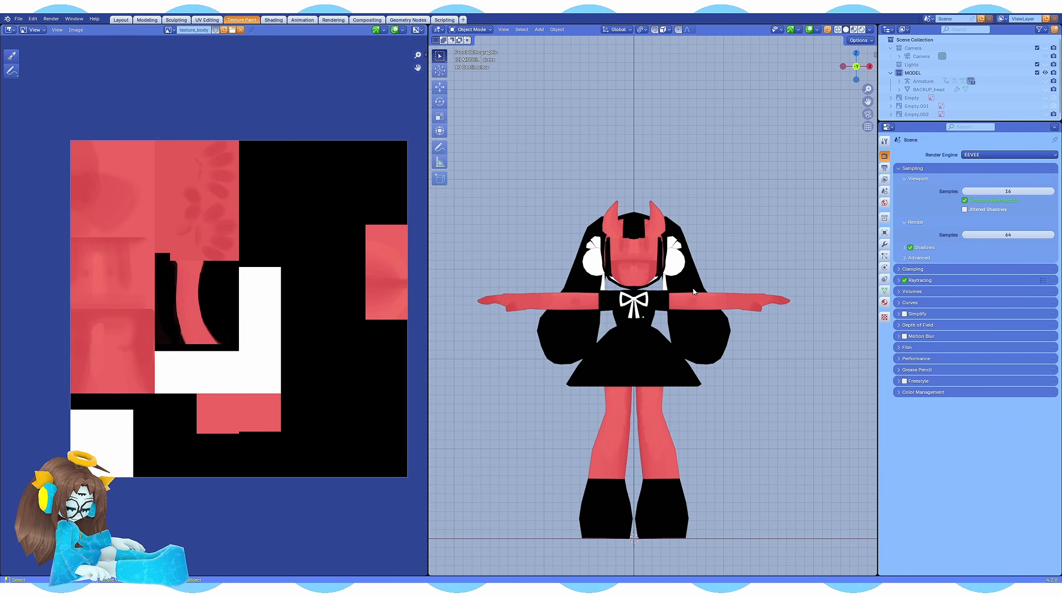
- Examine the new skin shading on the model, isolating the body and the head in turn and viewing them from several angles
middle_click_drag(694, 292, 682, 261, "shift")
left_click(657, 399)
key("KP_Divide")
middle_click_drag(741, 340, 692, 341)
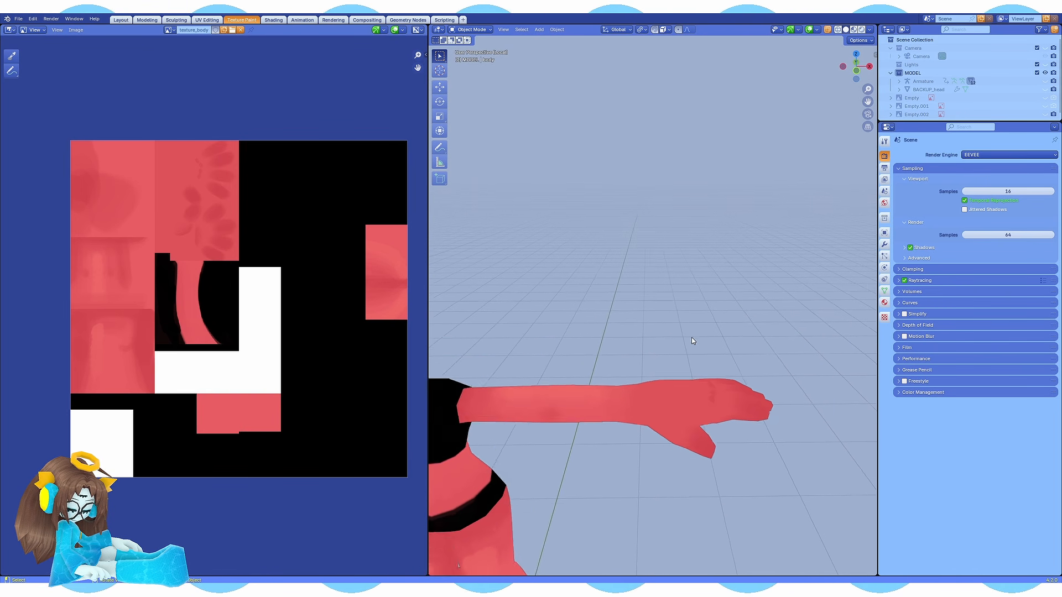
key("KP_Divide")
middle_click_drag(608, 293, 596, 319)
left_click(618, 310)
key("KP_Divide")
middle_click_drag(713, 319, 576, 291)
key("KP_Divide")
scroll(739, 348, "down", 3)
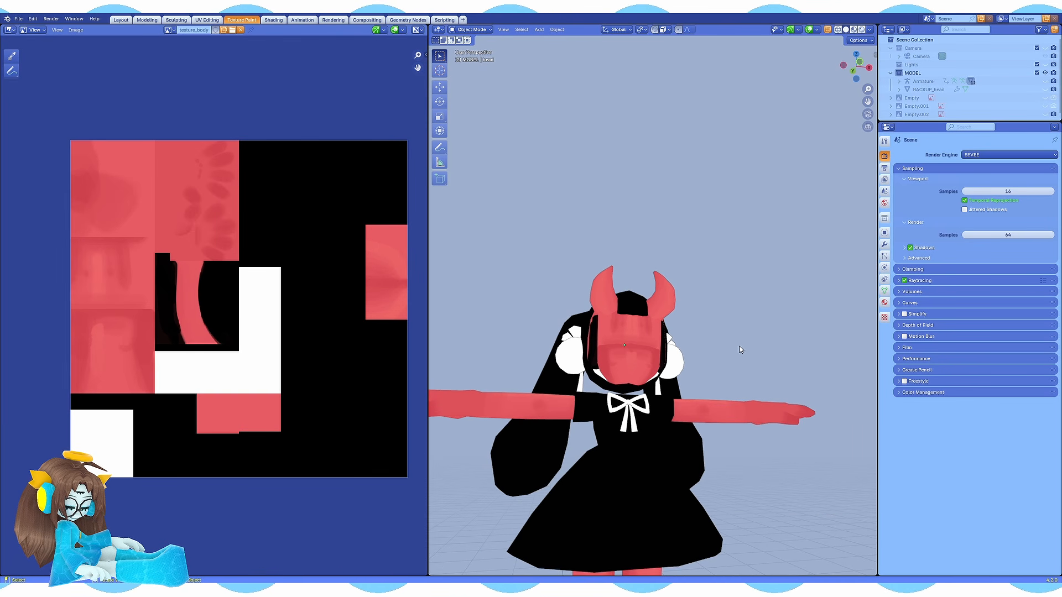
- Switch back to Photoshop and make the head layer active
key("alt+Tab")
scroll(1007, 553, "down", 3)
left_click(1008, 556)
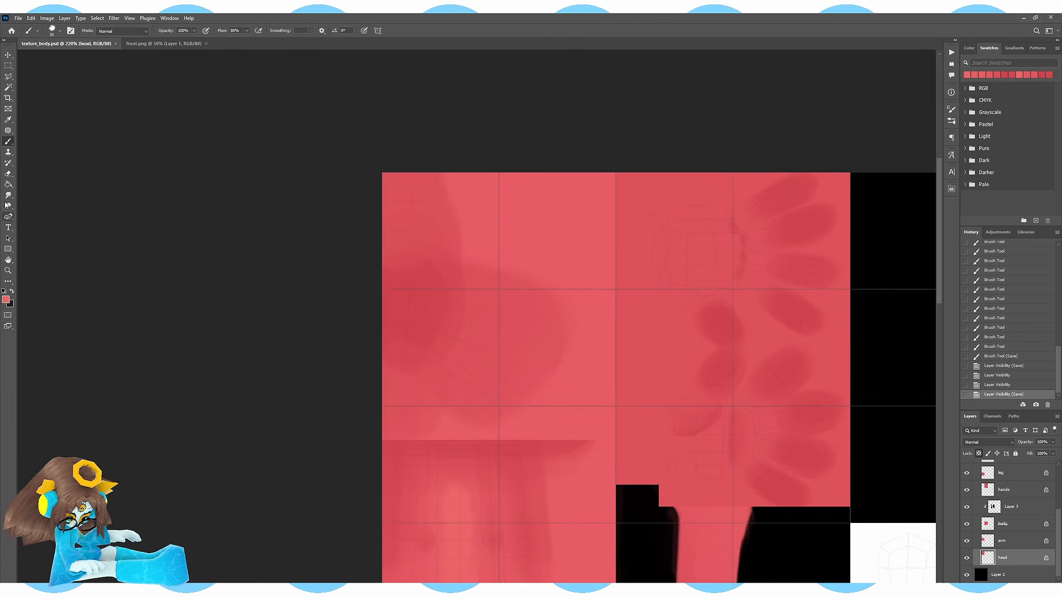
scroll(462, 301, "up", 3, "alt")
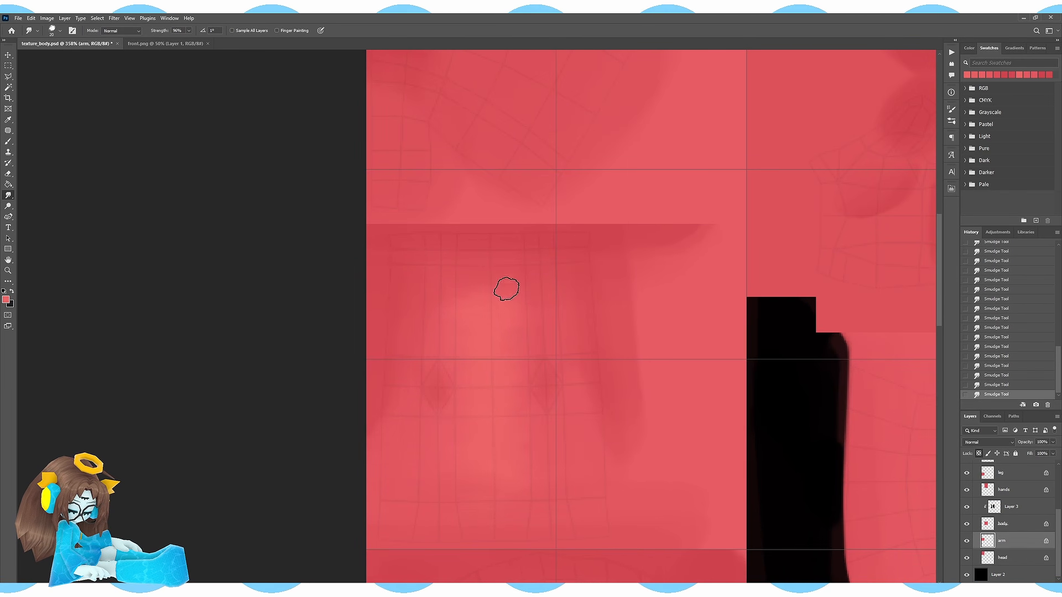
- Smudge the arm layer's shading around the highlight, and blend the elbow spot with a smaller smudge brush
left_click_drag(413, 353, 513, 323)
key("b")
left_click(8, 195)
key("bracketleft")
left_click_drag(438, 387, 449, 393)
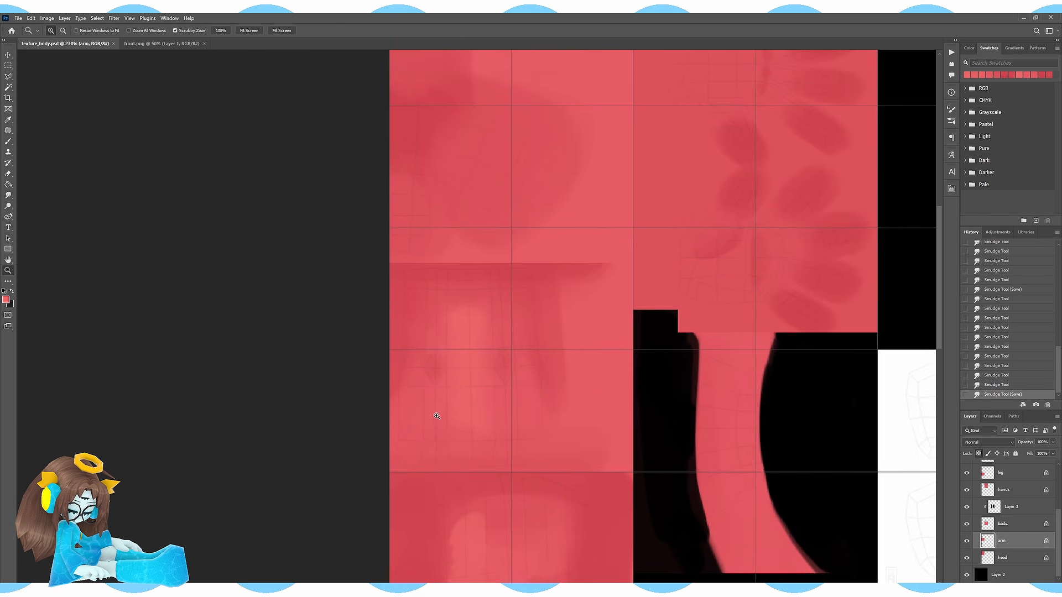
- Sample the tone at the arm highlight's upper end and brush it in to soften that edge
scroll(470, 410, "up", 2, "alt")
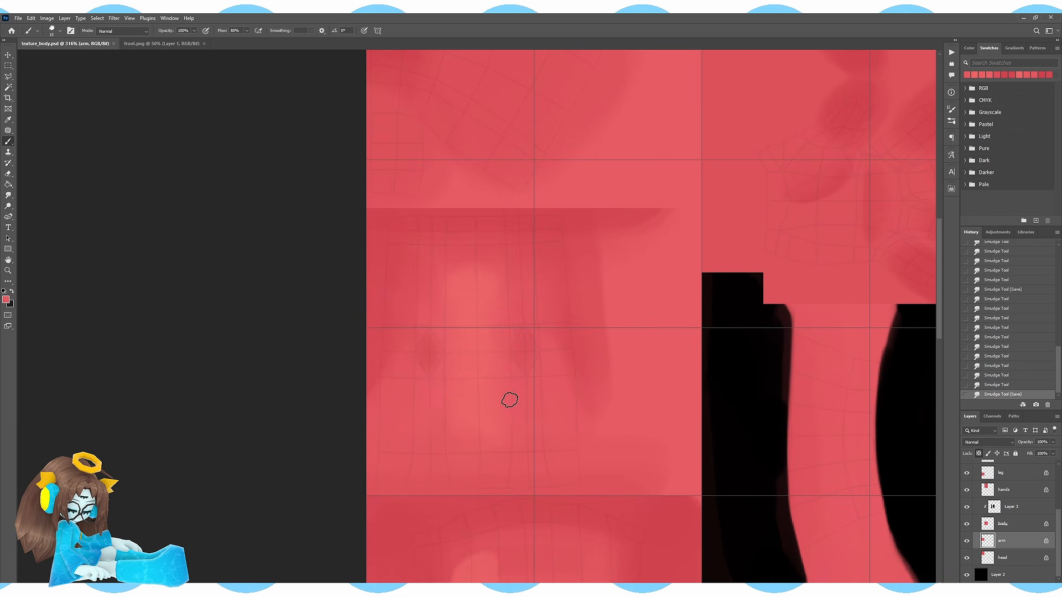
left_click_drag(441, 328, 447, 282)
left_click(465, 270, "alt")
left_click_drag(463, 270, 443, 276)
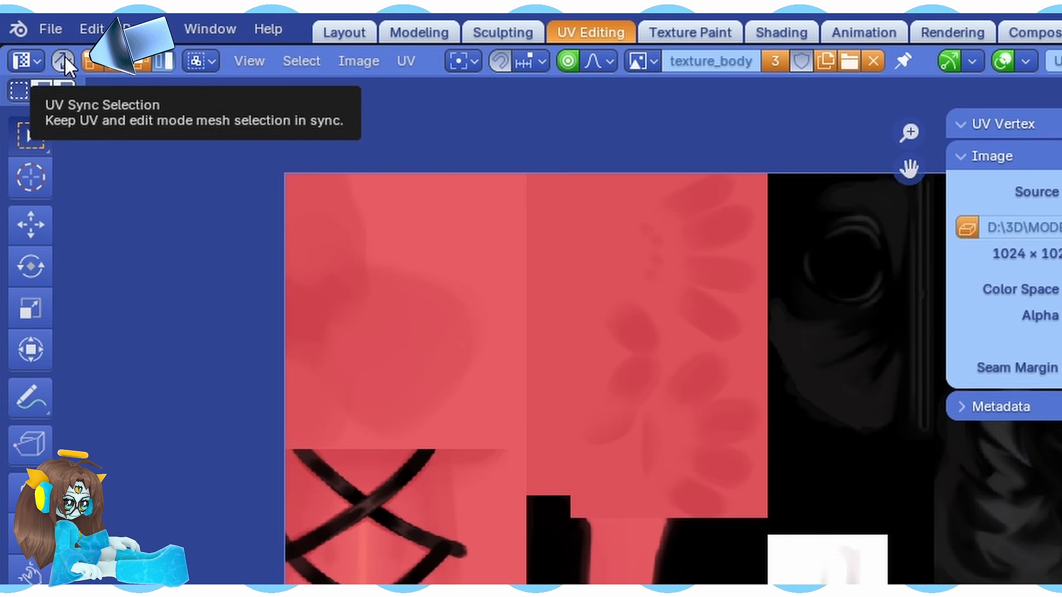
- Turn on UV Sync Selection in Blender and scale the side vertices of the leg island's knee band inward
left_click(64, 59)
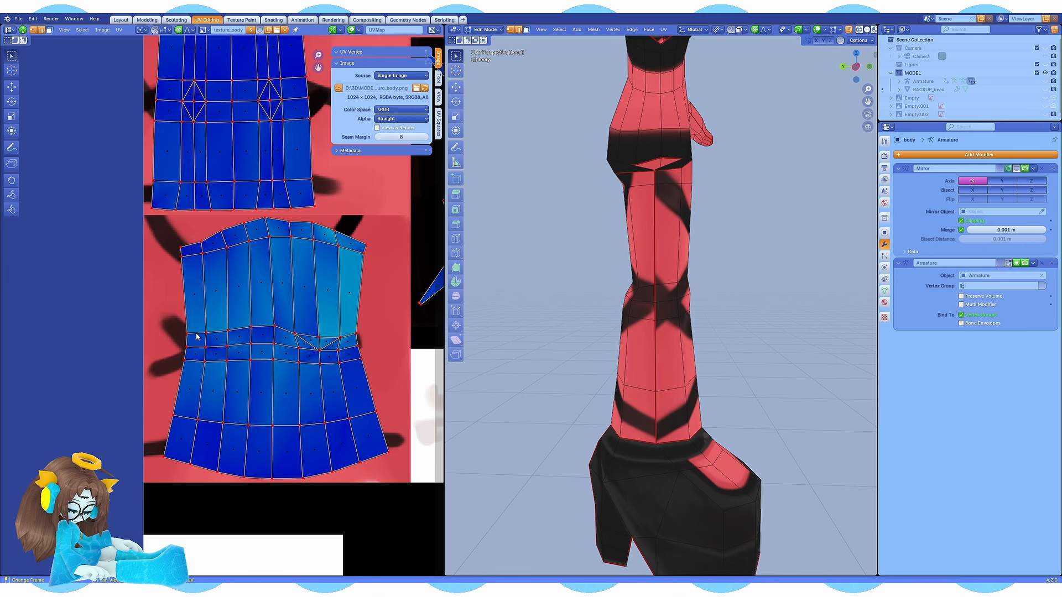
scroll(178, 336, "up", 2)
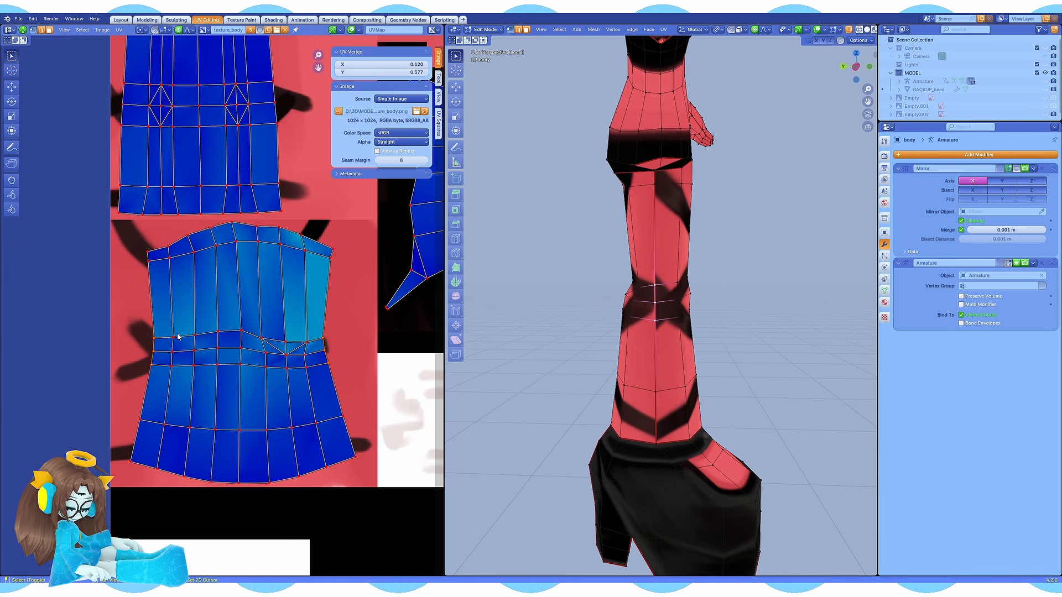
key("s")
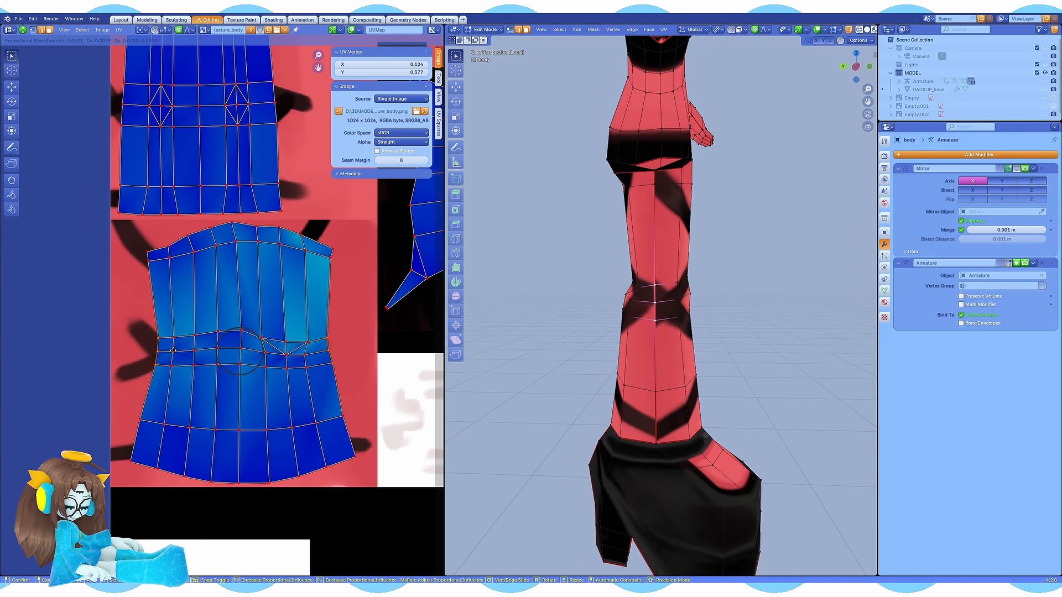
left_click(228, 321)
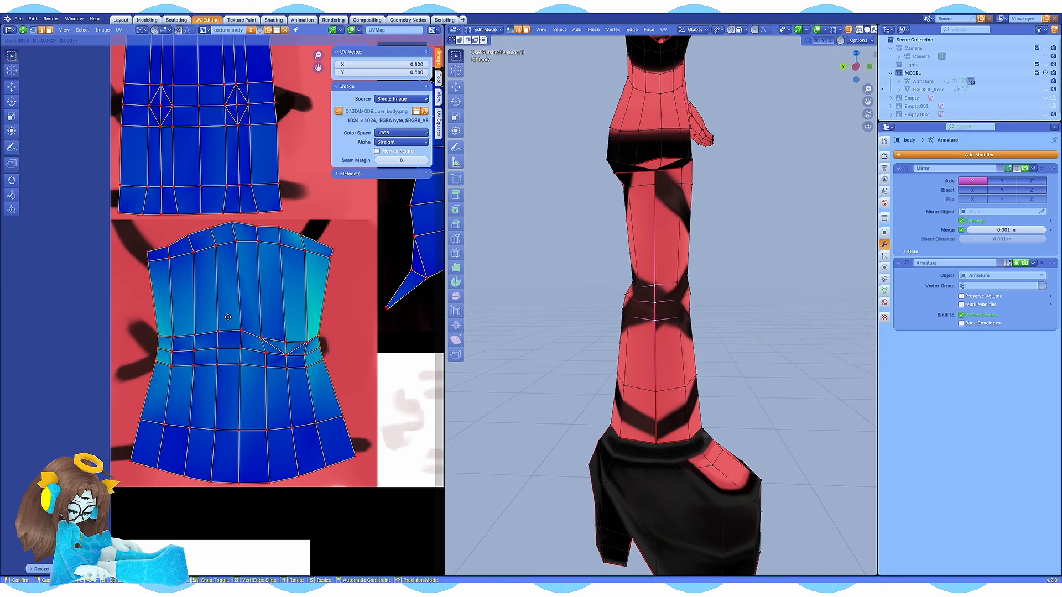
- Nudge the upper and lower vertices on the left edge of the leg UV island's knee band
left_click(158, 338)
key("g")
left_click(159, 336)
left_click(158, 357)
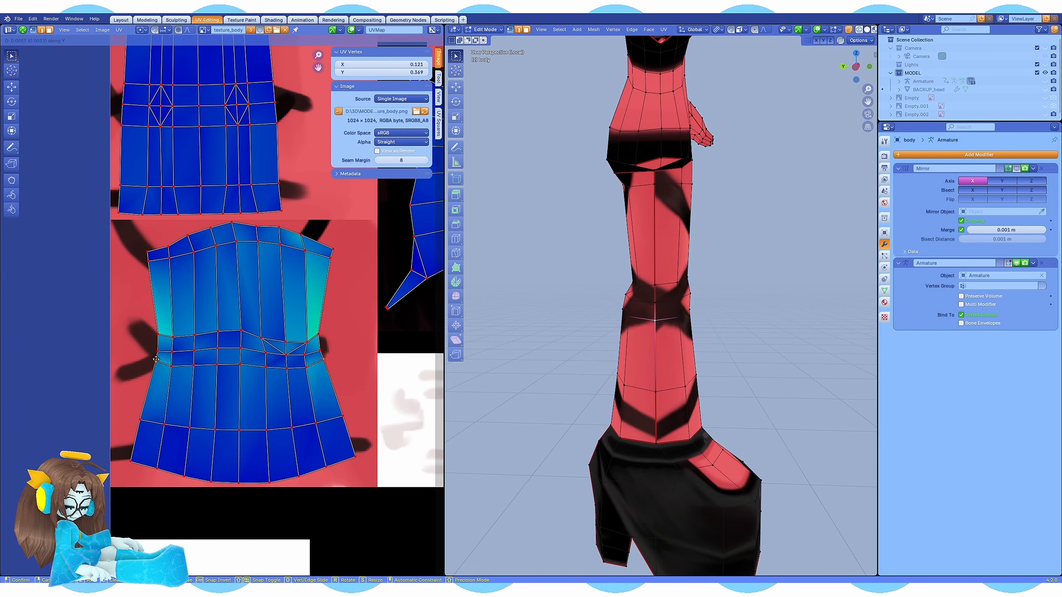
key("g")
left_click(160, 360)
- Adjust the middle, lower and upper vertices on the right edge of the leg UV island's knee band
left_click(321, 352)
key("g")
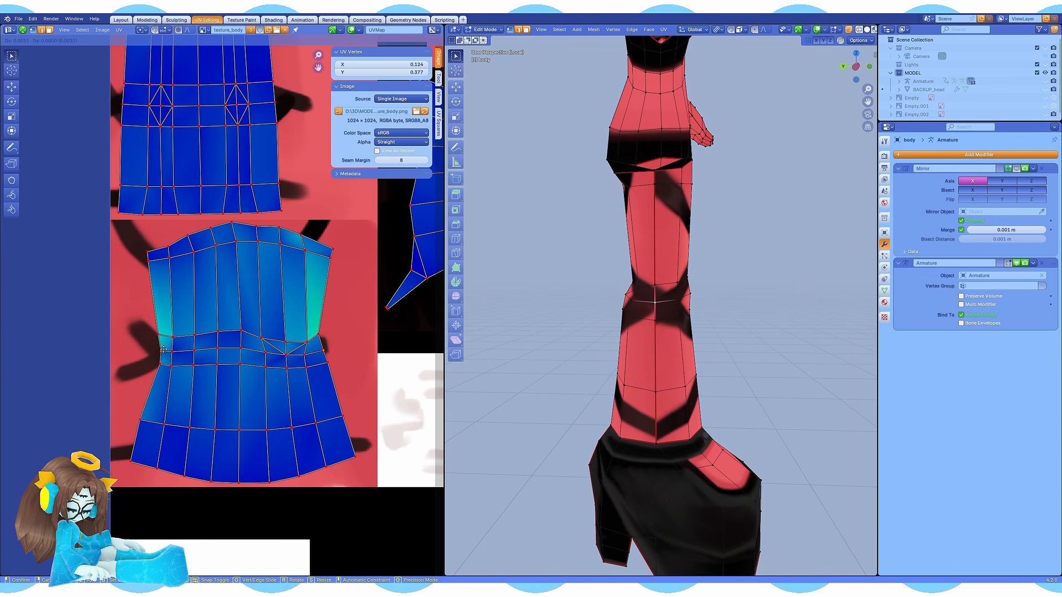
left_click(321, 351)
left_click(328, 362)
key("g")
left_click(328, 361)
left_click(319, 335)
key("g")
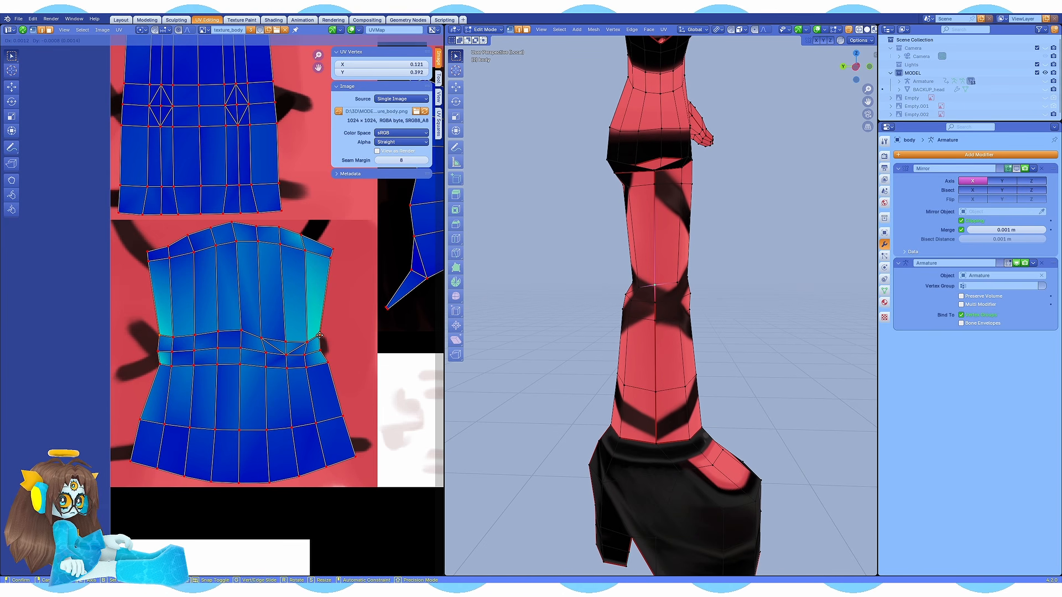
left_click(321, 335)
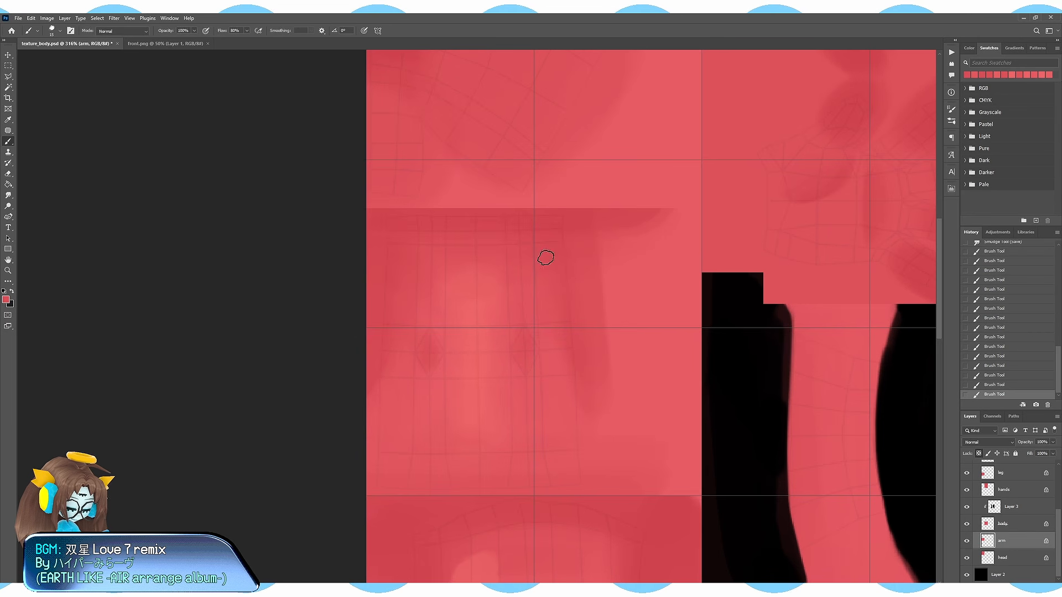
- Switch back to Photoshop and paint a skin-toned stroke along the left edge of the torso strip on Layer 3
scroll(545, 256, "down", 3, "alt")
scroll(912, 465, "up", 2, "alt")
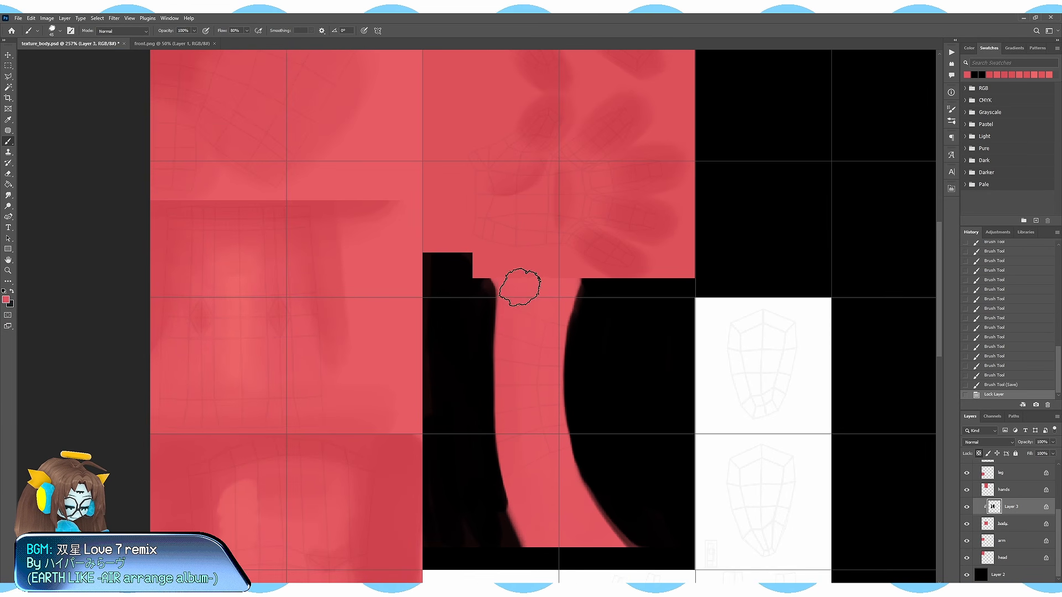
left_click_drag(498, 288, 515, 525)
mouse_move(575, 387)
left_mouse_down()
mouse_move(583, 538)
mouse_move(586, 279)
left_mouse_up()
key("ctrl+z")
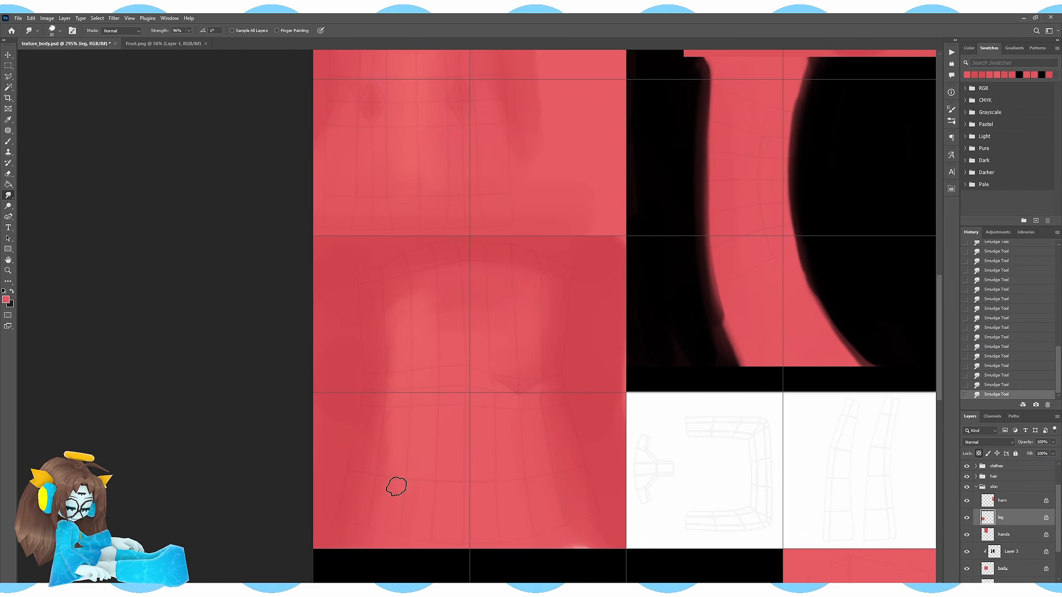
- Save the file and brush vertical shading strokes down the middle of the leg texture
key("b")
key("ctrl+s")
left_click_drag(415, 398, 460, 323)
left_click_drag(465, 287, 473, 330)
key("ctrl+z")
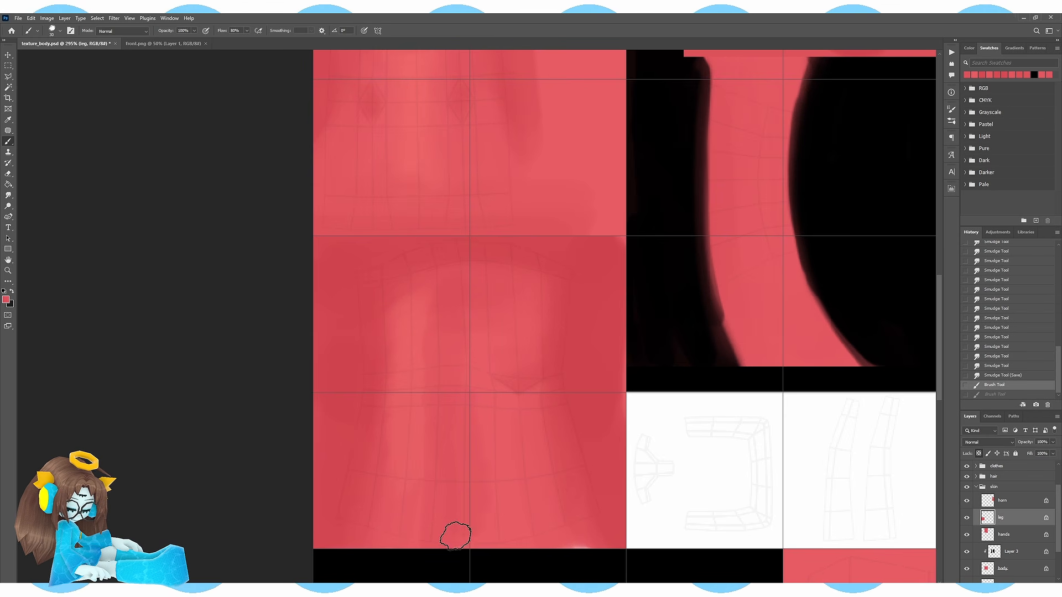
left_click_drag(456, 536, 462, 320)
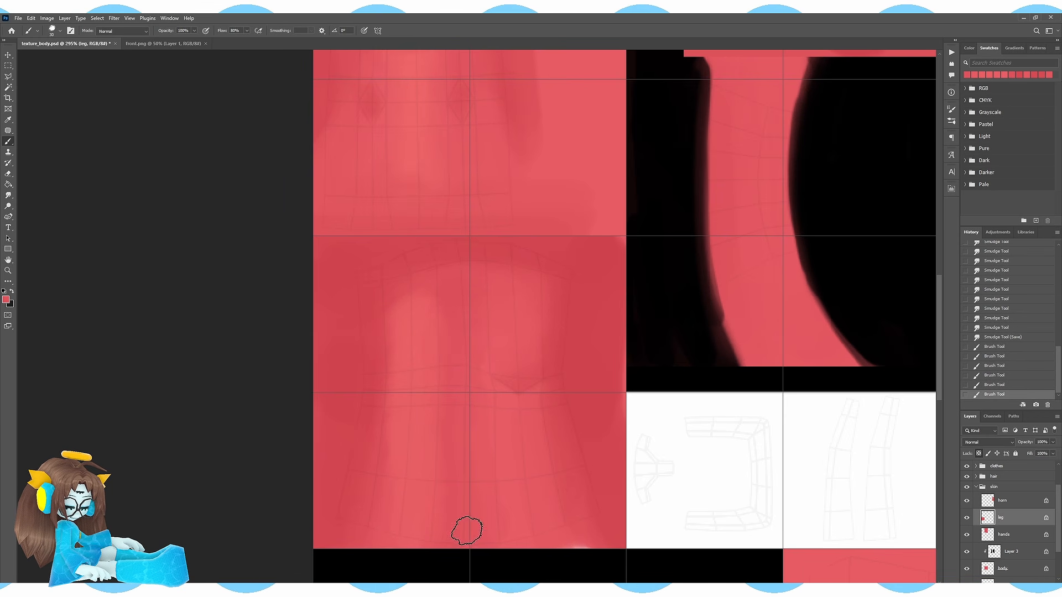
left_click_drag(468, 531, 470, 409)
- Sample a skin tone, shrink the brush, and paint a narrow vertical highlight on the arm texture
left_click_drag(478, 393, 440, 393, "ctrl")
left_click(526, 232, "alt")
key("[")
key("[")
key("[")
key("ctrl+z")
left_click_drag(460, 315, 451, 397)
scroll(450, 397, "up", 1, "alt")
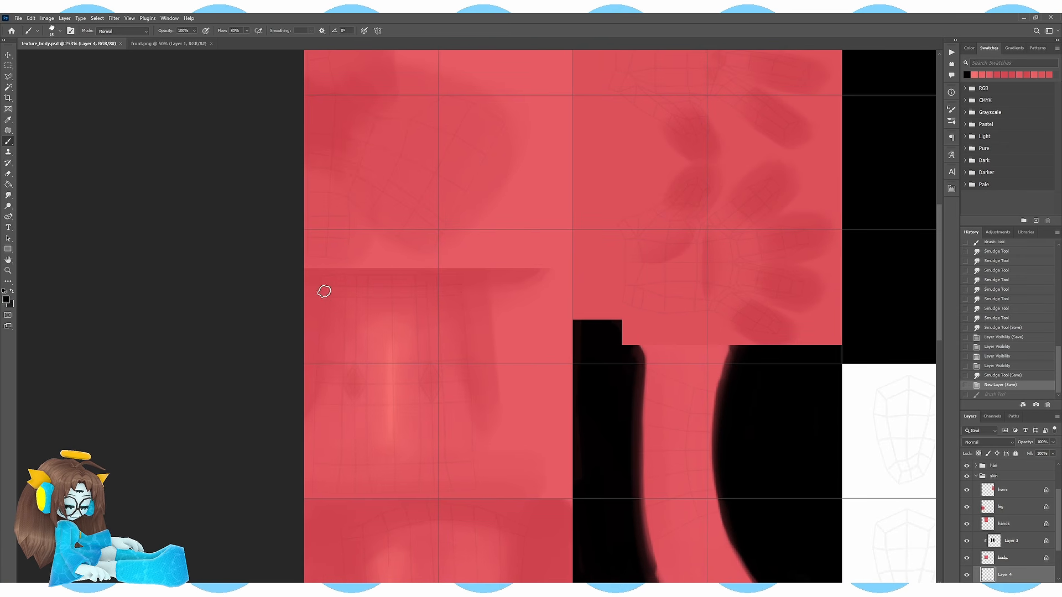
- Clip Layer 4 to the arm layer, paint a thick black strap curving diagonally down across the arm, and save
left_click_drag(301, 246, 479, 382)
key("ctrl+z")
key("ctrl+alt+g")
left_click_drag(316, 262, 498, 382)
key("ctrl+s")
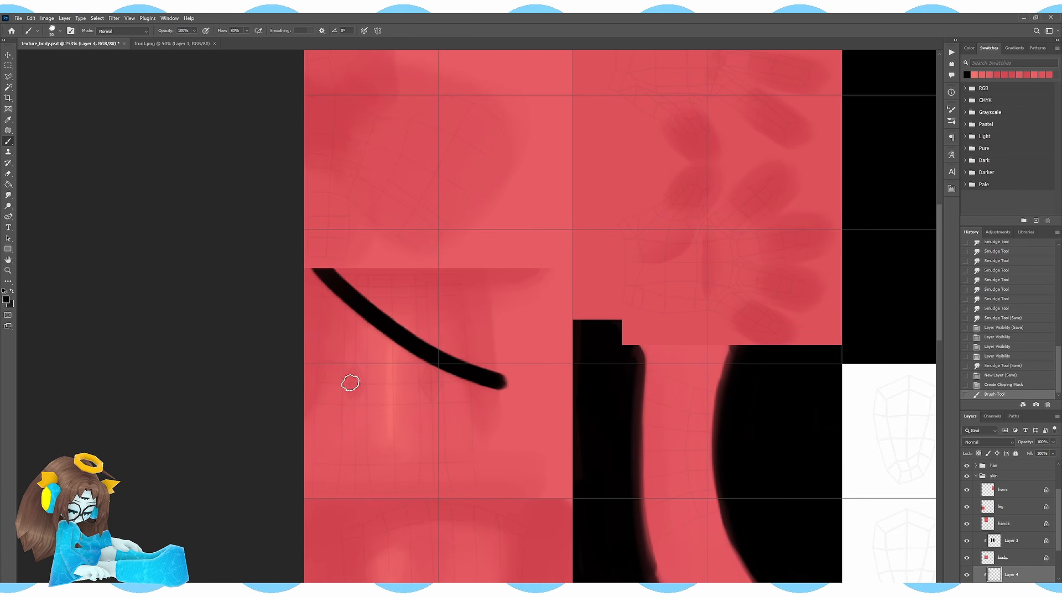
- Paint a second curved black strap below the first, and another rising diagonally across the upper strap
mouse_move(299, 369)
left_mouse_down()
mouse_move(351, 422)
mouse_move(437, 459)
mouse_move(501, 465)
left_mouse_up()
key("ctrl+z")
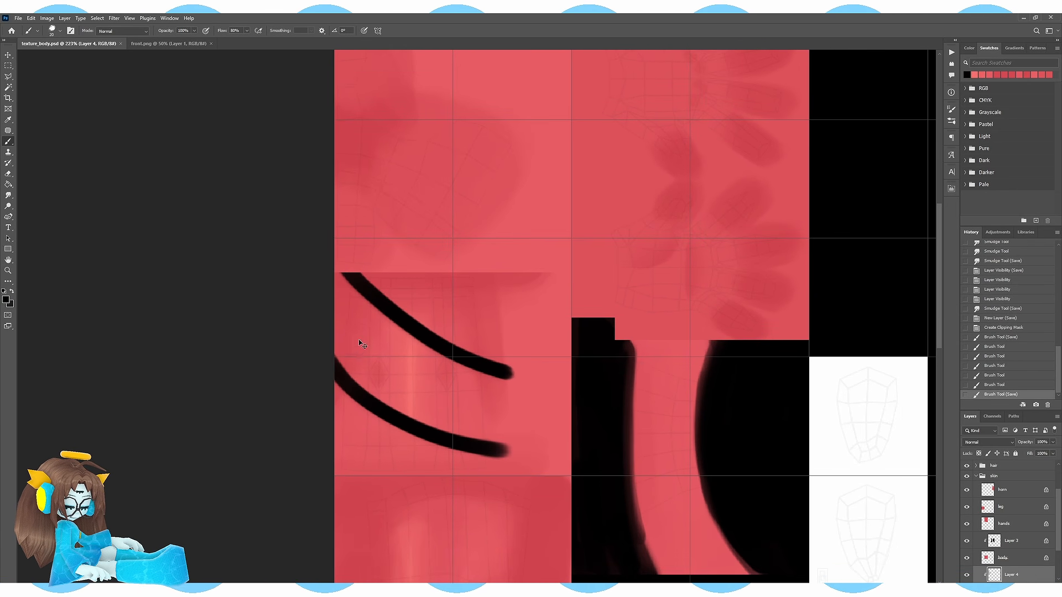
left_click_drag(329, 362, 525, 262)
key("ctrl+z")
left_click_drag(329, 367, 514, 254)
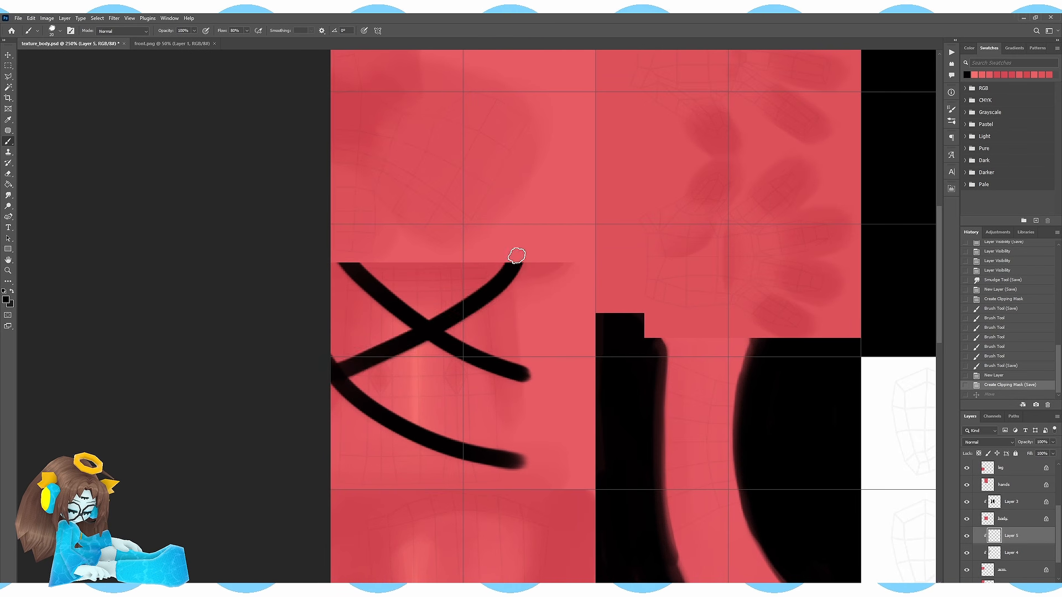
- Paint the lower rising black strap on the arm texture, add a new layer clipped to the leg layer, and save
left_click_drag(325, 458, 500, 367)
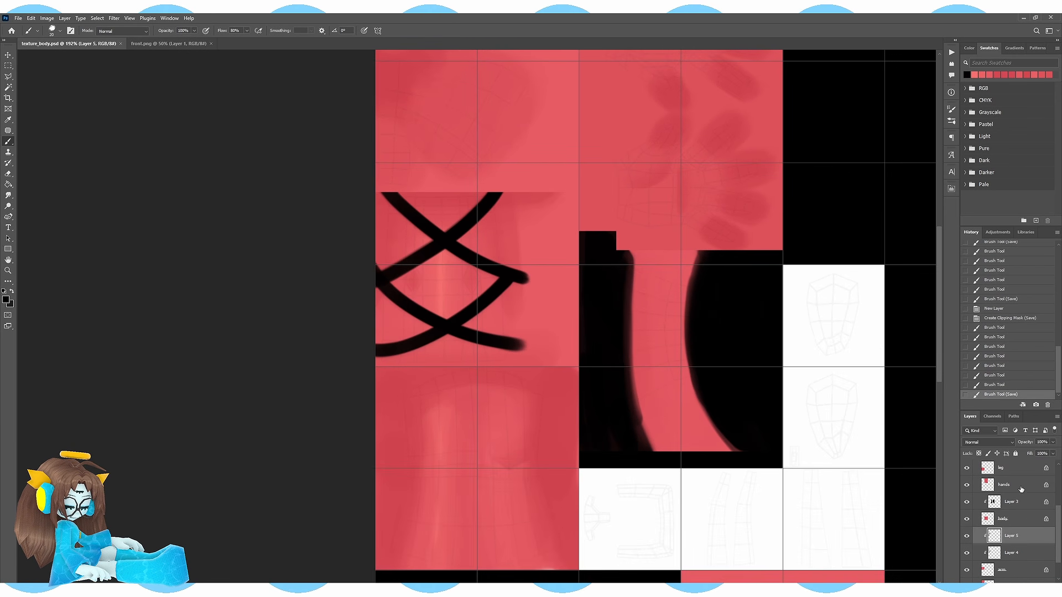
key("ctrl+shift+alt+n")
key("ctrl+alt+g")
key("ctrl+s")
- Paint two thick black straps curving diagonally down across the leg texture, one above the other
scroll(716, 463, "up", 1, "alt")
key("ctrl+z")
mouse_move(397, 299)
left_mouse_down()
mouse_move(410, 328)
mouse_move(612, 404)
mouse_move(595, 405)
left_mouse_up()
key("ctrl+z")
key("ctrl+z")
left_click_drag(401, 410, 629, 499)
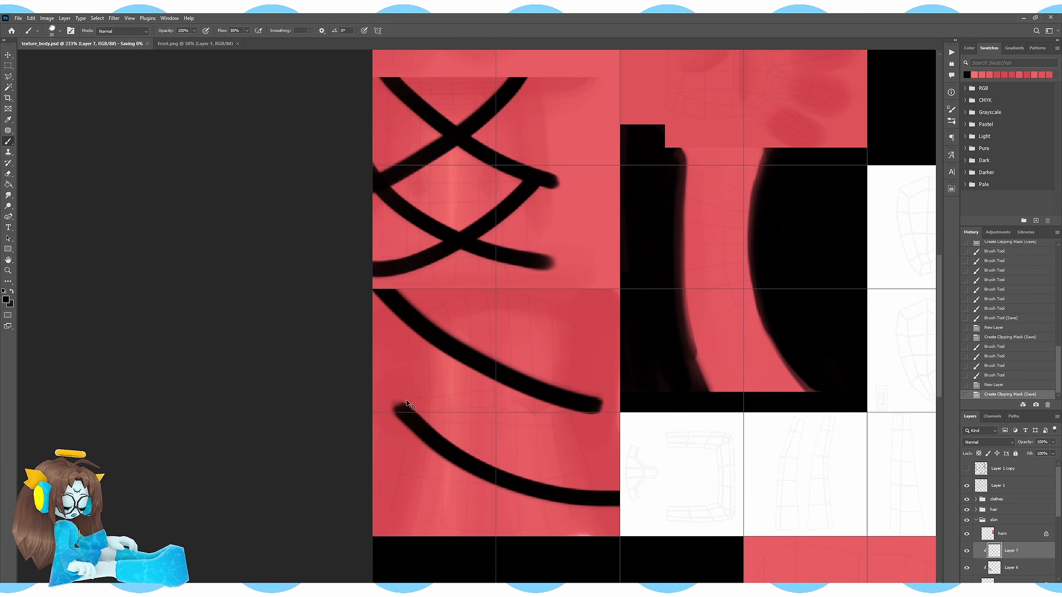
- Paint two black straps rising diagonally across the leg's descending straps on Layer 7, and save
left_click_drag(403, 408, 598, 289)
left_click_drag(374, 500, 596, 405)
key("ctrl+z")
key("ctrl+s")
scroll(586, 391, "down", 2, "alt")
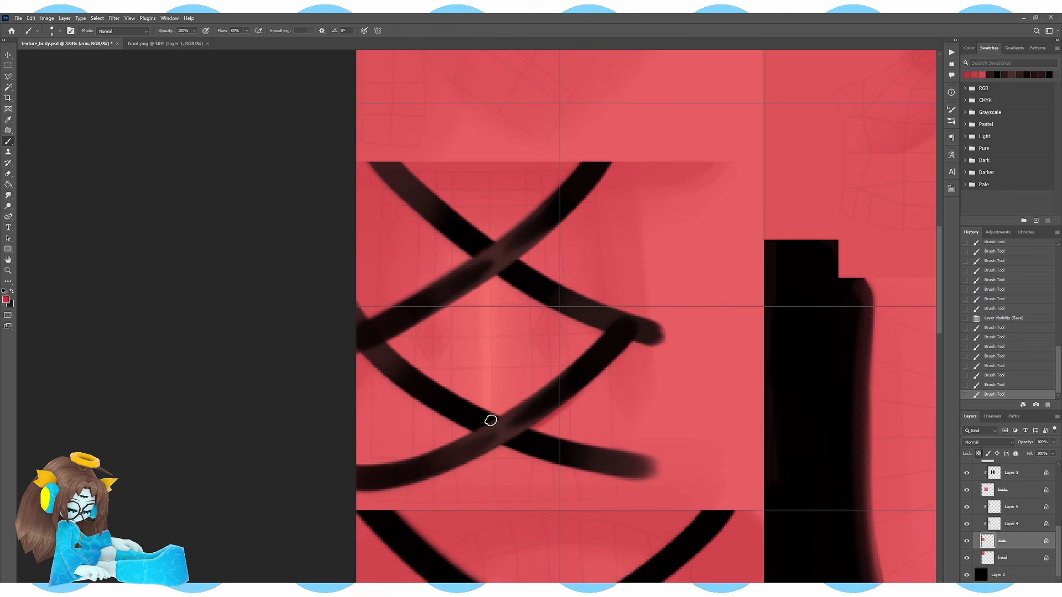
- Brush dark red shadows along the crossed straps on the arm layer, and save
left_click_drag(531, 433, 394, 468)
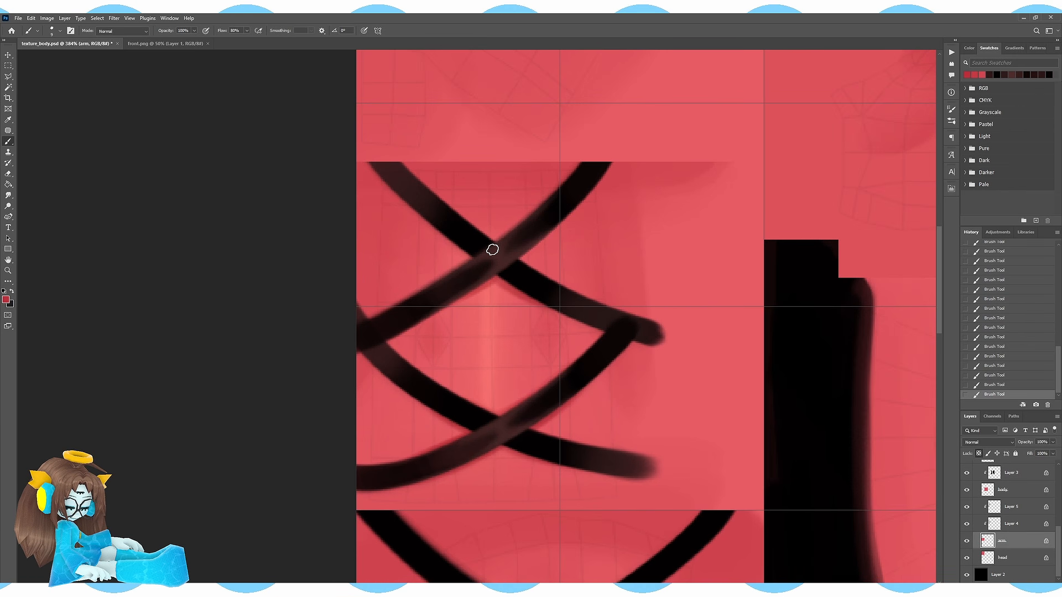
scroll(528, 255, "down", 1, "alt")
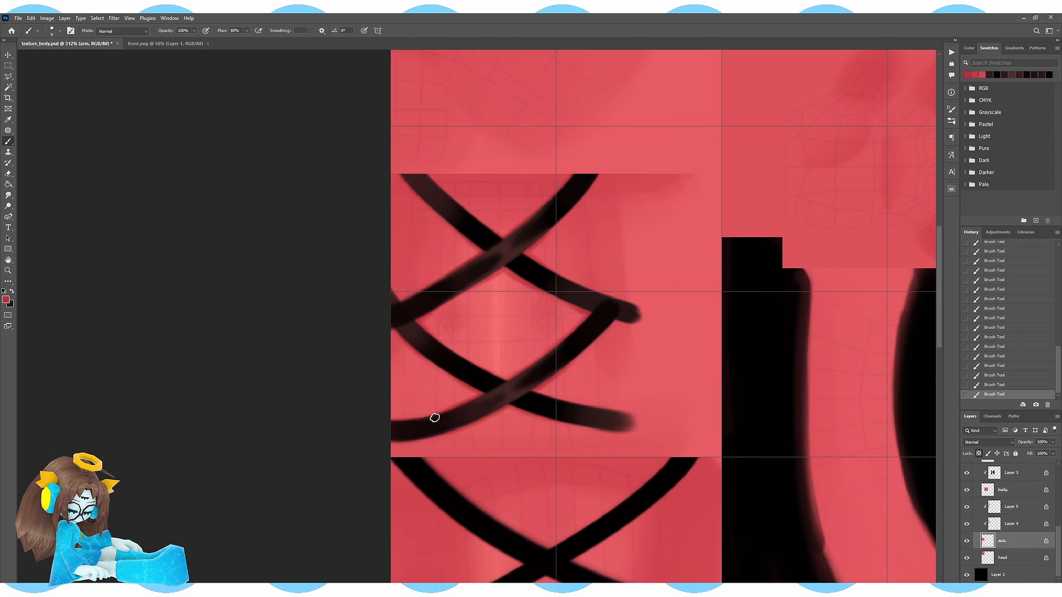
left_click_drag(576, 199, 560, 224)
key("ctrl+s")
scroll(455, 212, "down", 3, "alt")
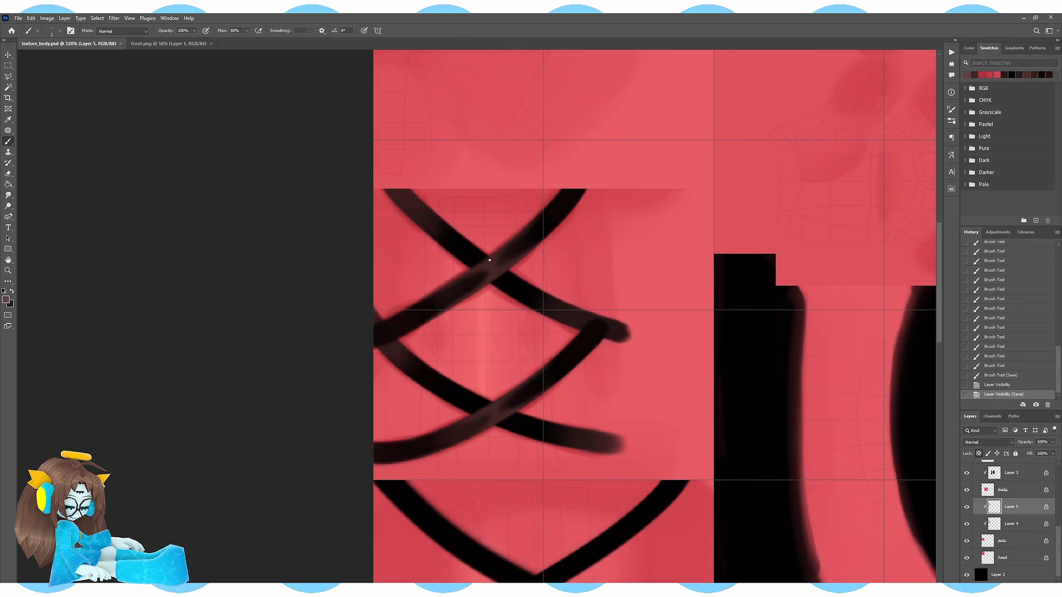
- Dab highlights where the arm straps cross on Layer 5, and smudge the upper one along its strap
scroll(489, 260, "up", 1, "alt")
left_click(496, 432)
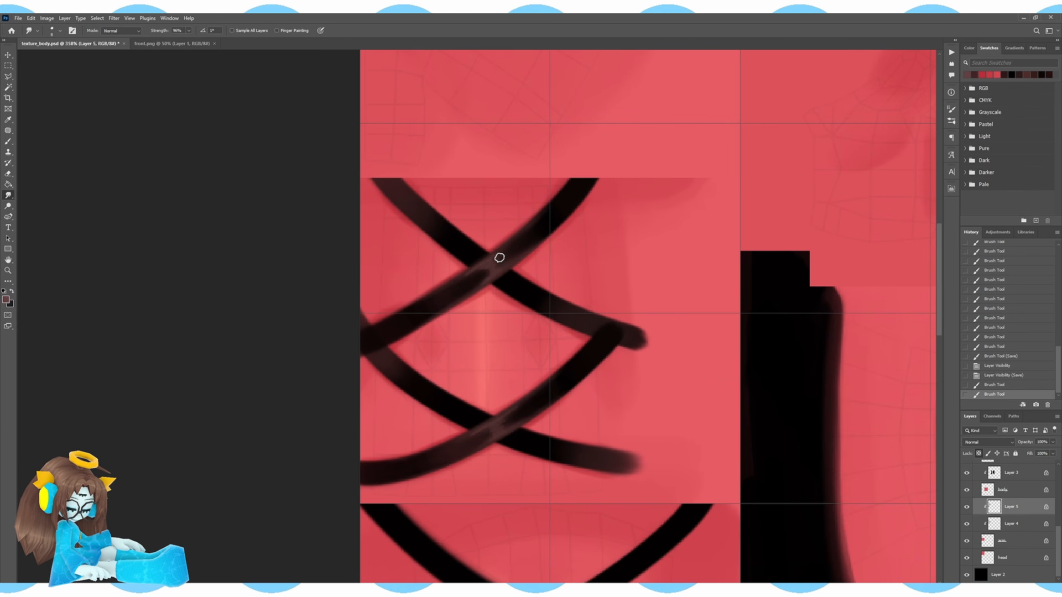
left_click_drag(500, 258, 476, 272)
scroll(476, 447, "down", 1, "alt")
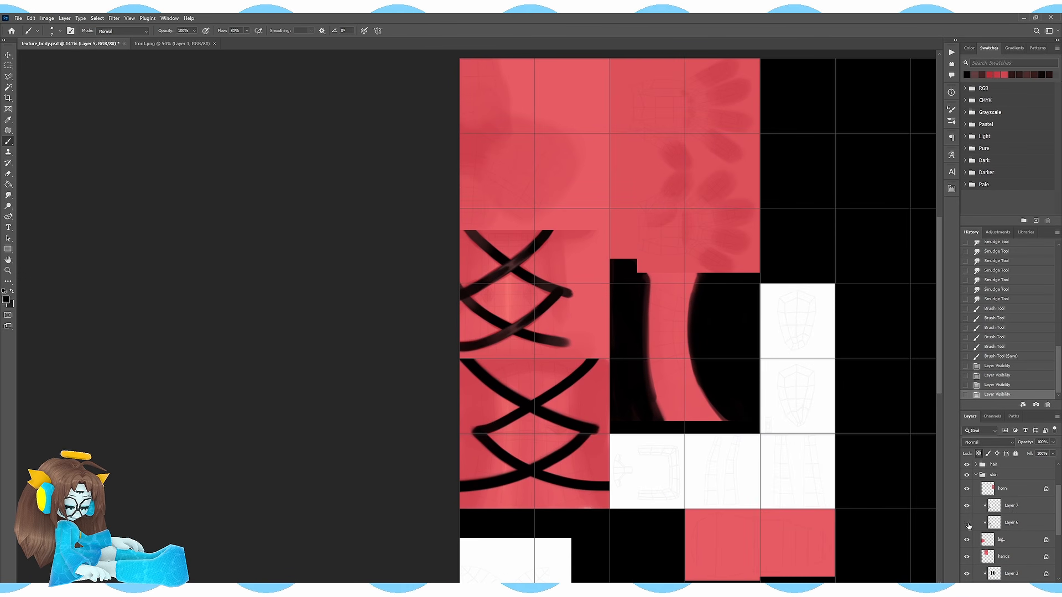
- Examine the shading of the leg and arm straps up close and across the whole texture
scroll(505, 312, "up", 2, "alt")
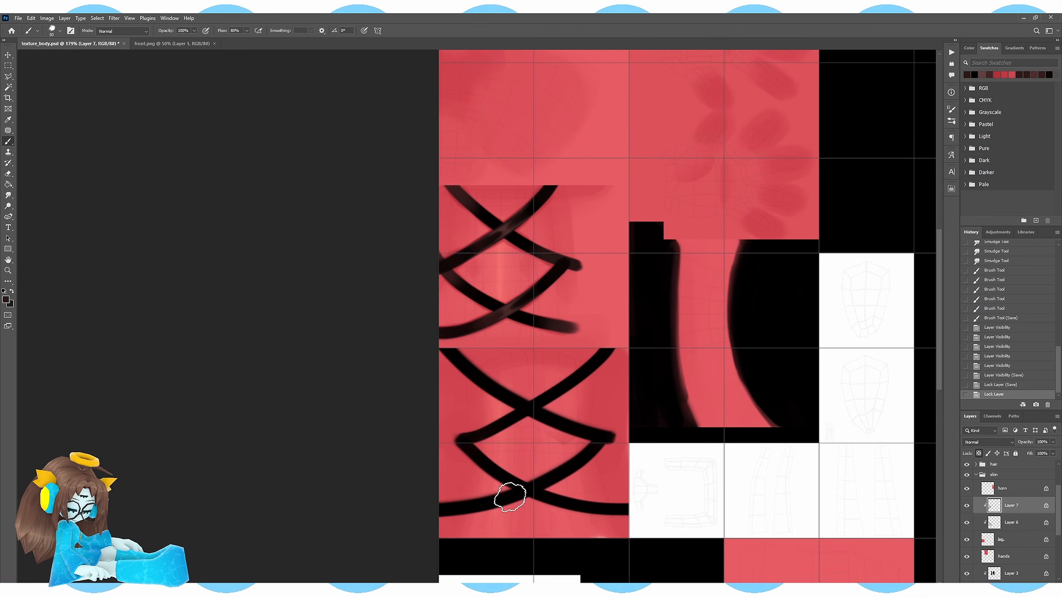
scroll(514, 492, "up", 3, "alt")
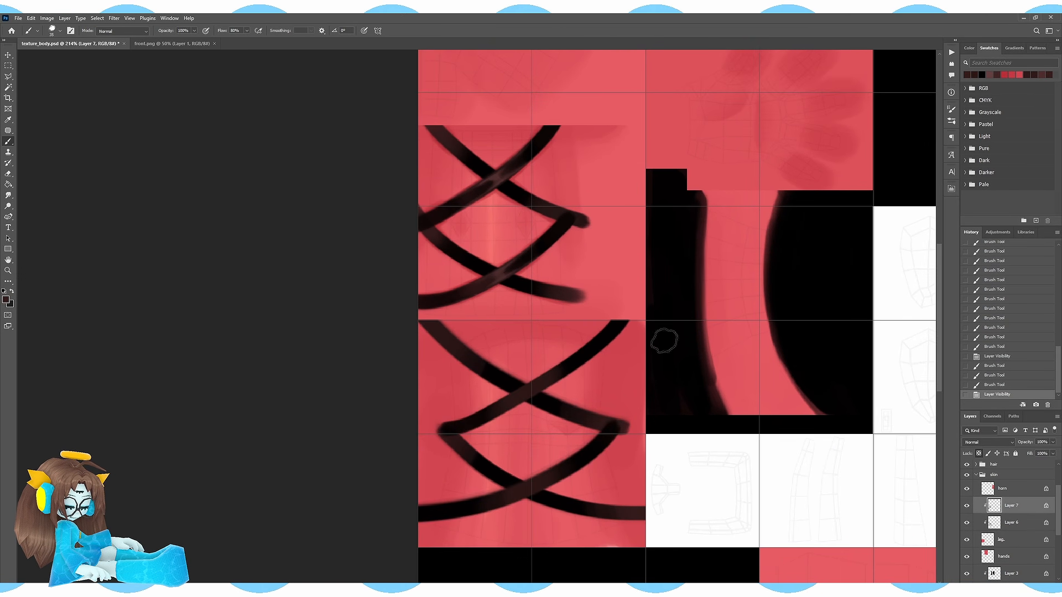
scroll(575, 509, "up", 2, "alt")
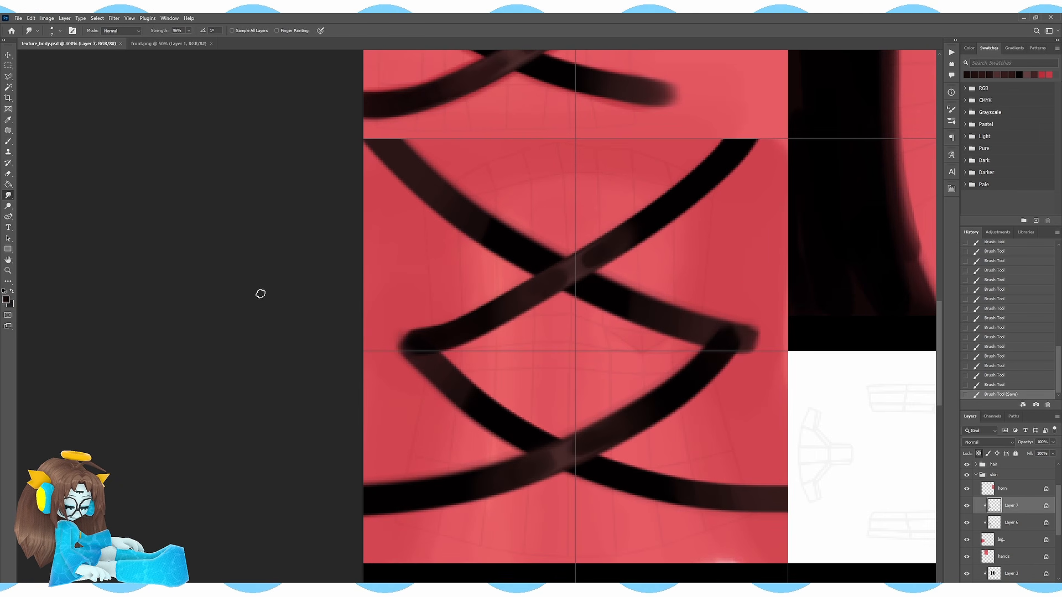
scroll(629, 315, "up", 2)
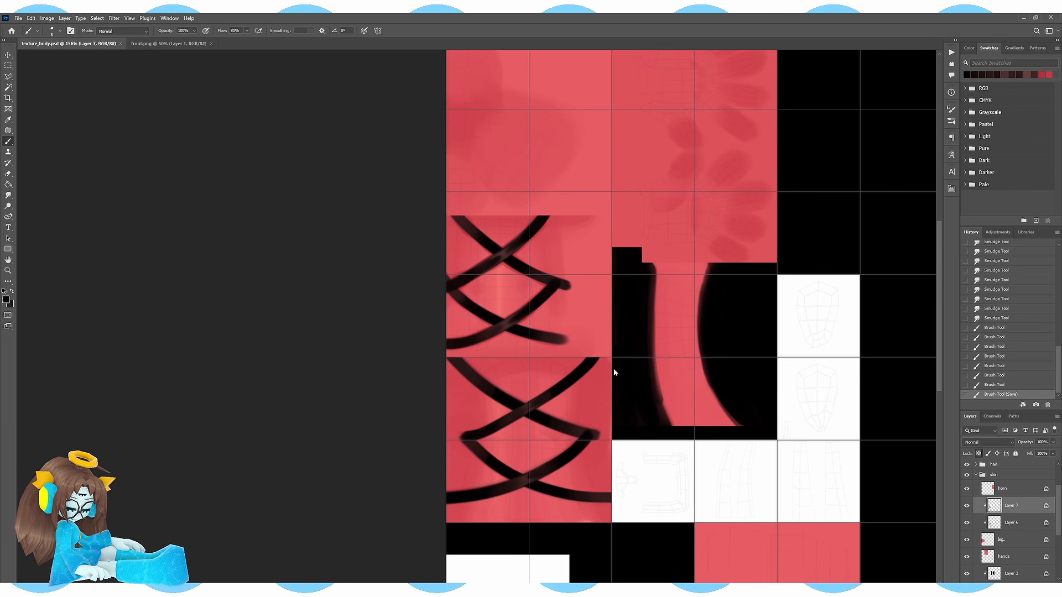
scroll(612, 369, "down", 1, "alt")
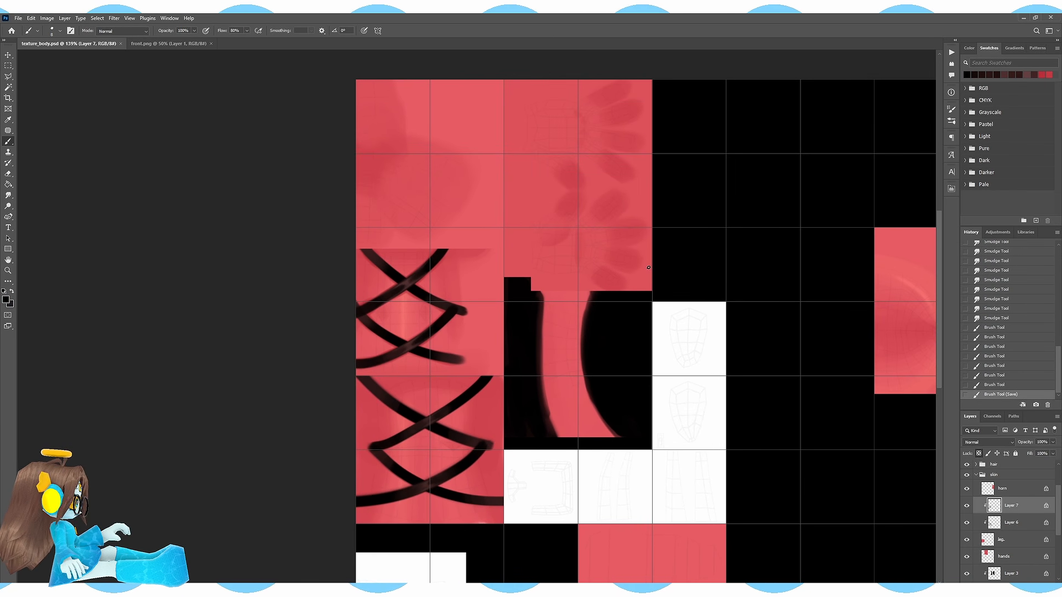
scroll(648, 268, "down", 2, "alt")
scroll(829, 387, "up", 1)
scroll(967, 486, "up", 2)
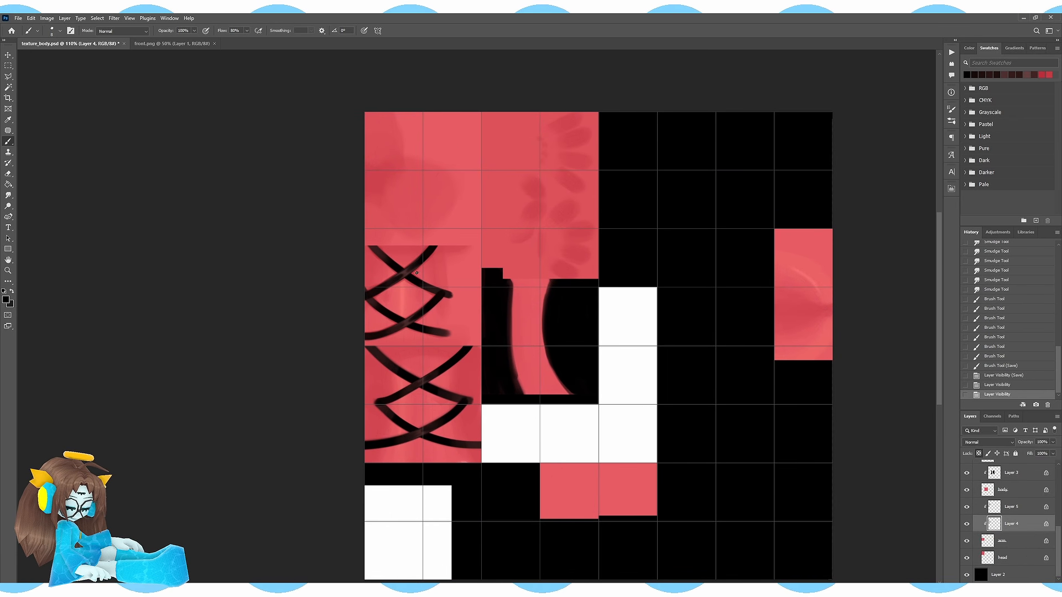
- Brush and blend dark brown highlights along the arm's descending straps on Layer 4
scroll(395, 274, "up", 4, "alt")
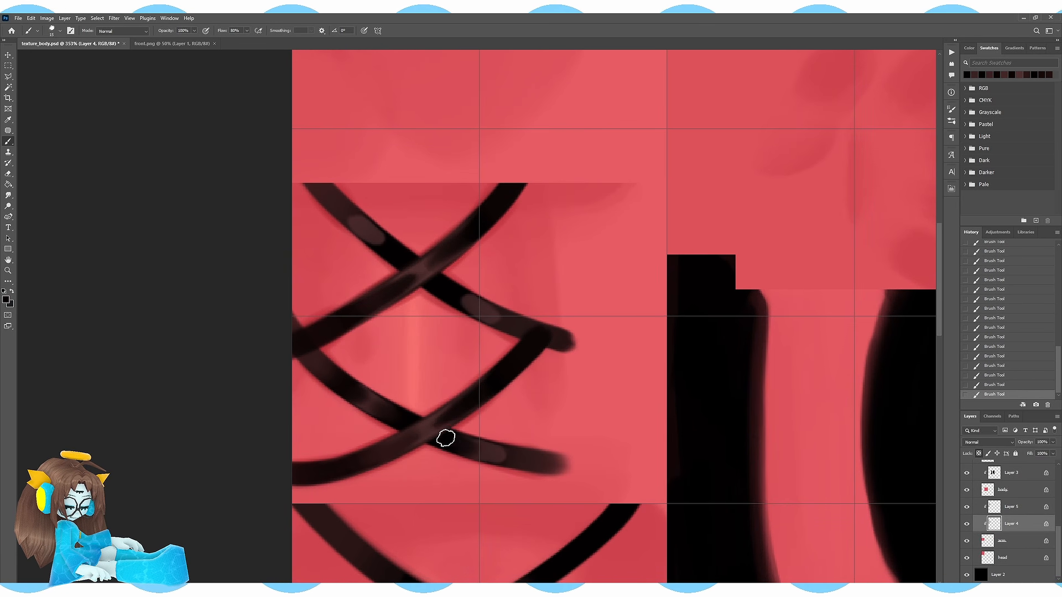
left_click_drag(493, 455, 515, 458)
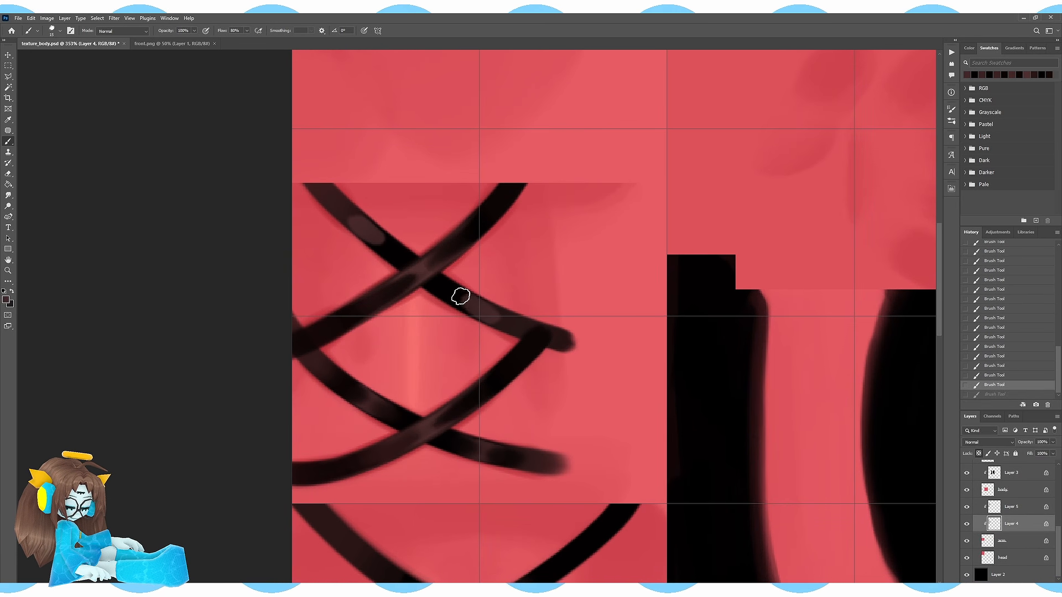
left_click_drag(460, 297, 475, 305)
left_click_drag(501, 318, 487, 313)
left_click_drag(359, 221, 336, 202)
scroll(376, 230, "down", 6, "alt")
scroll(506, 449, "up", 5, "alt")
- Switch up to the leg strap layers and brush shading along the leg's straps
key("alt+bracketright")
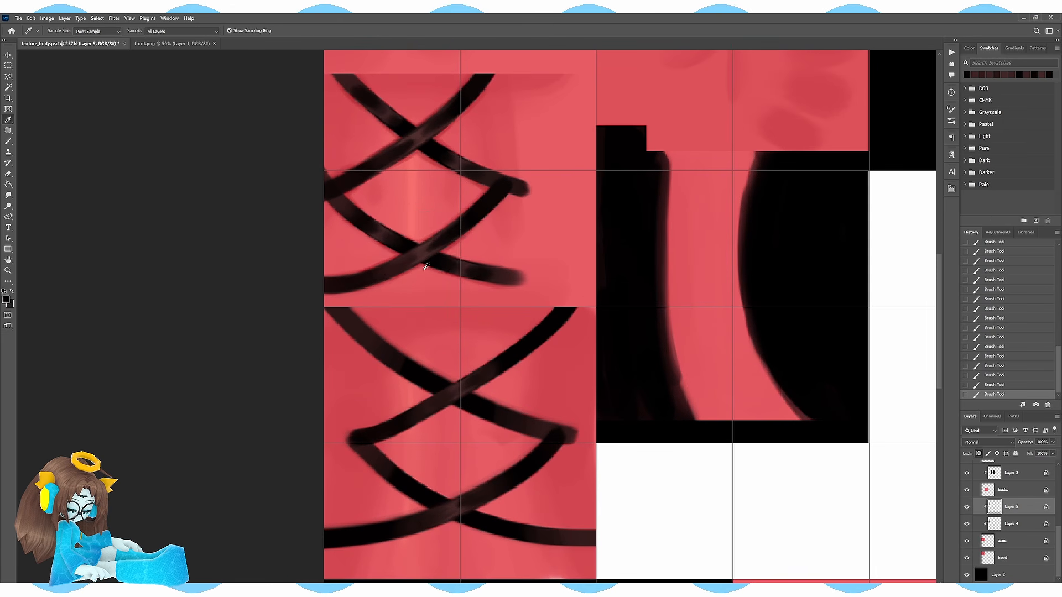
key("alt+bracketleft")
key("alt+bracketright")
key("alt+bracketright")
key("alt+bracketright")
key("alt+bracketright")
key("alt+bracketright")
key("alt+bracketright")
key("alt+bracketright")
left_click_drag(534, 420, 530, 405)
left_click(1011, 479)
left_click_drag(529, 403, 477, 385)
left_click_drag(391, 336, 351, 314)
left_click_drag(360, 464, 395, 487)
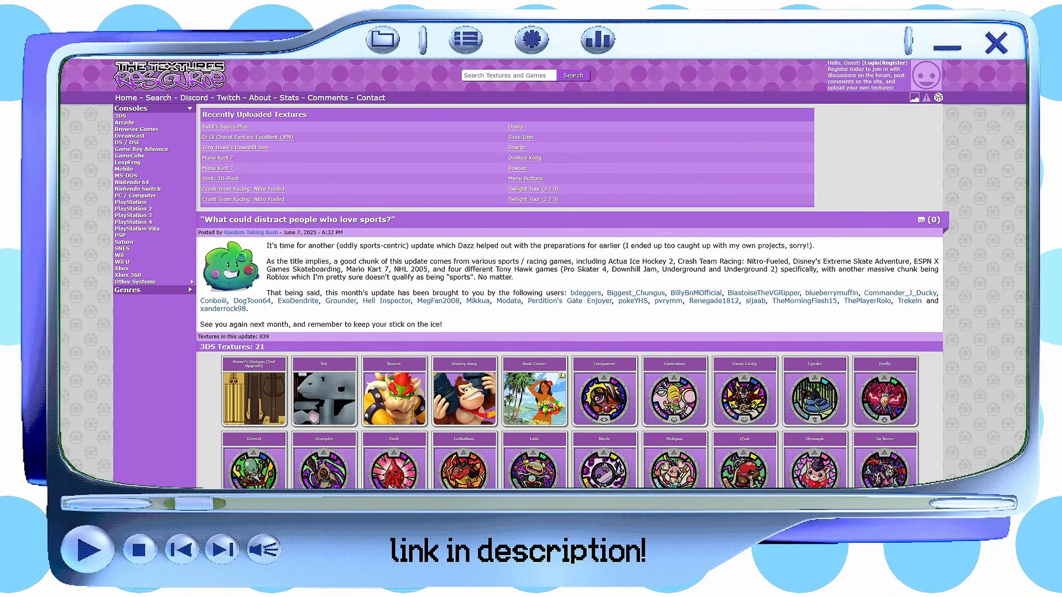
- Switch to The Textures Resource and its sister models site, and browse their latest additions and game listings
scroll(543, 274, "down", 5)
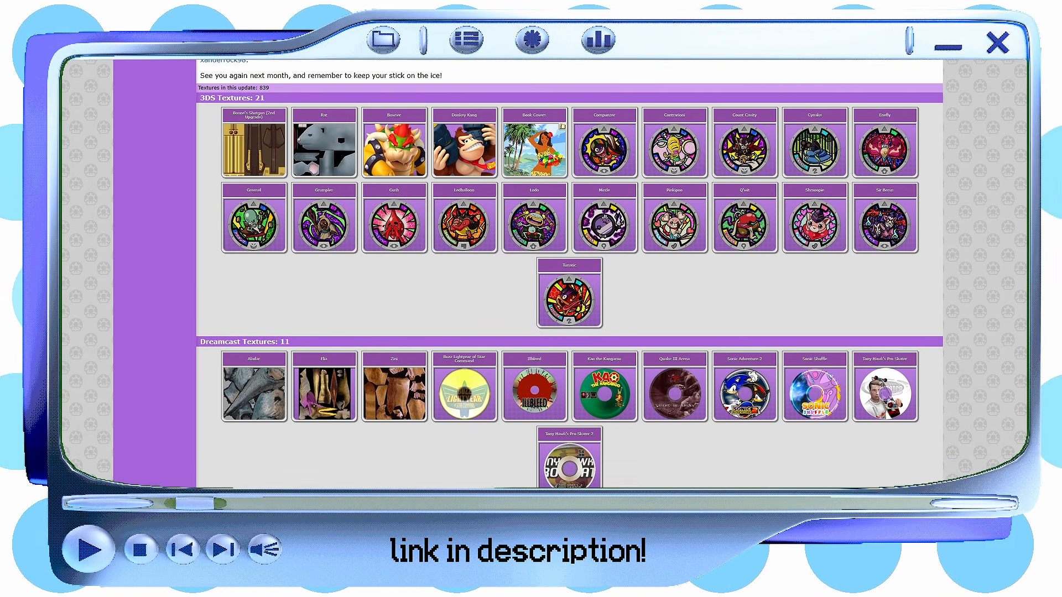
scroll(543, 273, "down", 5)
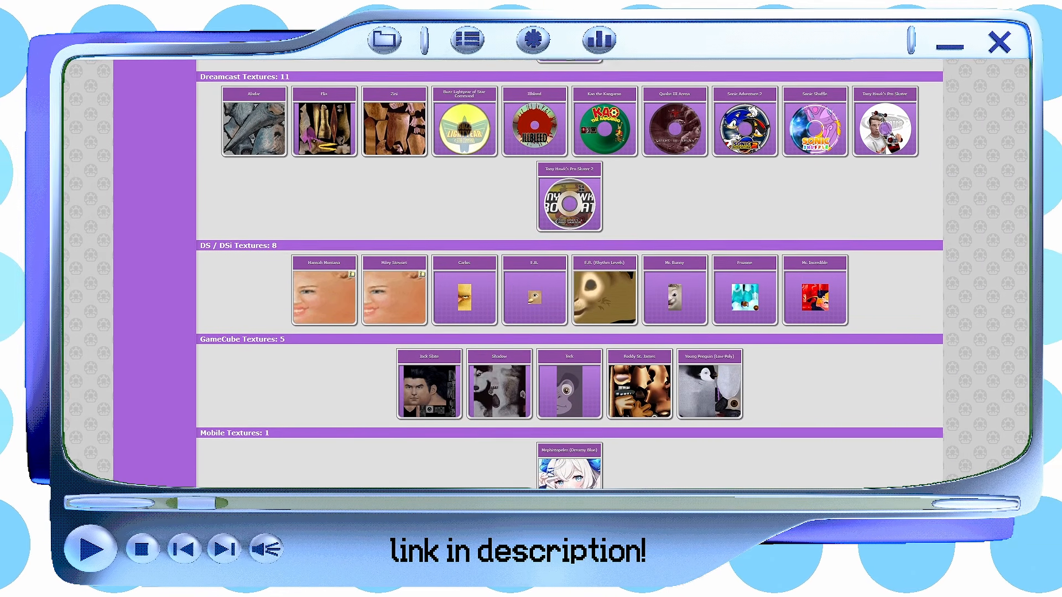
scroll(543, 274, "down", 15)
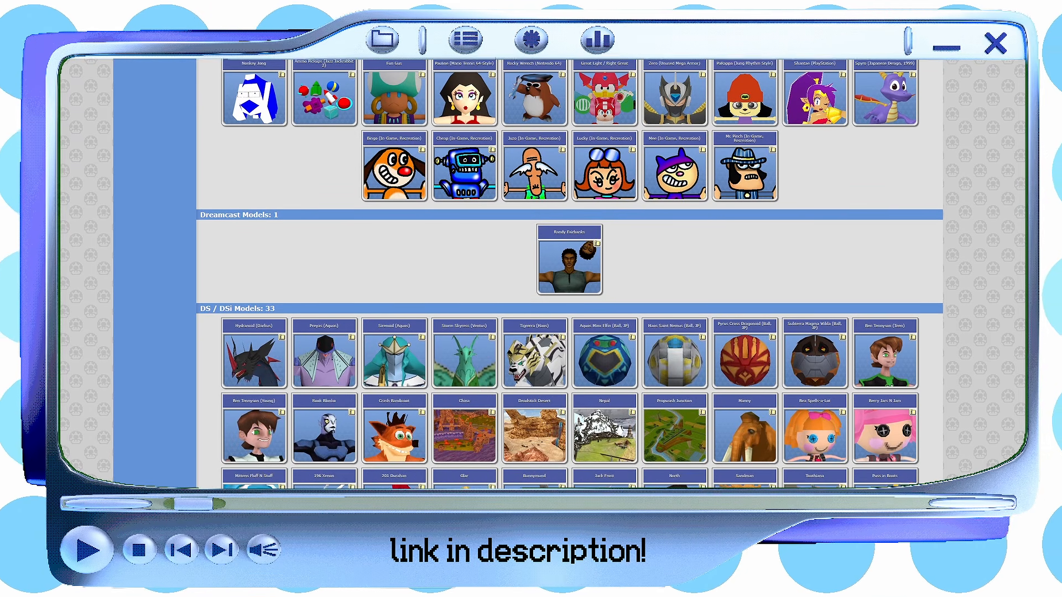
scroll(543, 273, "down", 9)
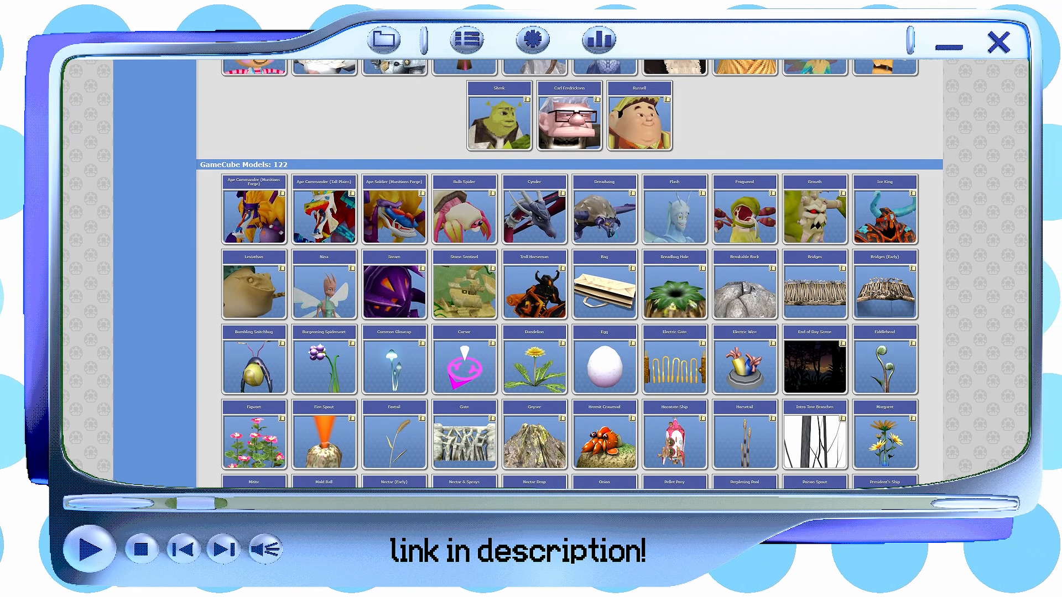
scroll(543, 274, "down", 10)
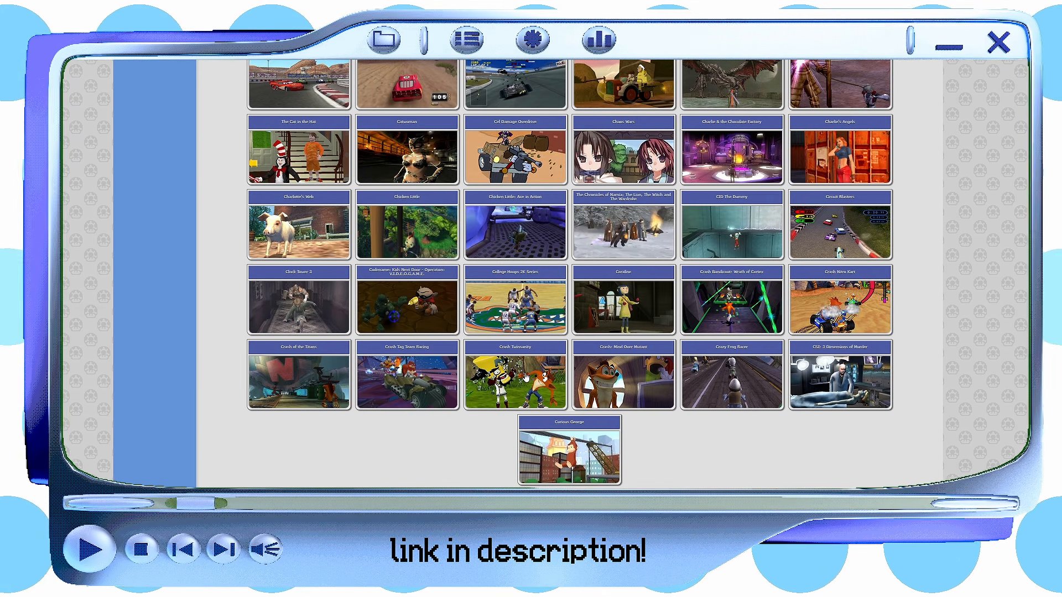
- Open the Crash Twinsanity page and look over its character, enemy and boss models
left_click(524, 376)
scroll(295, 277, "down", 3)
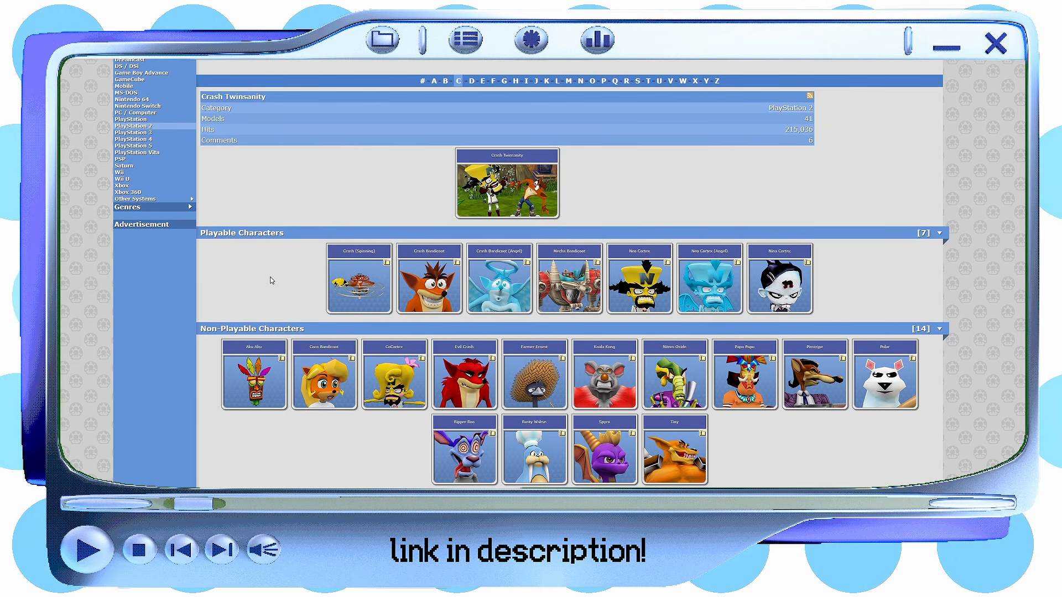
scroll(270, 281, "down", 3)
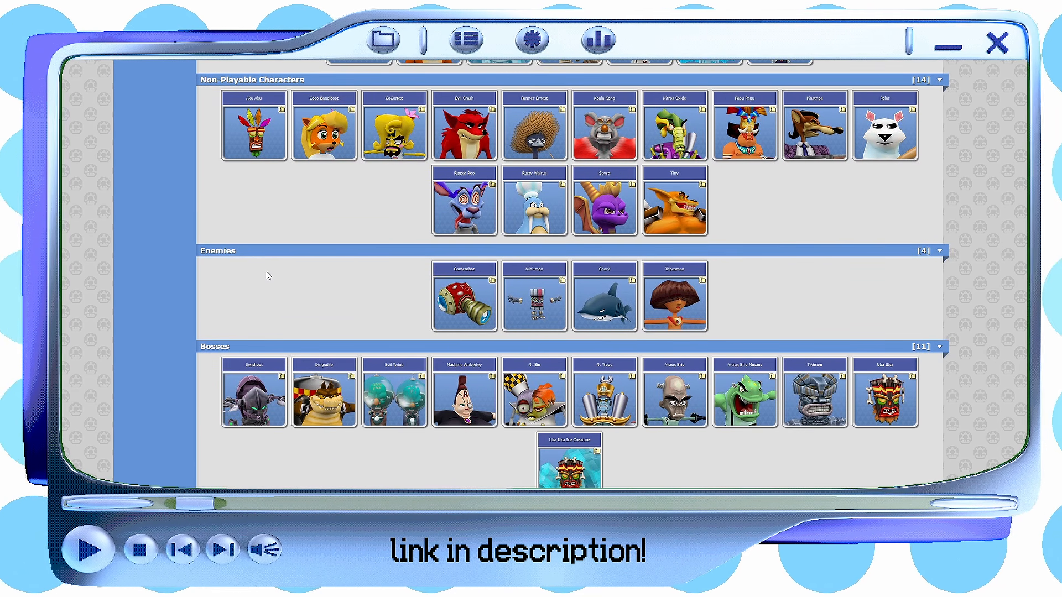
scroll(268, 278, "up", 4)
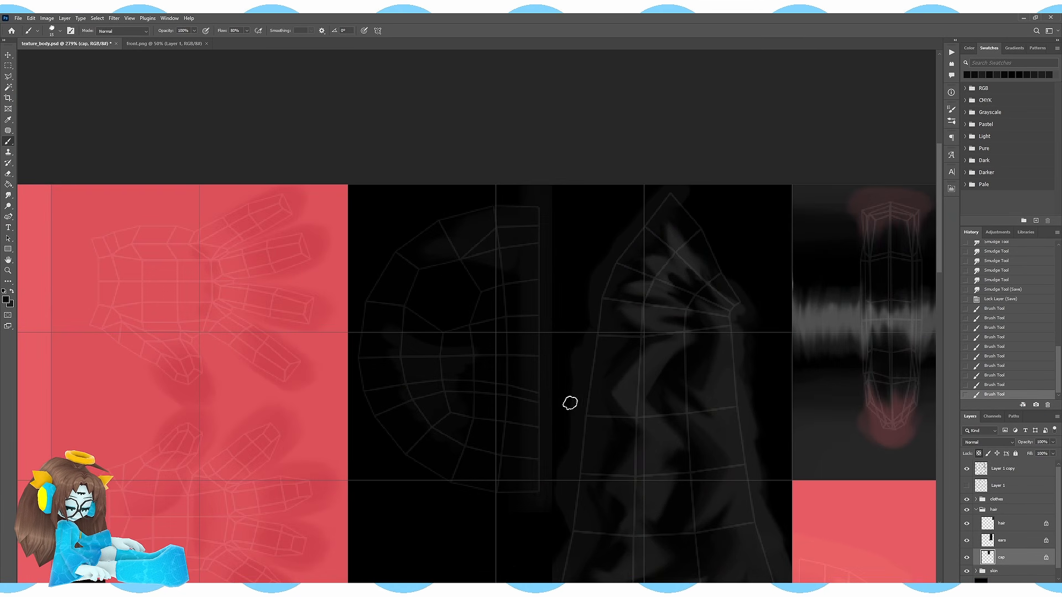
- Shrink the brush, paint a vertical highlight along the cap's straight edge, and add a curved highlight around its round opening
left_click_drag(529, 218, 526, 471)
key("ctrl+z")
key("bracketleft")
key("bracketleft")
key("bracketleft")
left_click_drag(526, 237, 525, 479)
left_click_drag(460, 253, 431, 264)
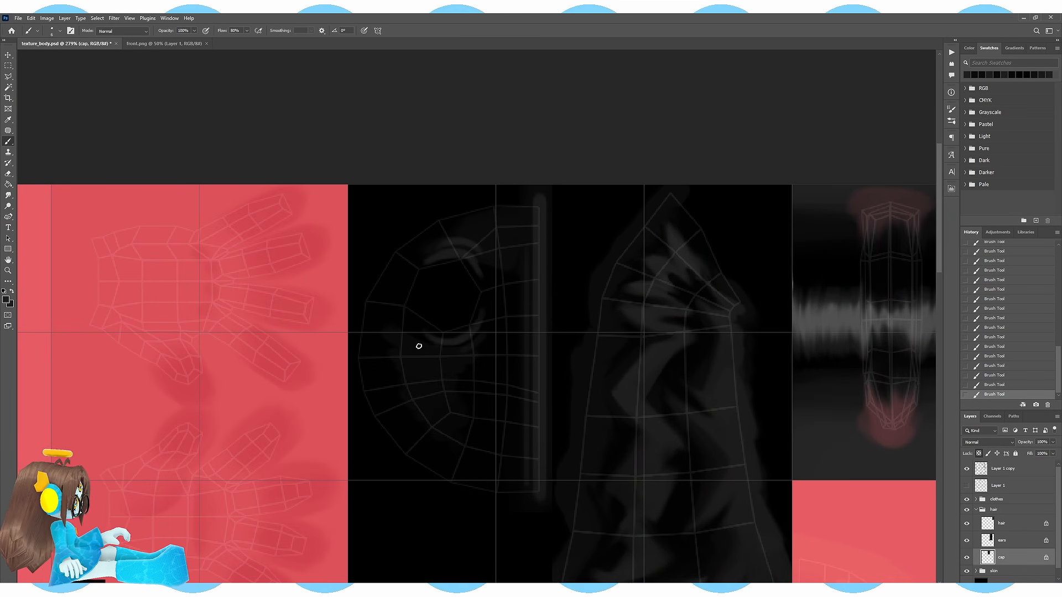
- Refine the curved shading around the cap's opening and paint another long vertical stroke beside its straight edge
key("z")
left_click_drag(441, 352, 461, 351)
left_click_drag(426, 243, 490, 239)
left_click_drag(575, 137, 575, 528)
- Enlarge the brush, shade the cap's outer curve with broad strokes, and save
key("bracketright")
key("bracketright")
key("bracketright")
key("bracketright")
key("bracketright")
key("bracketright")
key("bracketright")
key("bracketright")
left_click_drag(412, 166, 506, 146)
left_click_drag(348, 409, 492, 518)
key("ctrl+s")
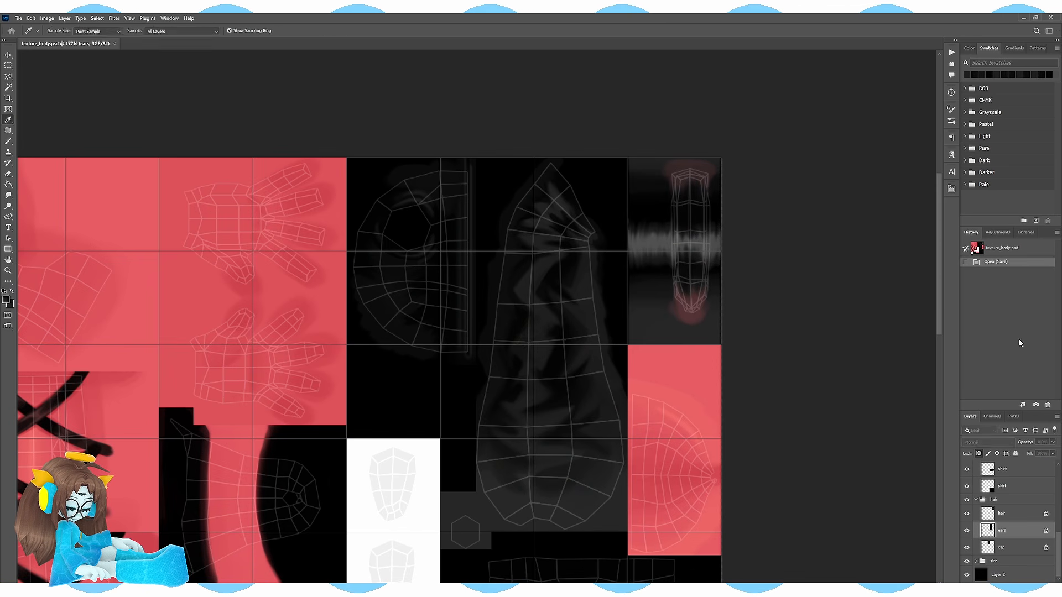
- Paint grey zigzag fur highlights down the middle and right side of the ear texture, sampling a shade, and save
left_click_drag(531, 354, 518, 290)
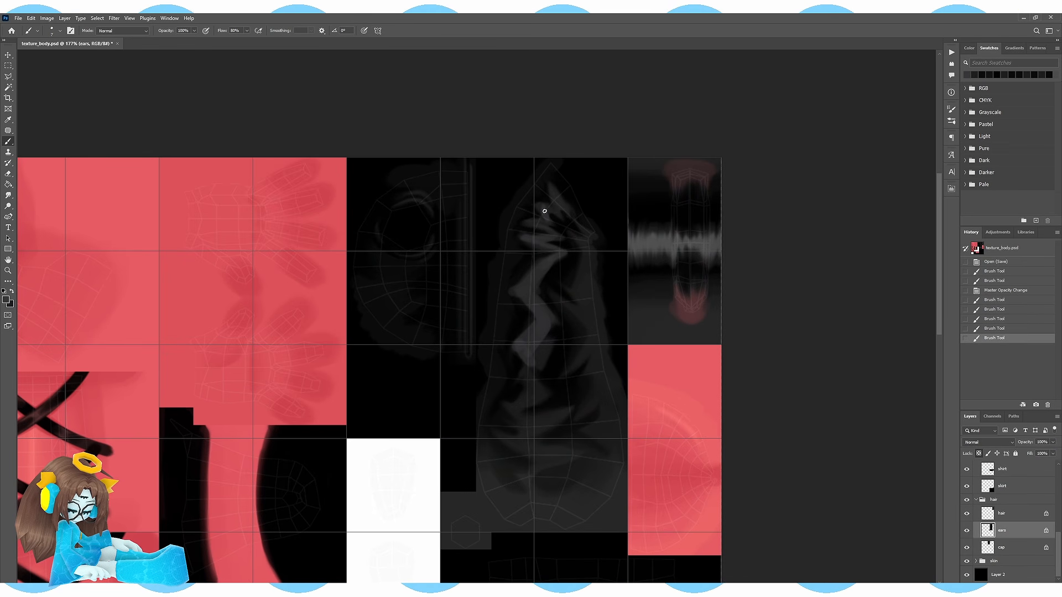
left_click_drag(544, 211, 580, 307)
left_click(578, 359, "alt")
left_click_drag(511, 412, 583, 453)
key("ctrl+s")
- Brush fur strokes along the left side of the ear texture, from near the tip to the lower part
left_click_drag(492, 360, 514, 260)
left_click_drag(507, 246, 533, 192)
left_click_drag(488, 403, 490, 444)
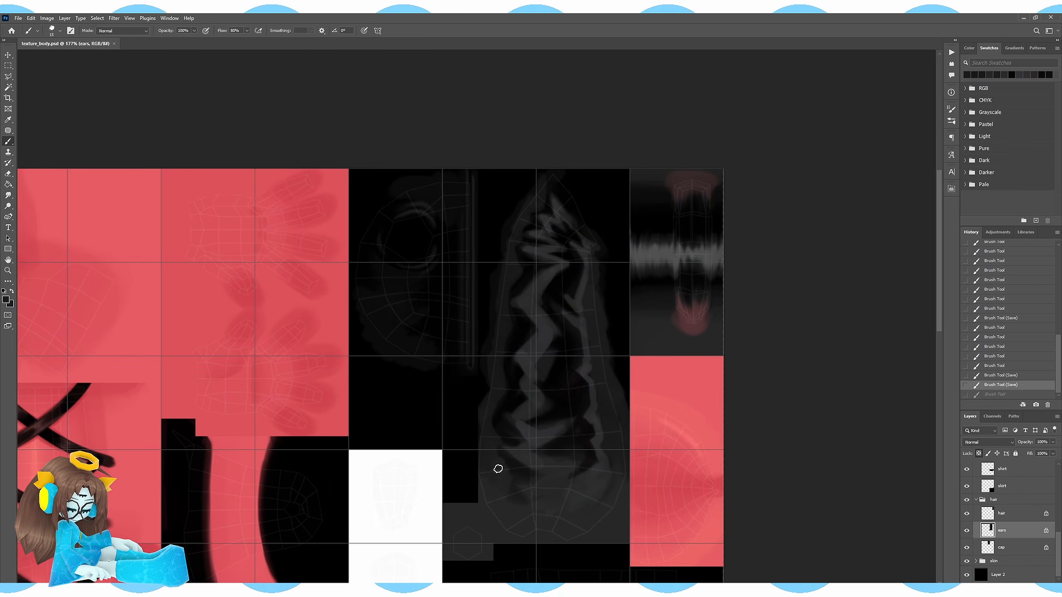
left_click_drag(497, 469, 526, 380)
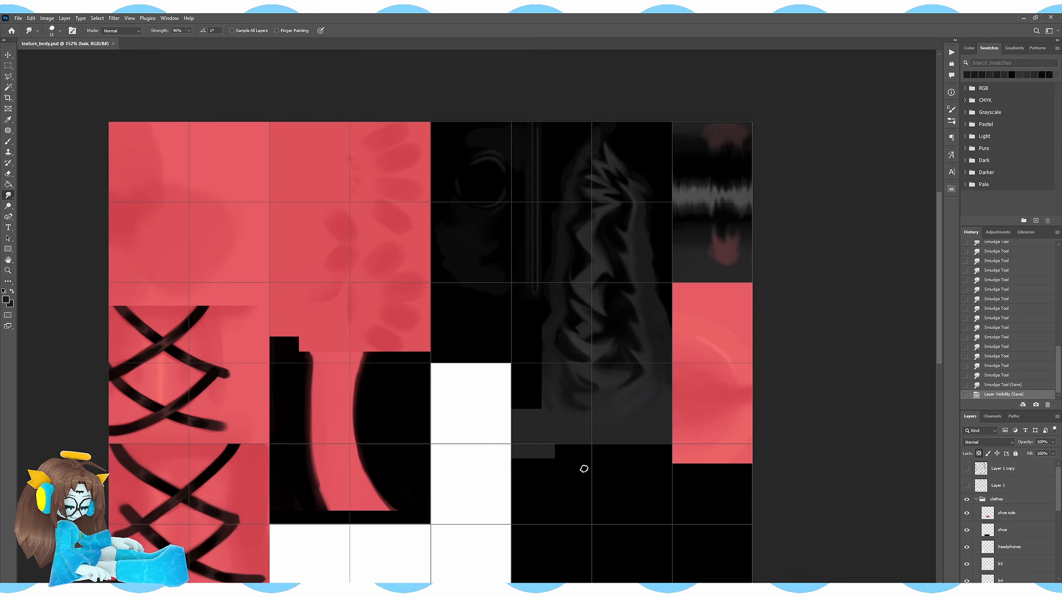
- Undo the last two brush strokes on the ear texture and redo them
scroll(583, 466, "up", 2, "alt")
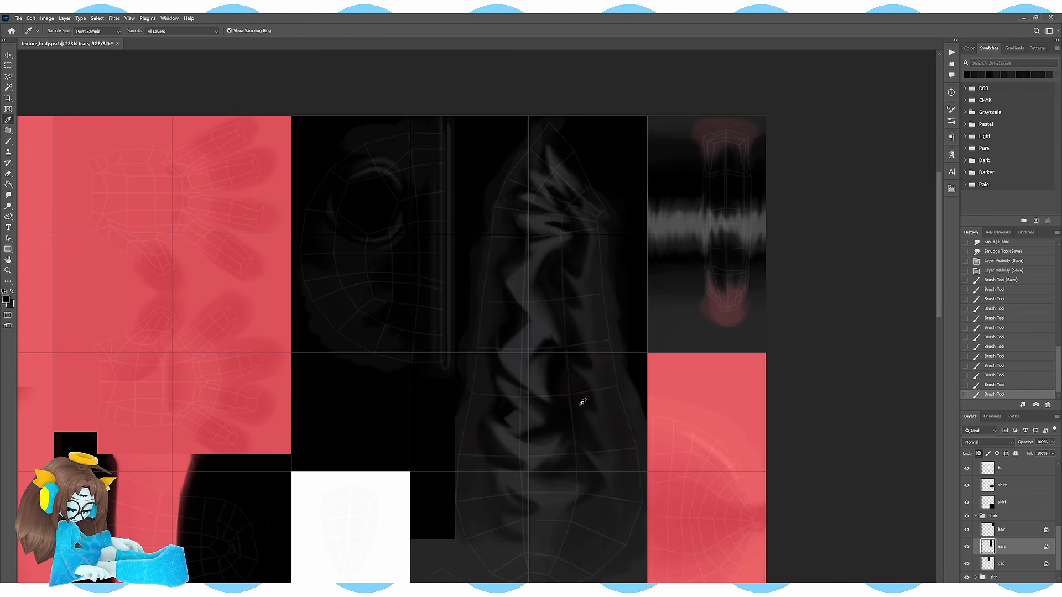
key("ctrl+z")
key("ctrl+z")
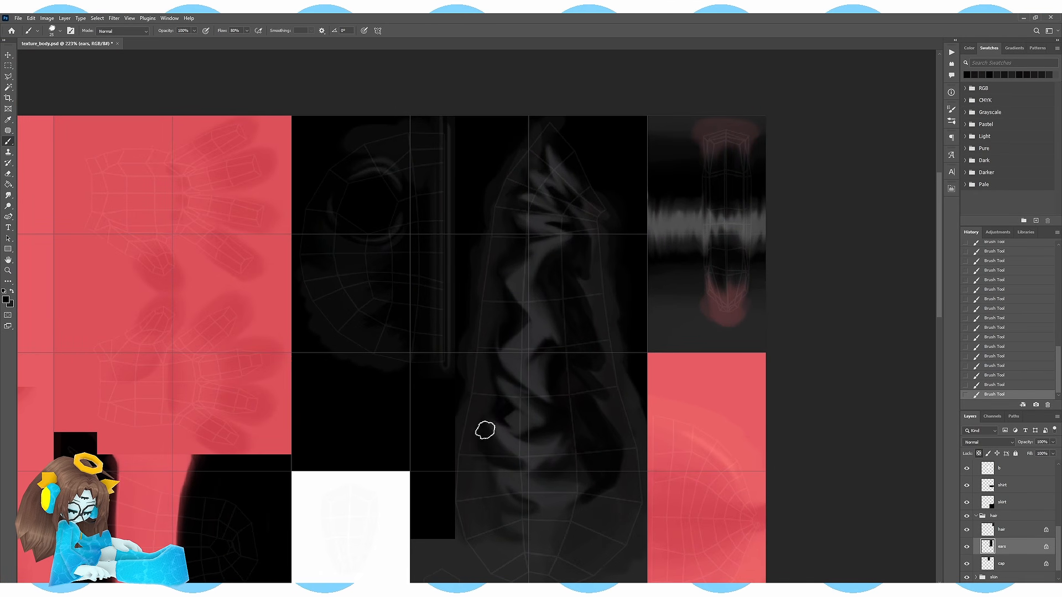
scroll(486, 432, "down", 2)
key("ctrl+shift+z")
key("ctrl+shift+z")
- Sample a dark tone from the ear and paint shading across the lower part of the ear texture
left_click(536, 466, "alt")
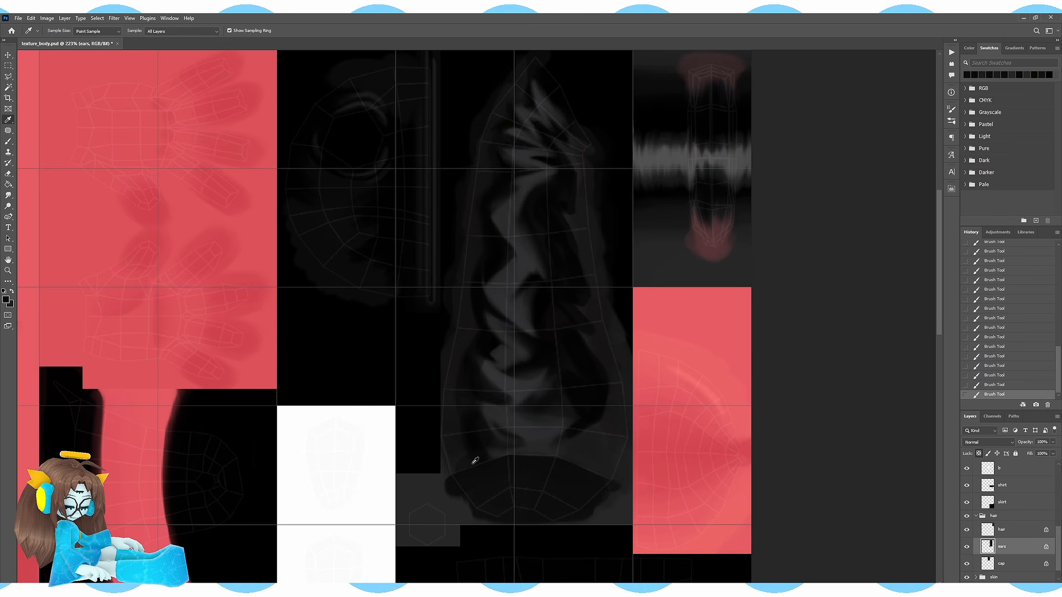
left_click_drag(635, 443, 564, 467)
scroll(534, 410, "down", 2, "alt")
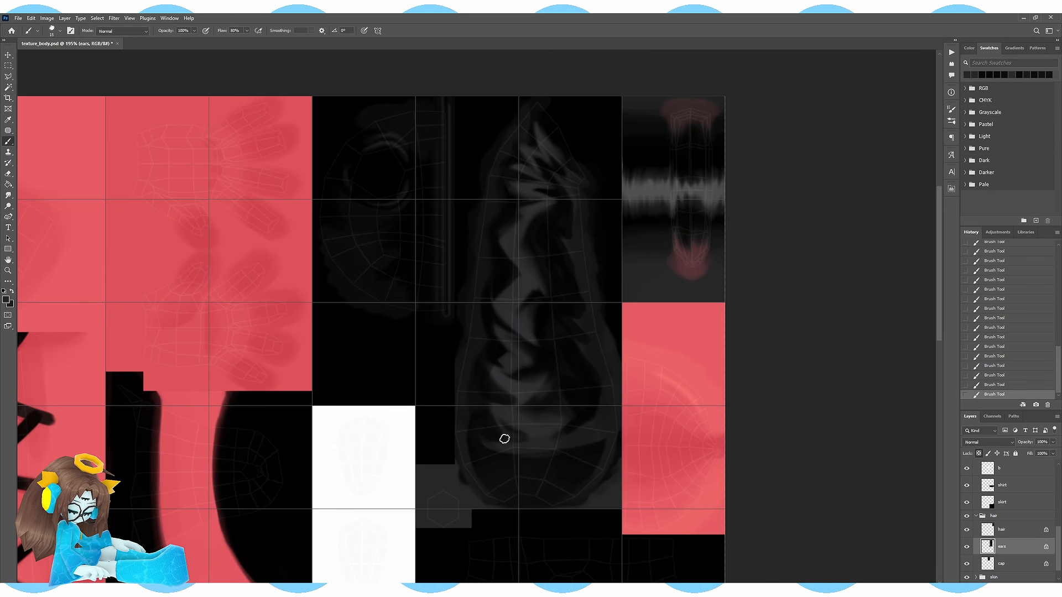
- Try a stroke across the lower part of the ear texture, undo it, and reduce the brush size
left_click_drag(503, 439, 472, 429)
key("ctrl+z")
scroll(469, 401, "down", 2, "alt")
scroll(519, 401, "up", 5, "alt")
key("[")
key("[")
key("[")
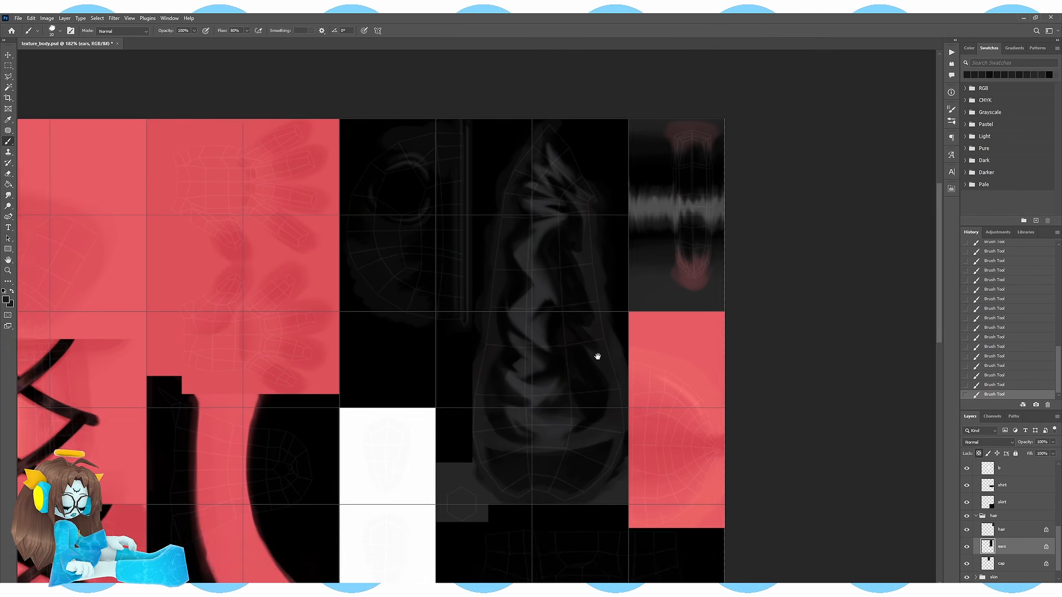
scroll(597, 356, "up", 1)
scroll(528, 343, "up", 1, "alt")
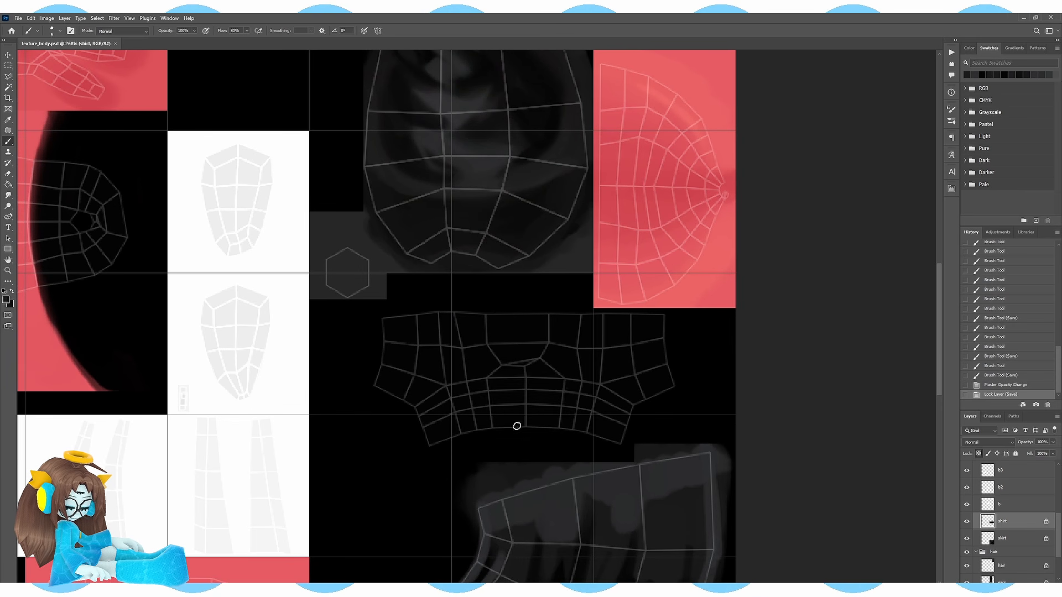
- Paint grey highlights along the hem, upper corners and side edges of the shirt texture, and save
mouse_move(517, 426)
left_mouse_down()
mouse_move(415, 415)
mouse_move(429, 405)
mouse_move(482, 425)
left_mouse_up()
left_click_drag(387, 312, 464, 332)
mouse_move(573, 309)
left_mouse_down()
mouse_move(647, 327)
mouse_move(676, 397)
left_mouse_up()
left_click_drag(525, 423, 515, 387)
left_click_drag(429, 406, 430, 441)
mouse_move(577, 327)
left_mouse_down()
mouse_move(620, 309)
mouse_move(676, 395)
left_mouse_up()
key("ctrl+s")
- Brush grey along the shirt's left side edge and, with a smaller brush, along the lower hem
left_click_drag(382, 340, 374, 393)
scroll(492, 397, "up", 1, "alt")
key("bracketleft")
key("bracketleft")
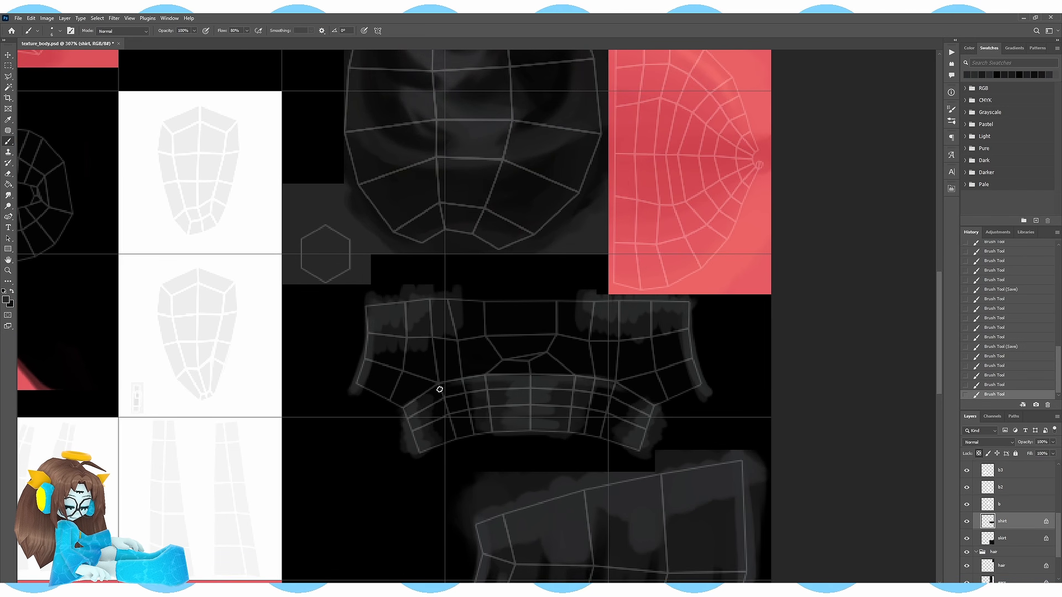
left_click_drag(434, 447, 501, 431)
left_click_drag(553, 430, 611, 438)
- Rotate the canvas and smudge the grey shading of the shirt's waistband and side panels into soft streaks
scroll(500, 343, "down", 2, "alt")
key("r")
left_click_drag(530, 263, 535, 359)
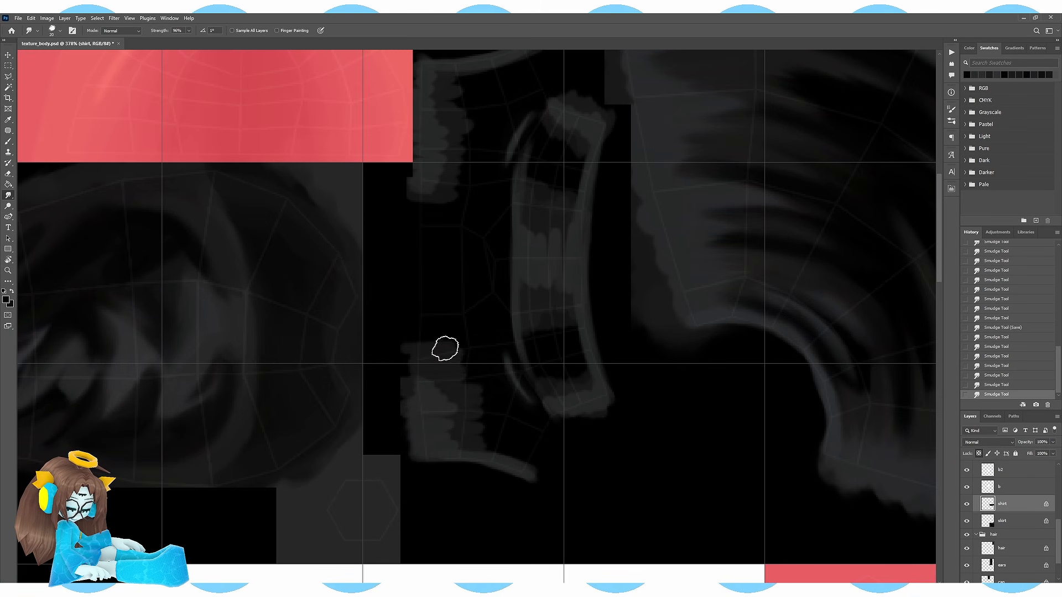
left_click_drag(570, 368, 591, 406)
left_click_drag(594, 267, 572, 346)
mouse_move(533, 309)
left_mouse_down()
mouse_move(534, 353)
mouse_move(557, 374)
left_mouse_up()
left_click_drag(434, 222, 776, 420)
scroll(508, 235, "down", 4, "alt")
- Paint broad dark grey strokes down each panel of the skirt texture and save
key("r")
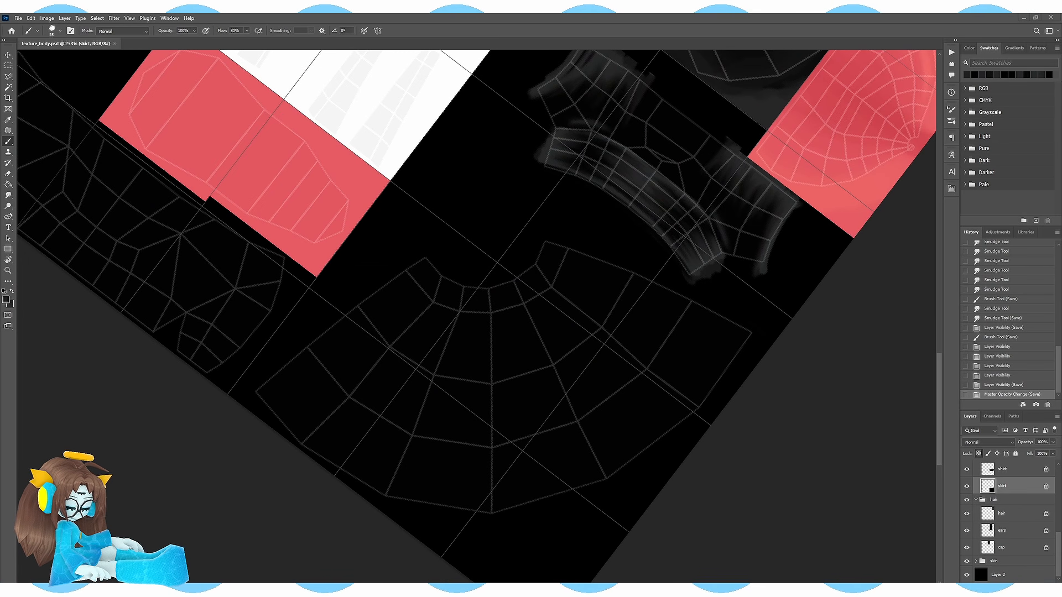
left_click_drag(376, 321, 271, 410)
left_click_drag(382, 398, 330, 464)
left_click_drag(450, 376, 432, 509)
left_click_drag(512, 365, 531, 519)
left_click_drag(571, 348, 652, 470)
left_click_drag(597, 277, 730, 376)
key("ctrl+s")
- Brush a second set of radial pleat strokes across the skirt panels, finishing the outer panel with a smaller brush
mouse_move(339, 356)
left_mouse_down()
mouse_move(268, 351)
mouse_move(224, 434)
mouse_move(262, 423)
left_mouse_up()
left_click_drag(360, 381, 340, 464)
left_click_drag(442, 381, 437, 476)
left_click_drag(492, 362, 544, 439)
left_click_drag(525, 293, 598, 363)
key("bracketleft")
key("bracketleft")
key("bracketleft")
left_click_drag(677, 331, 631, 401)
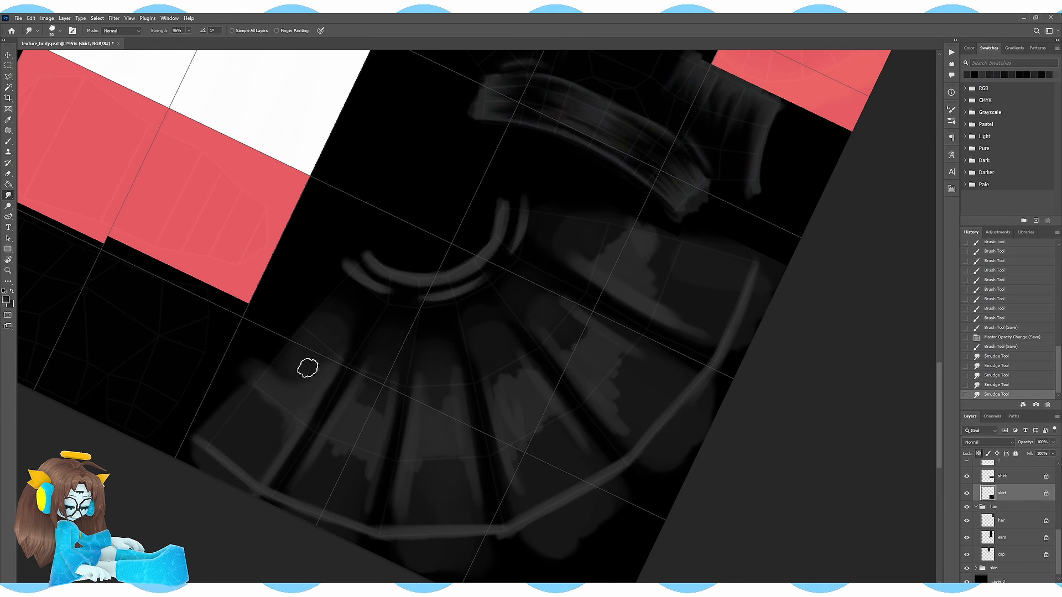
- Smudge the leftmost skirt panel's shading and brush along the neighbouring pleat crease and panel edges
left_click_drag(308, 368, 325, 401)
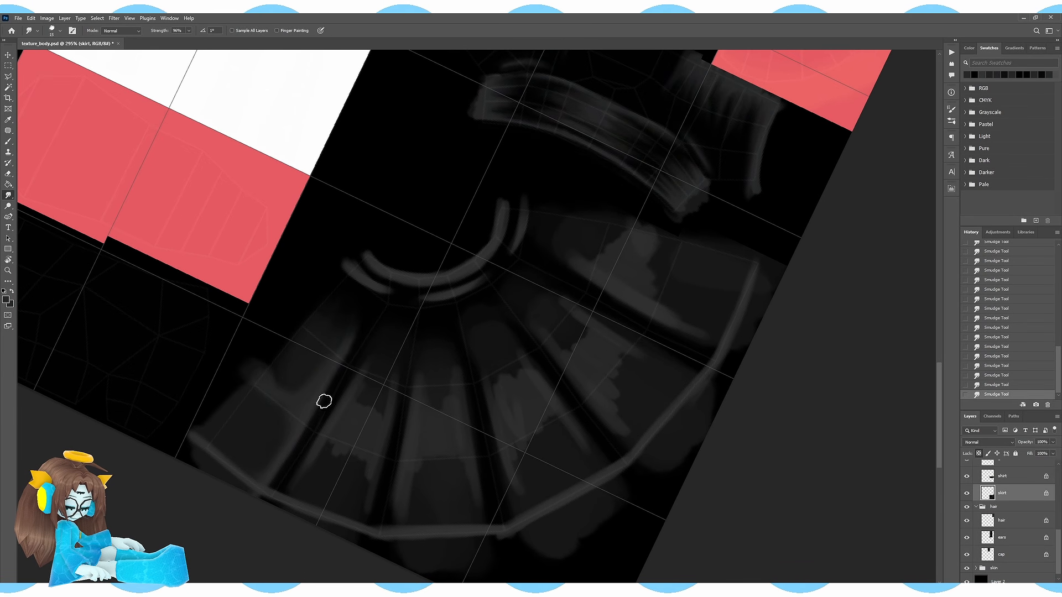
key("b")
left_click_drag(405, 349, 381, 519)
left_click_drag(376, 442, 370, 524)
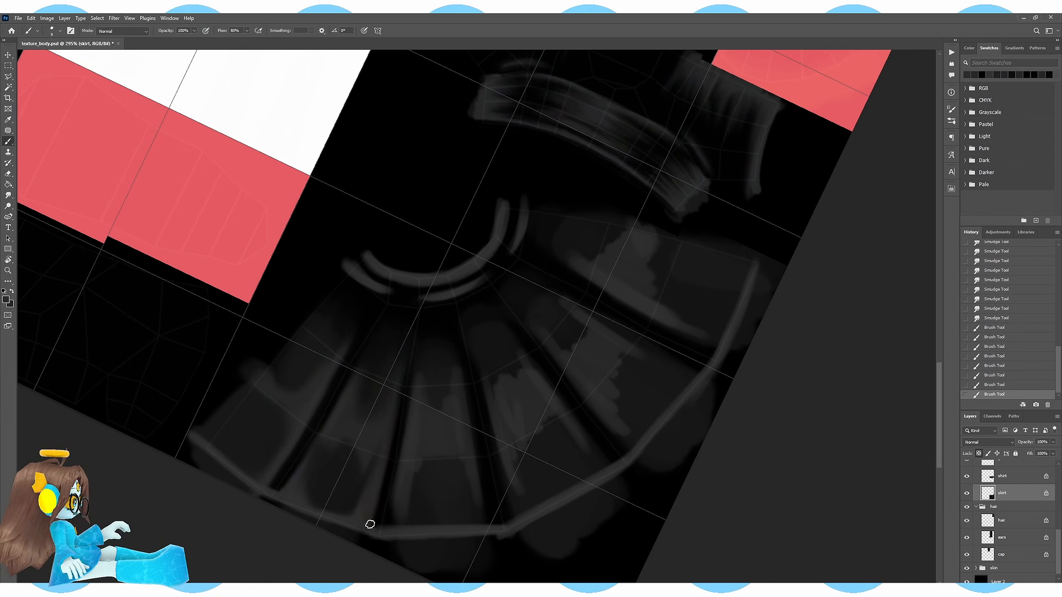
left_click_drag(309, 342, 322, 300)
left_click_drag(279, 368, 299, 326)
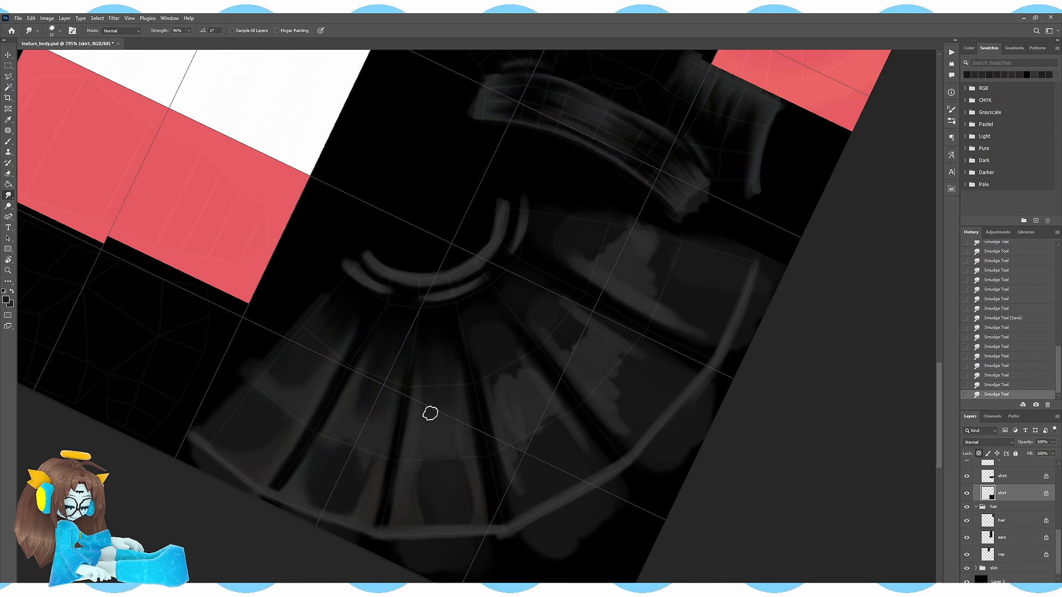
- Smudge the shading of the middle and right skirt panels with a larger brush, saving along the way
key("bracketright")
key("bracketright")
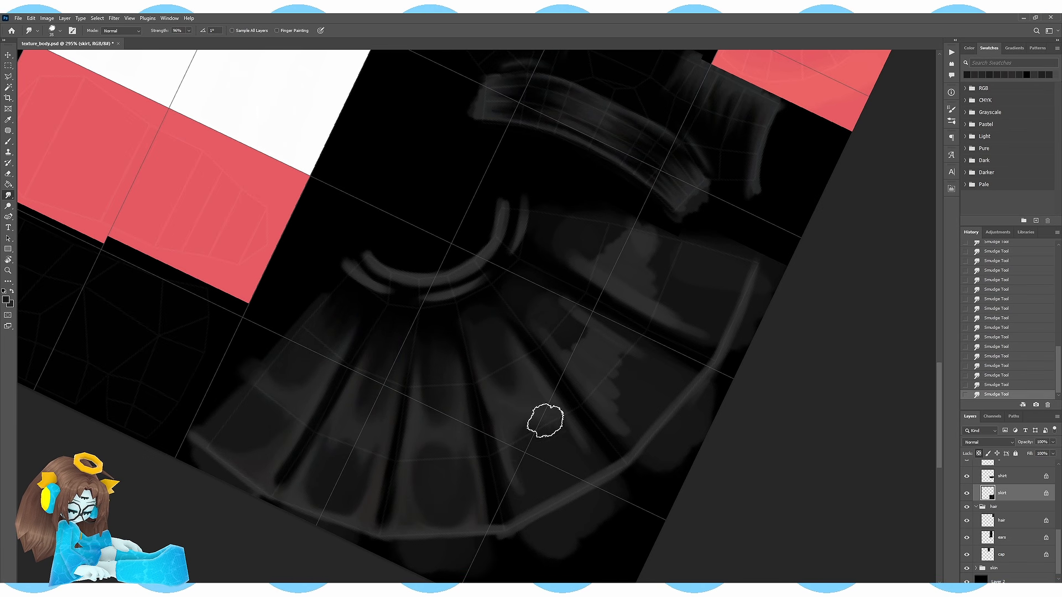
key("bracketleft")
key("ctrl+s")
left_click_drag(584, 324, 562, 343)
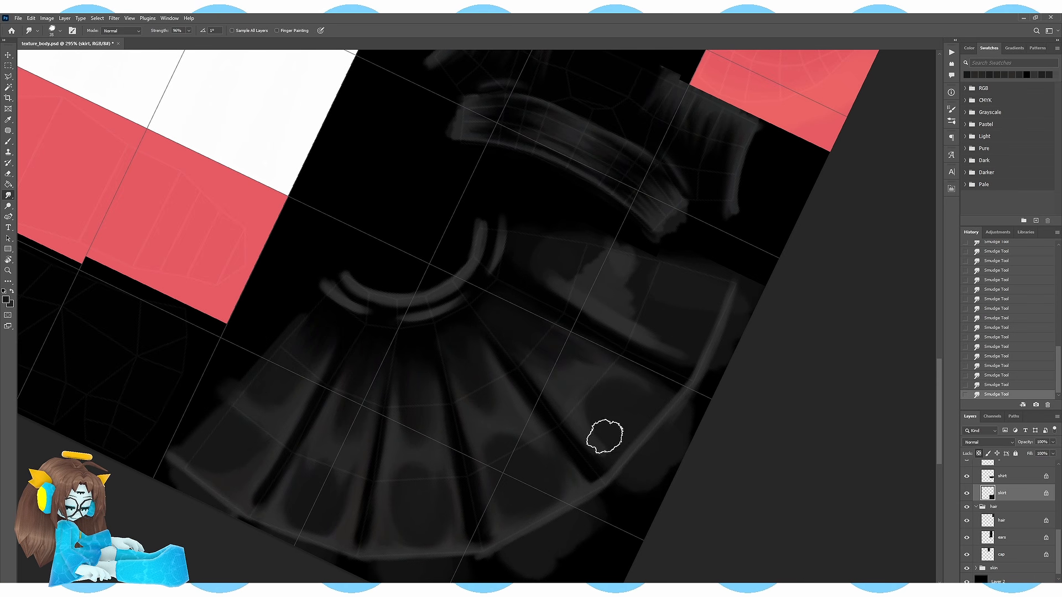
left_click_drag(587, 307, 550, 275)
left_click_drag(645, 334, 614, 296)
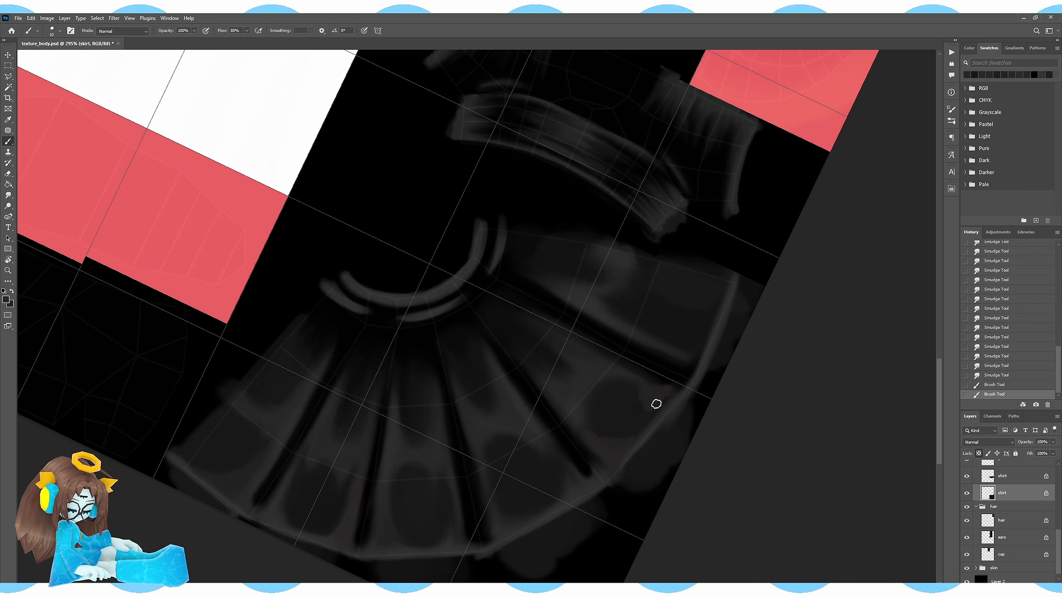
- Brush shading along the curved waistband of the skirt with an enlarged brush
left_click_drag(395, 306, 365, 310)
scroll(403, 288, "up", 1, "alt")
key("bracketright")
key("bracketright")
left_click_drag(406, 312, 481, 271)
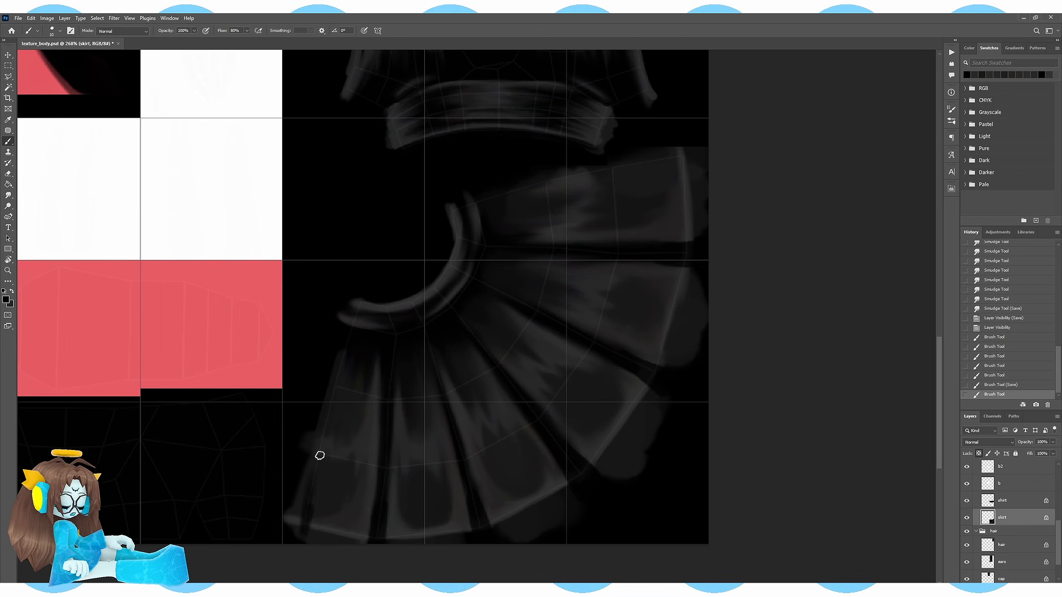
- Paint black along the outer edges of the first and last skirt panels to clean up the spill, and save
left_click_drag(319, 456, 338, 376)
left_click_drag(511, 194, 681, 153)
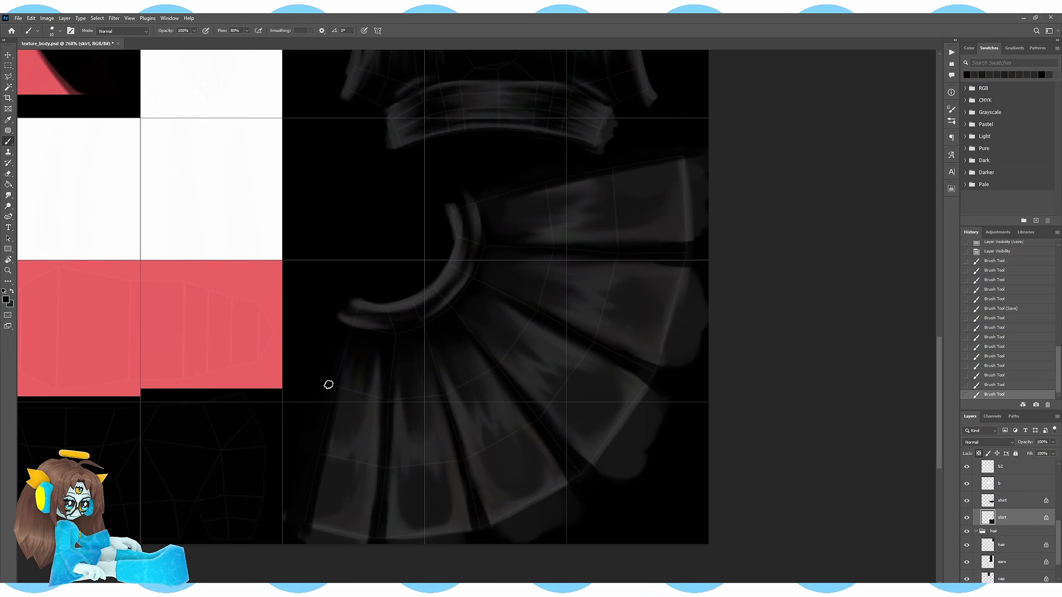
left_click_drag(351, 365, 332, 443)
left_click_drag(598, 180, 679, 163)
key("ctrl+s")
- Smudge the skirt shading and brush along the creases between its pleats below the waistband
left_click(8, 195)
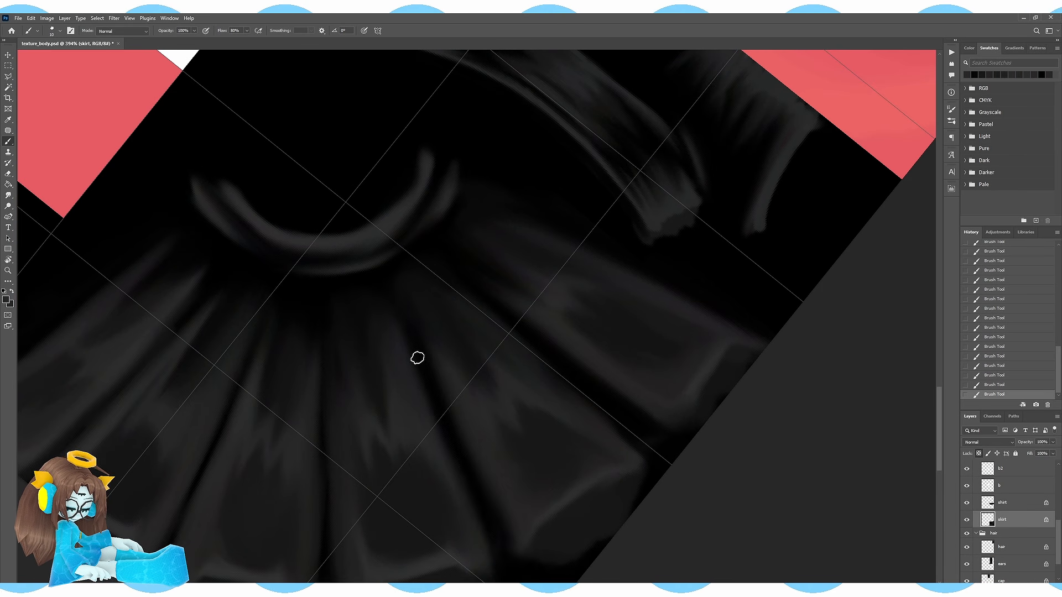
left_click_drag(417, 358, 497, 559)
left_click_drag(480, 285, 566, 349)
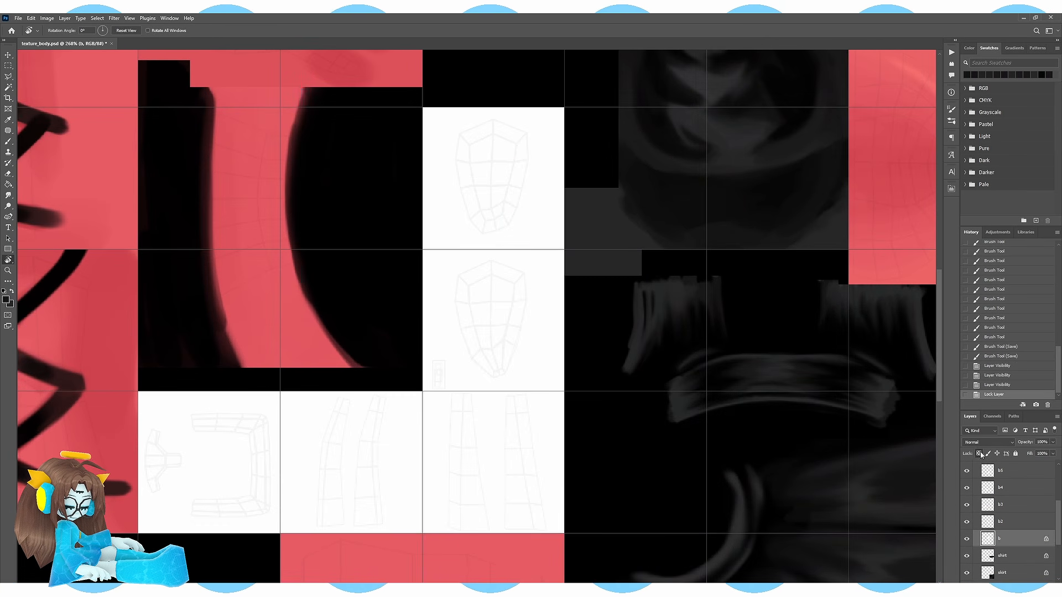
- Paint pale pinkish-grey shading on the two white petal-shaped bow pieces and save
scroll(526, 332, "up", 5)
left_click_drag(518, 282, 506, 354)
left_click_drag(553, 252, 531, 354)
key("ctrl+s")
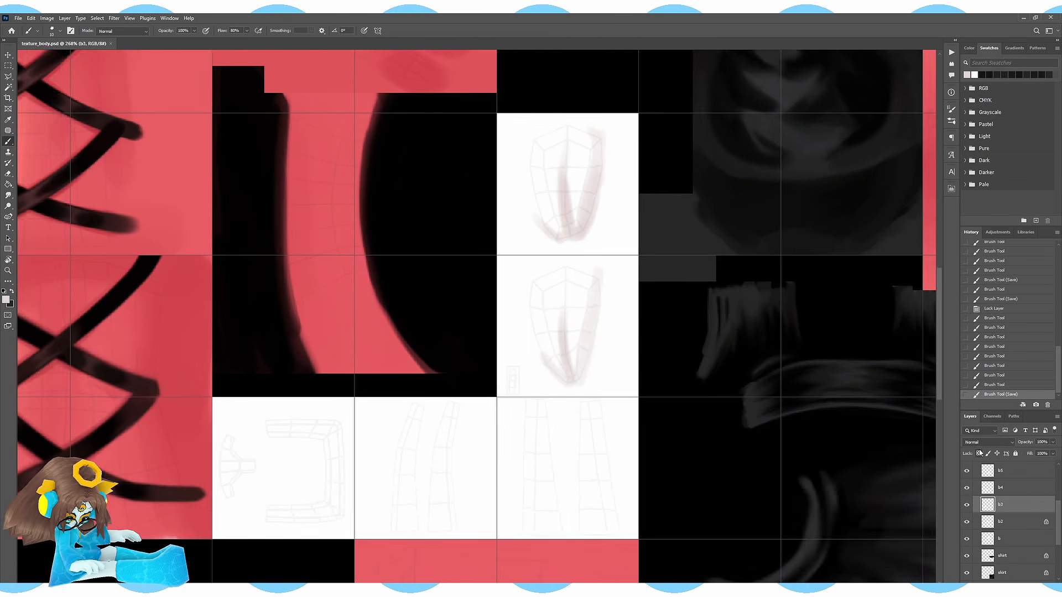
- Paint pale pinkish-grey edge shading on the small bow pieces and the left pair of ribbon strips
scroll(489, 396, "up", 2)
left_click_drag(489, 396, 373, 429)
mouse_move(490, 520)
left_mouse_down()
mouse_move(490, 447)
mouse_move(523, 362)
left_mouse_up()
mouse_move(497, 503)
left_mouse_down()
mouse_move(529, 498)
mouse_move(572, 515)
left_mouse_up()
- Lock the transparent pixels of layer b5 and shade the right pair of ribbon strips in pale pinkish grey
left_click(1000, 471)
left_click(978, 453)
mouse_move(637, 388)
left_mouse_down()
mouse_move(552, 358)
mouse_move(611, 481)
left_mouse_up()
left_click_drag(567, 404, 577, 319)
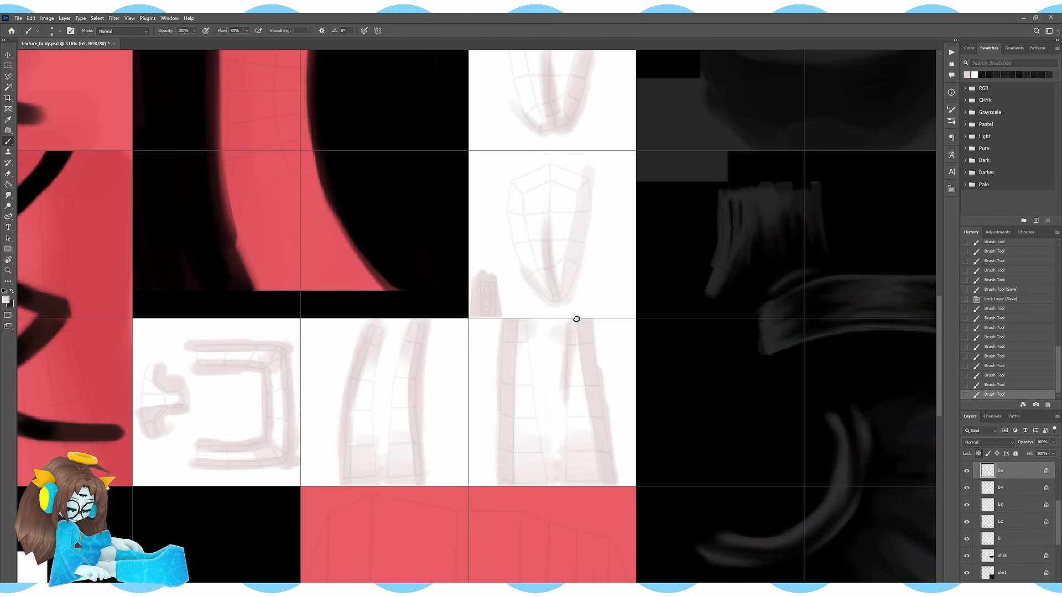
- Switch to Blender and examine the repainted clothing on the character model up close
scroll(576, 319, "down", 5)
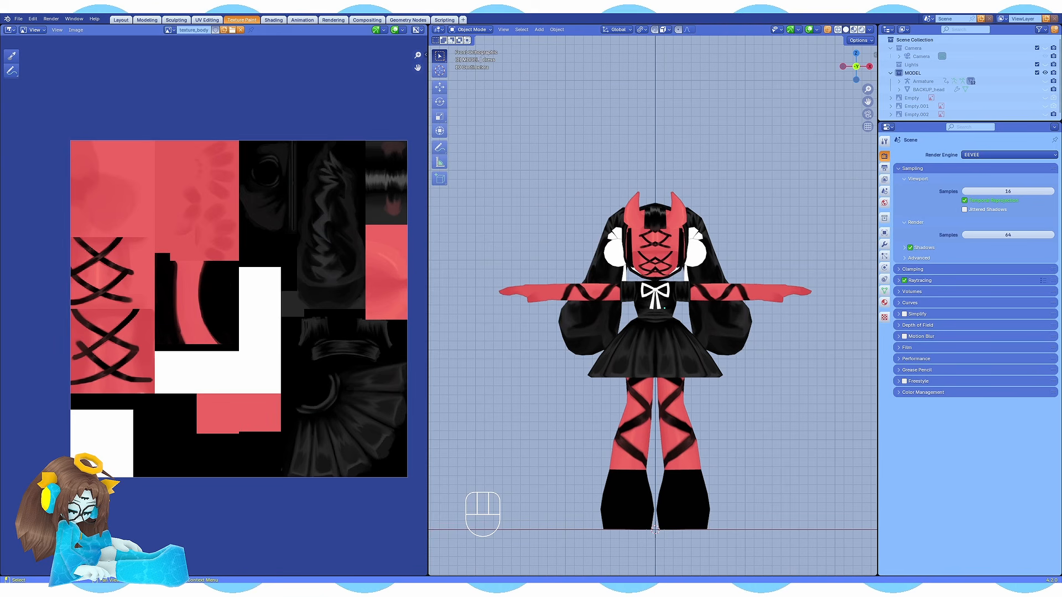
scroll(652, 341, "up", 6)
middle_click_drag(652, 340, 668, 314, "shift")
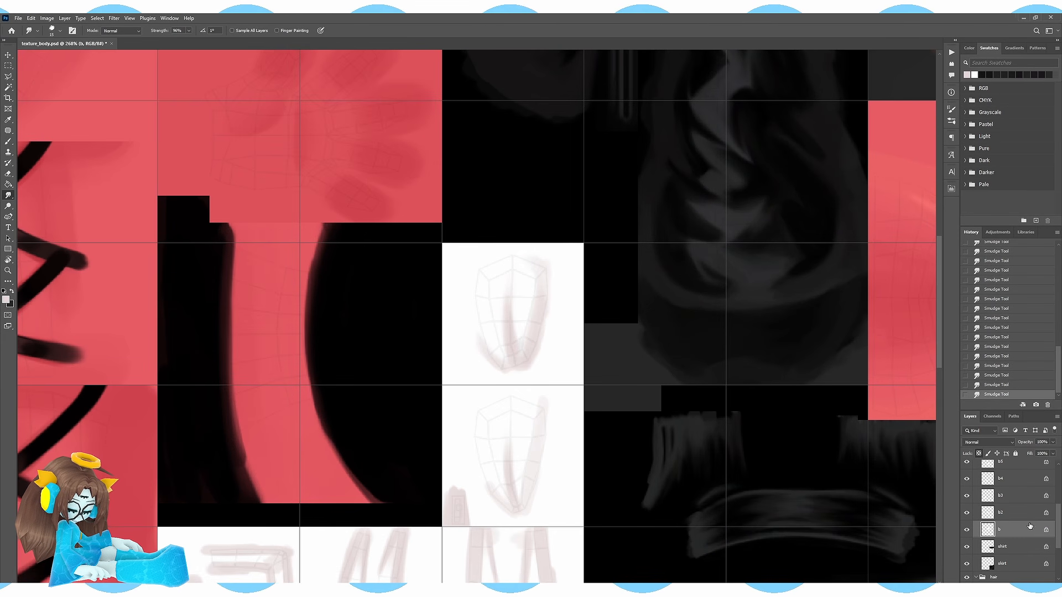
- Save the texture in Photoshop and select the layers of the remaining bow pieces for smudging
key("ctrl+s")
left_click(1030, 526)
left_click(1009, 509)
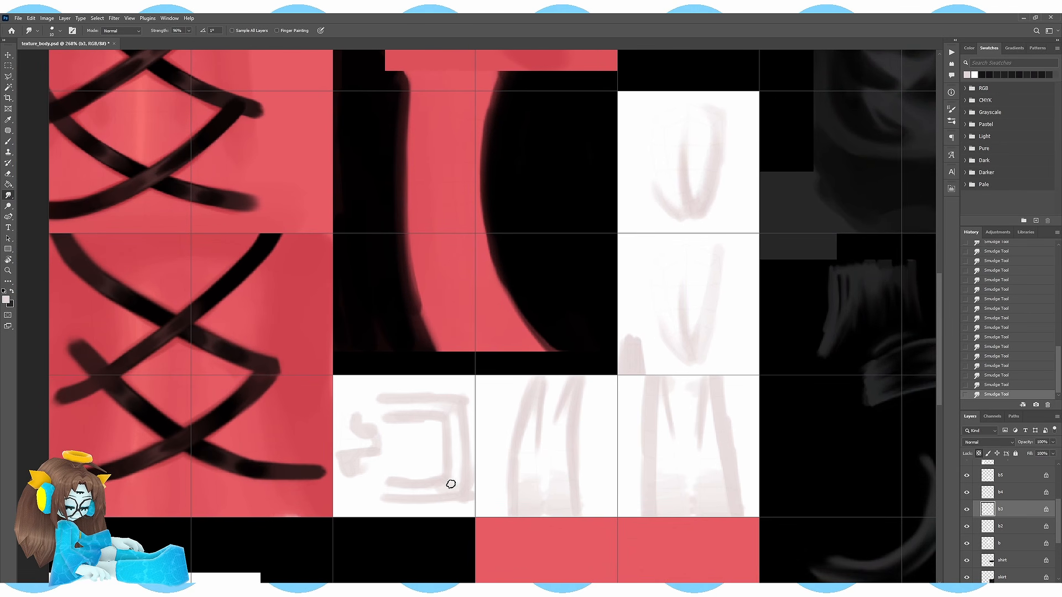
left_click(535, 410, "ctrl")
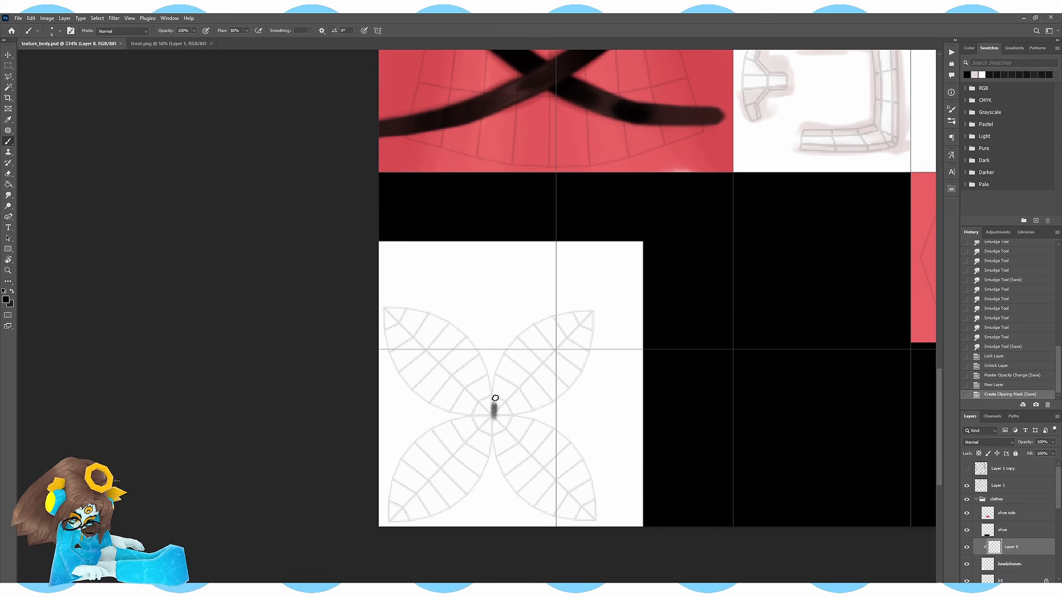
- Draw a black curved line through the middle of the headphones texture with straight angled lines inside it, and save
left_click_drag(493, 408, 551, 516)
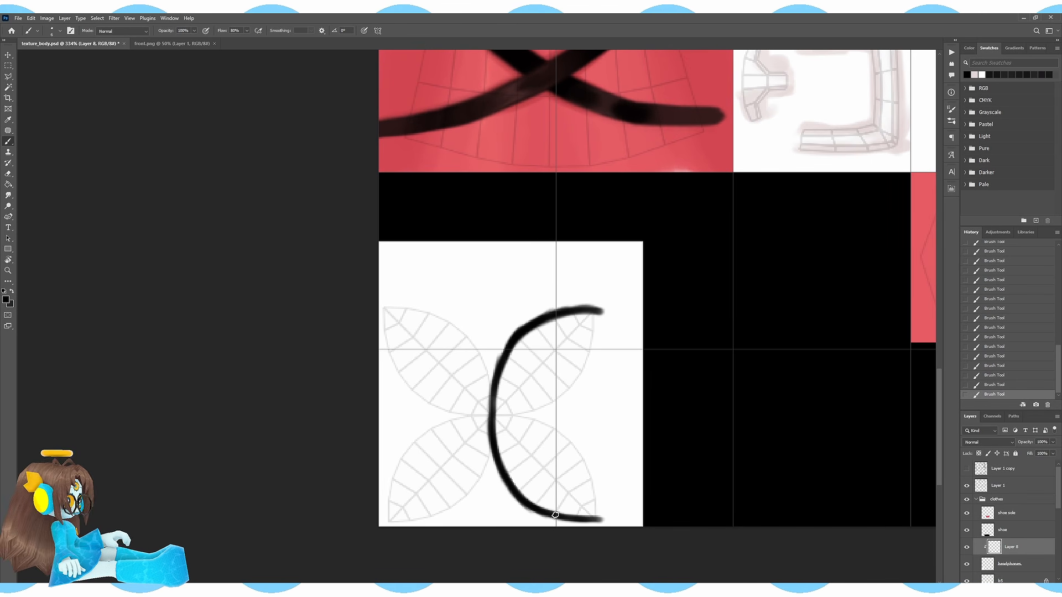
left_click_drag(500, 452, 572, 441)
key("ctrl+s")
left_click_drag(497, 394, 568, 390)
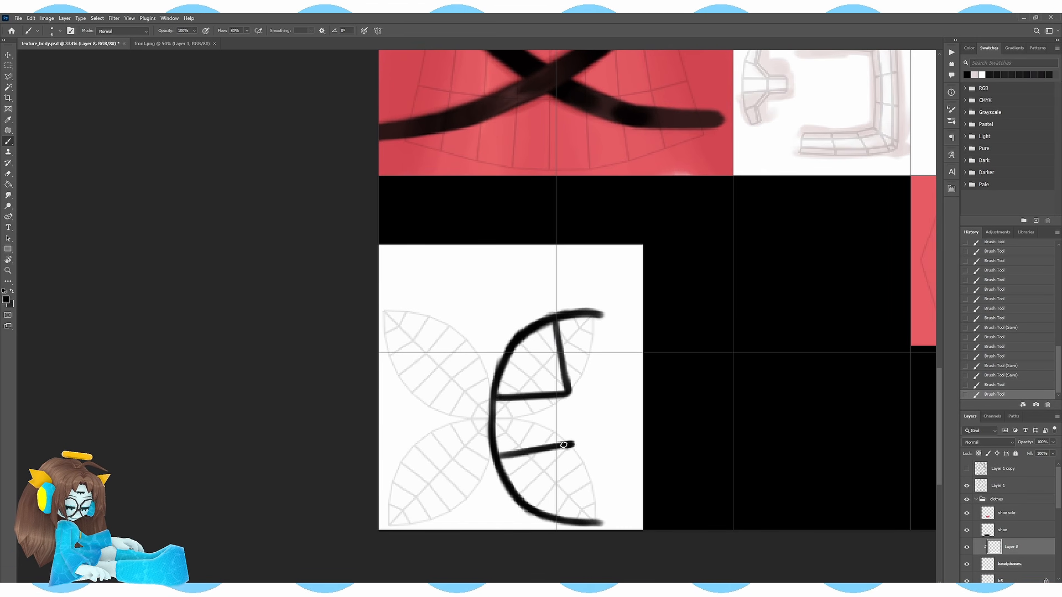
key("ctrl+0")
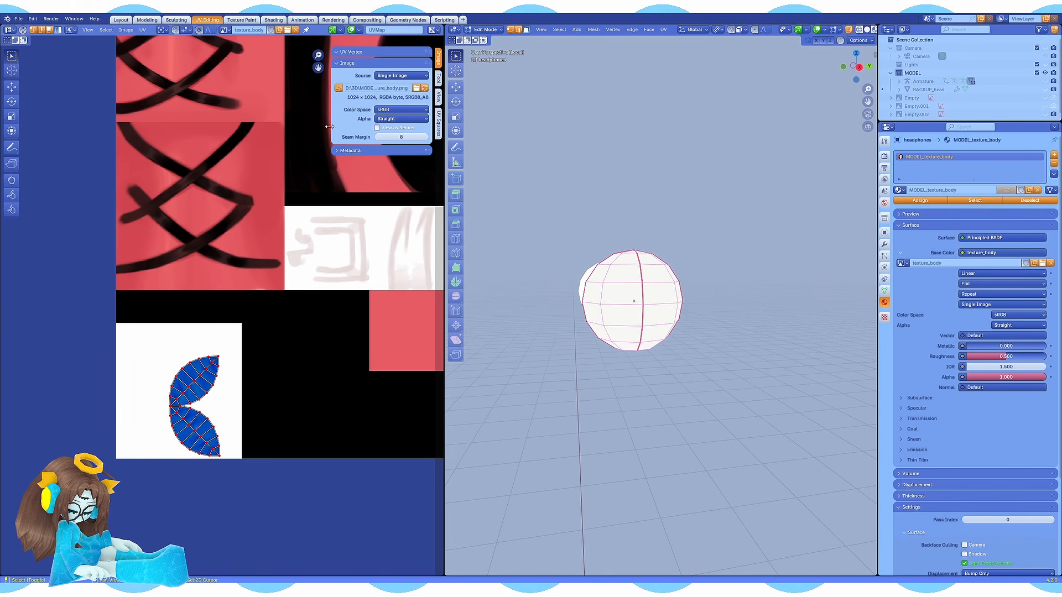
- Switch to Blender, set the front view, and reload the texture_body image
key("KP_1")
left_click(76, 30)
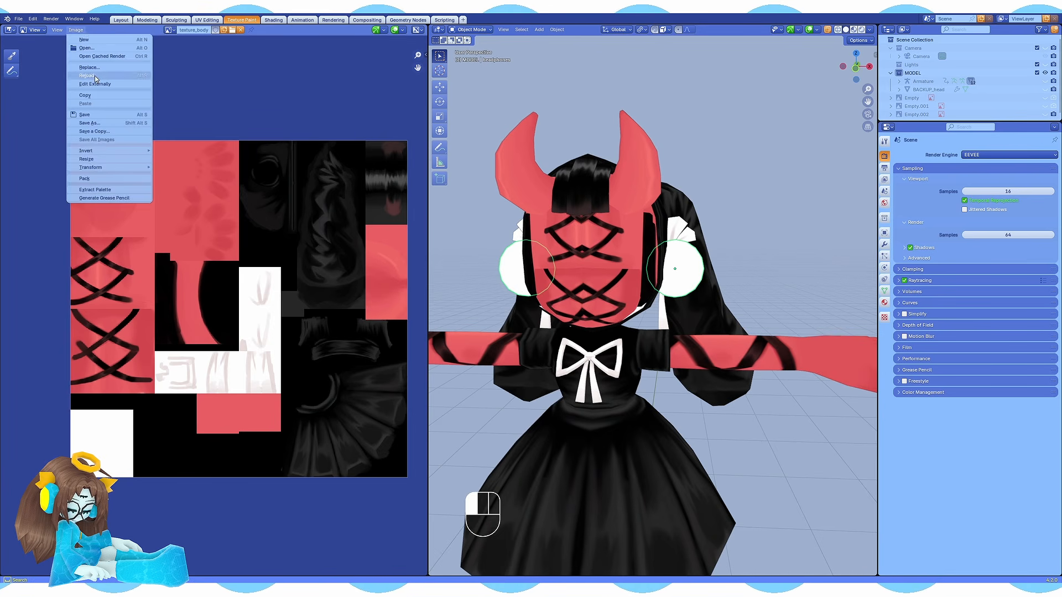
left_click(89, 83)
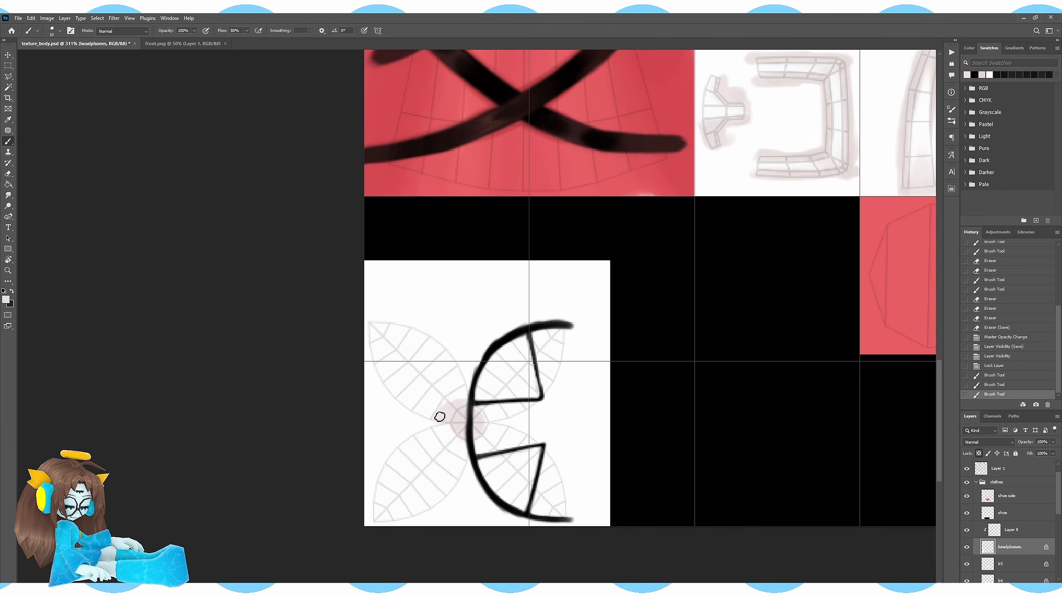
- In Photoshop, shade the headphones' centre in pale pinkish grey and brush the top edge of the shoe's opening on Layer 9
left_click_drag(440, 416, 491, 438)
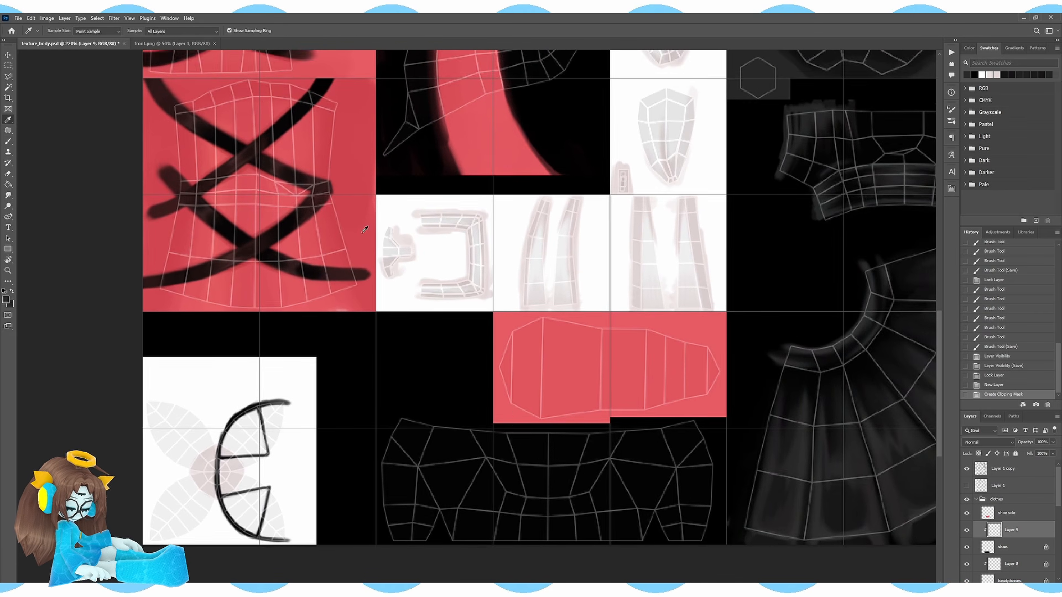
mouse_move(493, 439)
left_mouse_down()
mouse_move(509, 462)
mouse_move(606, 442)
left_mouse_up()
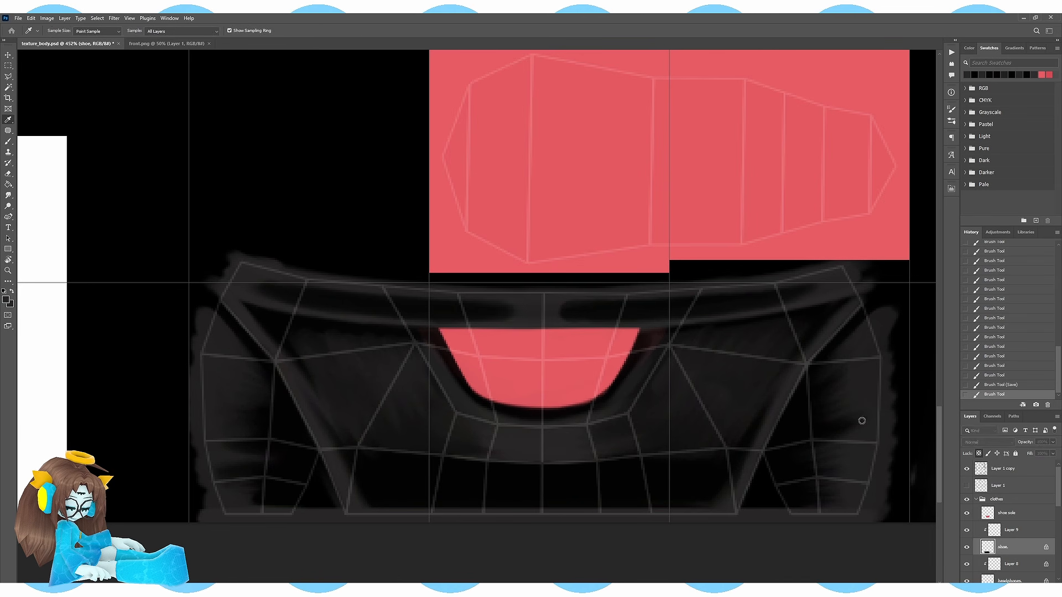
- Paint a light oval highlight on the shoe's toe below the pink opening and check the model from another side in Blender
left_click_drag(795, 422, 584, 455)
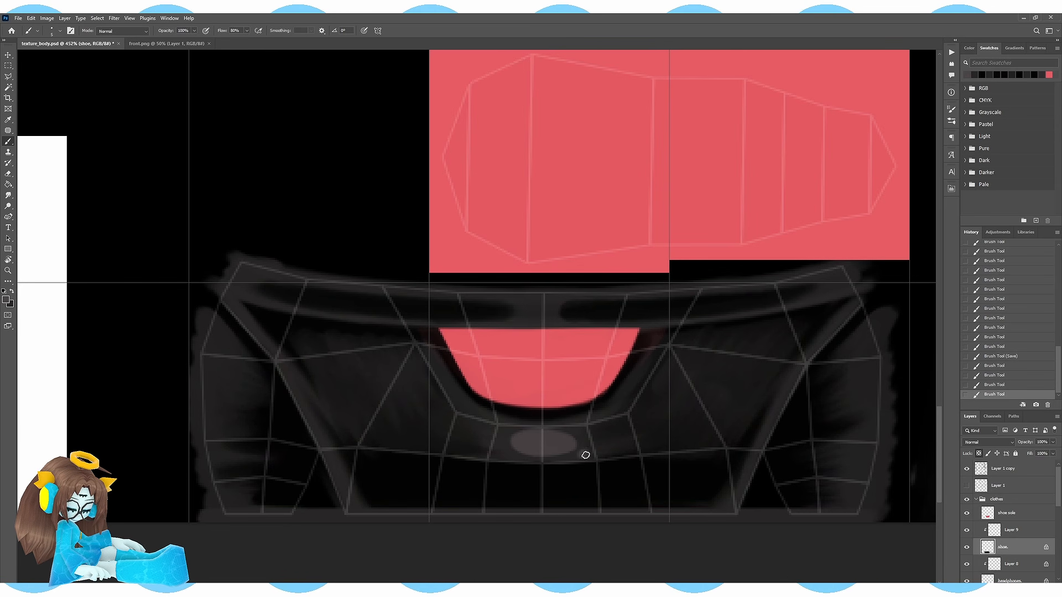
scroll(632, 493, "down", 5, "alt")
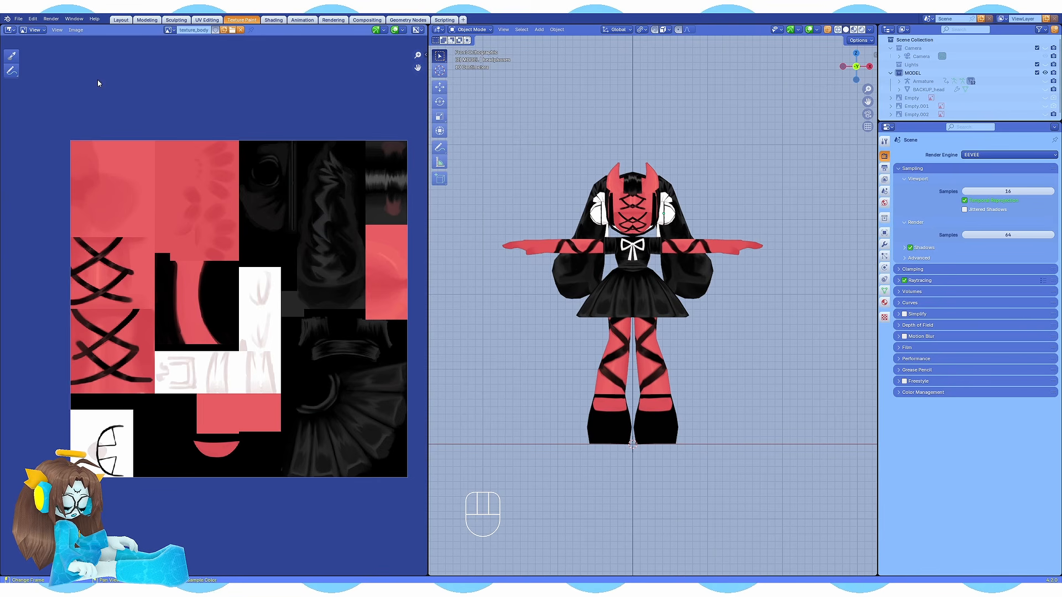
middle_click_drag(691, 459, 553, 459)
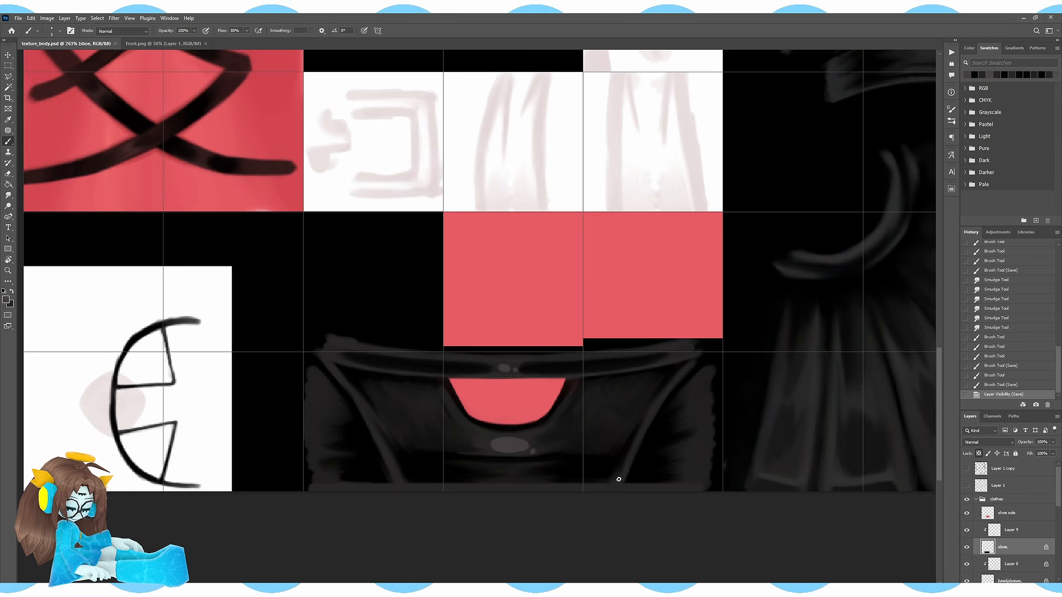
- Brush shading strokes across the lower front and left side of the shoe texture and save
scroll(439, 446, "up", 3, "alt")
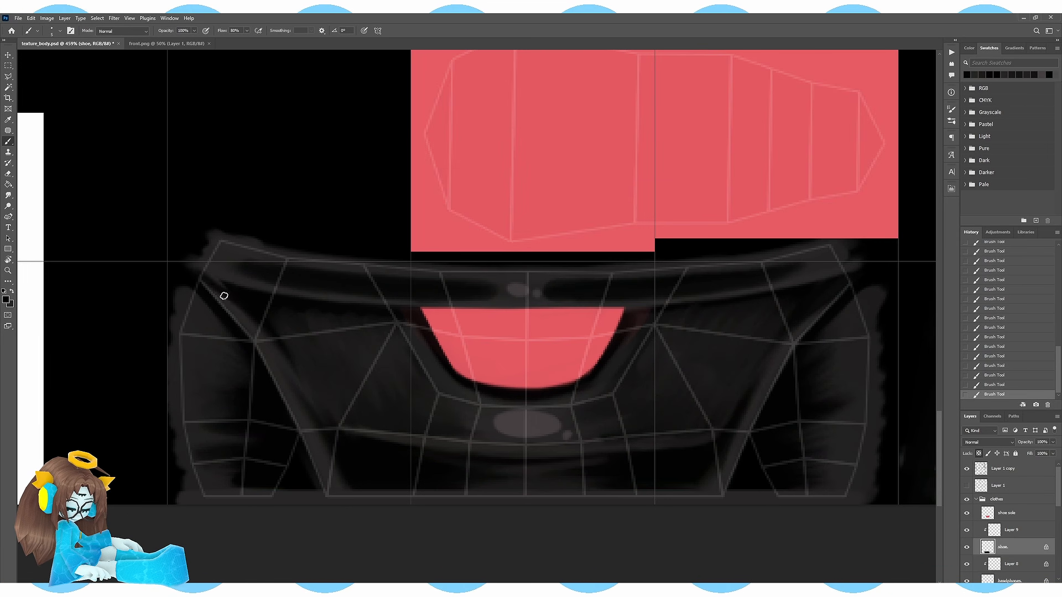
left_click_drag(454, 463, 506, 463)
left_click_drag(340, 440, 395, 454)
left_click_drag(344, 459, 351, 484)
key("ctrl+s")
- Lower the opacity of the Layer 1 copy wireframe overlay, reselect the shoe layer, and save
left_click(1002, 468)
left_click_drag(1025, 442, 990, 442)
left_click(1002, 547)
key("ctrl+s")
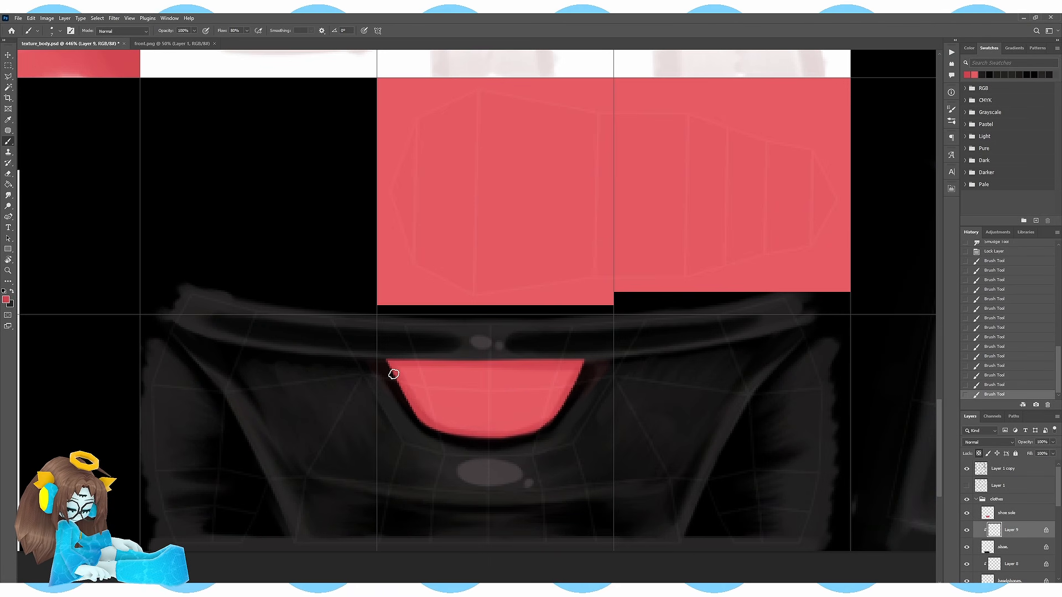
scroll(403, 370, "up", 1, "alt")
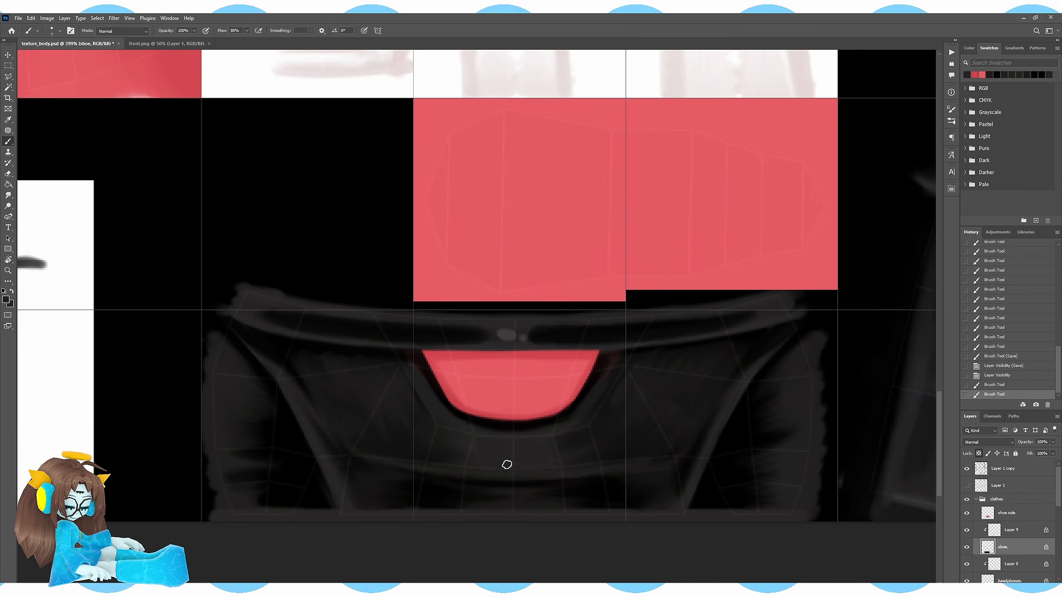
- Brush a small grey highlight on the shoe's front and shade the shoe sole layer in darker red around lighter areas
left_click_drag(505, 462, 404, 445)
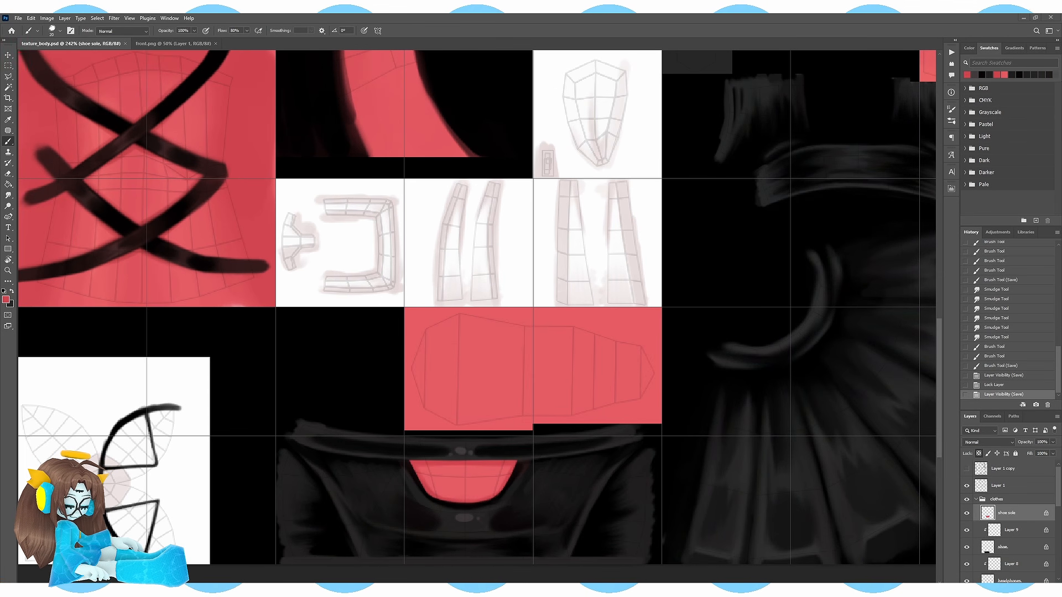
mouse_move(584, 358)
left_mouse_down()
mouse_move(533, 379)
mouse_move(403, 367)
mouse_move(628, 402)
left_mouse_up()
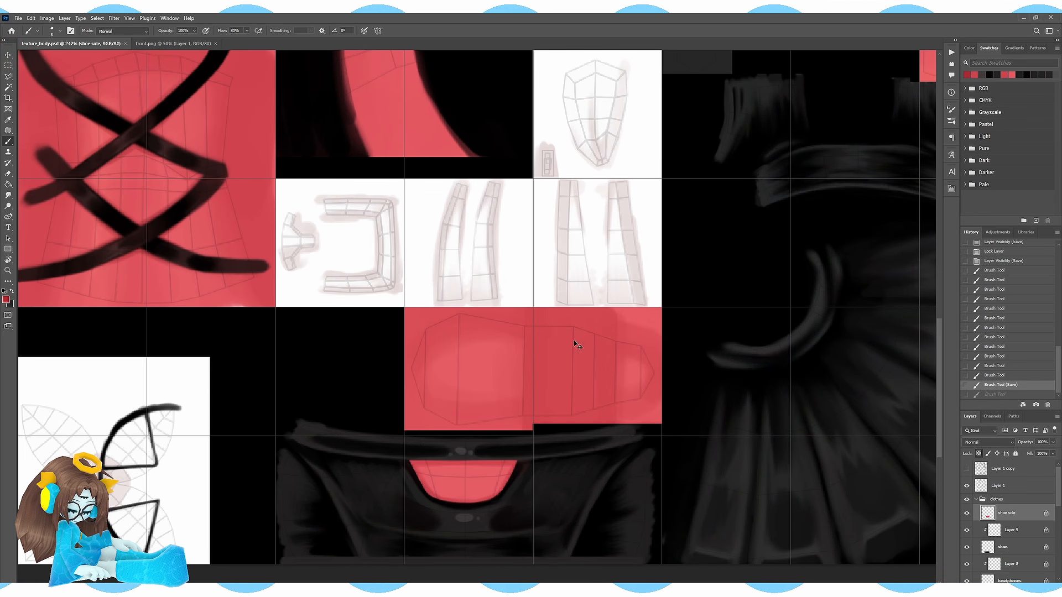
left_click_drag(576, 420, 575, 309)
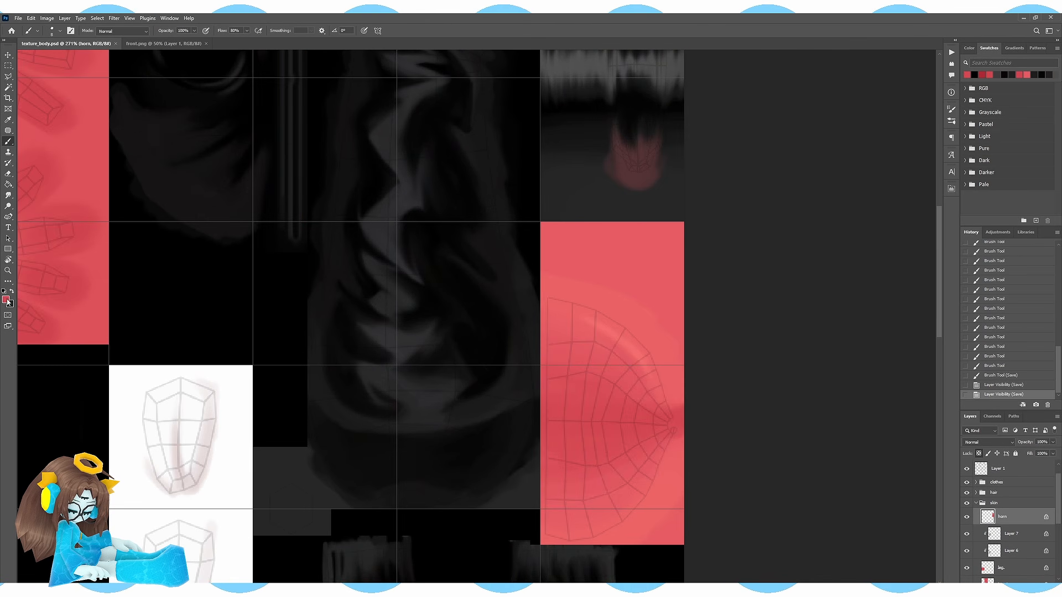
- Shade the horn texture with smudged dark red ridges and a pale curved highlight, checking the model in Blender
mouse_move(558, 365)
left_mouse_down()
mouse_move(623, 452)
mouse_move(588, 368)
left_mouse_up()
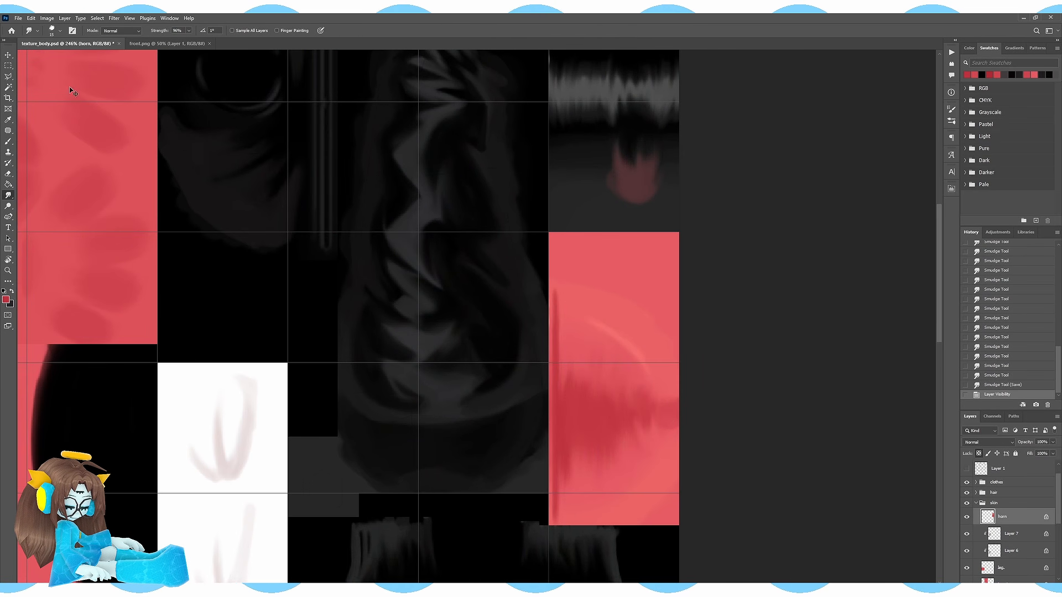
left_click(966, 468)
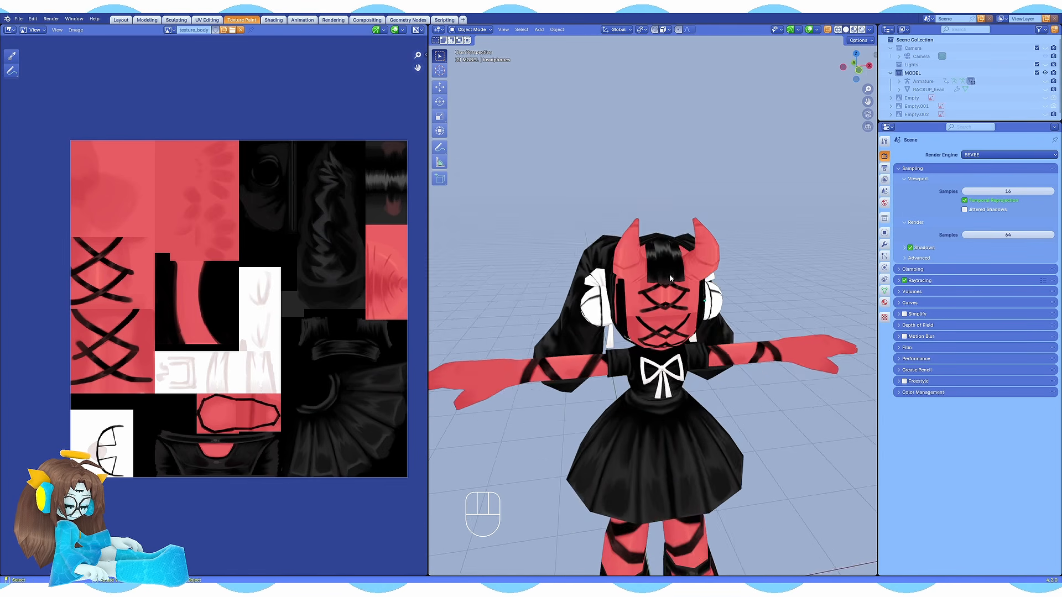
left_click_drag(631, 326, 682, 375)
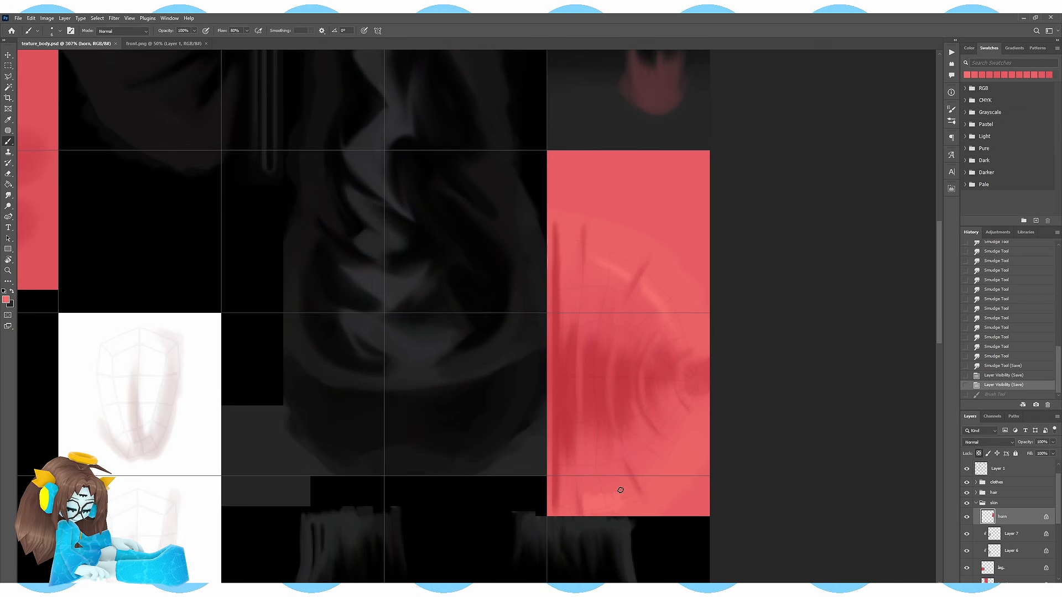
left_click_drag(620, 491, 689, 342)
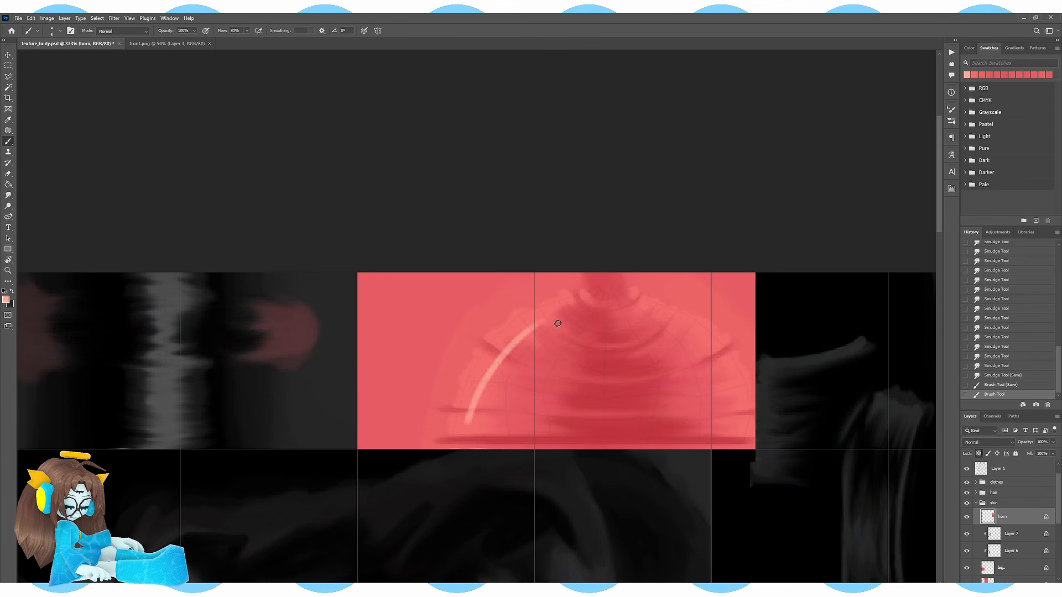
left_click_drag(471, 407, 519, 345)
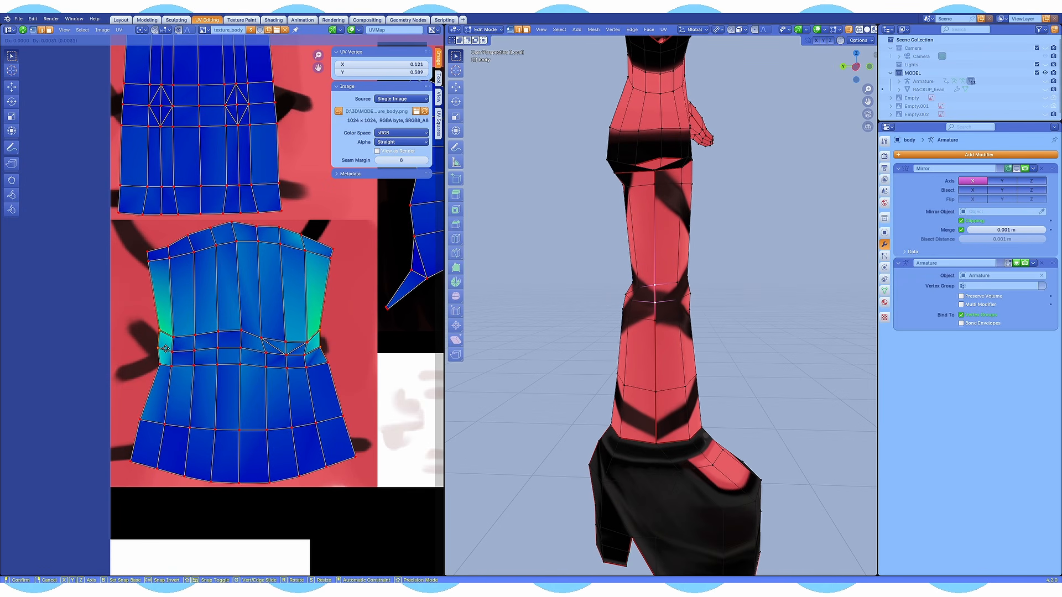
- In Blender, move the side vertices at the knee of the leg's UV island to line up the straps across the seam
left_click_drag(158, 362, 163, 381)
left_click(705, 310)
key("Tab")
middle_click_drag(698, 310, 717, 310)
key("Tab")
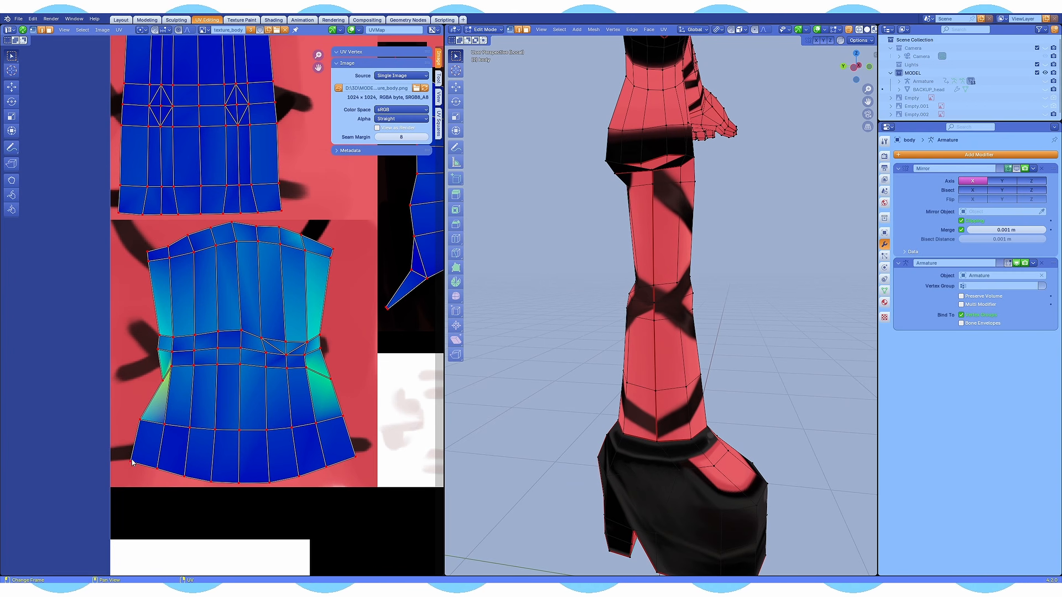
left_click(656, 442)
- Adjust the upper side vertices of the arm's UV island so the strap meets across the arm seam
key("Tab")
middle_click_drag(608, 310, 590, 294)
key("Tab")
middle_click_drag(286, 132, 261, 320)
scroll(260, 313, "up", 1)
left_click(266, 297)
scroll(564, 287, "up", 4)
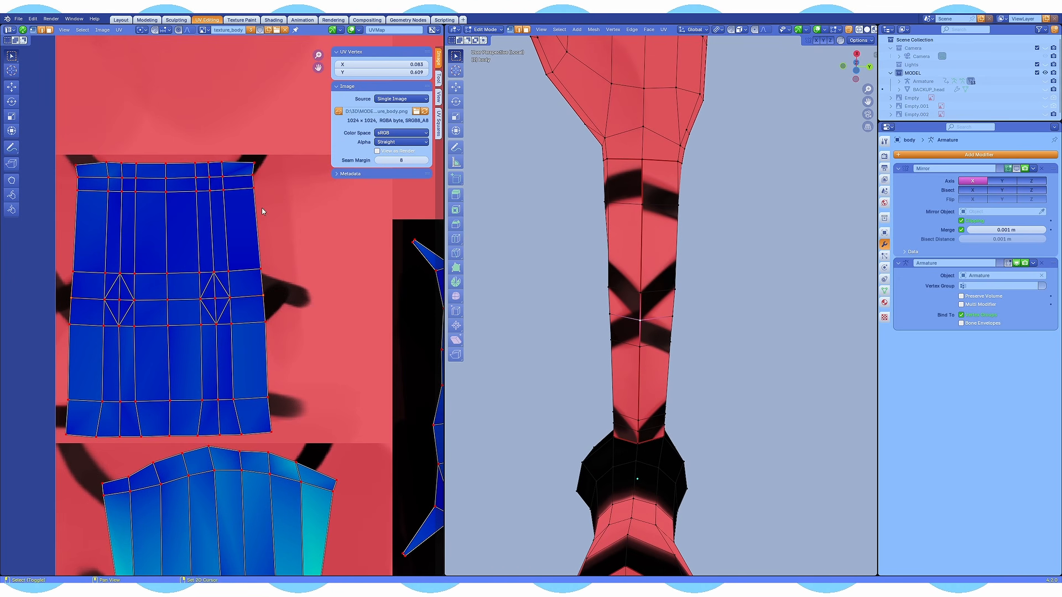
middle_click_drag(261, 211, 271, 232)
left_click_drag(72, 173, 106, 225)
key("g")
left_click(90, 202)
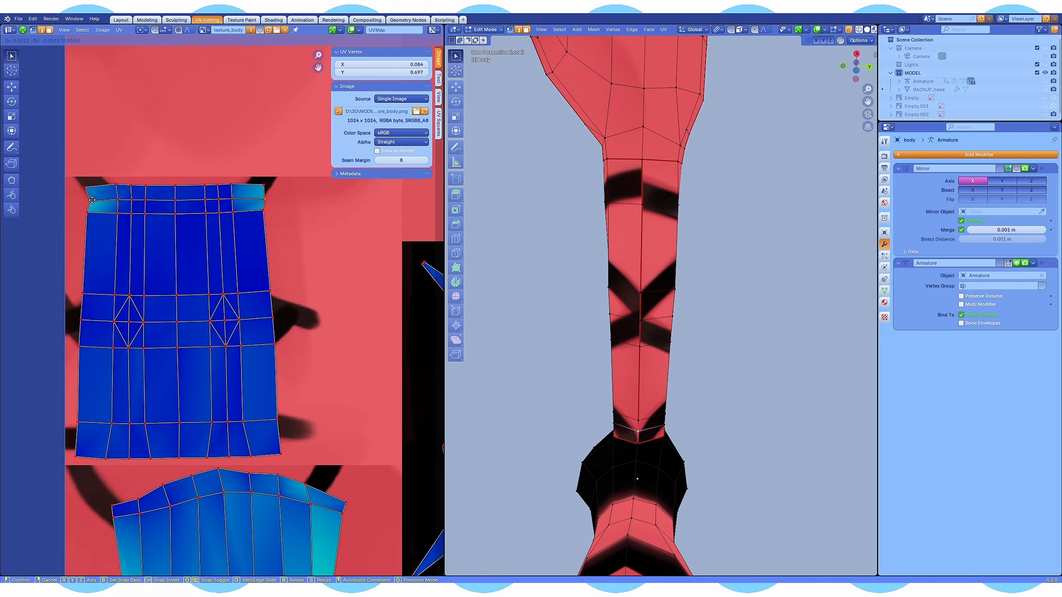
- Try moving the lower-left edge vertices of the arm's UV island and undo the change
left_click_drag(69, 418, 87, 431)
key("g")
left_click(77, 426)
left_click(76, 456)
key("g")
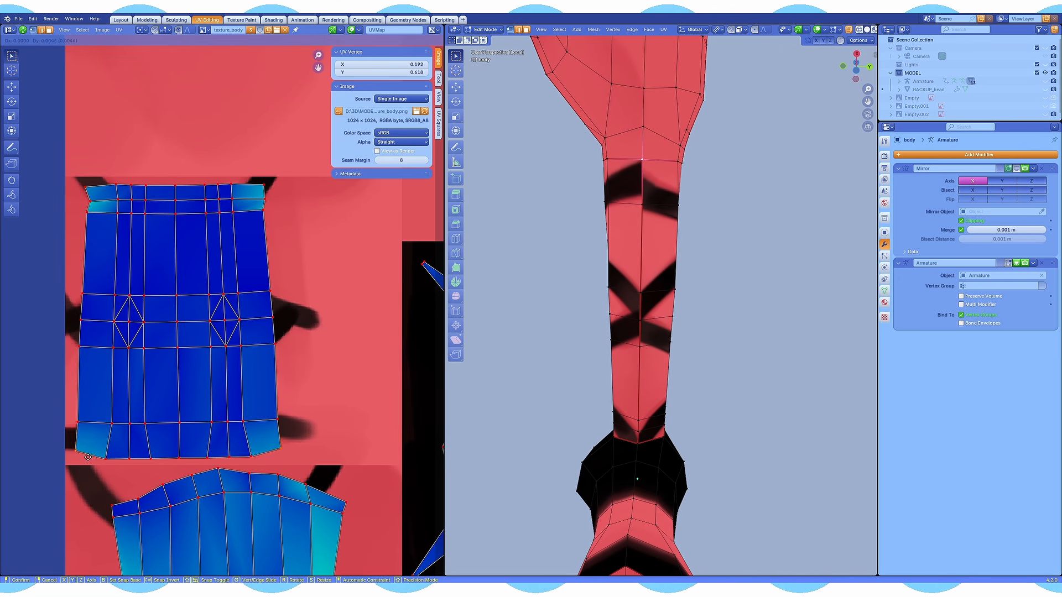
left_click(75, 459)
key("ctrl+z")
key("ctrl+z")
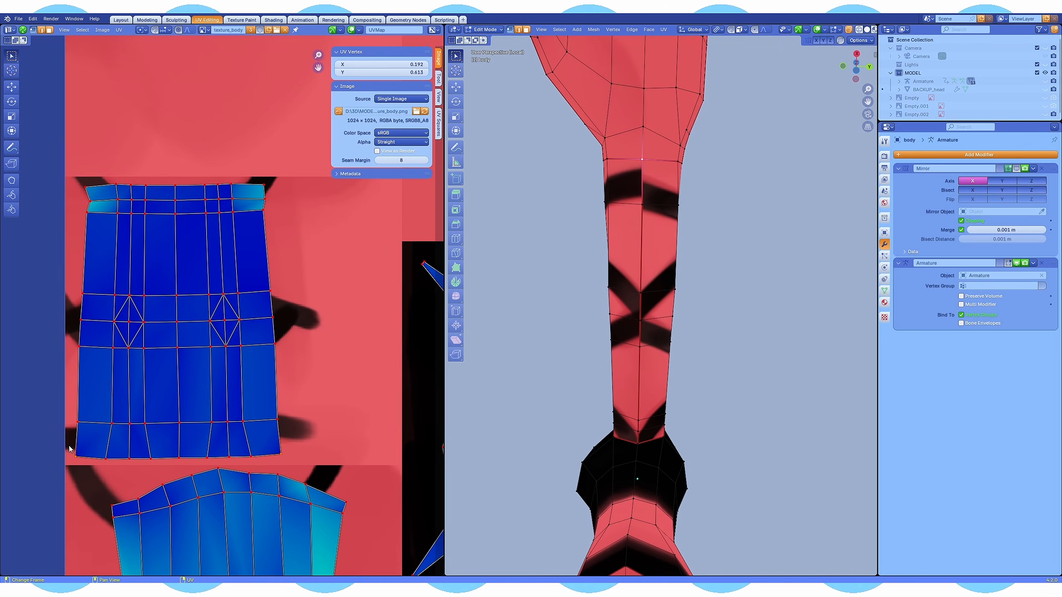
- Reposition the arm UV island's lower-left corner vertex and the edge vertex just above it
key("g")
left_click(101, 451)
left_click(87, 429)
key("g")
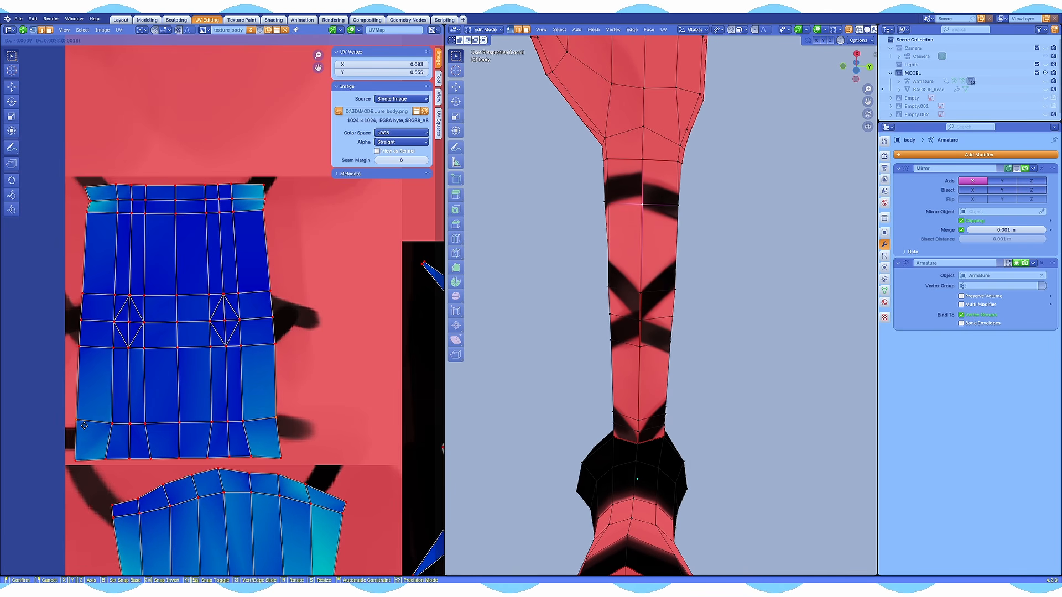
left_click(86, 428)
- Turn off UV sync selection, select the whole mesh, and adjust the side vertices along the arm UV island's lower rows
left_click(22, 30)
key("a")
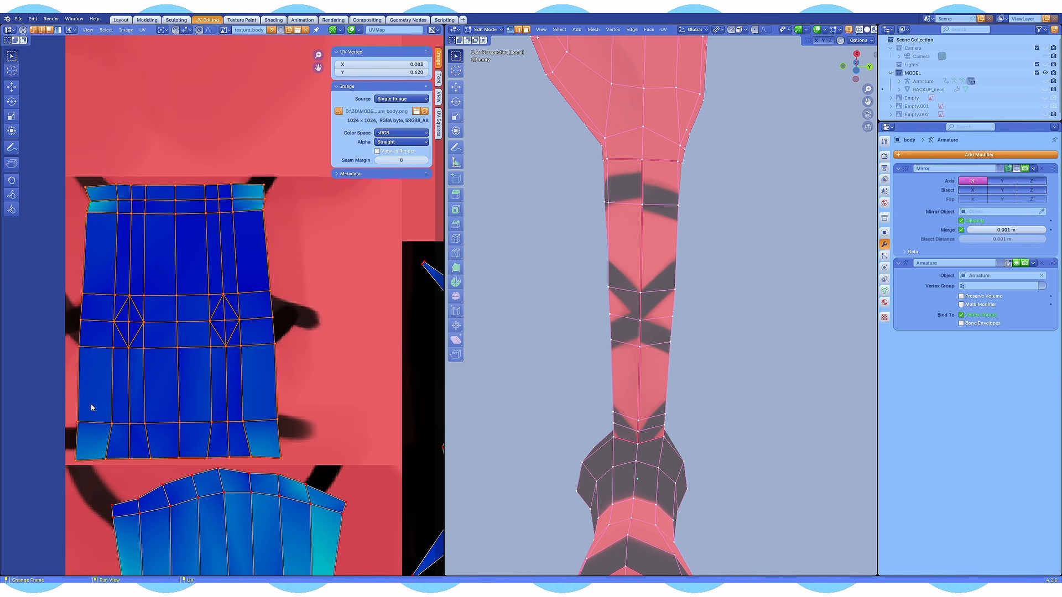
left_click(79, 426)
key("g")
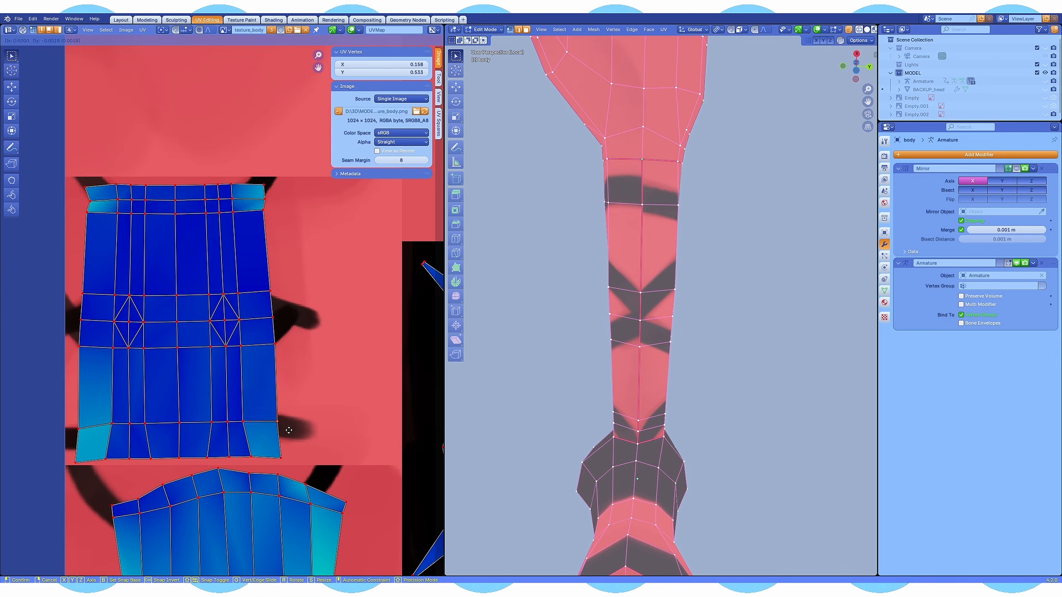
left_click(292, 468)
- Move the outer vertices on both sides of the arm UV island around the elbow to align the strap ends
left_click(276, 344)
key("g")
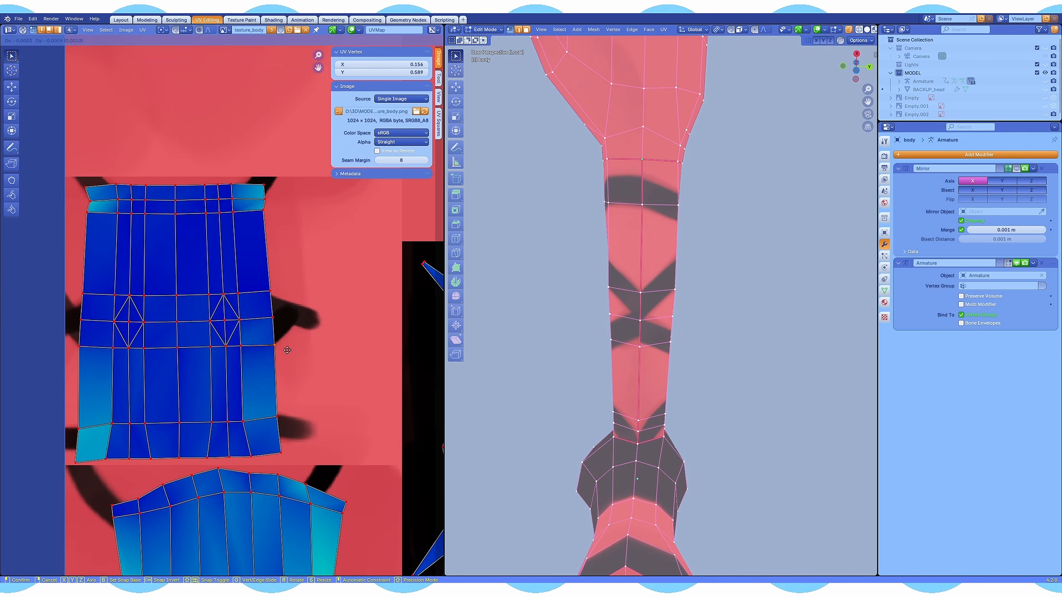
key("g")
left_click(88, 356)
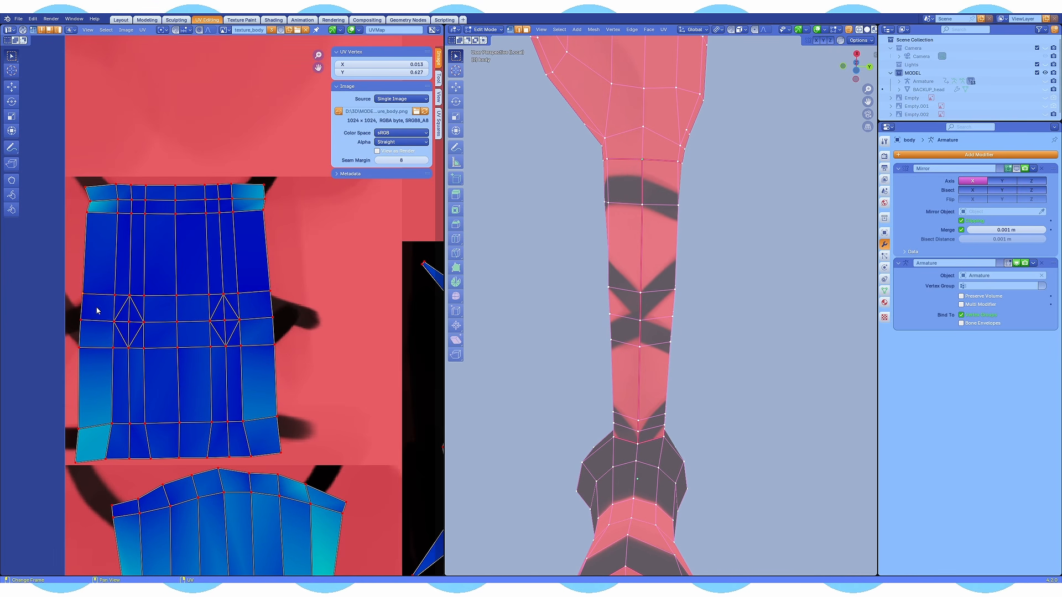
key("g")
left_click(96, 313)
left_click(266, 292)
key("g")
left_click(266, 294)
- Move the leg UV island's outer vertices below the knee and along its lower edge to match the straps at the seam
key("Tab")
middle_click_drag(647, 332, 575, 337)
key("Tab")
scroll(243, 332, "down", 3)
scroll(229, 308, "up", 3)
left_click(167, 377)
key("g")
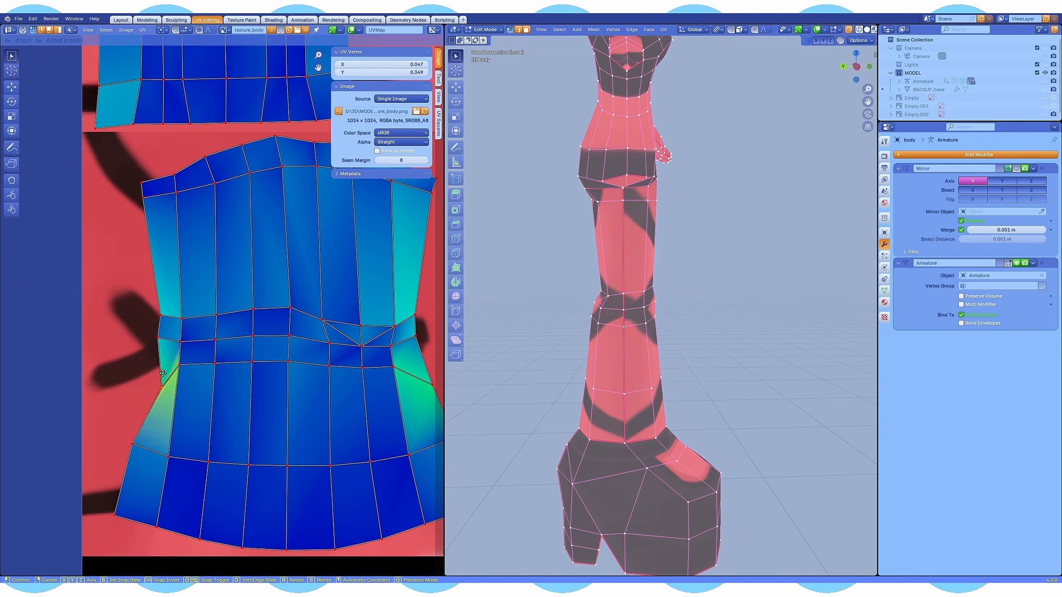
middle_click_drag(151, 328, 120, 332)
left_click(432, 383)
key("g")
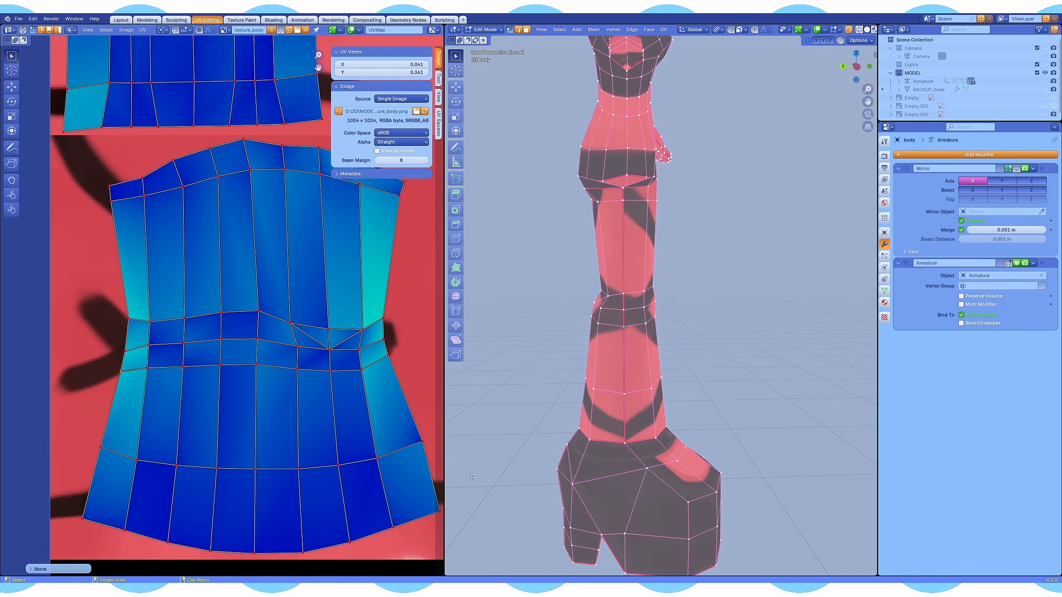
left_click(99, 525)
- Leave mesh editing and local view, show the body's Mirror modifier in the viewport, and save the file
key("Tab")
key("KP_Divide")
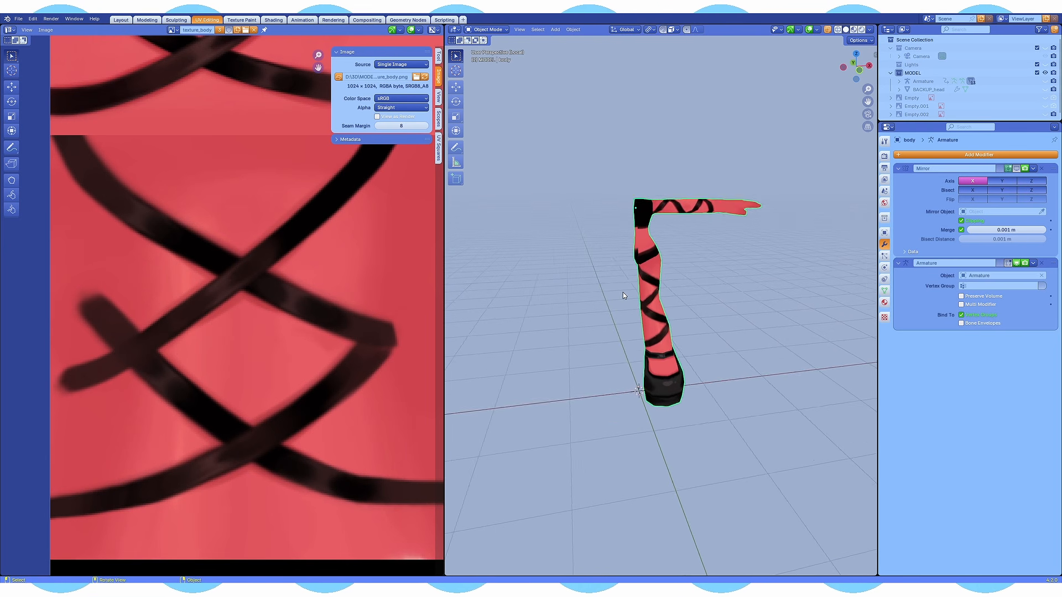
left_click(1017, 168)
scroll(775, 270, "down", 7)
left_click(745, 270)
key("ctrl+s")
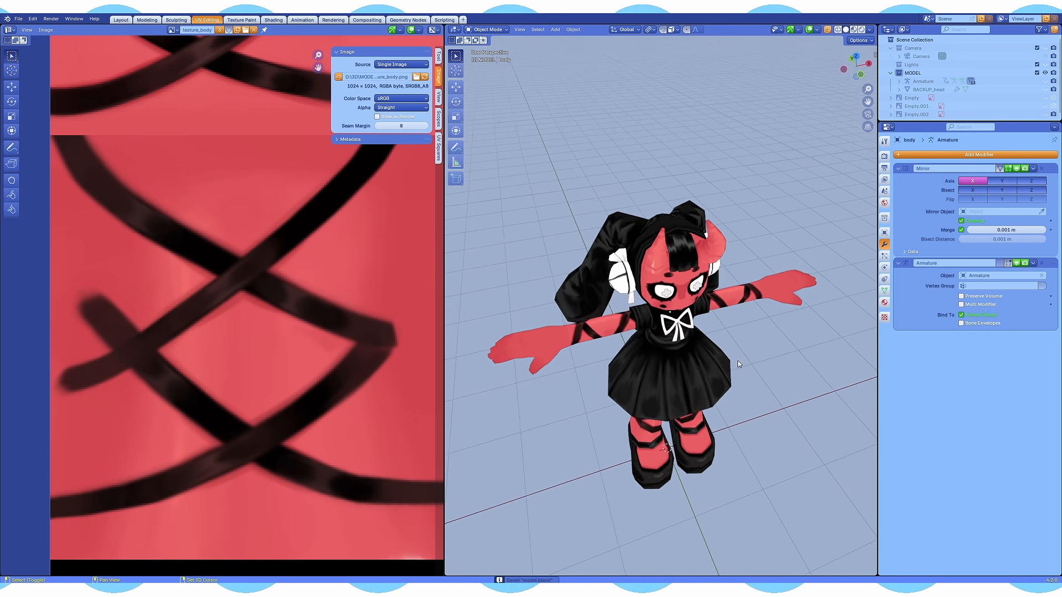
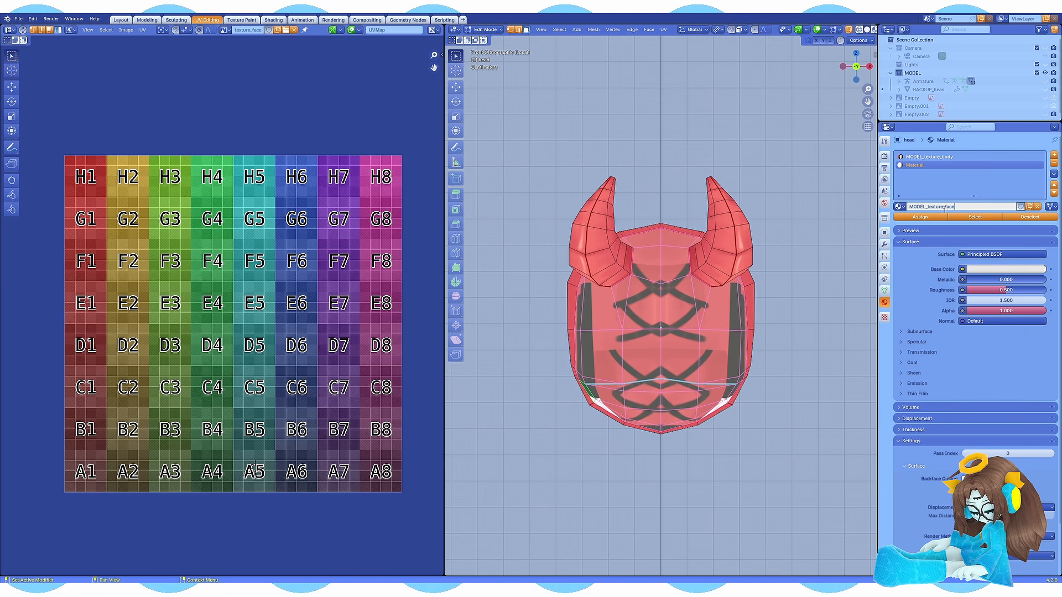
- Name the head's second material MODEL_texture_face and set its base color to an Image Texture using texture_face
key("Return")
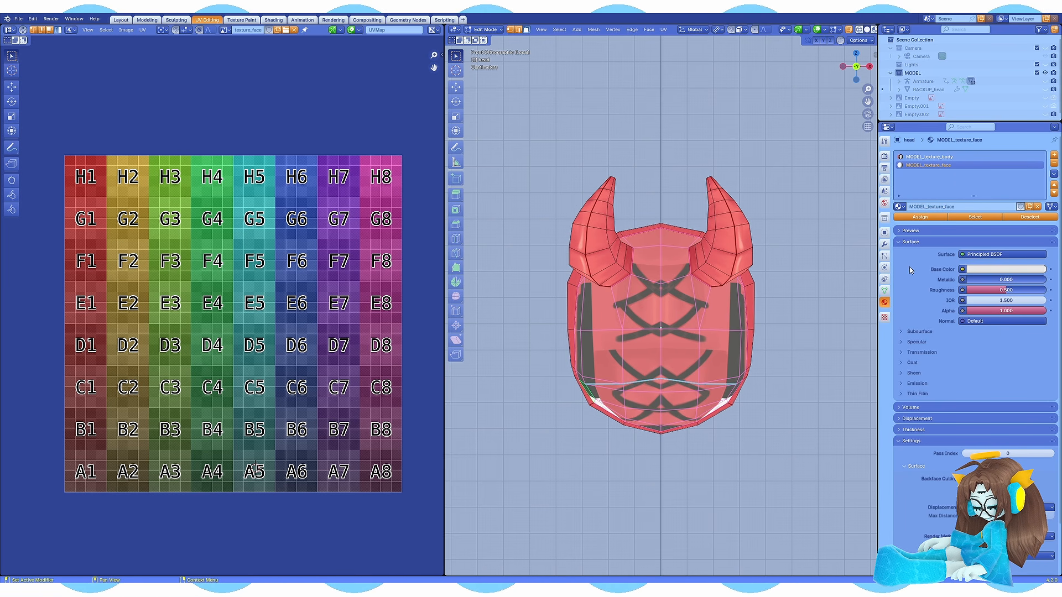
left_click(962, 269)
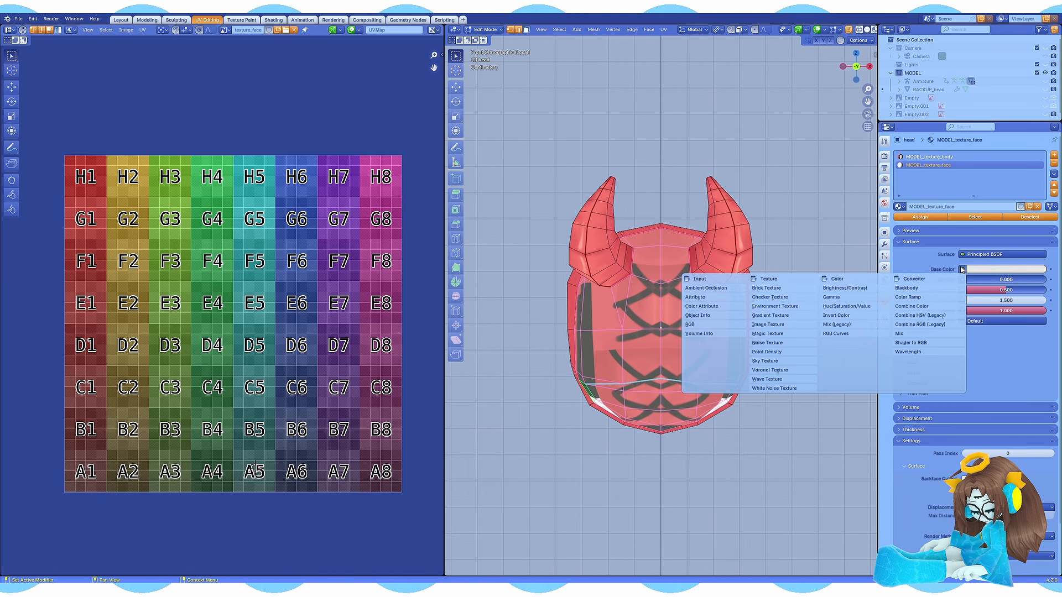
left_click(788, 325)
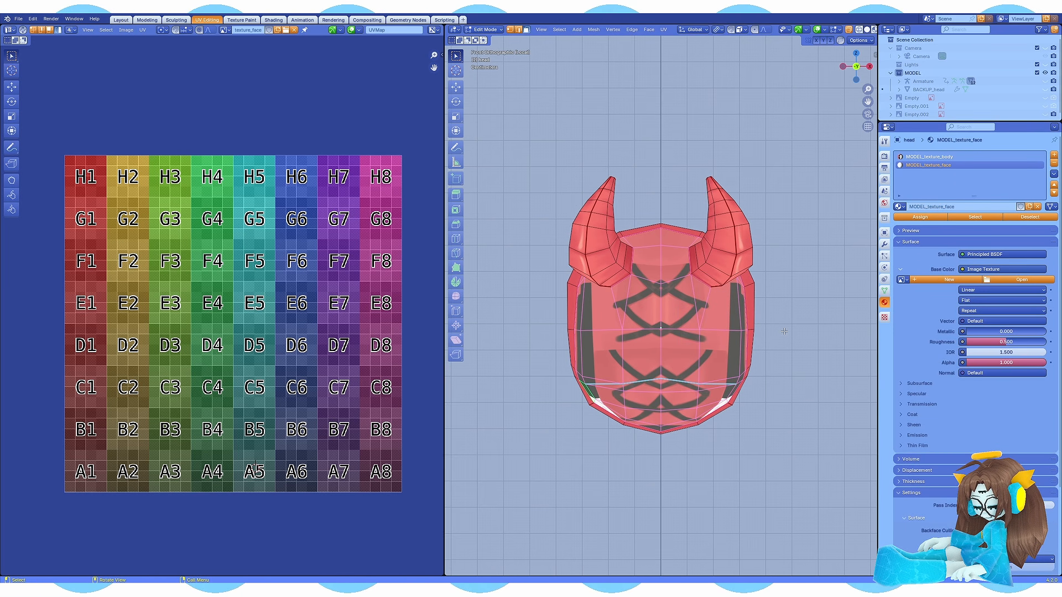
left_click(902, 279)
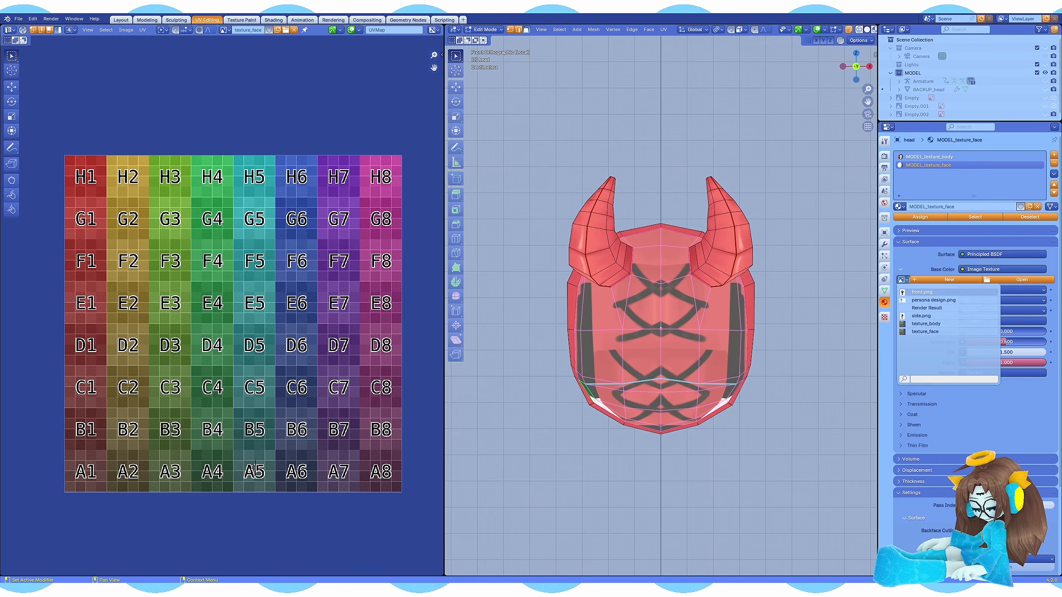
left_click(918, 332)
- Rename the material MODEL_texture_eyes and add a single-user copy in a new slot named MODEL_texture_mouth
key("Return")
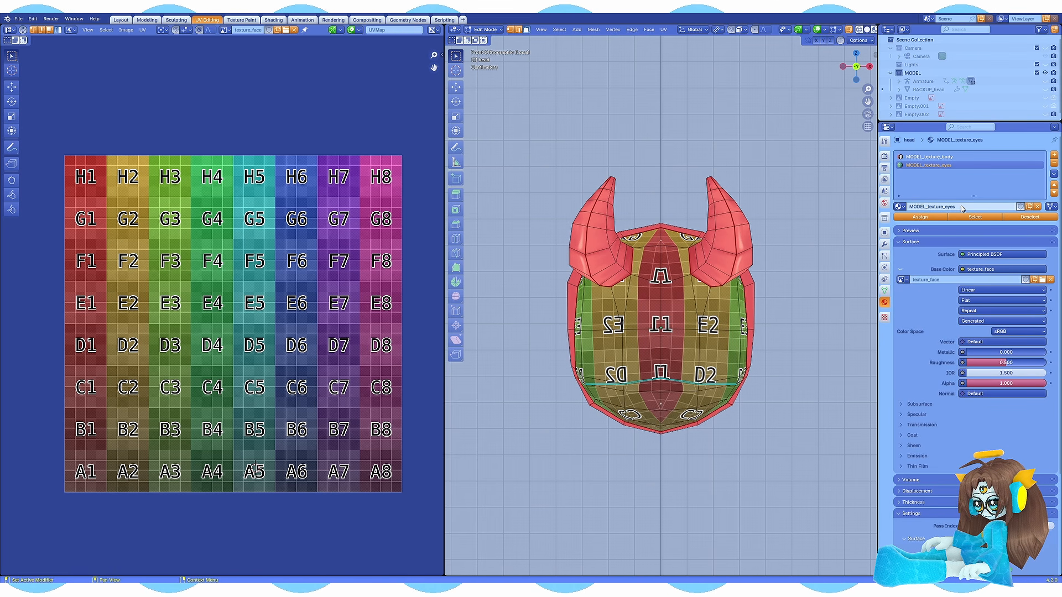
left_click(1054, 155)
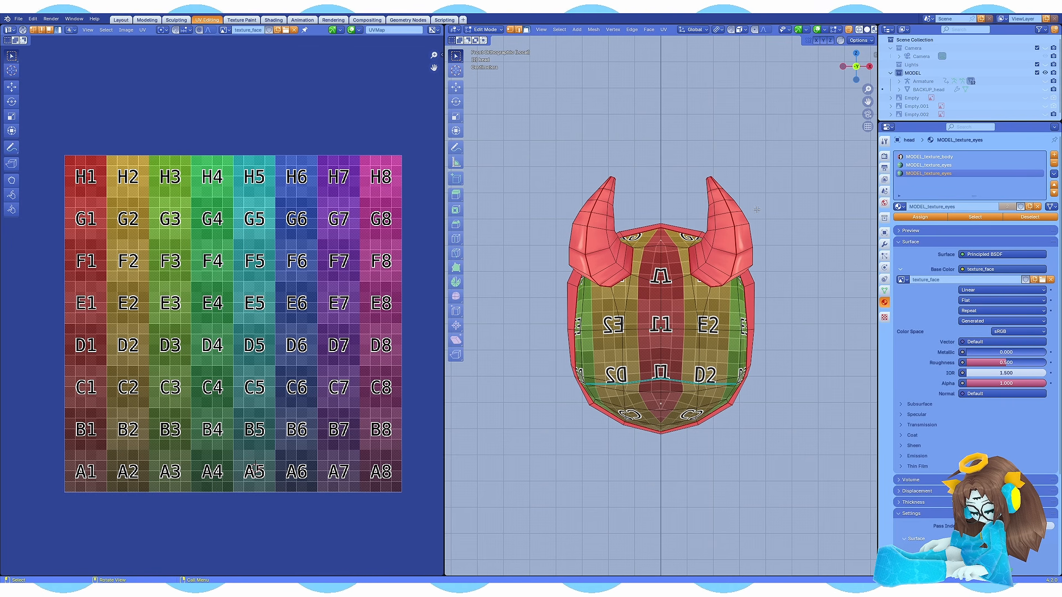
left_click(1030, 208)
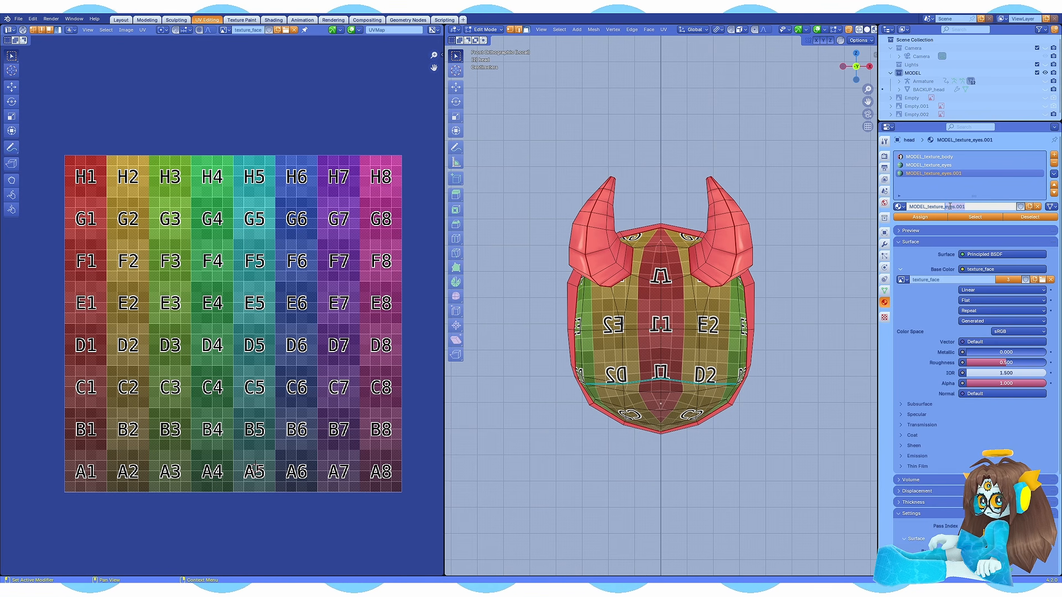
type("h")
key("Return")
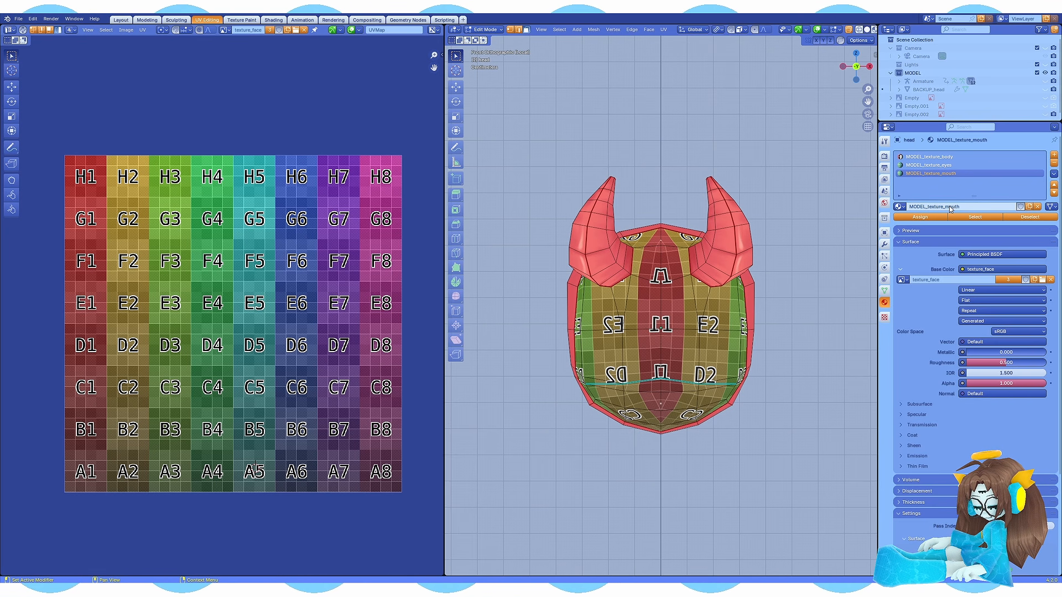
- Select the mouth-area faces around the chin, assign MODEL_texture_mouth to them, and check the assignment by reselecting the material's faces
left_click(643, 396)
left_click(643, 414, "shift")
left_click(676, 413, "shift")
left_click(680, 400, "shift")
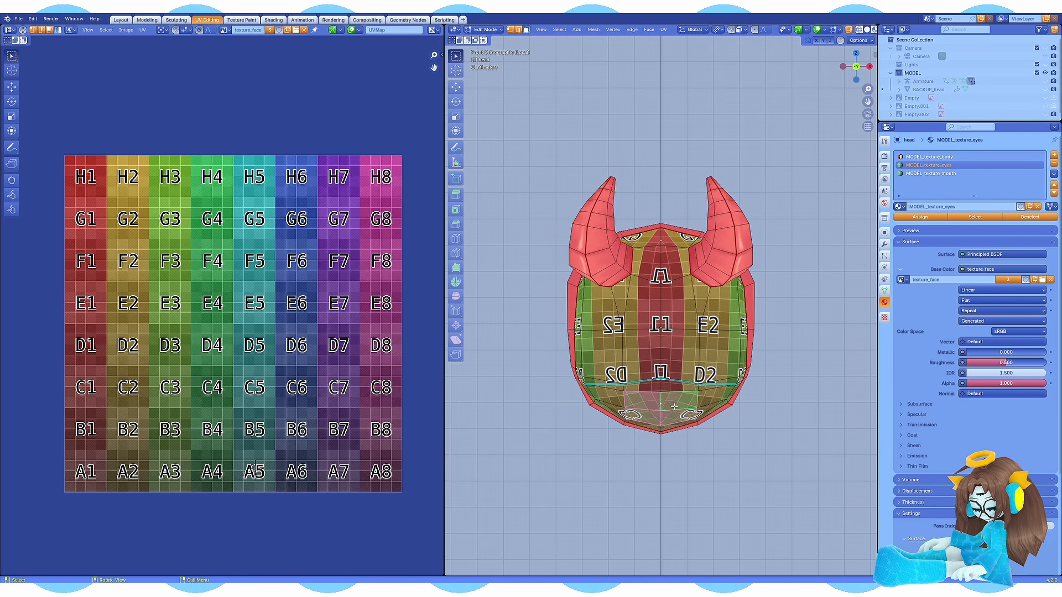
middle_click_drag(682, 400, 687, 366)
left_click(686, 418, "shift")
left_click(654, 417, "shift")
middle_click_drag(654, 417, 671, 385)
key("KP_1")
left_click(932, 173)
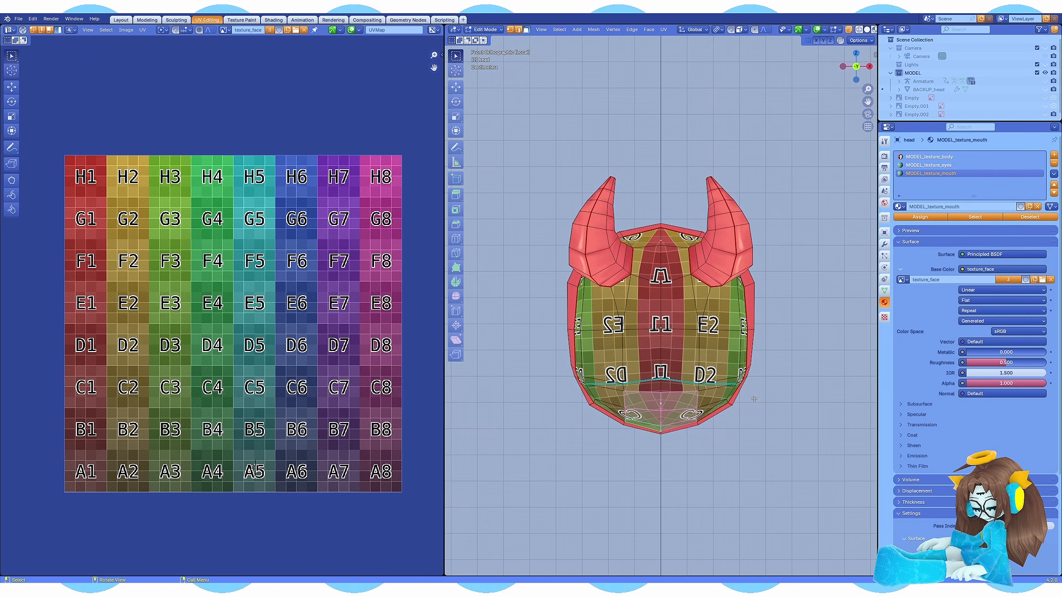
key("alt+a")
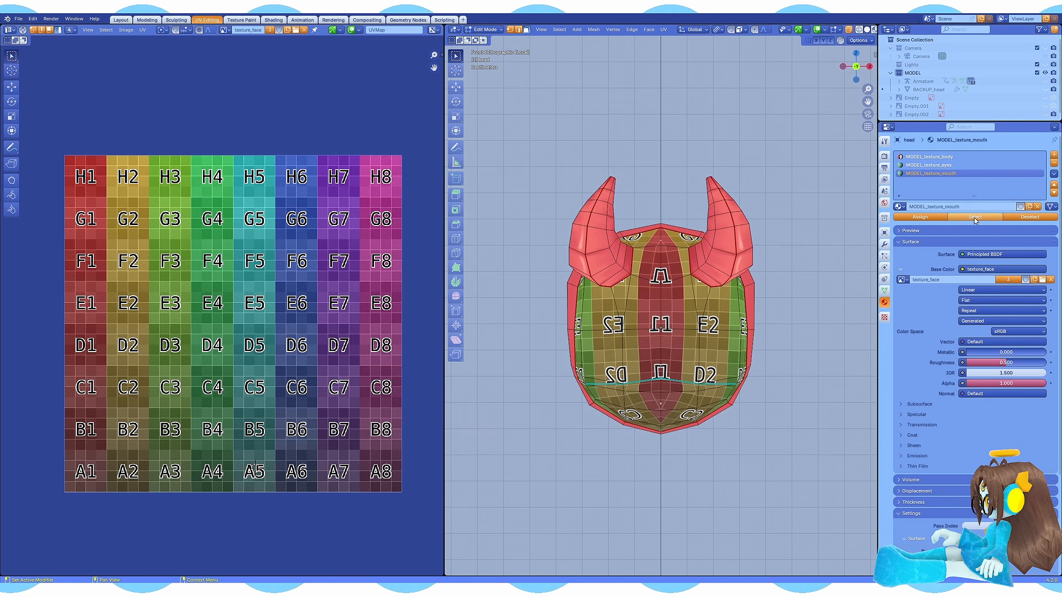
left_click(975, 219)
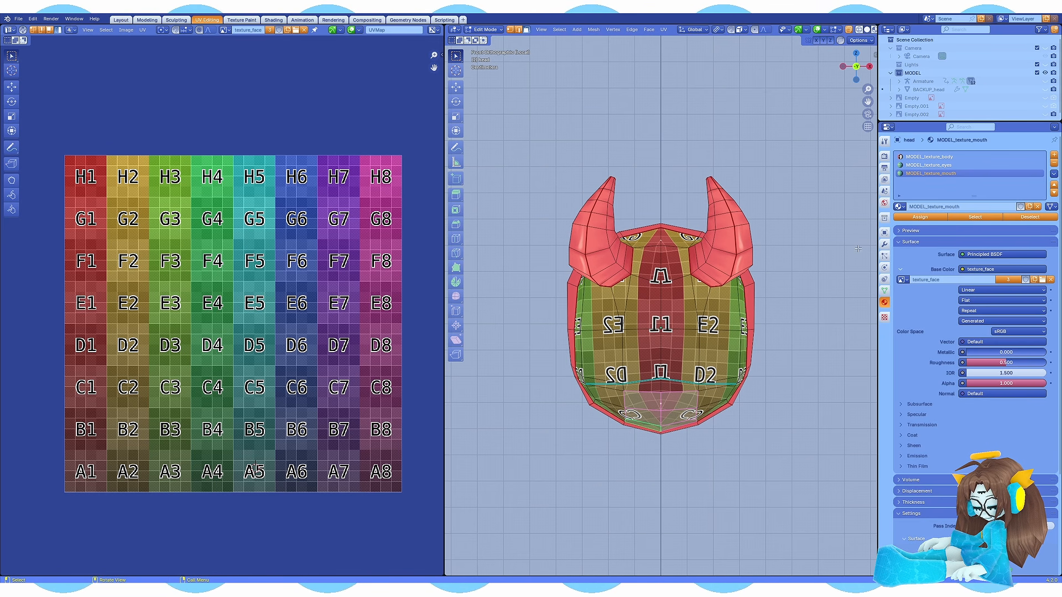
- Check the face assignments by selecting the faces of MODEL_texture_eyes and MODEL_texture_mouth in turn
key("alt+a")
left_click(929, 164)
left_click(975, 218)
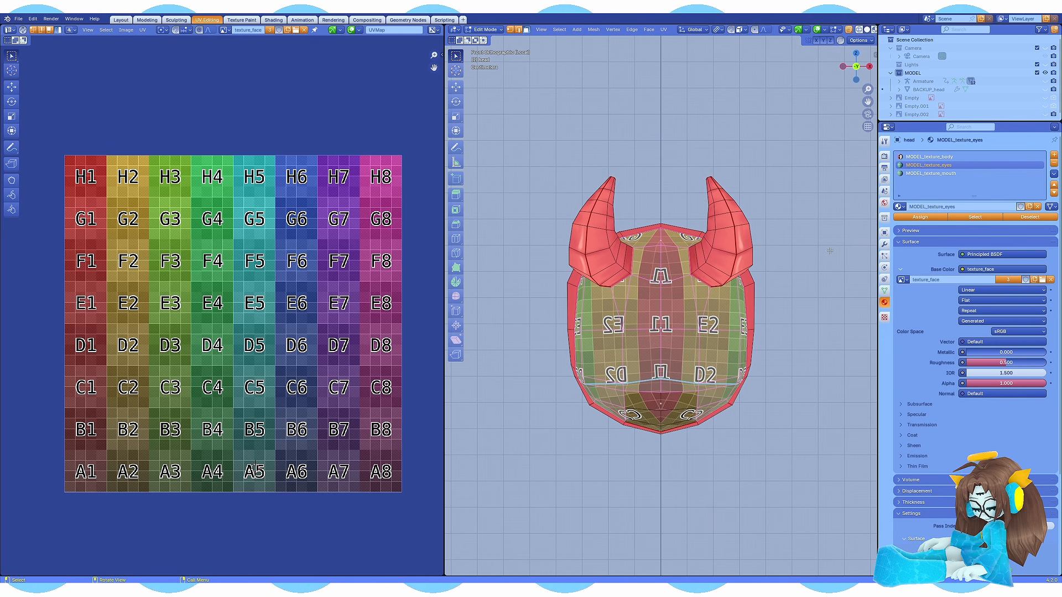
key("alt+a")
left_click(950, 174)
left_click(975, 218)
key("alt+a")
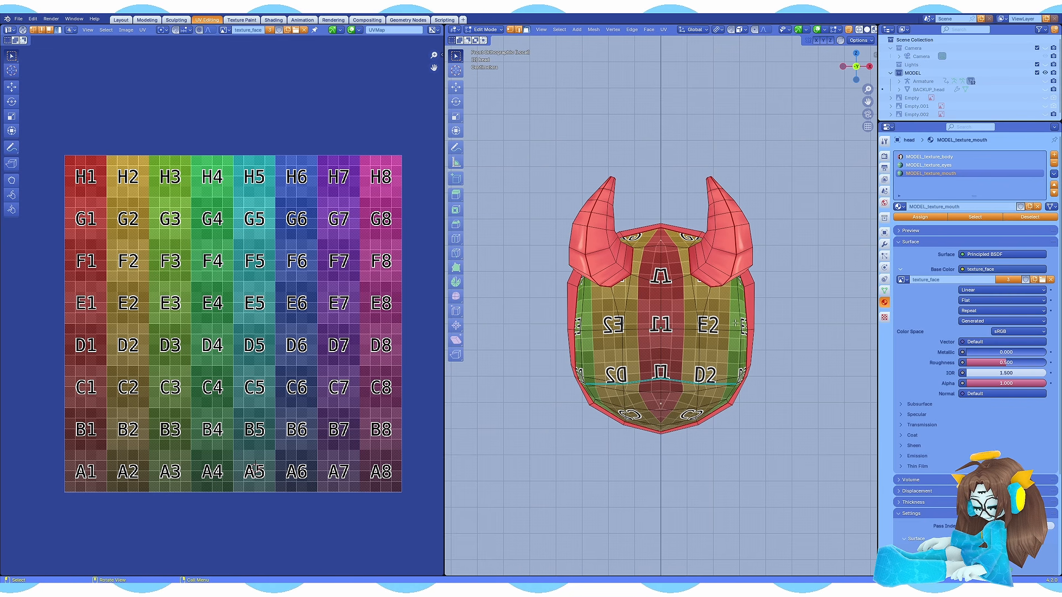
- Select the faces of both the mouth and eyes materials and project their UVs from the front view
left_click(975, 218)
left_click(945, 164)
left_click(963, 216)
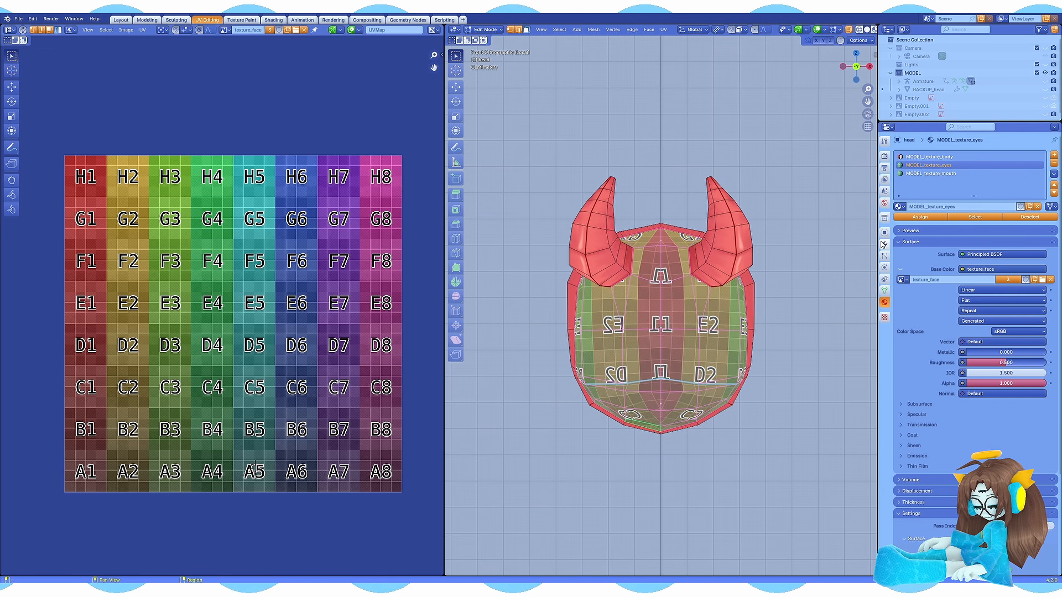
scroll(631, 336, "down", 1)
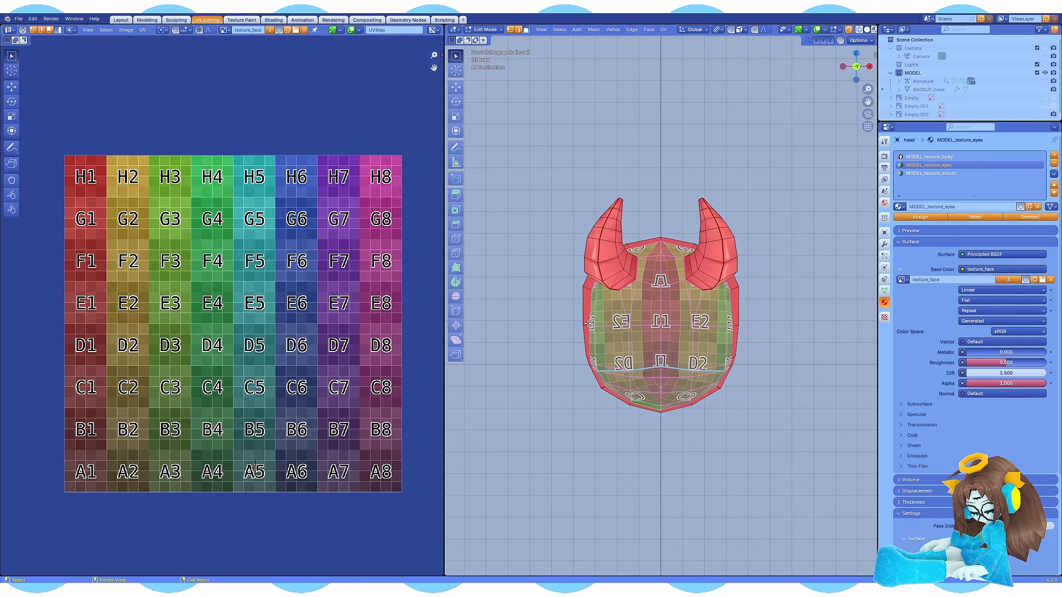
key("u")
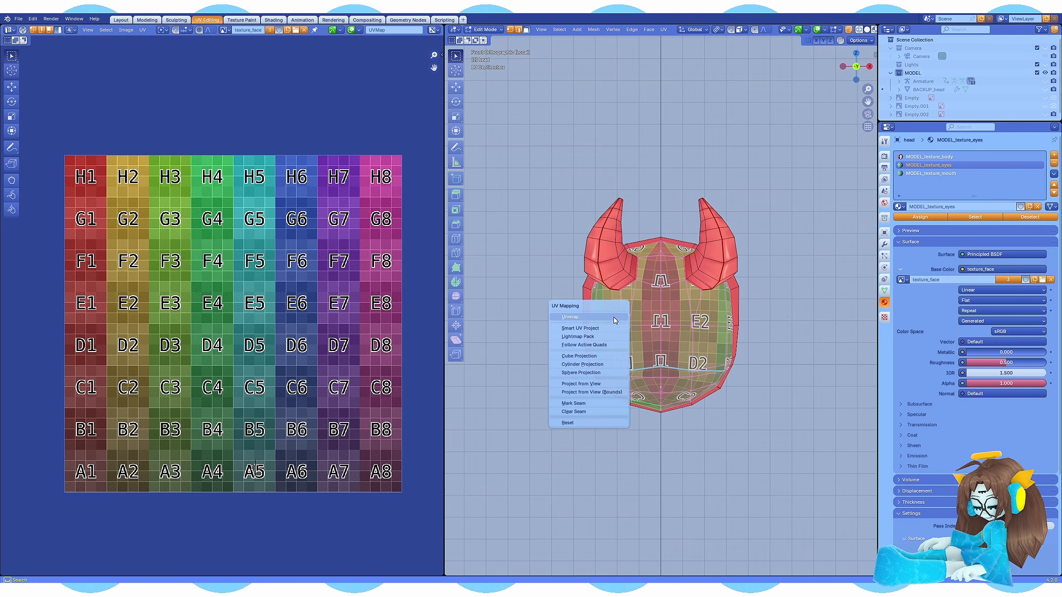
left_click(579, 384)
- Move the face UV island up on the grid and set its X position to 0.125
left_click_drag(249, 362, 287, 363)
middle_click_drag(288, 361, 326, 360)
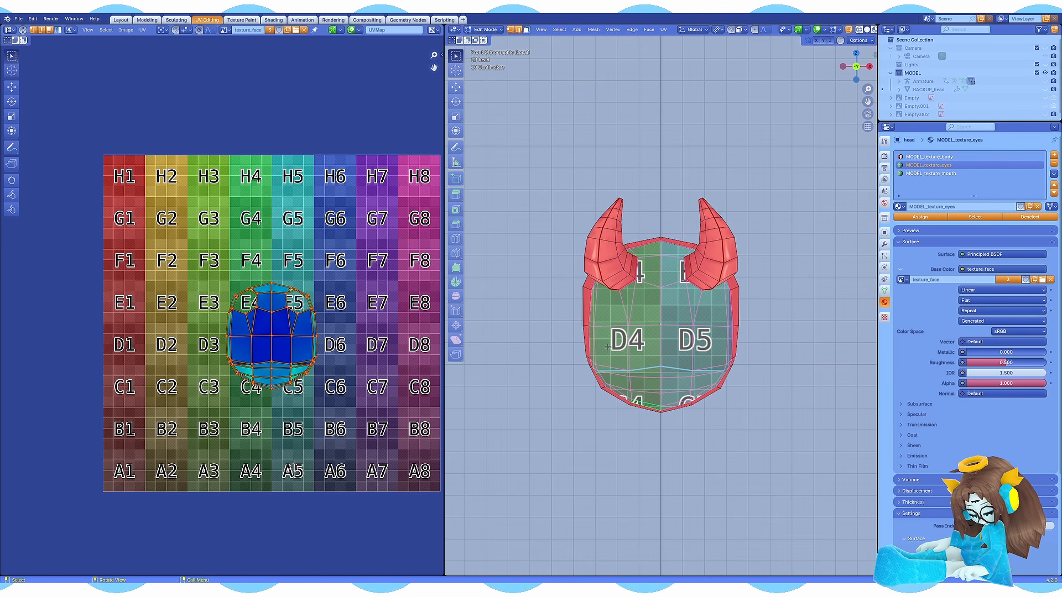
scroll(662, 360, "down", 1)
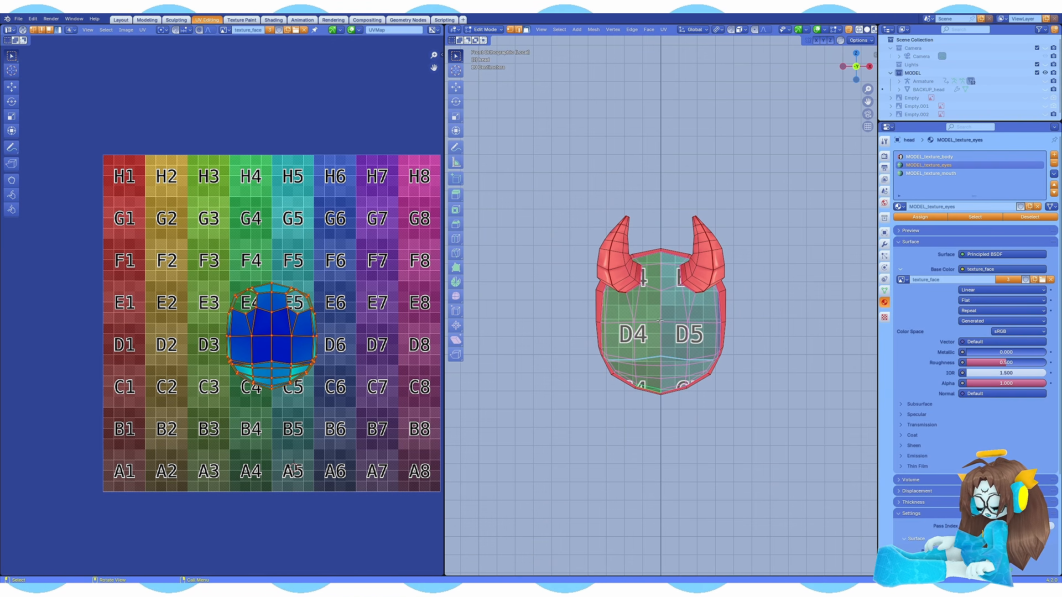
middle_click_drag(305, 325, 284, 336)
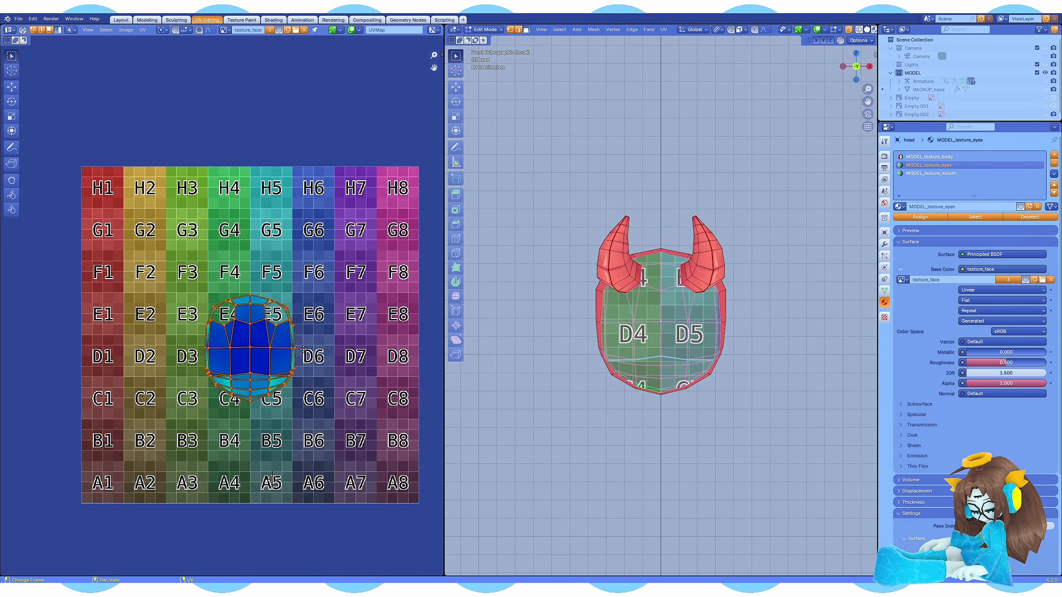
key("g")
left_click(178, 233)
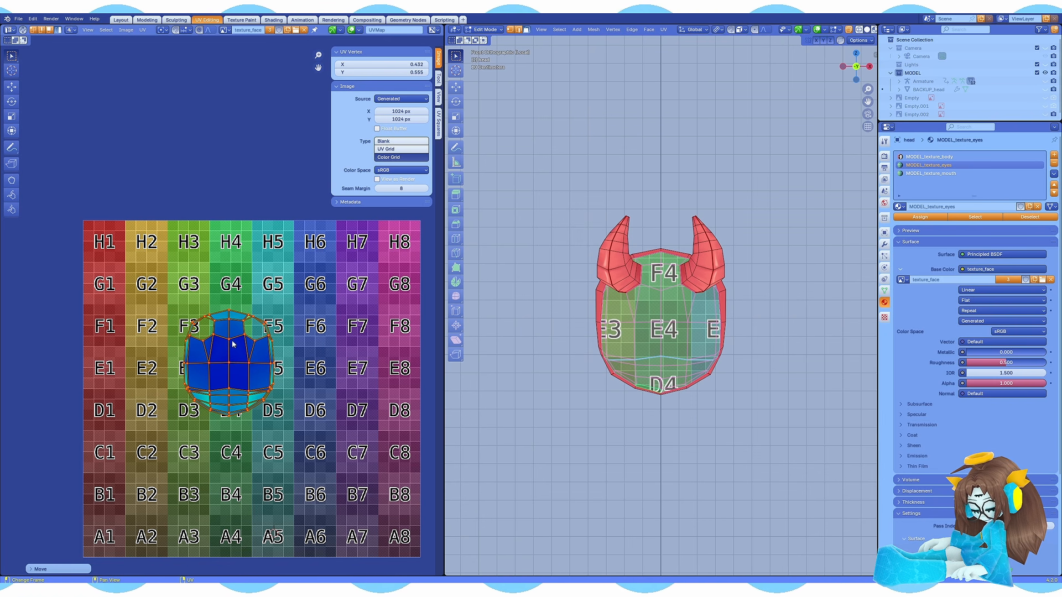
left_click(411, 66)
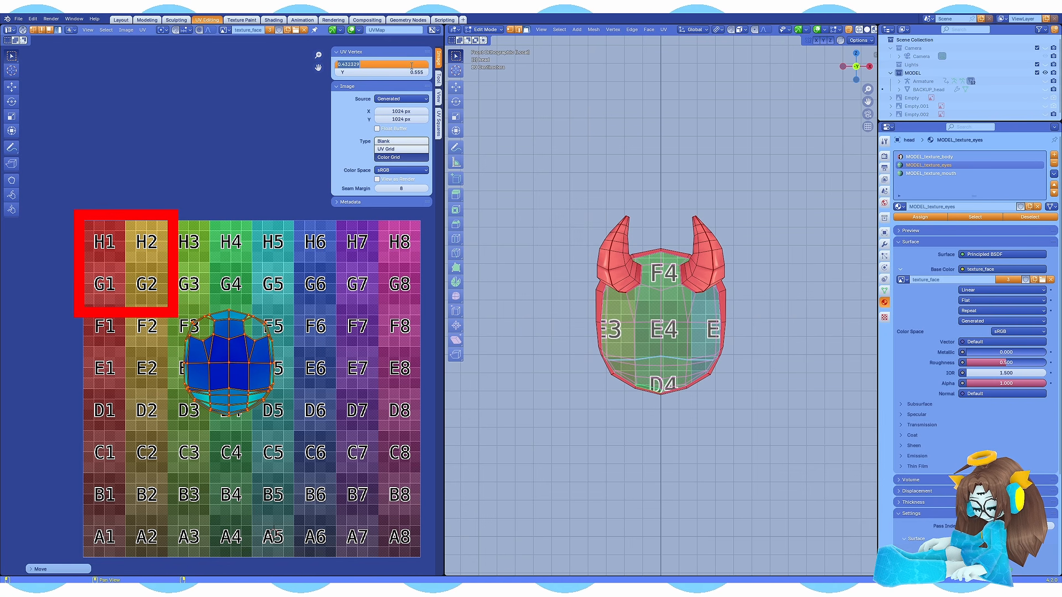
key("Return")
scroll(244, 342, "up", 2)
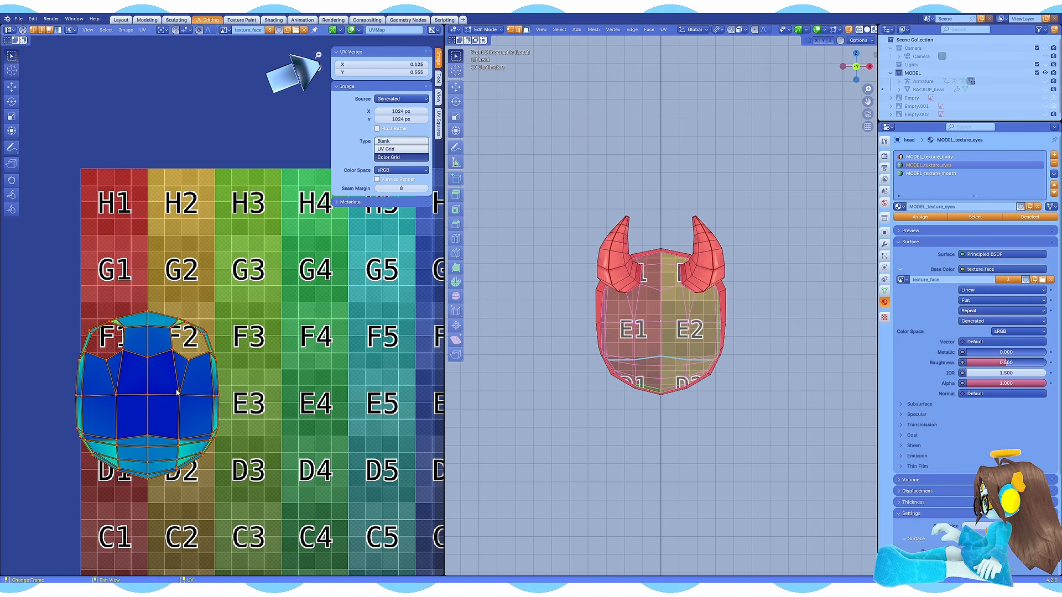
- Scale and raise the face UV island to fit the H1–G2 block, and recenter it at X 0.125
key("s")
left_click(225, 385)
key("g")
key("y")
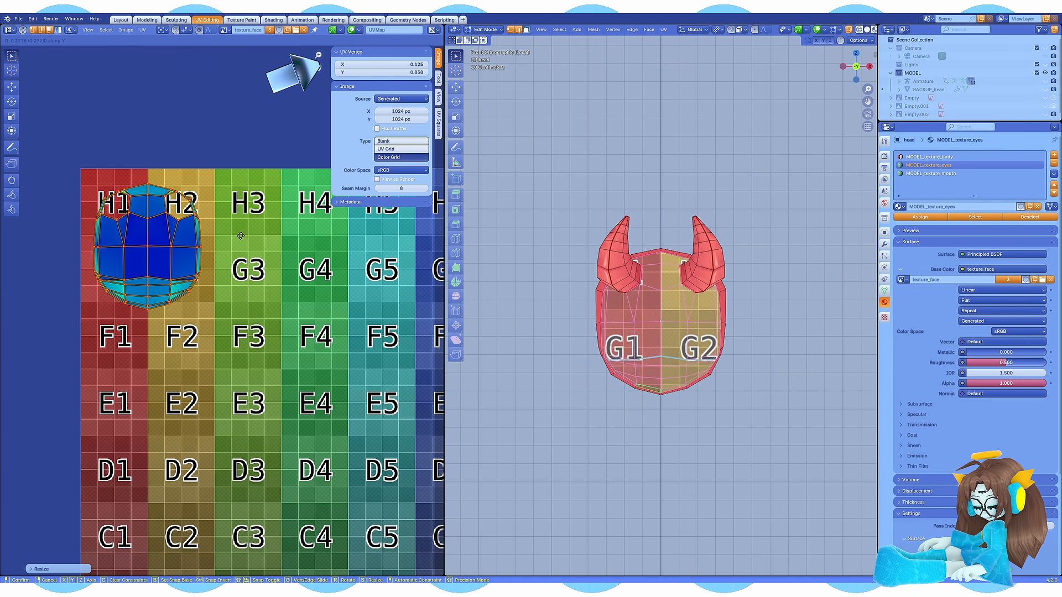
scroll(242, 240, "up", 2)
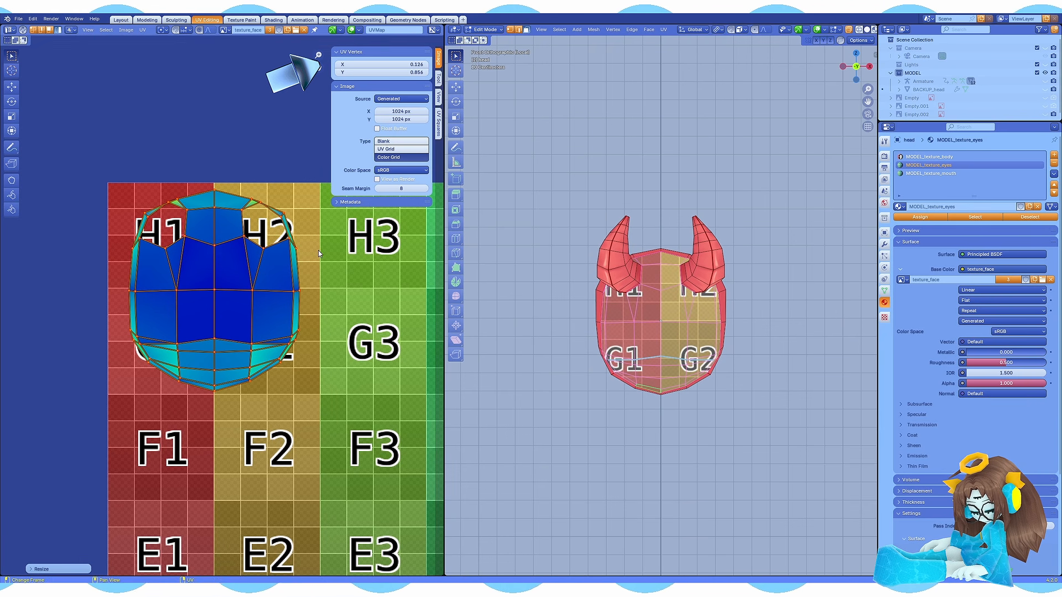
left_click(316, 248)
left_click(420, 65)
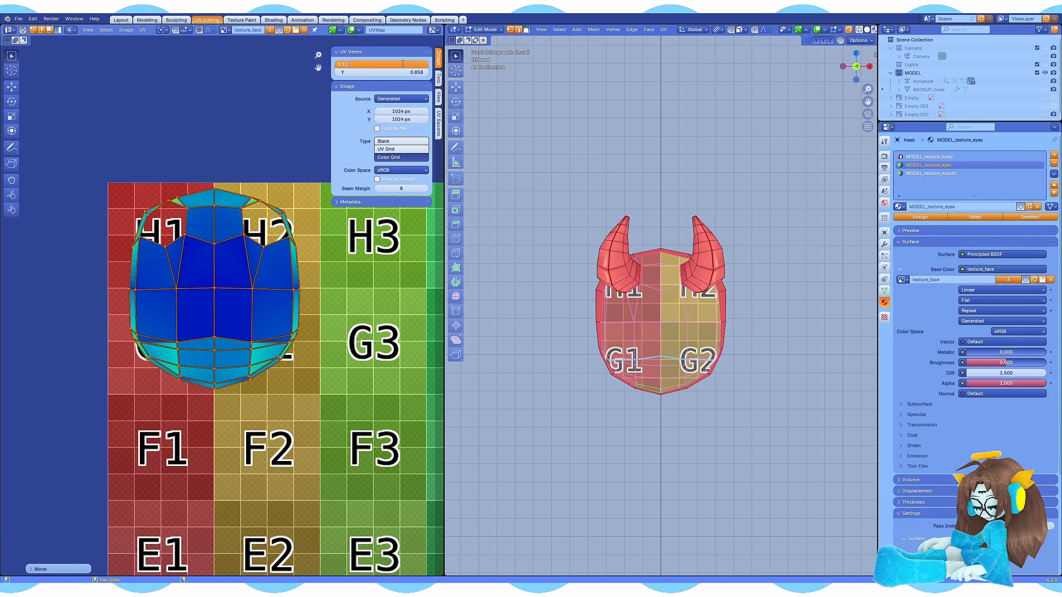
type("0.125")
key("Return")
- Change the generated texture_face image to Blank and export the face's UV layout
scroll(90, 288, "down", 5)
left_click(400, 142)
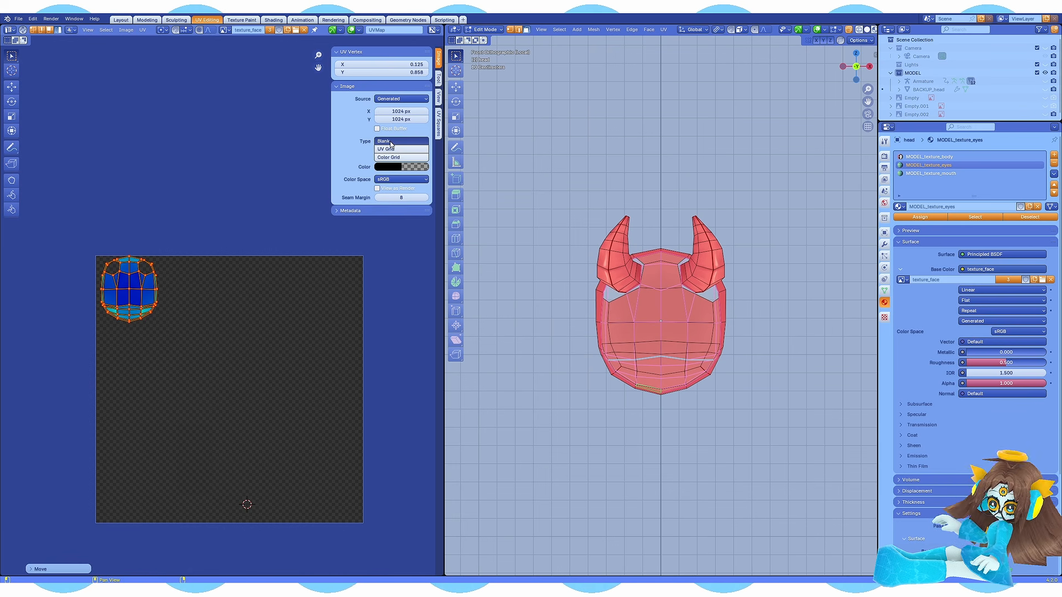
left_click(140, 31)
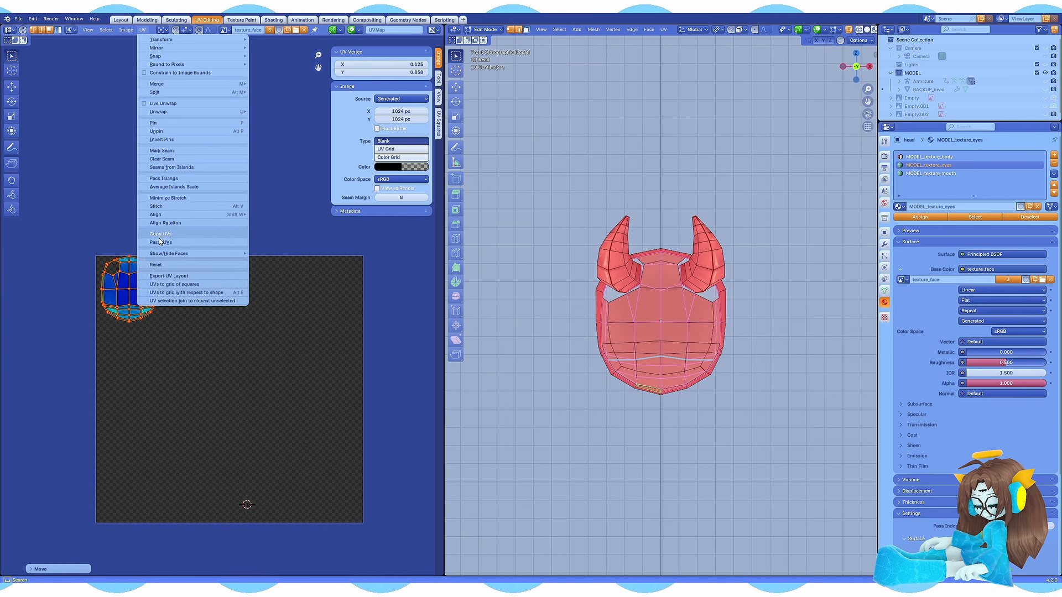
left_click(183, 275)
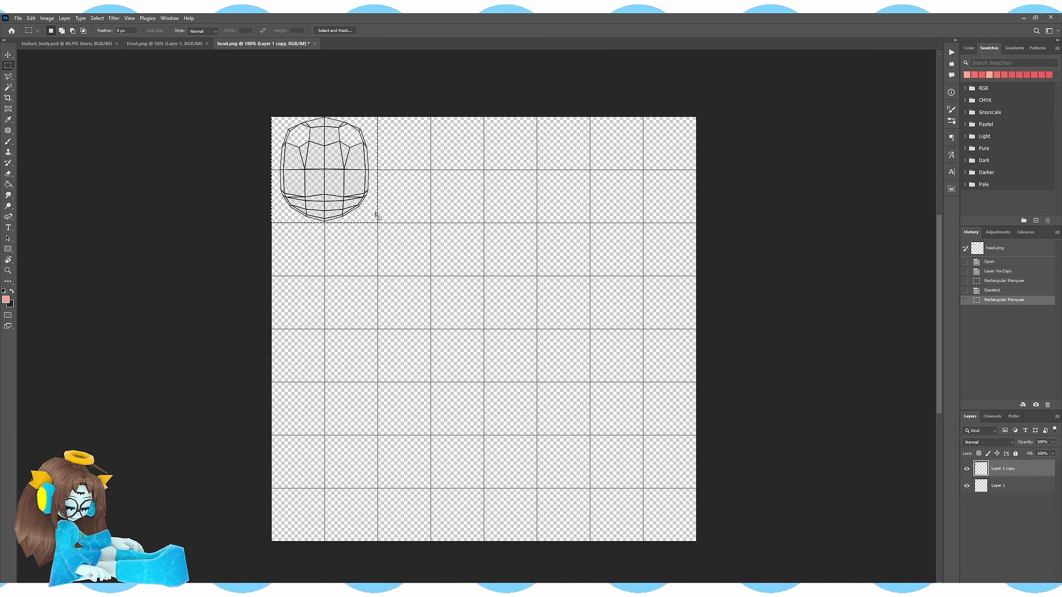
- In Photoshop's head.png, move the copied head wireframe to the block directly below the original and merge the layers
left_click_drag(374, 208, 349, 273)
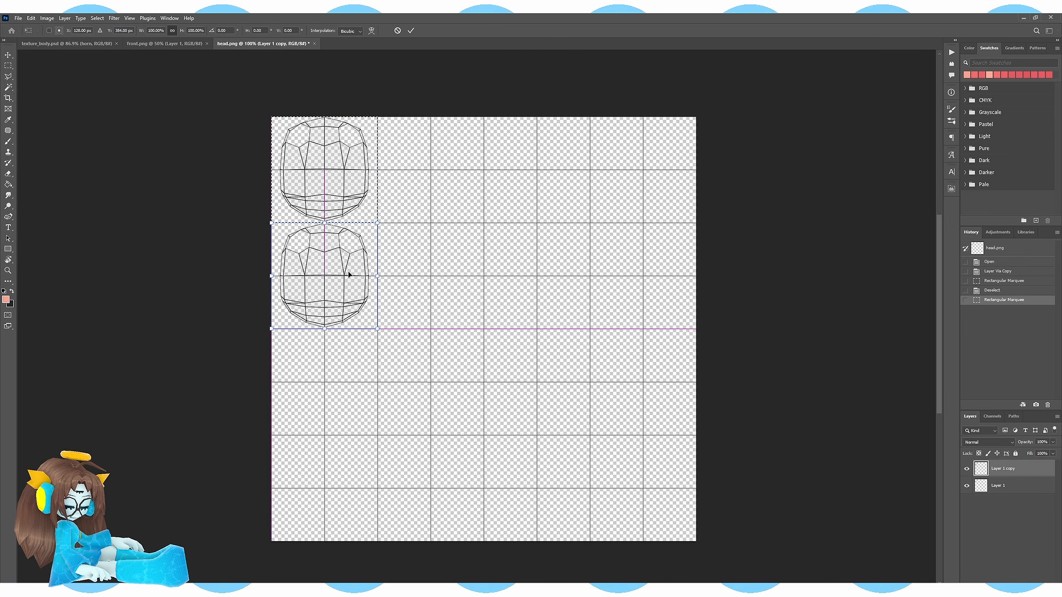
key("ctrl+d")
key("ctrl+e")
- Duplicate the two stacked head wireframes, place the copies below to fill the first column, and merge the layers
key("ctrl+j")
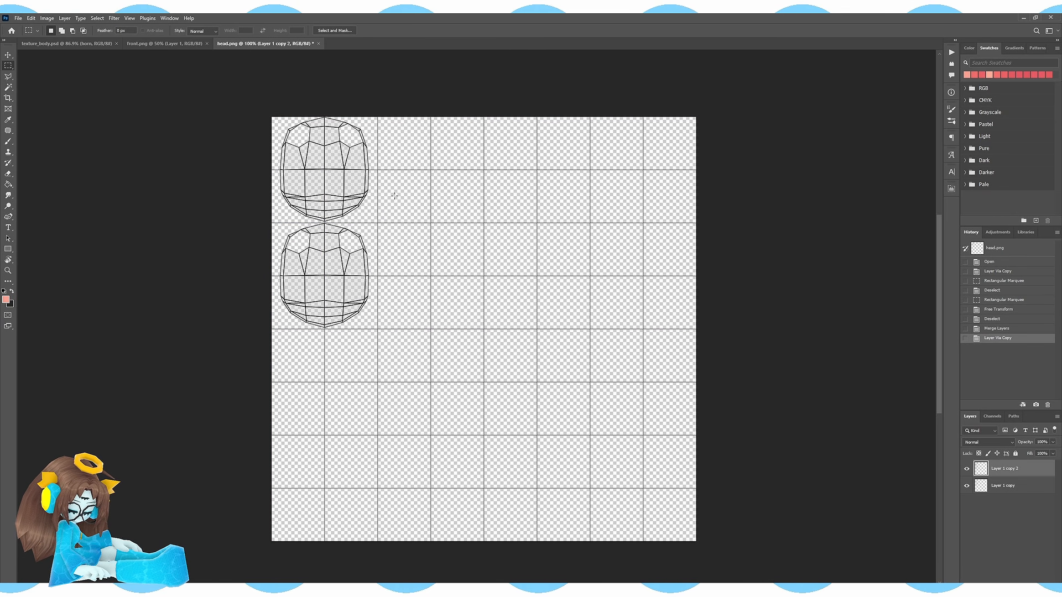
left_click_drag(270, 115, 379, 331)
key("ctrl+t")
mouse_move(341, 219)
left_mouse_down()
mouse_move(350, 439)
mouse_move(341, 431)
left_mouse_up()
key("Return")
key("ctrl+d")
left_click(998, 486, "shift")
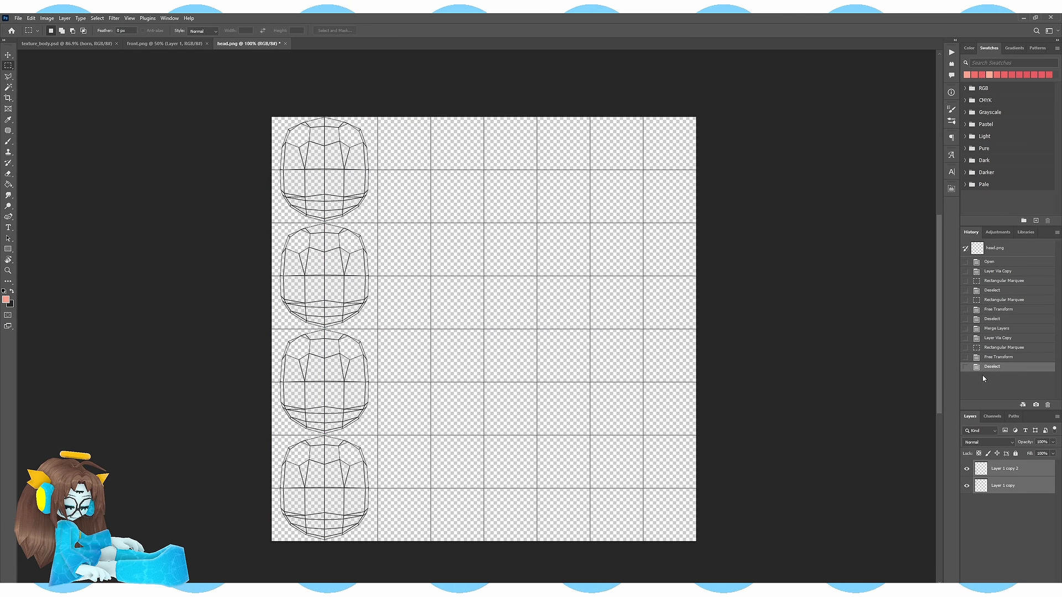
key("ctrl+e")
- Duplicate the column of four head wireframes into the adjacent column and merge the layers
key("ctrl+j")
mouse_move(270, 116)
left_mouse_down()
mouse_move(344, 466)
mouse_move(379, 581)
left_mouse_up()
scroll(486, 342, "up", 5)
key("ctrl+t")
left_click_drag(330, 285, 431, 287)
key("Return")
key("ctrl+j")
key("Delete")
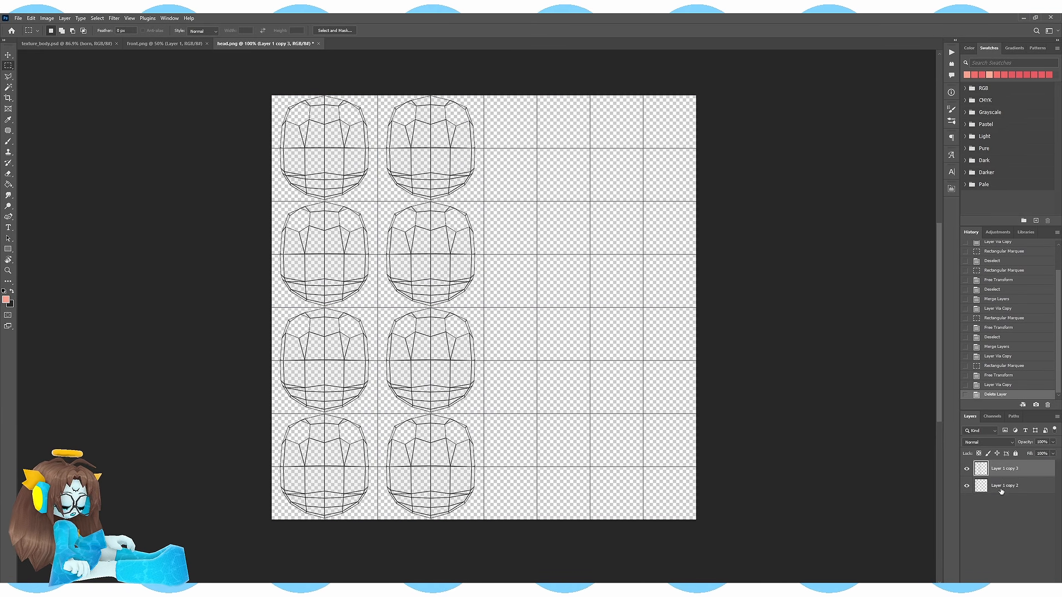
left_click(999, 485, "shift")
key("ctrl+e")
- Duplicate the two wireframe columns into the empty half of the canvas and merge everything into one layer
left_click_drag(270, 95, 485, 539)
key("ctrl+j")
key("ctrl+t")
left_click_drag(407, 315, 611, 308)
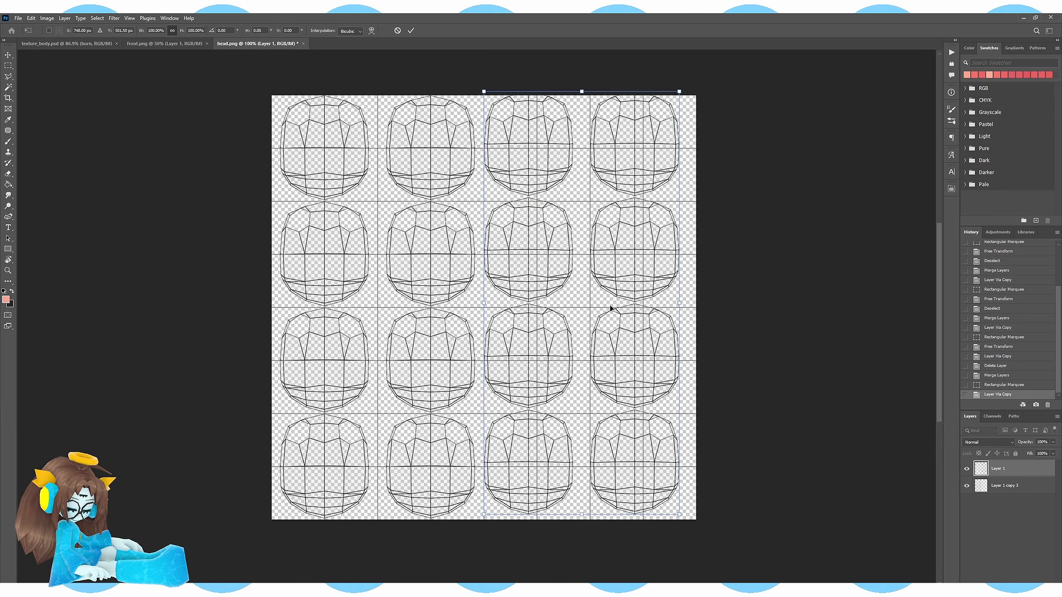
key("Escape")
left_click_drag(270, 94, 479, 538)
key("ctrl+t")
left_click_drag(396, 343, 608, 341)
key("Return")
key("ctrl+d")
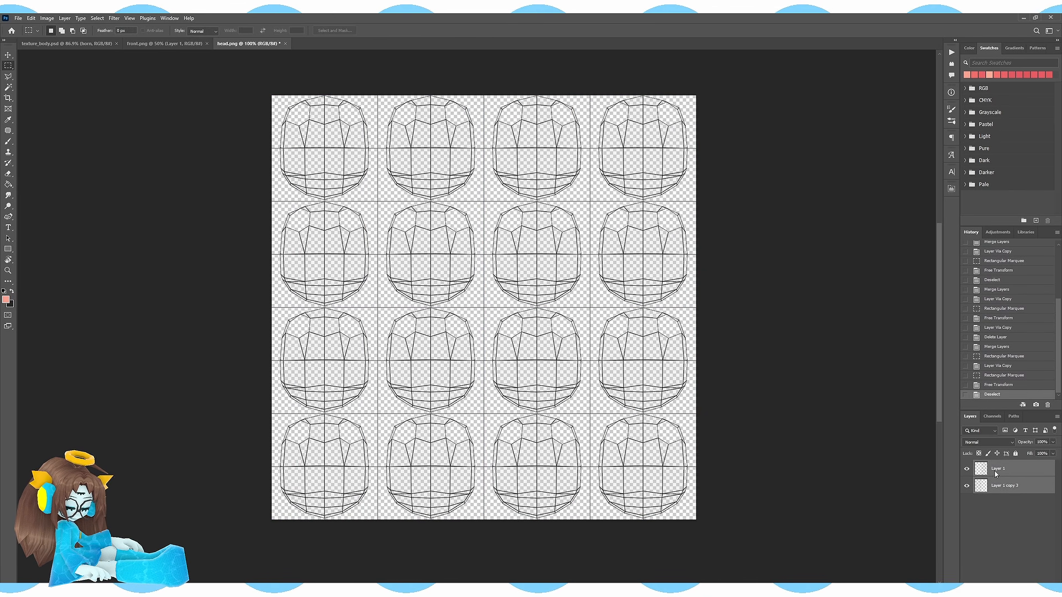
key("ctrl+e")
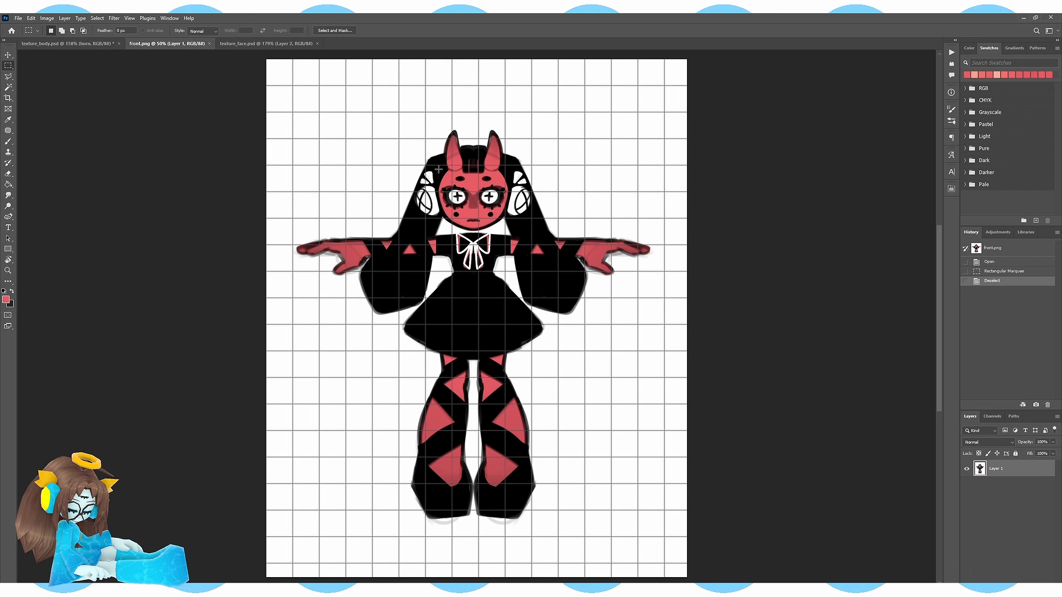
- Copy the character's face area from front.png and paste it into texture_face.psd
left_click_drag(439, 160, 509, 231)
left_click(238, 44)
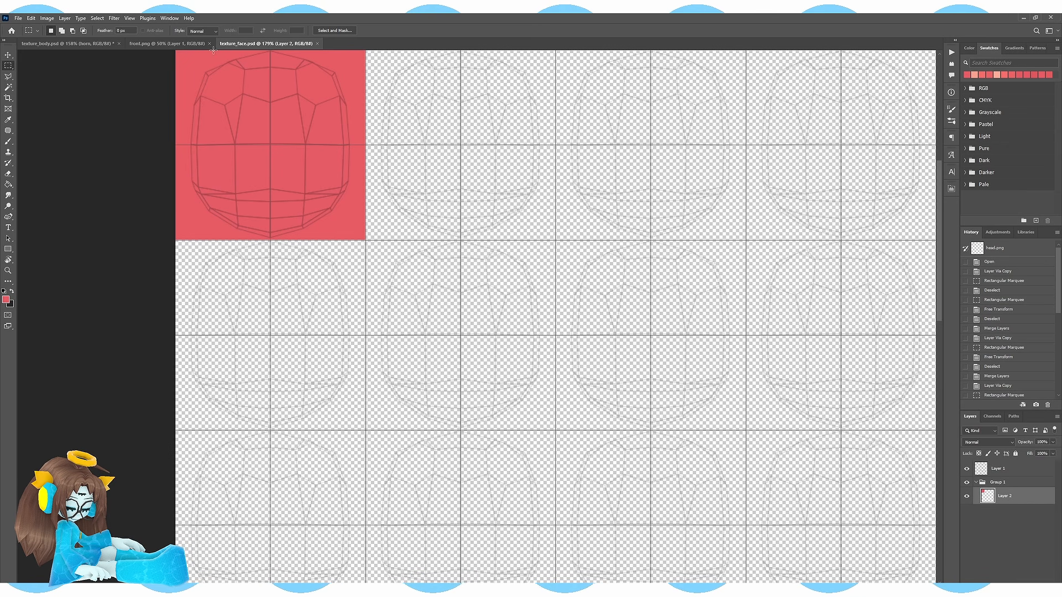
left_click_drag(394, 136, 549, 315)
key("ctrl+v")
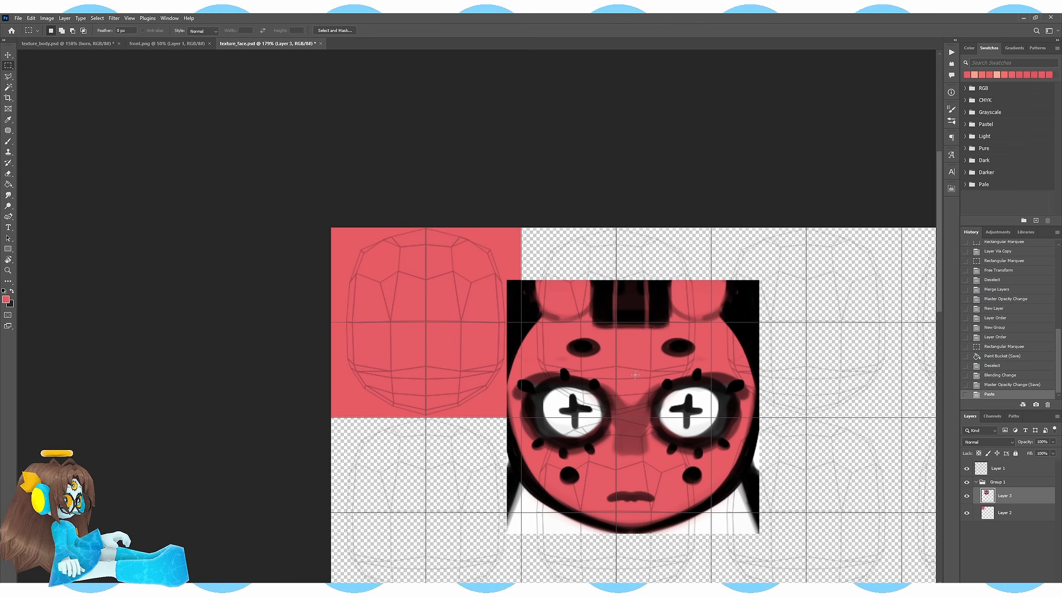
- Lower the pasted face reference to 45% opacity and move it onto the red head block
key("4")
key("5")
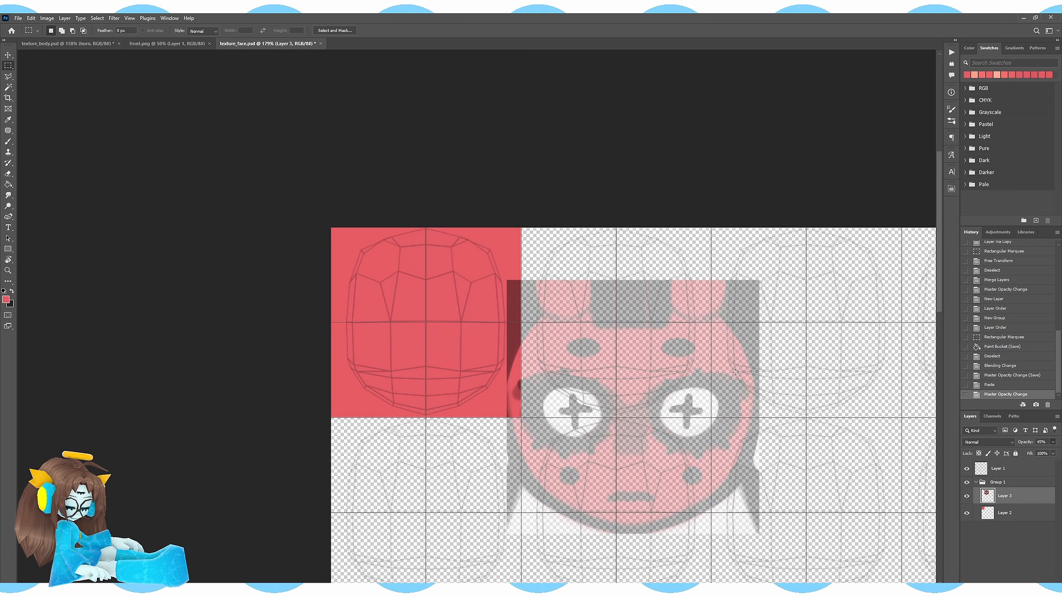
mouse_move(752, 289)
left_mouse_down()
mouse_move(641, 337)
mouse_move(542, 344)
mouse_move(417, 248)
left_mouse_up()
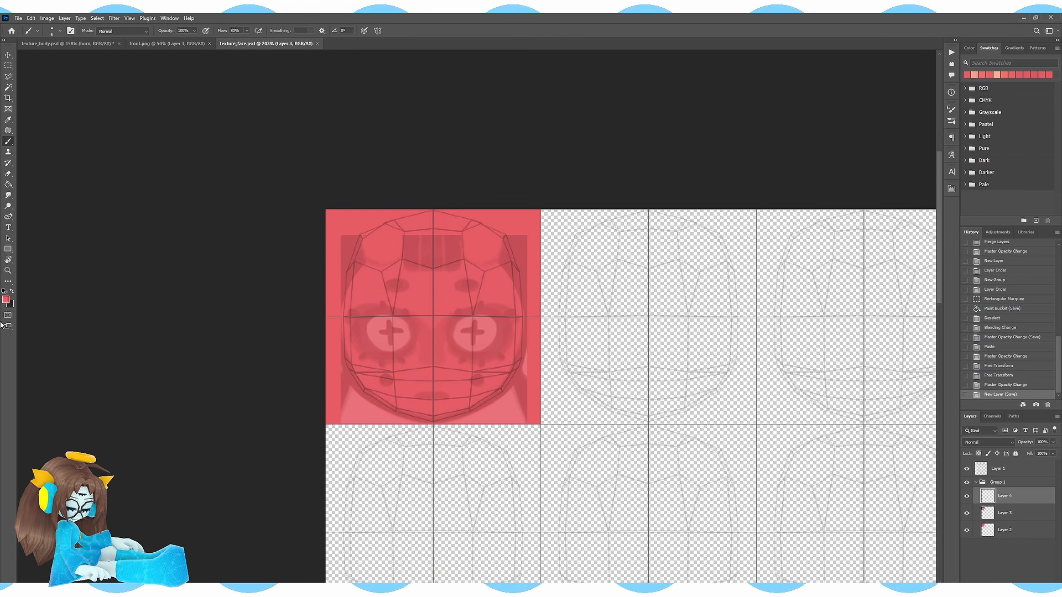
- Set up a black brush with vertical paint symmetry and place the symmetry axis on the red face's center line
key("i")
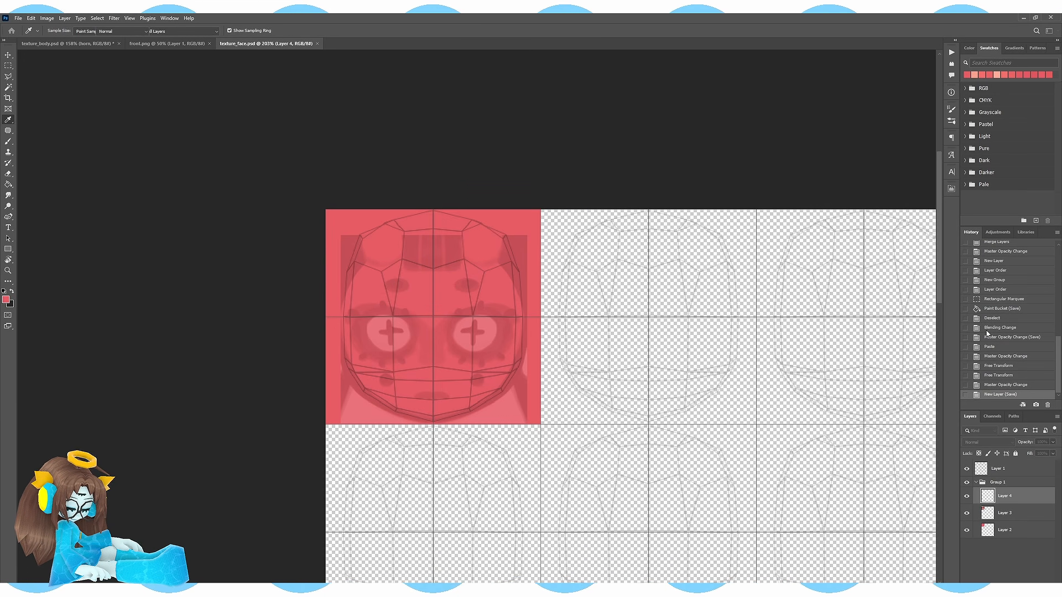
key("d")
key("b")
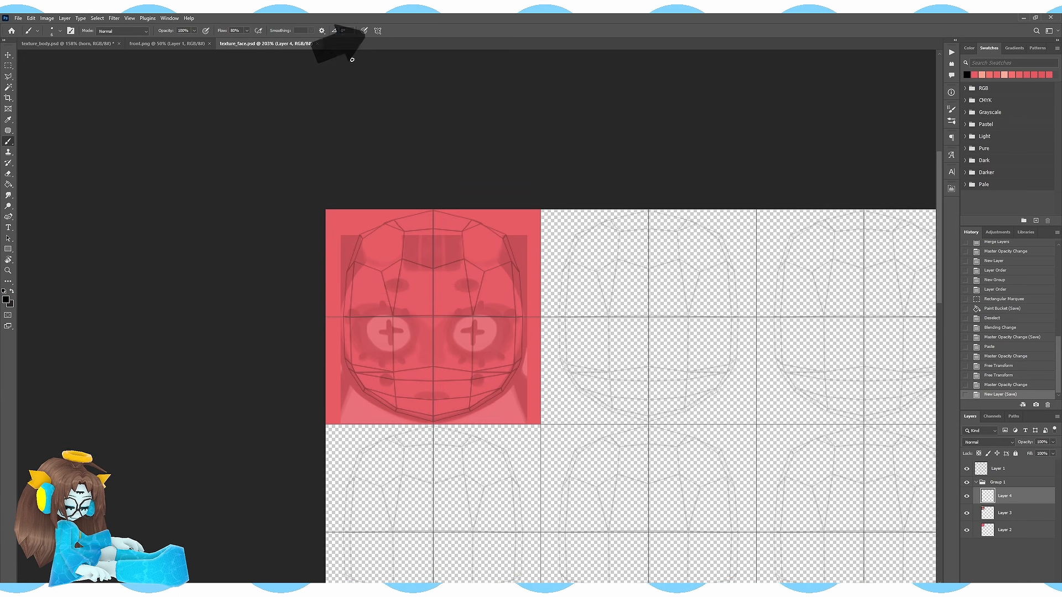
left_click(402, 63)
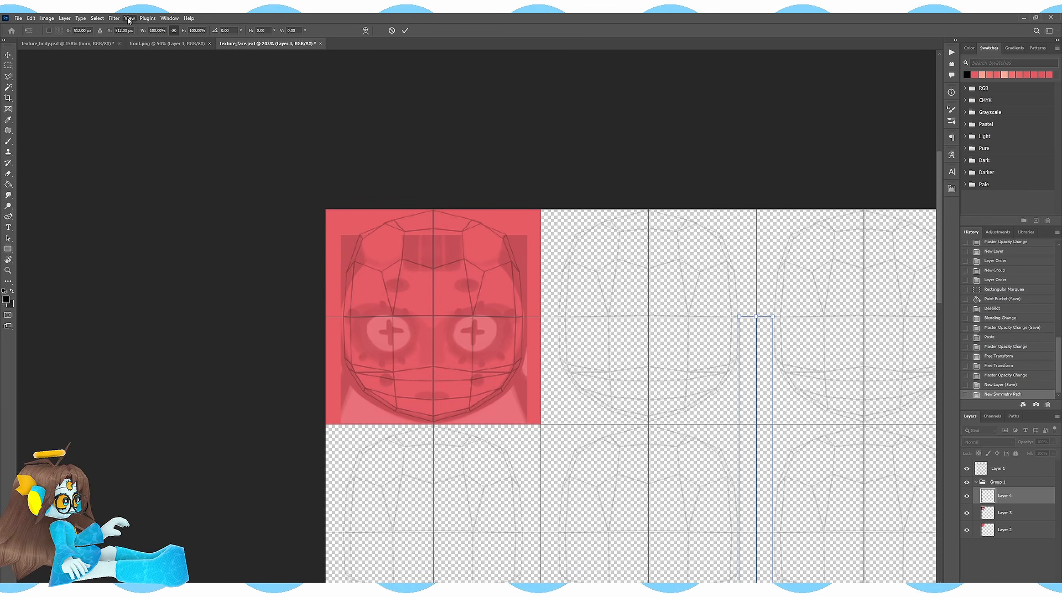
left_click_drag(756, 380, 434, 273)
left_click(405, 30)
- Paint the black curved mouth symmetrically over the reference and clean up its shape with the Eraser
scroll(358, 326, "up", 7, "alt")
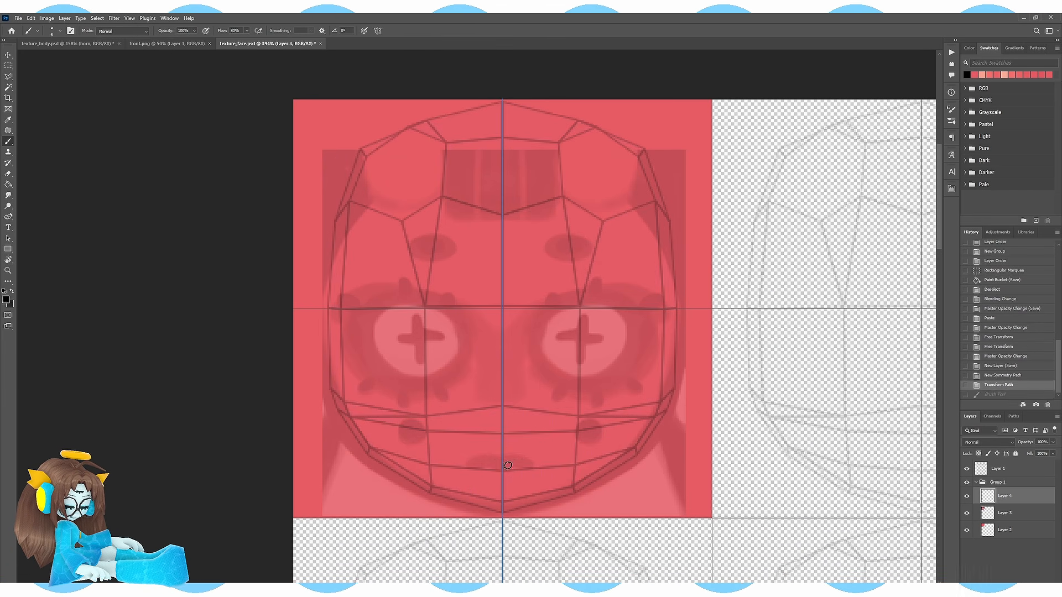
left_click_drag(504, 463, 525, 468)
left_click_drag(504, 463, 527, 469)
left_click_drag(503, 462, 526, 468)
mouse_move(523, 465)
left_mouse_down()
mouse_move(504, 464)
mouse_move(525, 466)
left_mouse_up()
key("e")
scroll(510, 420, "down", 1, "alt")
mouse_move(510, 462)
left_mouse_down()
mouse_move(529, 469)
mouse_move(514, 463)
mouse_move(518, 451)
left_mouse_up()
scroll(487, 396, "down", 2, "alt")
type("b")
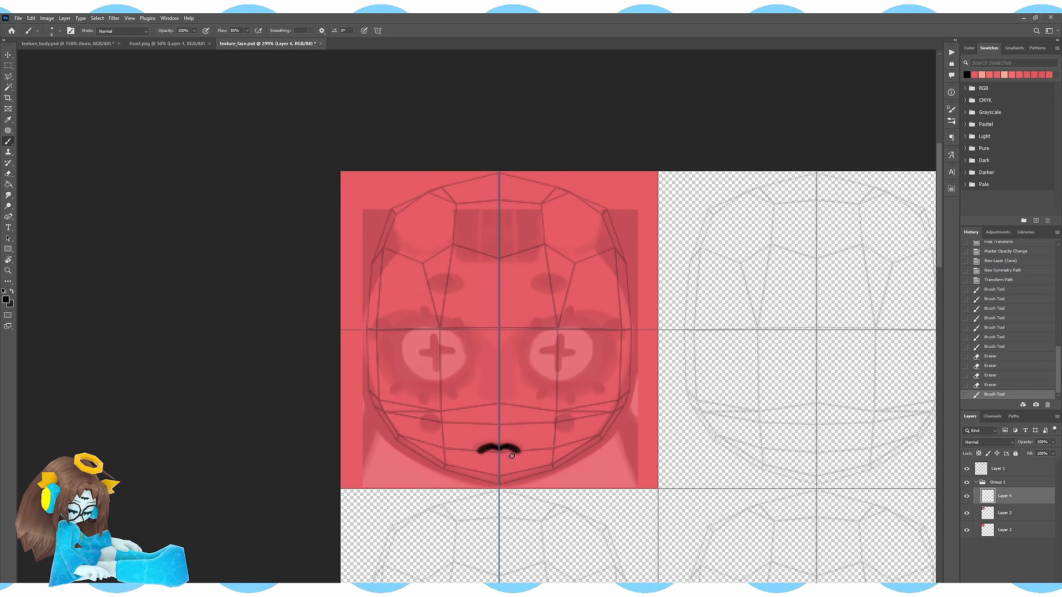
- Rename the painted layer mouth and add a new layer directly above the face reference layer
type("mouth")
key("Return")
left_click(1004, 514)
left_click(1035, 584)
- Paint symmetrical black upper and lower lash lines around the eyes and add round lash dots along them
mouse_move(524, 348)
left_mouse_down()
mouse_move(584, 319)
mouse_move(607, 332)
left_mouse_up()
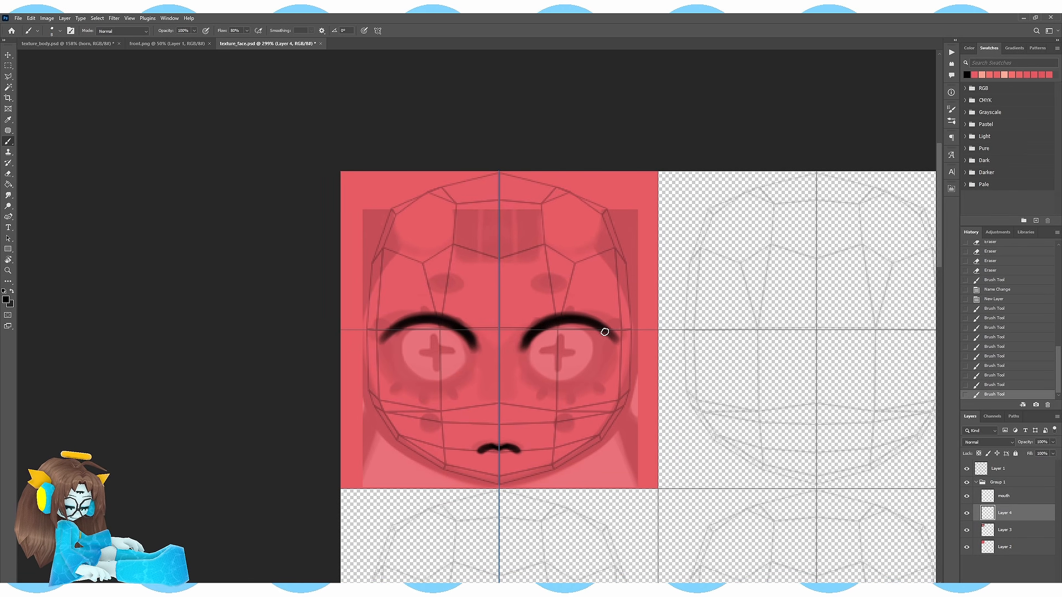
mouse_move(530, 381)
left_mouse_down()
mouse_move(587, 389)
mouse_move(607, 374)
left_mouse_up()
left_click(540, 396)
left_click(571, 399)
left_click(599, 388)
left_click(535, 322)
left_click(571, 311)
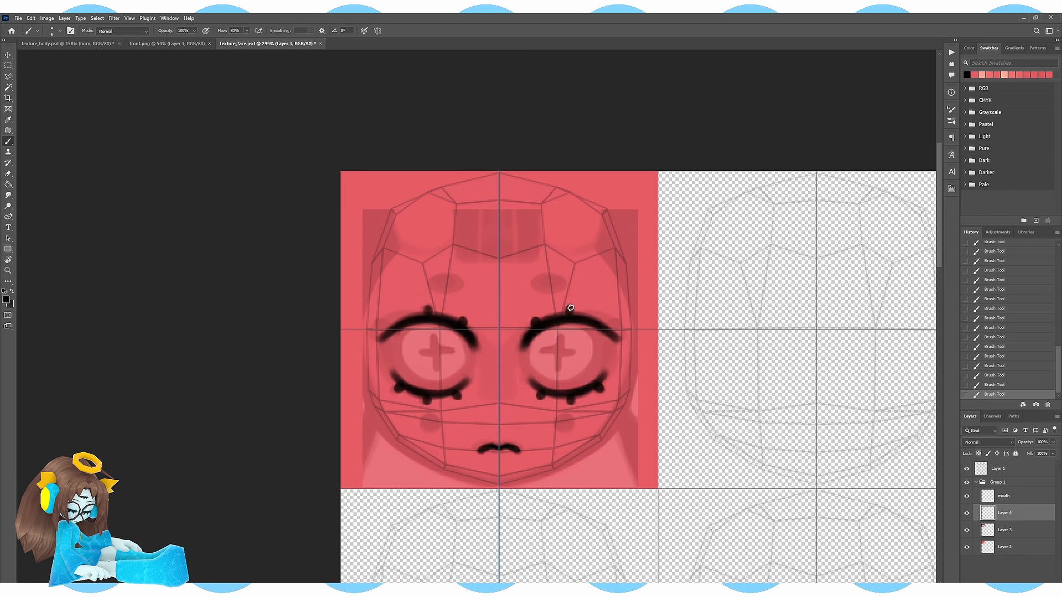
- Add the outer lash dots, thicken the outer eye corners and rename the layer lashes
left_click(610, 326)
key("ctrl+z")
key("ctrl+z")
left_click(611, 327)
key("ctrl+z")
left_click(610, 327)
left_click_drag(615, 333, 606, 358)
double_click(1004, 513)
type("lashes")
- Paint the black eye areas on a layer named eye and the white eye centers on a new layer above it
mouse_move(556, 328)
left_mouse_down()
mouse_move(534, 372)
mouse_move(598, 368)
mouse_move(607, 337)
left_mouse_up()
double_click(1004, 530)
type("eye")
mouse_move(555, 329)
left_mouse_down()
mouse_move(559, 378)
mouse_move(556, 327)
mouse_move(564, 362)
left_mouse_up()
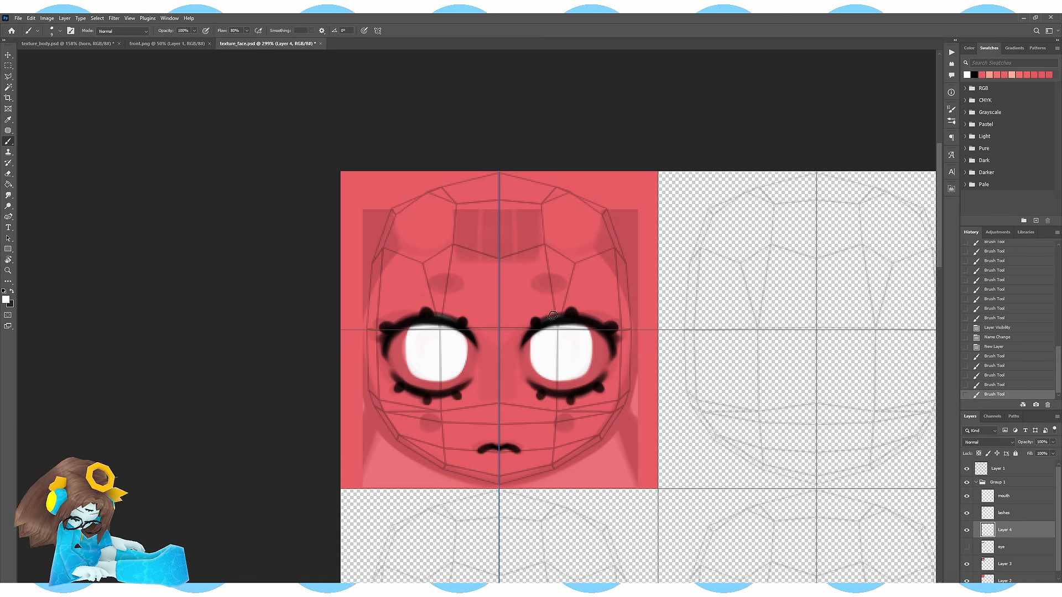
- Paint the black oval eyebrows symmetrically over the reference and rename their layer eyebrow
mouse_move(542, 282)
left_mouse_down()
mouse_move(560, 279)
mouse_move(538, 285)
left_mouse_up()
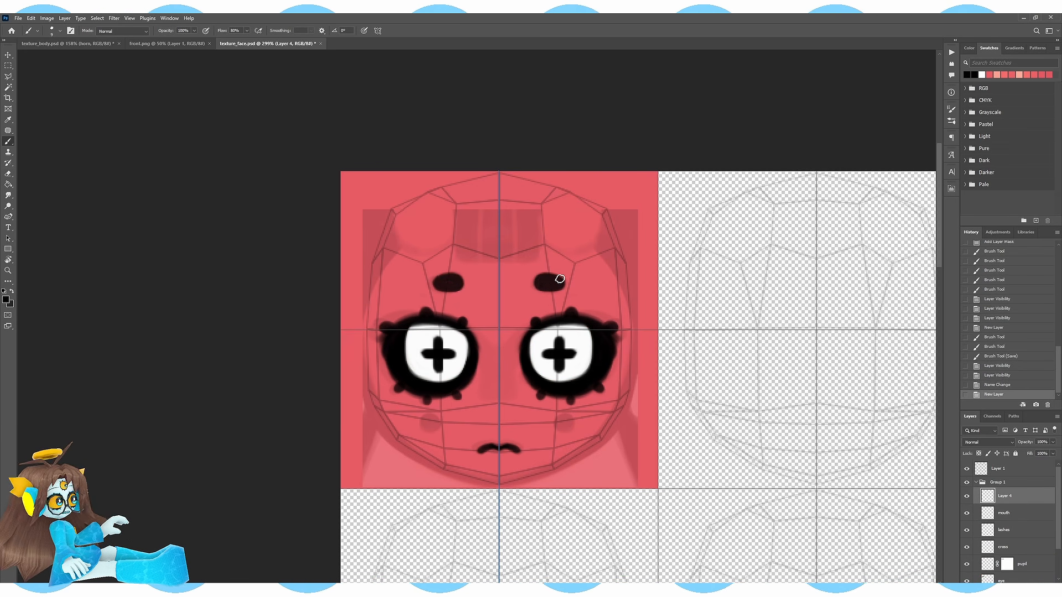
left_click_drag(538, 280, 547, 286)
double_click(1005, 496)
type("eyebrow")
key("Return")
- Add a layer named cheeks and paint a solid black dot on each cheek over the reference
key("ctrl+shift+alt+n")
double_click(1008, 498)
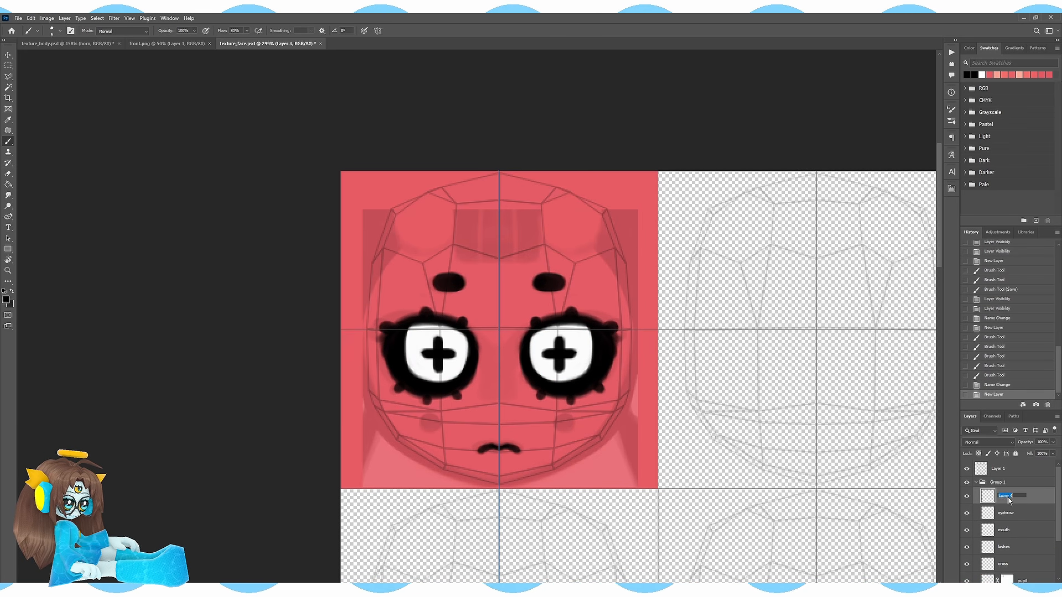
key("Return")
left_click_drag(563, 423, 563, 425)
key("ctrl+z")
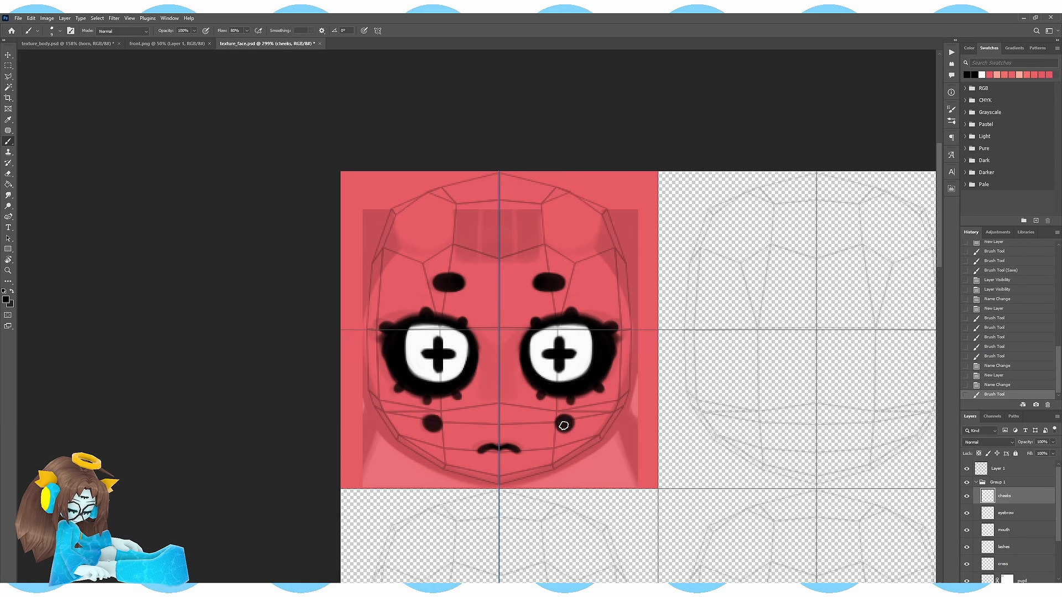
key("z")
mouse_move(552, 364)
left_mouse_down()
mouse_move(527, 359)
mouse_move(551, 363)
left_mouse_up()
key("b")
left_click_drag(435, 421, 432, 430)
key("e")
key("z")
left_click_drag(564, 459, 575, 461)
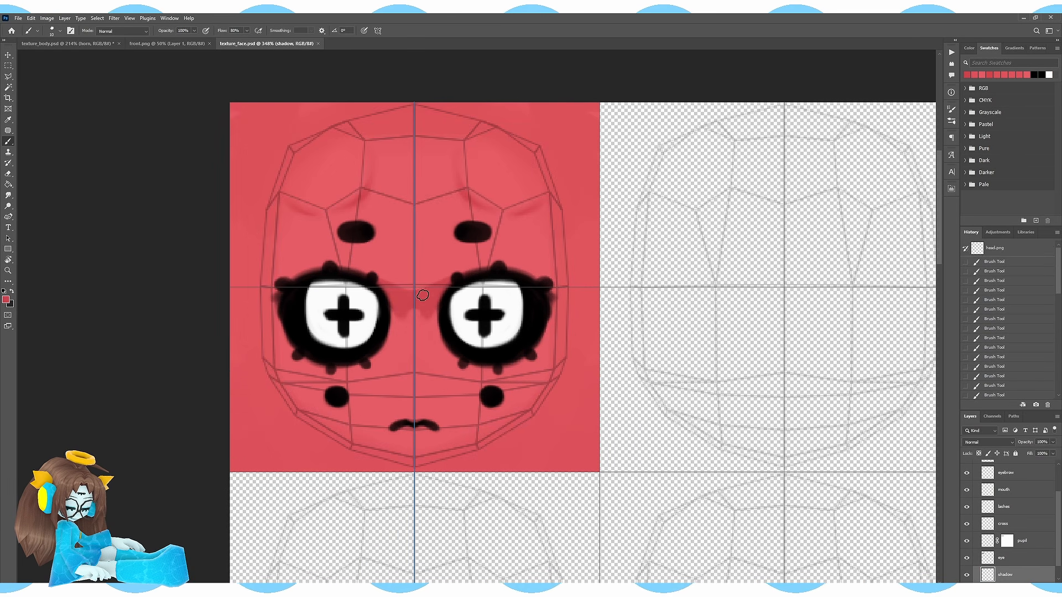
- Paint a darker red nose shadow between the eyes and soft blush on the cheeks on the shadow and blush layers
left_click_drag(415, 315, 423, 343)
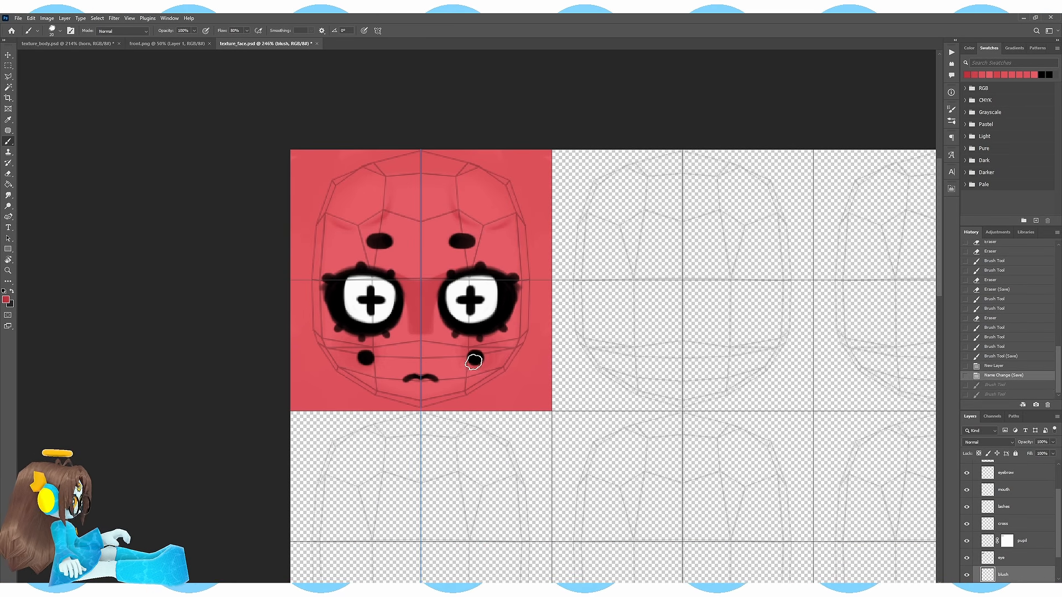
mouse_move(487, 354)
left_mouse_down()
mouse_move(467, 334)
mouse_move(471, 356)
left_mouse_up()
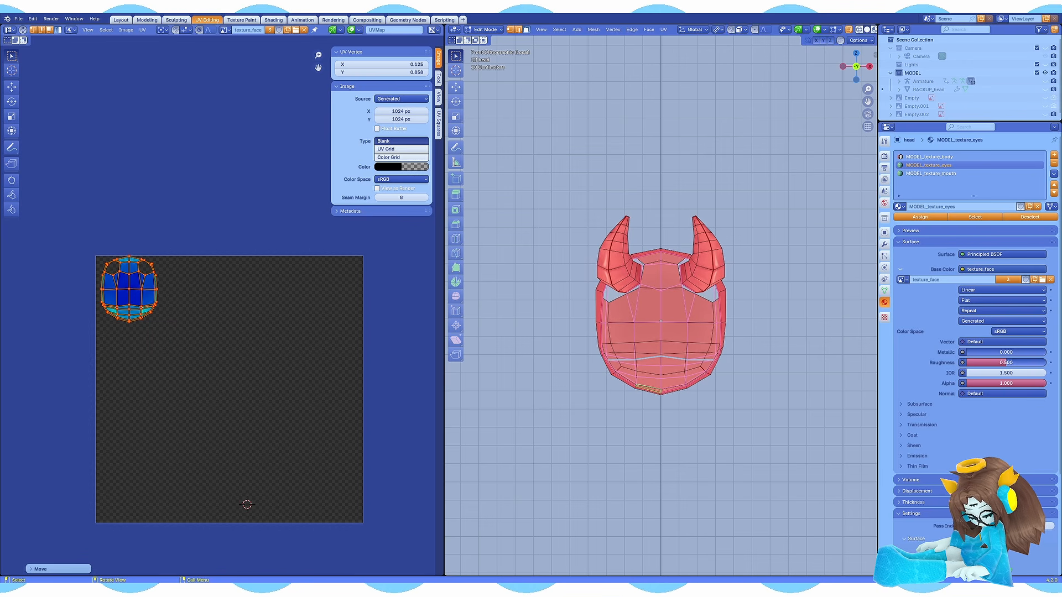
- Switch to Blender, reload the texture_face image to check the painted face on the model, and save the file
left_click(76, 30)
left_click(91, 83)
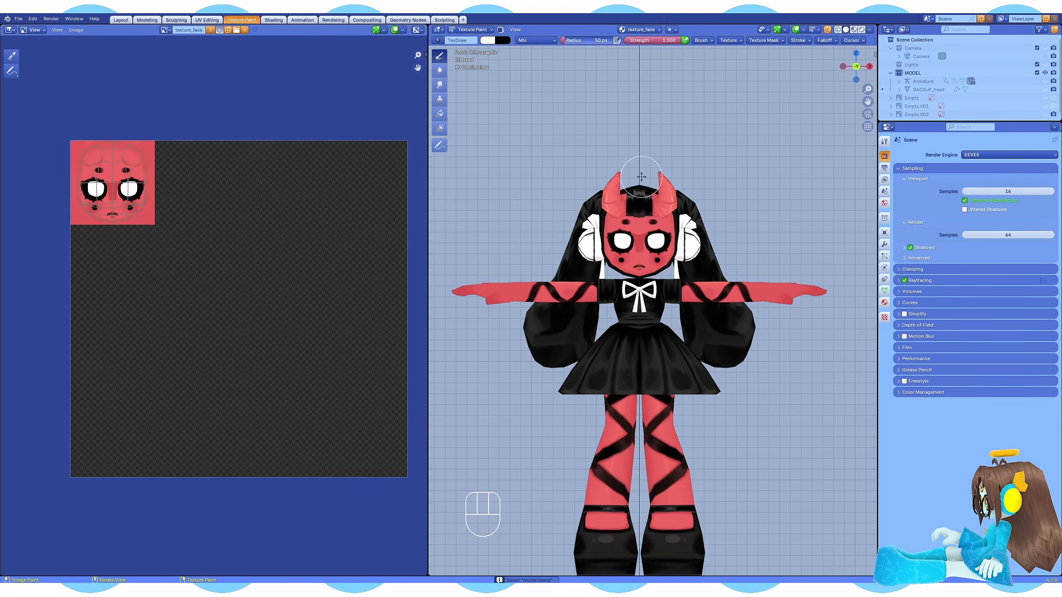
middle_click_drag(691, 238, 684, 321)
key("KP_3")
key("KP_1")
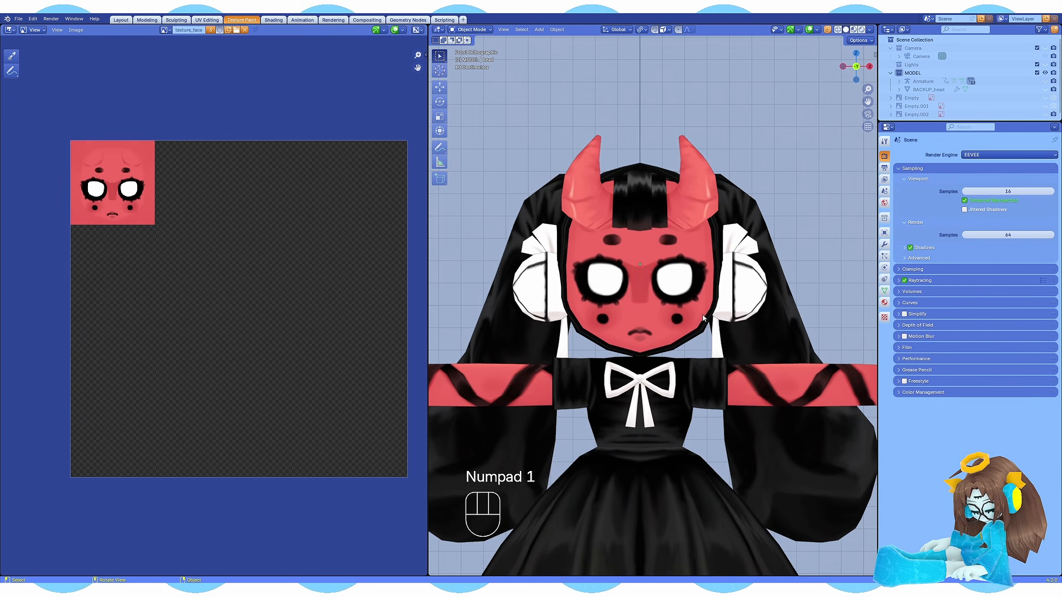
key("ctrl+s")
- In Edit Mode, move the head's horizontal edge loop below the eyes along the Y and Z axes
middle_click_drag(679, 281, 581, 353)
key("Tab")
key("g")
key("y")
left_click(591, 329)
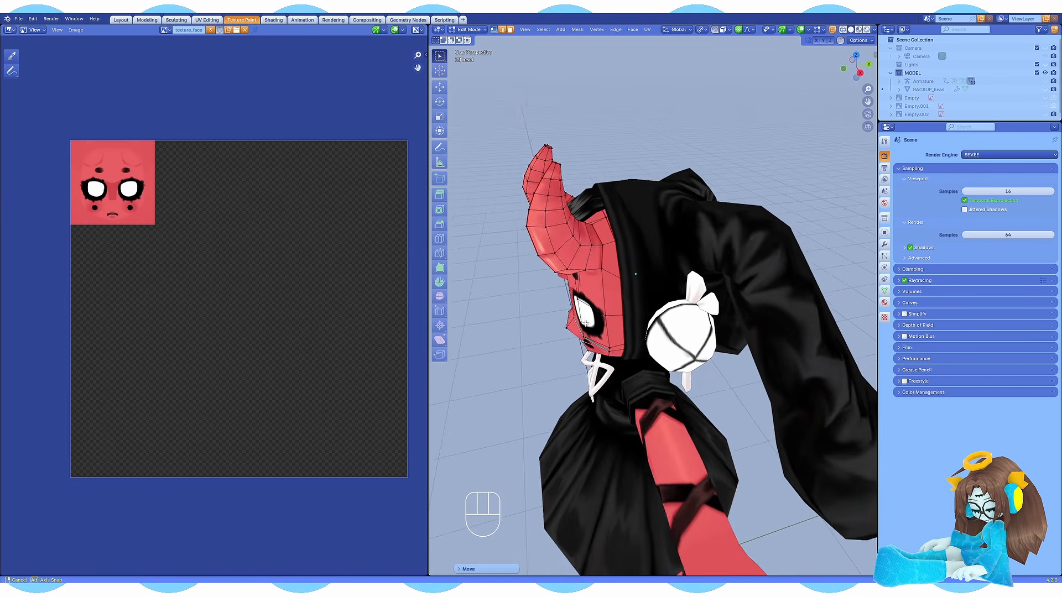
scroll(586, 326, "up", 2)
key("g")
key("z")
left_click(581, 312)
middle_click_drag(581, 313, 636, 316)
- Try moving the edge loop below the eyes further along Y in side view, check the face, and undo the last changes
key("KP_3")
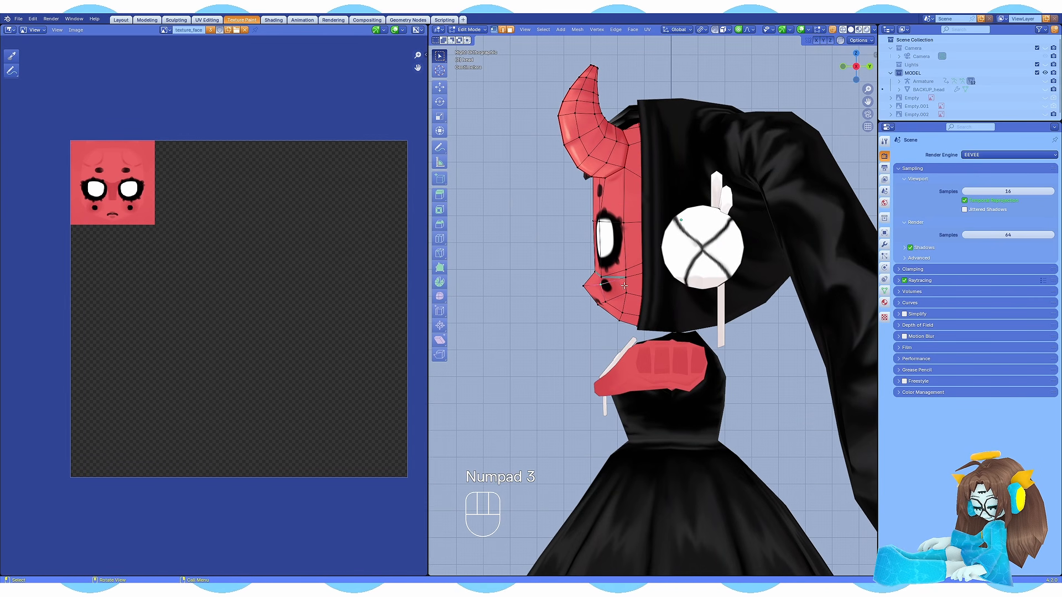
key("g")
key("y")
left_click(709, 268)
middle_click_drag(709, 268, 846, 277)
key("KP_3")
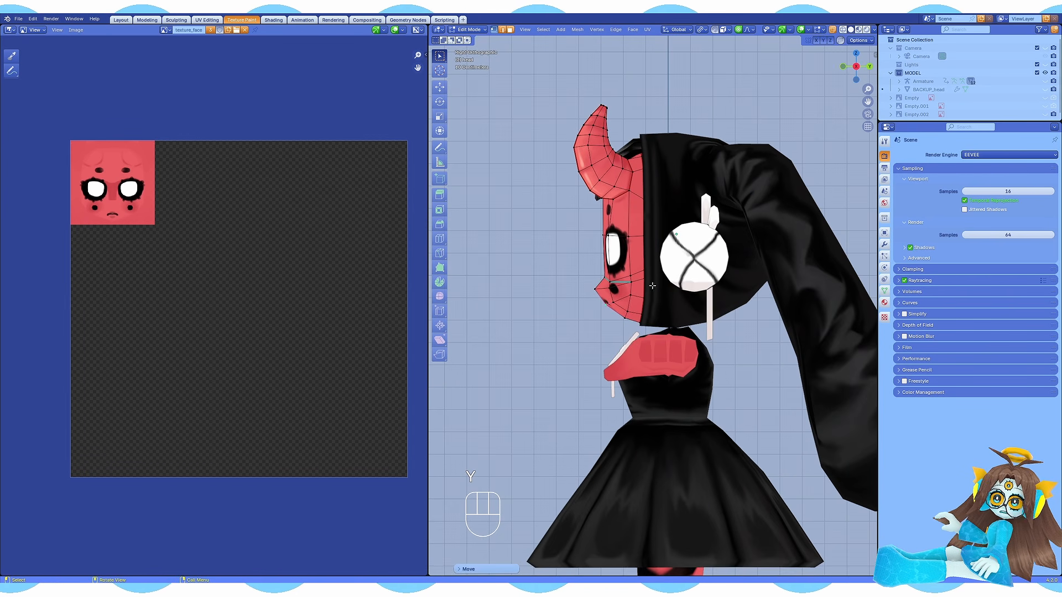
scroll(741, 268, "down", 3)
key("Tab")
middle_click_drag(598, 271, 636, 299)
scroll(686, 276, "up", 3)
key("ctrl+z")
key("ctrl+z")
- Readjust the lower face vertices along the Y axis in two moves to refine the face profile
left_click(710, 310)
key("g")
key("y")
left_click(680, 277)
key("g")
key("z")
key("y")
left_click(619, 296)
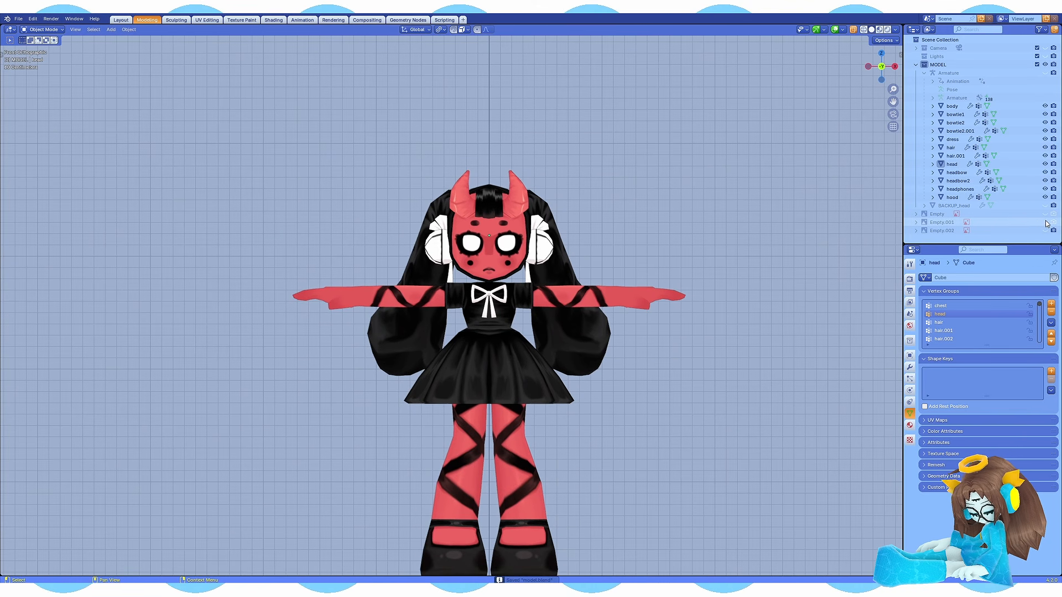
- Unhide the front.png reference image behind the character and select it
left_click(1045, 228)
left_click(1045, 229)
left_click(1044, 214)
left_click(663, 247)
middle_click_drag(663, 247, 671, 254, "shift")
left_click(821, 234)
scroll(583, 223, "up", 1)
middle_click_drag(583, 223, 597, 222, "shift")
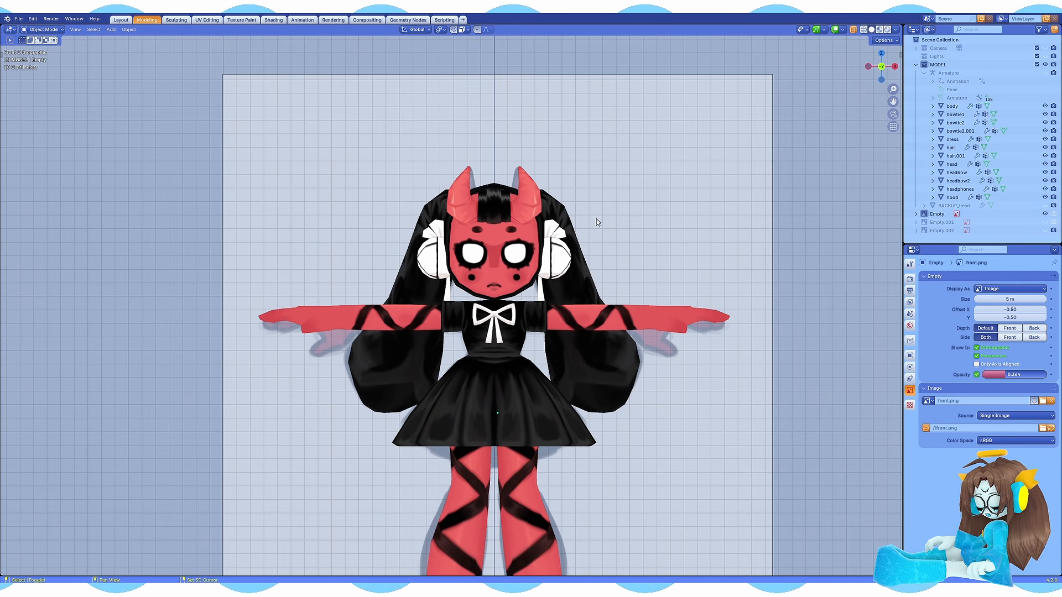
- Add a plane and rotate it 90 degrees about the X axis
left_click(592, 306)
scroll(663, 343, "down", 5)
key("r")
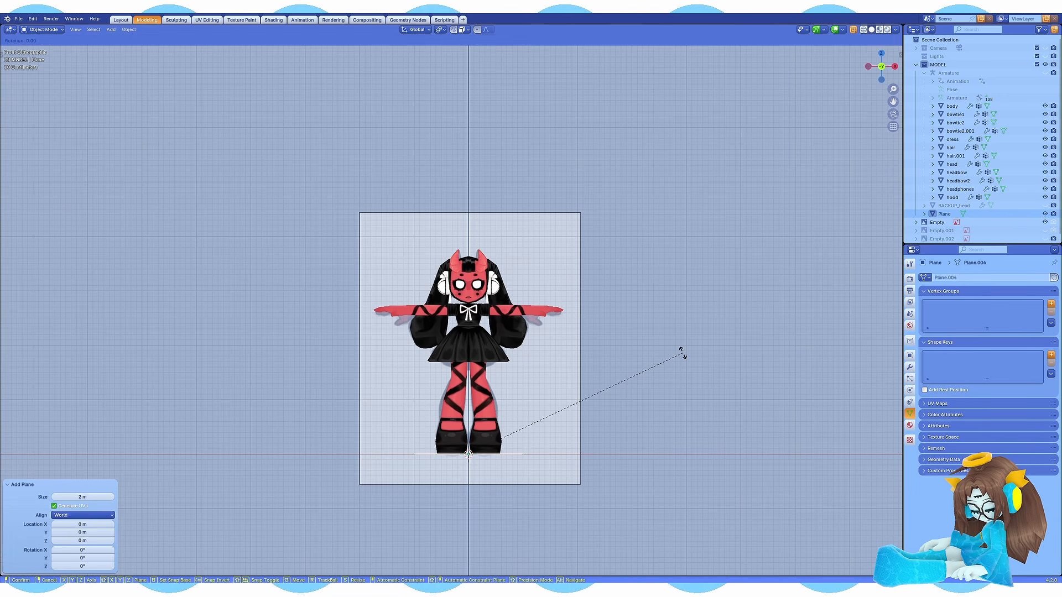
key("x")
key("9")
key("0")
key("Return")
- Move the plane up and in front of the character, turn on X-ray, and scale it down to about 0.074
key("g")
key("z")
left_click(542, 243)
middle_click_drag(542, 244, 636, 266)
key("g")
key("y")
key("KP_1")
key("alt+z")
key("s")
left_click(493, 328)
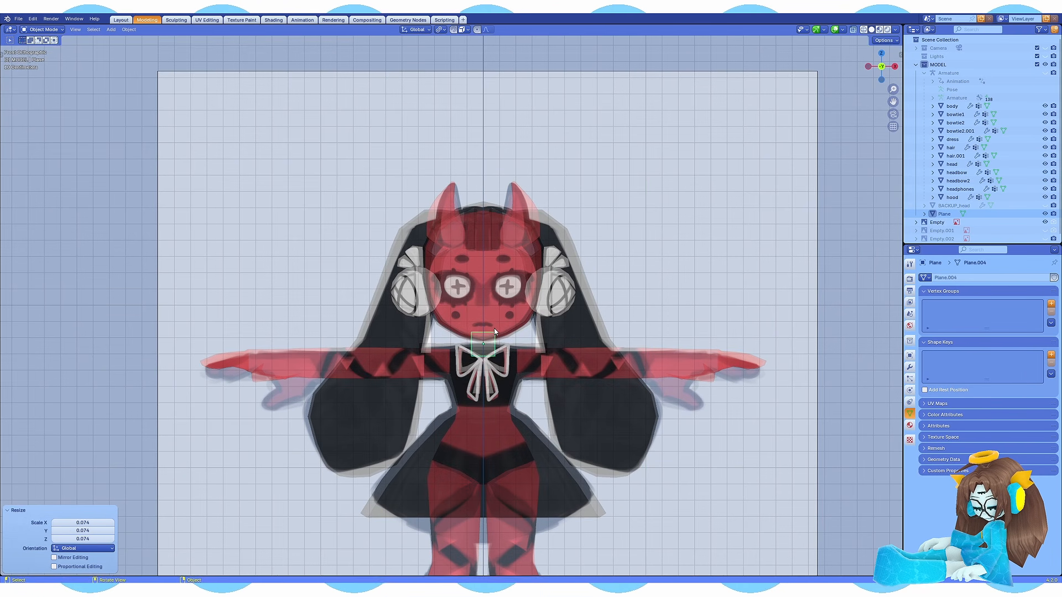
- Place the plane over the cross in the character's left eye and scale it to about the cross's size
key("g")
left_click(514, 271)
scroll(507, 278, "up", 7)
key("s")
left_click(546, 294)
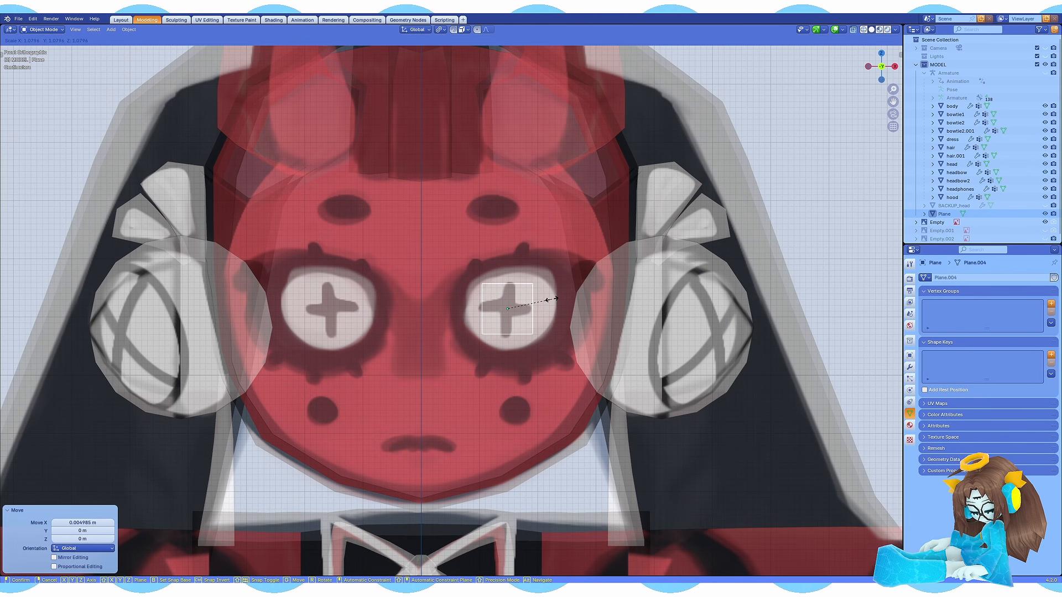
- Add a Mirror modifier on the X axis to the plane with head as the mirror object
key("alt+z")
left_click(909, 367)
left_click(978, 277)
mouse_move(947, 309)
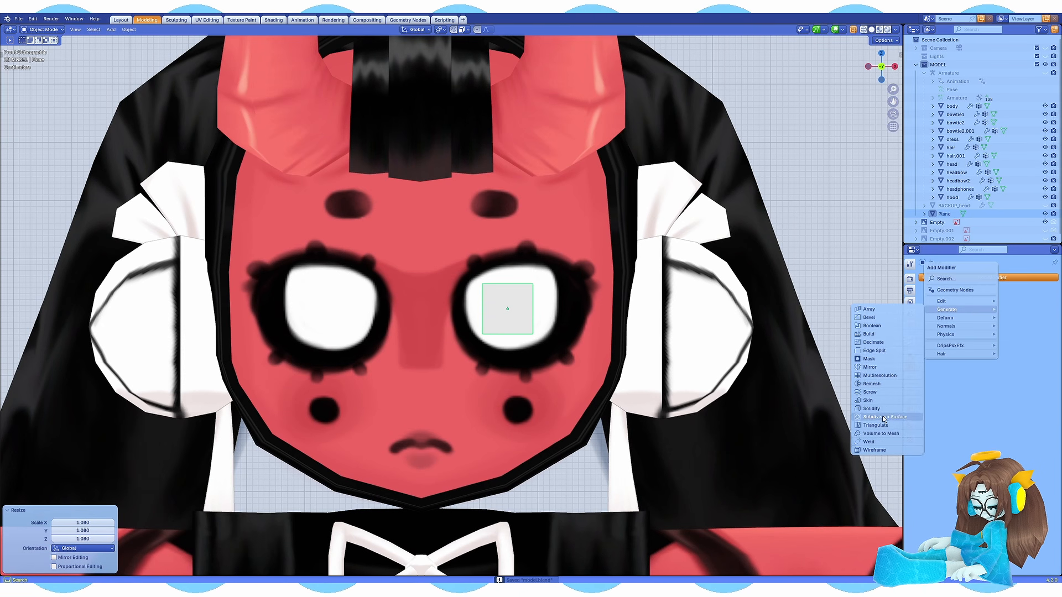
left_click(870, 367)
left_click(1024, 335)
left_click(1042, 335)
left_click(564, 325)
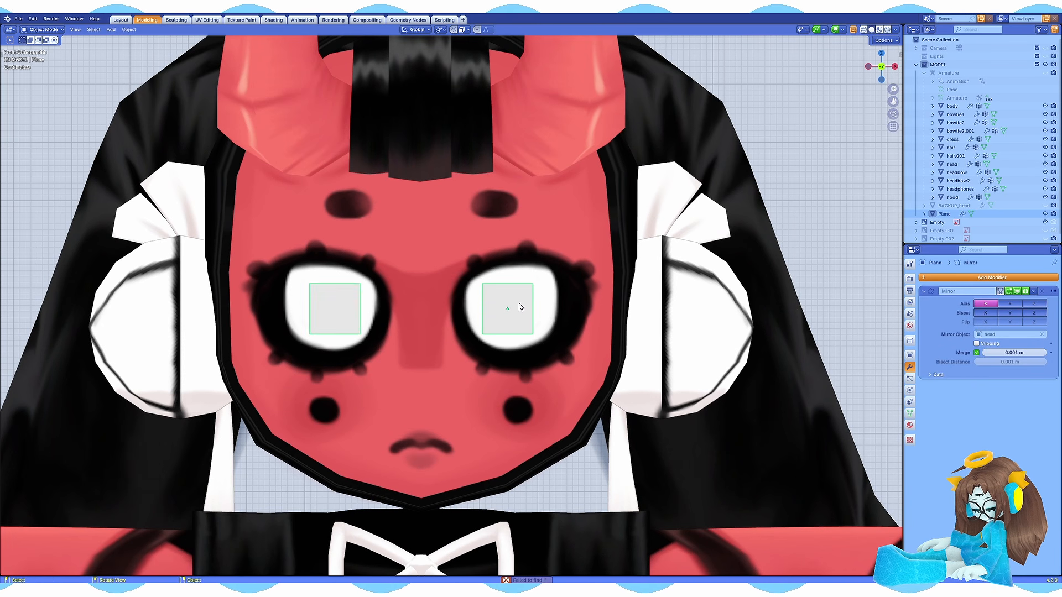
- Subdivide the plane in Edit Mode and split its middle edge loops to form a three-by-three grid of faces
key("Tab")
key("alt+z")
middle_click_drag(506, 294, 517, 303, "shift")
right_click(517, 304)
left_click(518, 305)
key("2")
left_click(521, 329, "alt")
left_click(539, 317, "alt+shift")
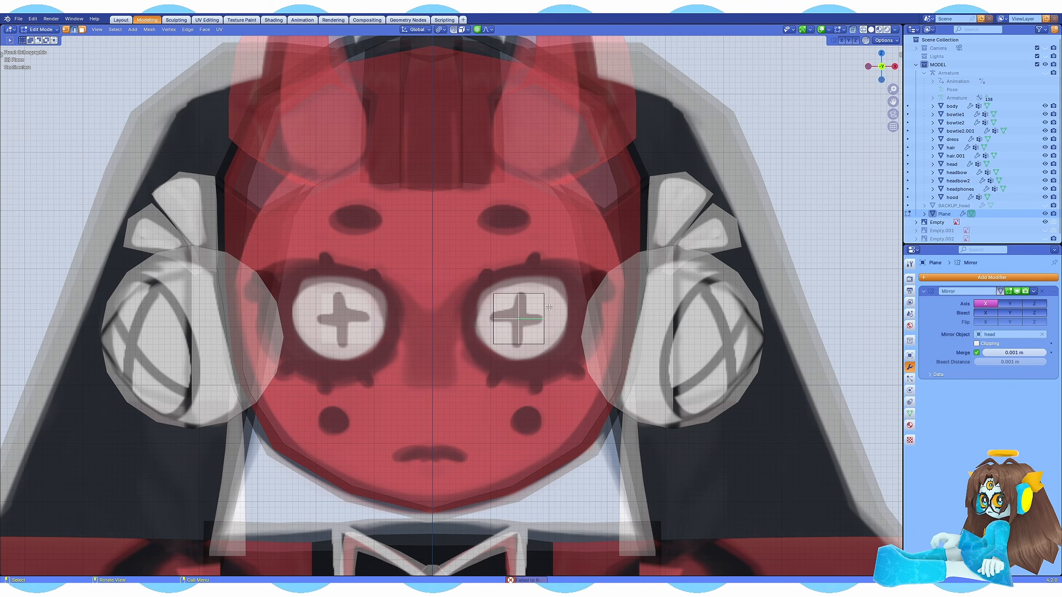
- Delete the plane's four corner faces to leave a cross shape
key("3")
key("alt+z")
left_click(503, 303)
left_click(503, 335, "shift")
left_click(534, 335, "shift")
left_click(535, 302, "shift")
key("x")
left_click(529, 308)
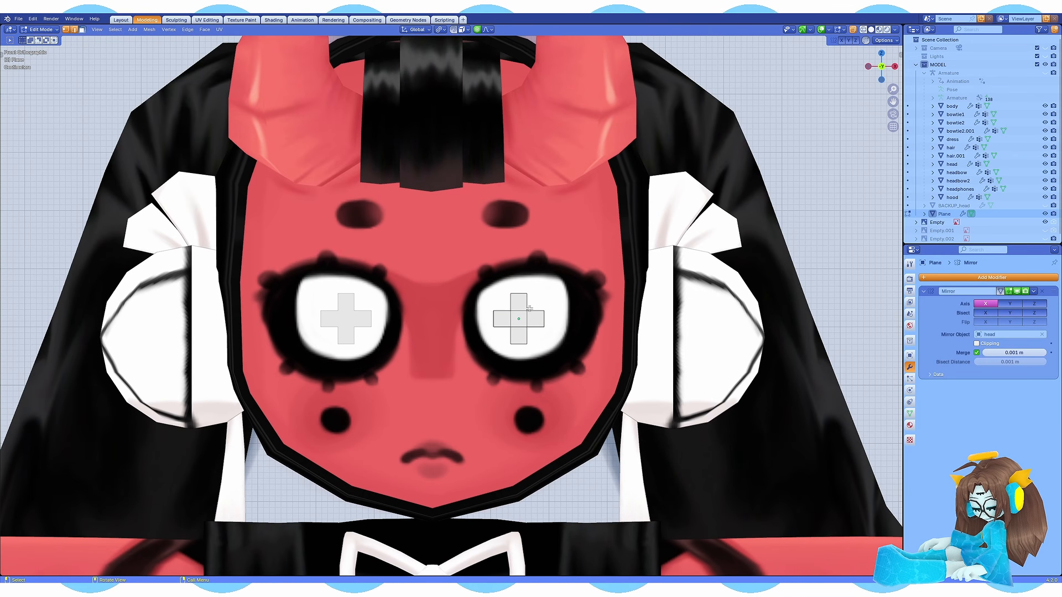
- Try rotating the cross about Y and extruding it along the Y axis
middle_click_drag(521, 315, 545, 355)
key("r")
key("y")
left_click(577, 316)
key("e")
key("y")
left_click(581, 317)
left_click(555, 292)
- Bevel the outer corners of the cross, apply its scale, and move it about 0.49 m along Y
key("KP_1")
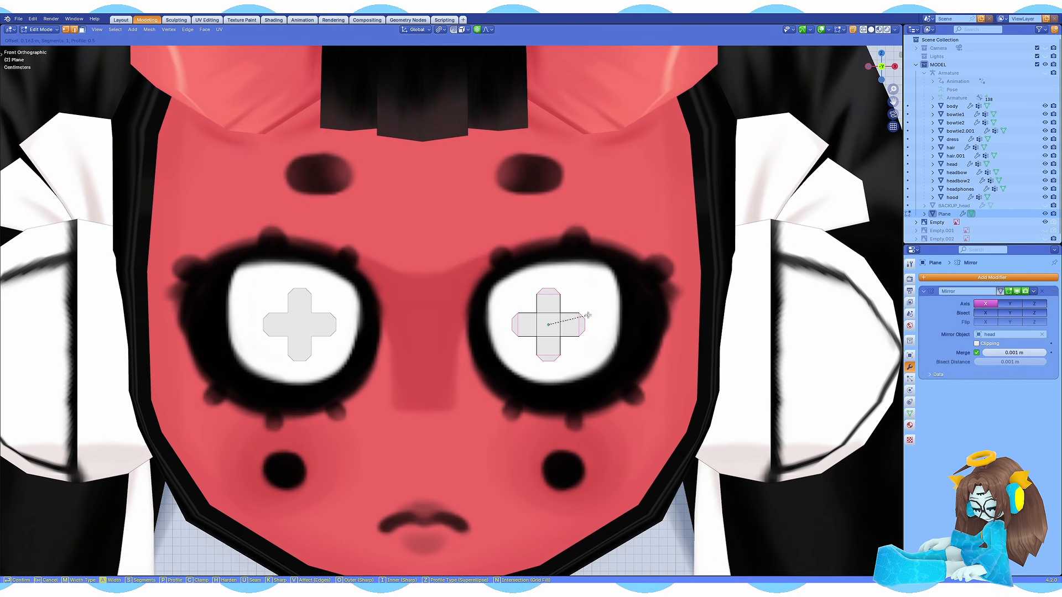
right_click(588, 316)
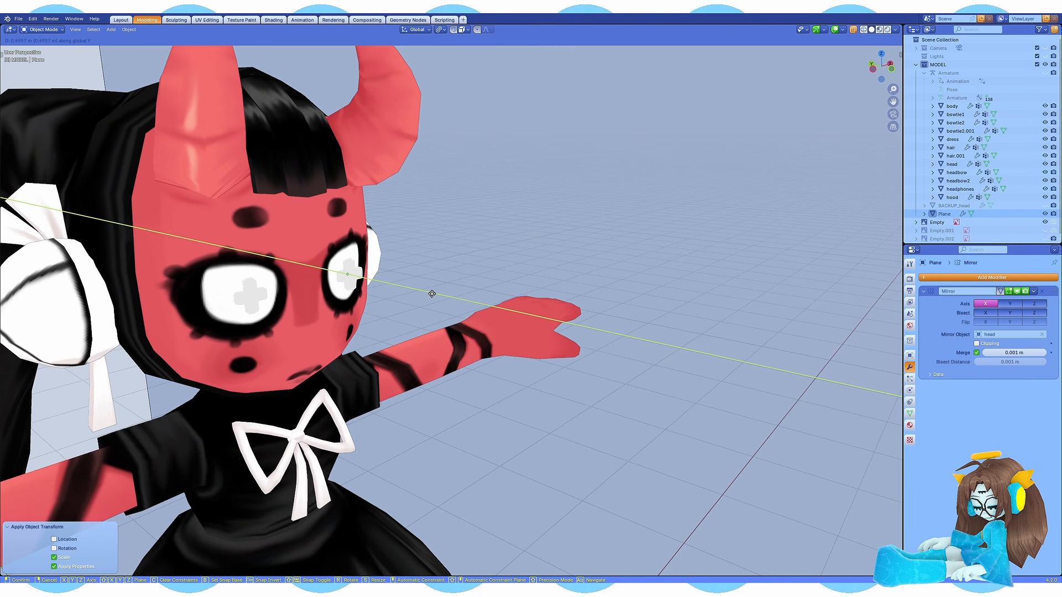
key("KP_1")
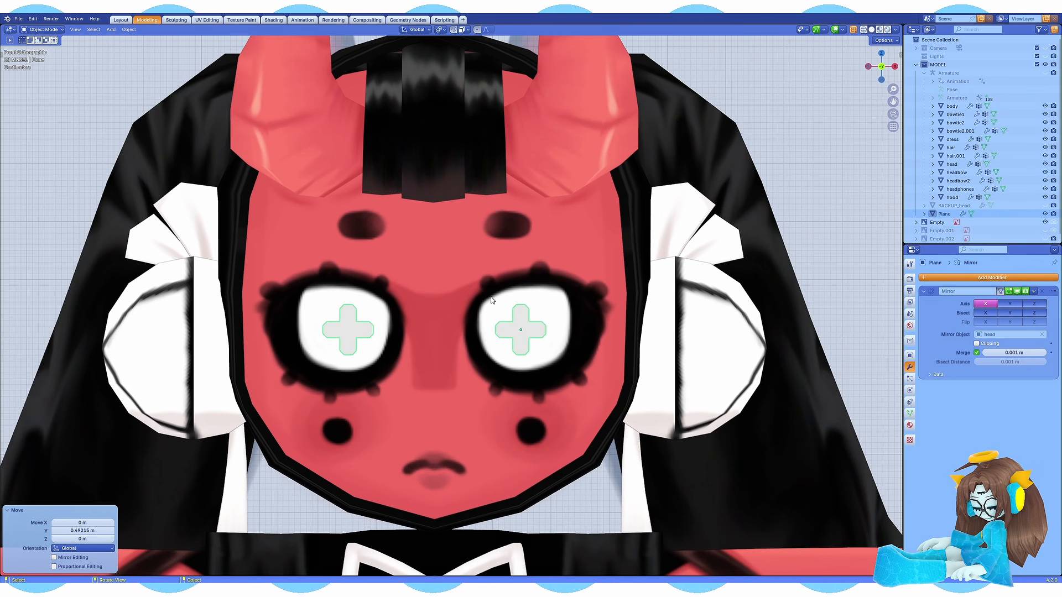
- Give the cross a new material and set its surface to a black Emission shader
left_click(910, 425)
left_click(880, 30)
scroll(602, 260, "down", 3)
left_click(987, 313)
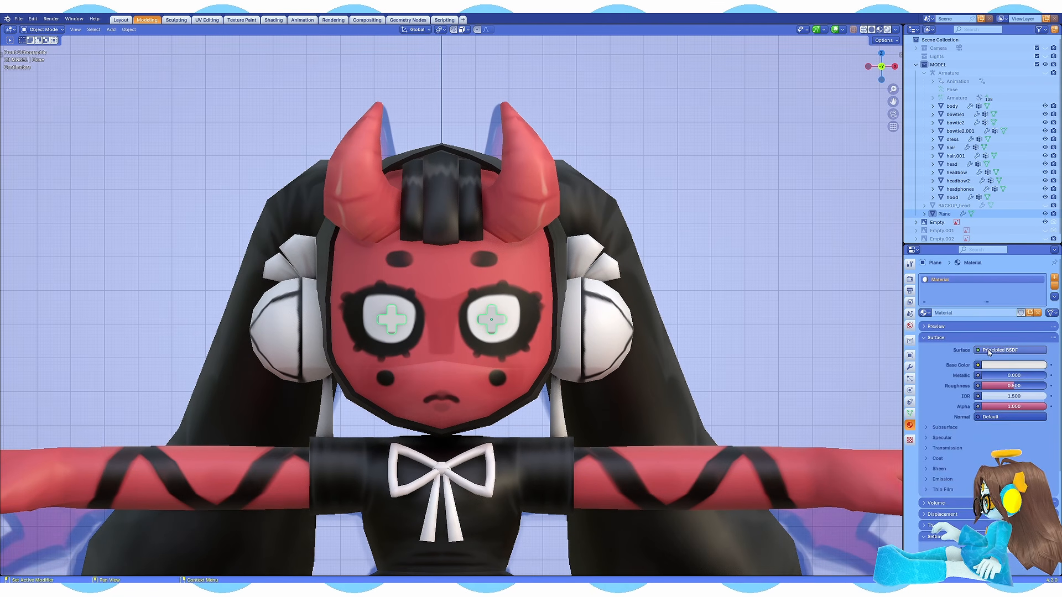
left_click(989, 351)
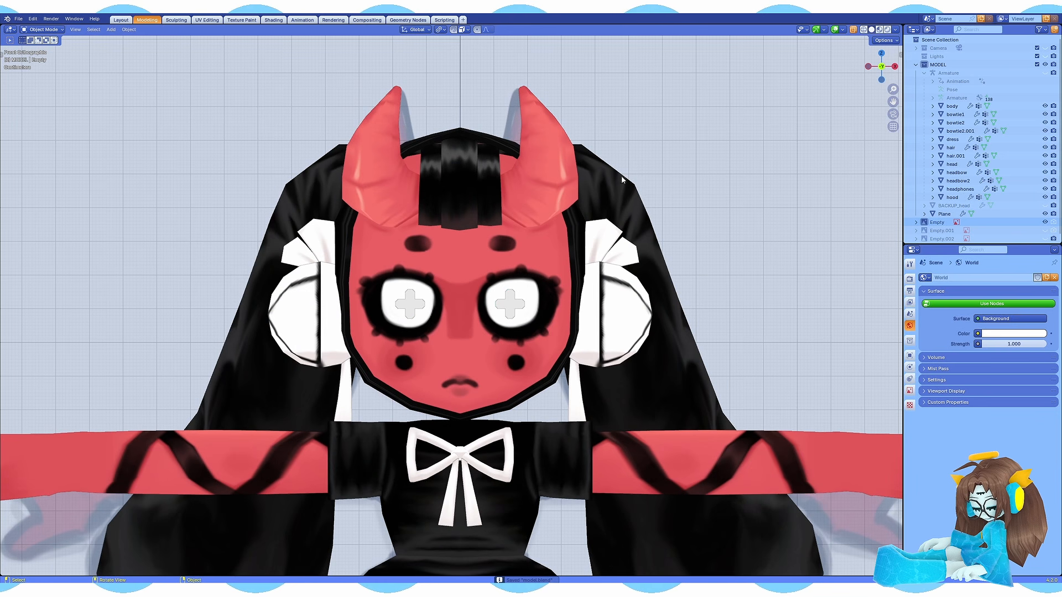
- Rename the cross object eyes and unhide the armature
left_click(512, 308)
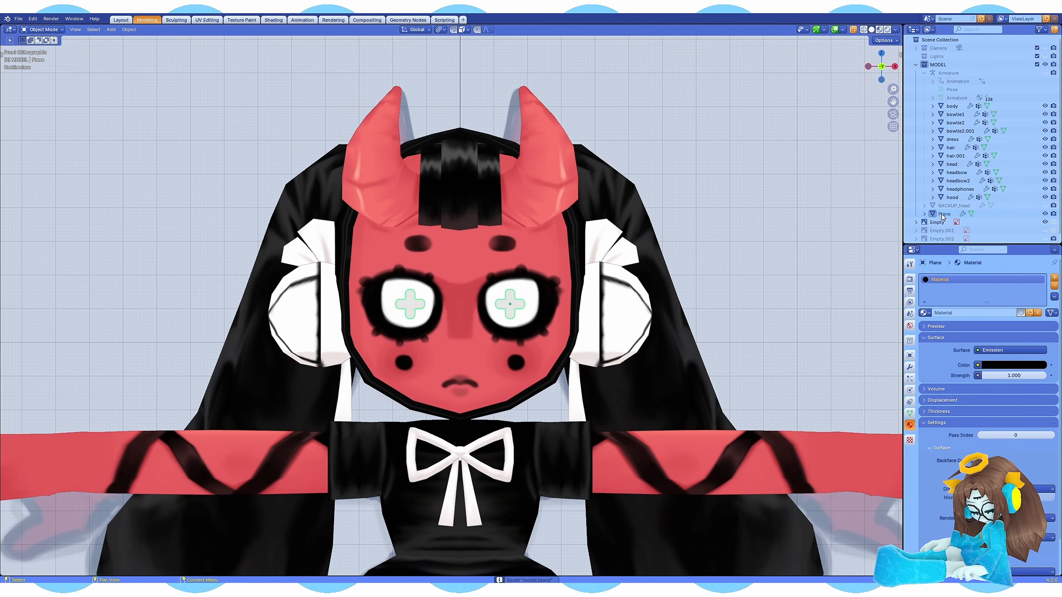
left_click(947, 72)
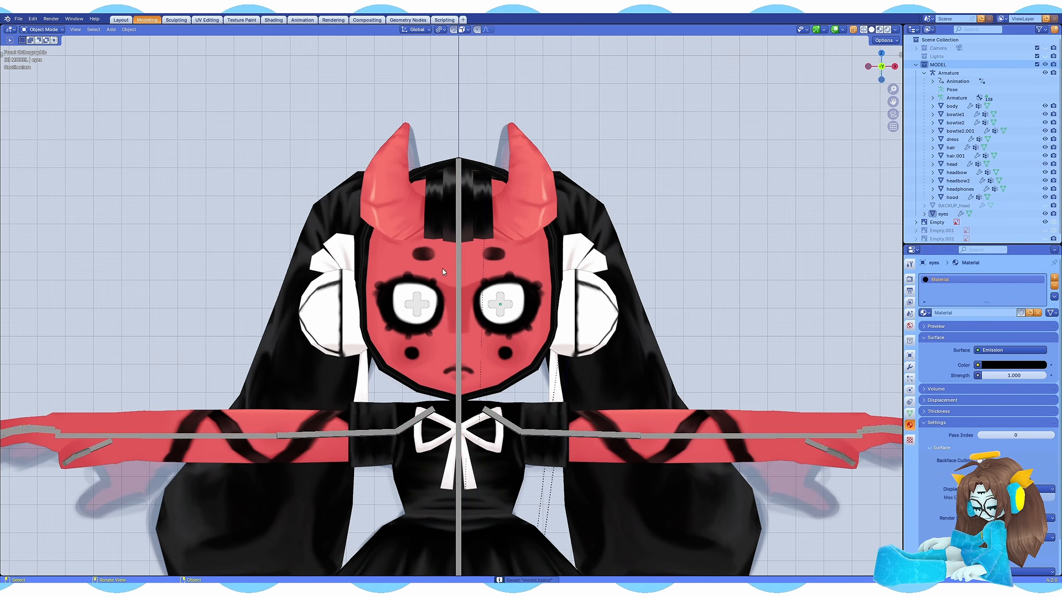
- Enter Edit Mode on the armature and set its bone display to Octahedral
key("Tab")
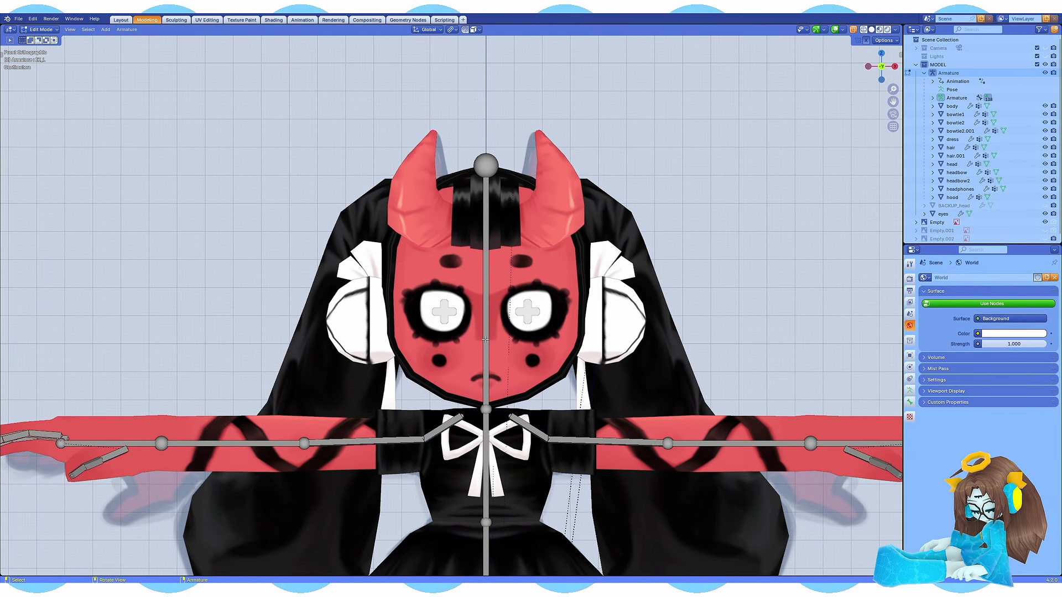
left_click(910, 390)
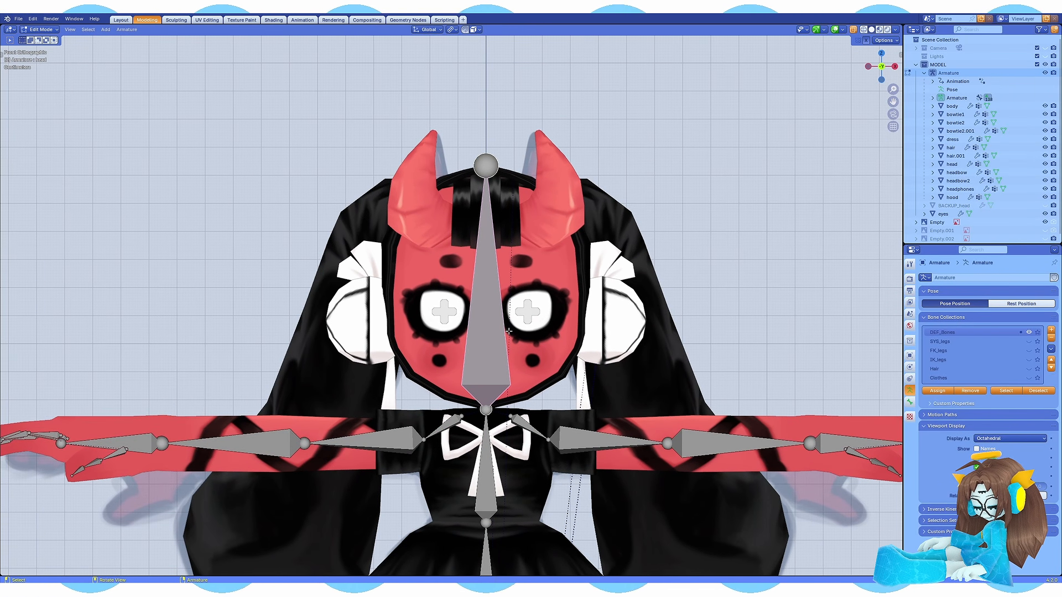
- Duplicate the head bone, move the copy beside the head along X and up along Z, and clear its parent
key("shift+d")
key("x")
left_click(635, 337)
key("g")
key("z")
left_click(631, 277)
key("alt+p")
left_click(631, 276)
- Rotate the duplicated bone 90° around the X axis
key("r")
key("x")
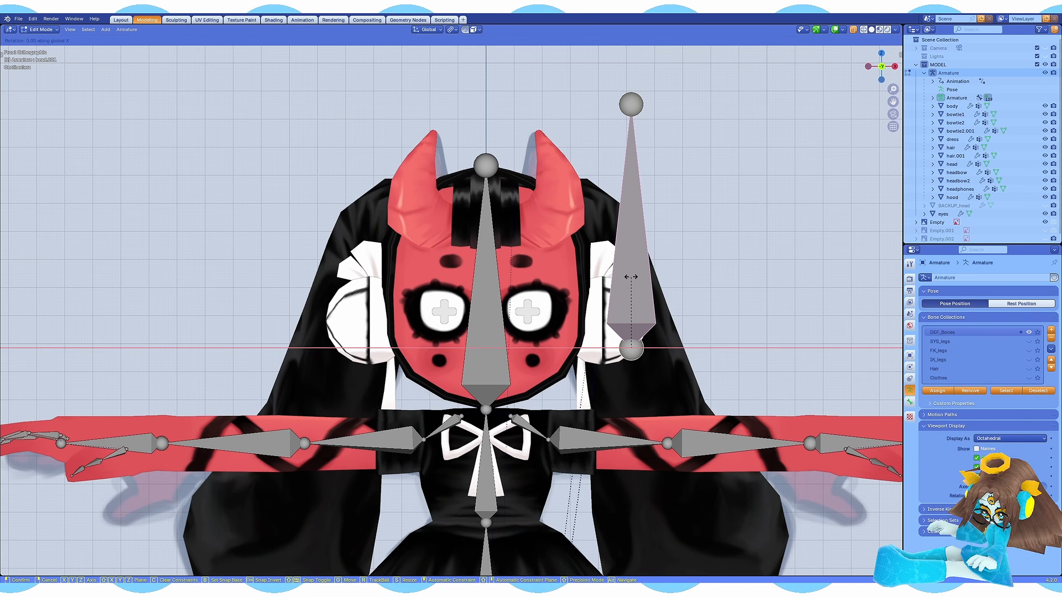
key("9")
key("0")
key("Return")
- Move the duplicated bone along X and Z toward the character's left eye and scale it down
key("g")
key("x")
left_click(590, 351)
key("g")
key("z")
left_click(590, 323)
key("s")
left_click(540, 321)
- Move the small bone along Y to the front of the face and align it with the left pupil
middle_click_drag(540, 319, 620, 382)
key("g")
key("y")
left_click(531, 343)
scroll(497, 332, "up", 5)
middle_click_drag(487, 354, 524, 298)
key("KP_1")
key("g")
left_click(502, 309)
scroll(498, 303, "down", 3)
- Rename the bone eye_L and symmetrize it to create the matching bone for the other eye
key("F2")
type("ee")
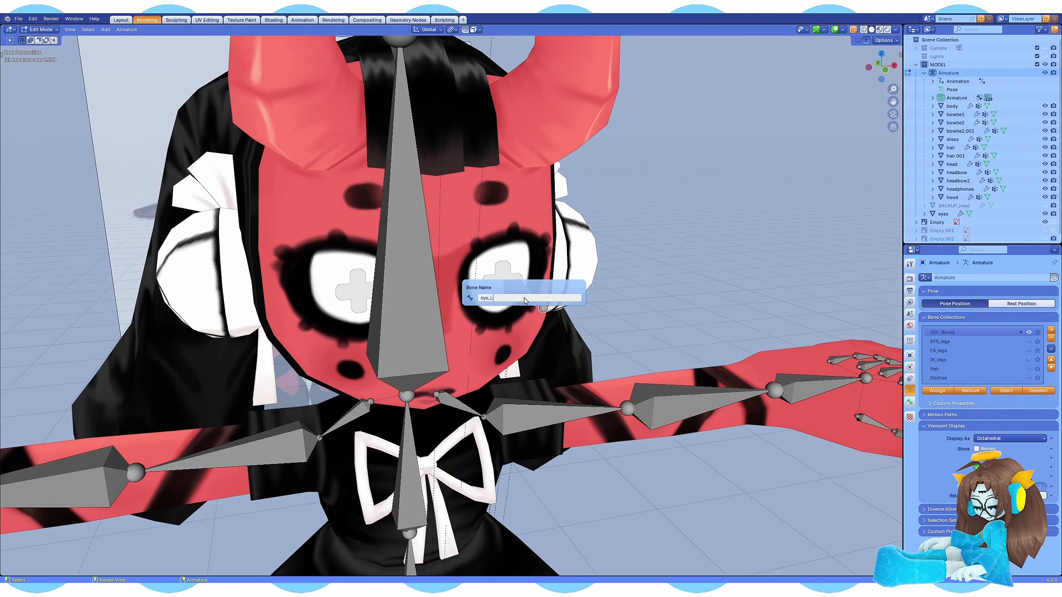
key("Return")
right_click(525, 301)
left_click(524, 363)
- Parent the eye bones to the head bone, return to Object Mode, and save the file
middle_click_drag(517, 354, 533, 307)
left_click(523, 298)
left_click(469, 292, "shift")
key("ctrl+p")
key("Tab")
key("ctrl+s")
- Parent the eyes mesh to the armature with automatic weights
left_click(529, 289)
left_click(525, 291, "shift")
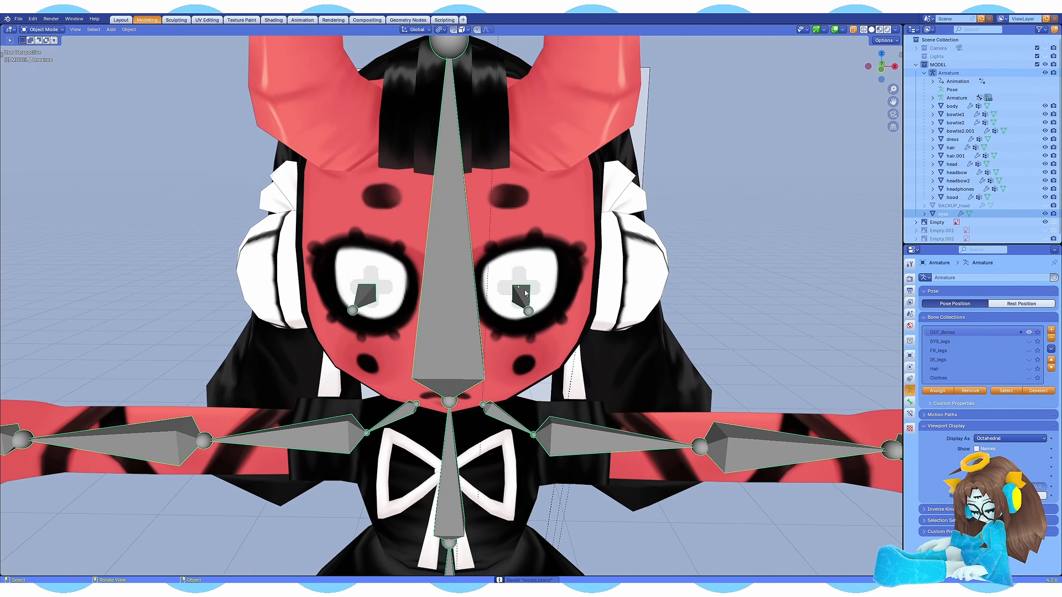
key("ctrl+p")
left_click(507, 330)
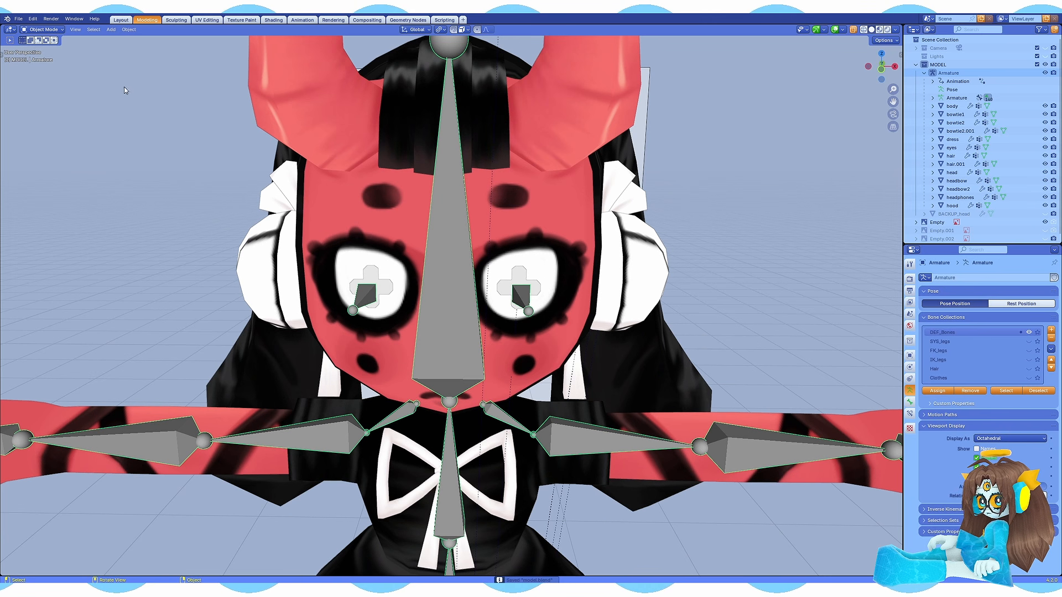
- Check the eyes mesh in Weight Paint mode for both eye bones, moving eye_L to test its influence
left_click(44, 58)
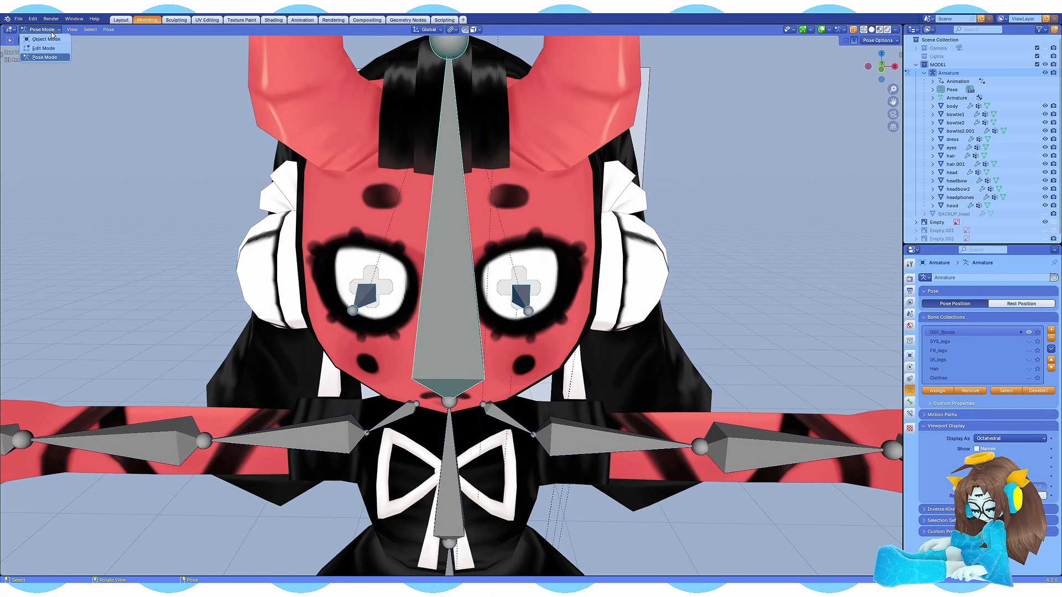
left_click(50, 39)
key("ctrl+s")
left_click(519, 275, "shift")
left_click(47, 76)
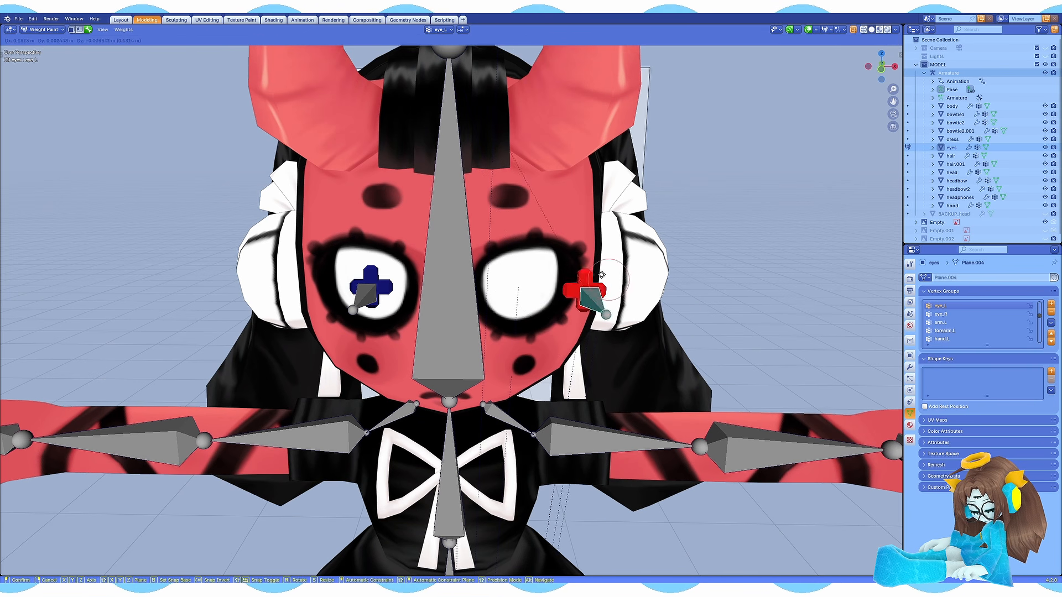
left_click(366, 294, "ctrl")
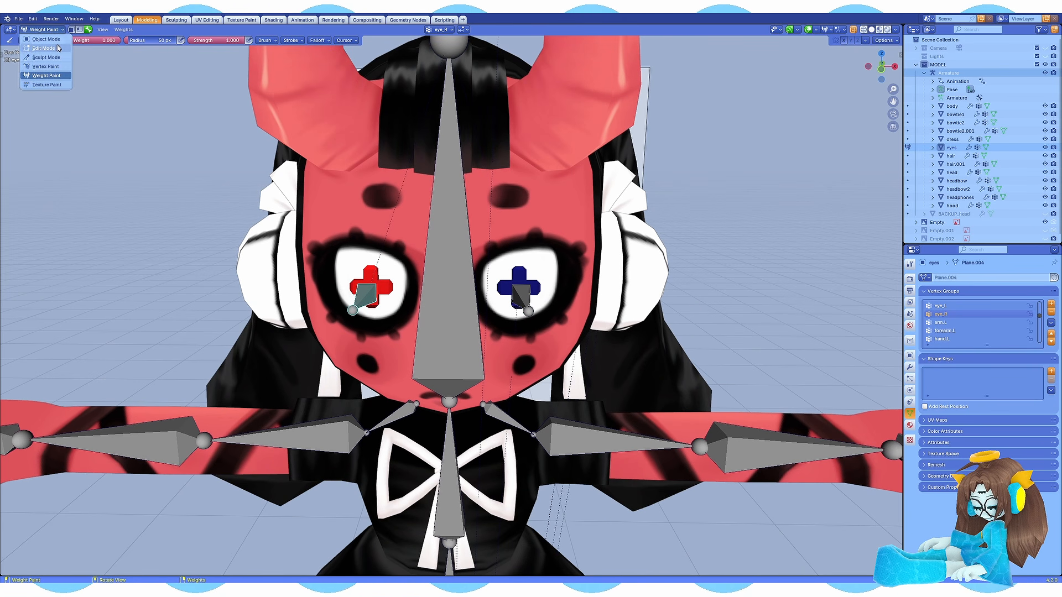
left_click(58, 49)
left_click(46, 40)
- Test-rotate the head bone in Pose Mode to check how the eyes follow, and cancel the rotation
left_click(458, 237)
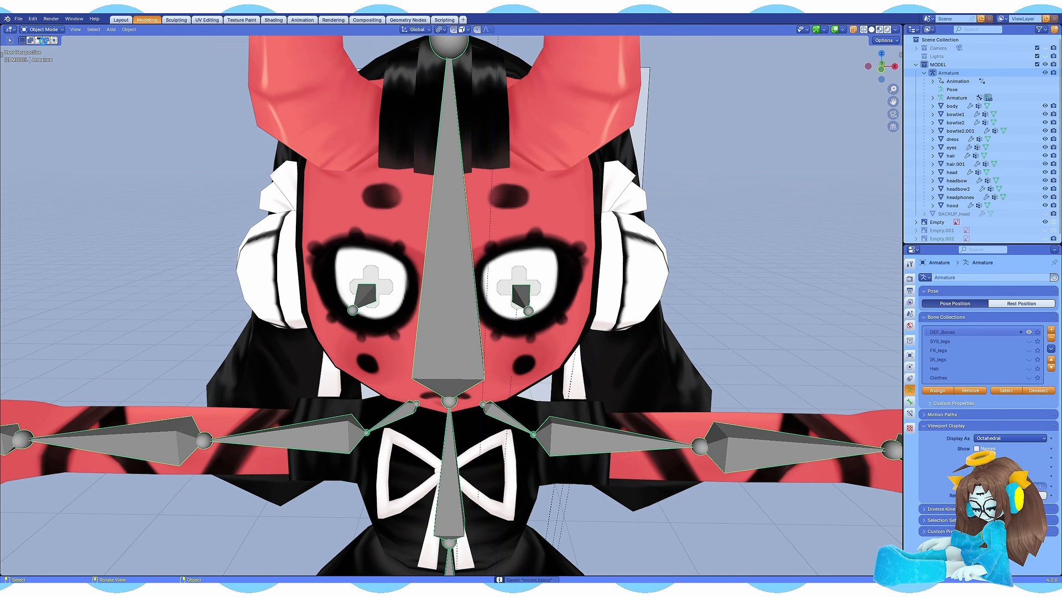
left_click(50, 59)
scroll(447, 296, "down", 4)
left_click(450, 296)
key("KP_1")
key("r")
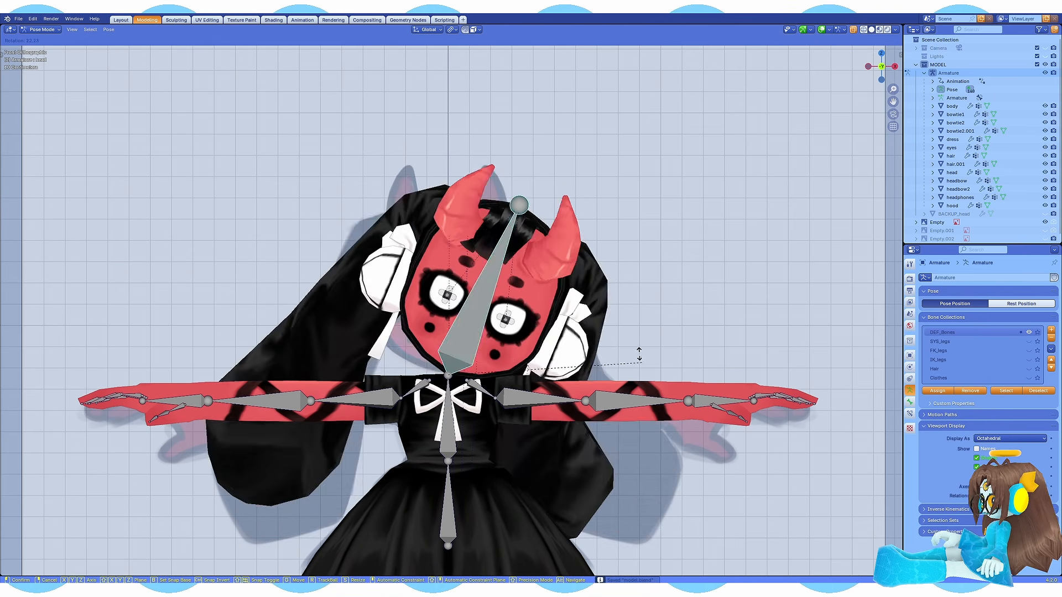
right_click(481, 306)
- Test-move both eye bones along X to check the pupil motion, and cancel the movement
left_click(482, 304)
left_click(416, 302, "shift")
key("g")
key("x")
right_click(421, 303)
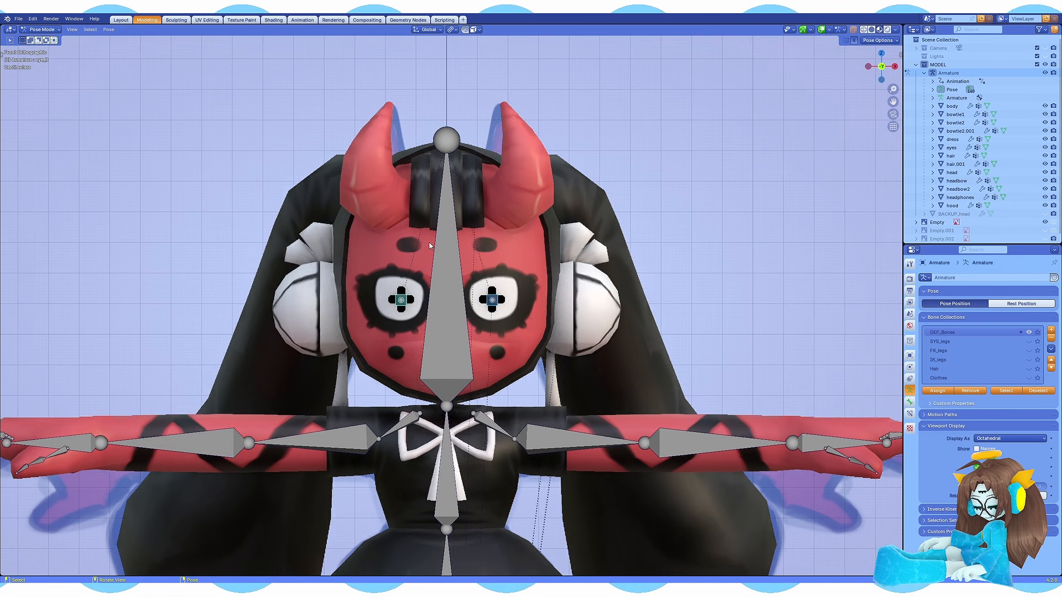
middle_click_drag(442, 307, 451, 313, "shift")
key("g")
key("x")
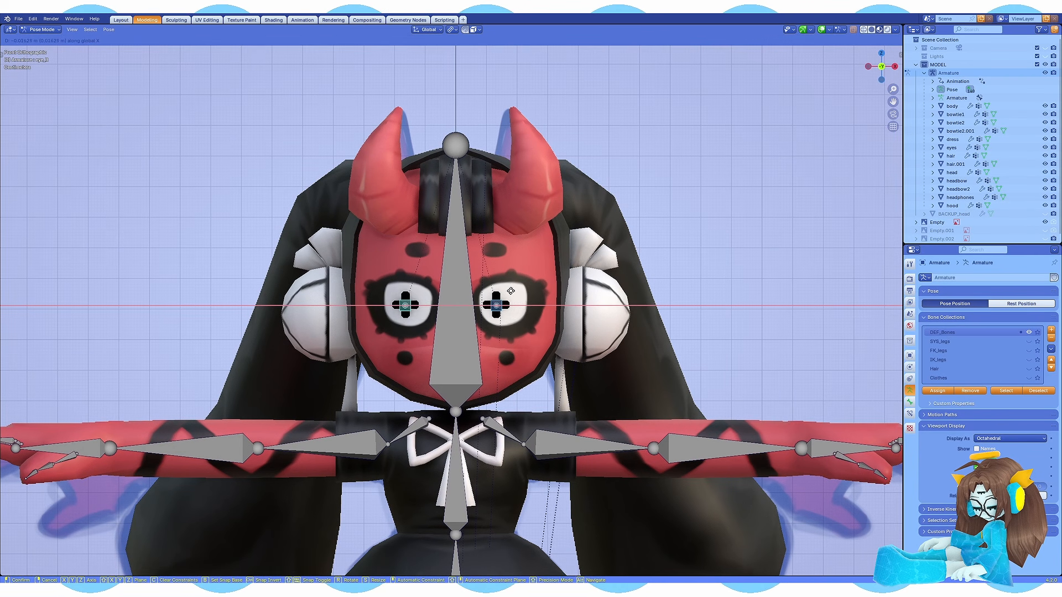
right_click(451, 310)
- Set the armature's bone display to B-Bone
left_click(1024, 440)
left_click(1023, 467)
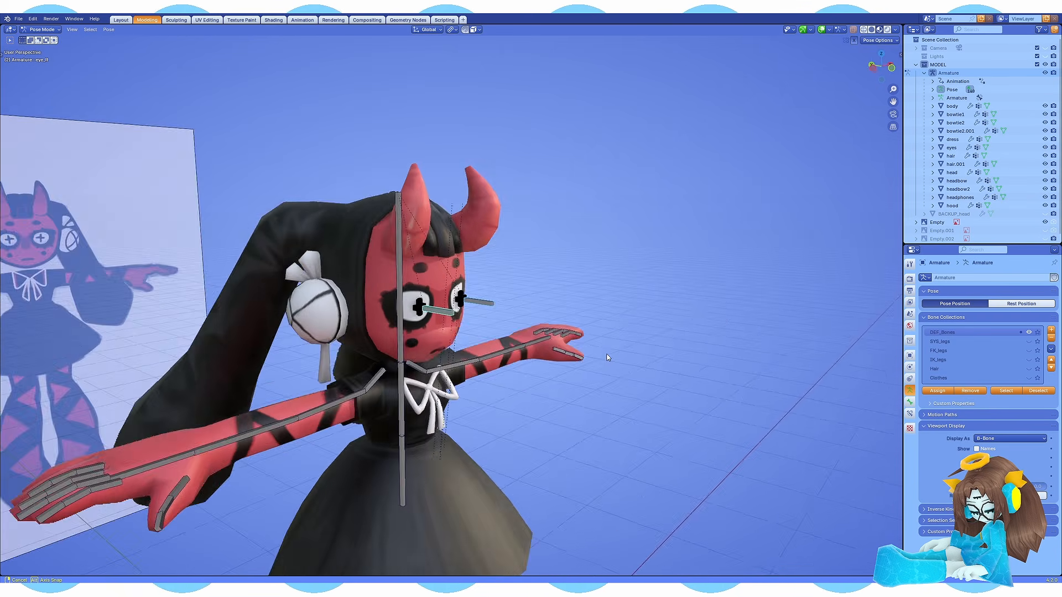
middle_click_drag(609, 357, 589, 345)
scroll(499, 305, "up", 2)
- Add a bone collection named Face and assign the eye bones to it
left_click(499, 304)
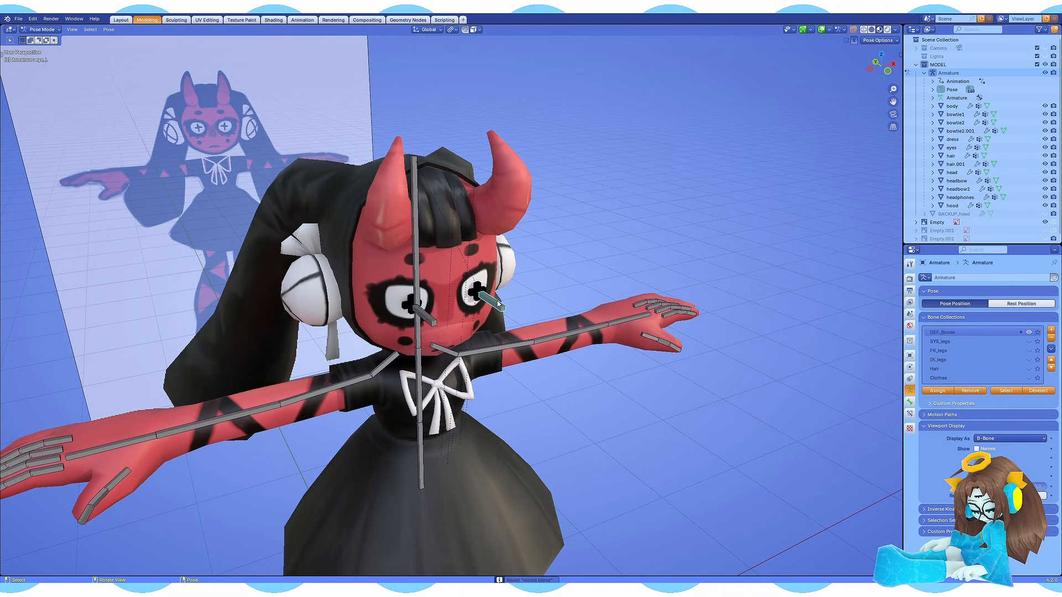
left_click(1050, 332)
double_click(954, 386)
type("Face")
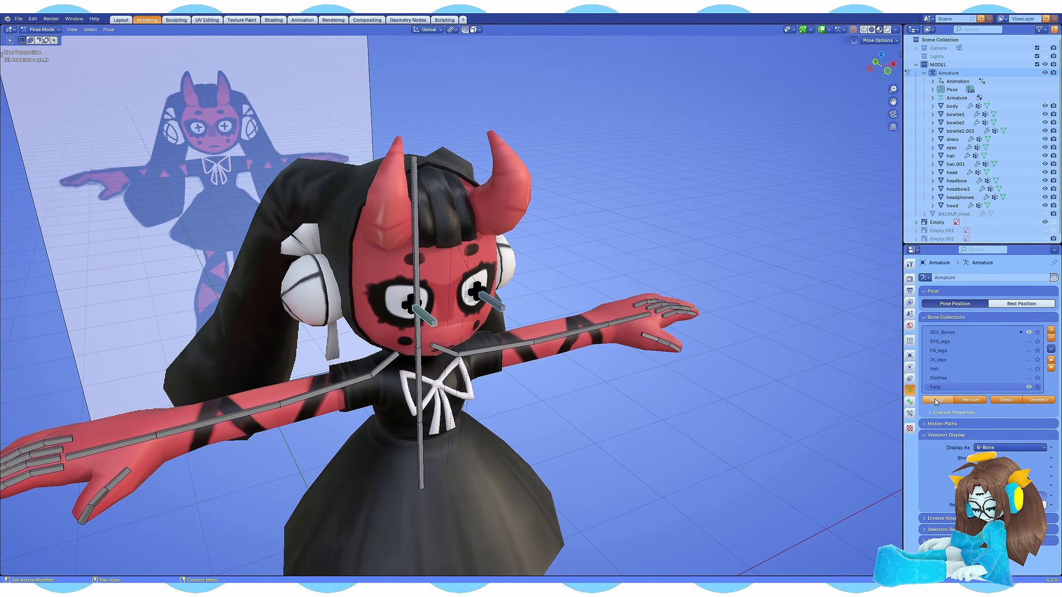
- Set the bone color of both eye bones to 05 - Theme Color Set
left_click(494, 302, "shift")
left_click(910, 414)
left_click(910, 402)
scroll(987, 382, "down", 8)
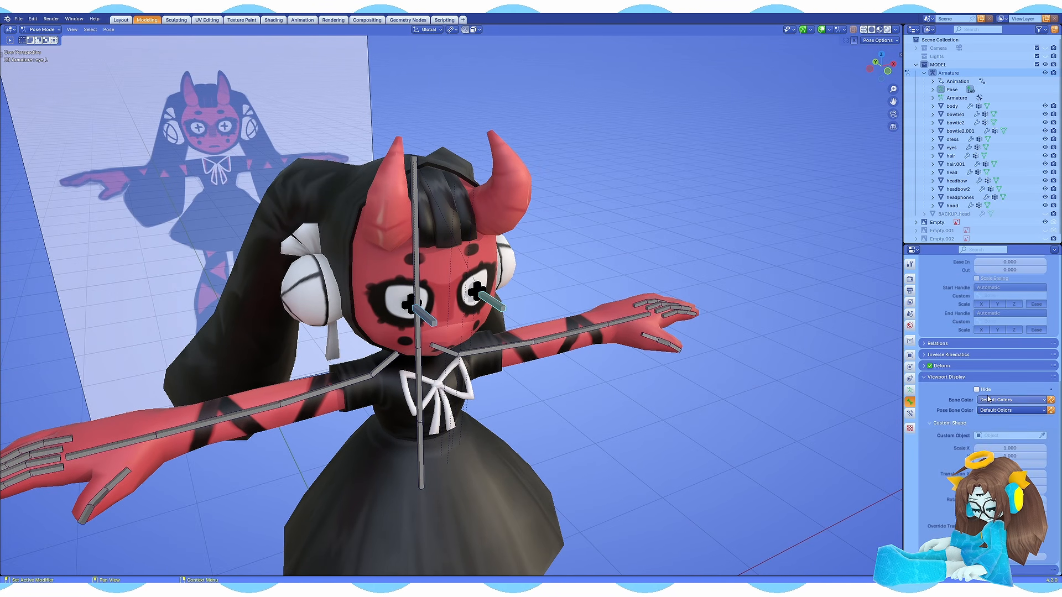
left_click(991, 400)
left_click(941, 459)
left_click(1051, 400)
- Return the armature to Object Mode, deselect everything, and save the file
middle_click_drag(522, 269, 470, 266)
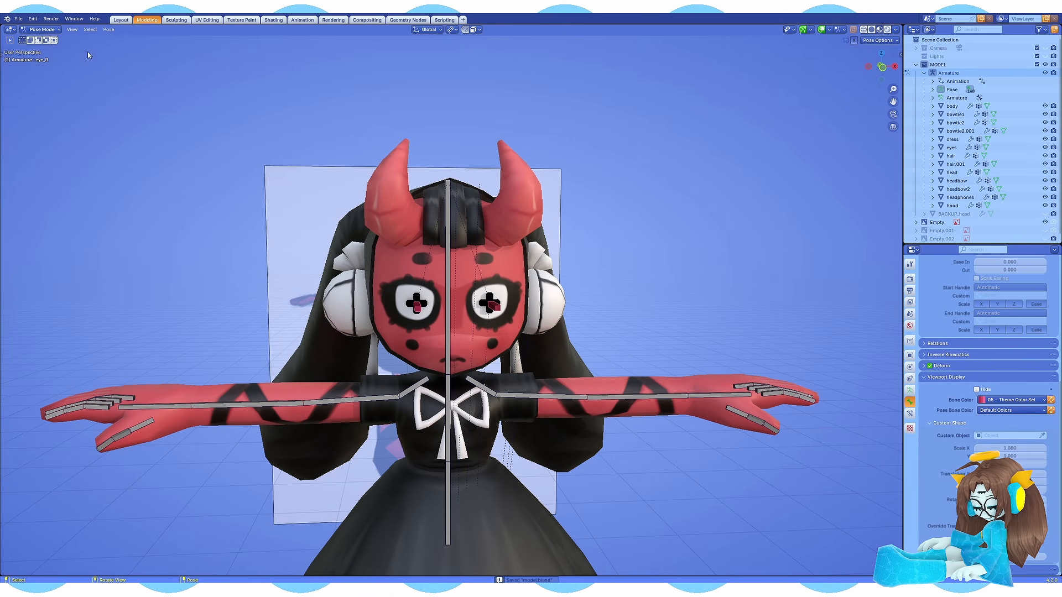
left_click(41, 29)
left_click(45, 40)
scroll(506, 197, "down", 3)
left_click(575, 230)
key("ctrl+s")
- Hide the reference image Empty and the armature, and collapse the MODEL collection
left_click(1045, 223)
middle_click_drag(857, 242, 881, 241)
left_click(1044, 73)
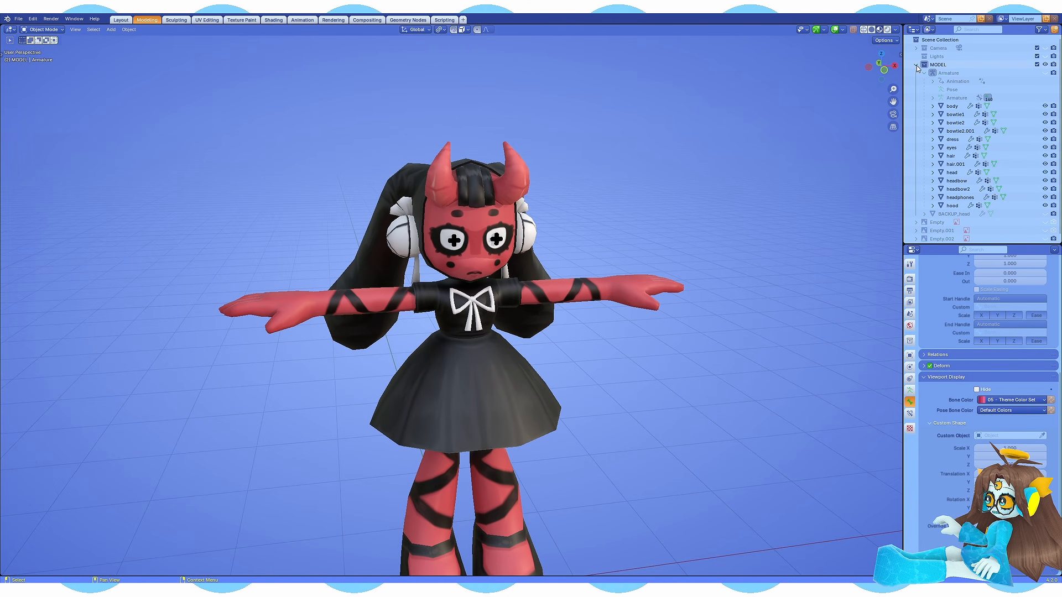
left_click(916, 64)
- Set the roughness of the dress's MODEL_texture_body material to 1.000
middle_click_drag(691, 238, 667, 240)
scroll(667, 240, "down", 2)
middle_click_drag(567, 291, 598, 292)
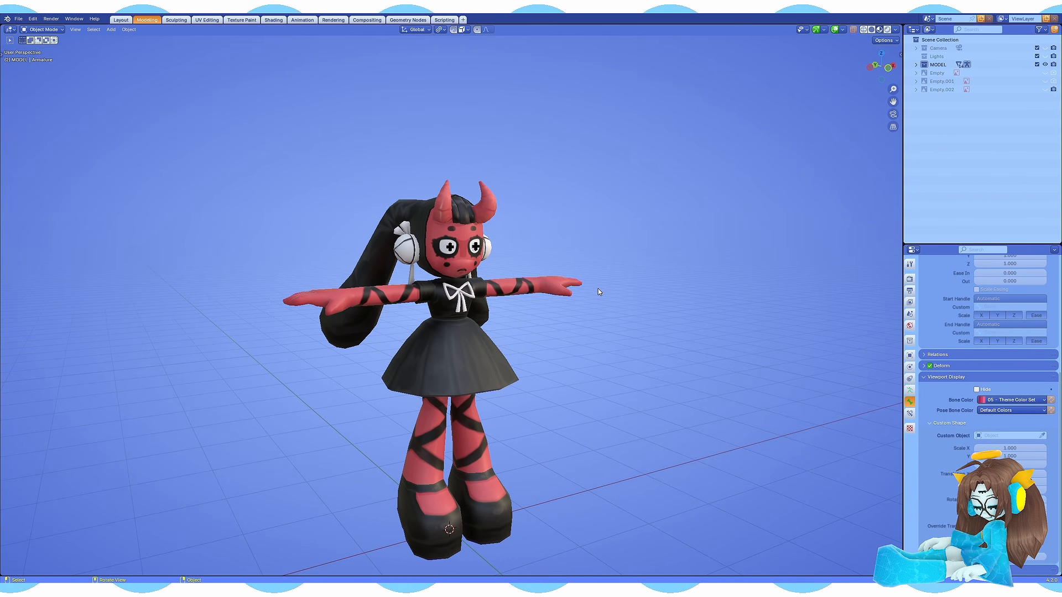
middle_click_drag(588, 337, 521, 346)
scroll(578, 318, "up", 1)
scroll(569, 326, "down", 1)
left_click(498, 349)
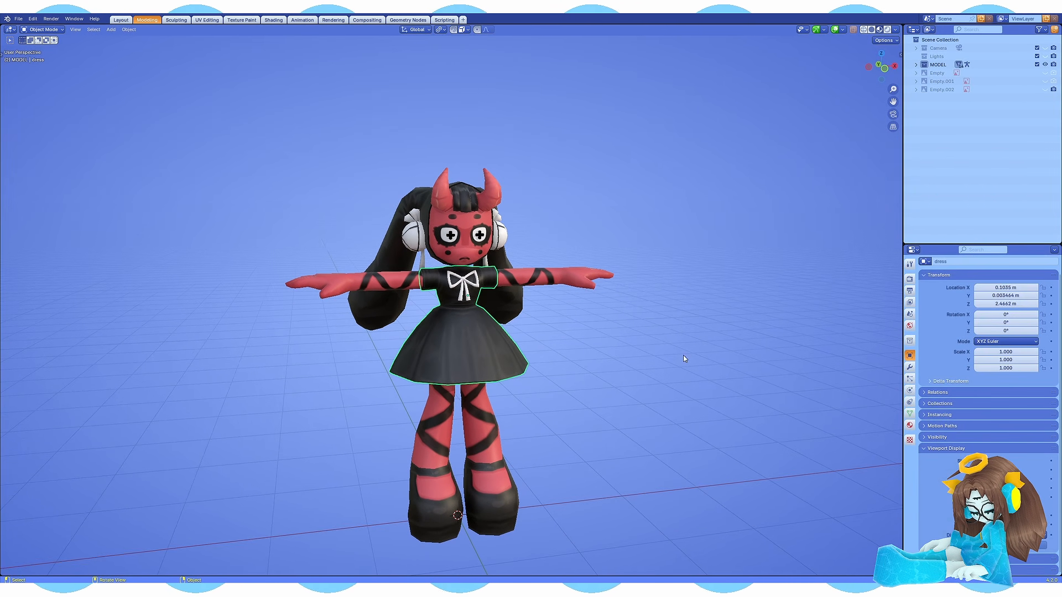
left_click(910, 425)
left_click_drag(1016, 455, 1047, 454)
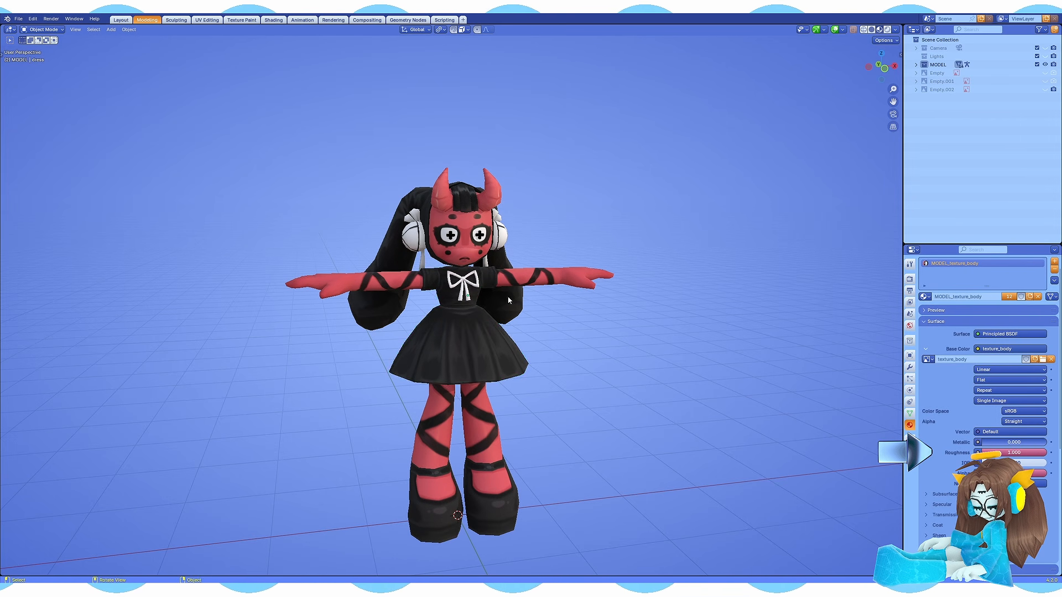
middle_click_drag(509, 300, 519, 296)
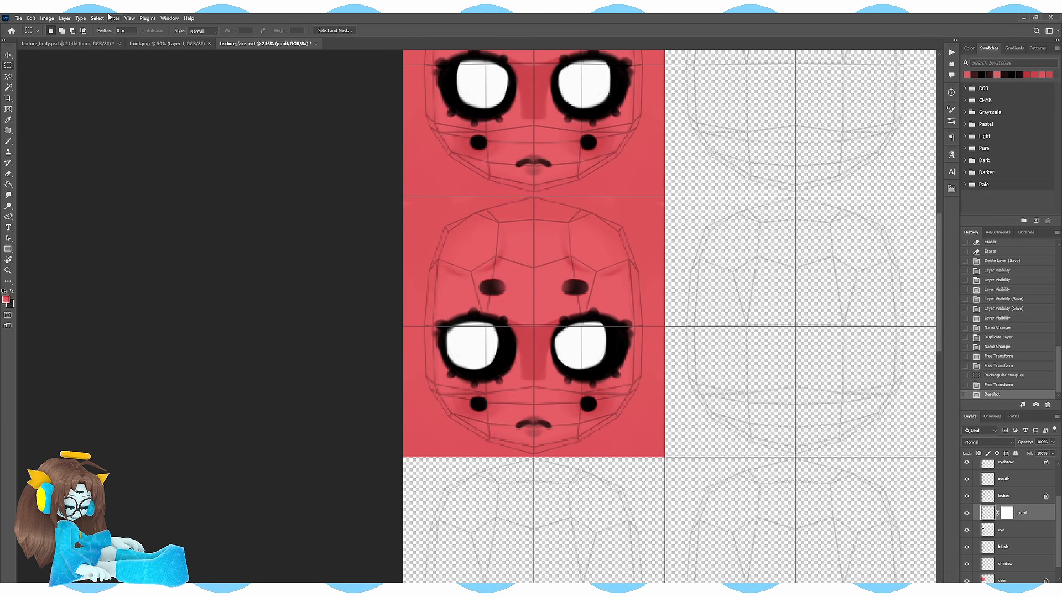
- In Photoshop, reposition the white eye shape of the second face on the face texture's pupil layer
key("Return")
key("ctrl+d")
left_click_drag(609, 353, 566, 357)
- Paint a small open mouth with white teeth on the second face's mouth layer, using a sampled color
left_click(1004, 500)
scroll(501, 427, "up", 7, "alt")
key("b")
left_click(505, 432, "alt")
left_click_drag(485, 418, 505, 433)
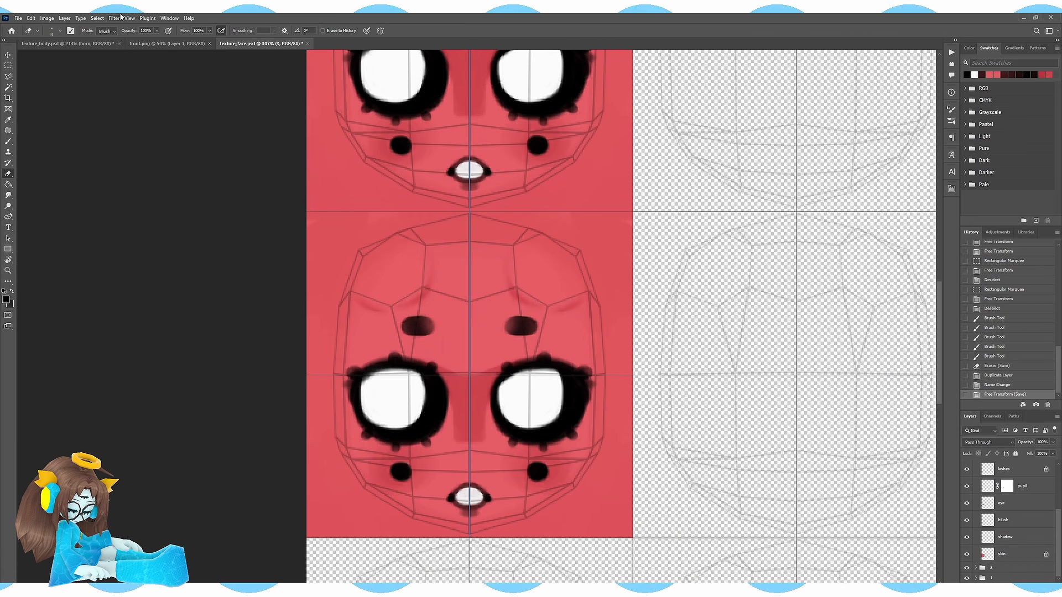
- Shift the white eye shapes of the third face slightly sideways on its pupil layer
left_click(991, 491)
key("ctrl+t")
left_click_drag(456, 397, 473, 398)
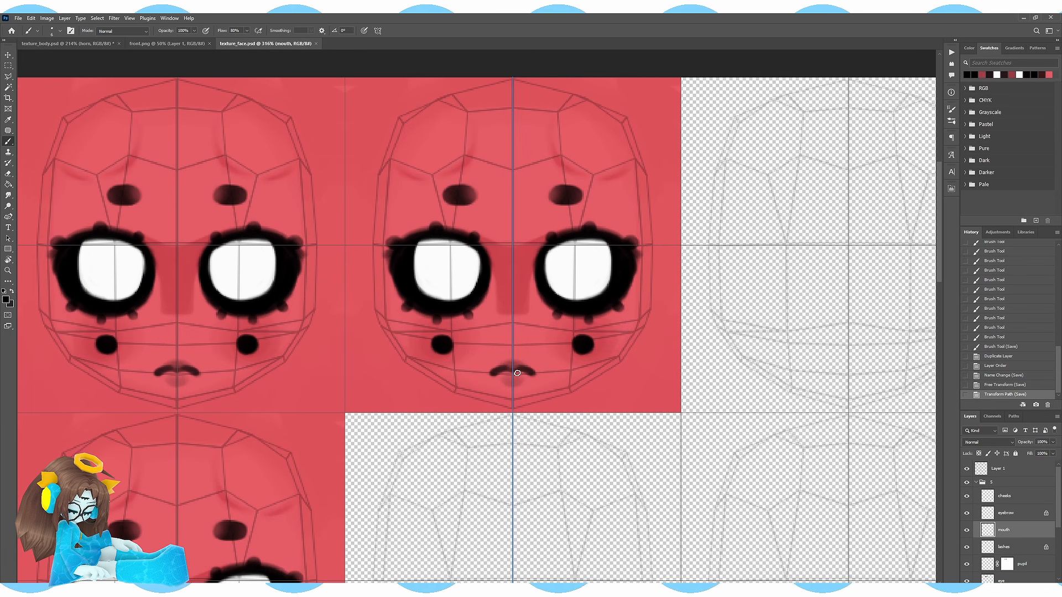
- Rework the mouth of the second column's top face into a smile and move its white eye shapes down
key("ctrl+z")
key("e")
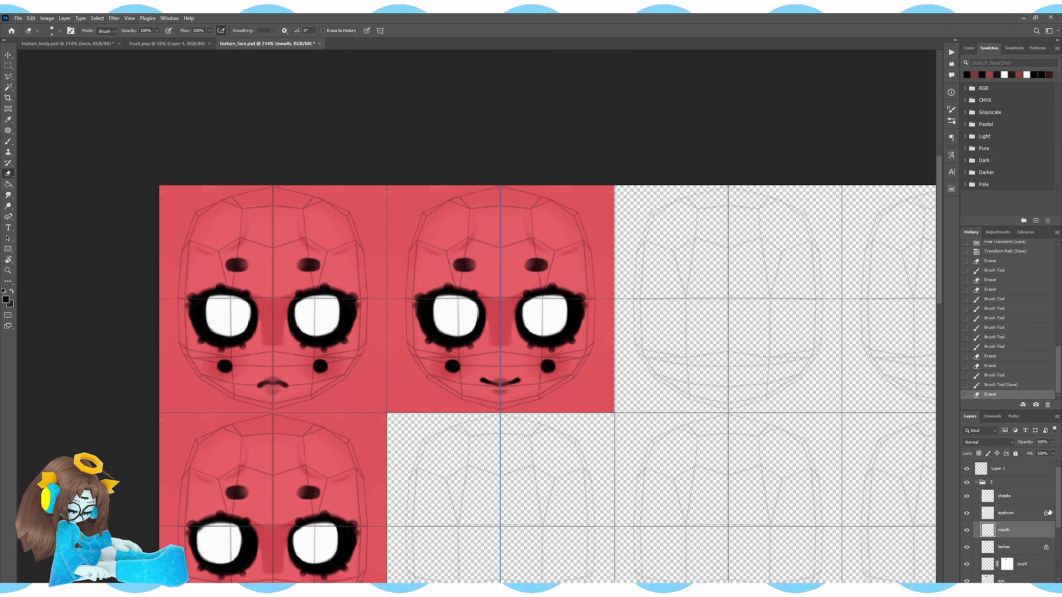
left_click(1022, 564)
key("ctrl+t")
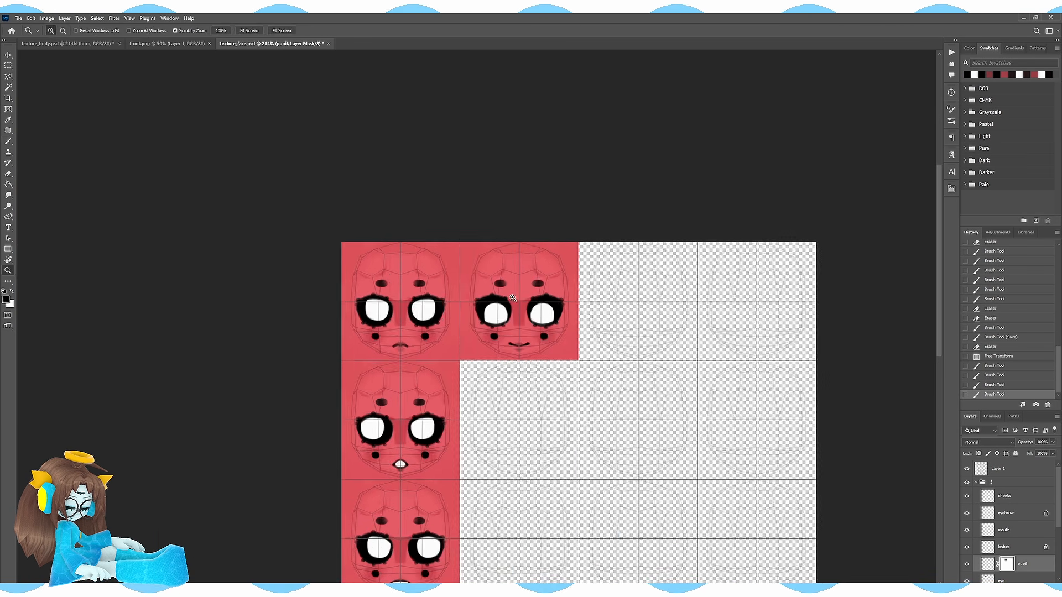
scroll(555, 254, "down", 3, "alt")
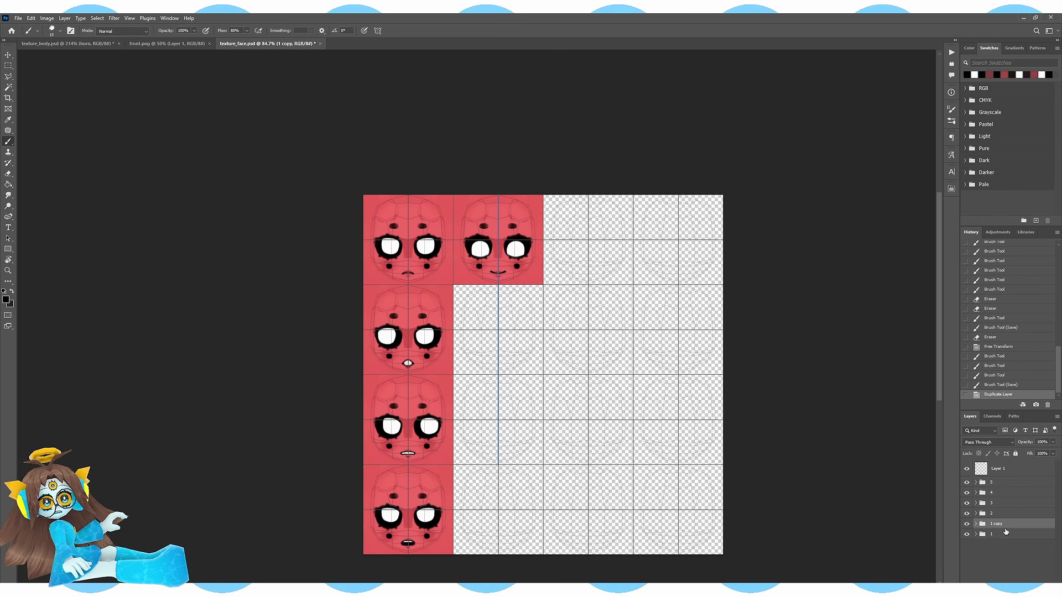
- Move the duplicated face group 1 copy above group 5 and rename it 6
left_click_drag(1003, 525, 1002, 478)
double_click(996, 483)
type("6")
key("Return")
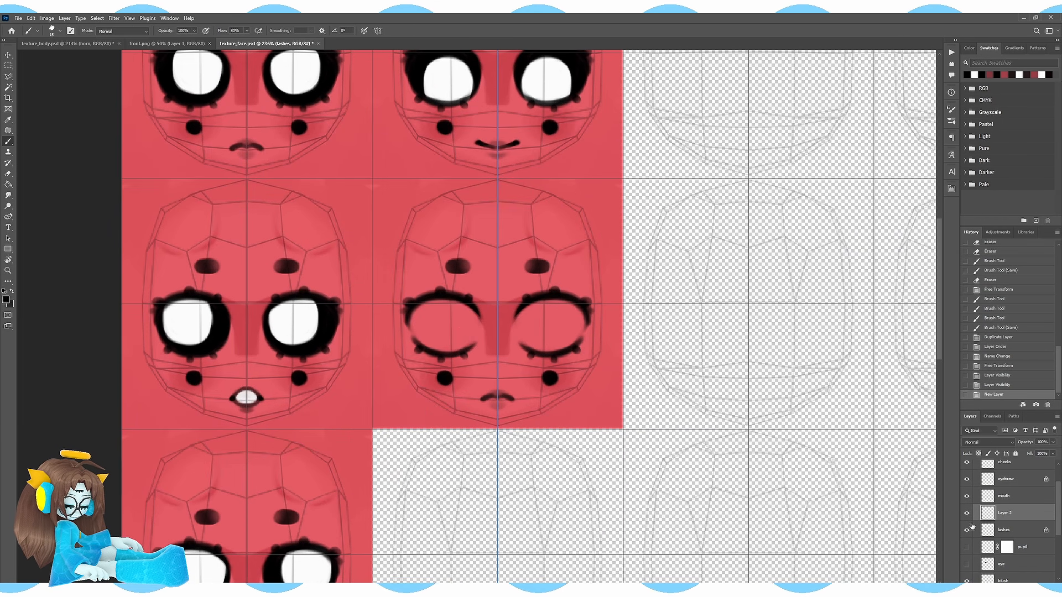
- Paint curved closed-eye lash lines on the new layer in group 6
scroll(494, 325, "up", 5, "alt")
left_click_drag(495, 325, 593, 303)
key("b")
left_click_drag(503, 357, 564, 367)
mouse_move(565, 365)
left_mouse_down()
mouse_move(589, 344)
mouse_move(581, 350)
left_mouse_up()
- Nudge the closed-eye lash layer slightly downward with Free Transform
left_click(1005, 513)
key("ctrl+t")
key("Down")
key("Down")
key("Down")
key("Down")
key("Return")
- Paint dark red eyelid shading over the closed eyes on group 6's shadow layer, using sampled colors
scroll(1005, 518, "down", 3)
left_click(1005, 518)
left_click(479, 330, "alt")
mouse_move(509, 354)
left_mouse_down()
mouse_move(564, 351)
mouse_move(509, 339)
mouse_move(564, 305)
left_mouse_up()
mouse_move(575, 316)
left_mouse_down()
mouse_move(561, 319)
mouse_move(541, 360)
left_mouse_up()
left_click(541, 288, "alt")
key("bracketleft")
key("bracketleft")
key("bracketleft")
key("bracketleft")
key("ctrl+z")
mouse_move(540, 308)
left_mouse_down()
mouse_move(545, 360)
mouse_move(564, 326)
left_mouse_up()
- Refine the closed eyelids' shading with resampled reds and a smaller brush, and save the texture
left_click(521, 335, "alt")
mouse_move(523, 354)
left_mouse_down()
mouse_move(517, 335)
mouse_move(535, 321)
left_mouse_up()
key("ctrl+z")
left_click(547, 299, "alt")
key("bracketleft")
key("bracketleft")
left_click_drag(524, 325, 550, 324)
key("ctrl+s")
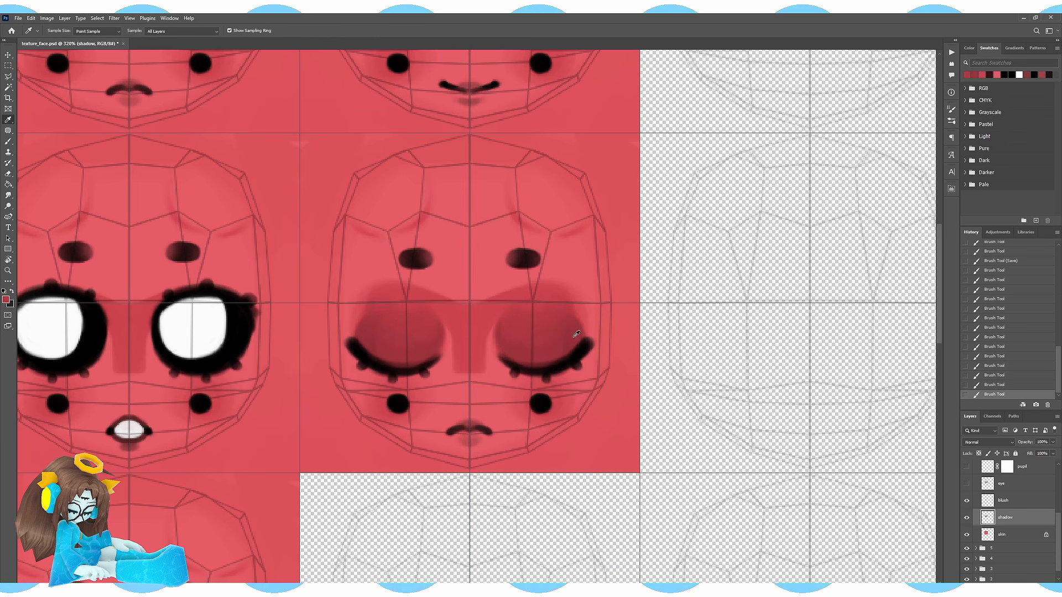
scroll(559, 311, "down", 3, "alt")
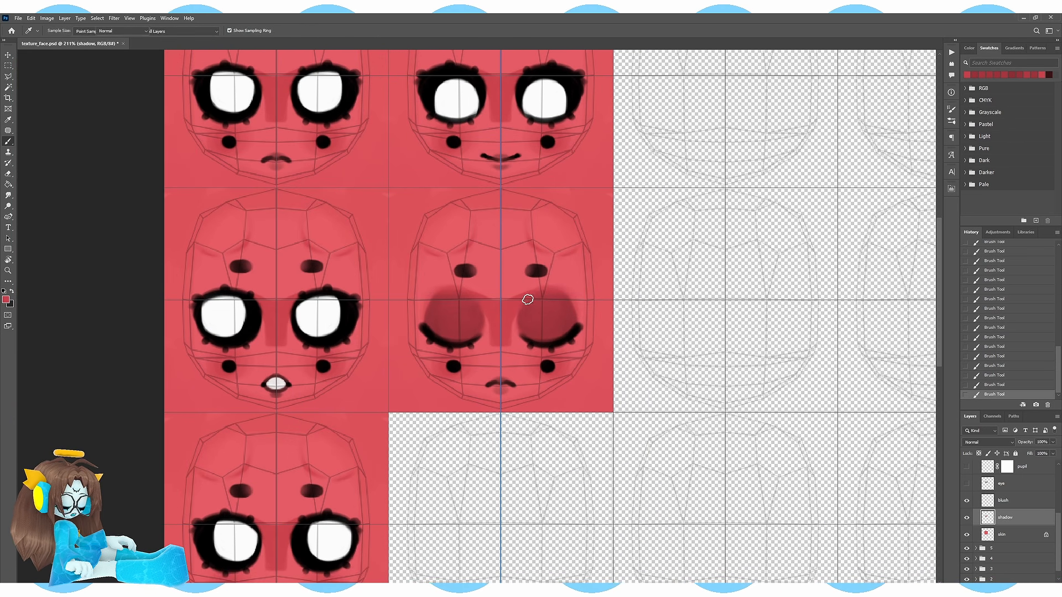
- Repaint the mouth of the closed-eyes face on group 6's mouth layer with a sampled color
scroll(1022, 505, "up", 4)
left_click(1022, 529)
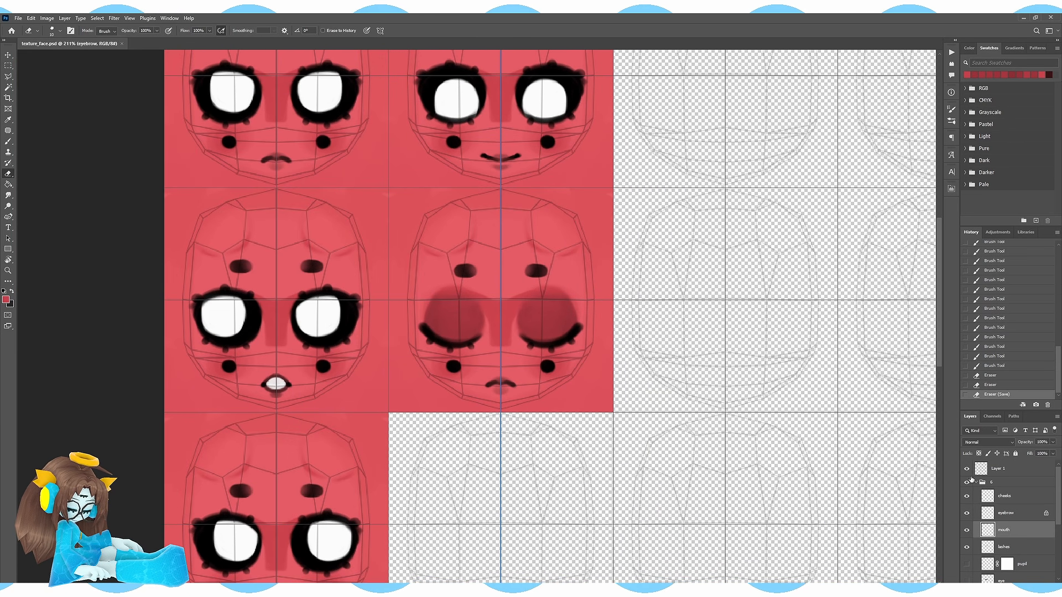
scroll(511, 387, "up", 4, "alt")
key("b")
left_click(500, 382, "alt")
mouse_move(498, 382)
left_mouse_down()
mouse_move(533, 383)
mouse_move(498, 394)
left_mouse_up()
key("e")
key("b")
key("ctrl+z")
left_click_drag(497, 387, 528, 389)
left_click_drag(520, 332, 513, 397)
- Refine the closed-eyes face's mouth into a wide, thin frown with resampled colors
key("b")
left_click(489, 119, "alt")
left_click_drag(499, 447, 484, 465)
left_click_drag(522, 456, 519, 454)
key("b")
left_click(511, 454, "alt")
left_click_drag(512, 453, 514, 455)
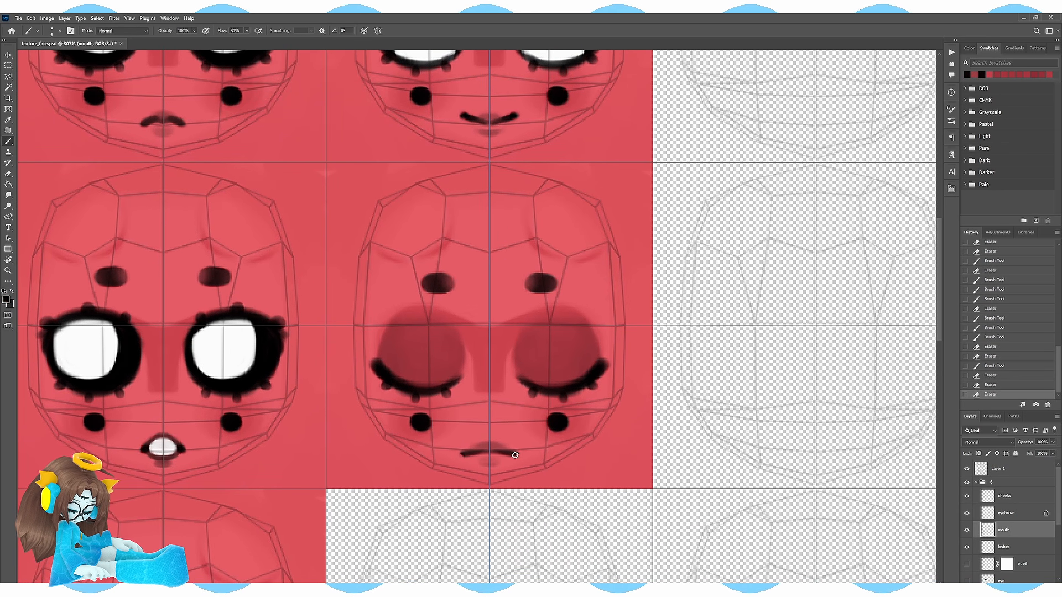
key("ctrl+0")
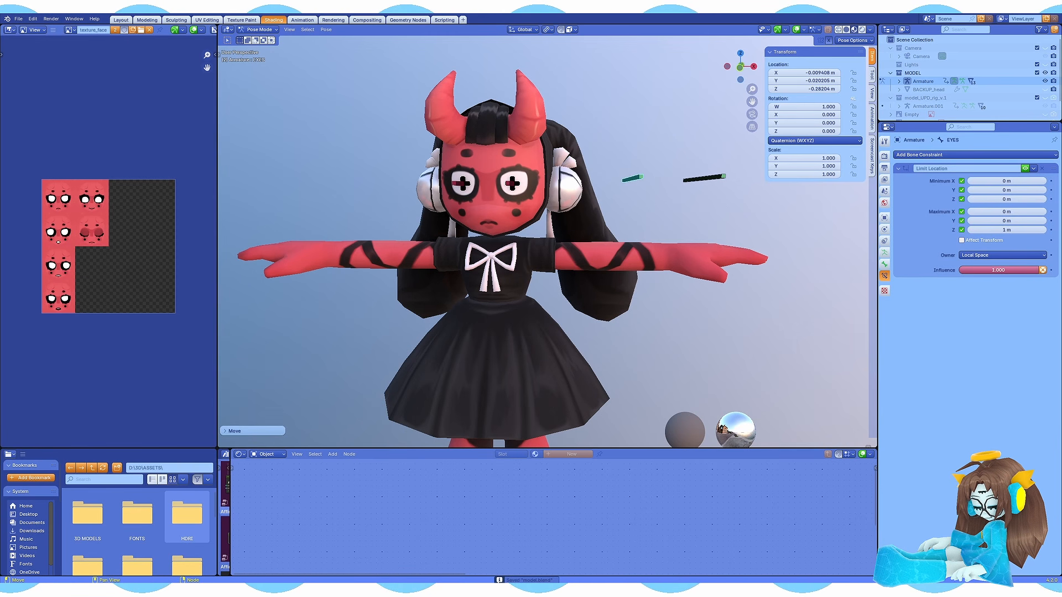
middle_click_drag(520, 326, 565, 324)
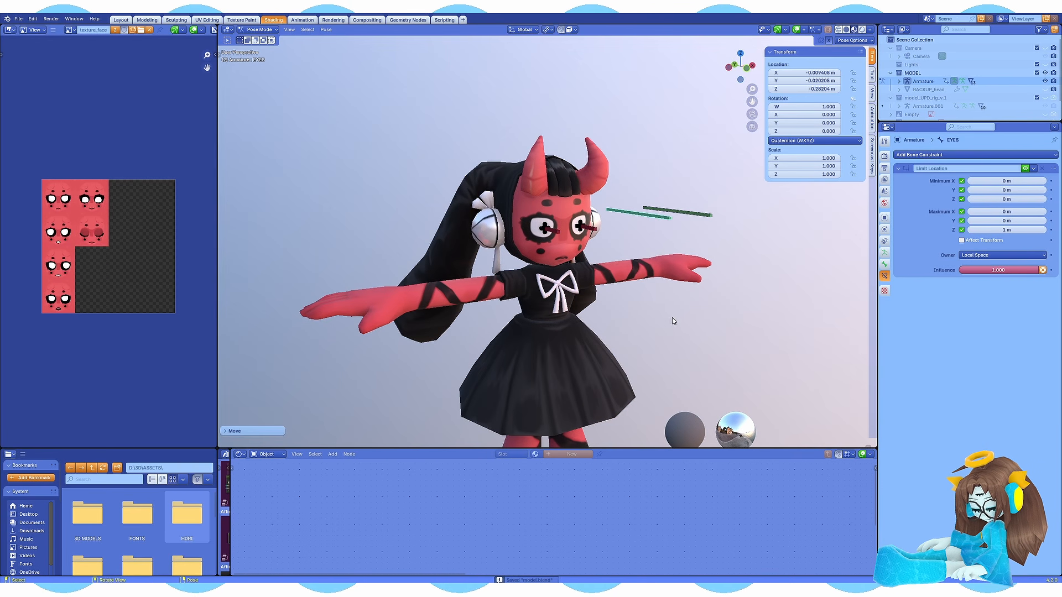
middle_click_drag(673, 321, 654, 326)
scroll(533, 359, "down", 3)
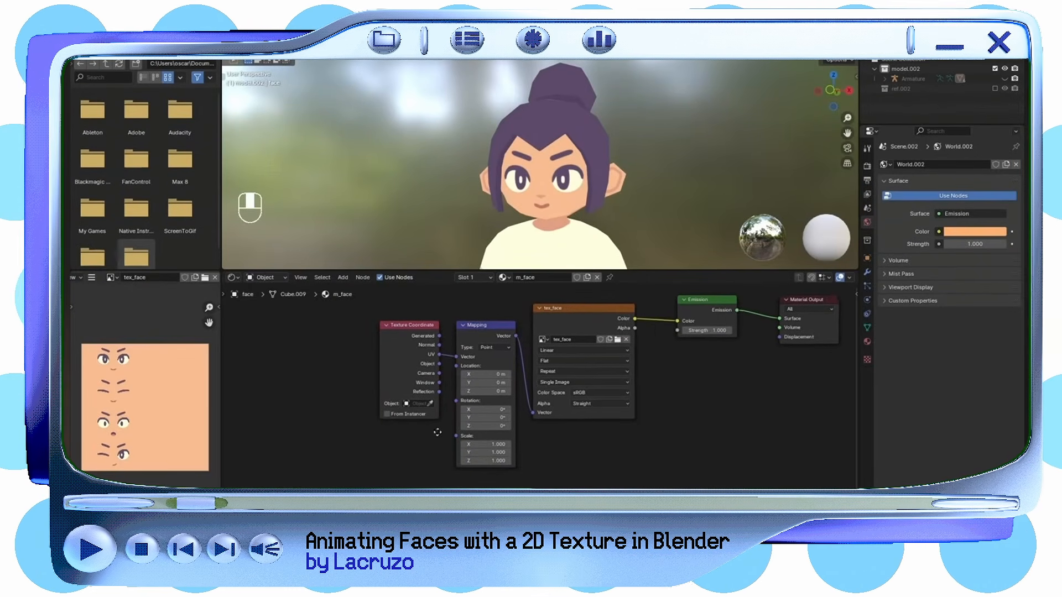
- Adjust the face material's Mapping Y location and set the driver variable's object to Armature
middle_click_drag(437, 431, 495, 449)
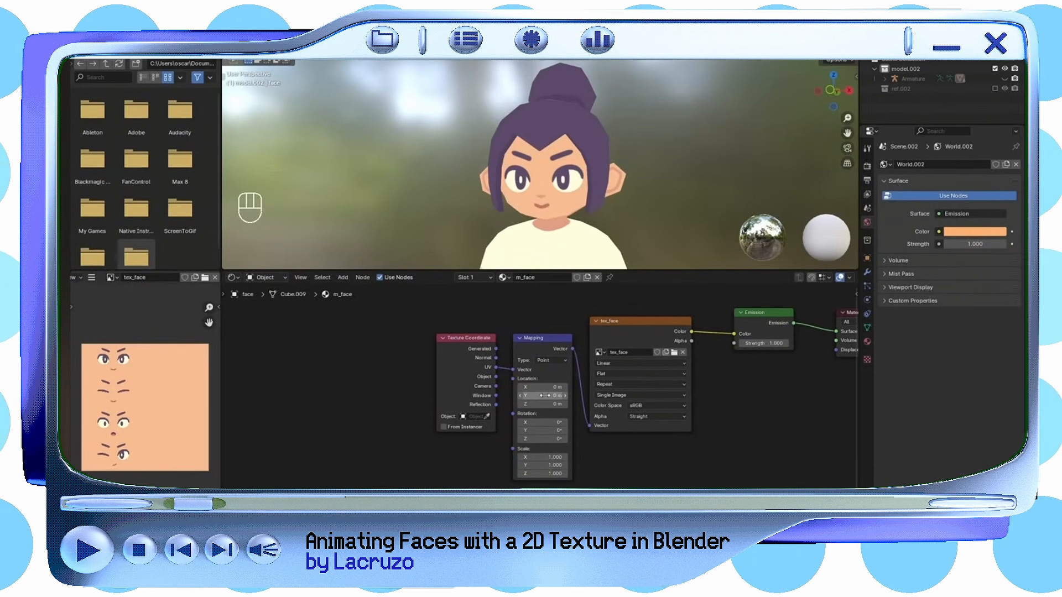
mouse_move(542, 395)
left_mouse_down("shift")
mouse_move(532, 395)
mouse_move(557, 396)
mouse_move(534, 395)
left_mouse_up("shift")
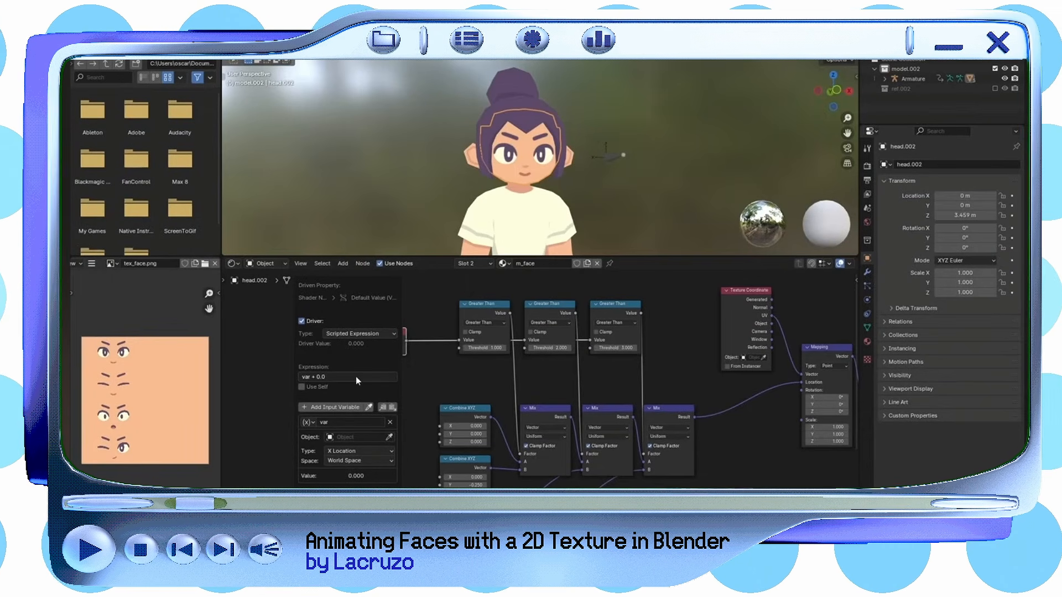
left_click(362, 437)
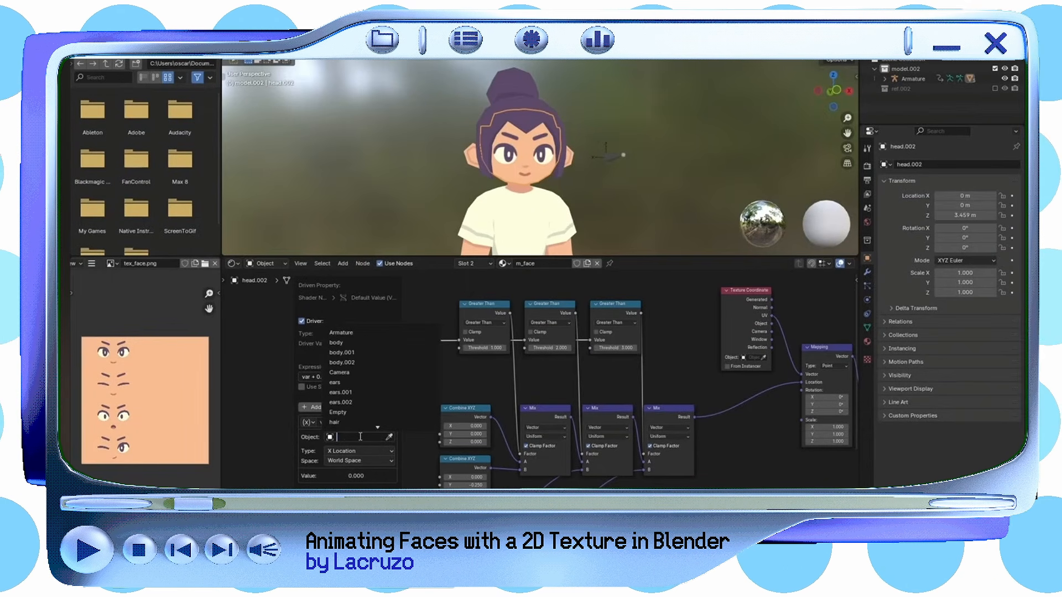
left_click(347, 333)
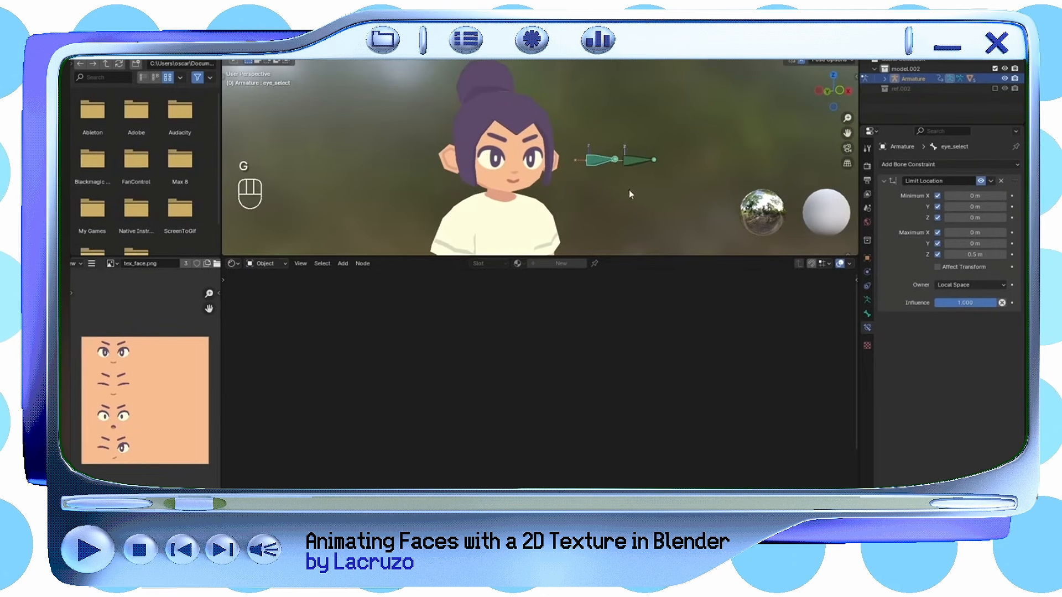
- Move the eye_select and mouth_select bones to switch the face's eye and mouth expressions
key("g")
left_click(641, 171)
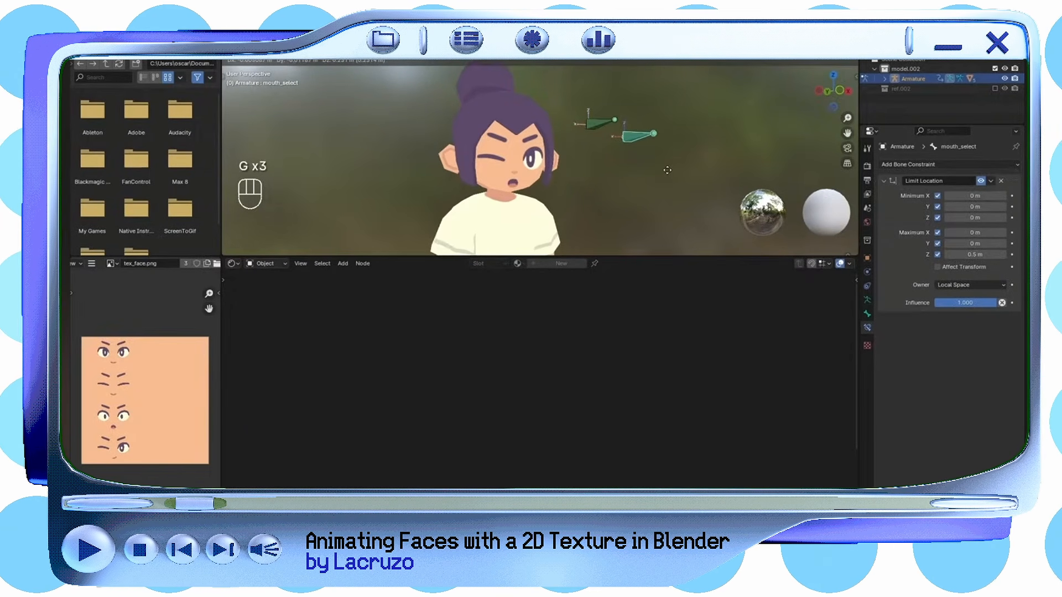
left_click(667, 170)
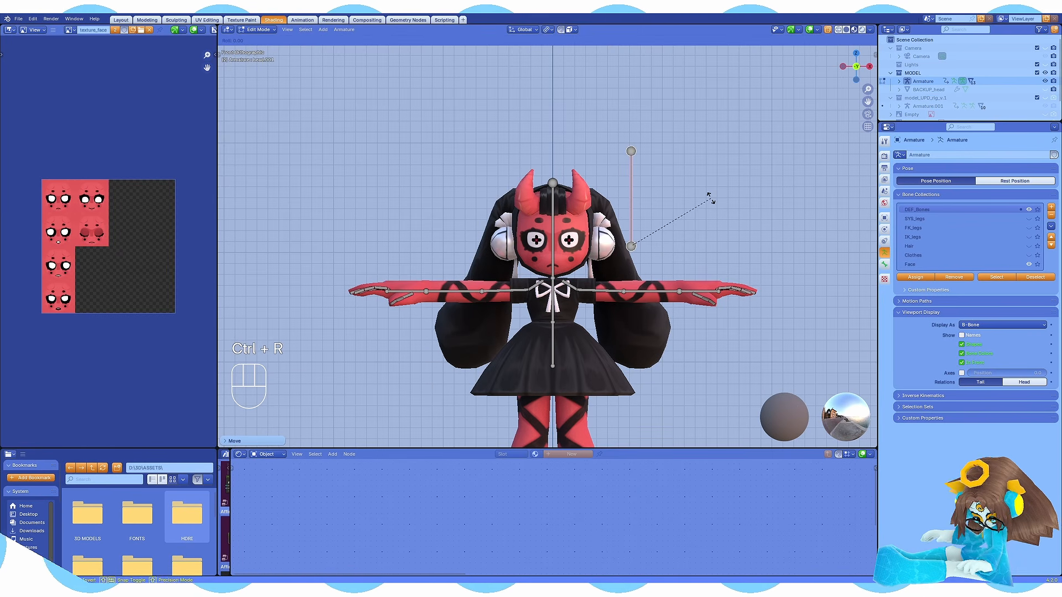
- Rotate the new control bone beside the head to lie along the Y axis and set its roll to 0
left_click(656, 218)
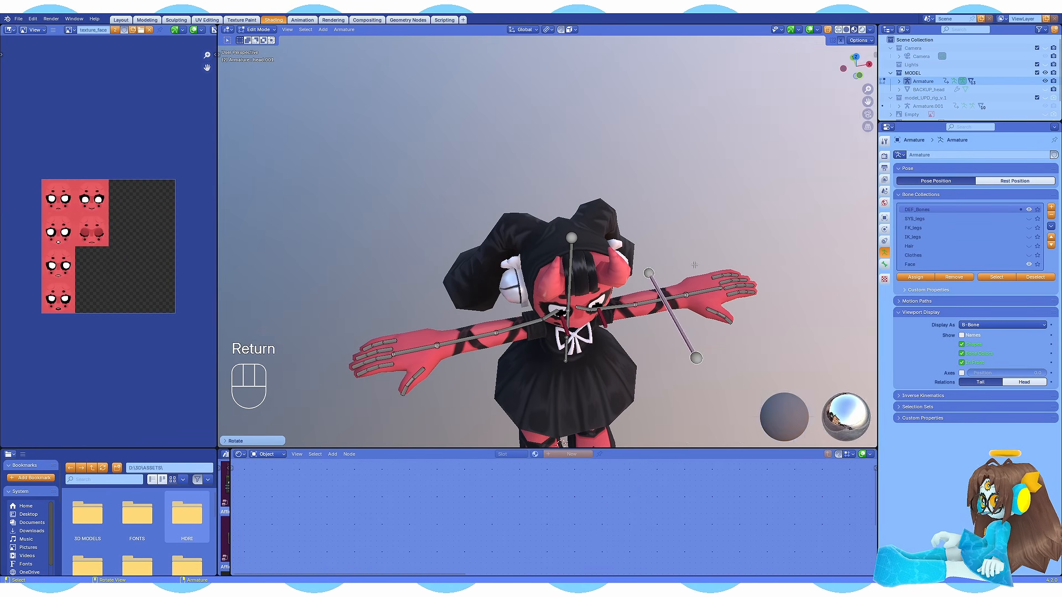
key("n")
left_click(815, 151)
type("0")
key("Return")
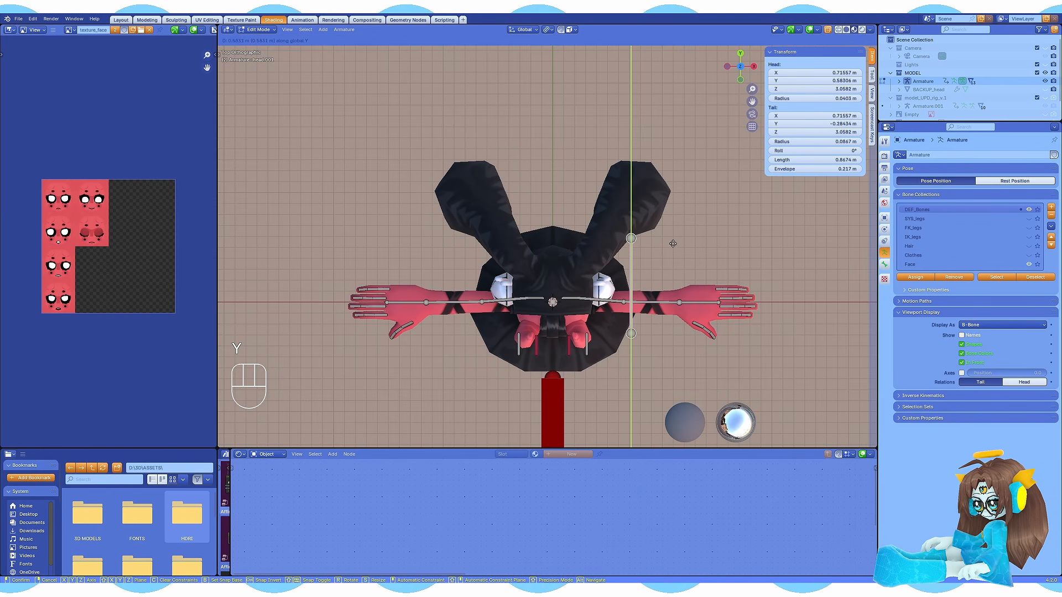
- Duplicate the control bone along the X axis and parent the control bones
key("shift+d")
key("x")
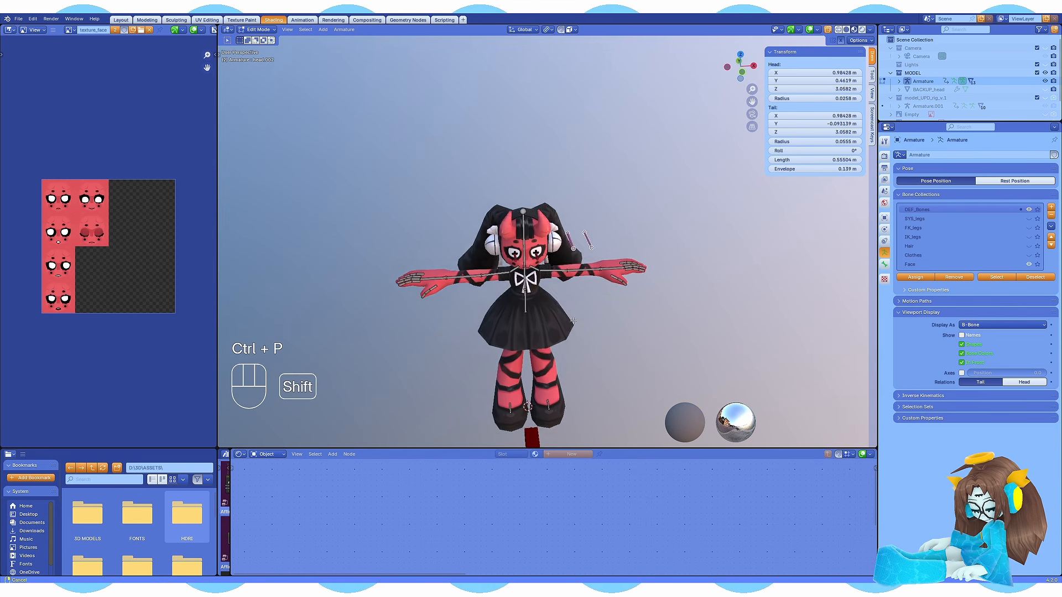
key("n")
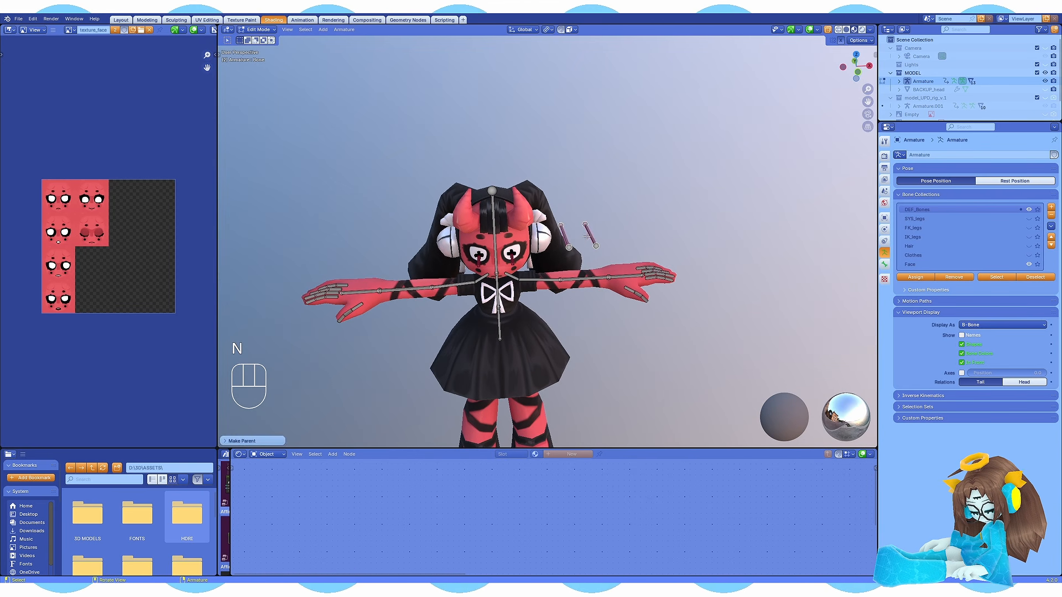
- Save the file and open the MOUTH bone's constraint settings
key("ctrl+s")
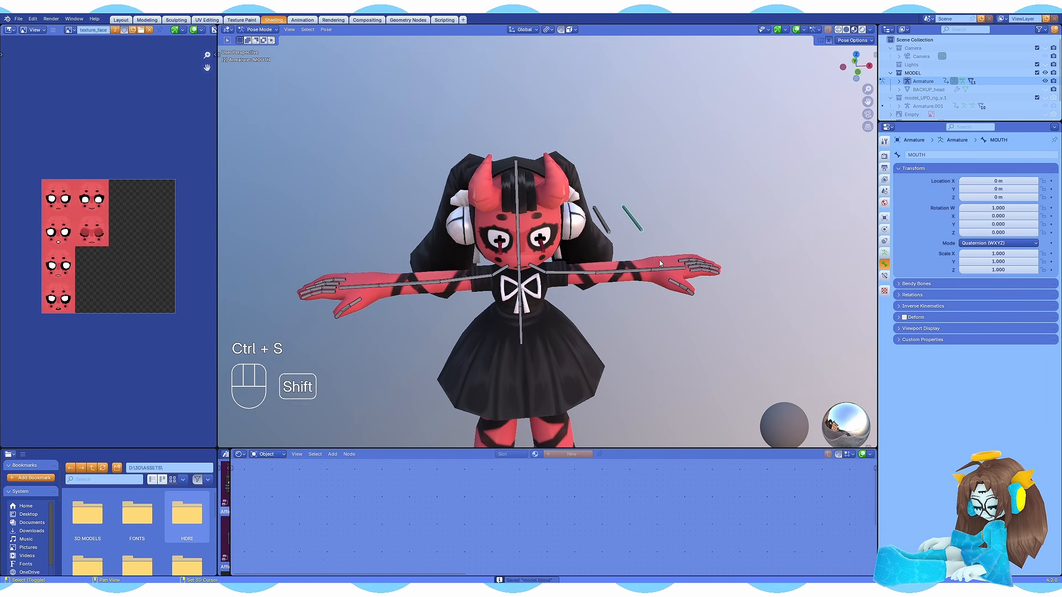
left_click(884, 276)
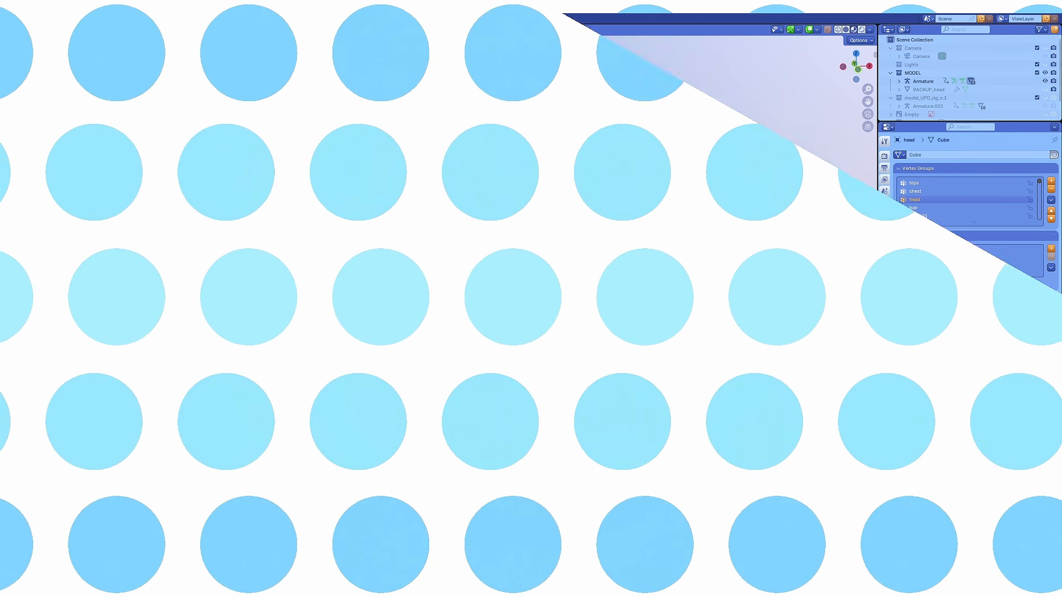
- Save the file and enlarge the shader node editor showing the MODEL_texture_eyes material
key("ctrl+s")
key("ctrl+s")
left_click_drag(620, 305, 631, 202)
scroll(659, 299, "down", 4)
middle_click_drag(719, 310, 417, 319, "shift")
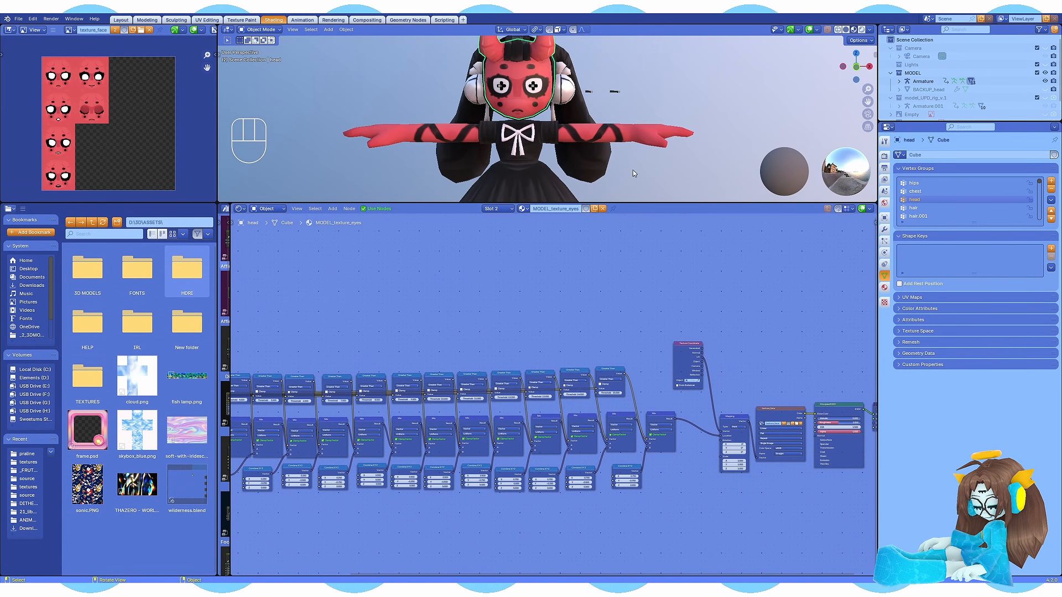
- Examine the MODEL_texture_eyes node chain from the Value node through the Greater Than, Mix and Combine XYZ nodes to the Mapping node
scroll(447, 375, "down", 3)
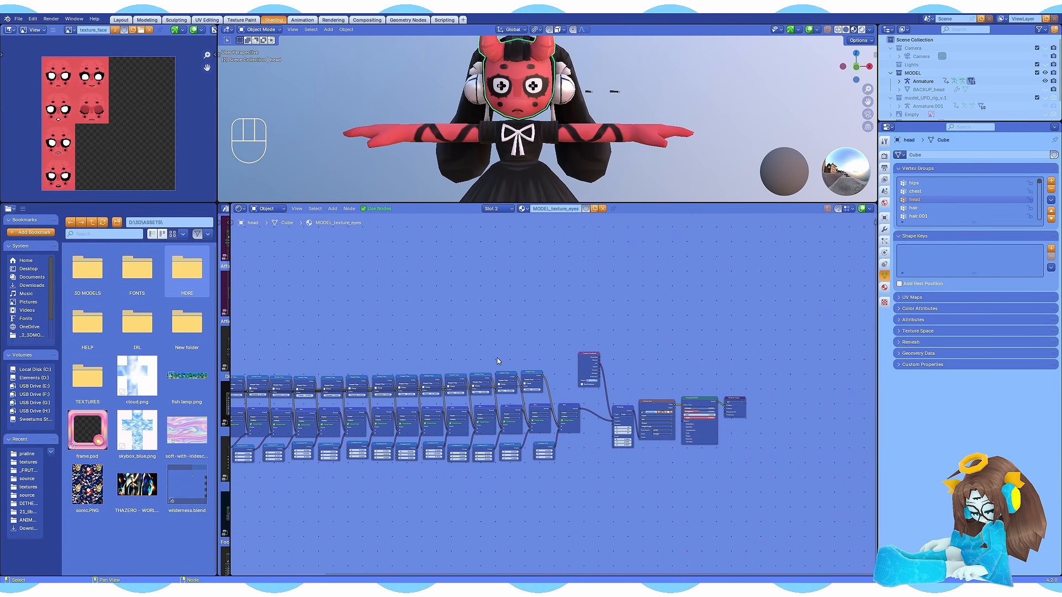
middle_click_drag(497, 361, 343, 333)
scroll(673, 440, "up", 5)
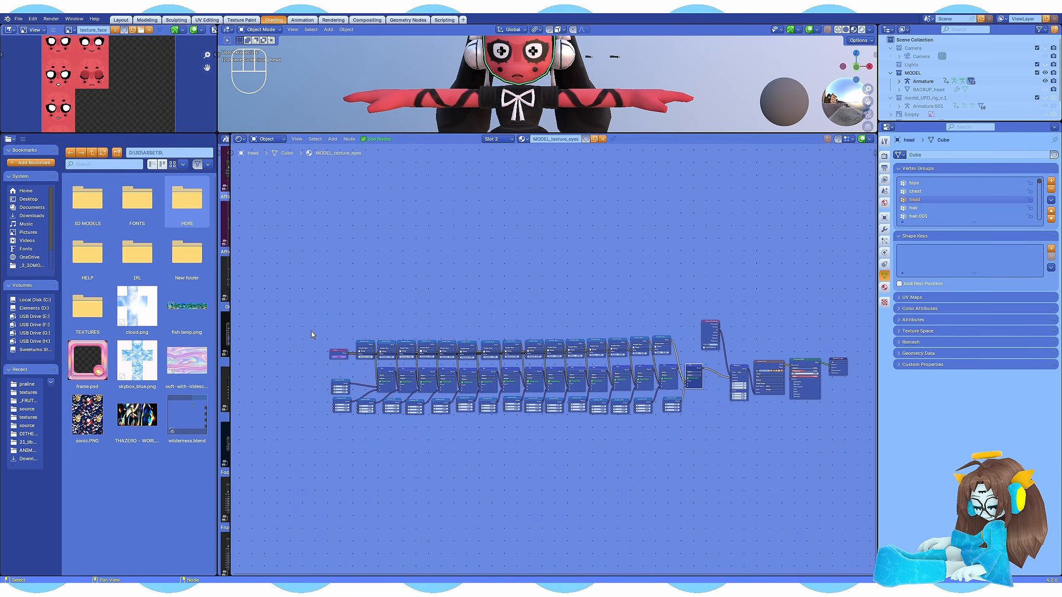
left_click_drag(284, 303, 654, 434)
left_click_drag(692, 454, 692, 455)
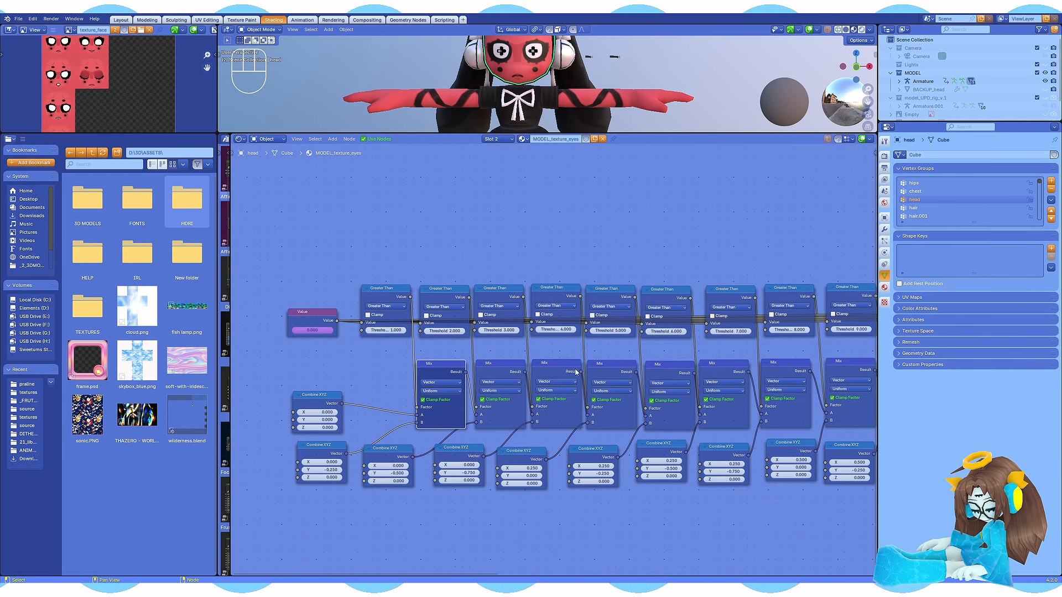
middle_click_drag(706, 360, 487, 358)
middle_click_drag(744, 368, 532, 369)
middle_click_drag(372, 376, 737, 381)
middle_click_drag(387, 365, 635, 369)
middle_click_drag(388, 361, 465, 362)
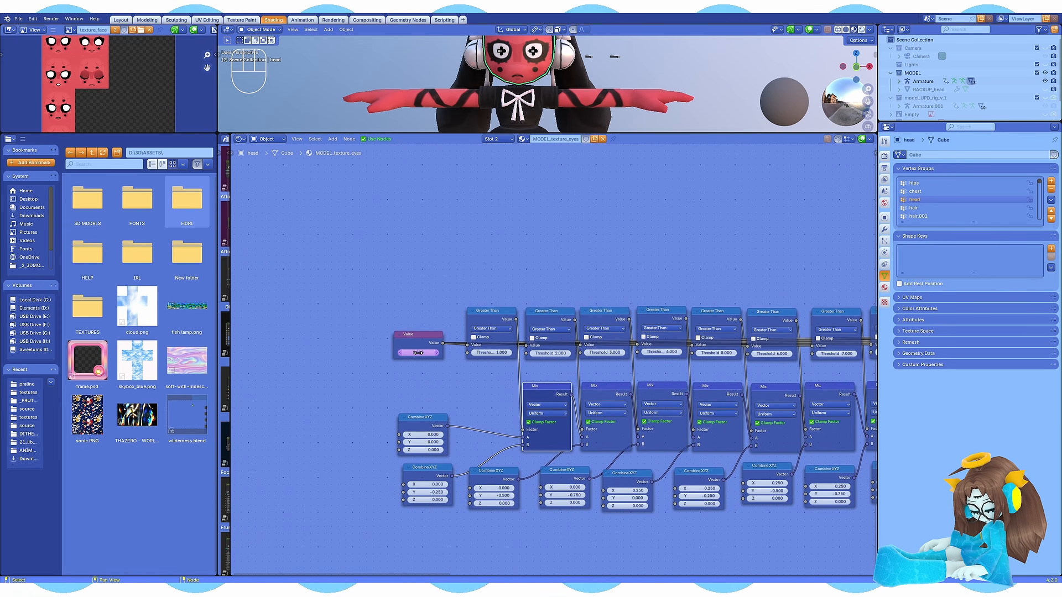
left_click_drag(413, 334, 415, 336)
left_click_drag(632, 132, 638, 239)
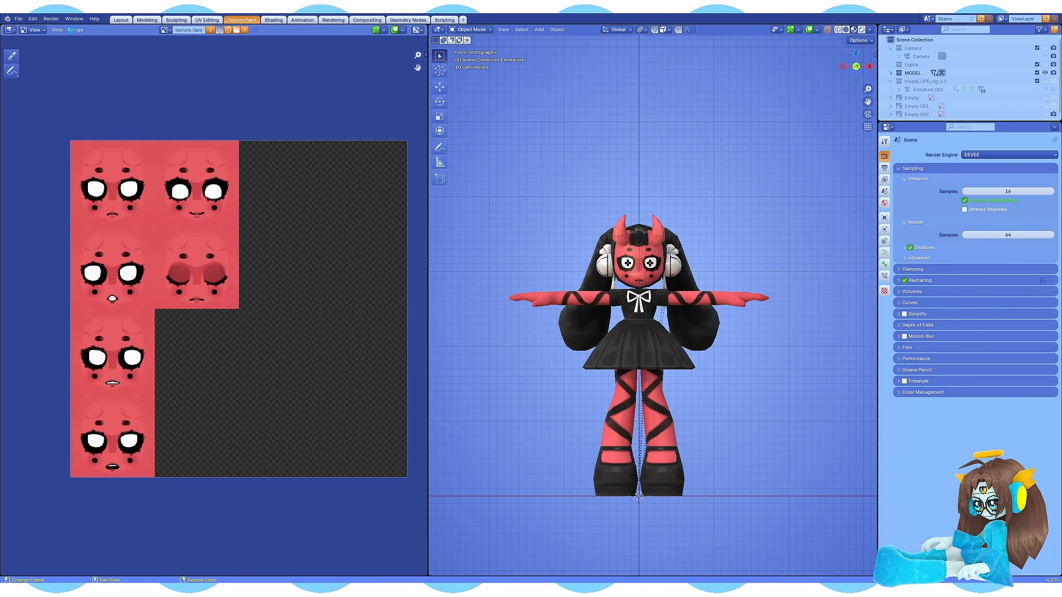
- Reload the texture_face image and move the EYES bone to test the switching eye expressions
left_click(75, 30)
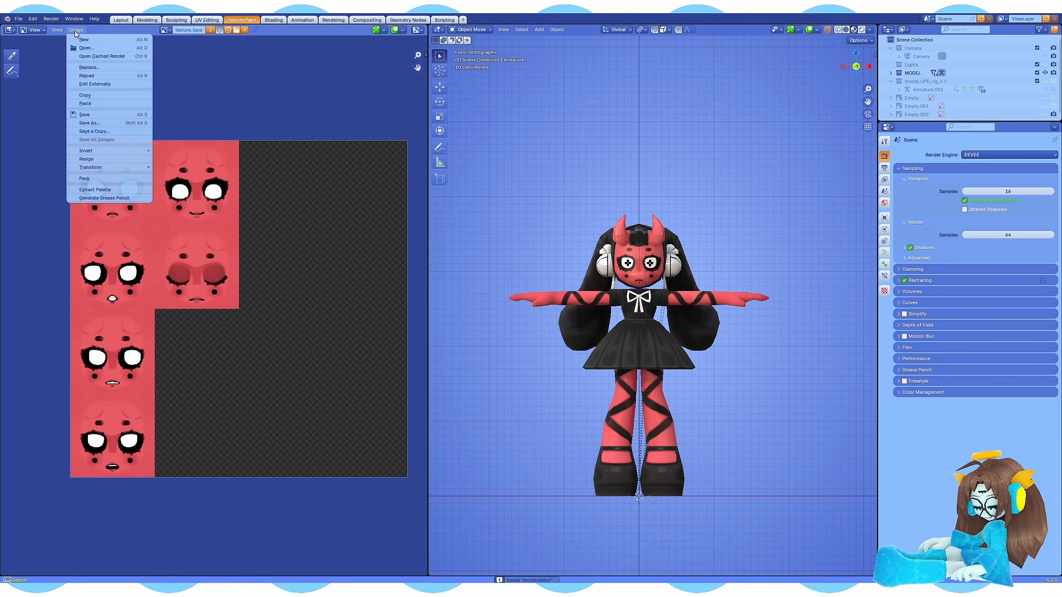
left_click(86, 77)
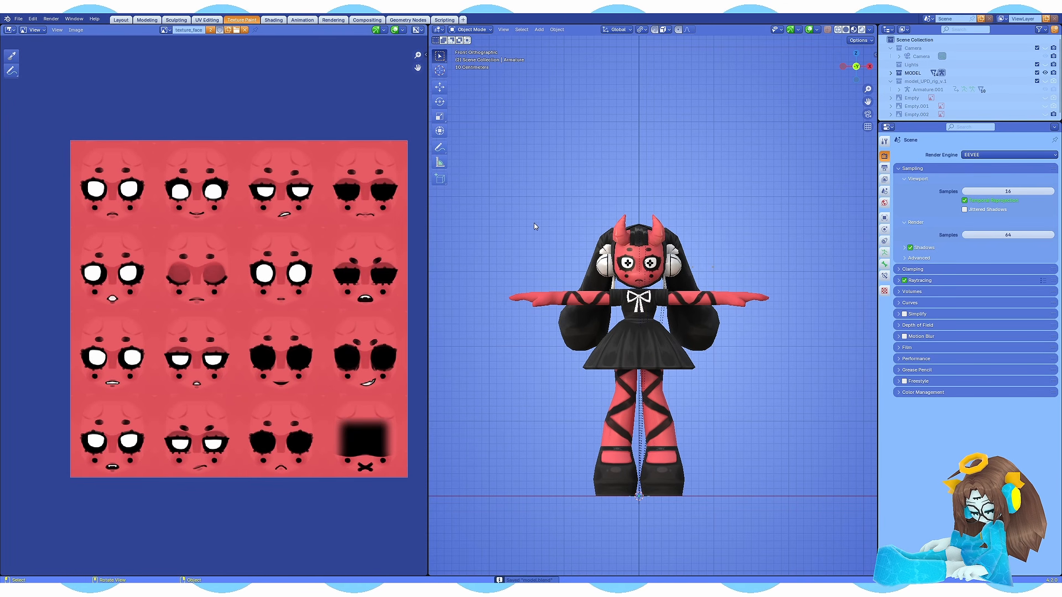
key("g")
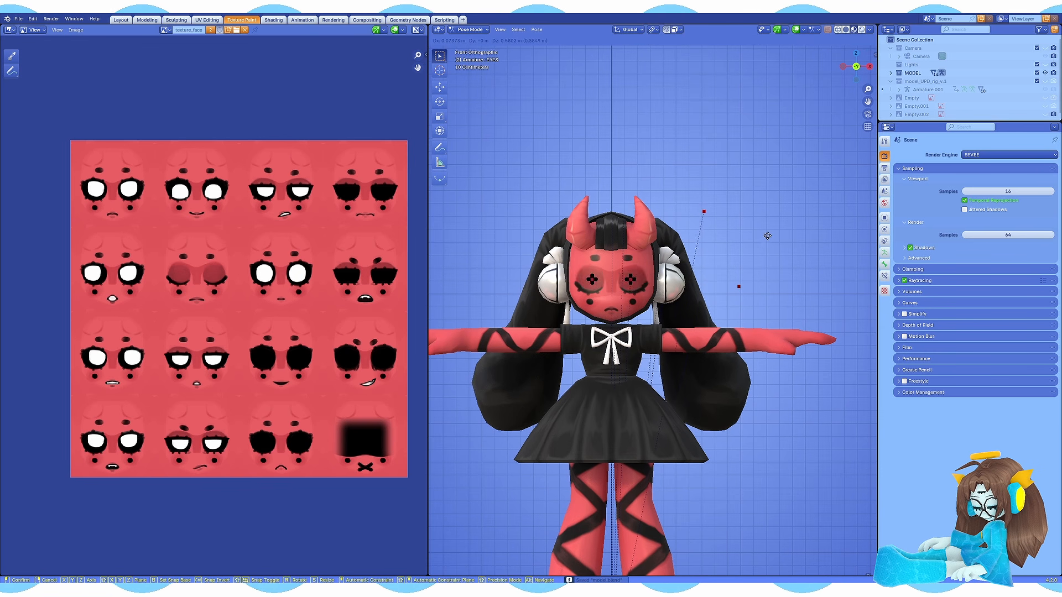
left_click(884, 275)
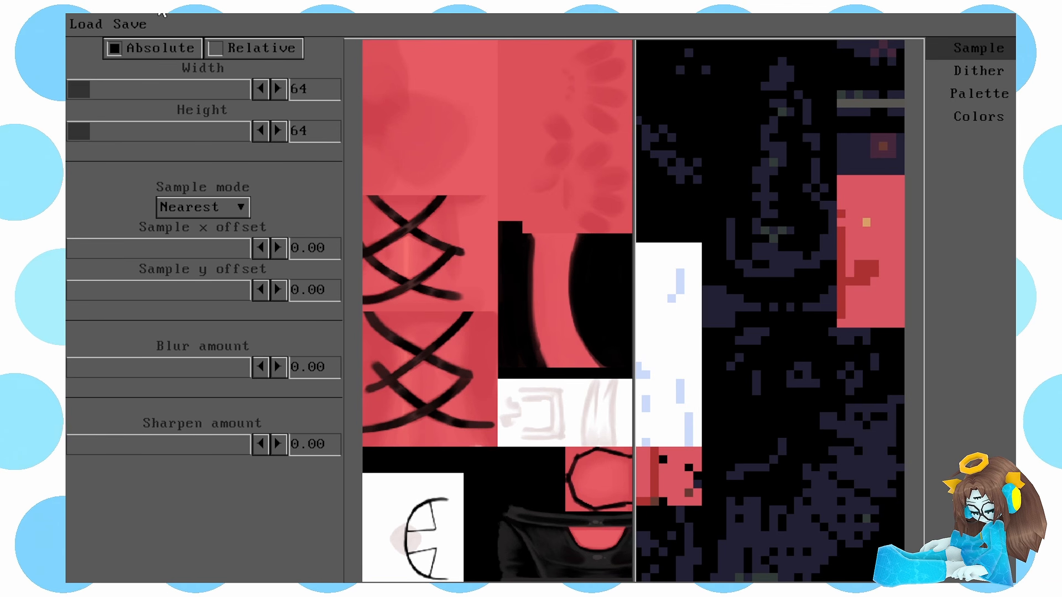
- Switch to the pixel-art image converter and set the texture's sampling to Relative with X and Y scale of 2
left_click_drag(618, 311, 602, 360)
left_click(269, 44)
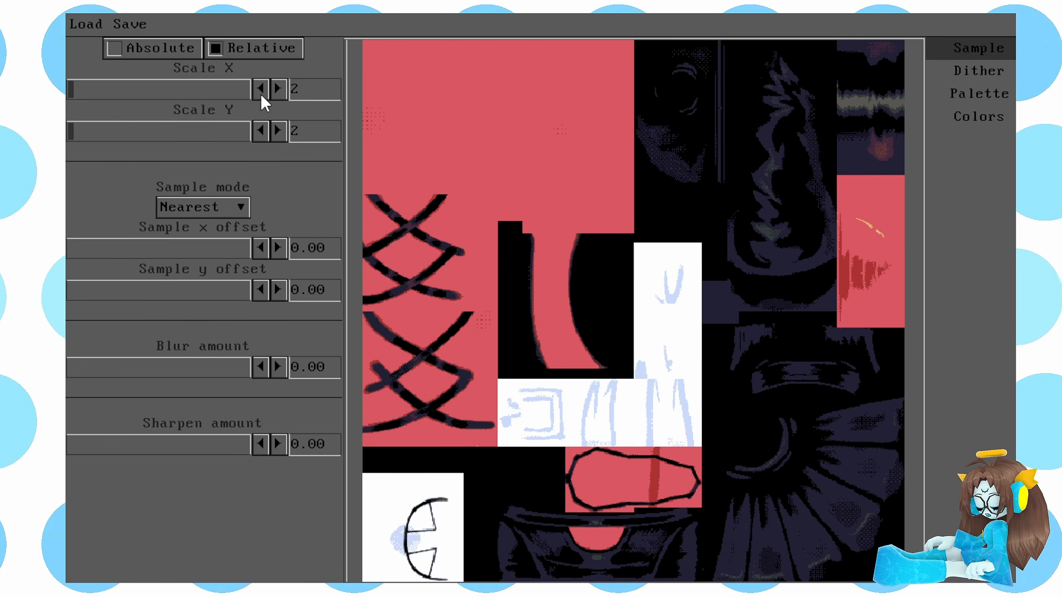
left_click(261, 91)
left_click(279, 92)
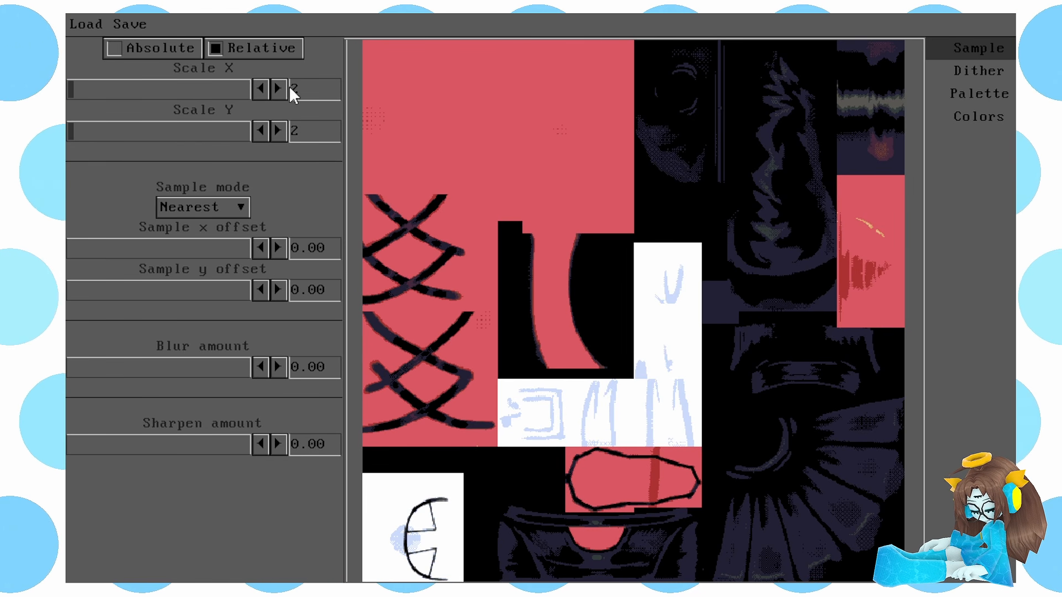
left_click_drag(415, 264, 345, 211)
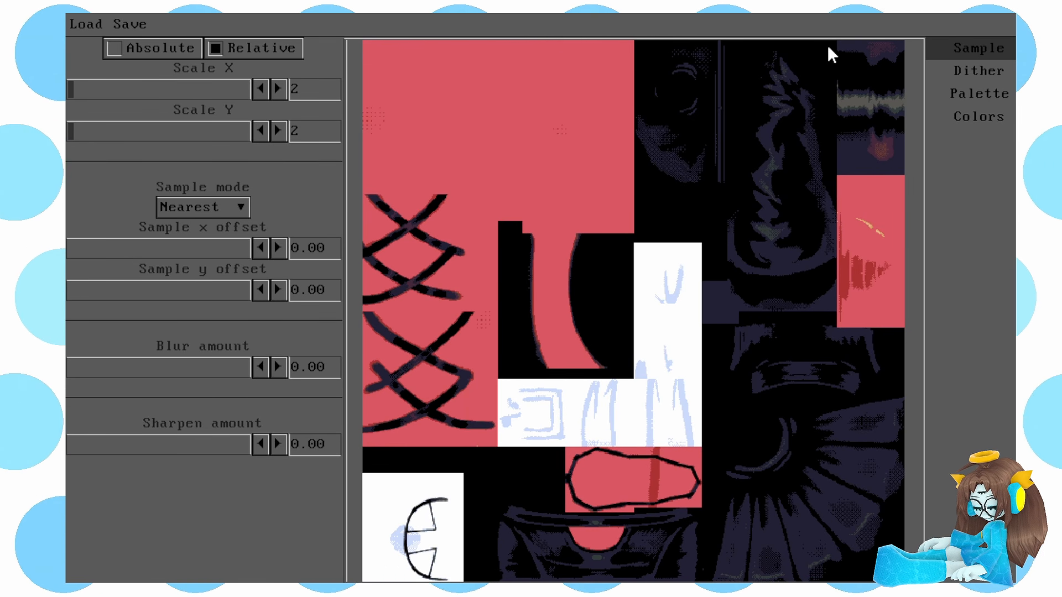
- Generate k-means++ palettes from the body texture, comparing different color counts including 32 and 16
left_click(977, 115)
left_click(998, 95)
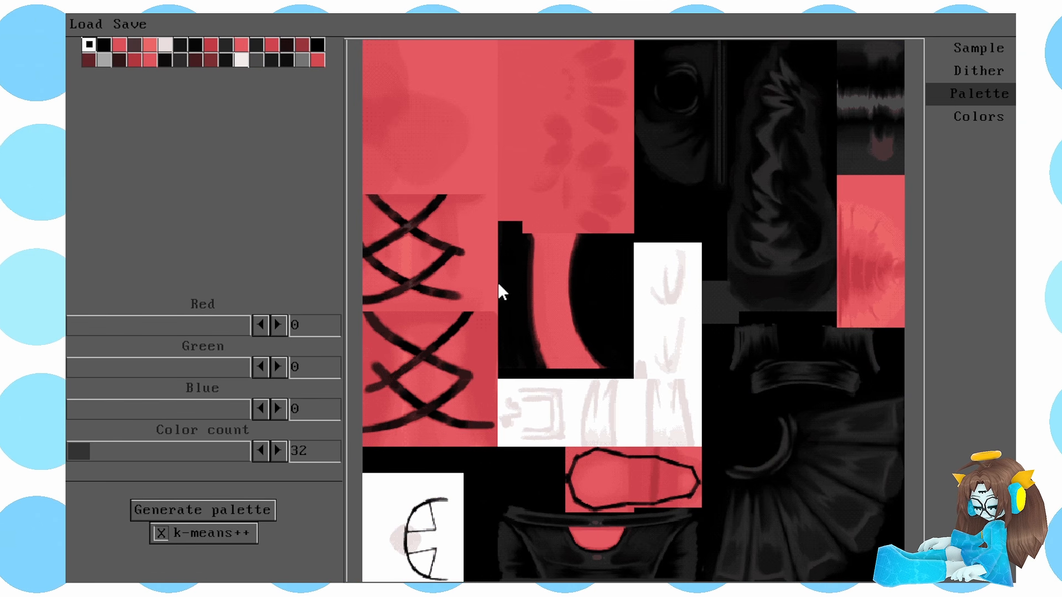
left_click(263, 454)
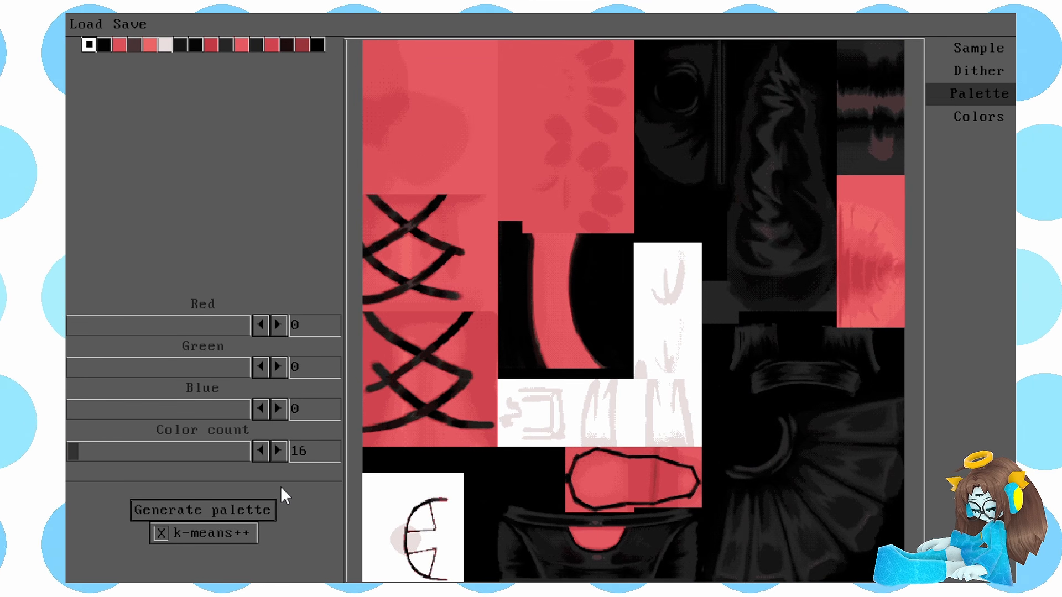
left_click(260, 512)
left_click(278, 453)
left_click(260, 513)
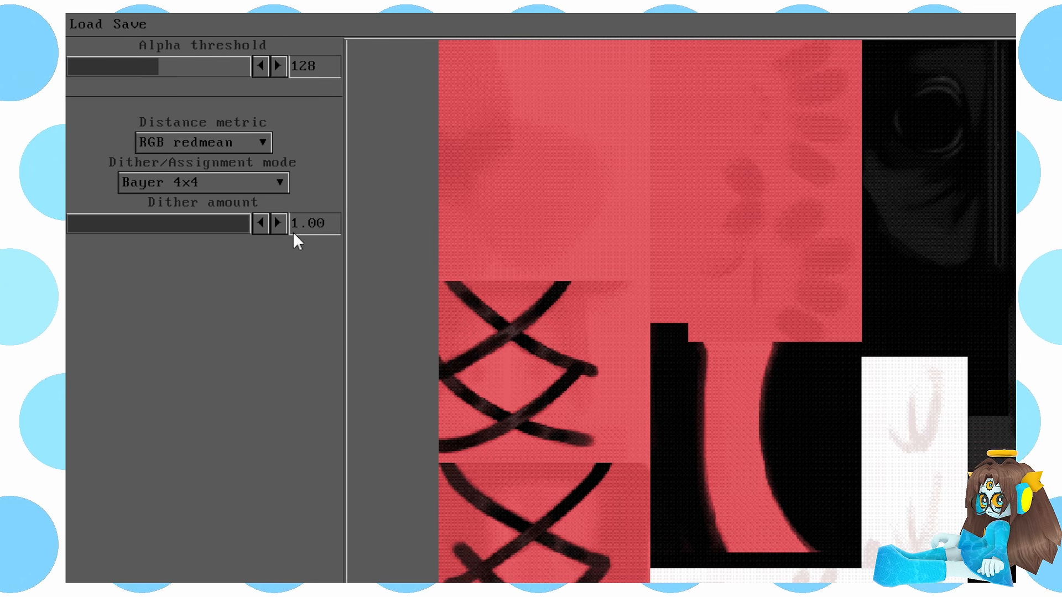
- Set the dither mode to Bayer 8x8 with a dither amount of 0.52
left_click(260, 182)
left_click(221, 232)
left_click(169, 222)
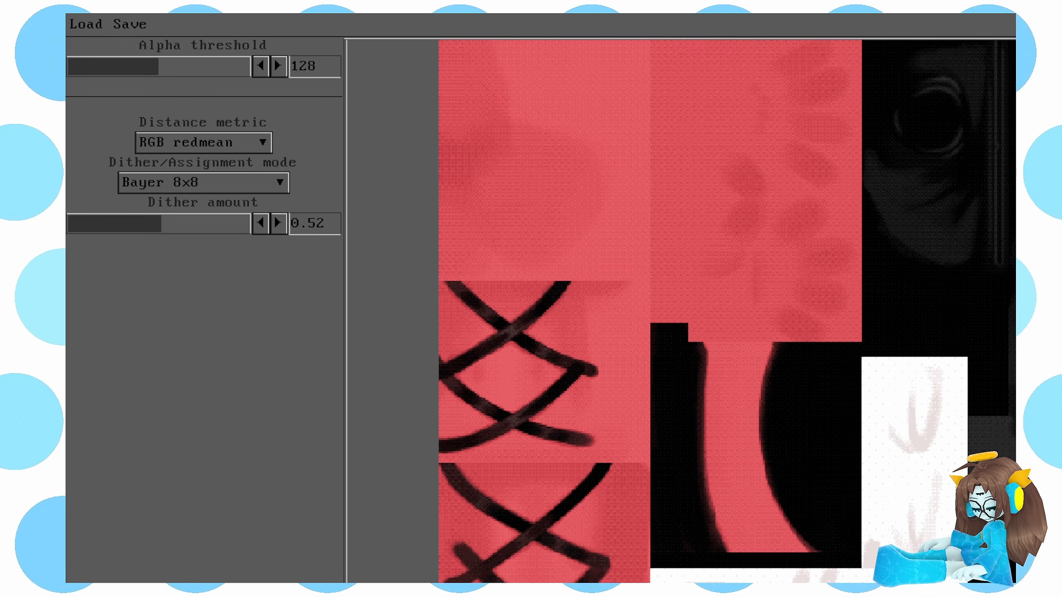
- Compare the RGB weighted, RGB euclidian, CIE76 and CIEDE2000 distance metrics on the dithered body texture
scroll(835, 413, "up", 1)
left_click(213, 143)
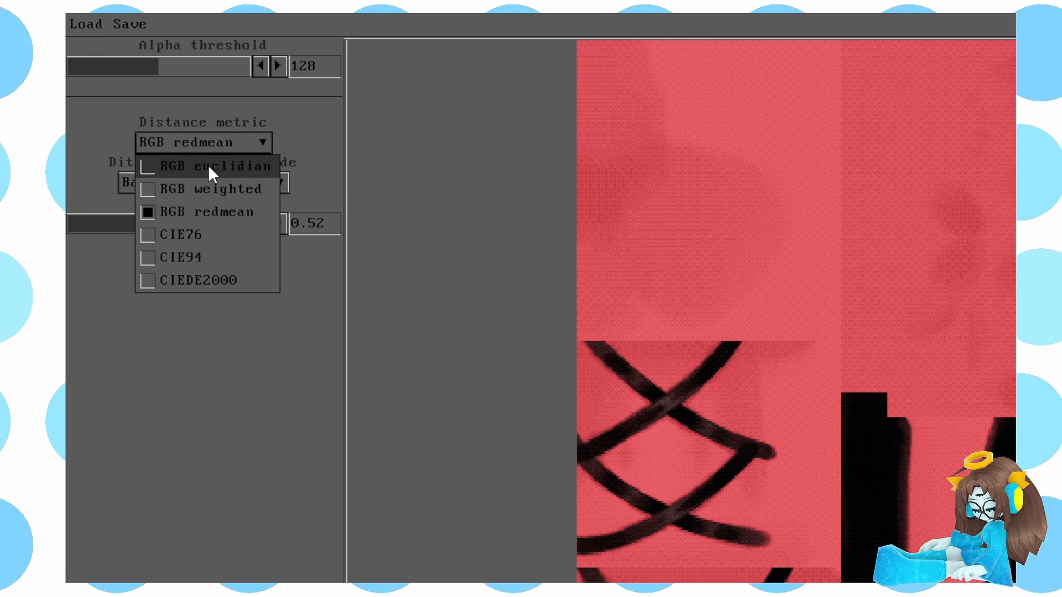
left_click(208, 189)
left_click(206, 143)
left_click(205, 167)
left_click(203, 143)
left_click(198, 236)
left_click(200, 143)
left_click(200, 281)
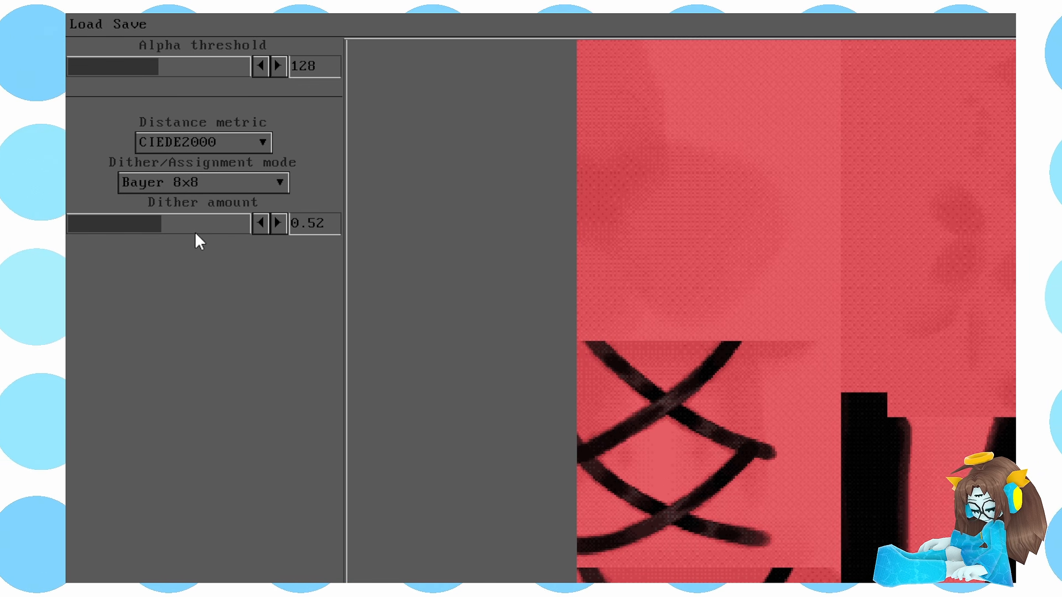
- Try a dither amount of 1.00 and the CIE94 metric, and settle on RGB redmean with a dither amount of 0.70
left_click(220, 227)
left_click(210, 142)
left_click(203, 258)
left_click(213, 143)
left_click(205, 212)
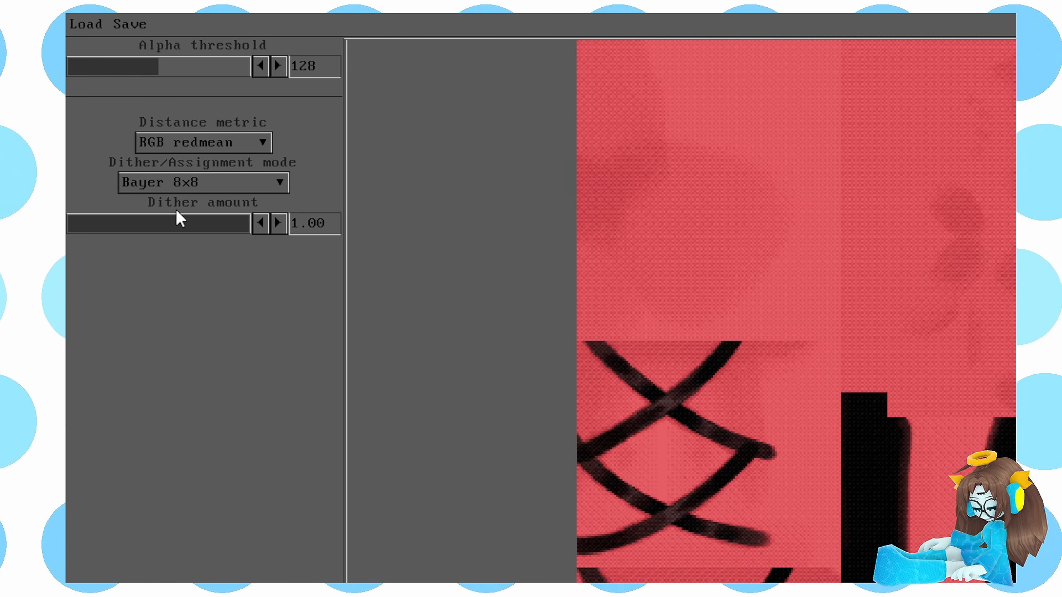
mouse_move(175, 219)
left_mouse_down()
mouse_move(135, 224)
mouse_move(194, 224)
left_mouse_up()
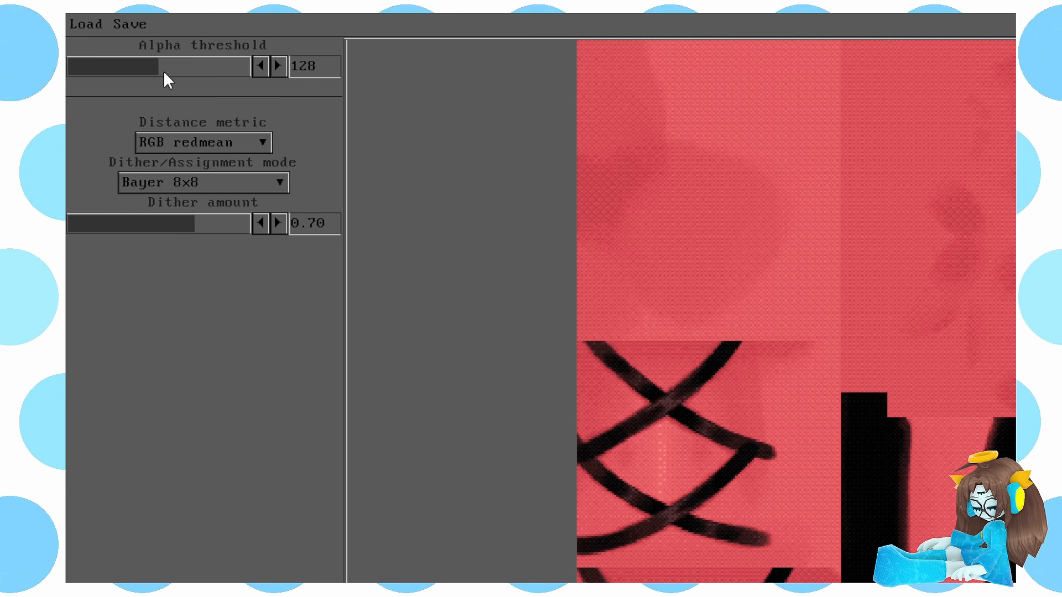
- Save the dithered body texture, and load the face expression sheet to save its dithered version
left_click(138, 23)
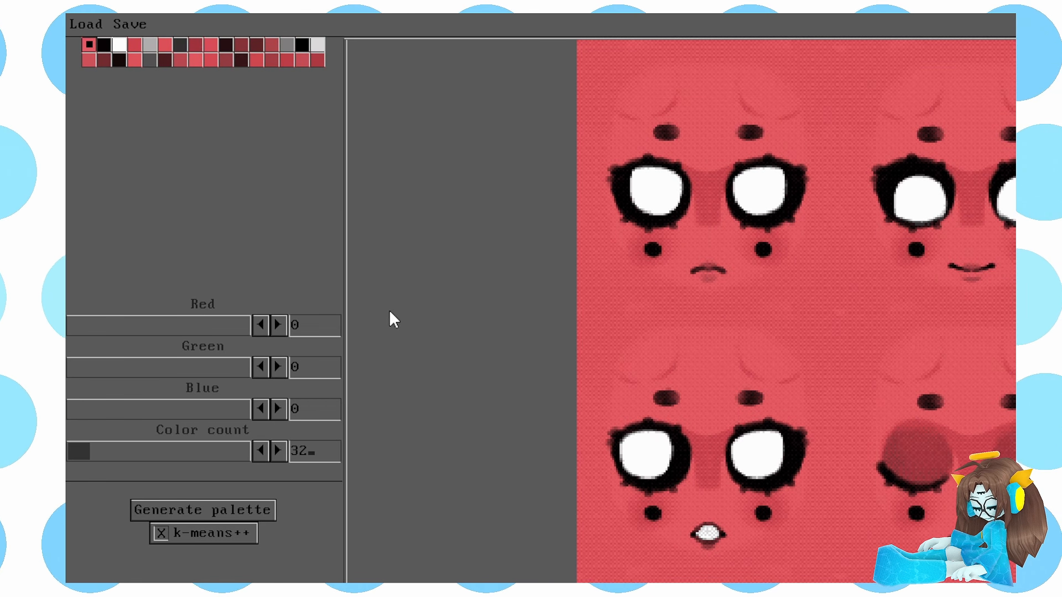
left_click(91, 22)
mouse_move(127, 24)
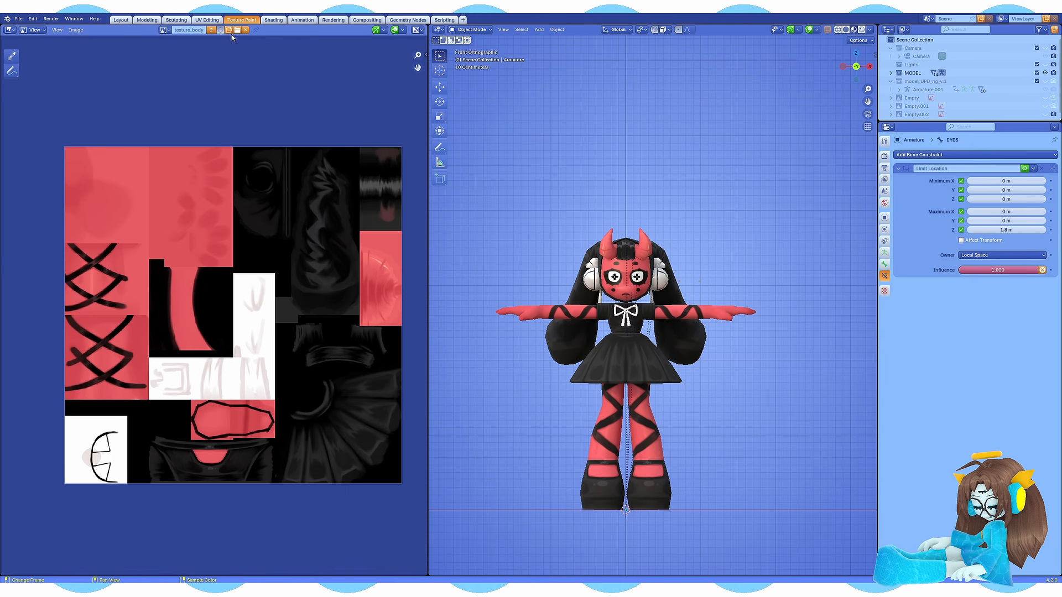
- In Blender, replace the texture_body image with its dithered pixel-art version
left_click(71, 31)
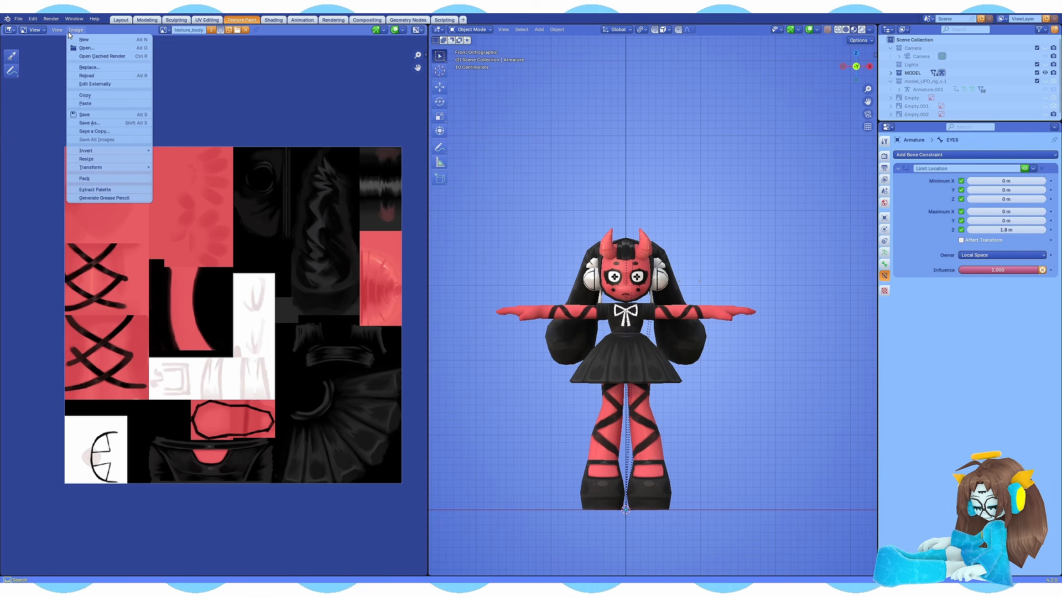
left_click(91, 67)
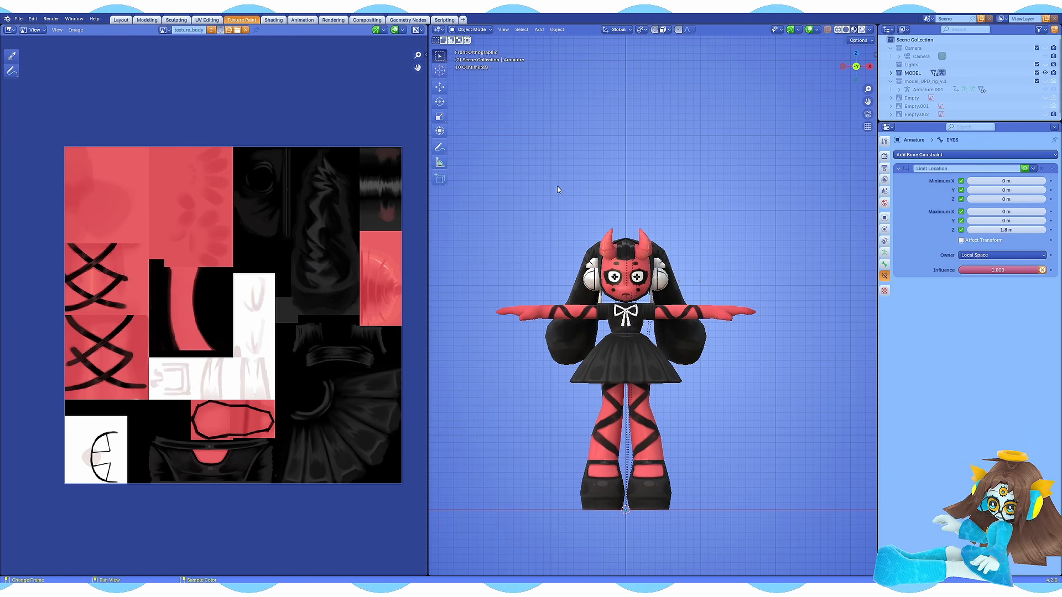
double_click(667, 169)
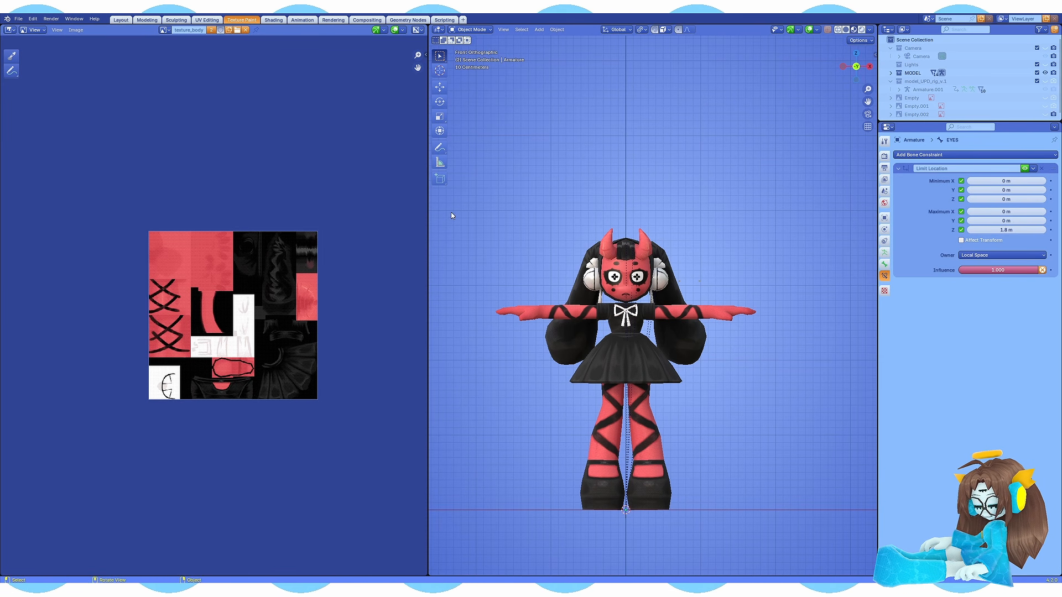
- Replace the texture_face image with its dithered pixel-art version
left_click(164, 30)
left_click(185, 93)
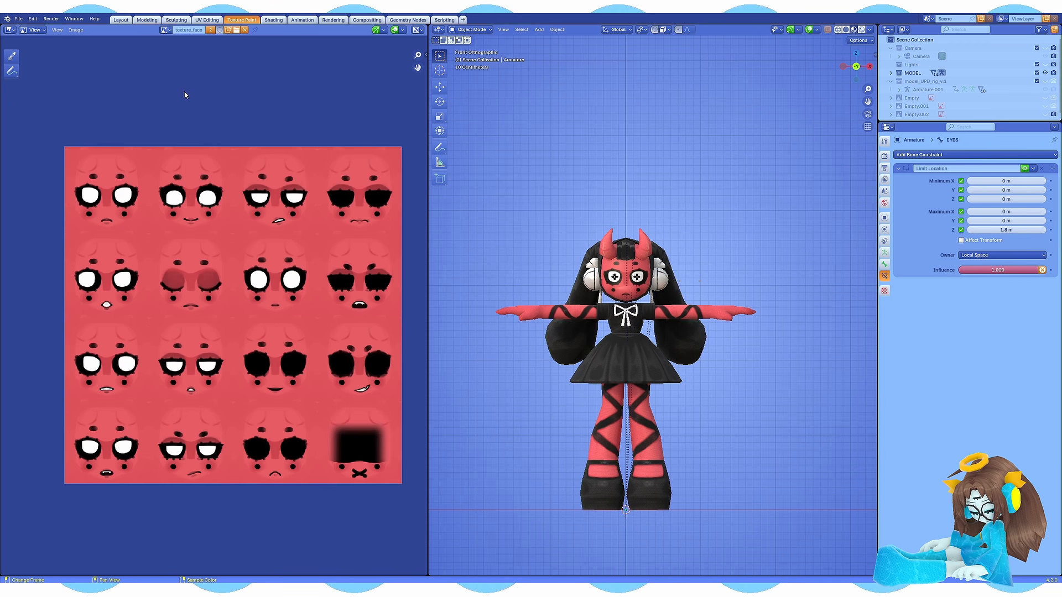
left_click(76, 30)
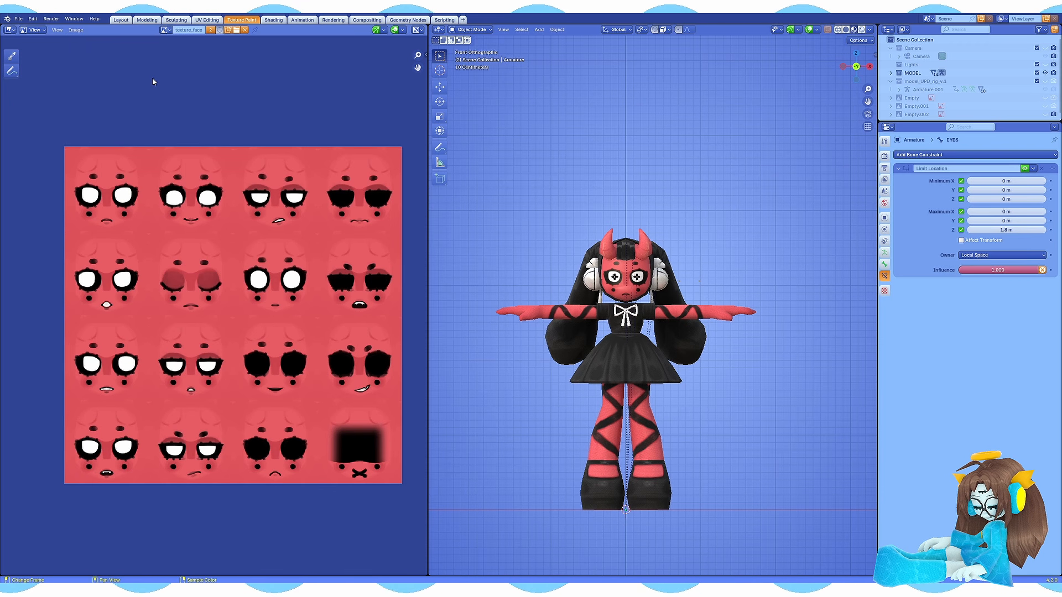
scroll(359, 215, "down", 3)
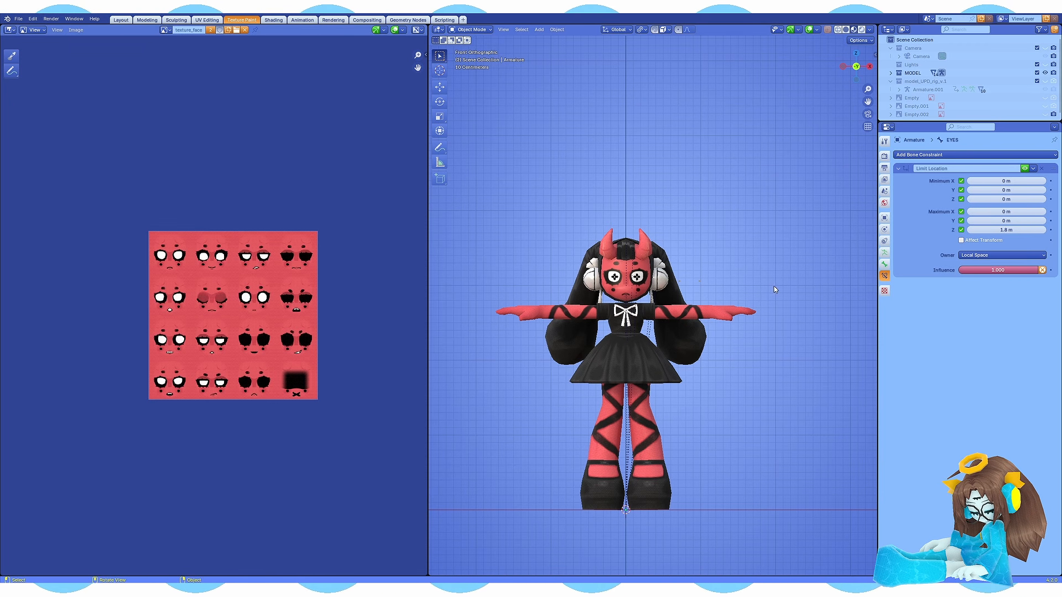
- Set the image texture interpolation to Closest in the hair's MODEL_texture_body material and the head's MODEL_texture_eyes material
scroll(774, 287, "up", 4)
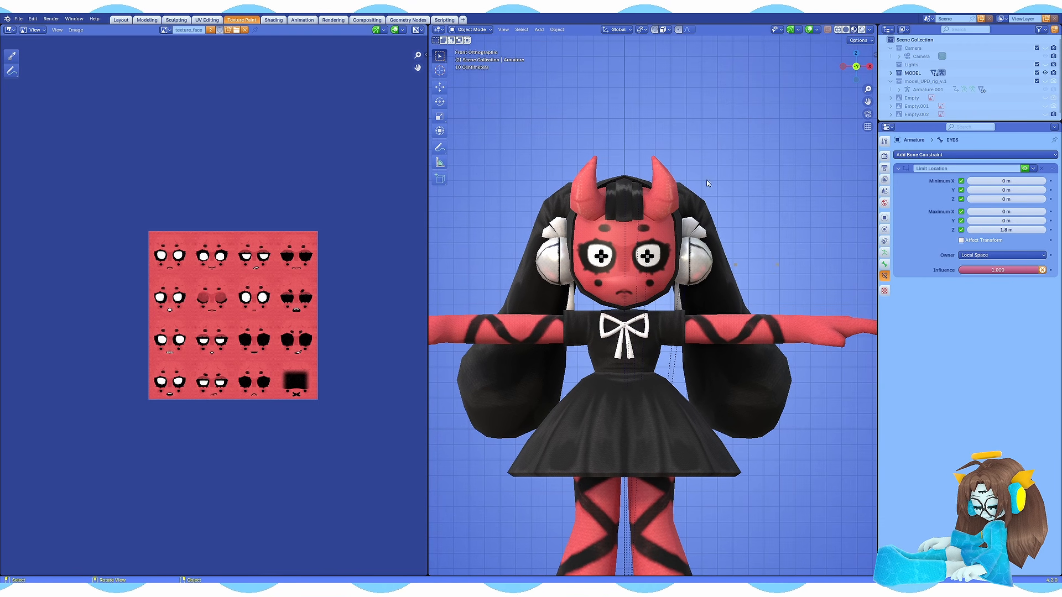
scroll(707, 183, "up", 2)
left_click(651, 211)
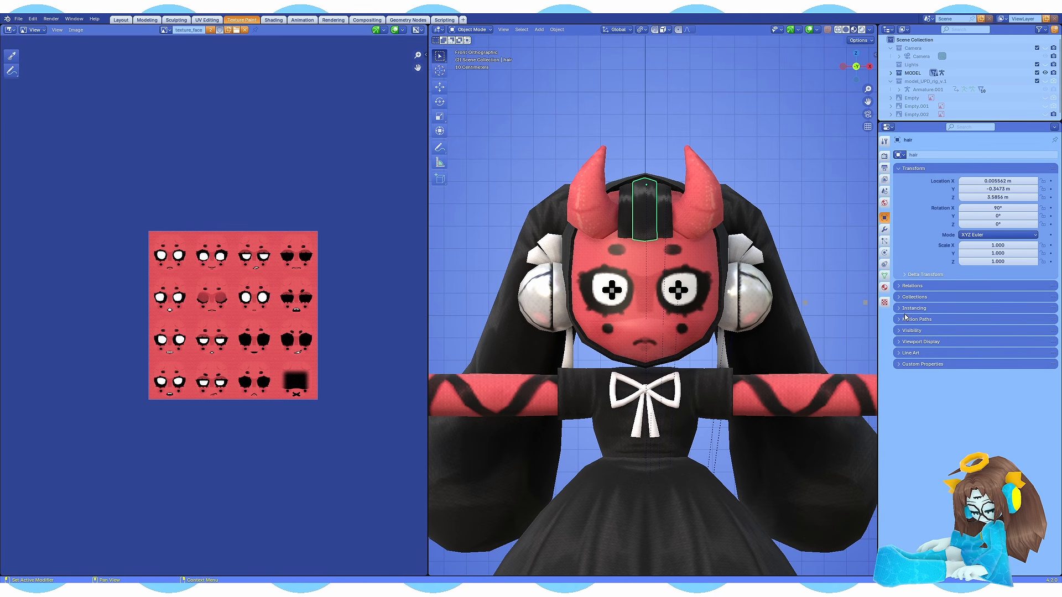
left_click(885, 287)
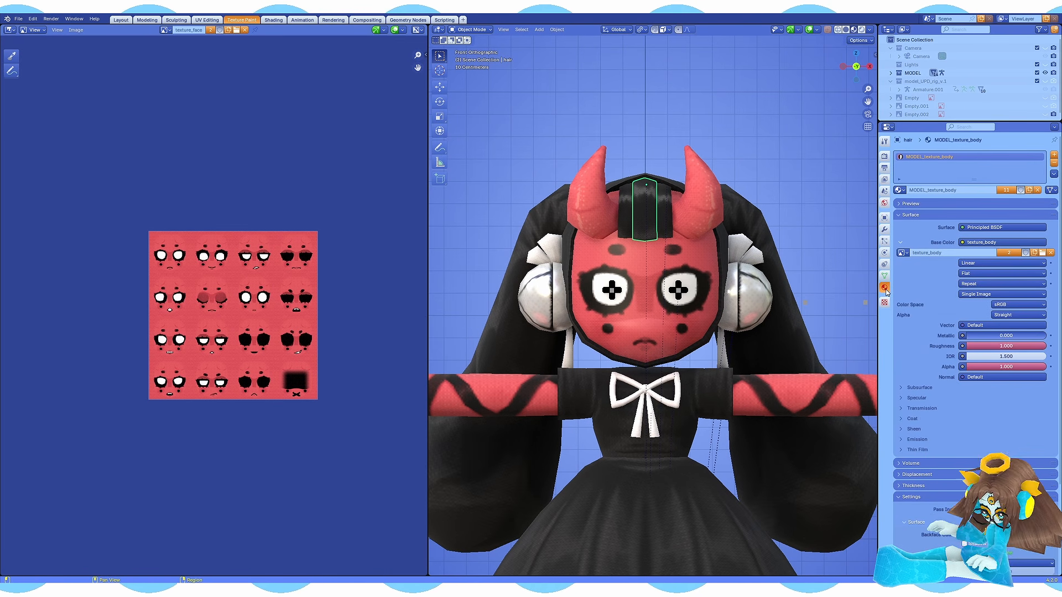
left_click(973, 265)
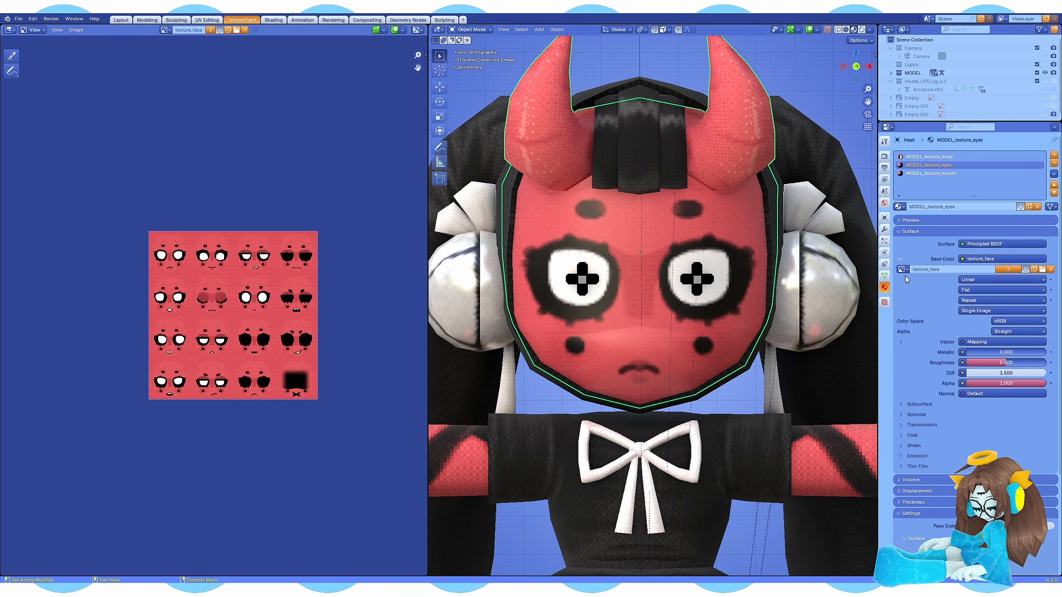
left_click(989, 279)
left_click(971, 309)
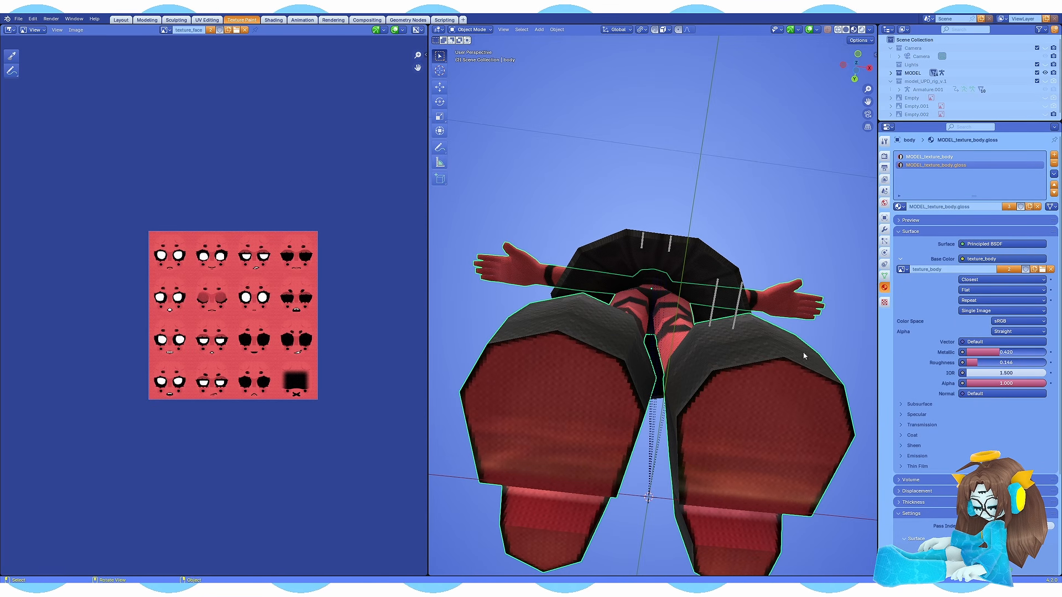
middle_click_drag(692, 288, 721, 284)
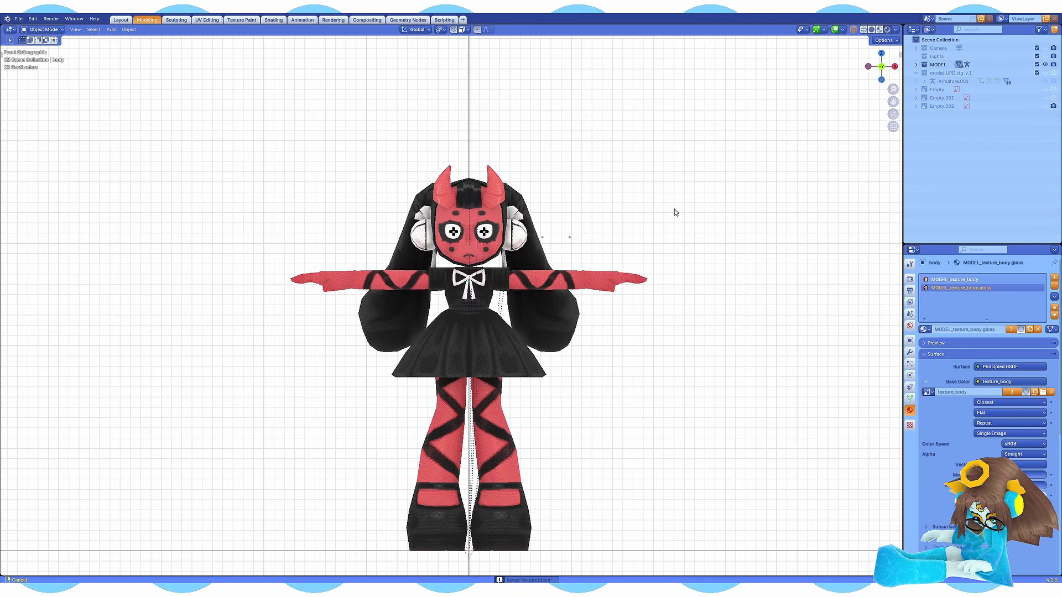
left_click(910, 290)
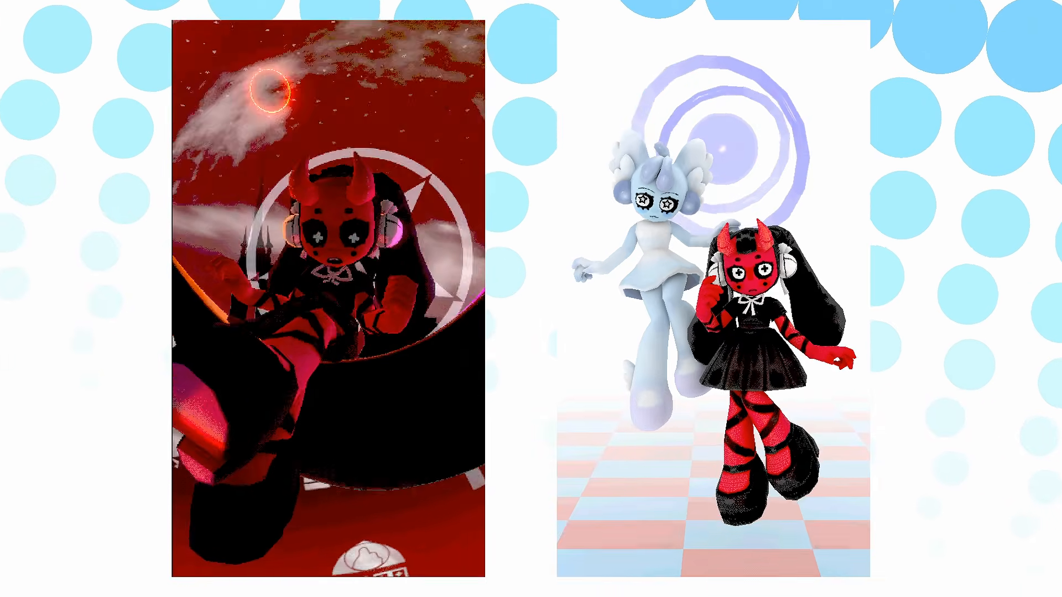